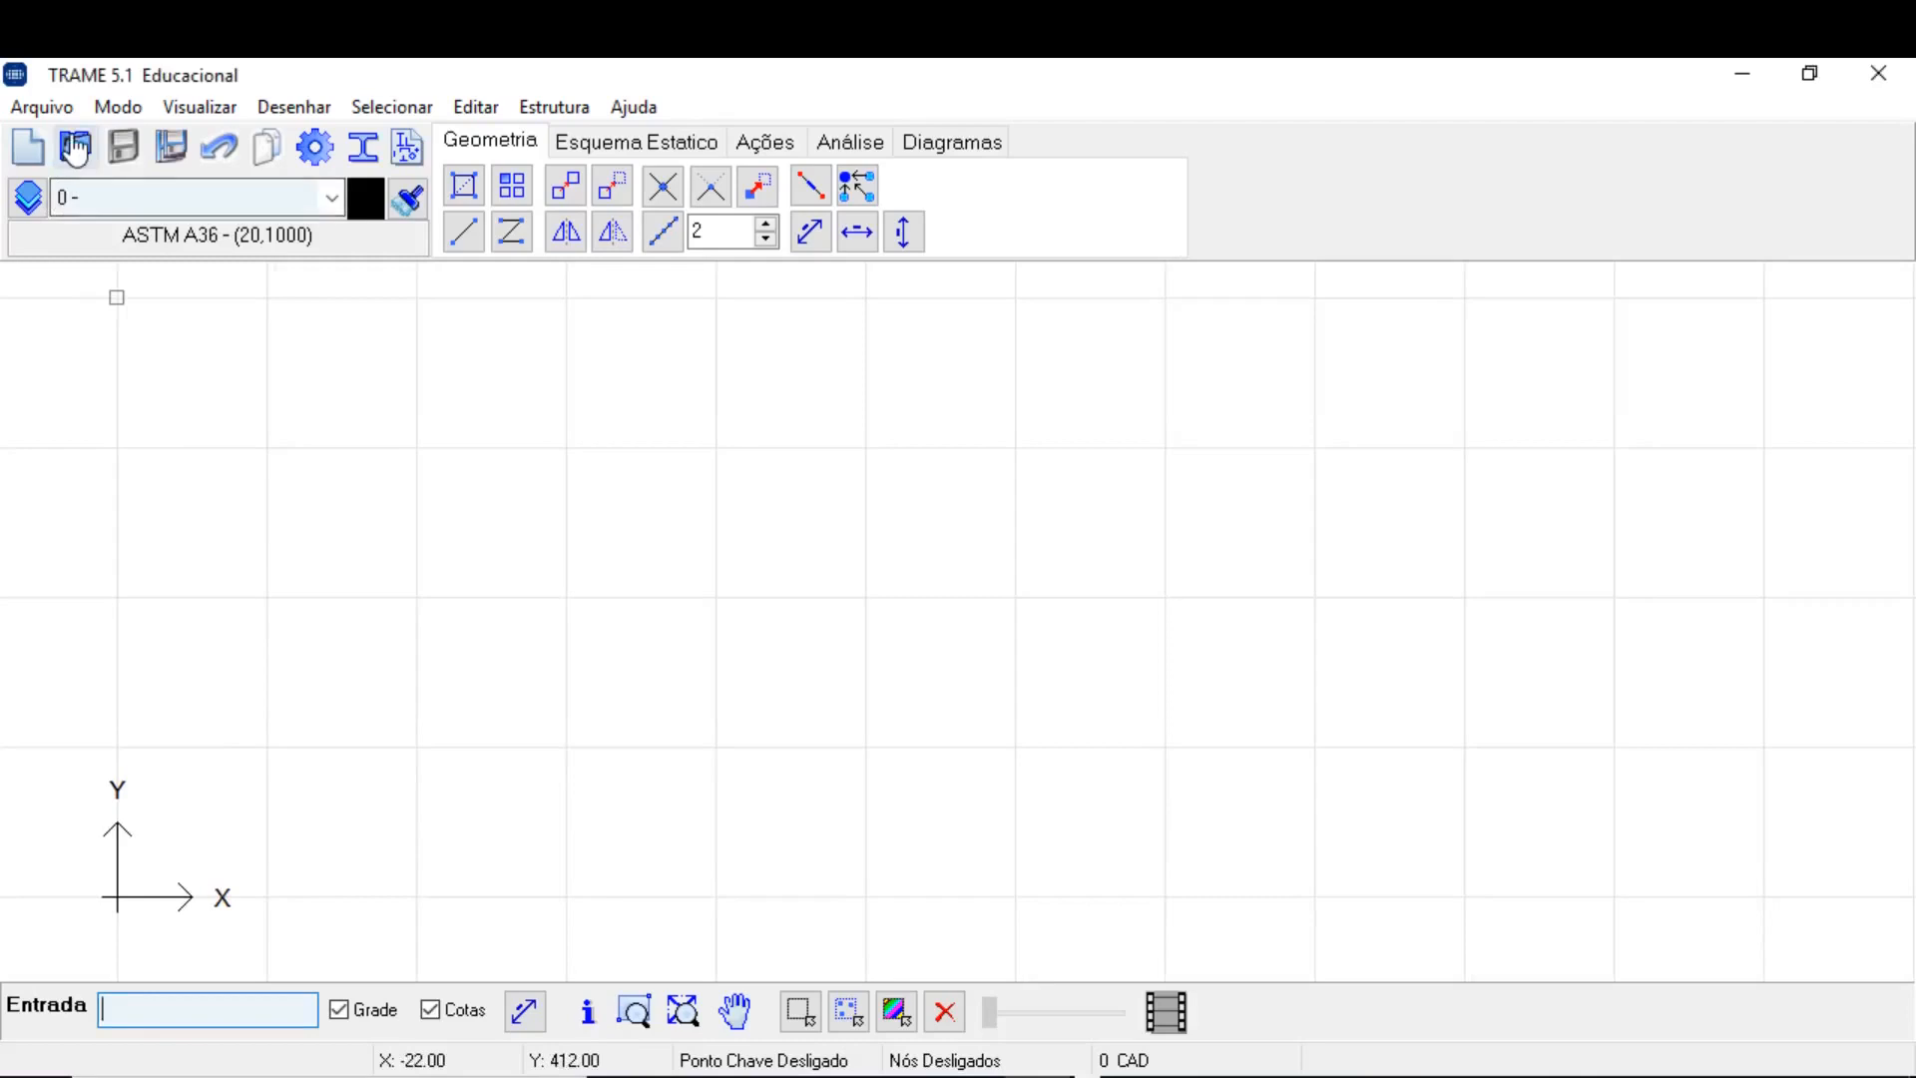
left_click(42, 107)
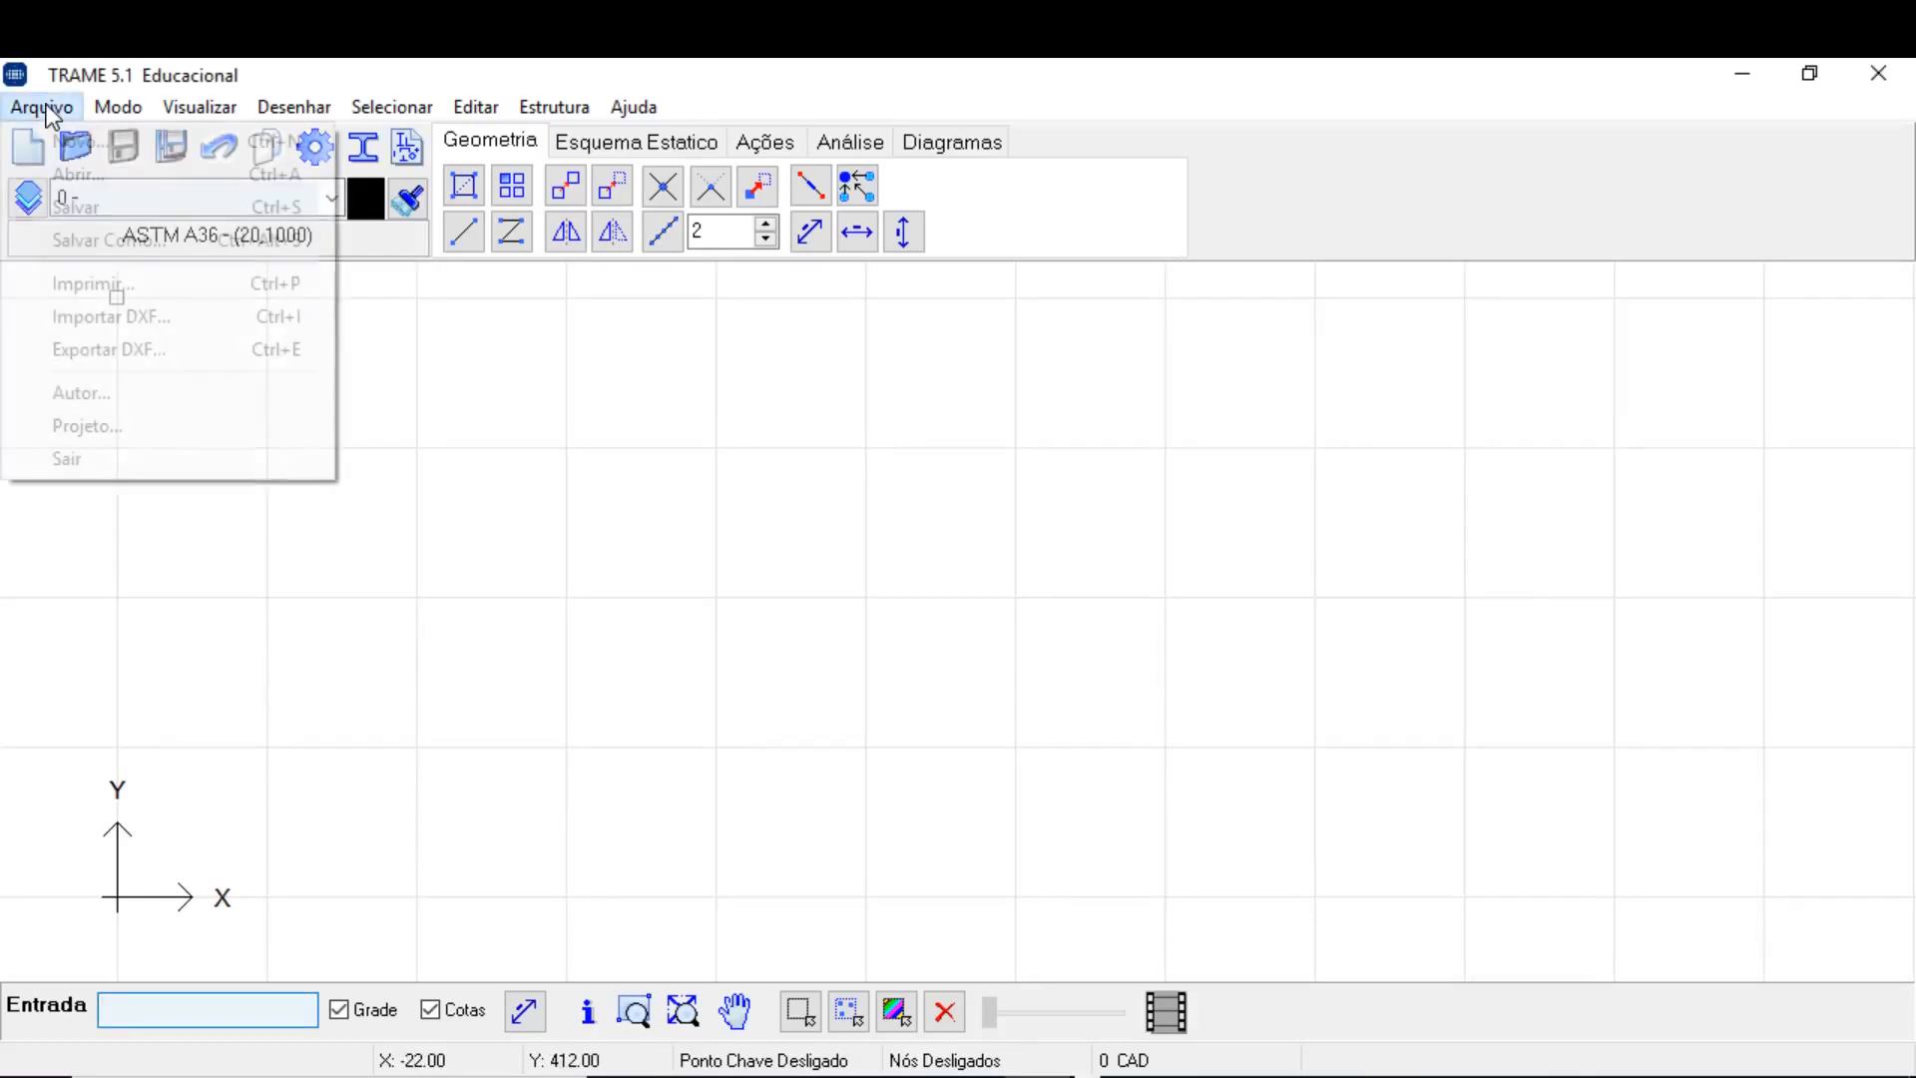
mouse_move(632, 106)
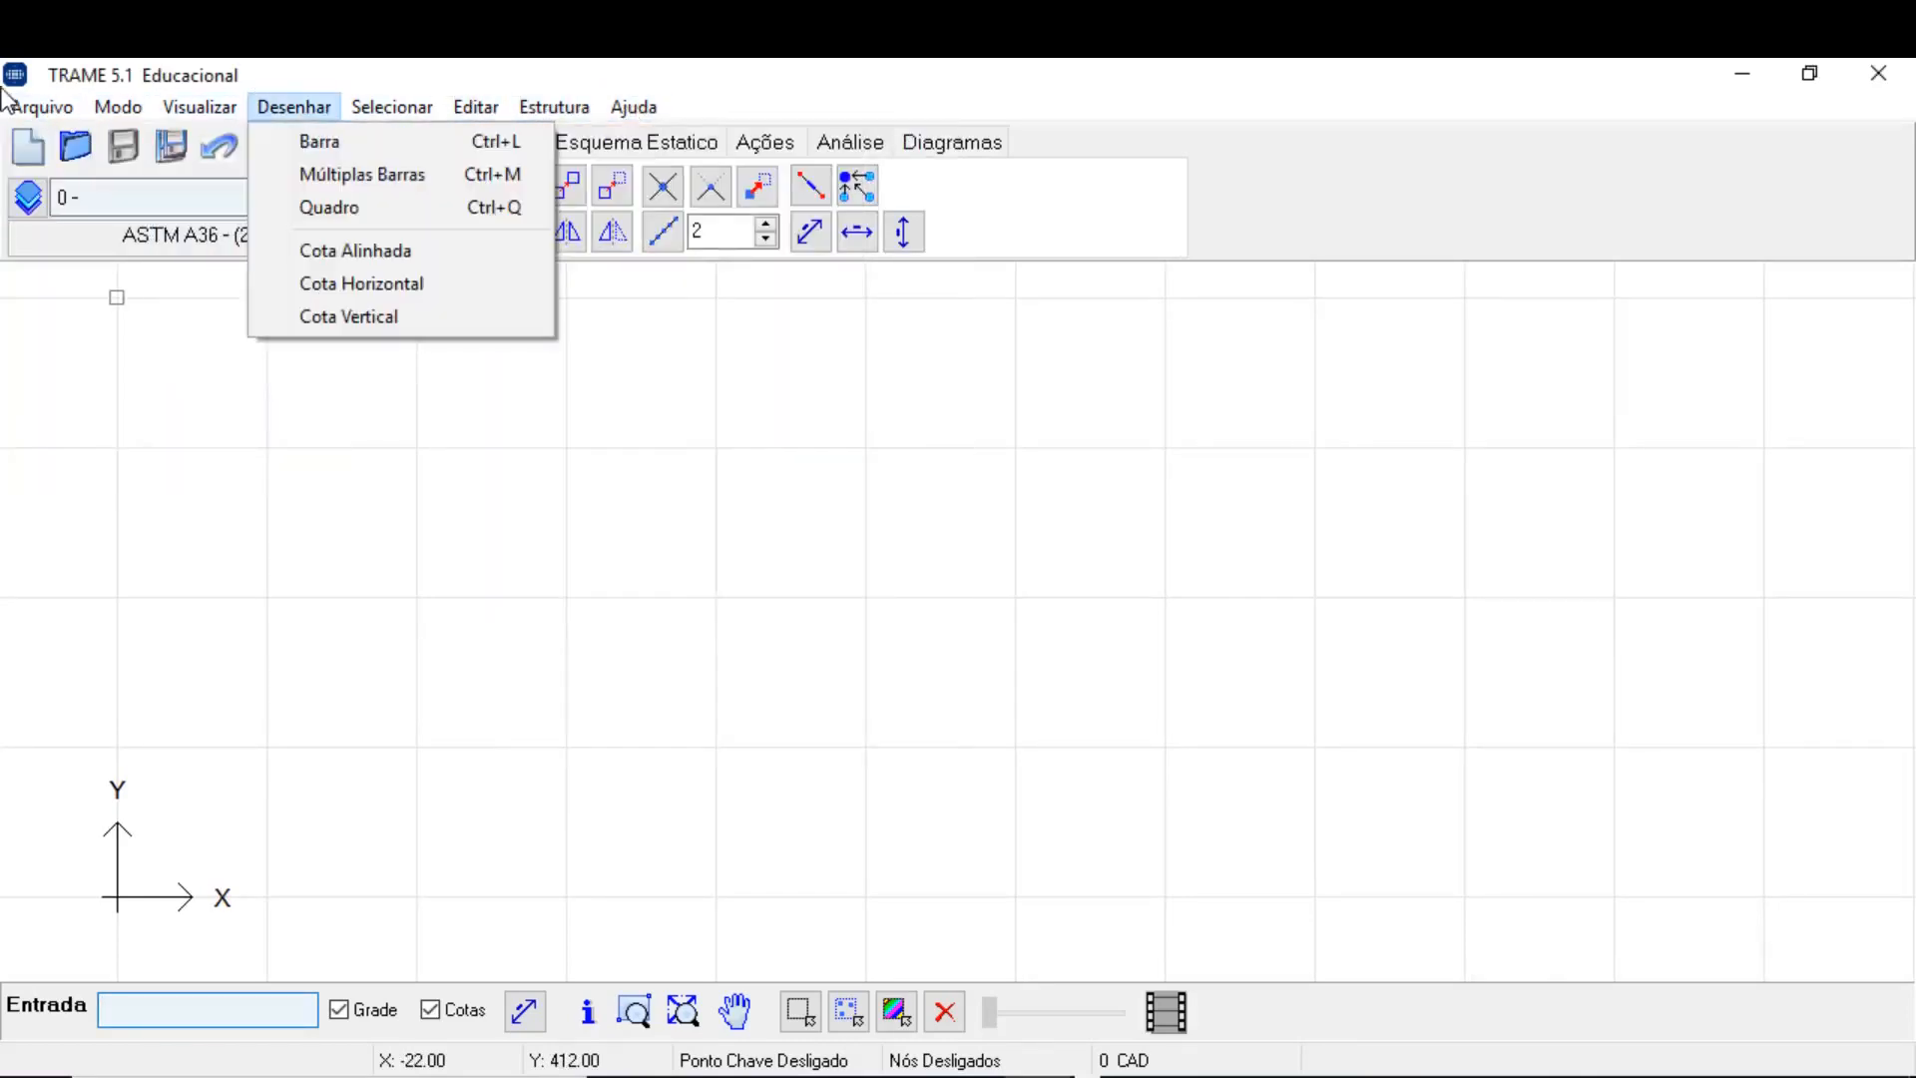
mouse_move(42, 107)
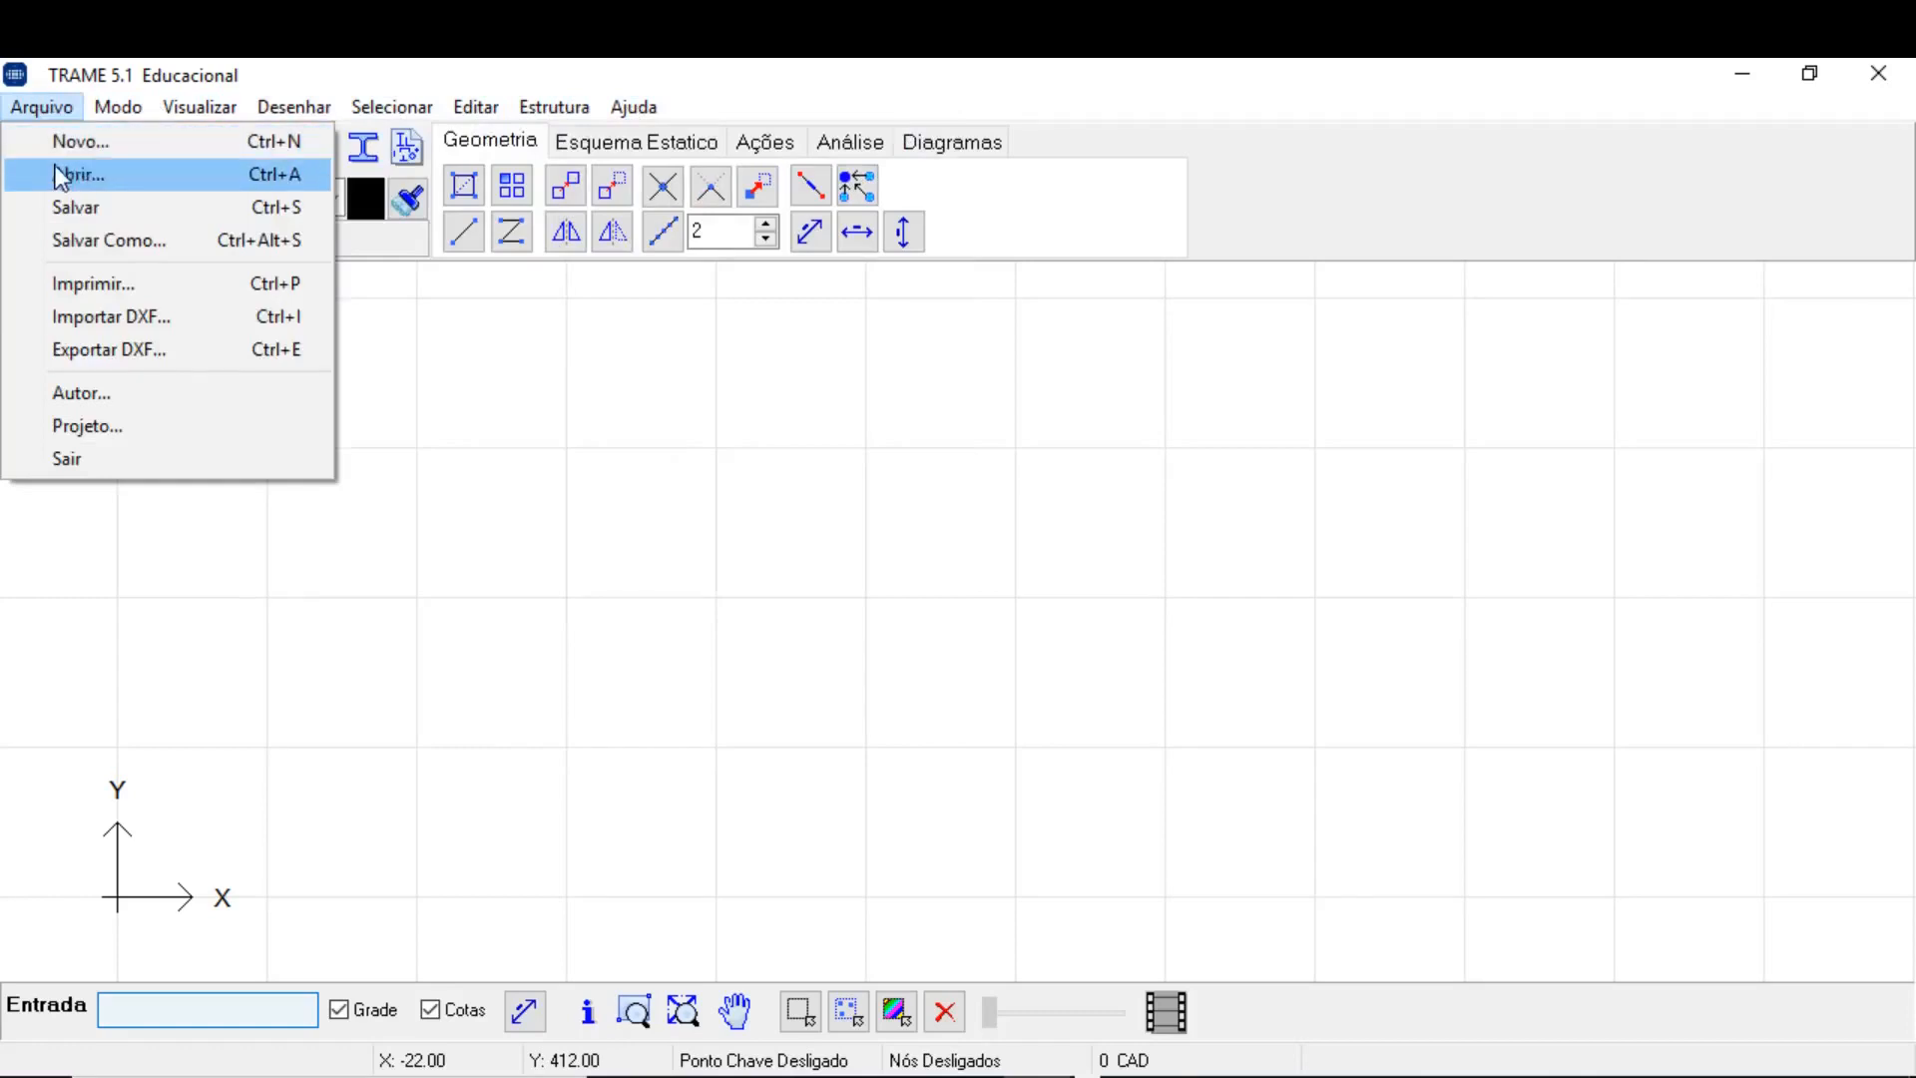
left_click(290, 395)
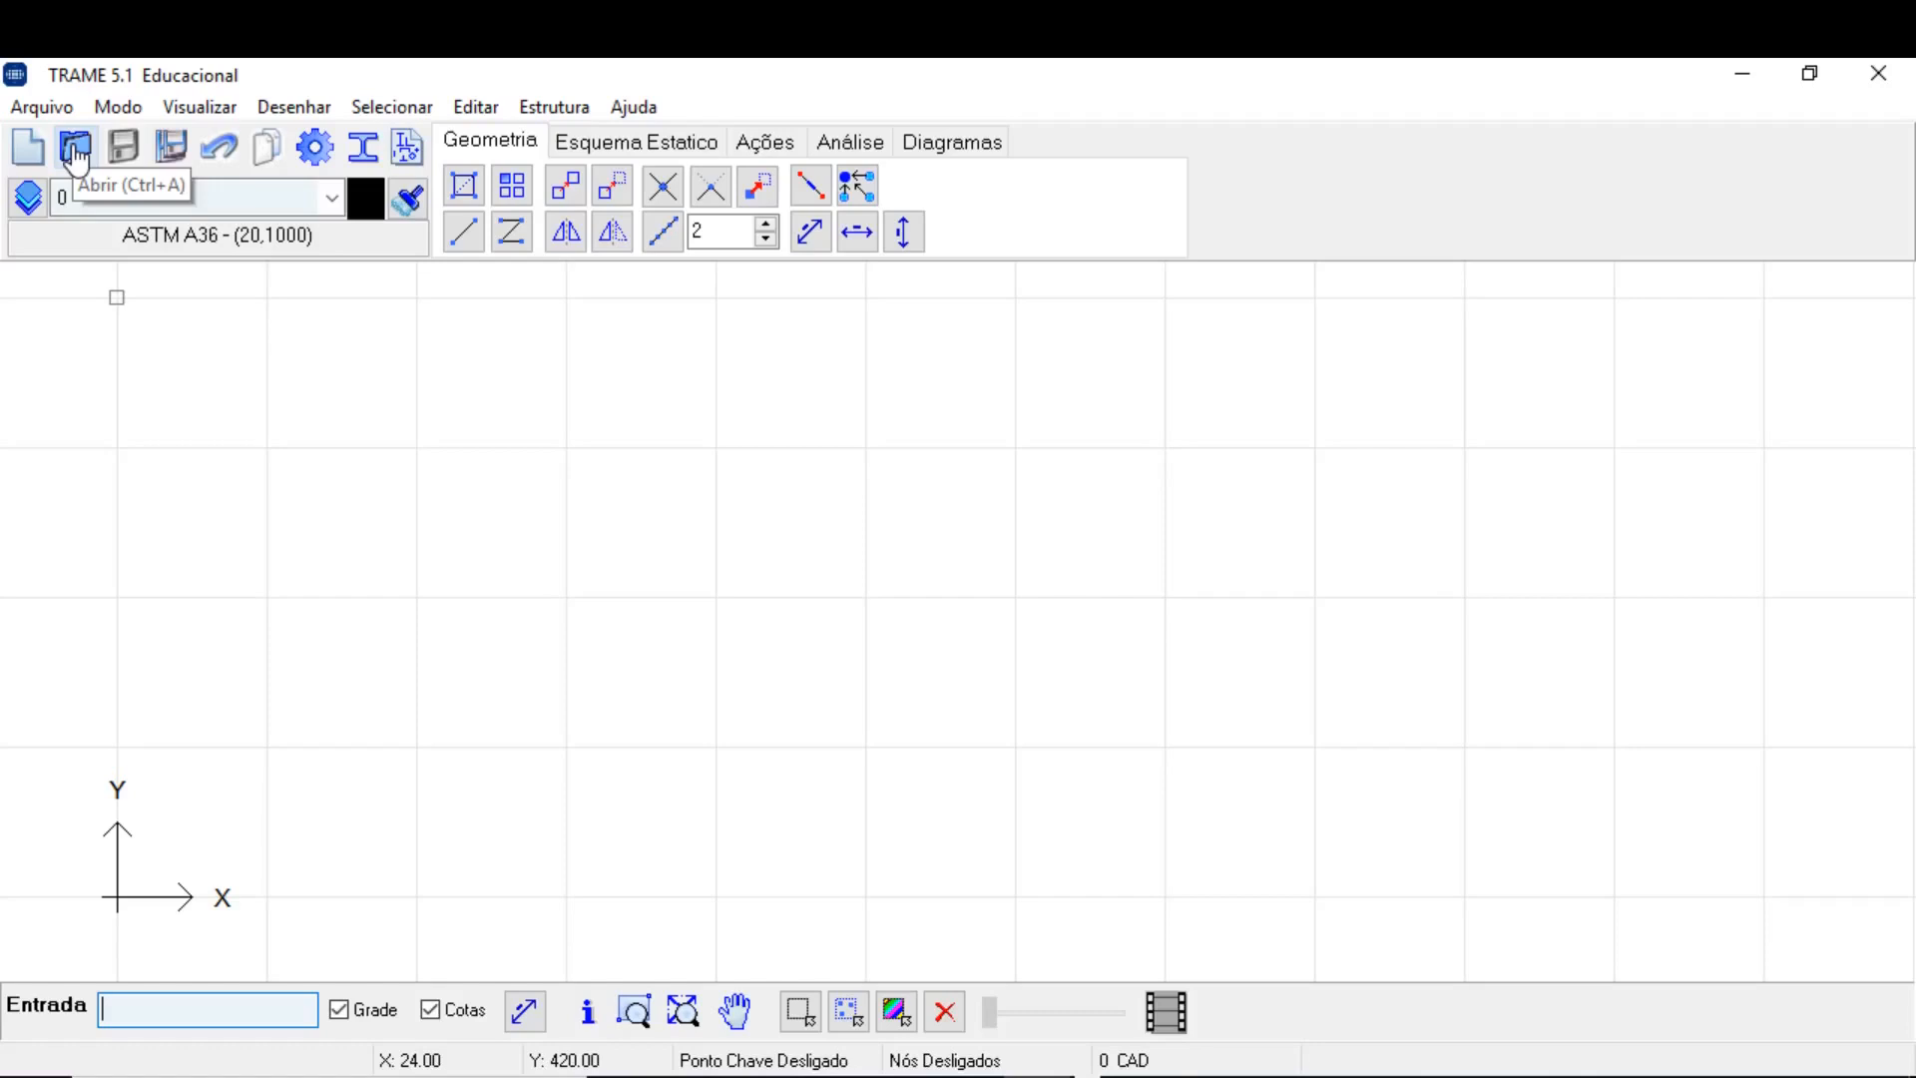
Open the example file TRELICA-HOWE.TRP from the Exemplos folder.
left_click(42, 108)
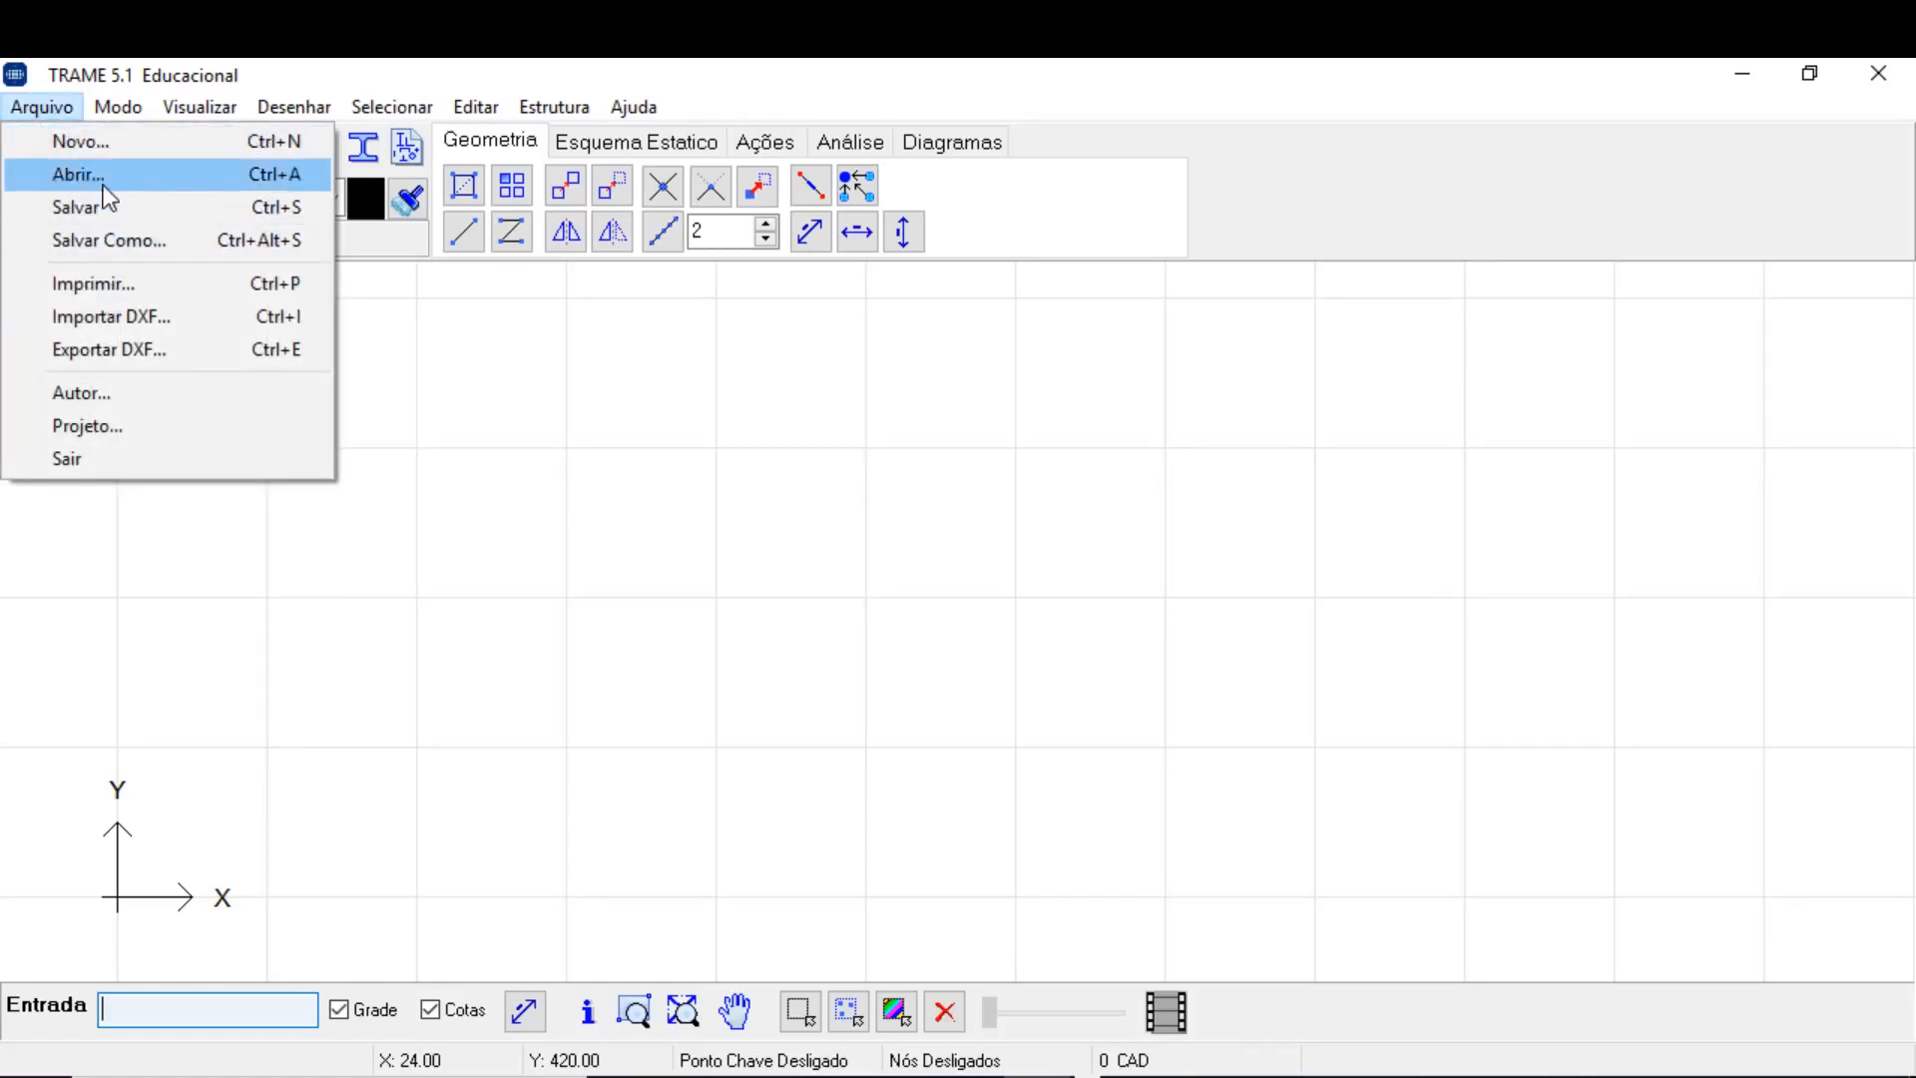
left_click(286, 176)
left_click_drag(1284, 321, 1296, 625)
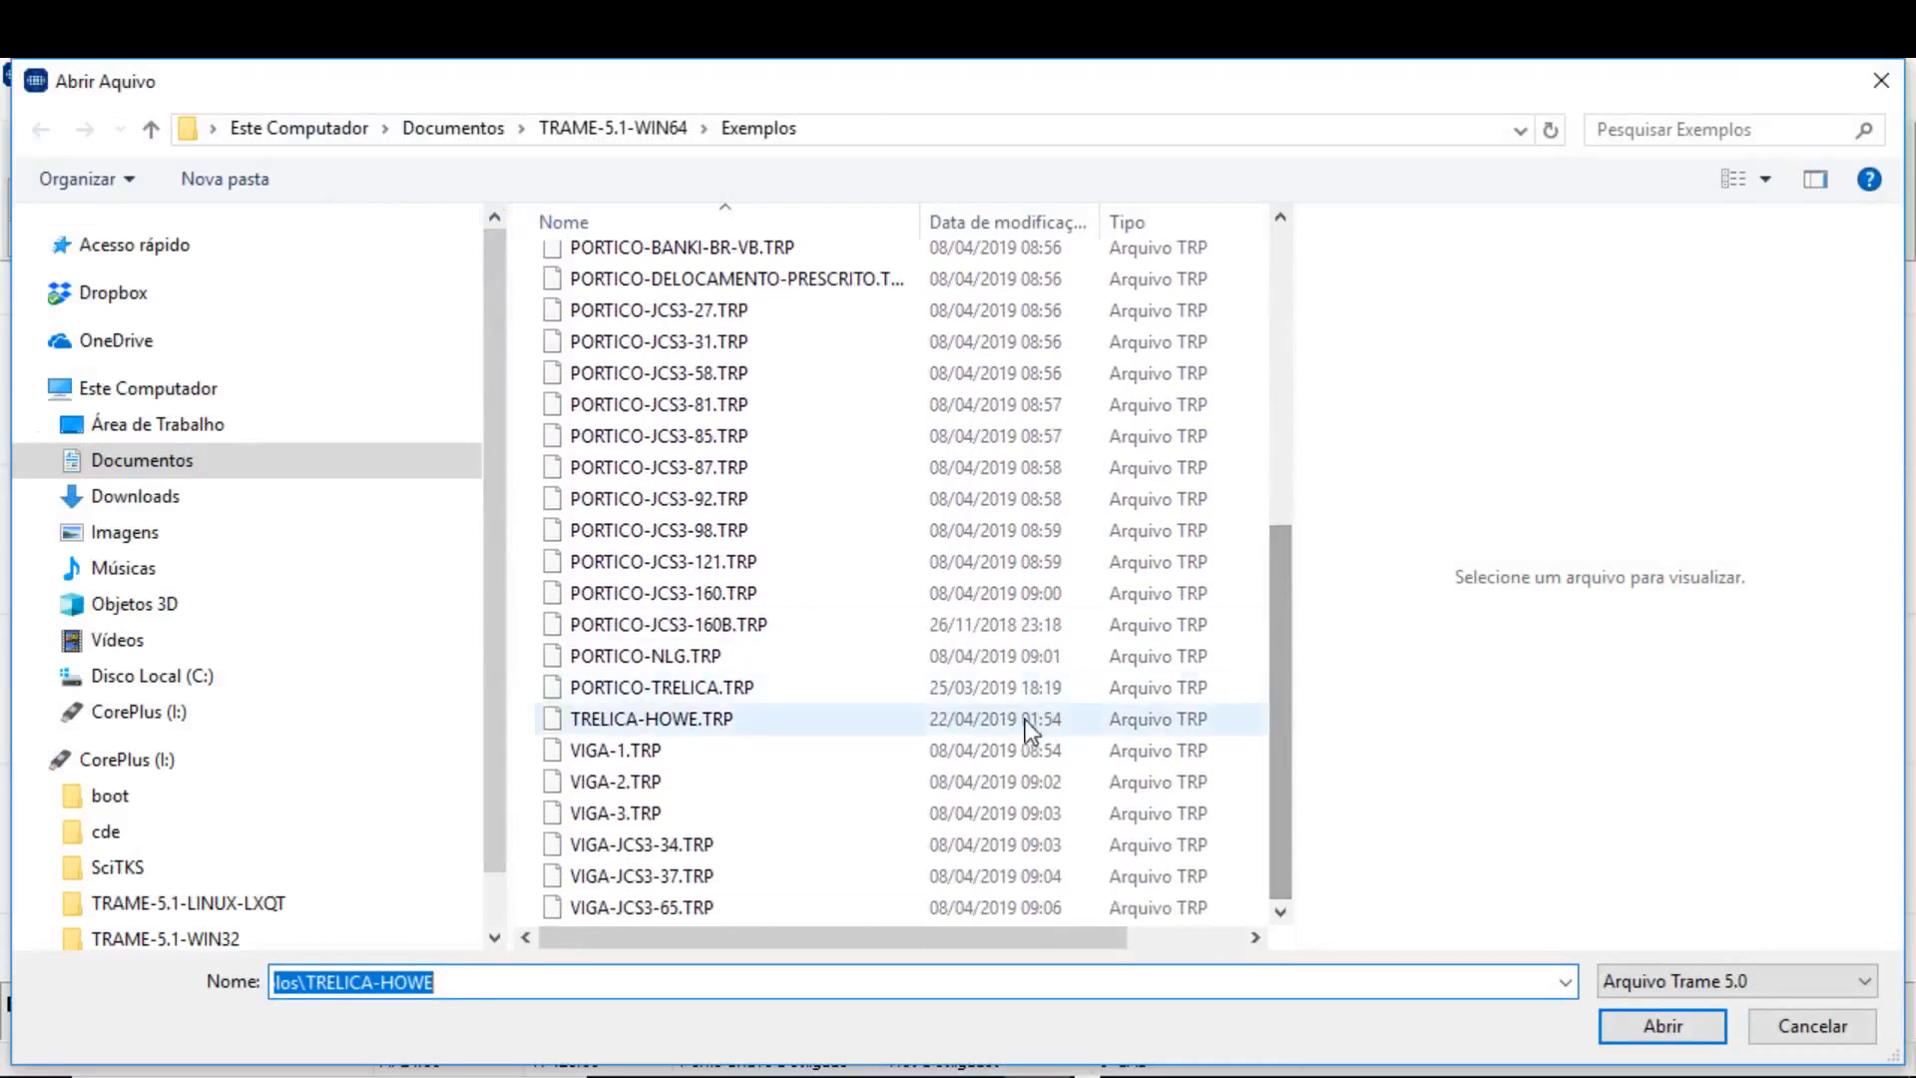
left_click(778, 719)
left_click(1663, 1027)
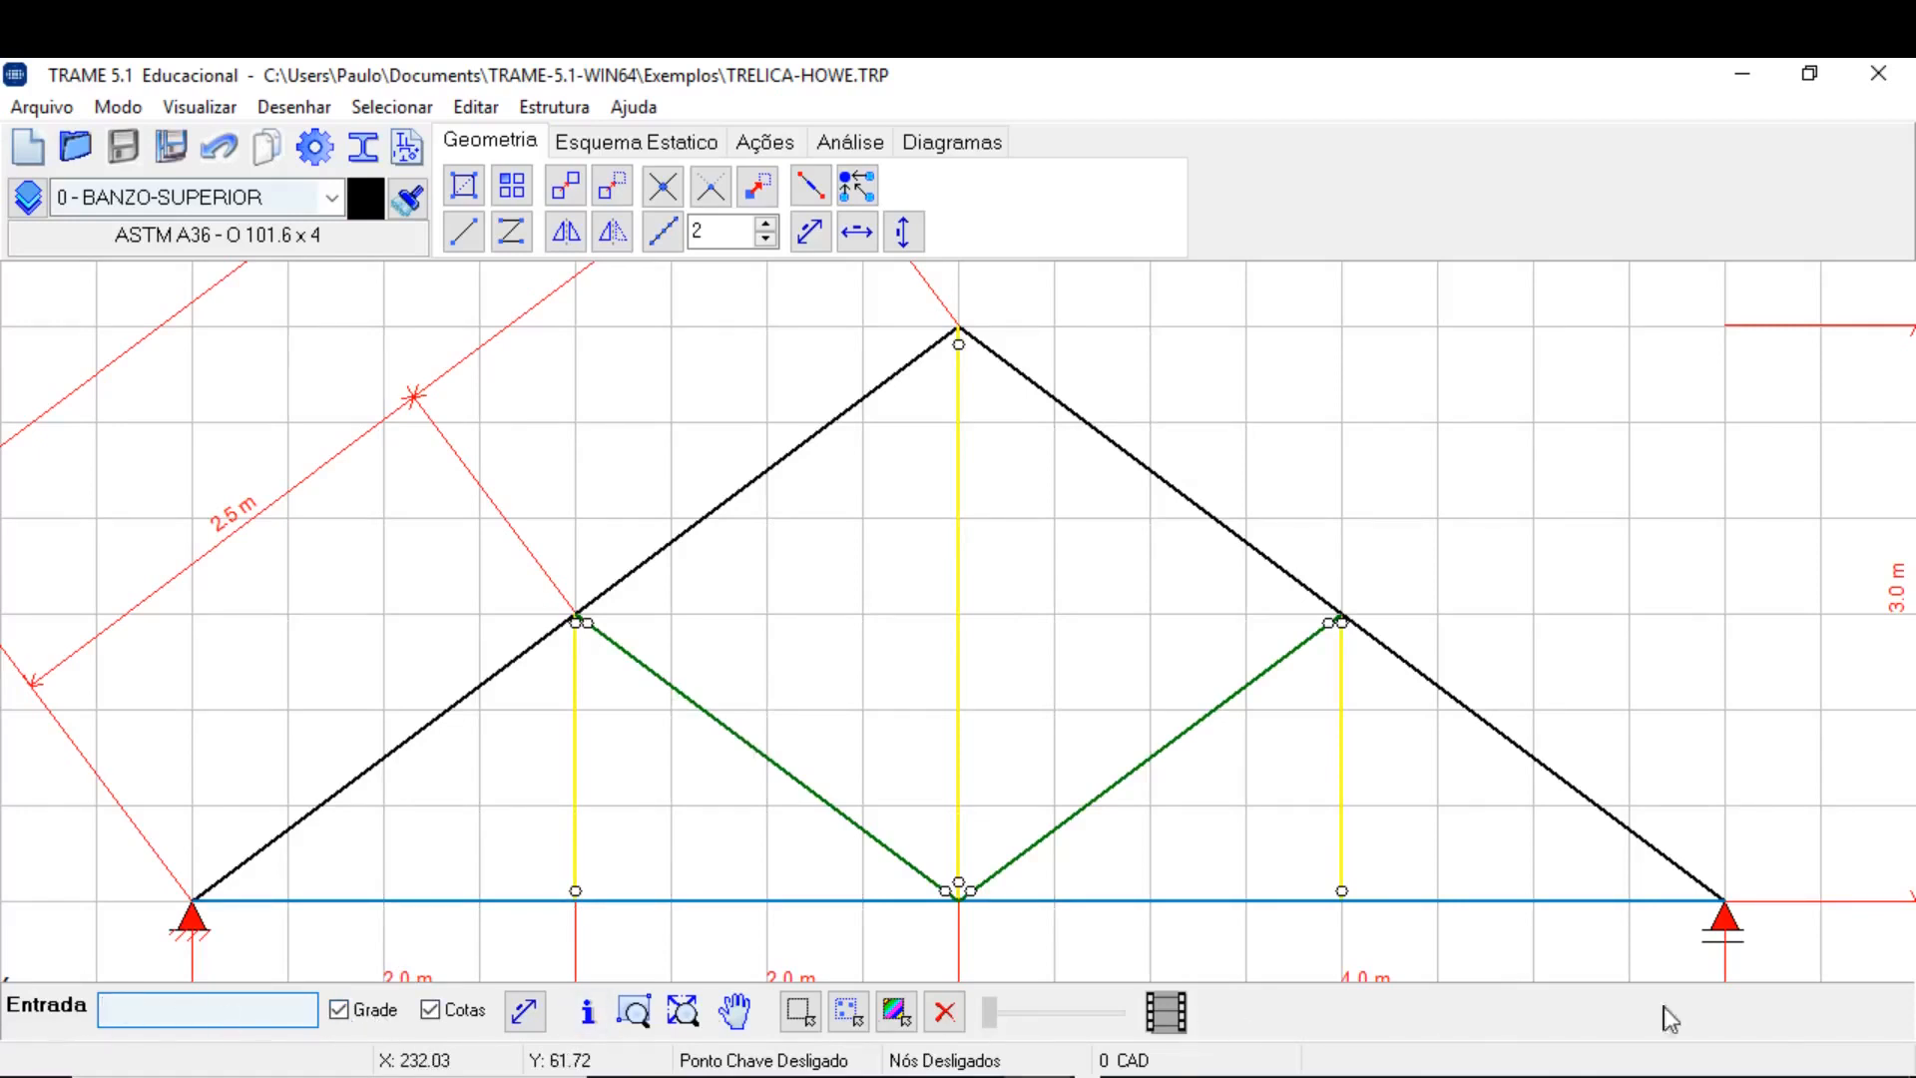
Hide the drawing grid and bring the whole truss with its dimensions into view.
left_click(340, 1010)
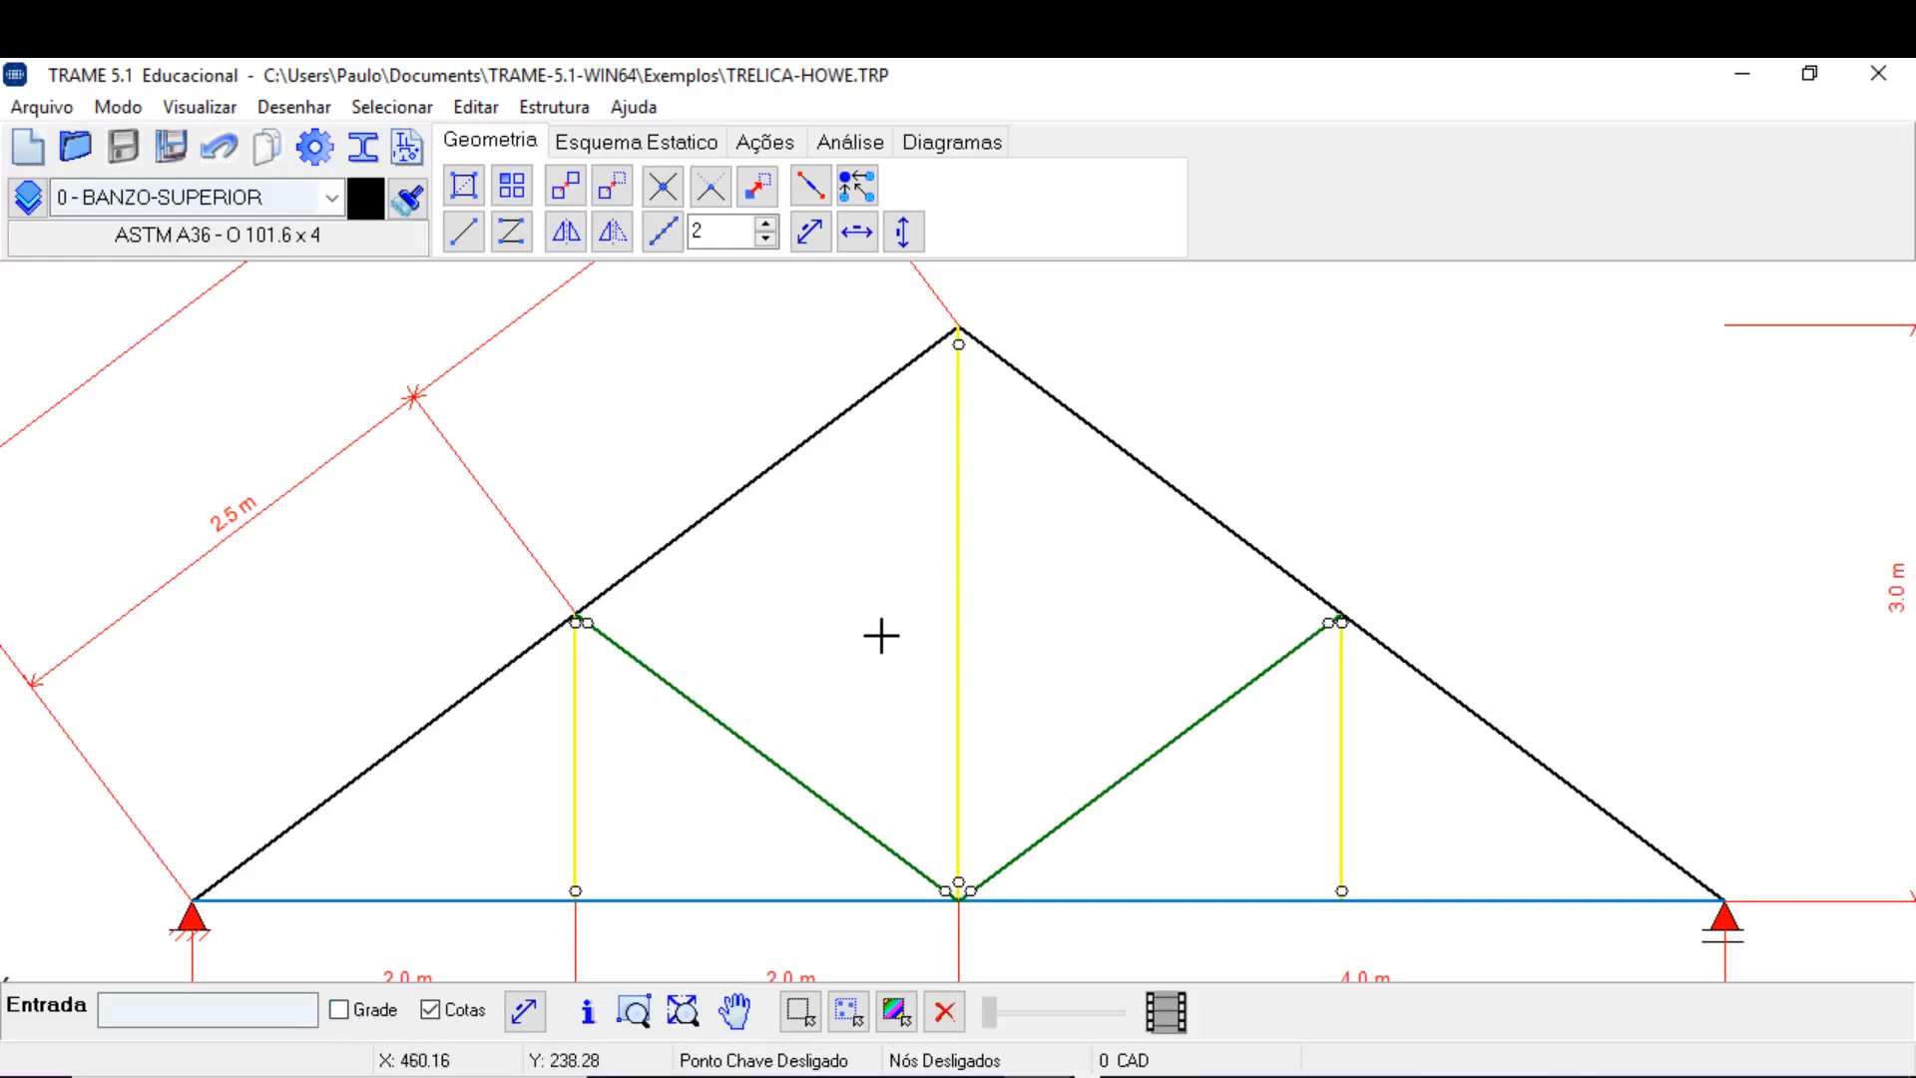
scroll(871, 634, "down", 5)
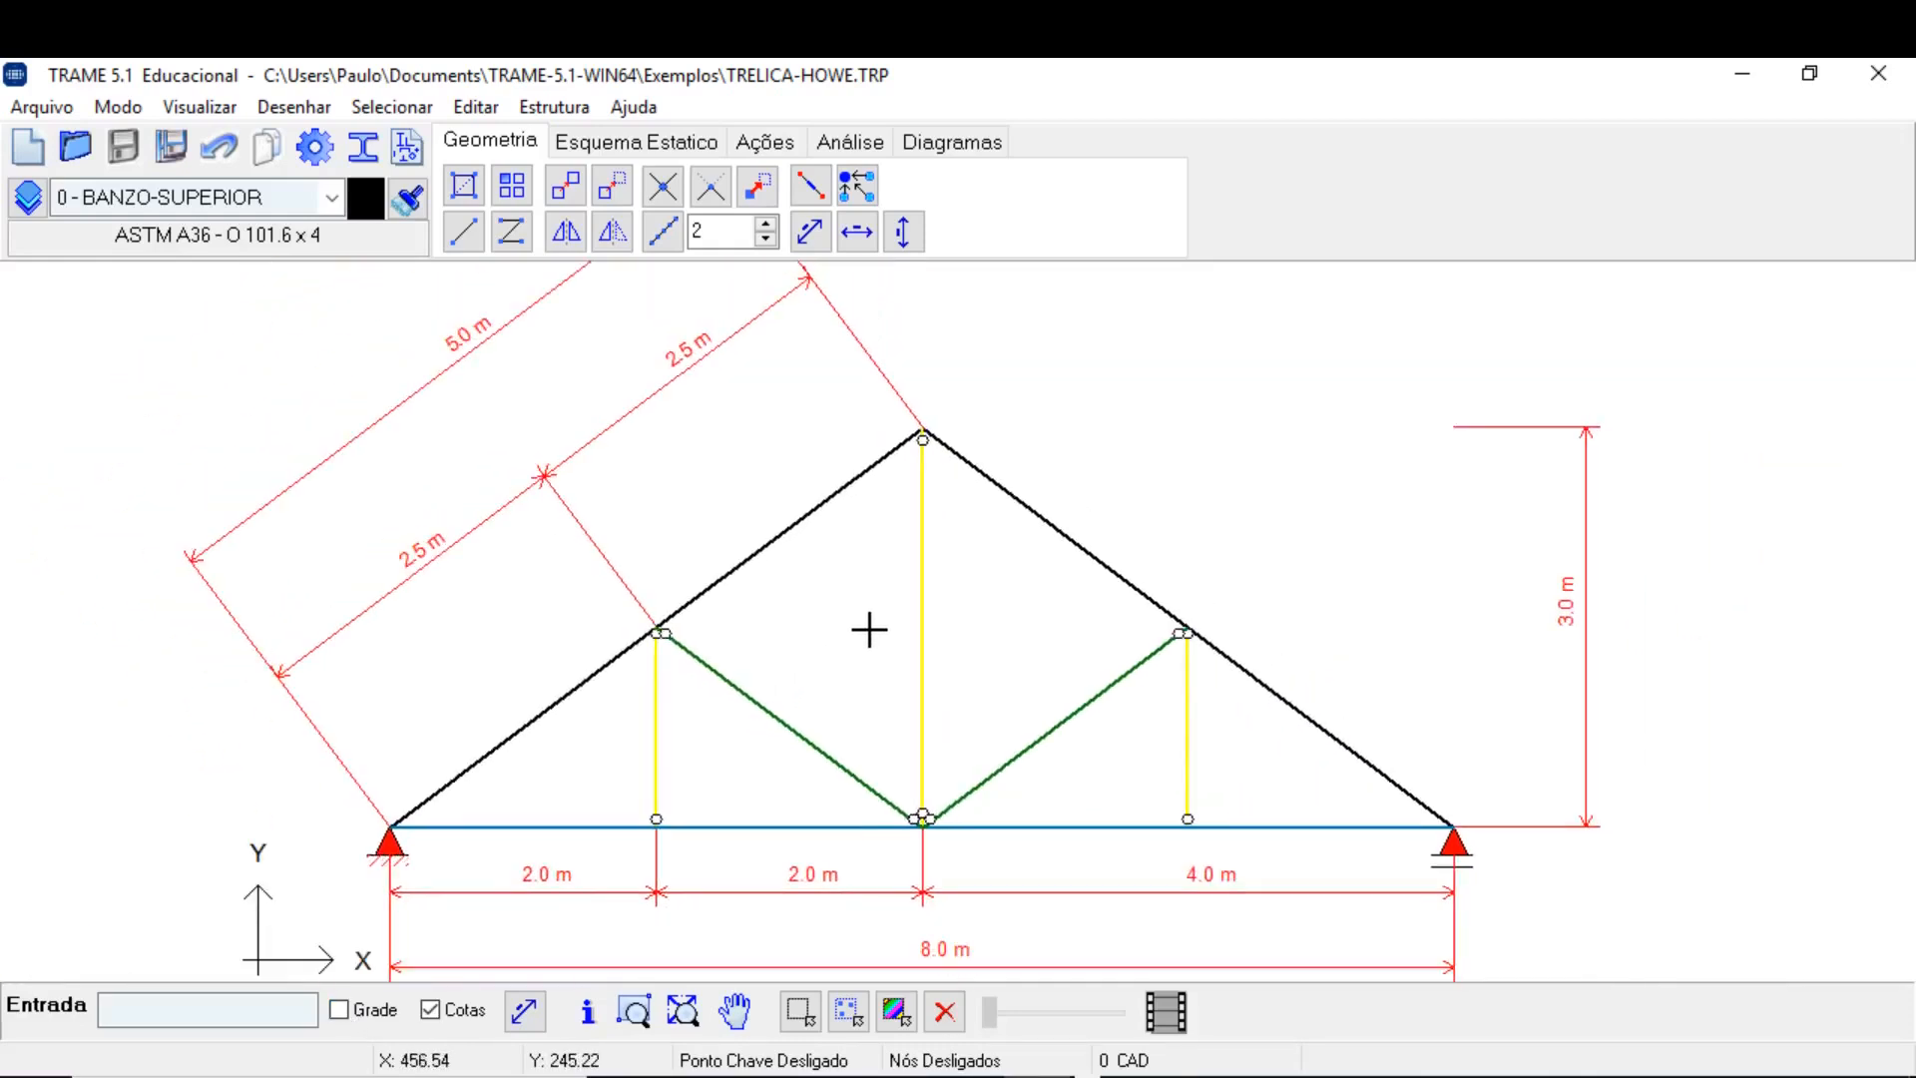
scroll(871, 628, "up", 1)
scroll(871, 626, "down", 3)
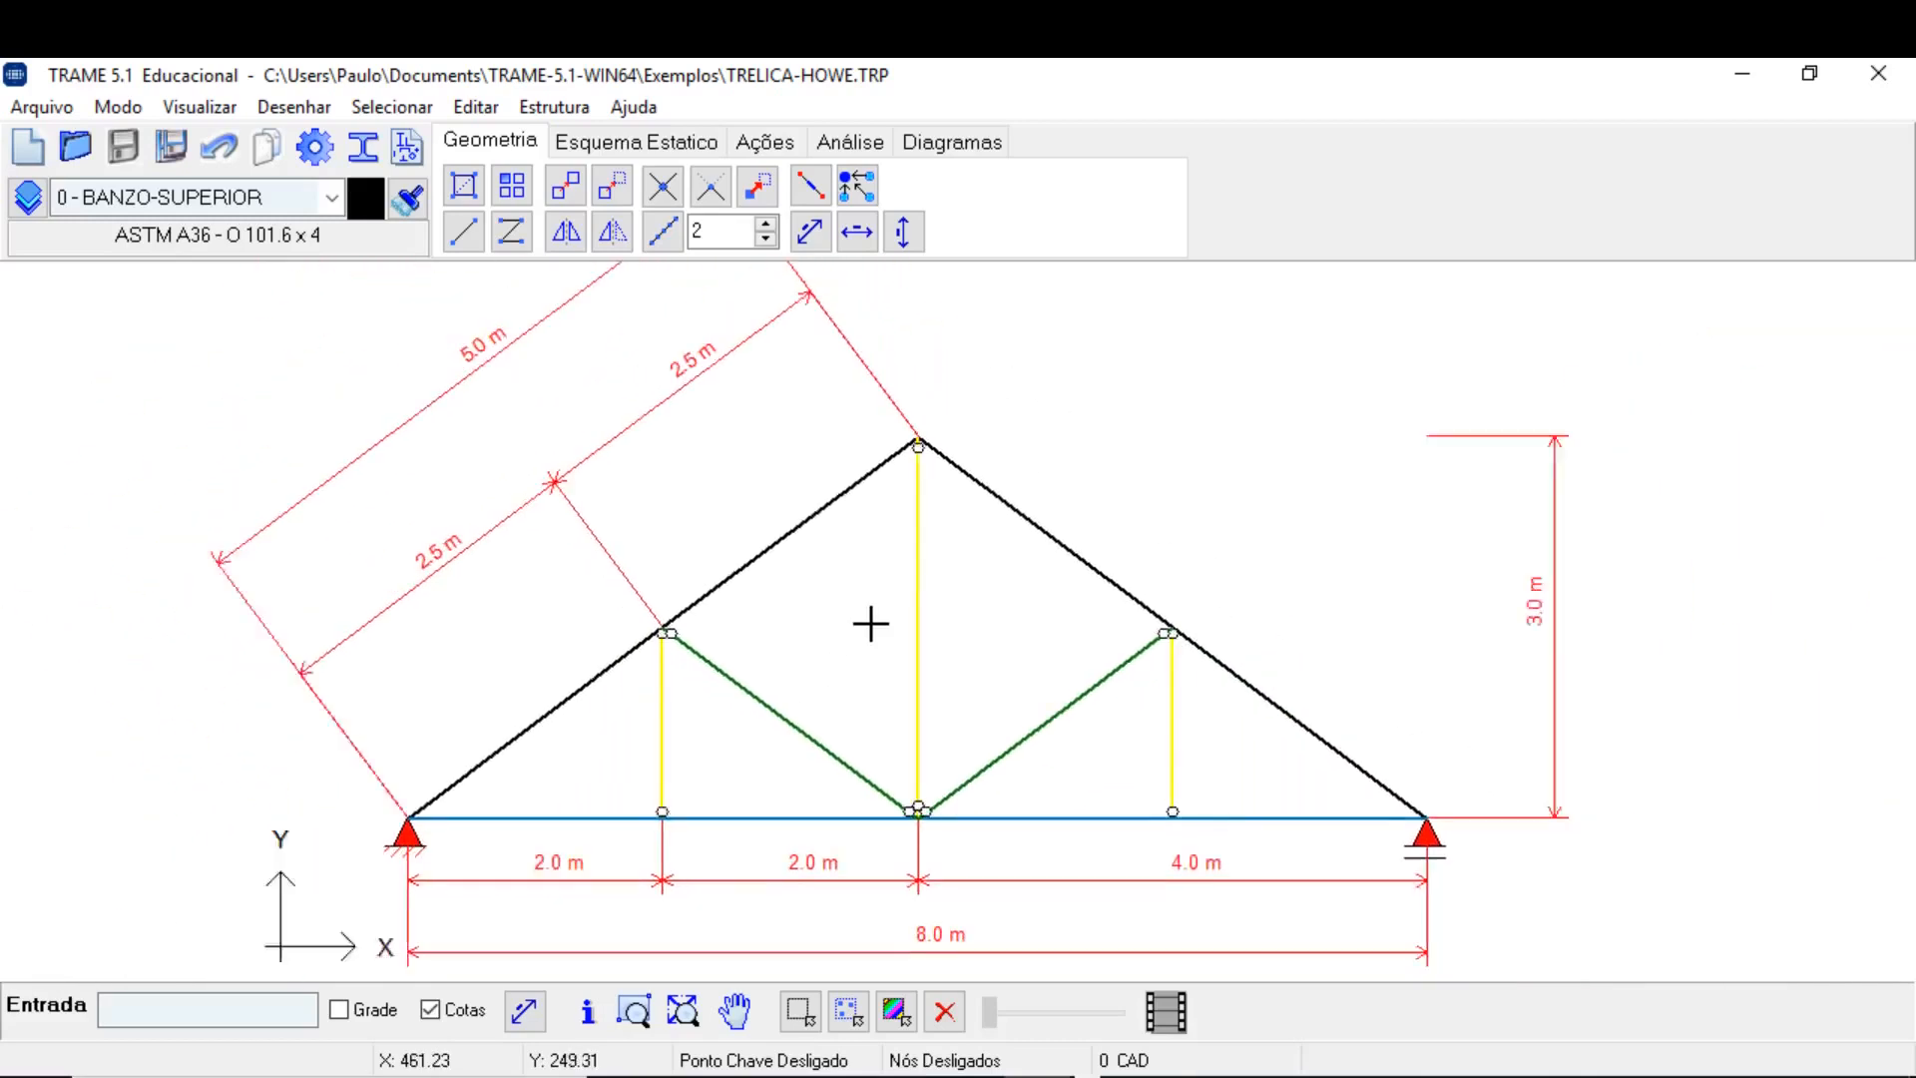
scroll(871, 624, "down", 1)
scroll(871, 624, "up", 2)
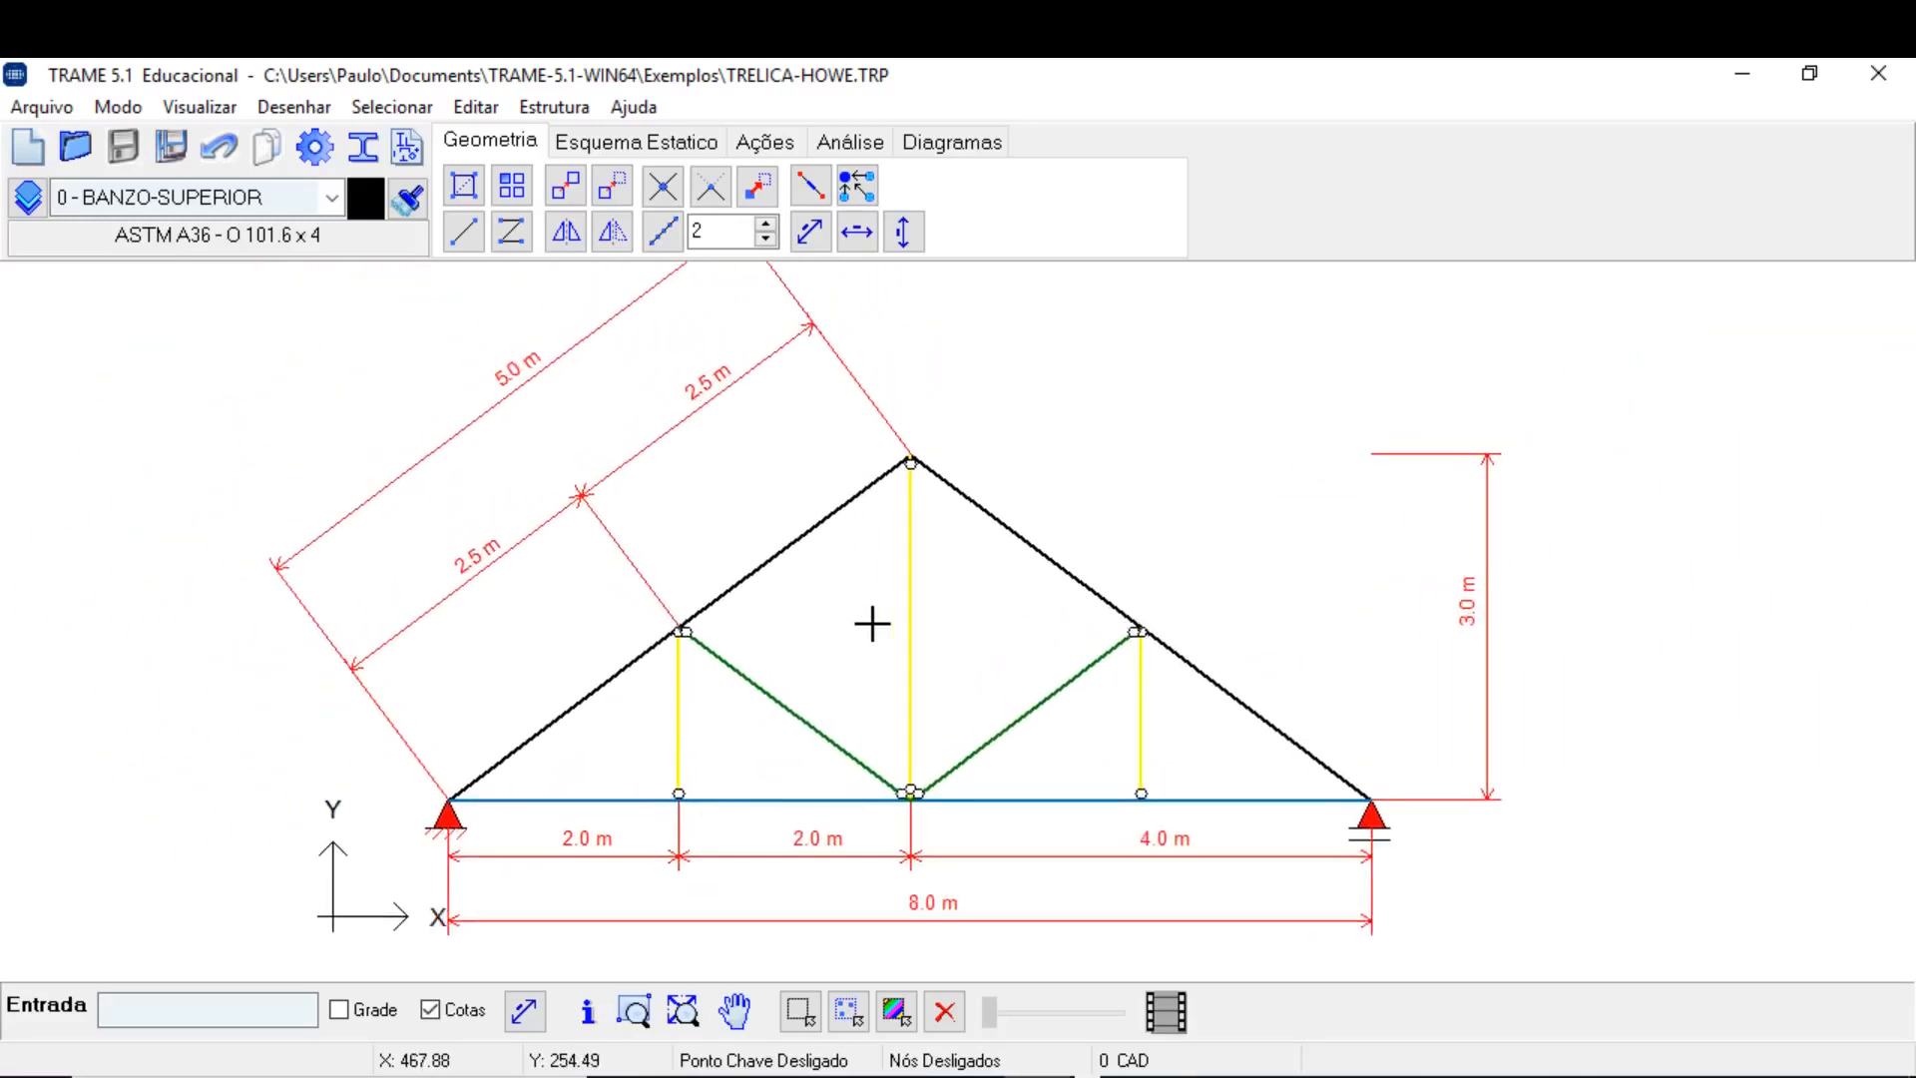
mouse_move(874, 624)
middle_mouse_down()
mouse_move(1009, 608)
mouse_move(932, 642)
mouse_move(787, 556)
mouse_move(844, 651)
mouse_move(817, 518)
mouse_move(573, 543)
mouse_move(821, 633)
mouse_move(654, 446)
mouse_move(556, 543)
mouse_move(829, 500)
mouse_move(509, 372)
mouse_move(742, 571)
mouse_move(671, 393)
mouse_move(535, 342)
mouse_move(821, 500)
middle_mouse_up()
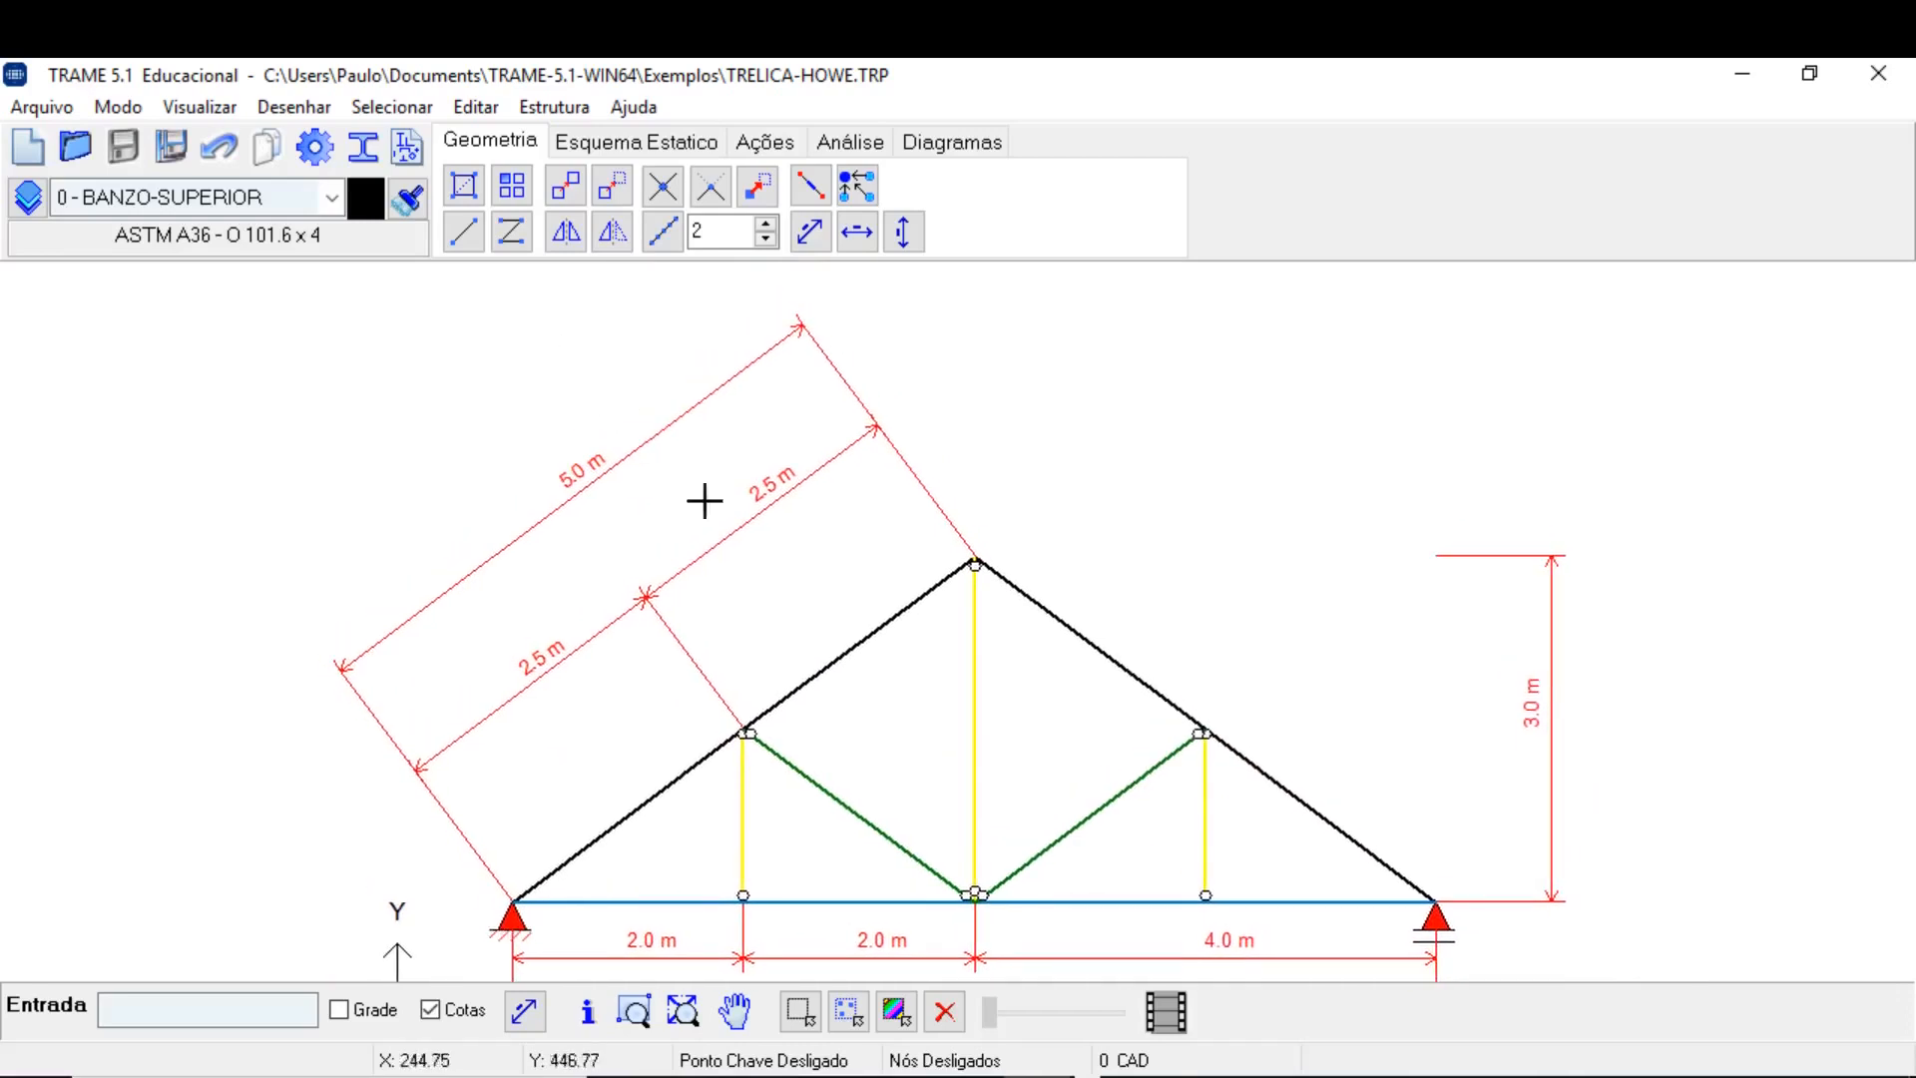
mouse_move(1054, 728)
middle_mouse_down()
mouse_move(595, 470)
mouse_move(813, 470)
mouse_move(1596, 266)
mouse_move(1041, 403)
mouse_move(705, 536)
mouse_move(579, 547)
middle_mouse_up()
middle_click_drag(633, 659, 686, 639)
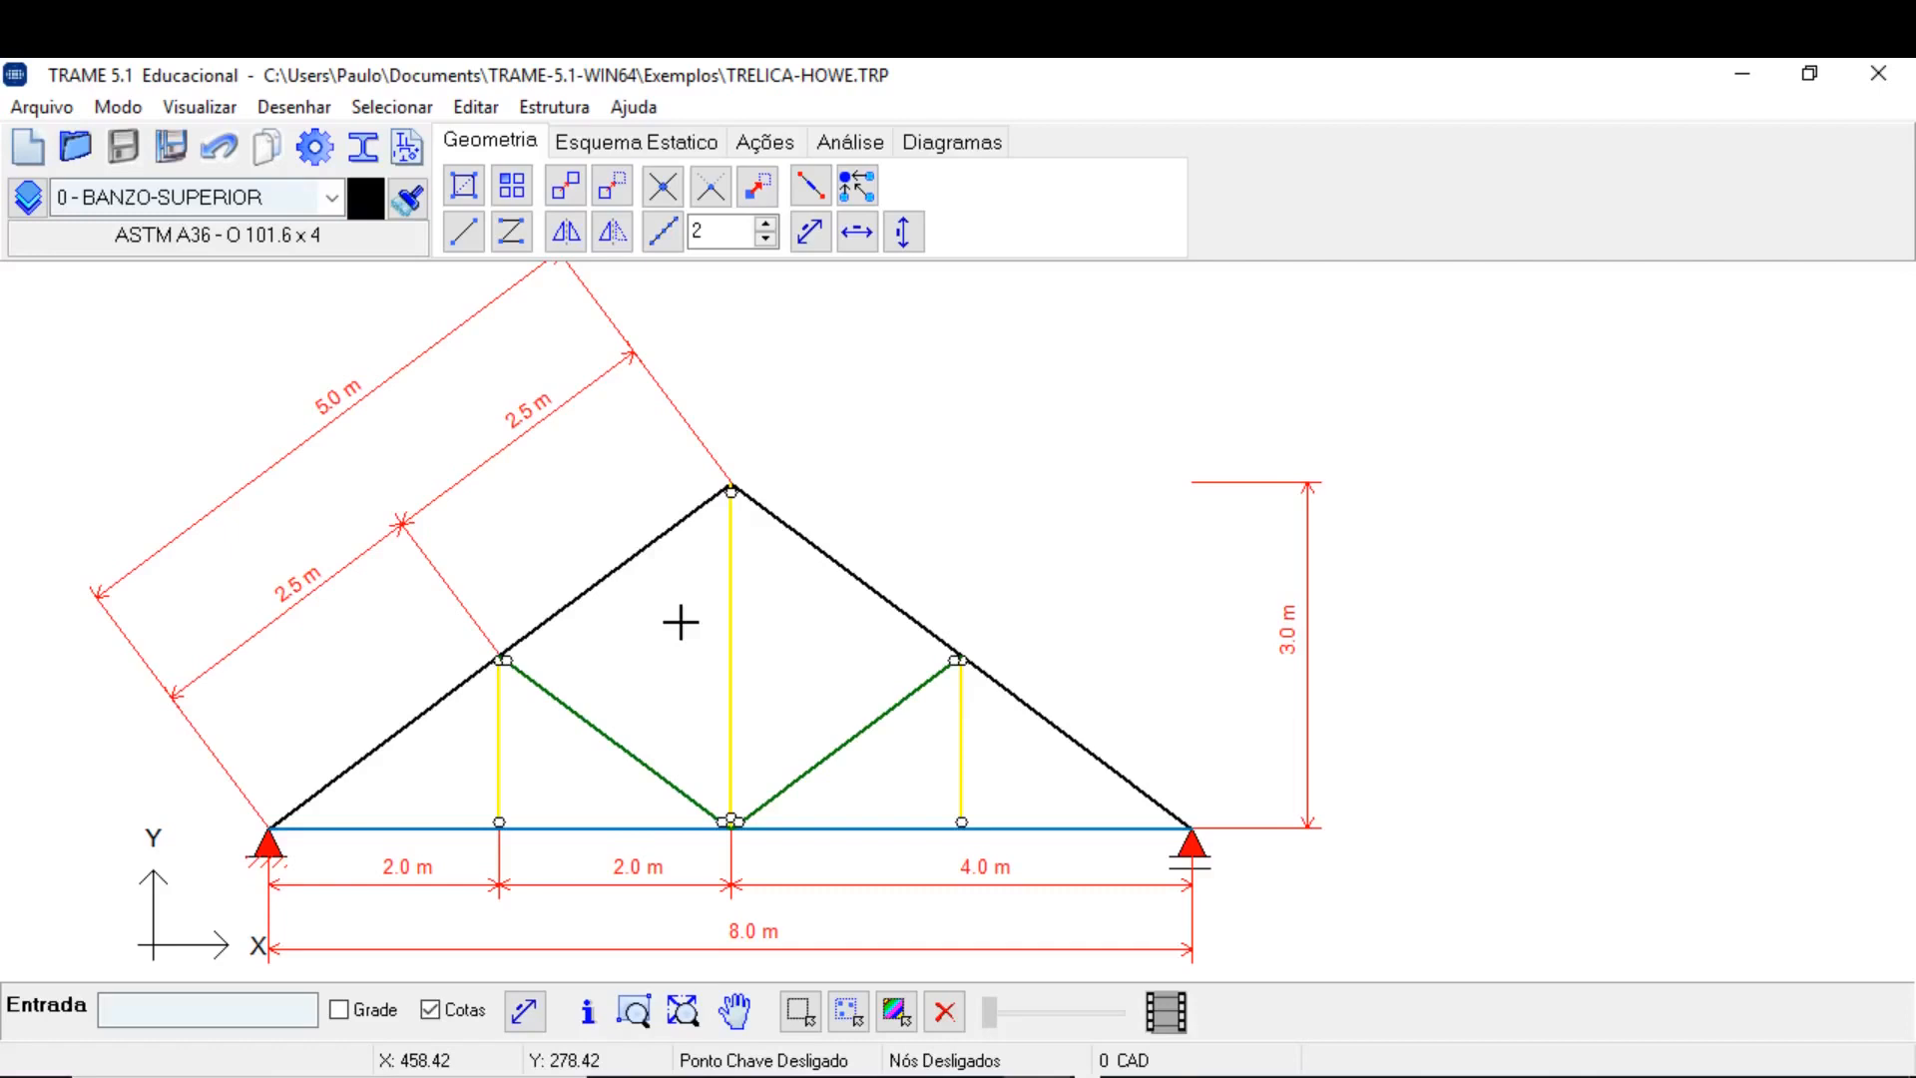
mouse_move(619, 663)
middle_mouse_down()
mouse_move(799, 629)
mouse_move(500, 650)
mouse_move(499, 674)
middle_mouse_up()
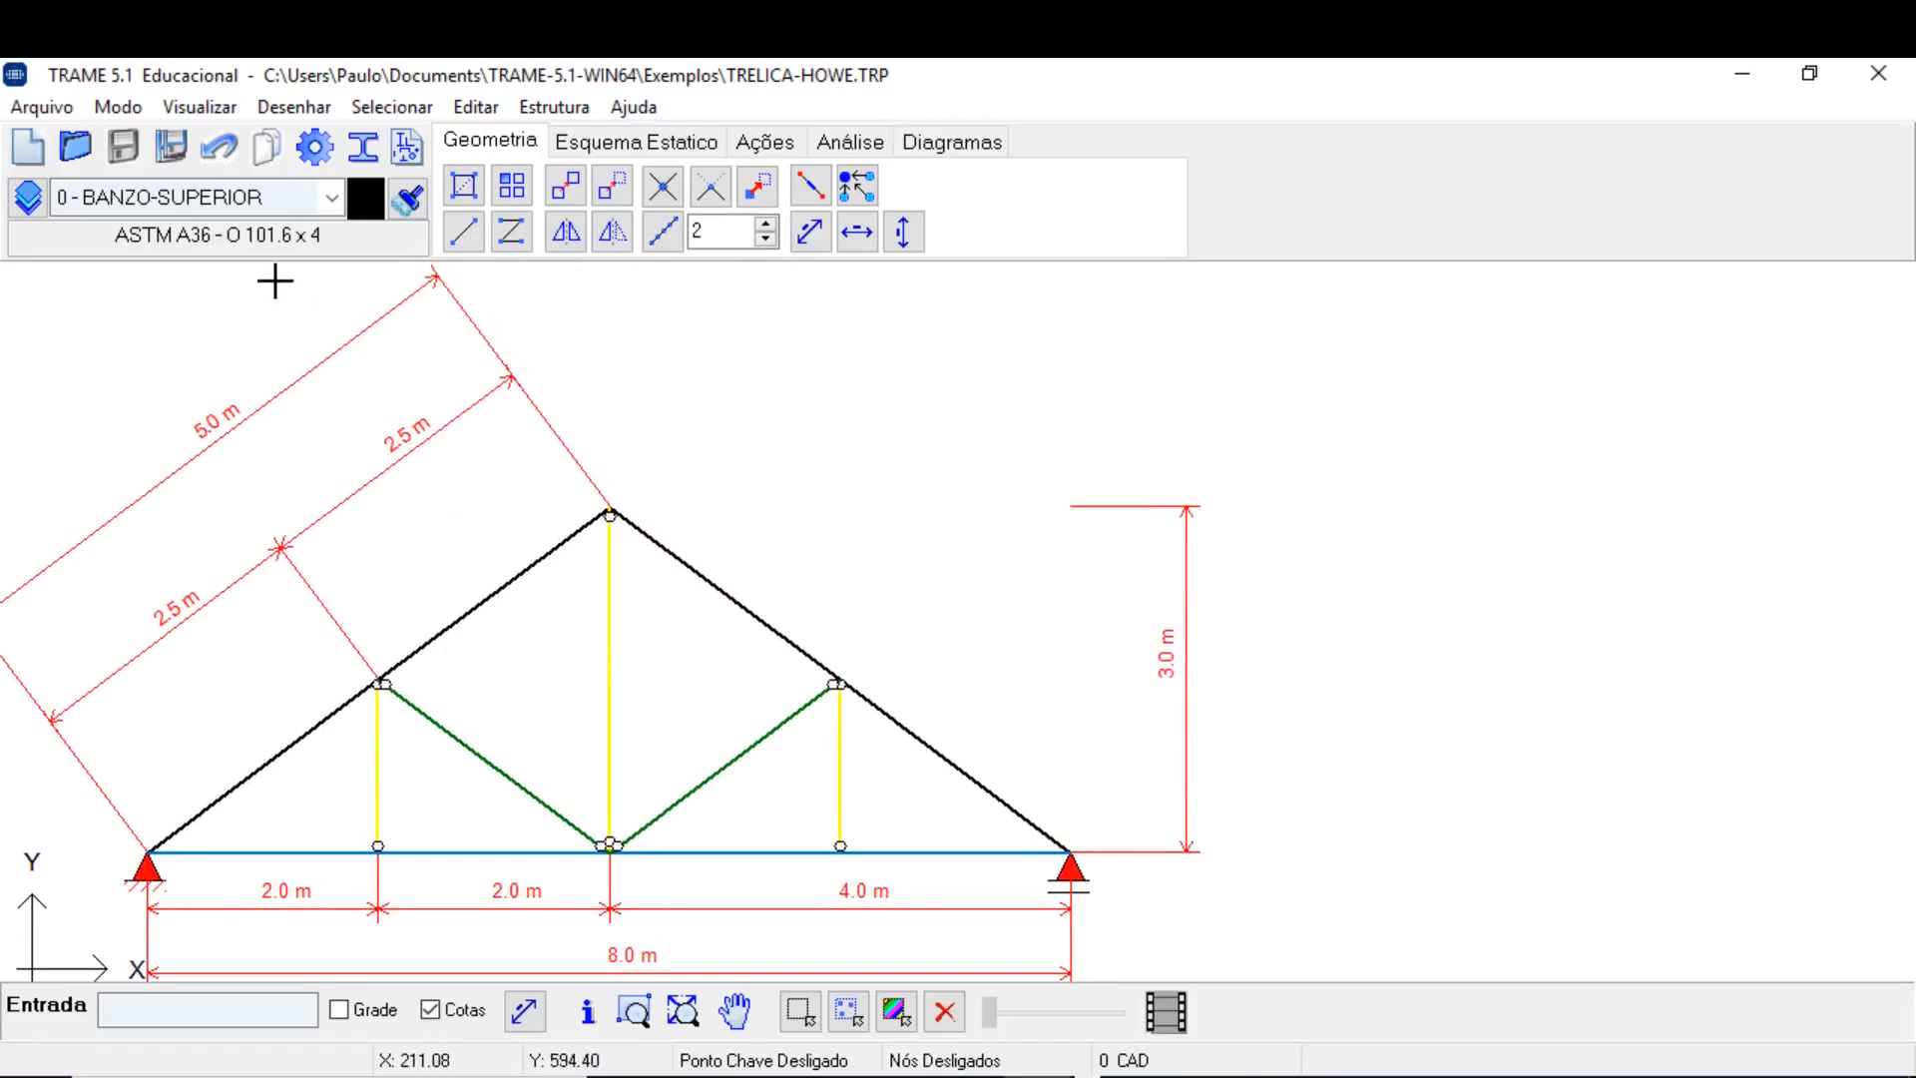
View the DXF files available for import in the Exemplos folder, and close the dialog without importing.
left_click(49, 112)
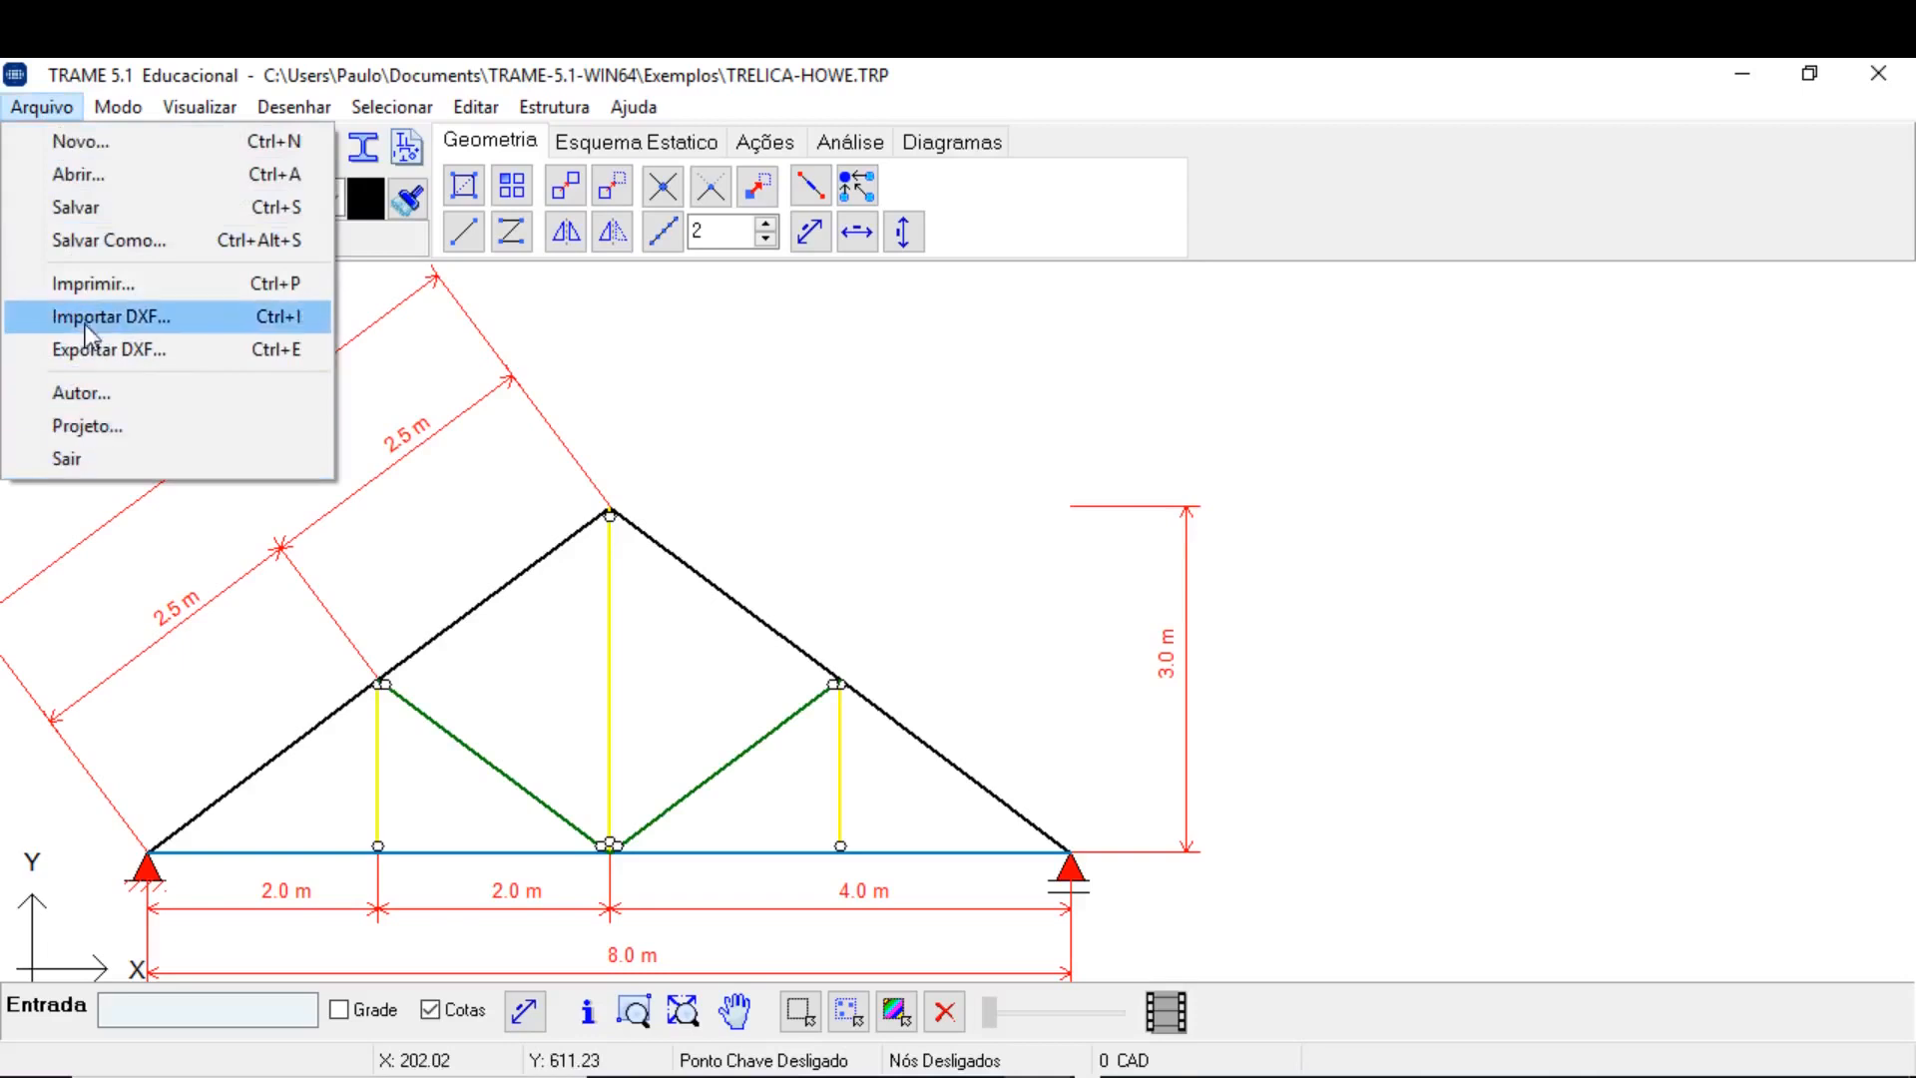
left_click(118, 318)
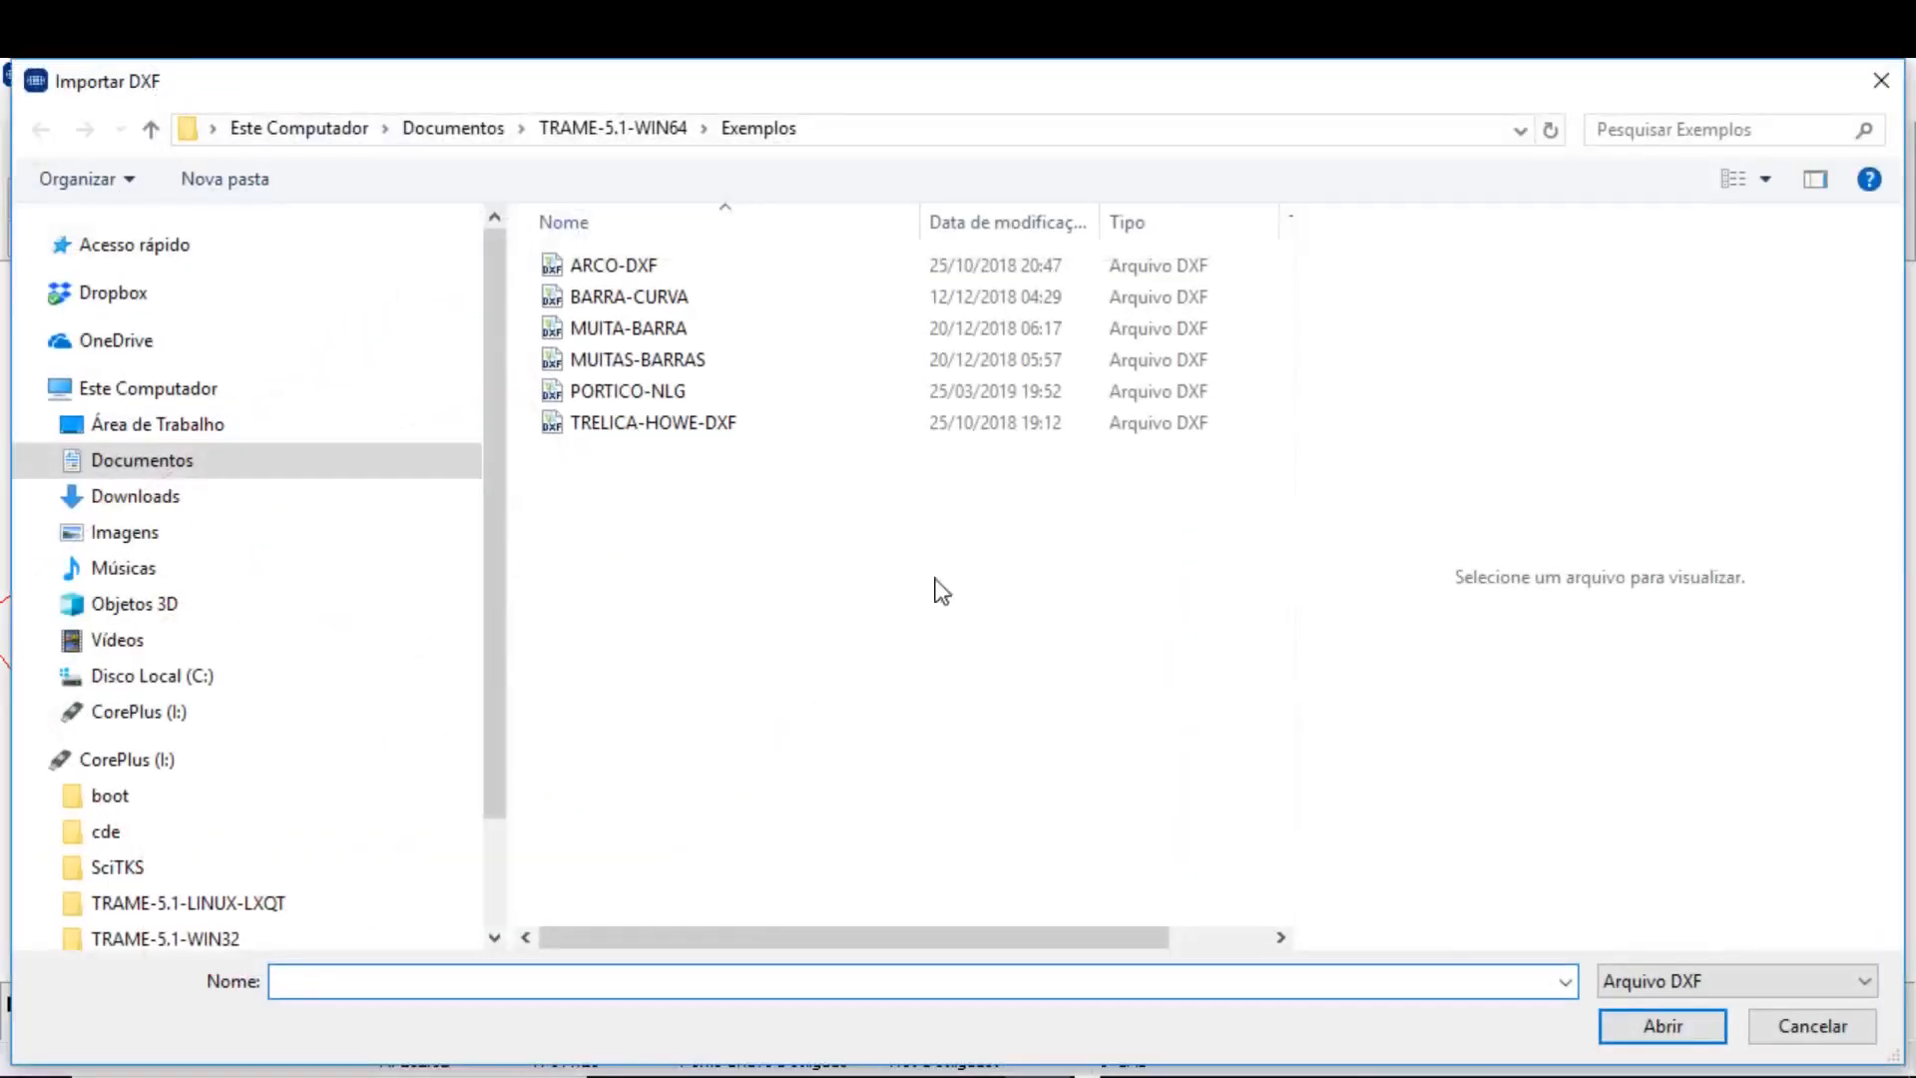
left_click(1874, 1032)
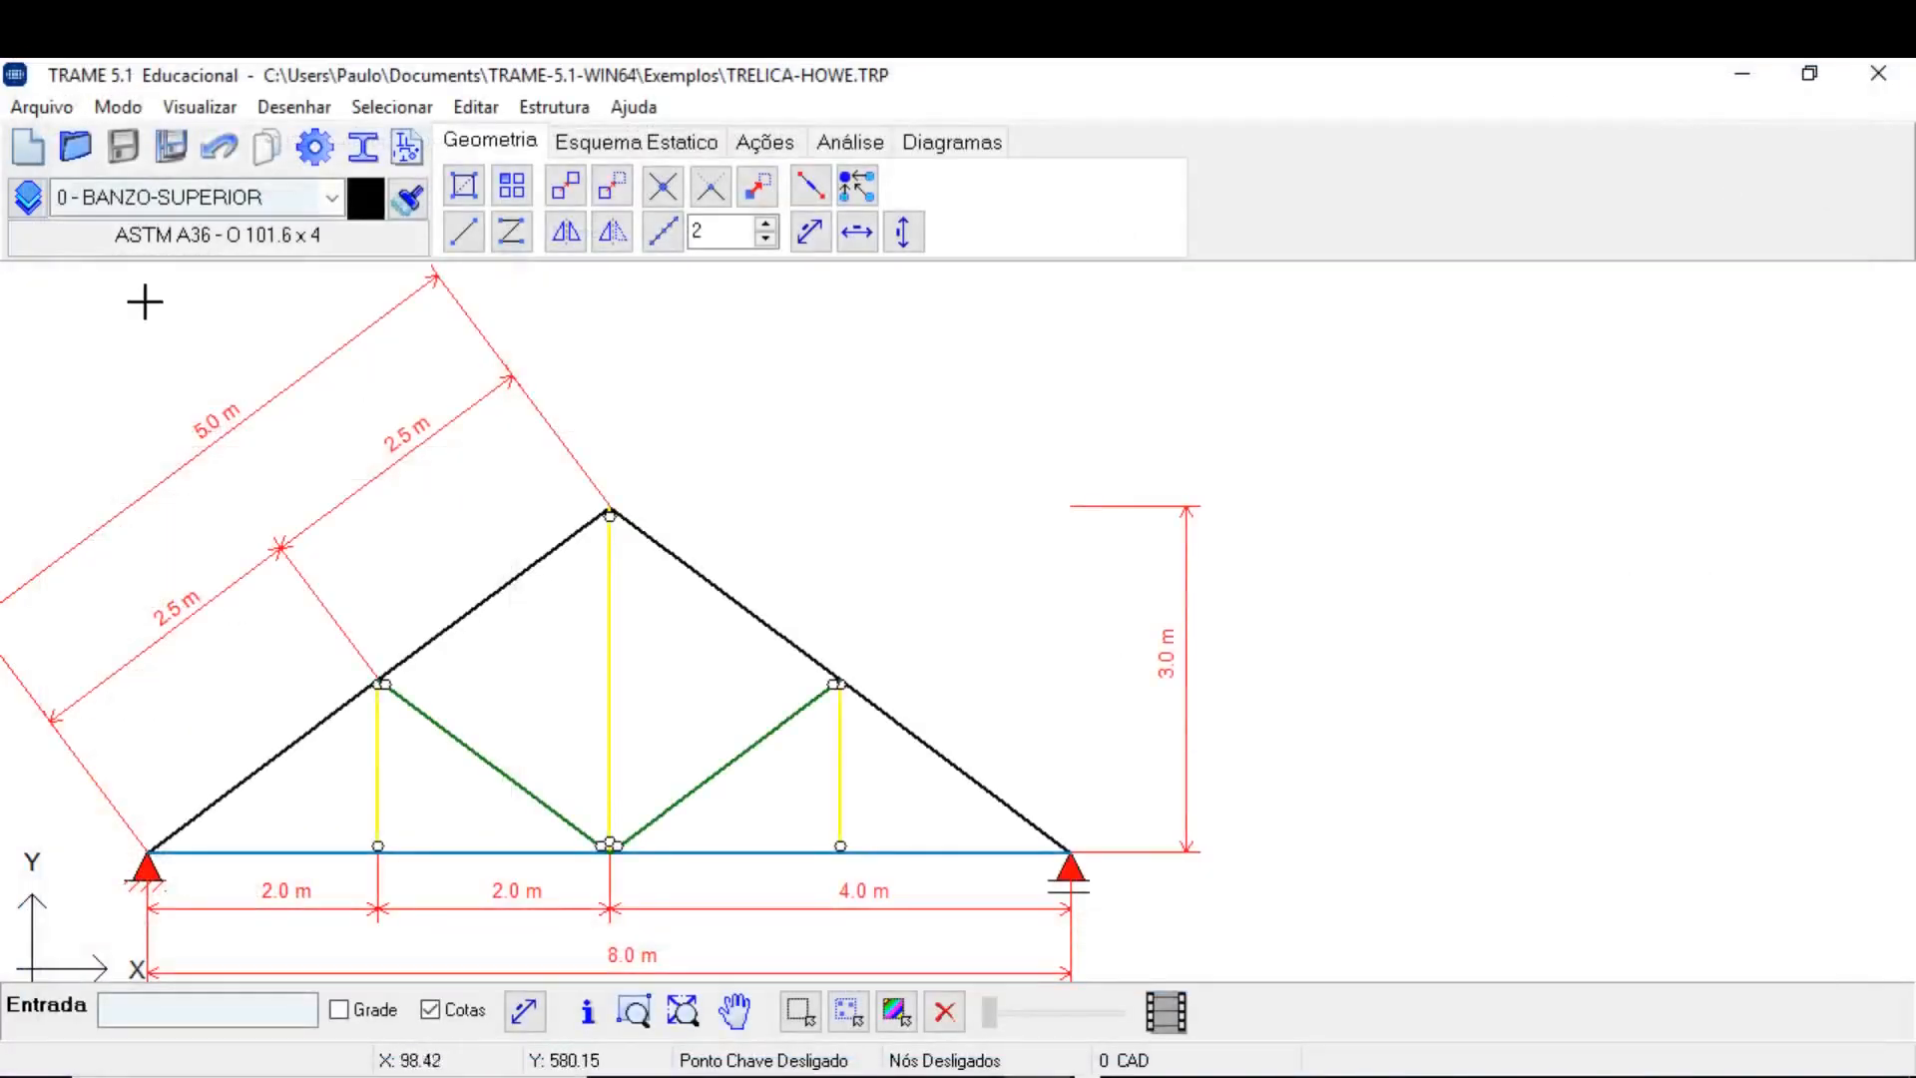
left_click(118, 107)
mouse_move(42, 107)
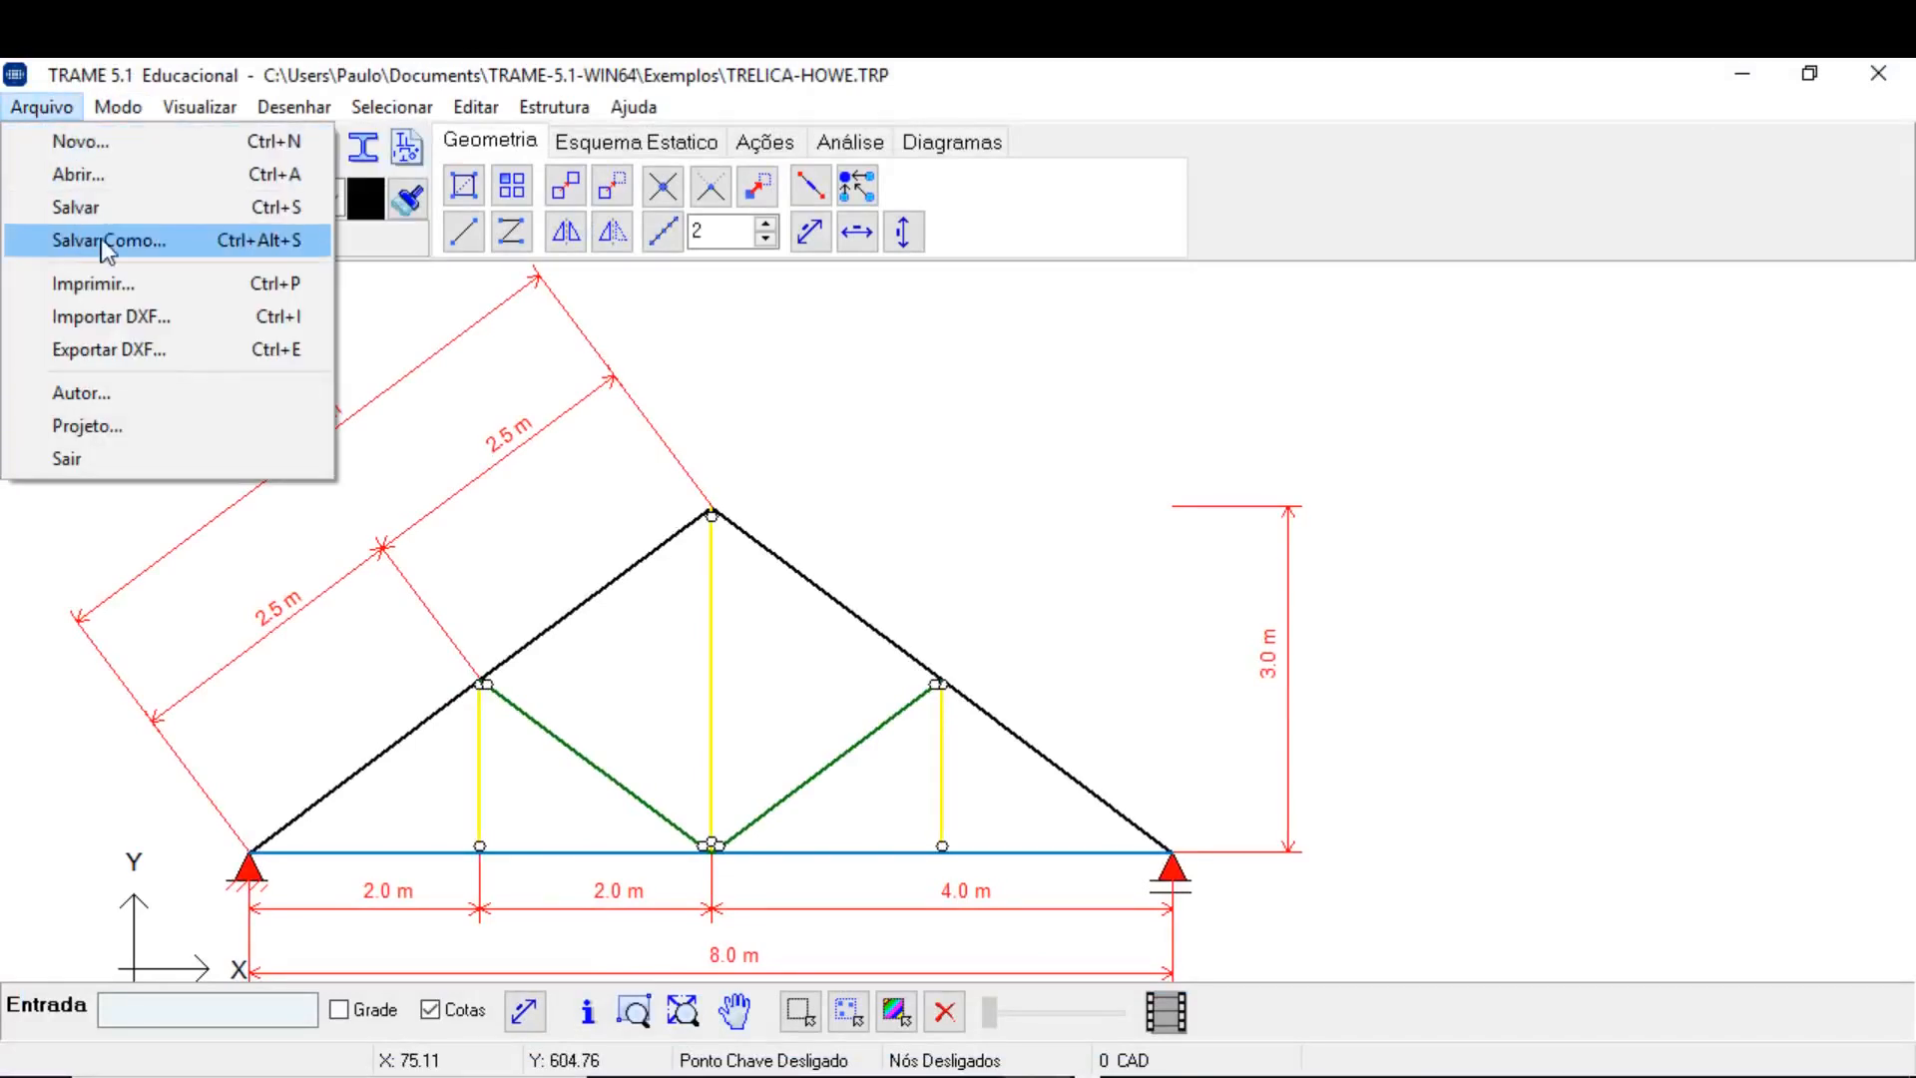
mouse_move(116, 118)
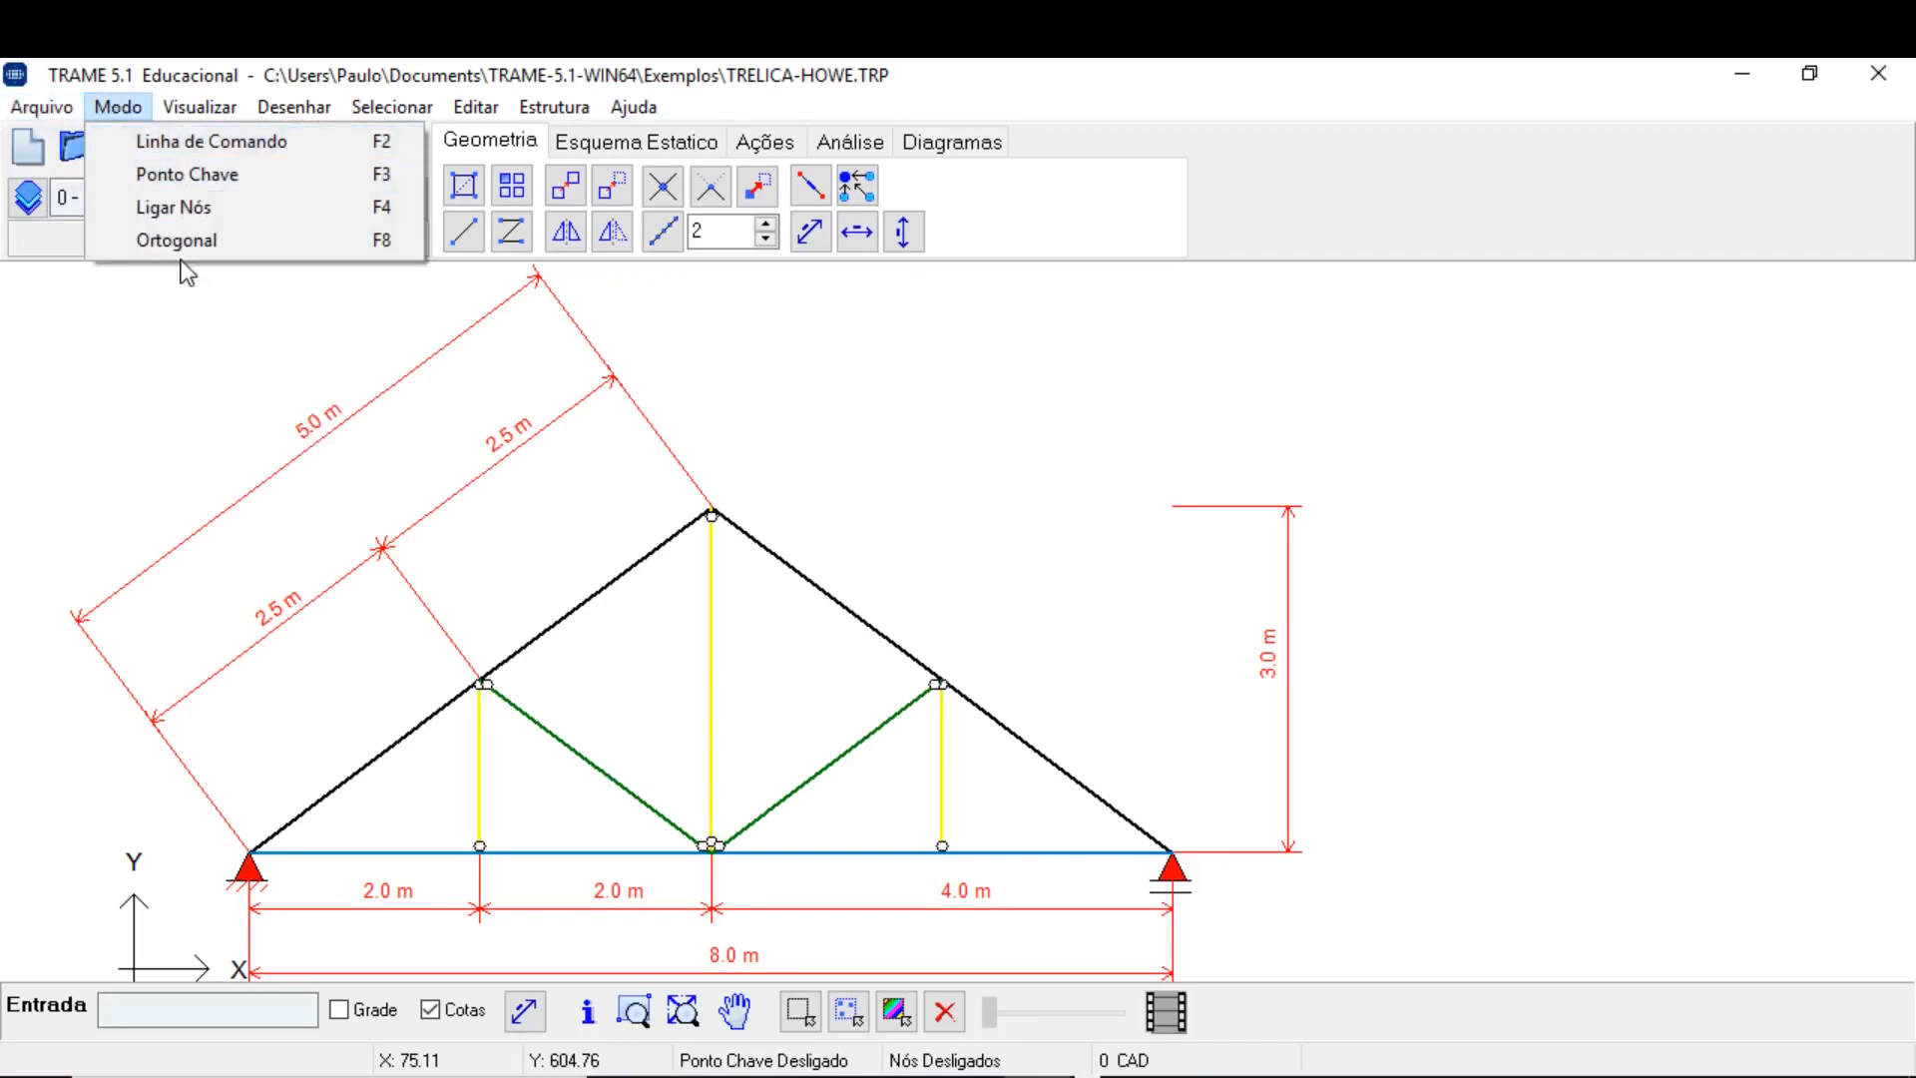
left_click(481, 529)
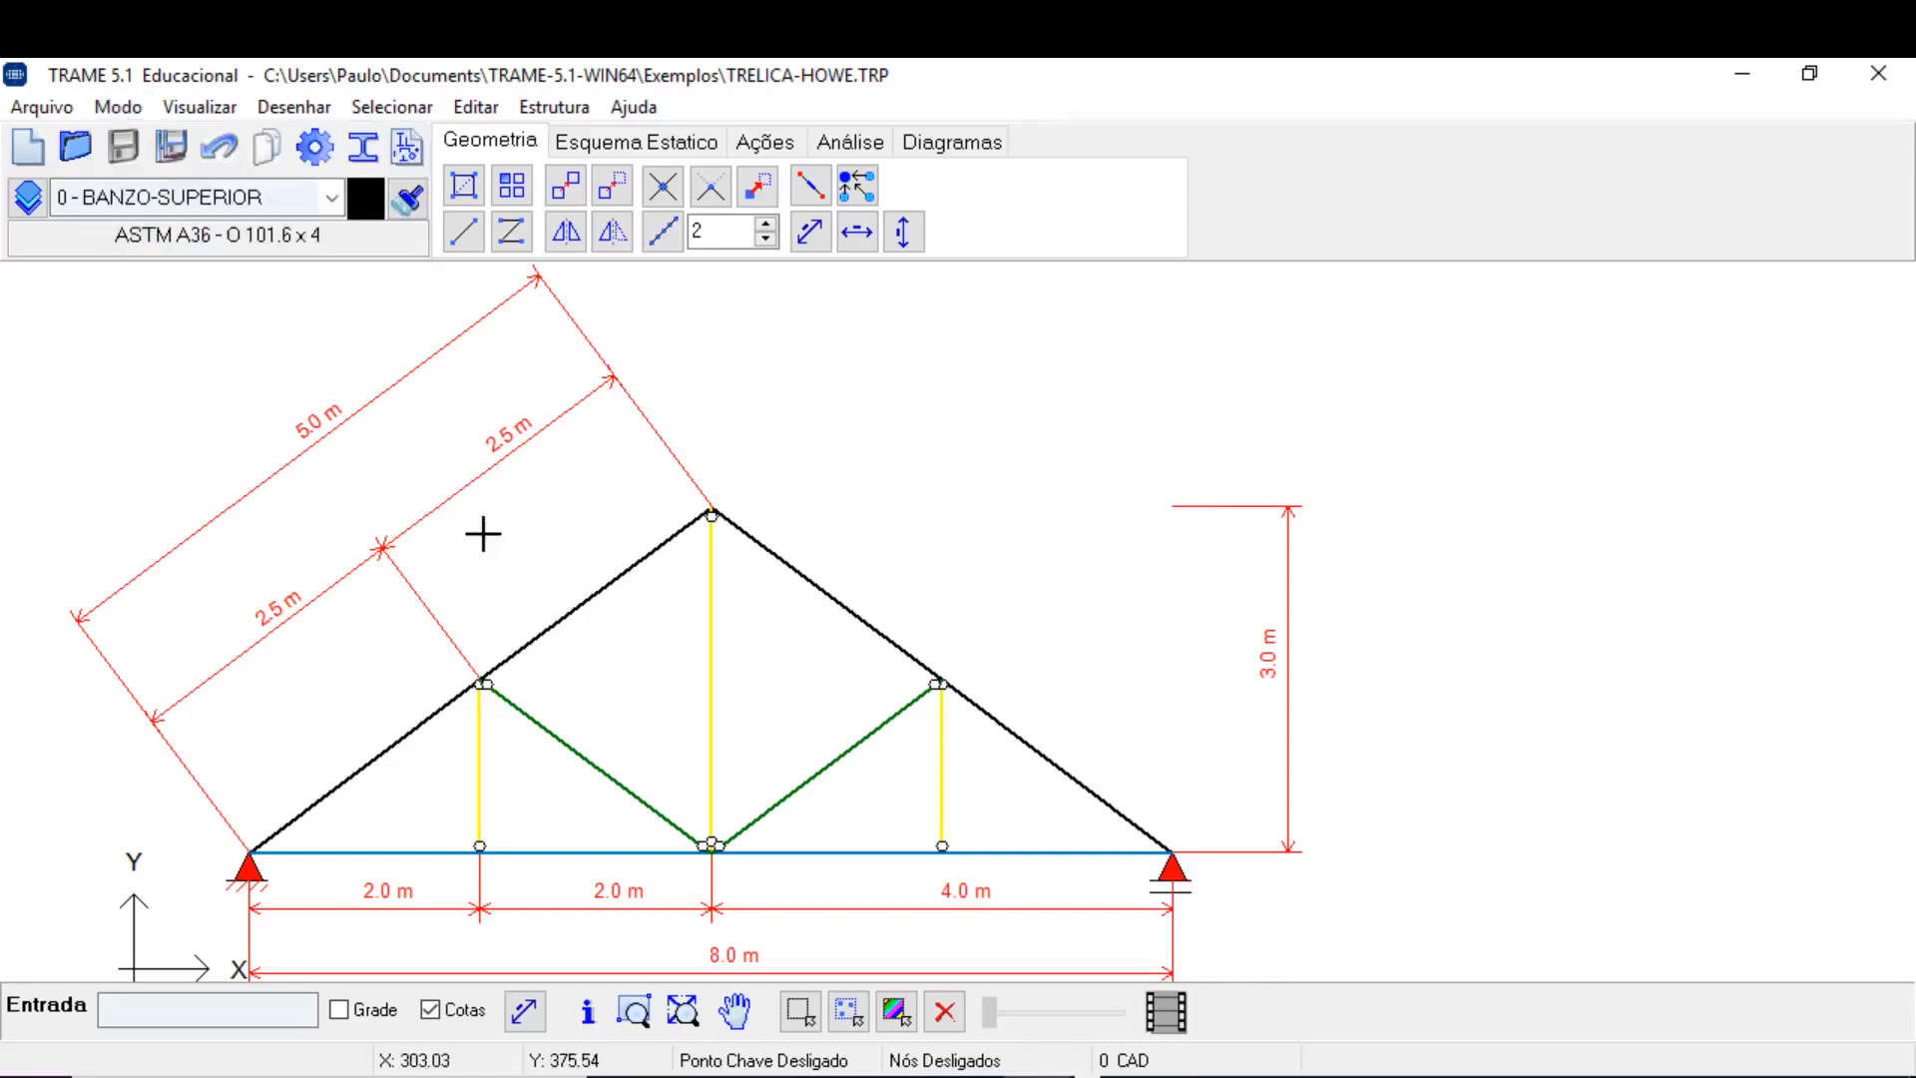
Select five truss bars, including upper chord bars, the central vertical and the left diagonal, and clear the selection.
left_click(613, 583)
left_click(792, 567)
left_click(705, 628)
left_click(543, 723)
left_click(405, 736)
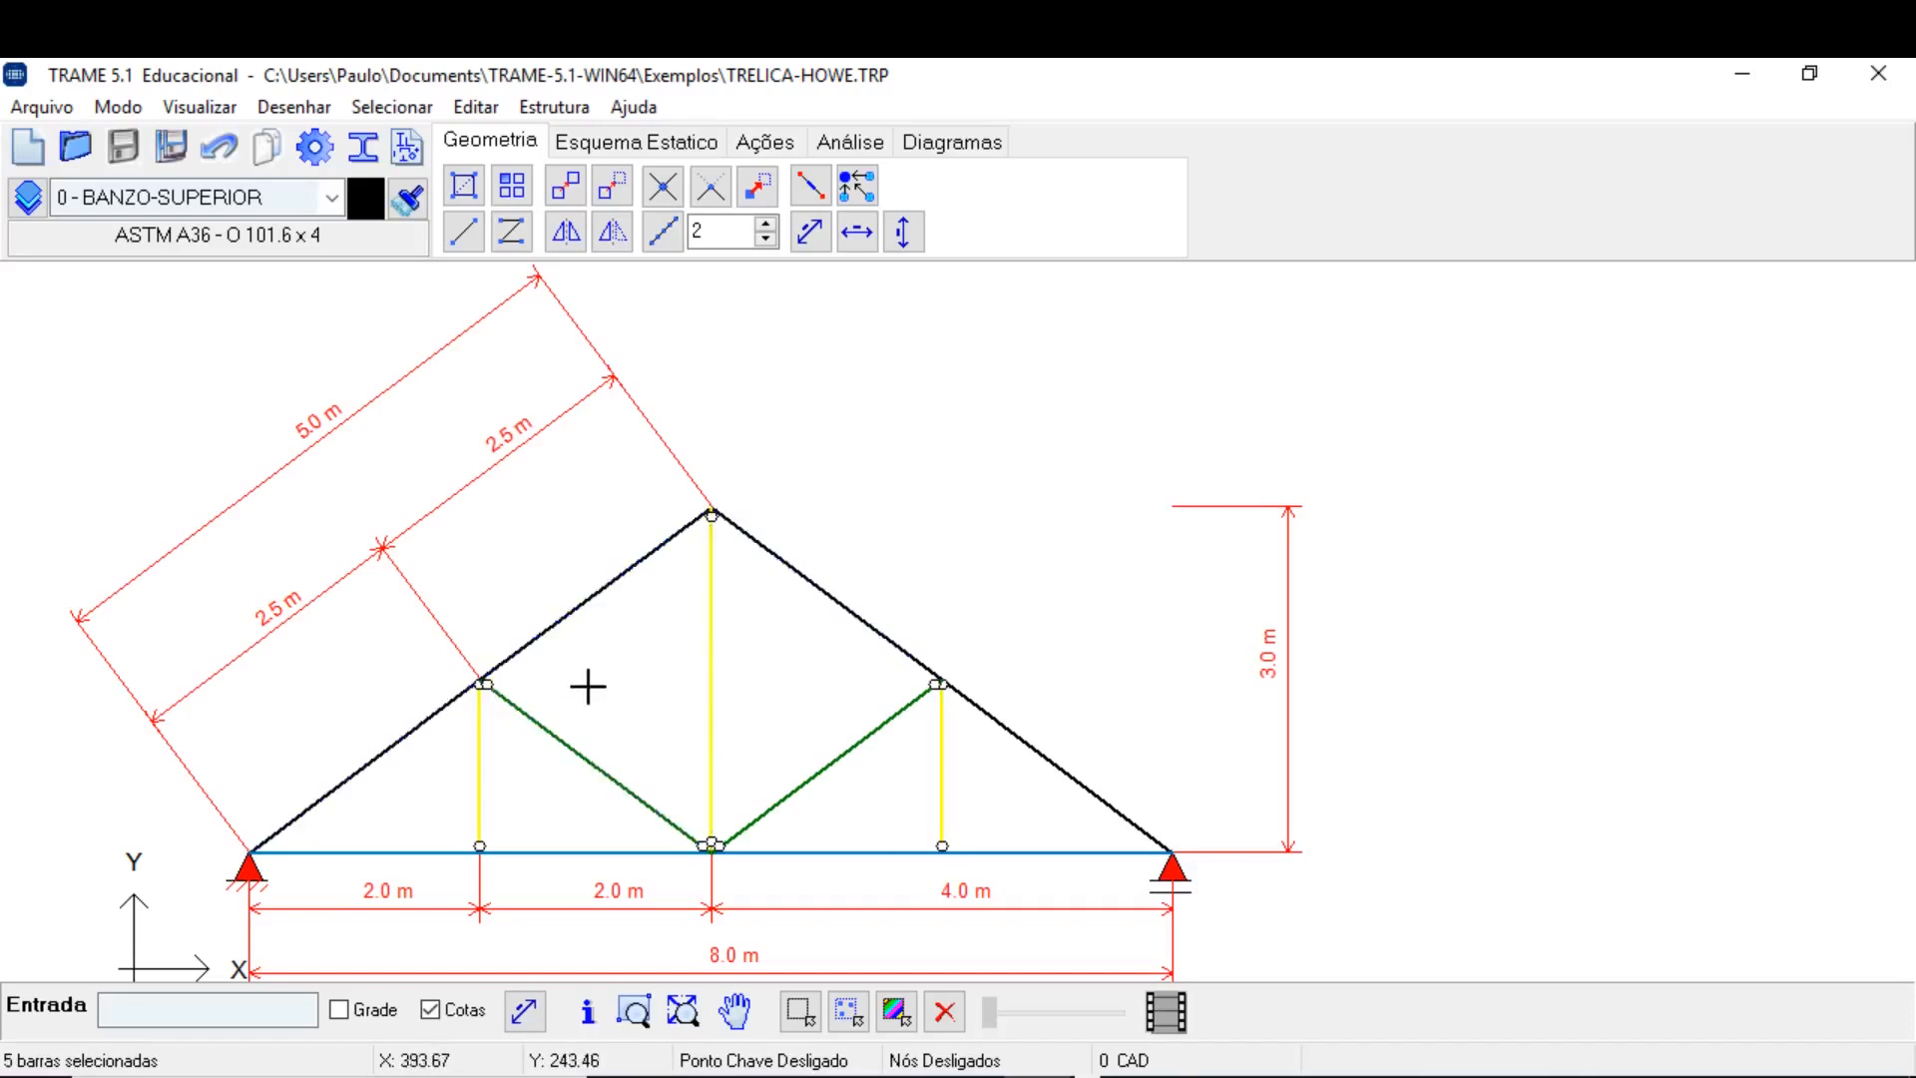
key("Escape")
Turn on the Ligar Nós mode and select nodes 6, 3, 1 and 2 of the truss.
left_click(117, 108)
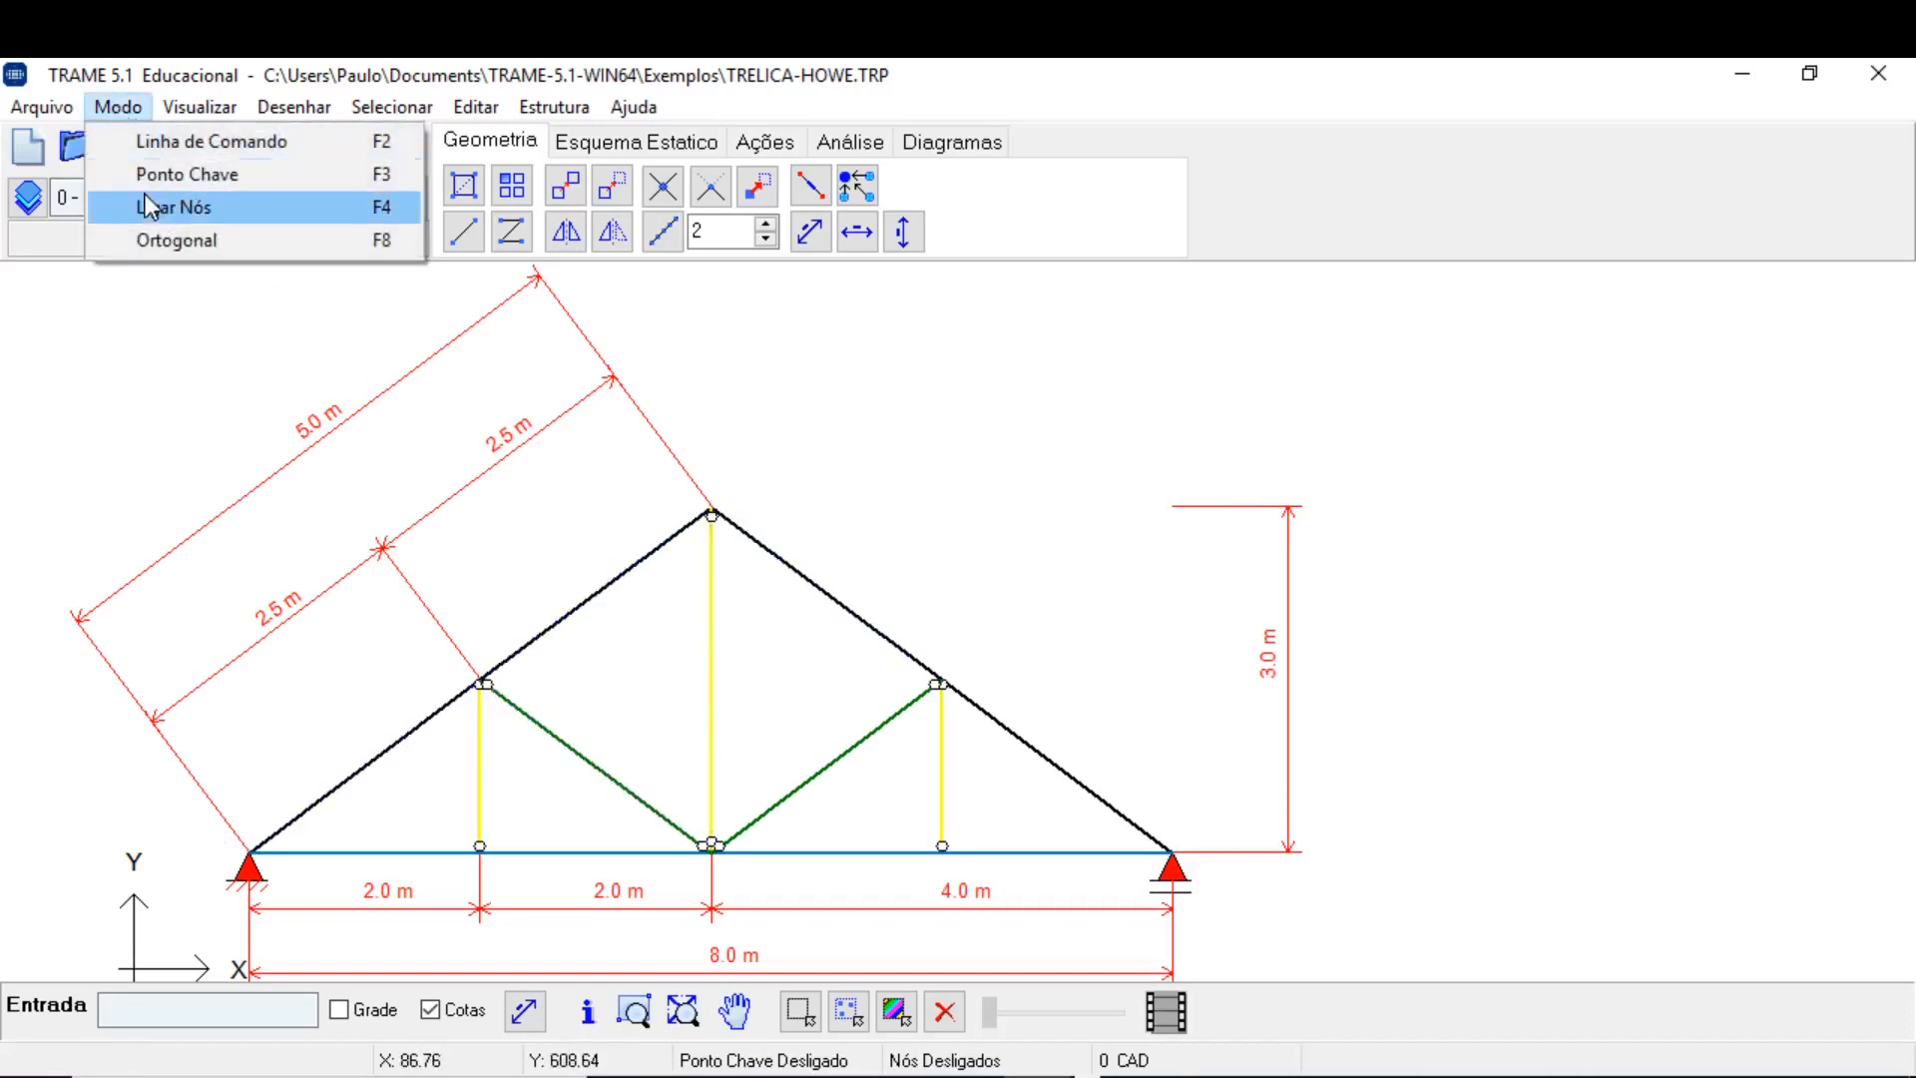
left_click(151, 205)
left_click(712, 507)
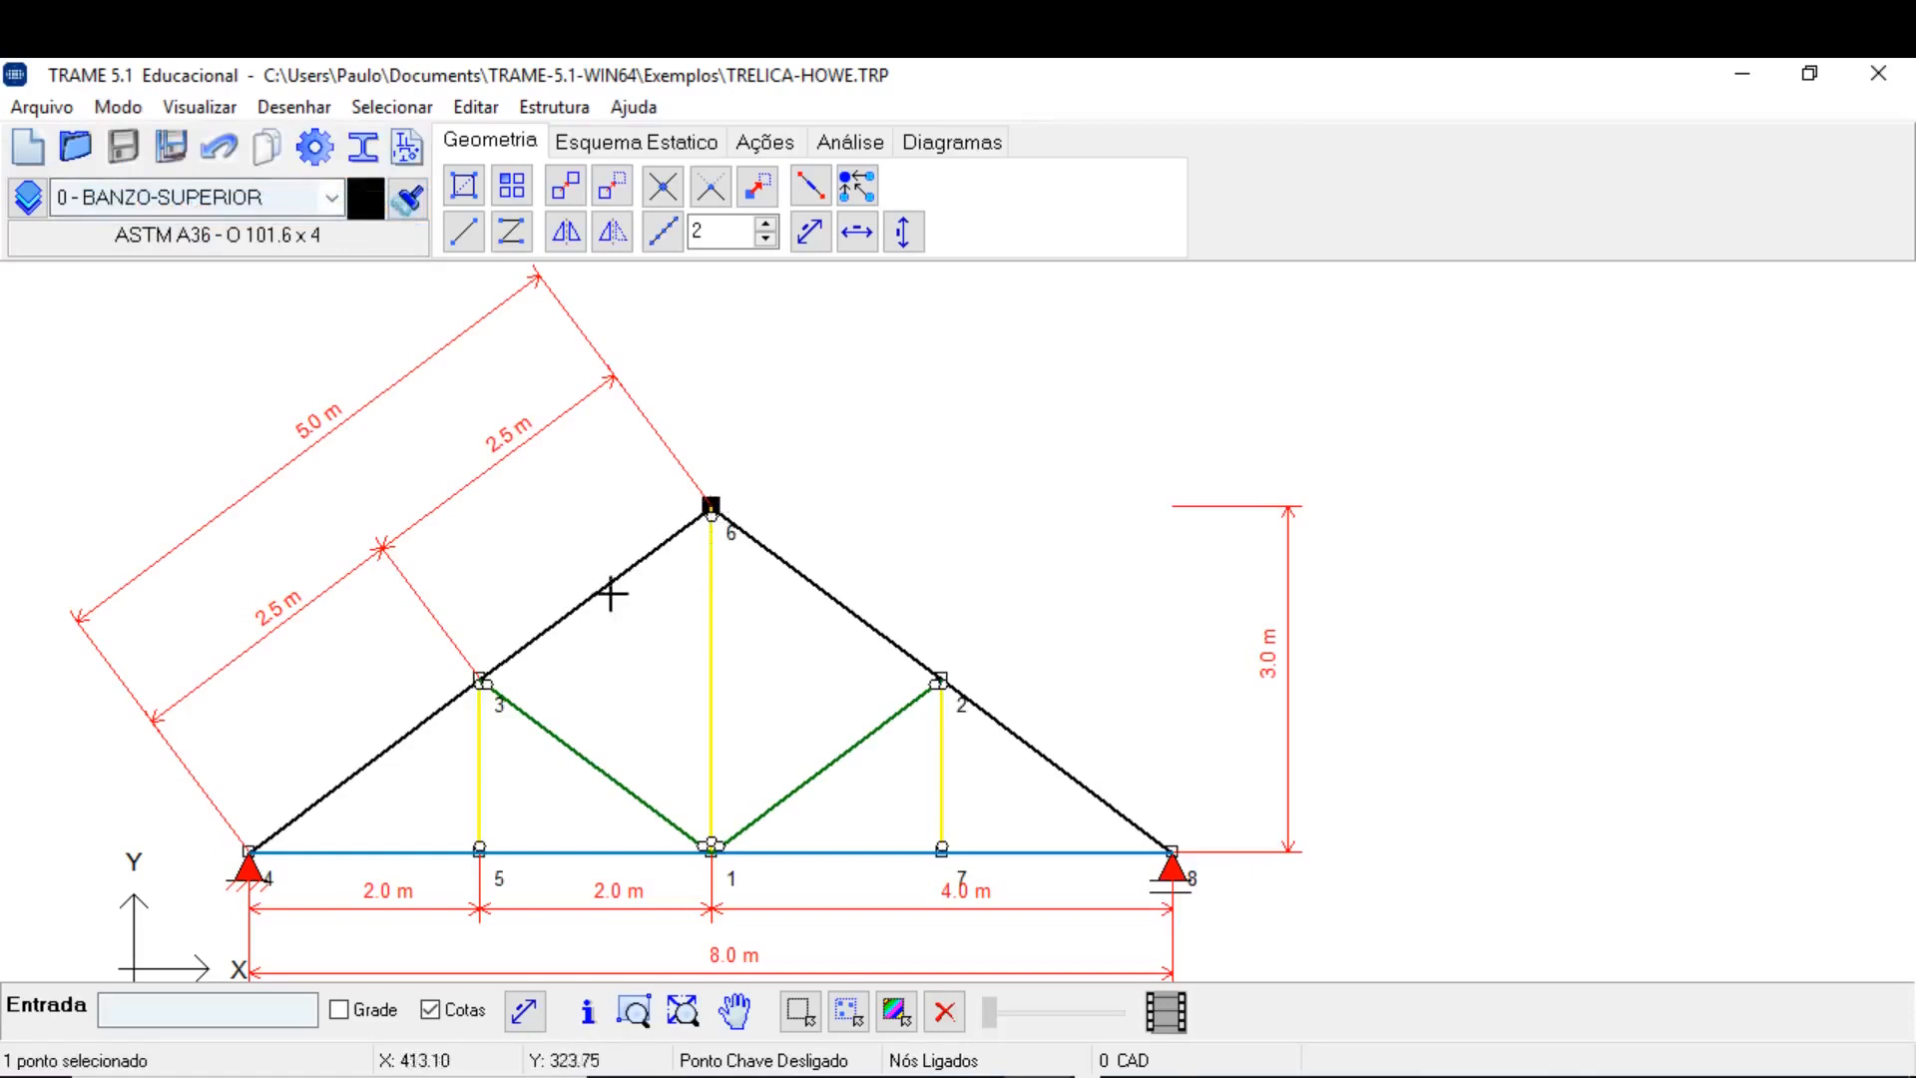
left_click(480, 680)
left_click(711, 846)
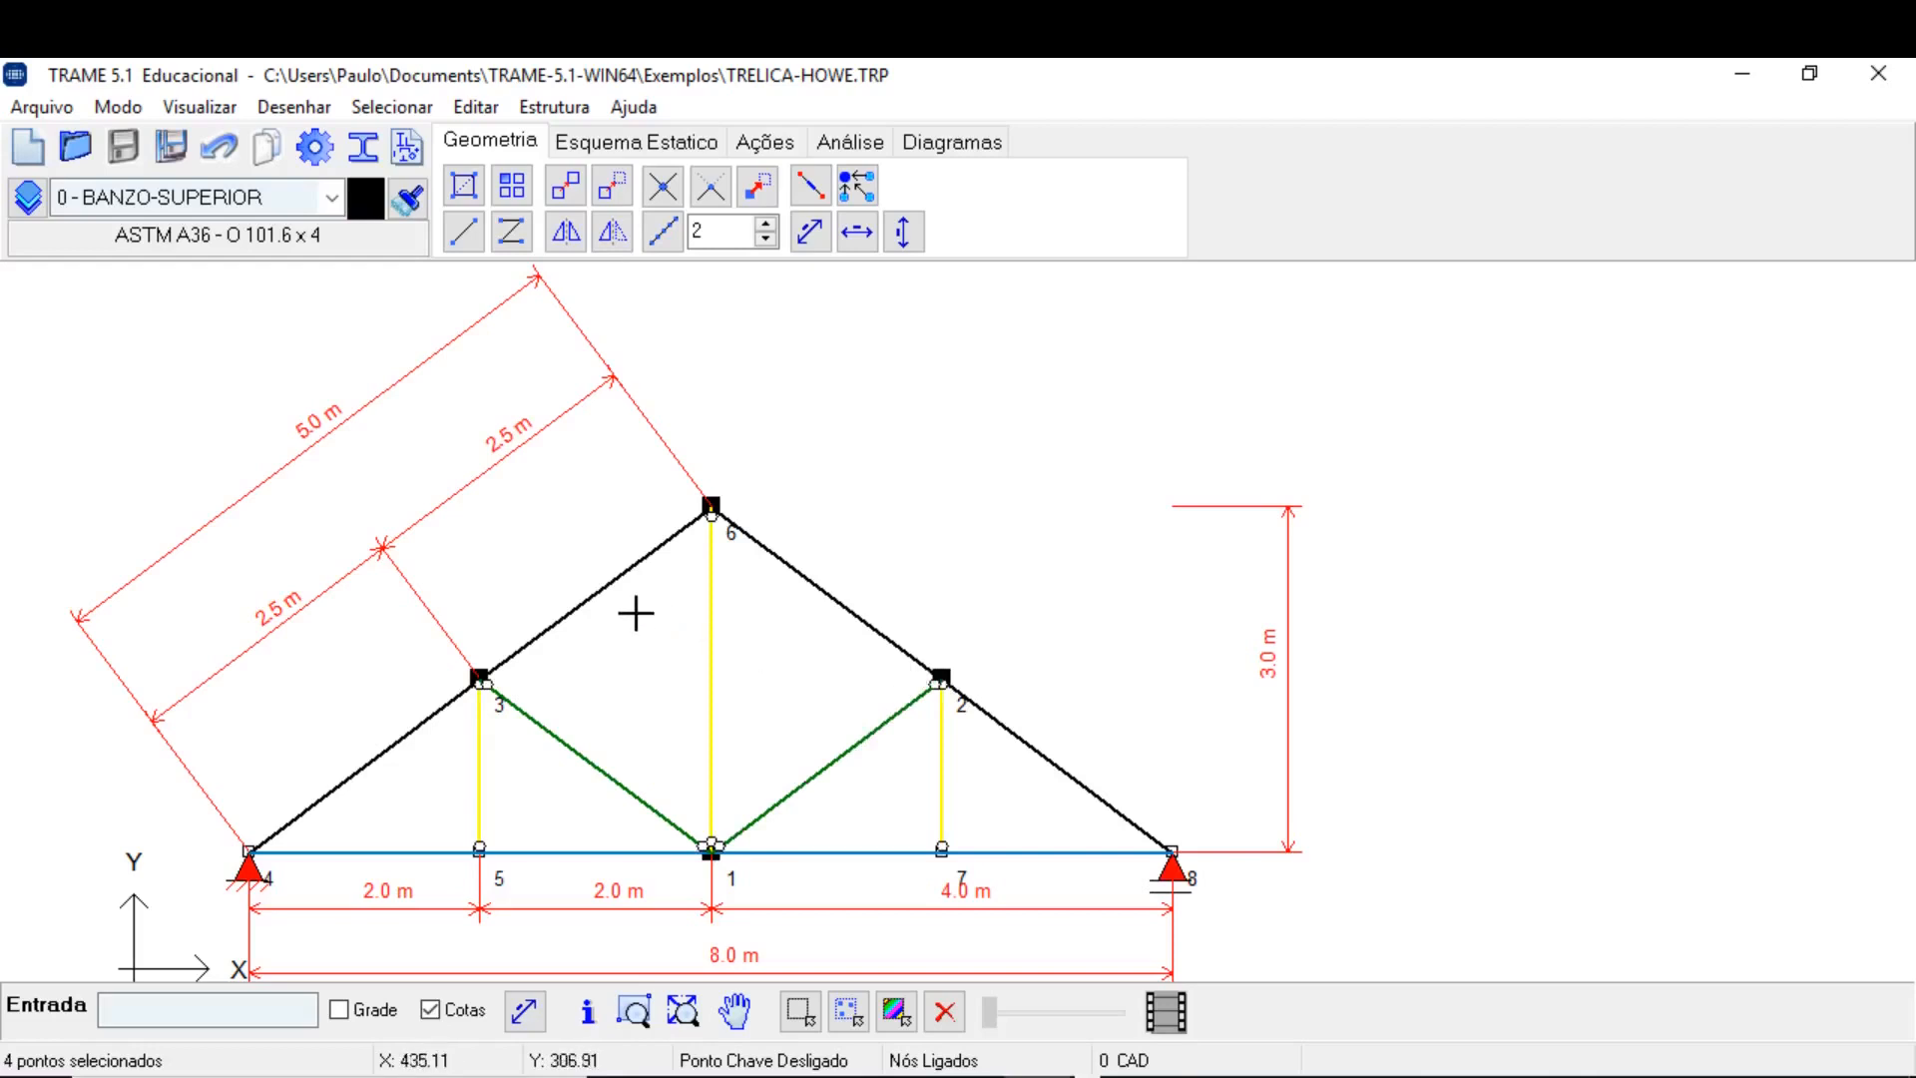
Turn off the Ligar Nós mode to hide the truss nodes.
left_click(118, 107)
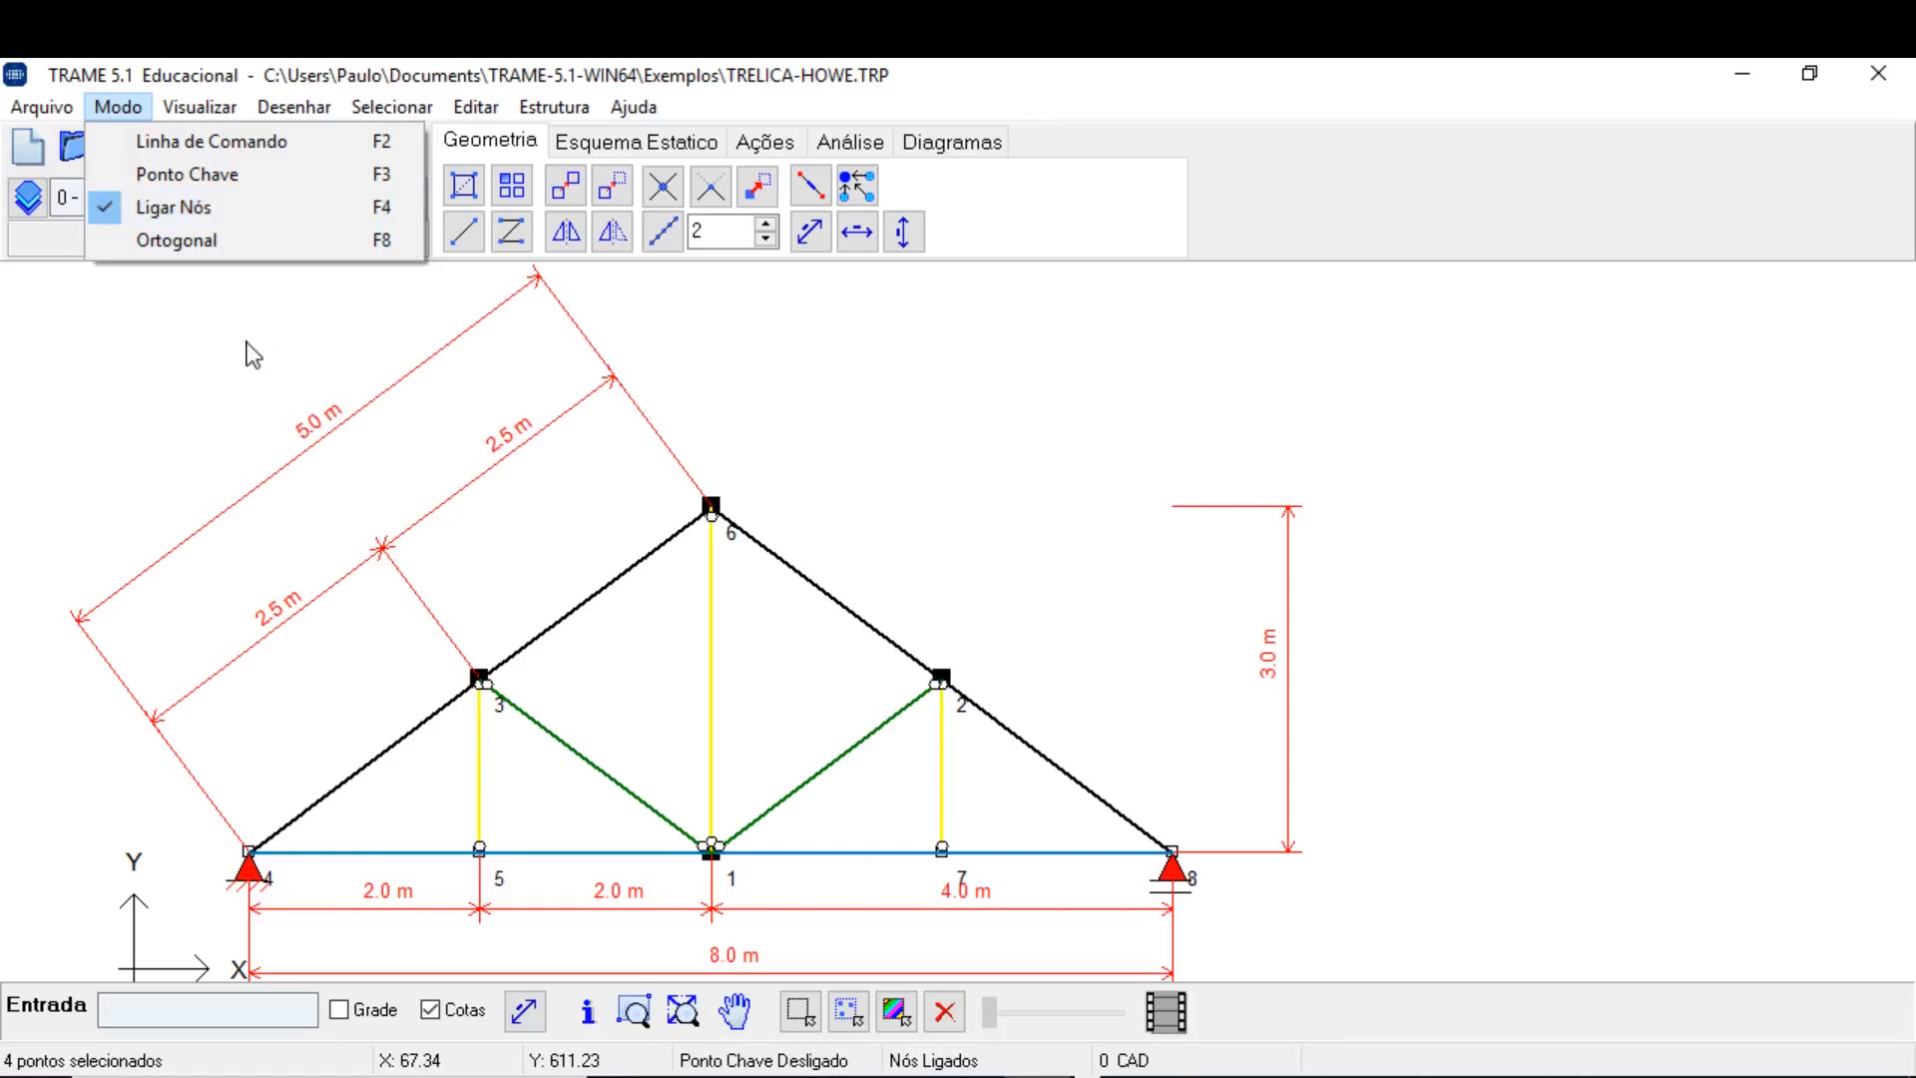
left_click(300, 209)
middle_click_drag(426, 582, 491, 583)
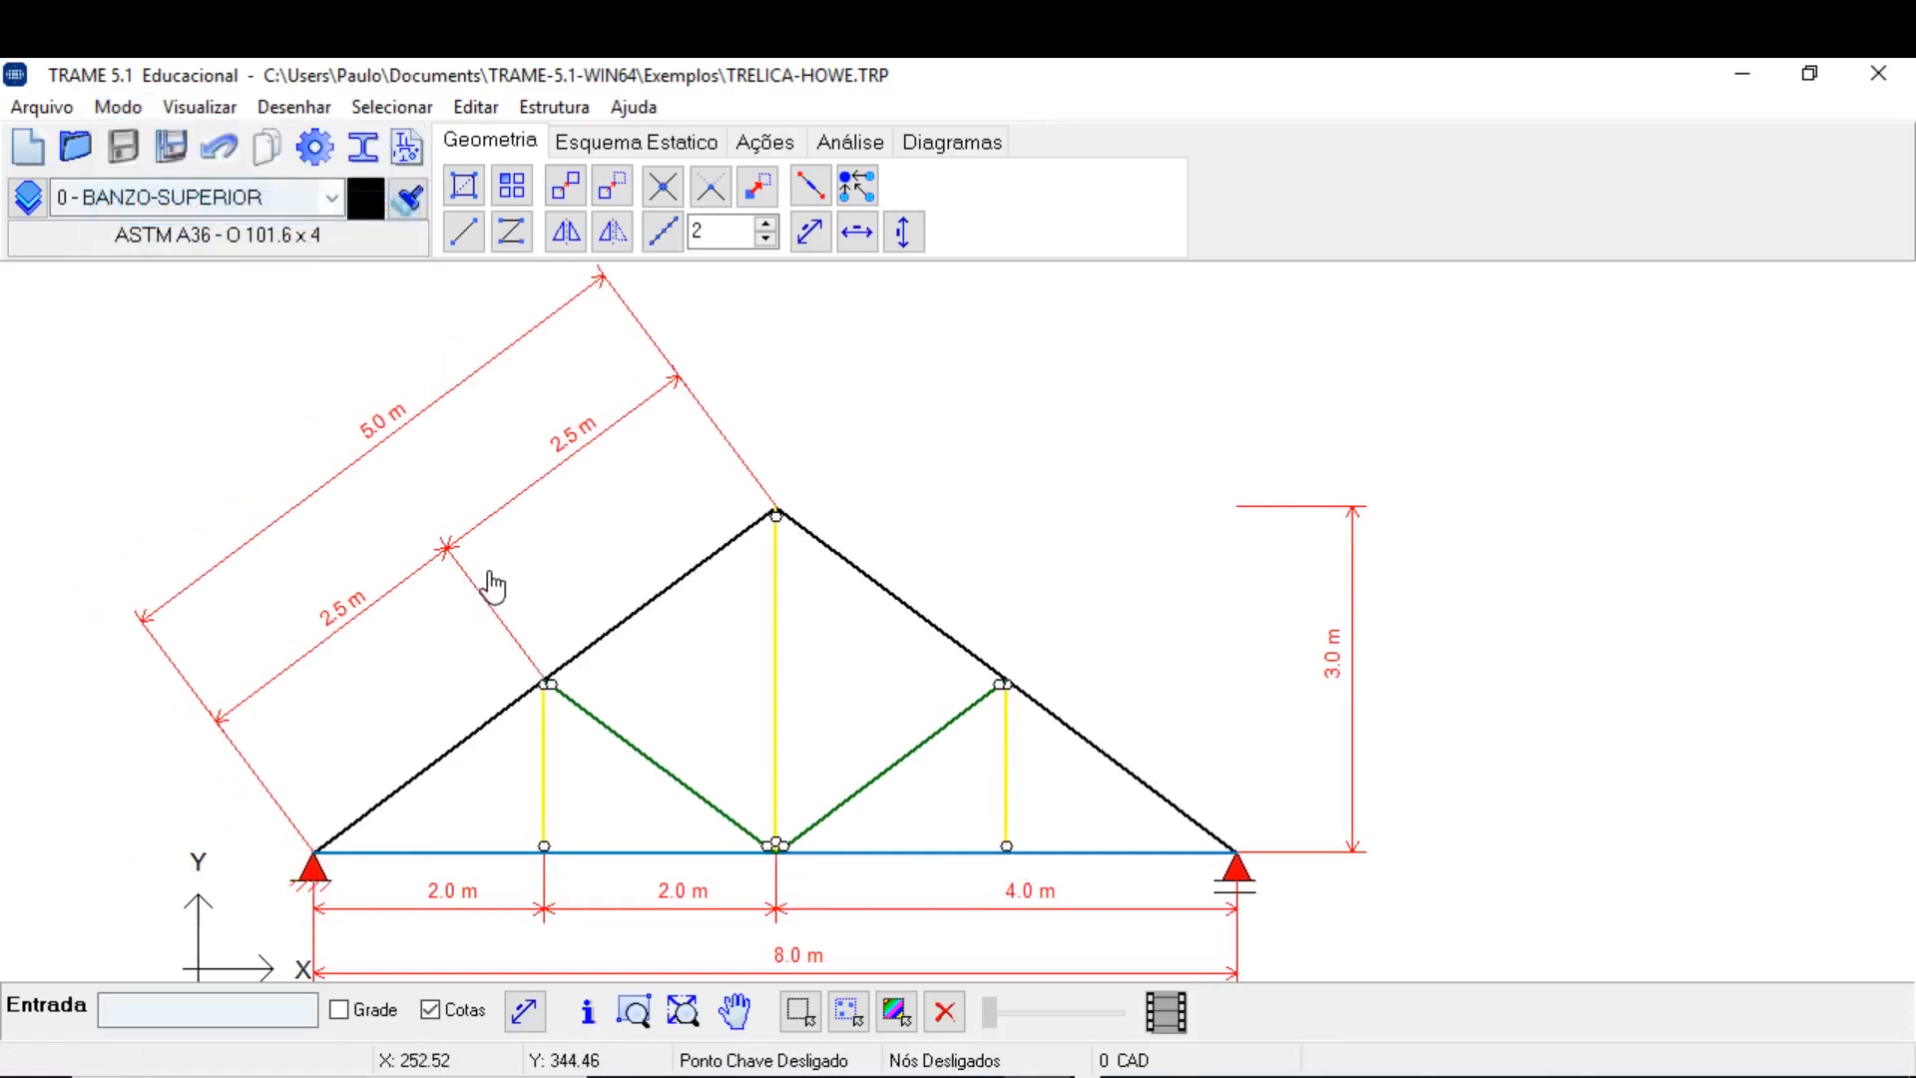
Zoom in on the upper part of the truss with a Janela zoom window around the apex.
left_click(188, 106)
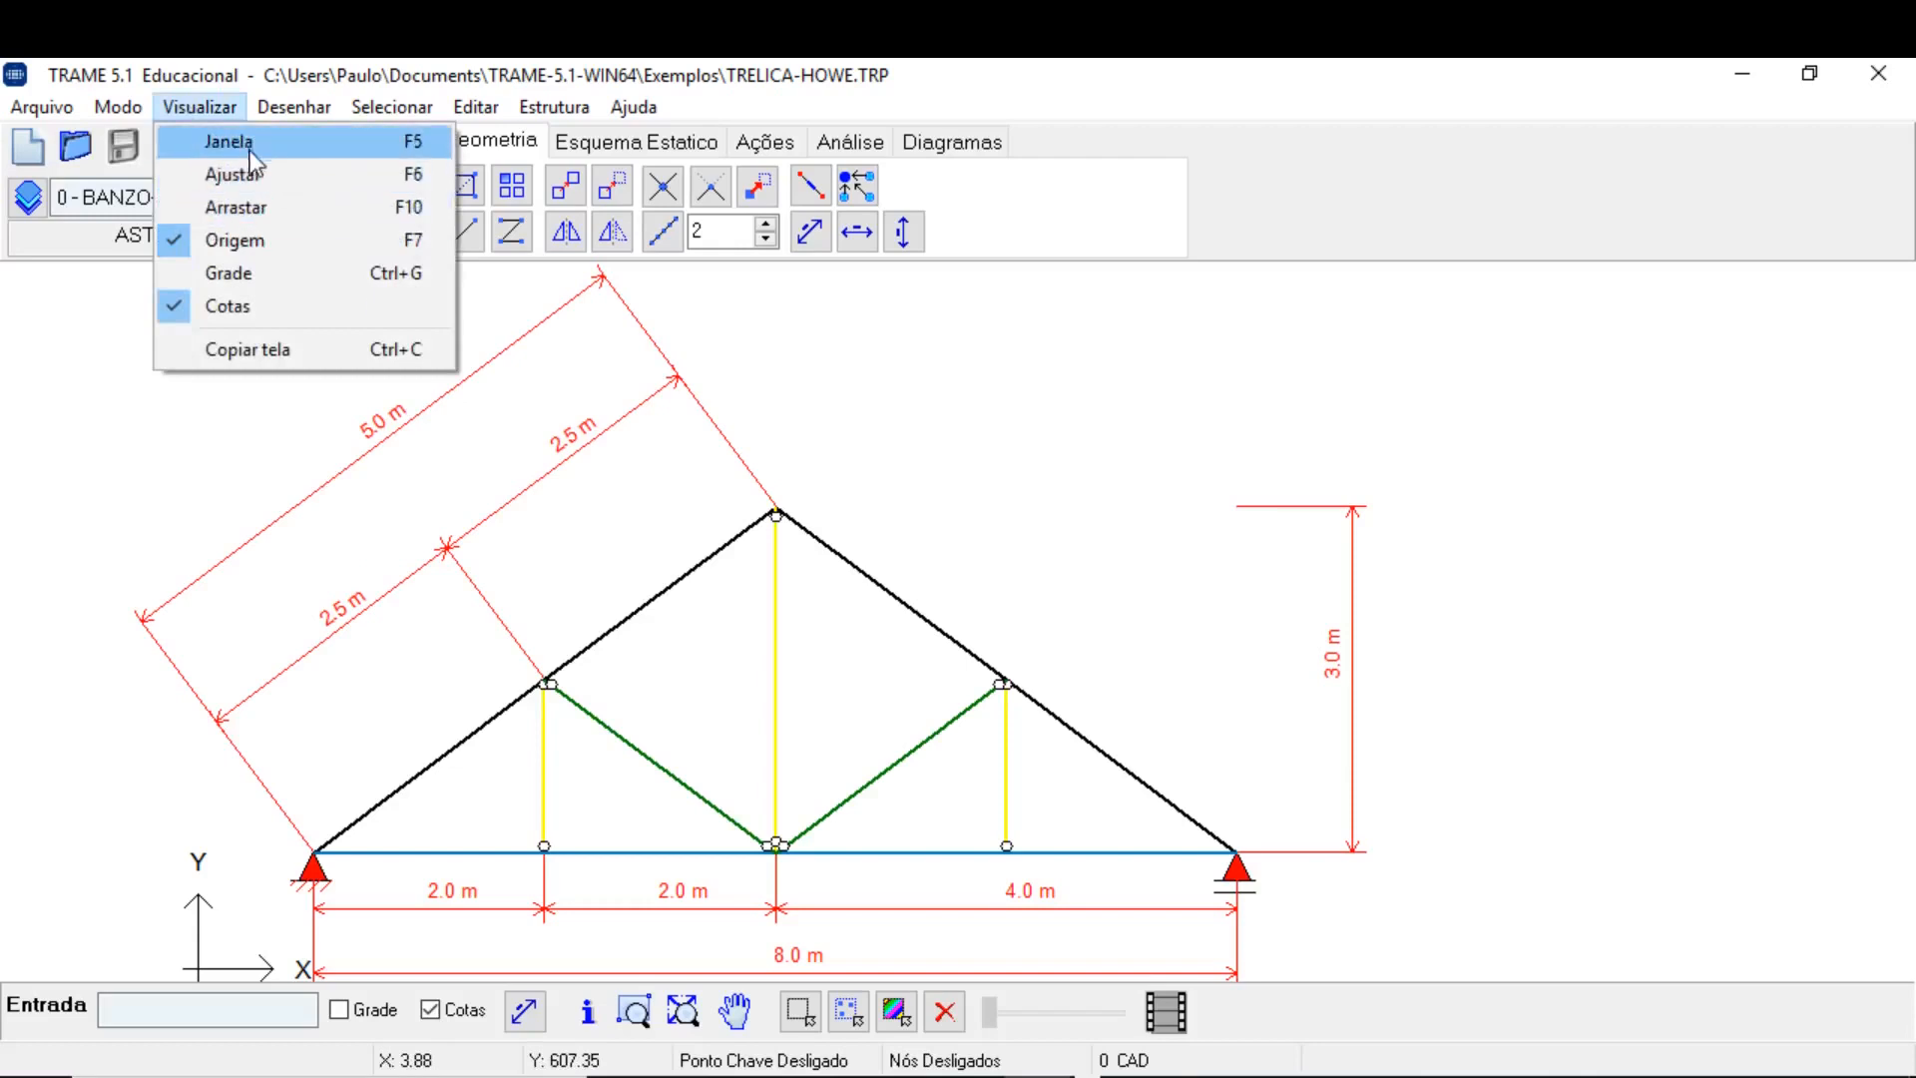
left_click(291, 144)
left_click_drag(679, 725, 1104, 436)
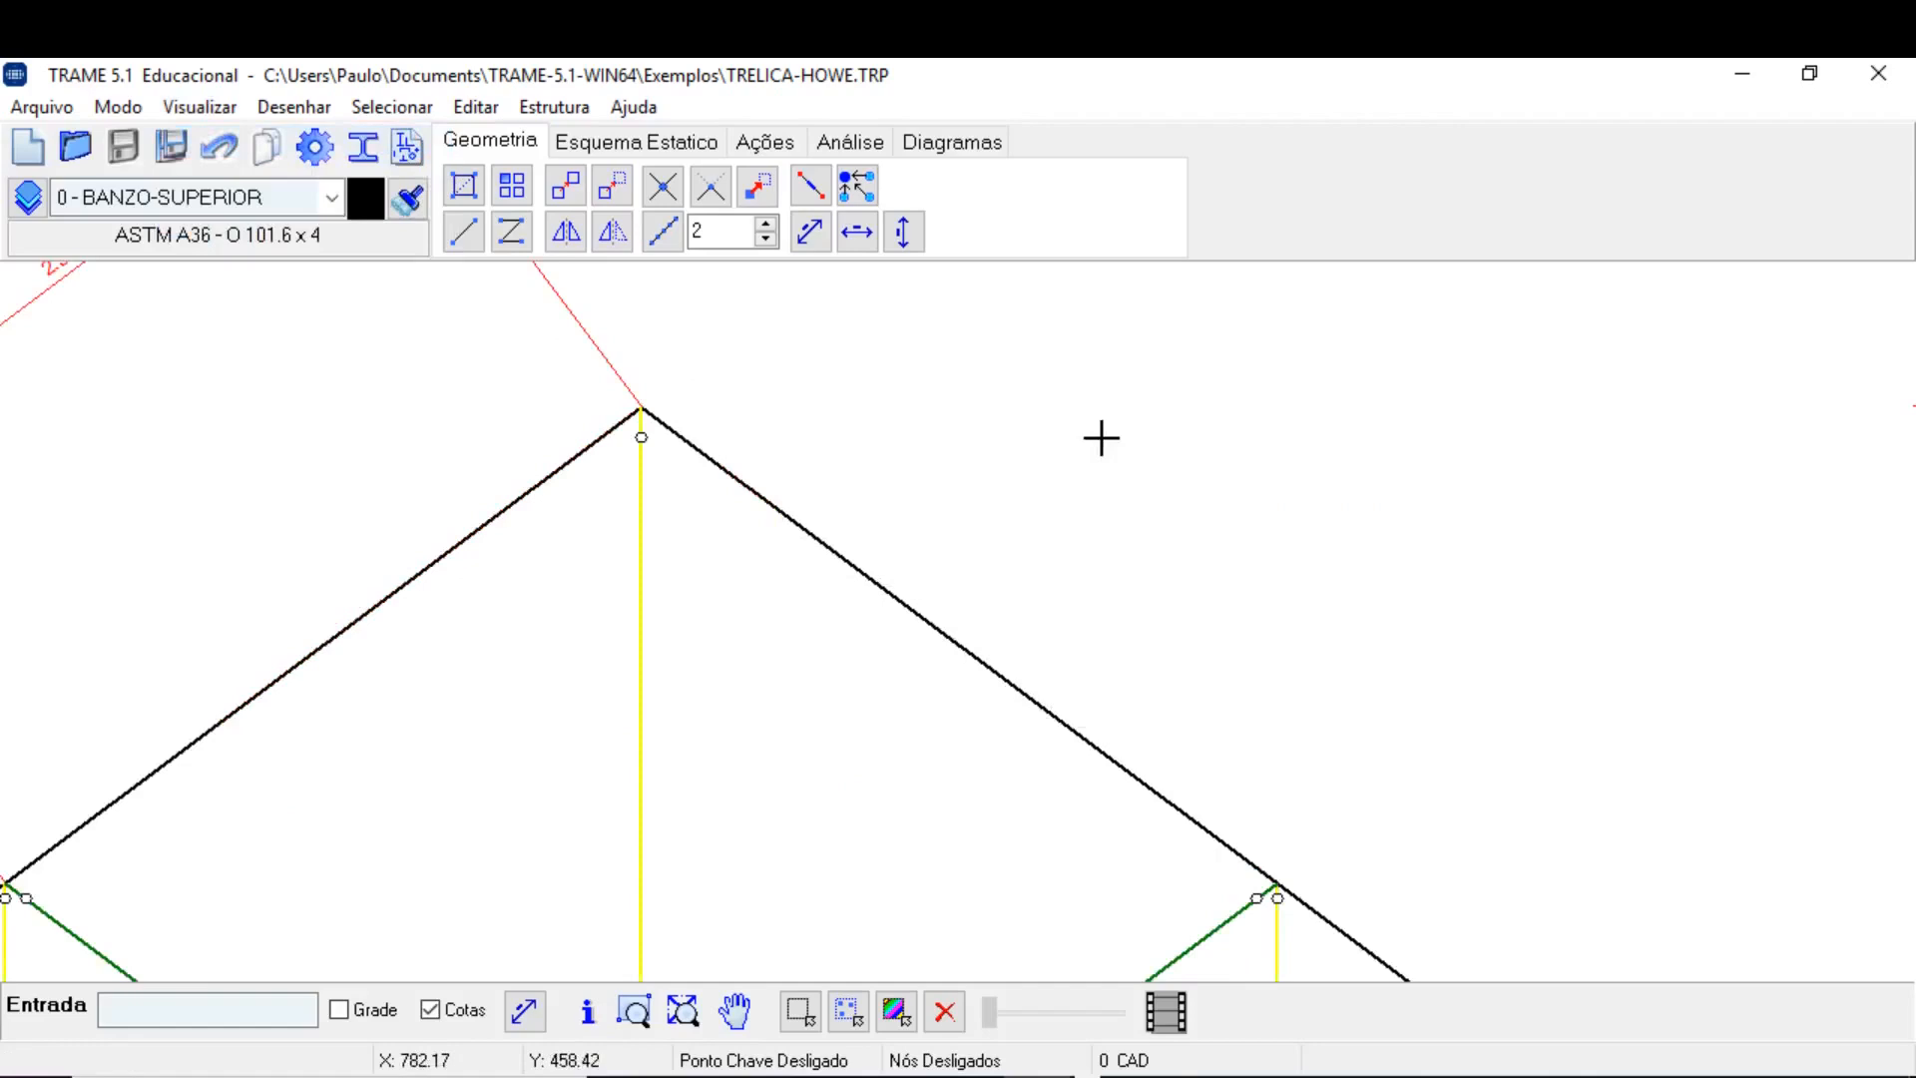
Fit the drawing to the view with Ajustar and show the whole truss with its dimensions.
left_click(200, 107)
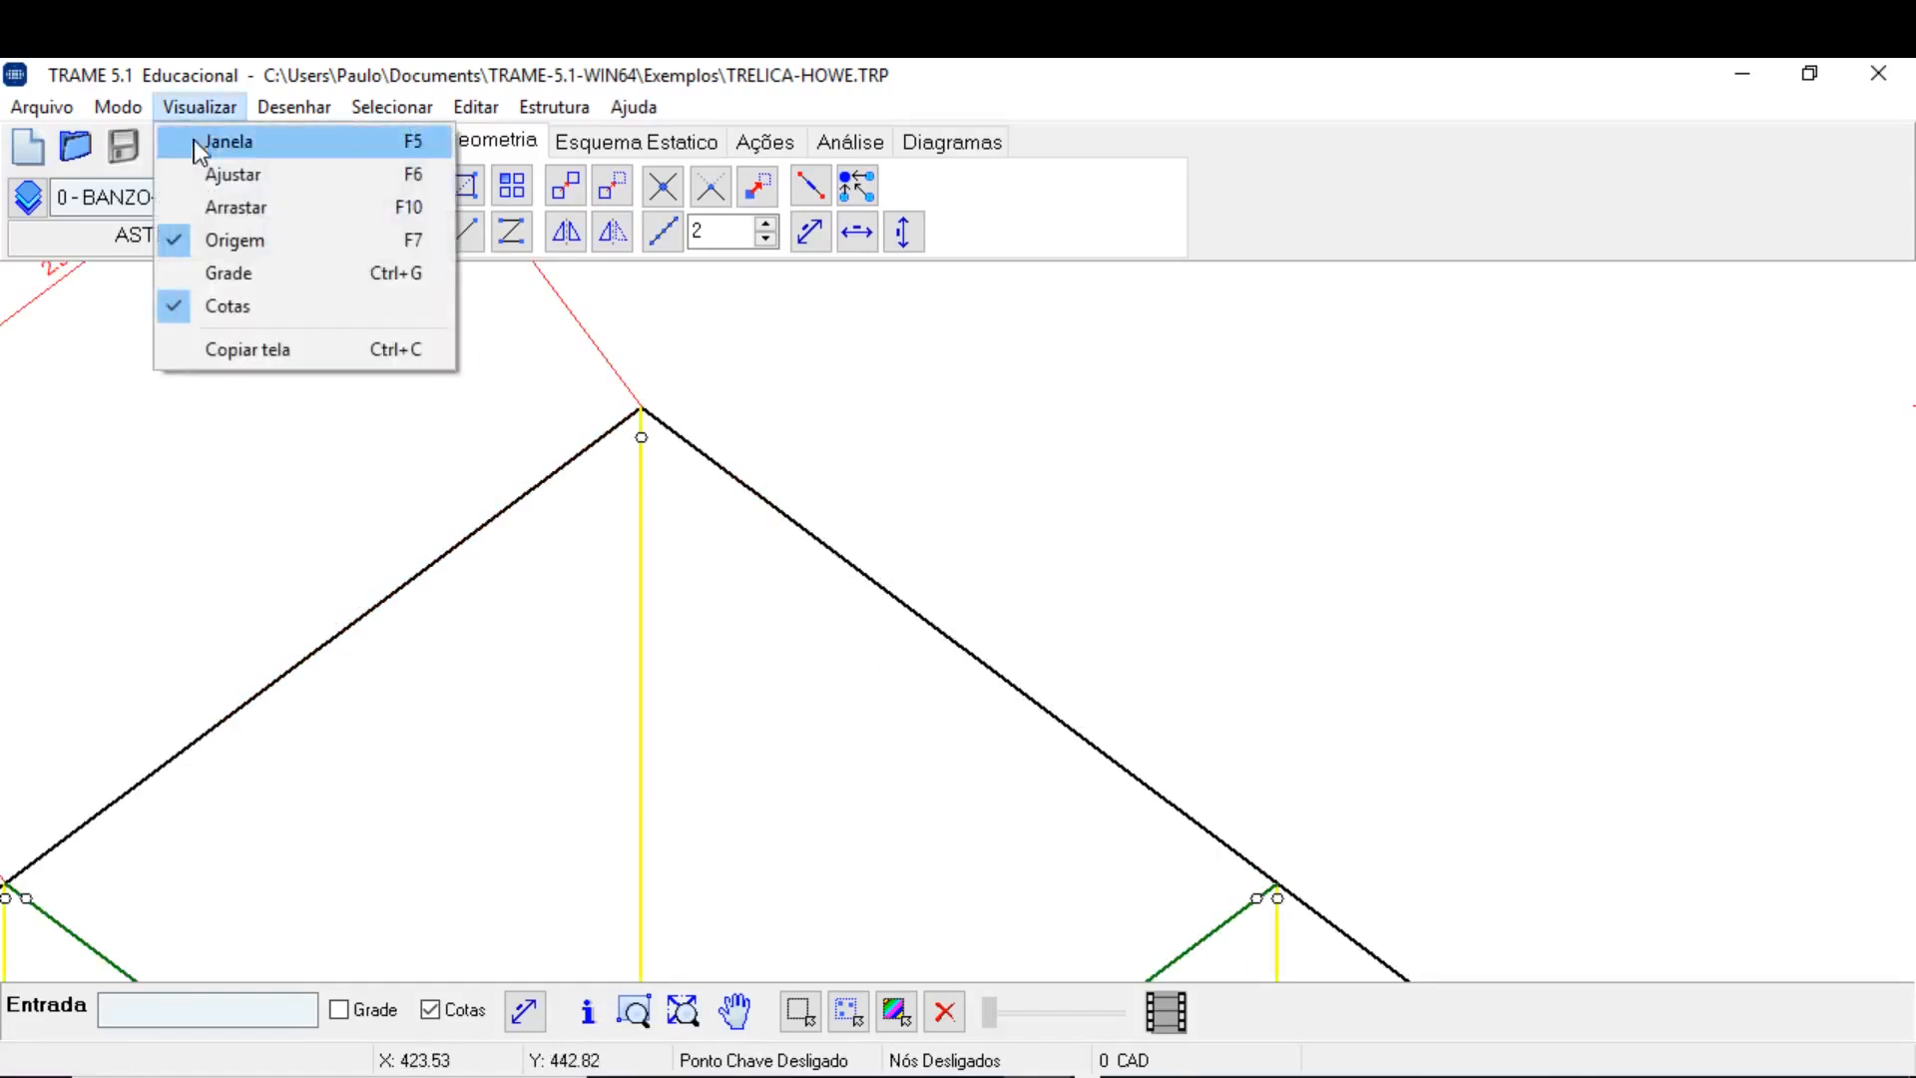
left_click(240, 172)
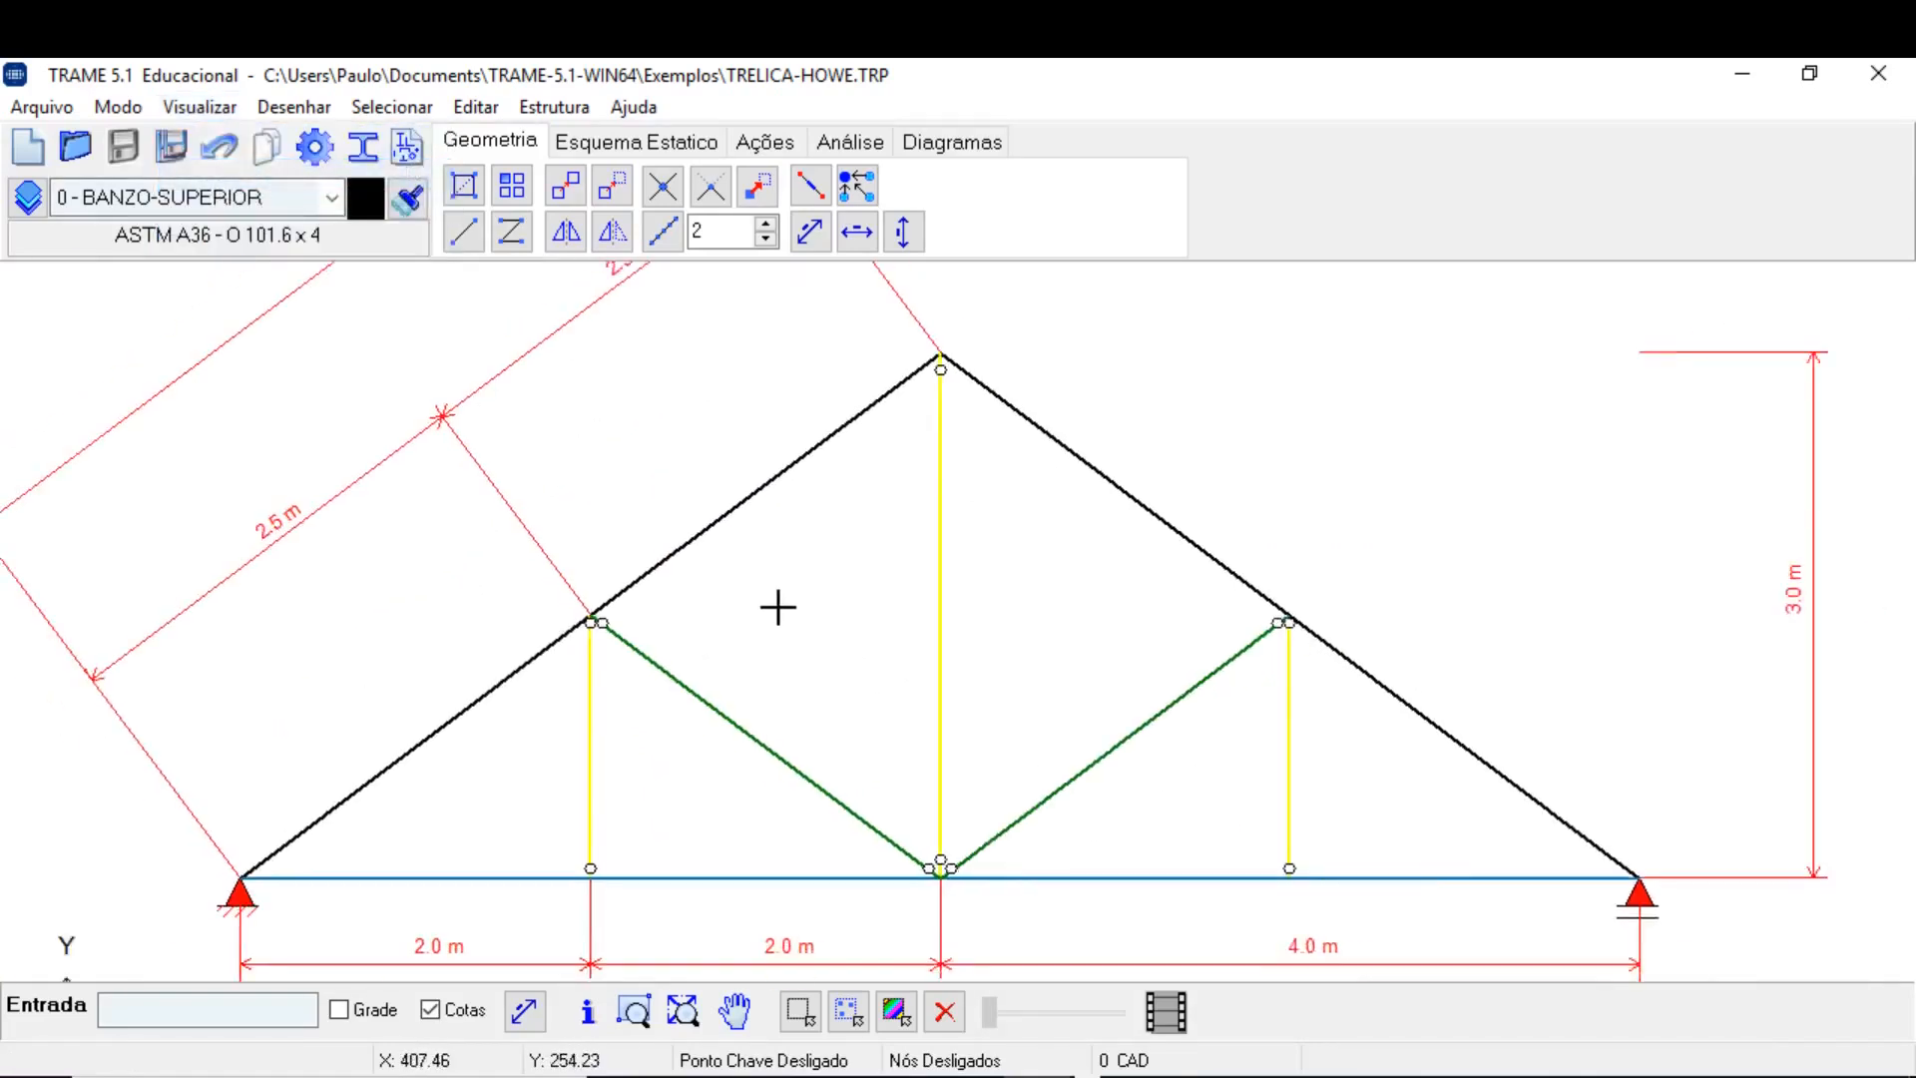
middle_click_drag(807, 635, 549, 684)
middle_click_drag(461, 543, 505, 546)
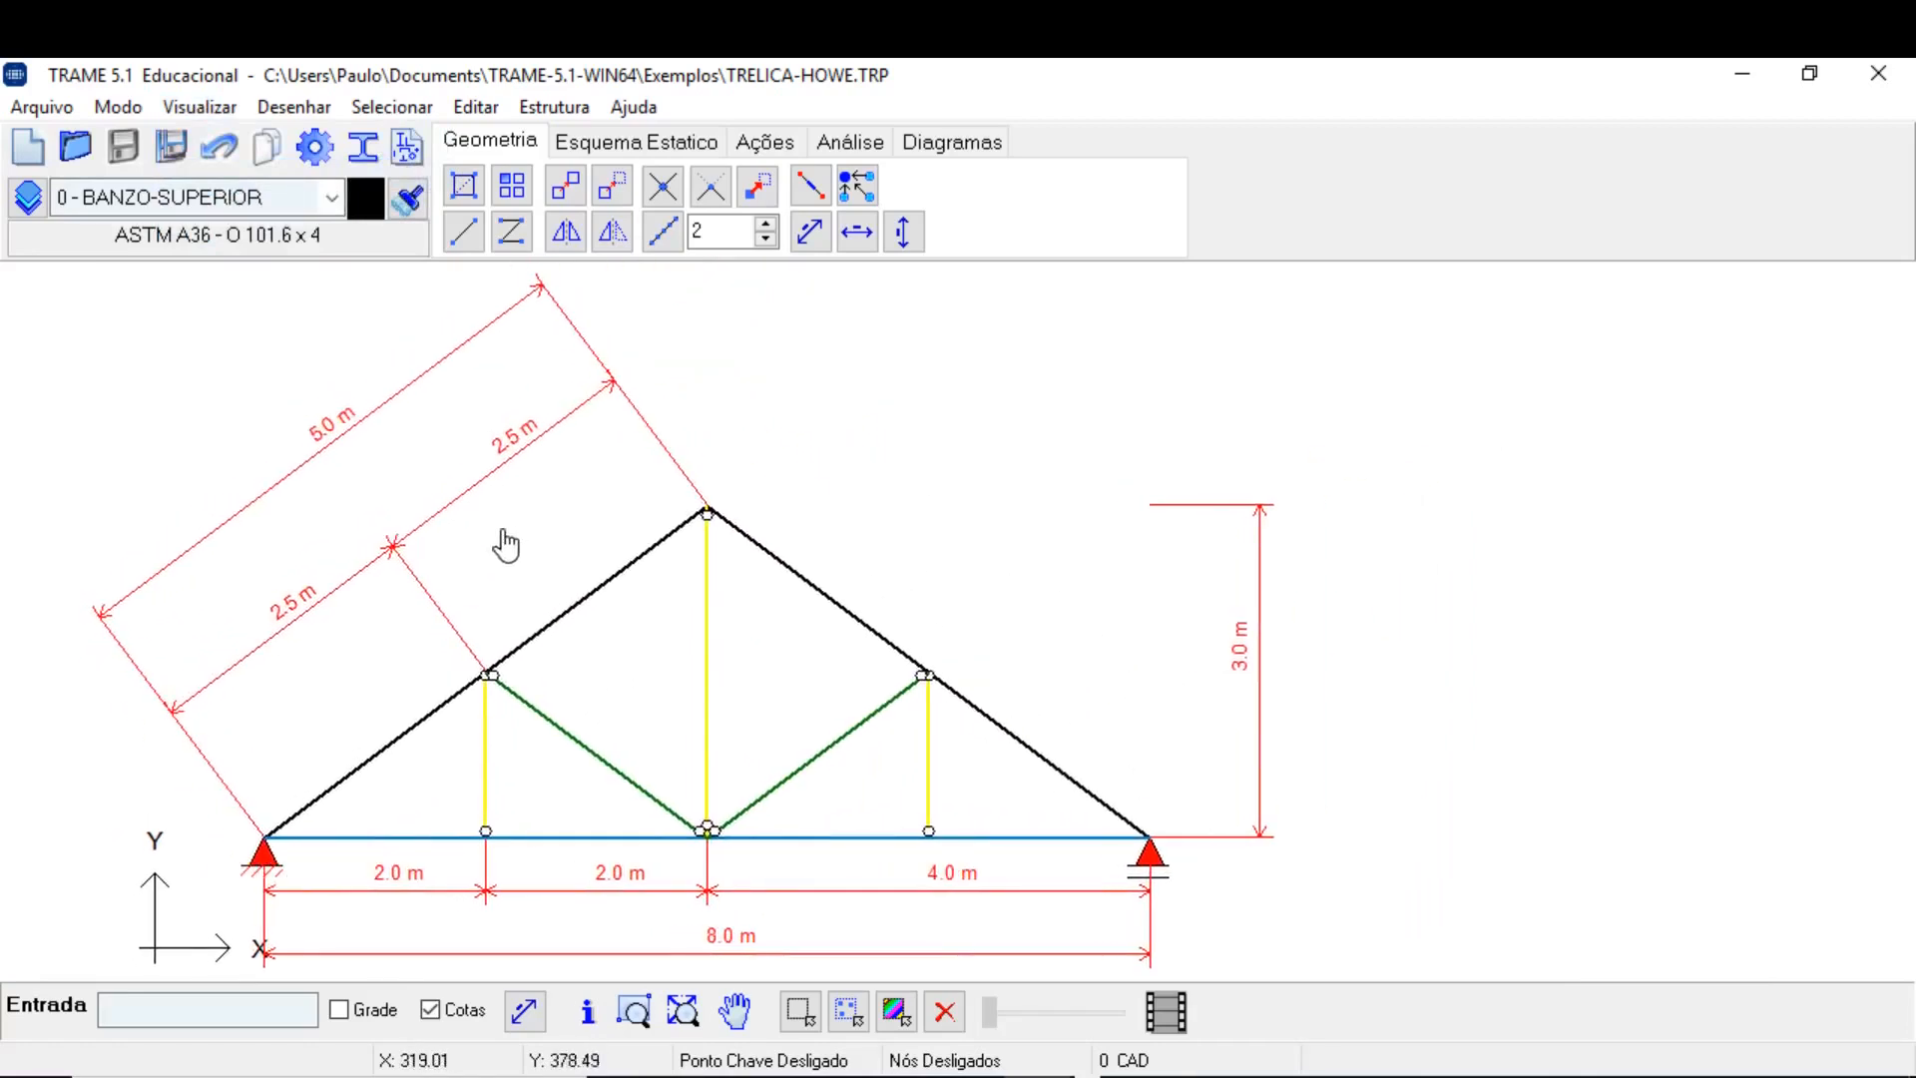
left_click(198, 106)
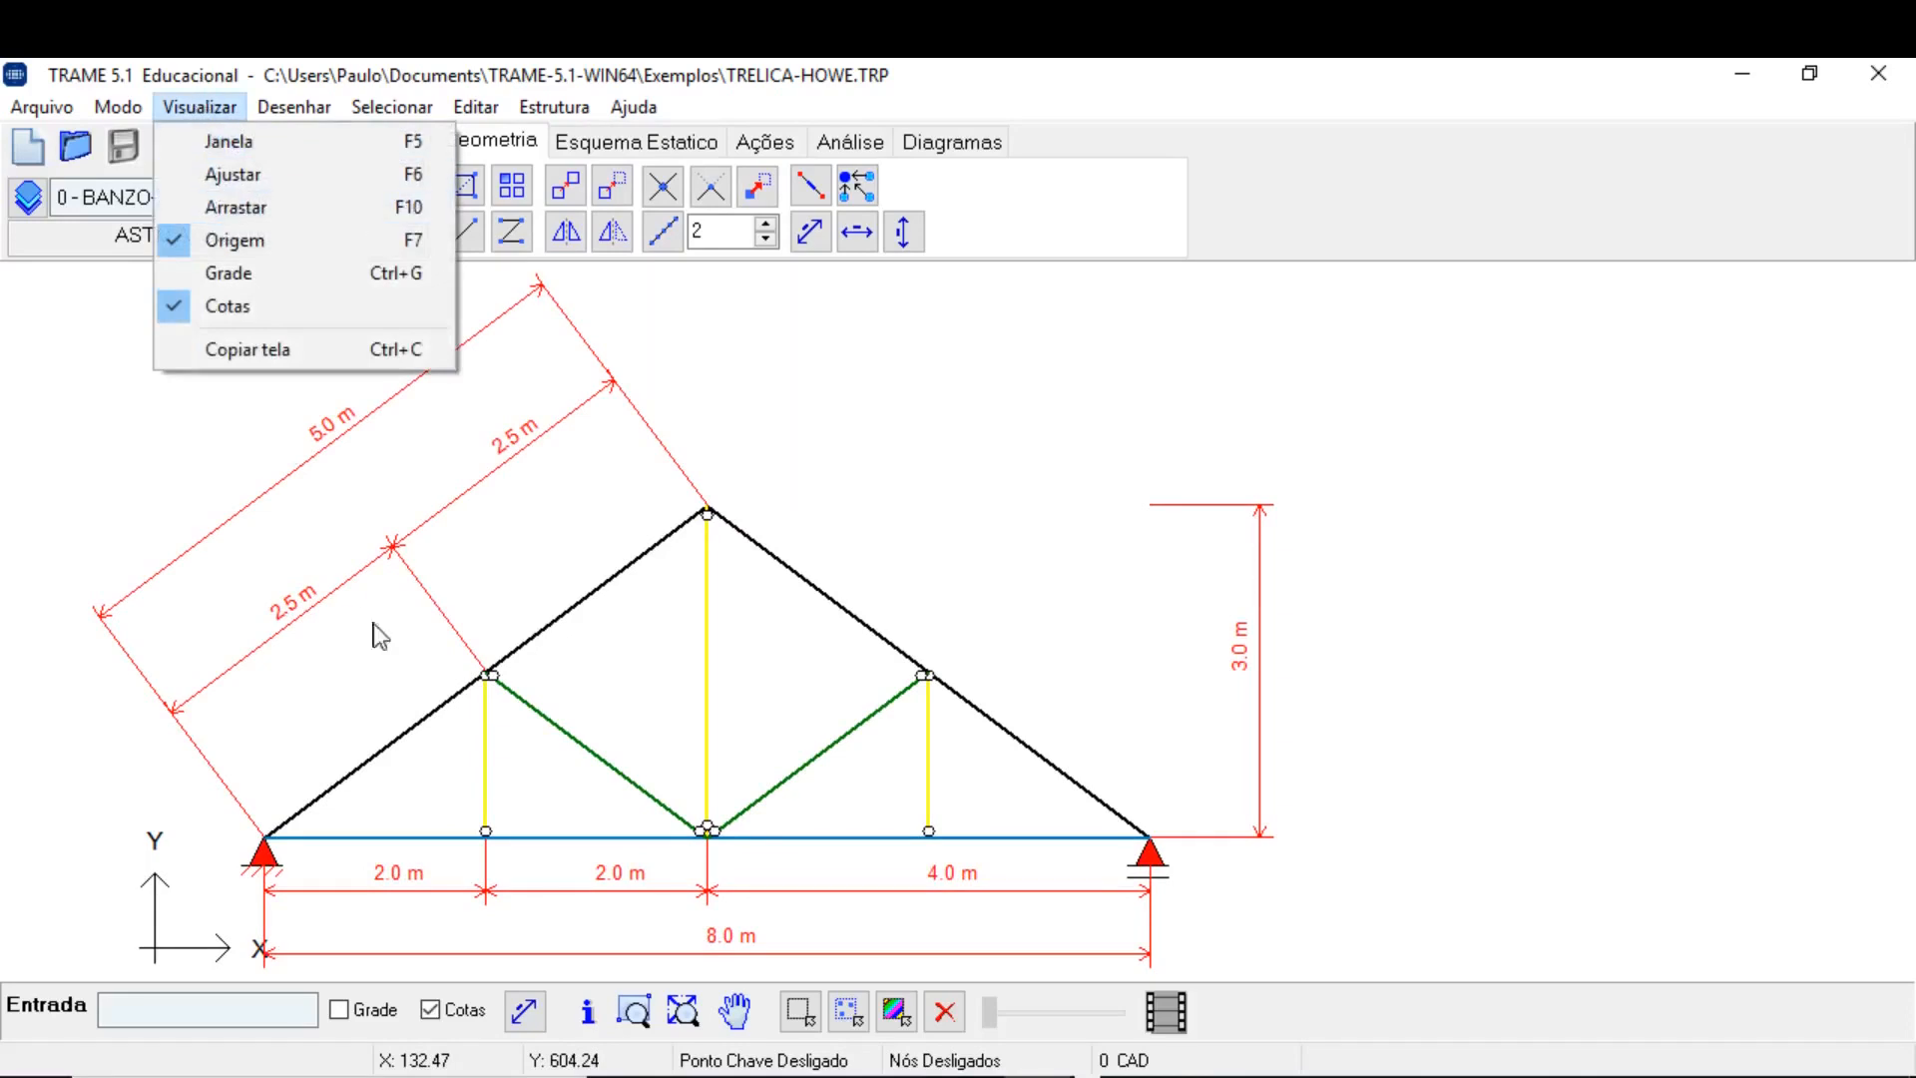
left_click(539, 743)
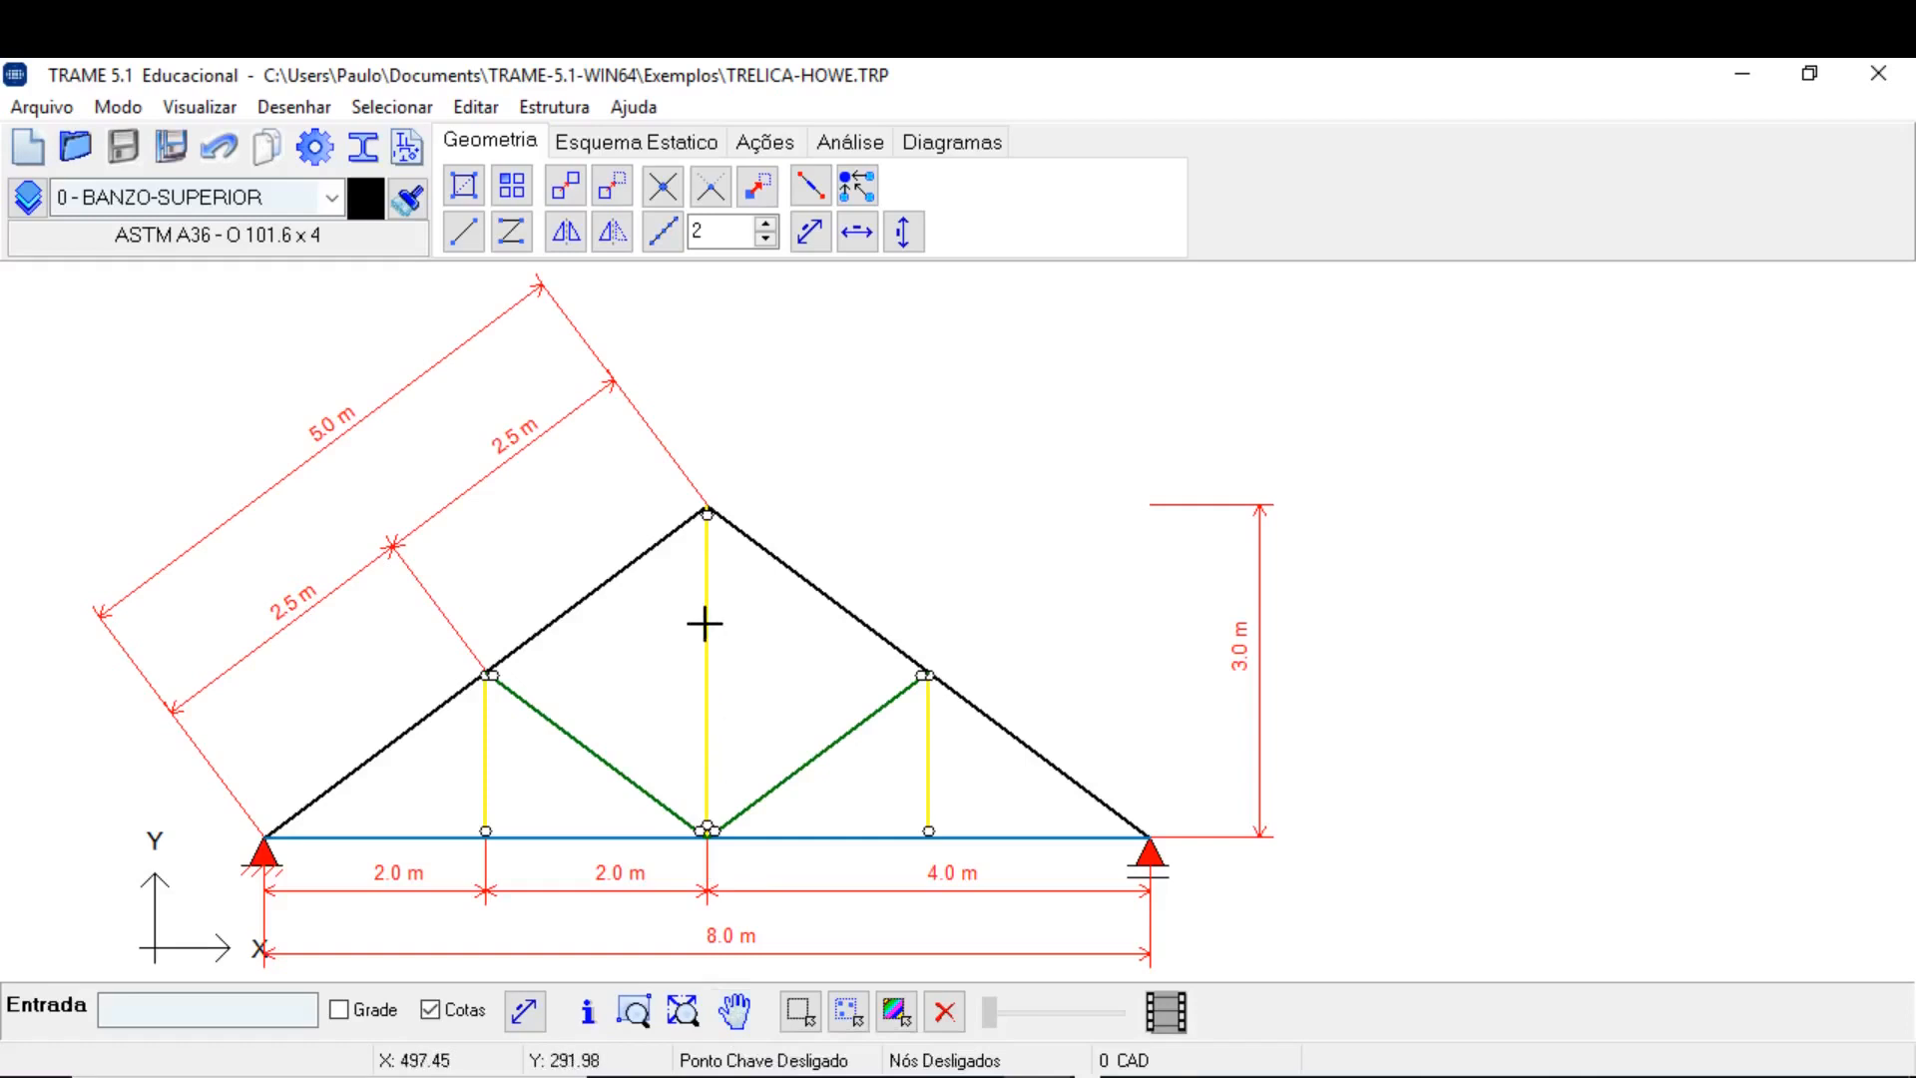
mouse_move(702, 652)
middle_mouse_down()
mouse_move(778, 687)
mouse_move(847, 548)
mouse_move(591, 536)
mouse_move(671, 598)
mouse_move(398, 556)
mouse_move(568, 641)
mouse_move(528, 643)
mouse_move(629, 672)
mouse_move(509, 565)
mouse_move(423, 612)
mouse_move(755, 695)
mouse_move(543, 667)
middle_mouse_up()
left_click(668, 597)
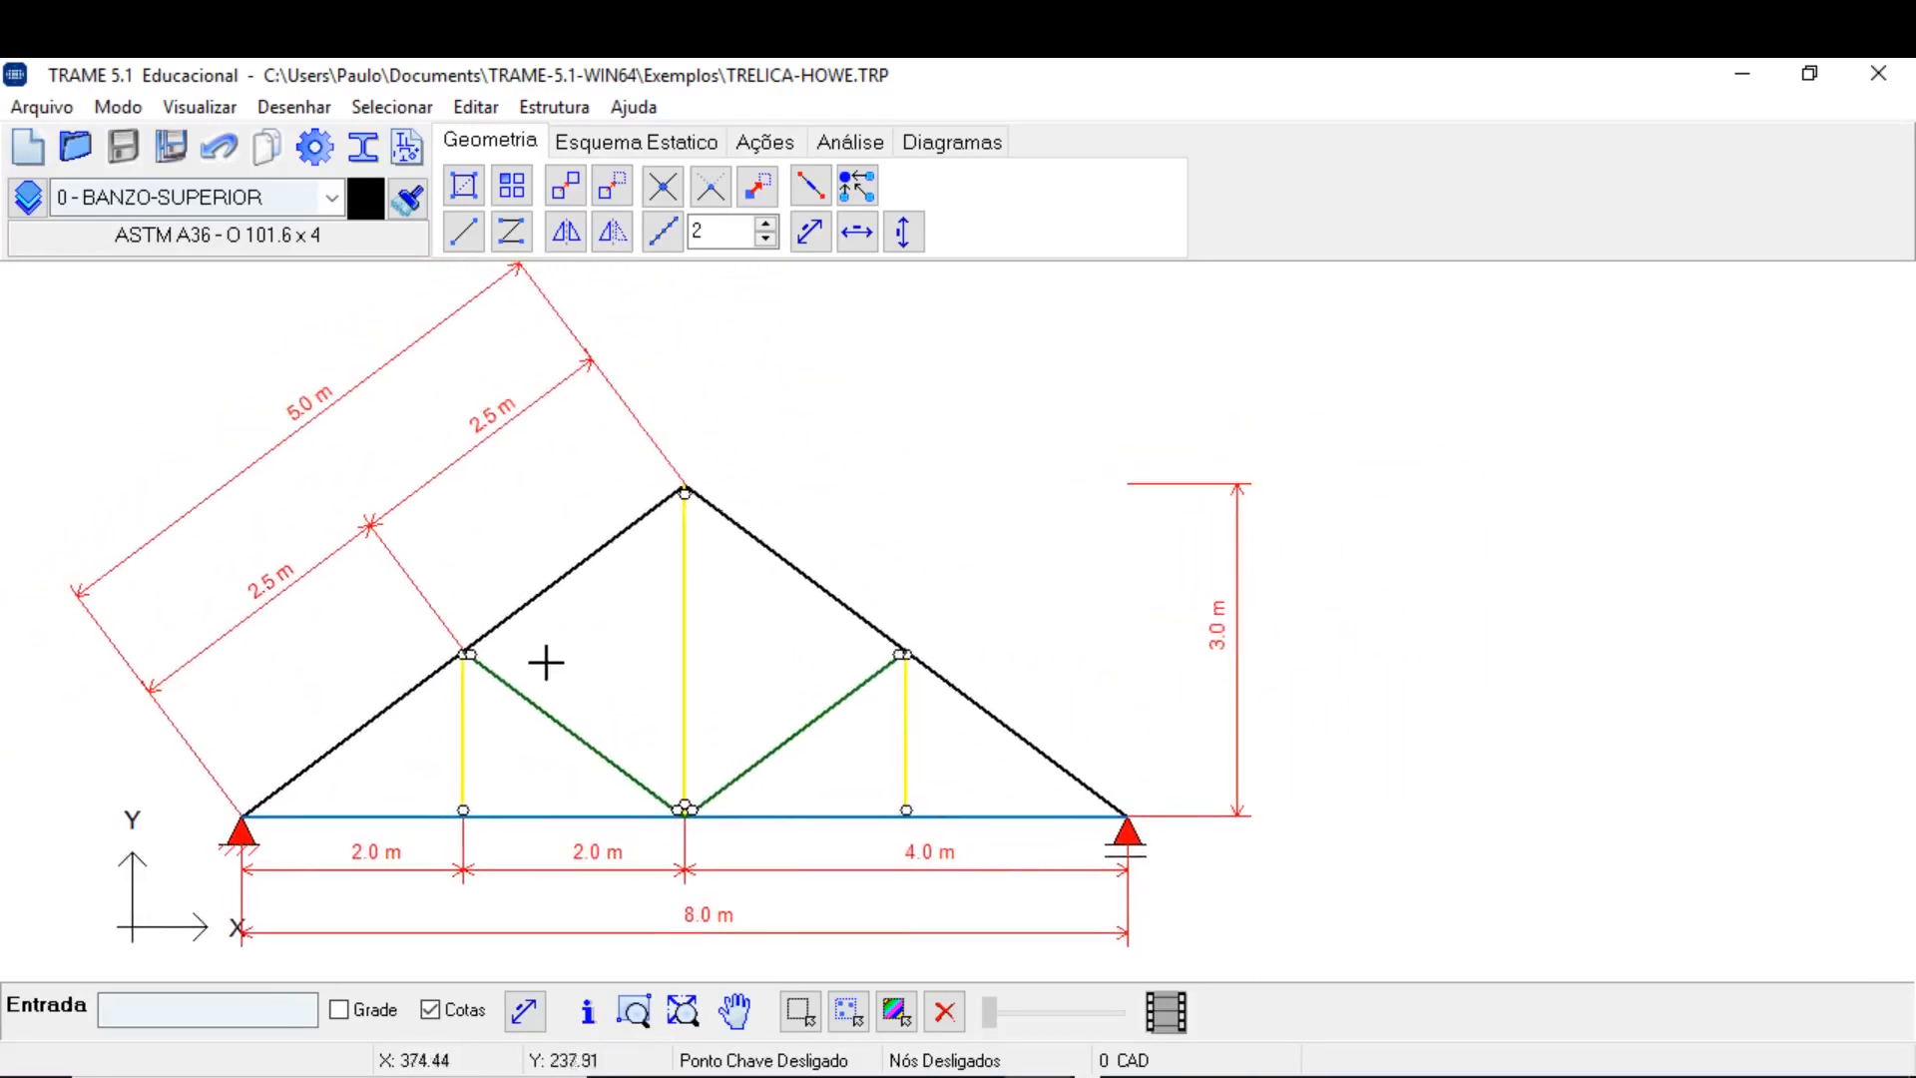
mouse_move(575, 644)
middle_mouse_down()
mouse_move(864, 693)
mouse_move(672, 595)
mouse_move(356, 569)
mouse_move(688, 556)
mouse_move(333, 492)
mouse_move(363, 552)
mouse_move(572, 539)
mouse_move(949, 663)
mouse_move(1125, 642)
mouse_move(475, 620)
mouse_move(448, 640)
mouse_move(792, 637)
mouse_move(520, 636)
middle_mouse_up()
left_click(730, 1006)
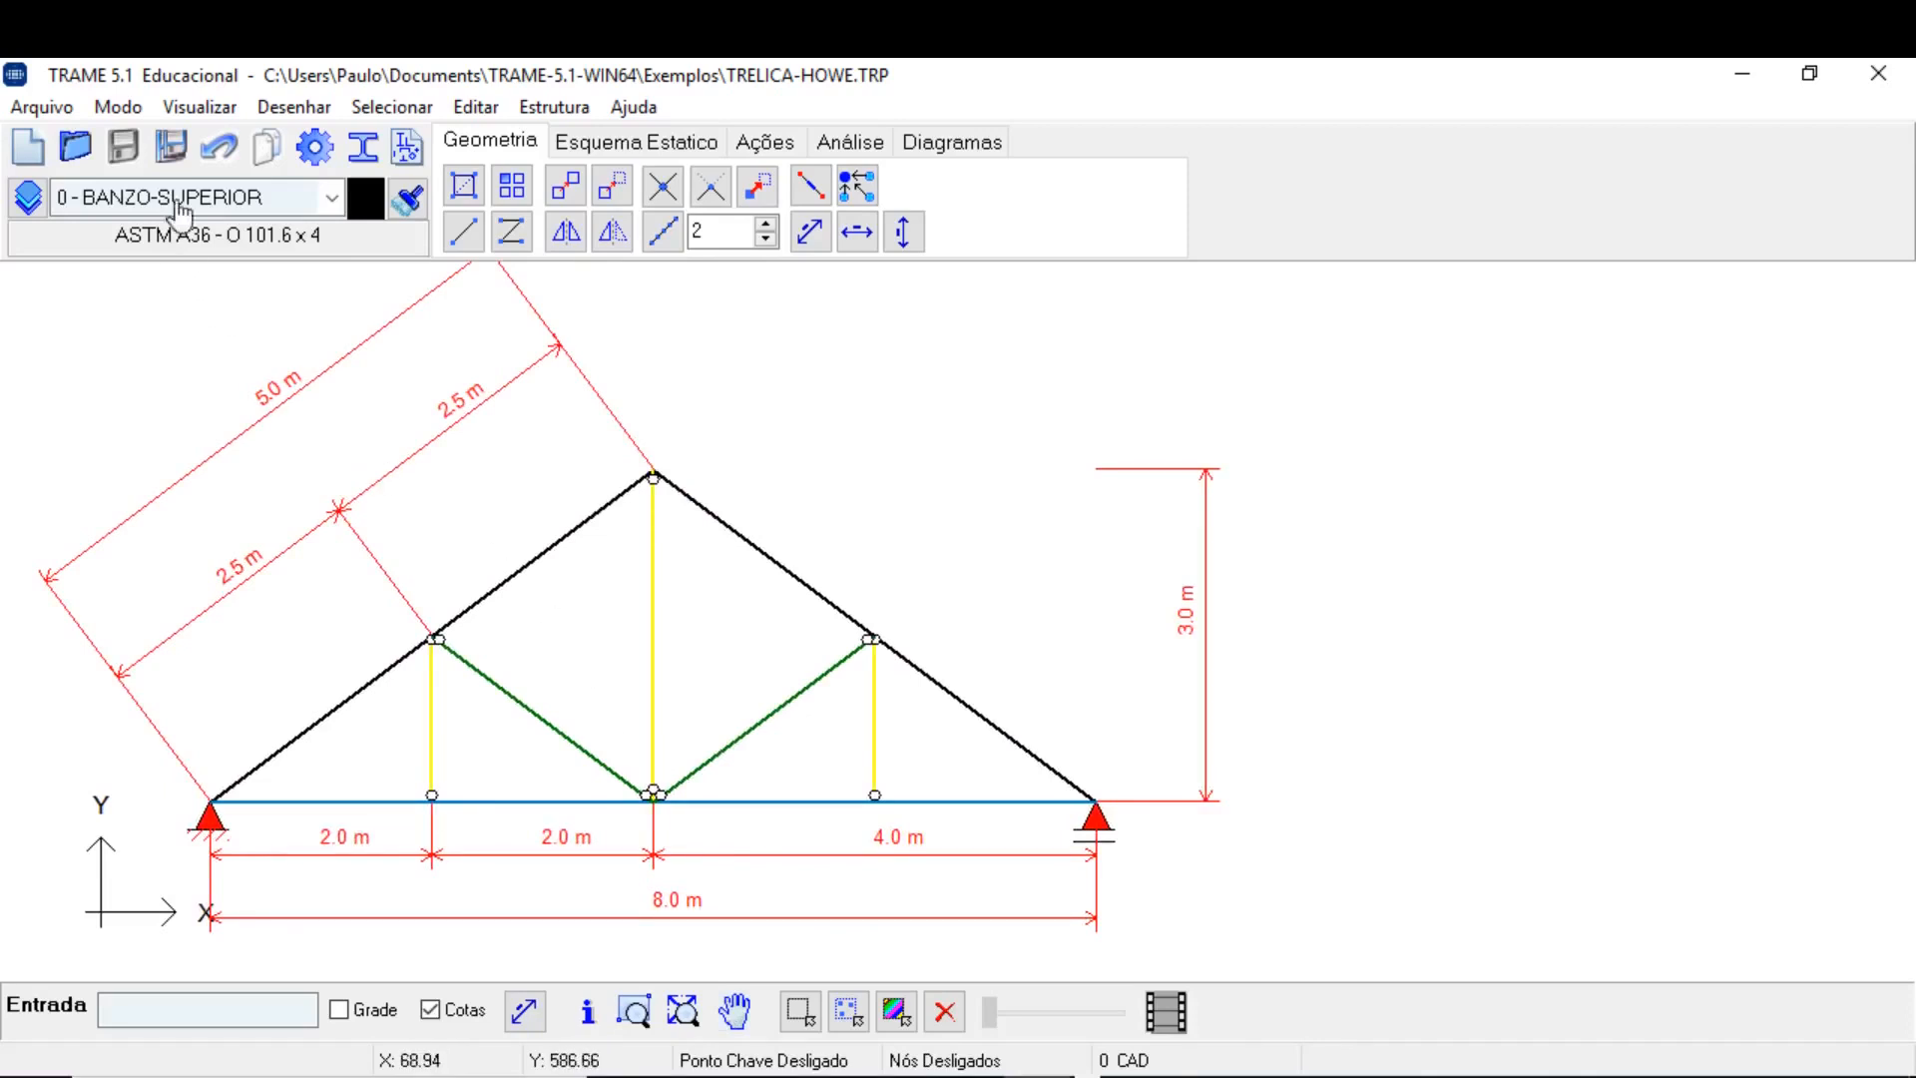
left_click(289, 106)
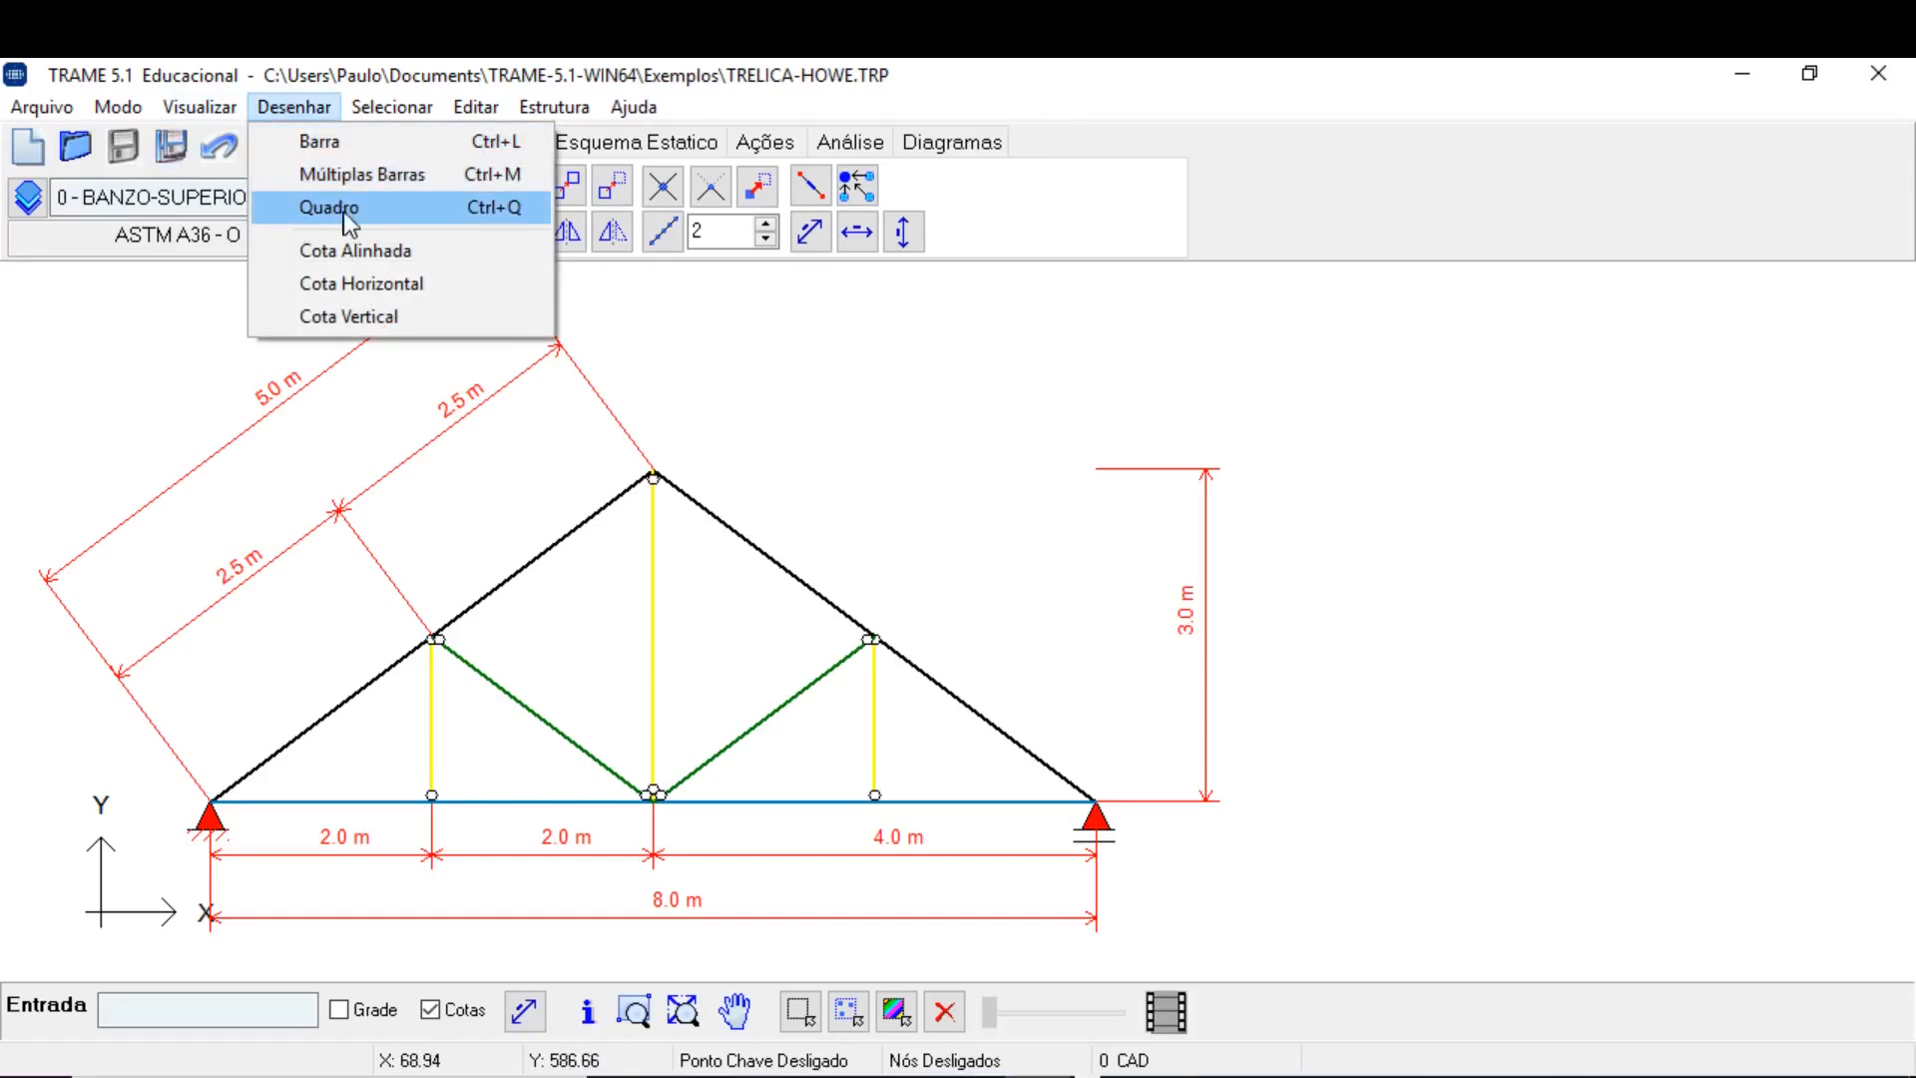
left_click(694, 329)
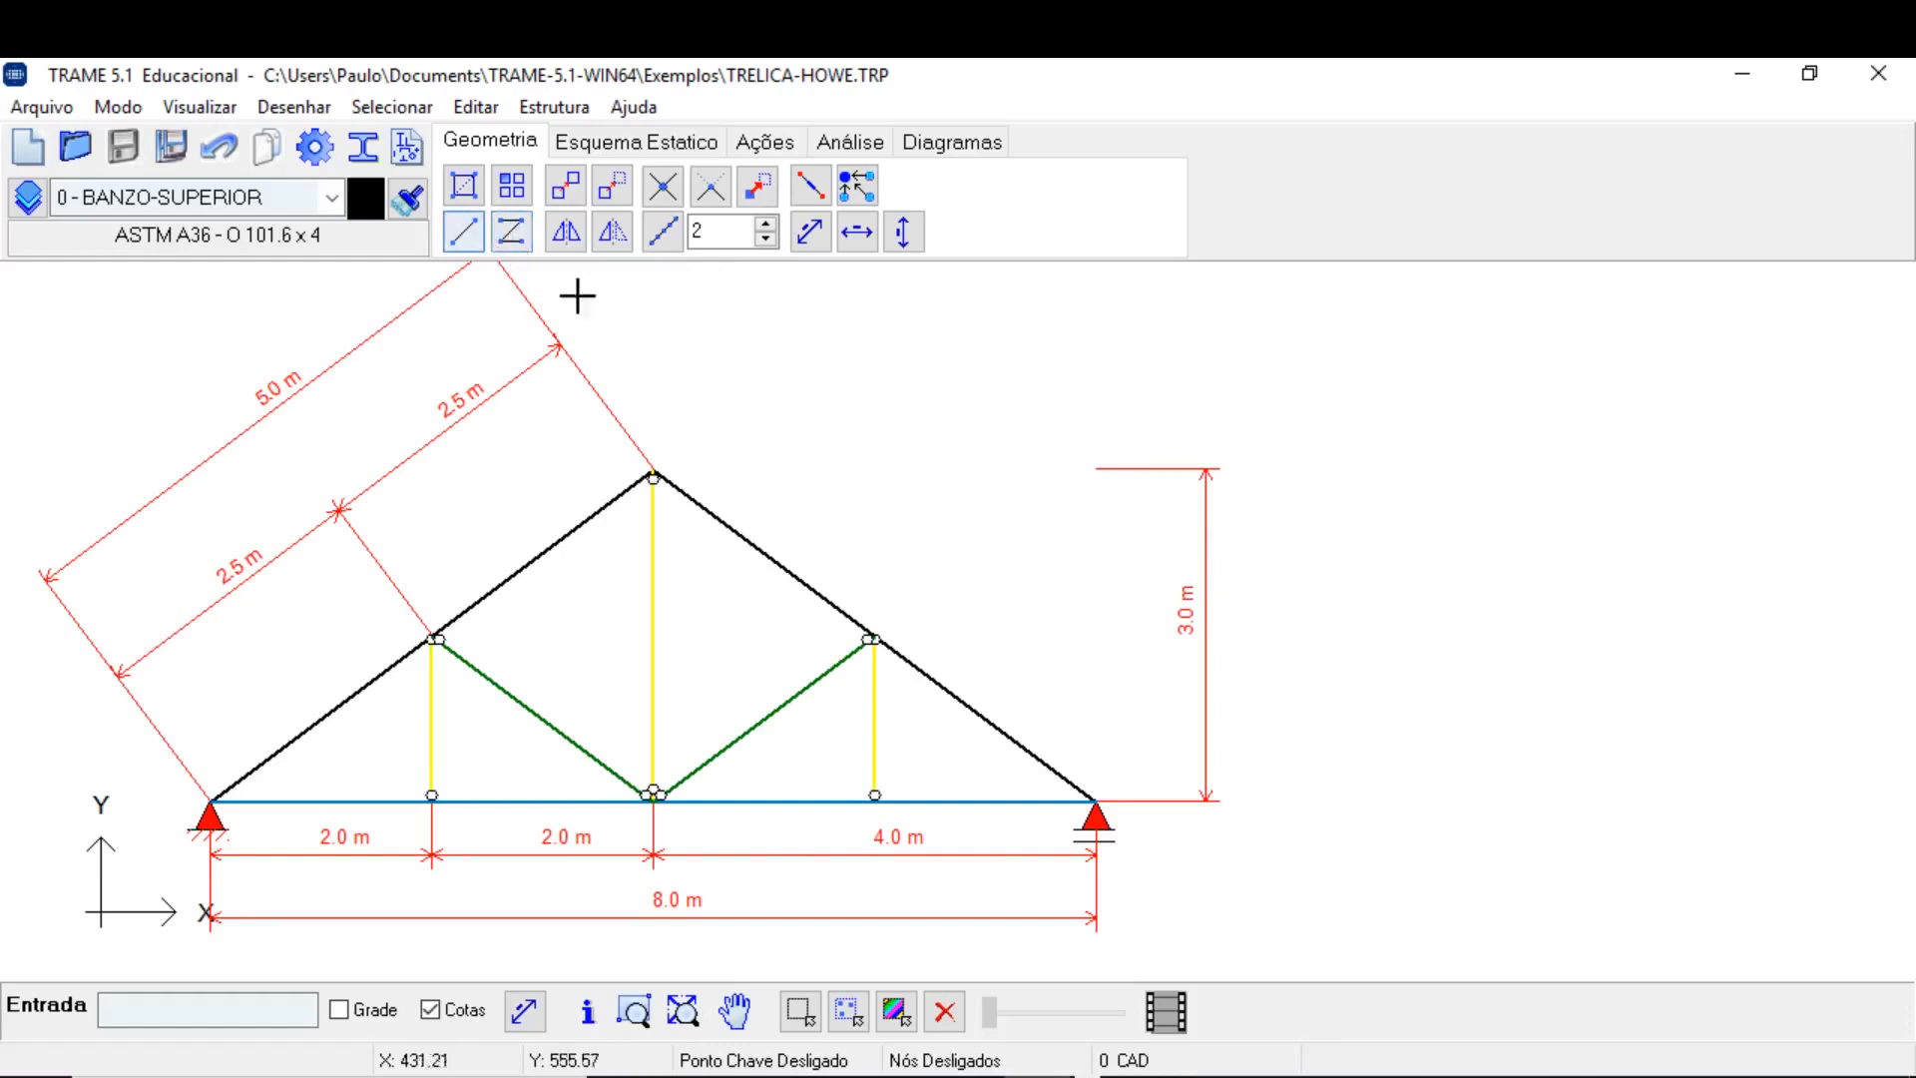
left_click(281, 108)
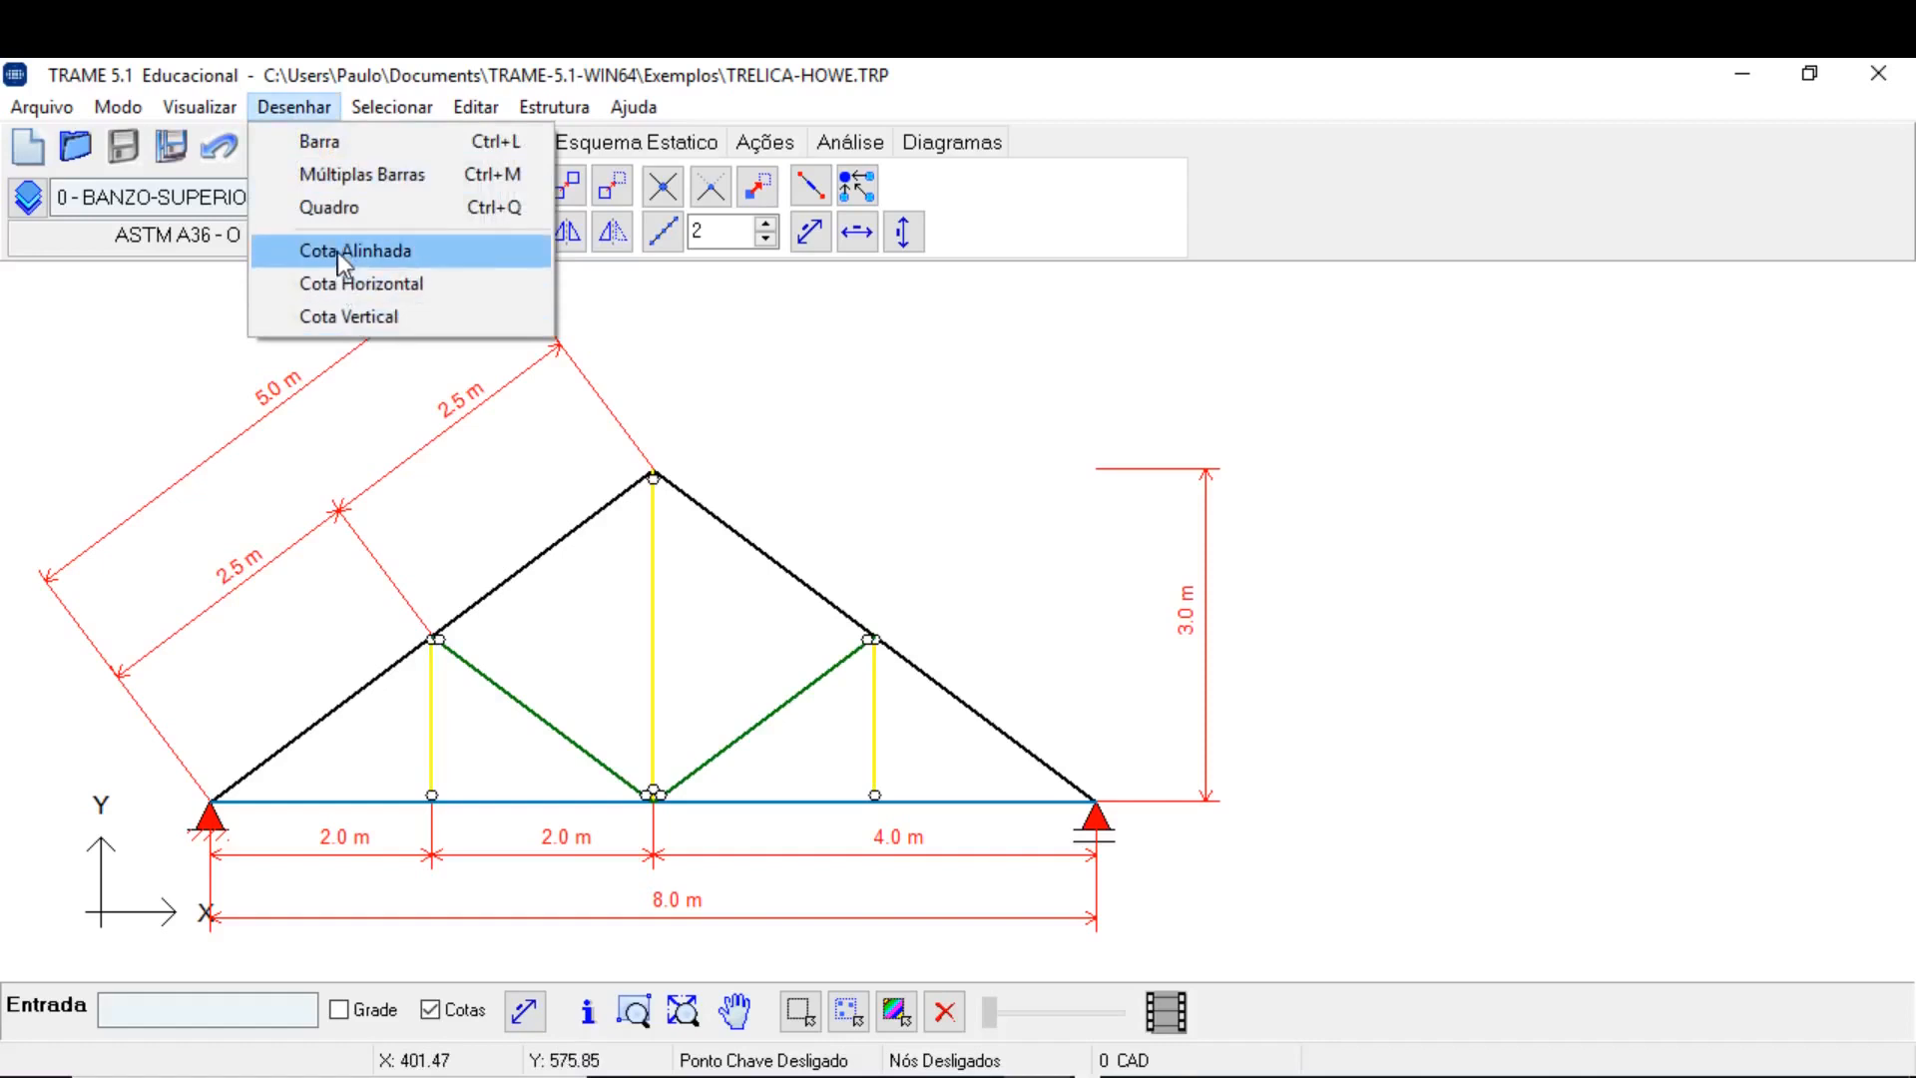
left_click(369, 315)
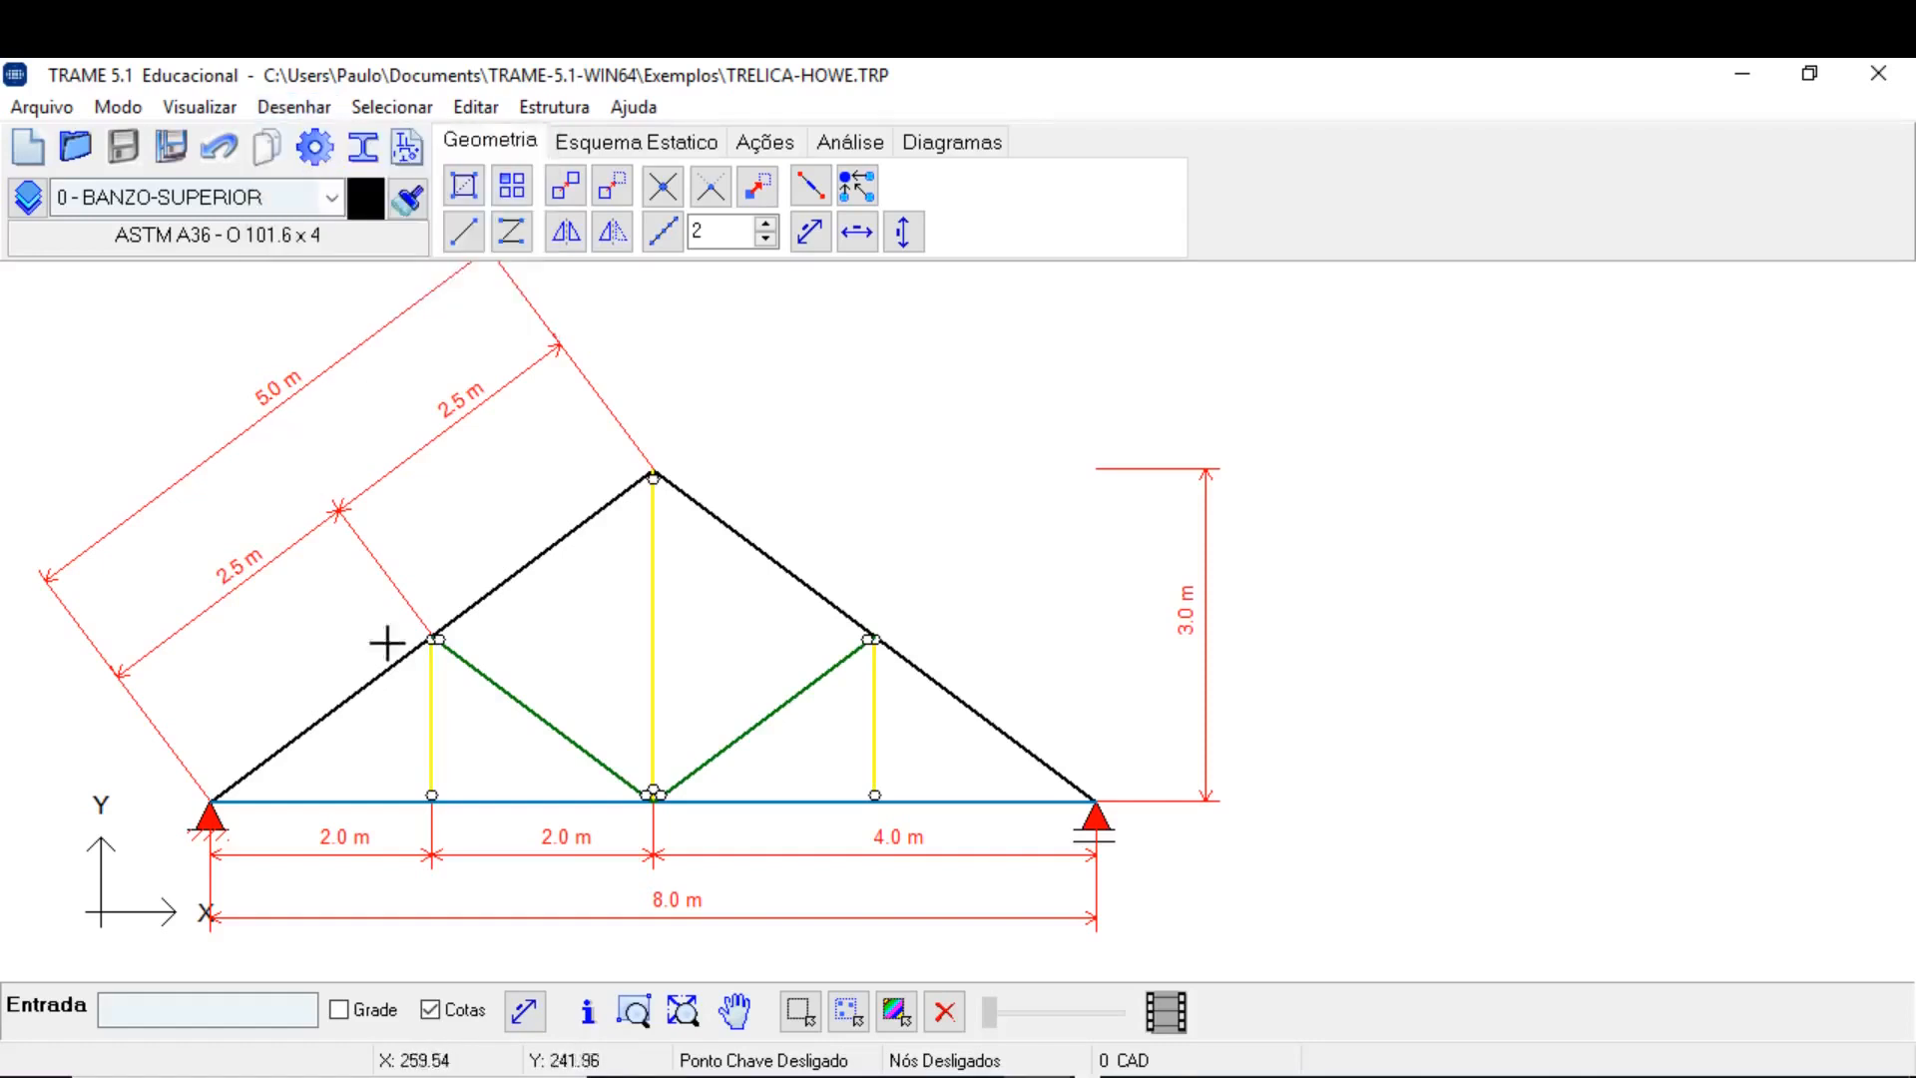
Hide the truss dimensions with the Cotas option and show them again.
left_click(432, 1011)
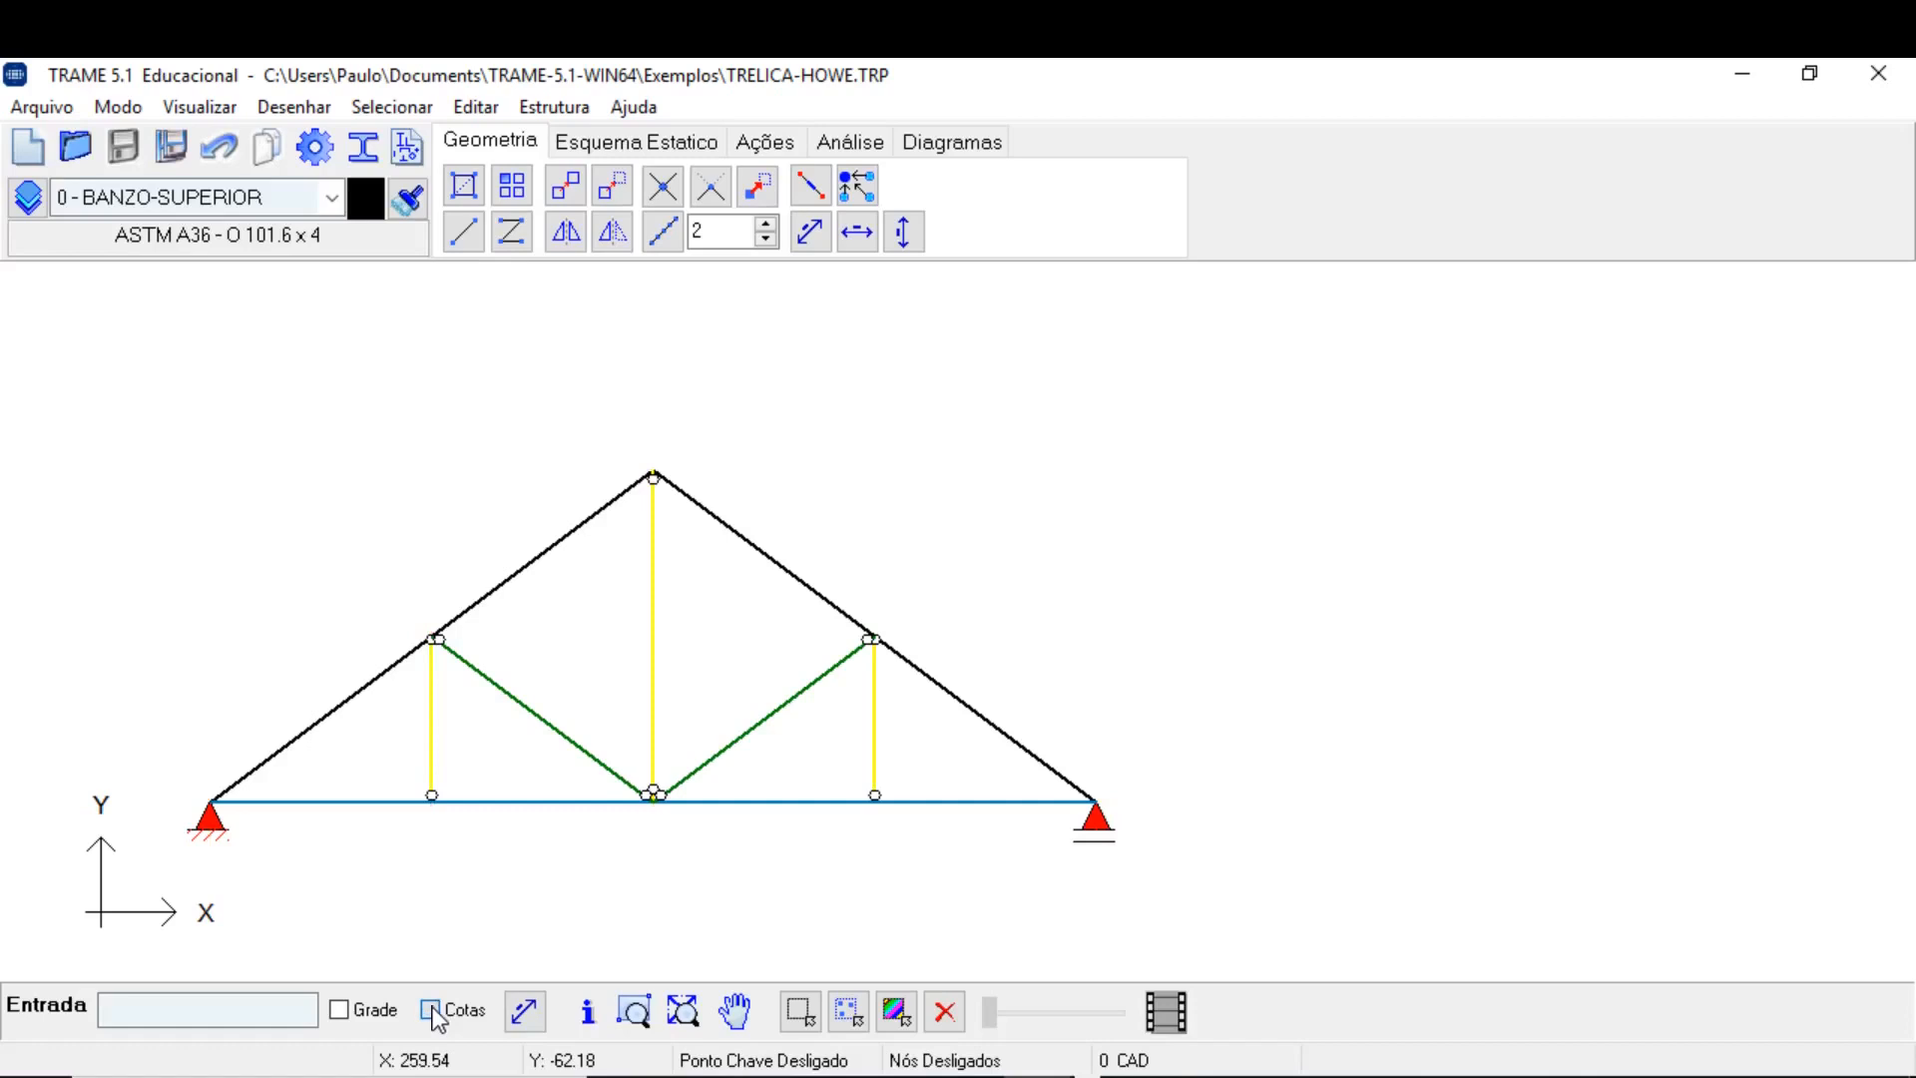
left_click(432, 1011)
left_click(432, 1011)
mouse_move(545, 400)
middle_mouse_down()
mouse_move(646, 460)
mouse_move(618, 443)
middle_mouse_up()
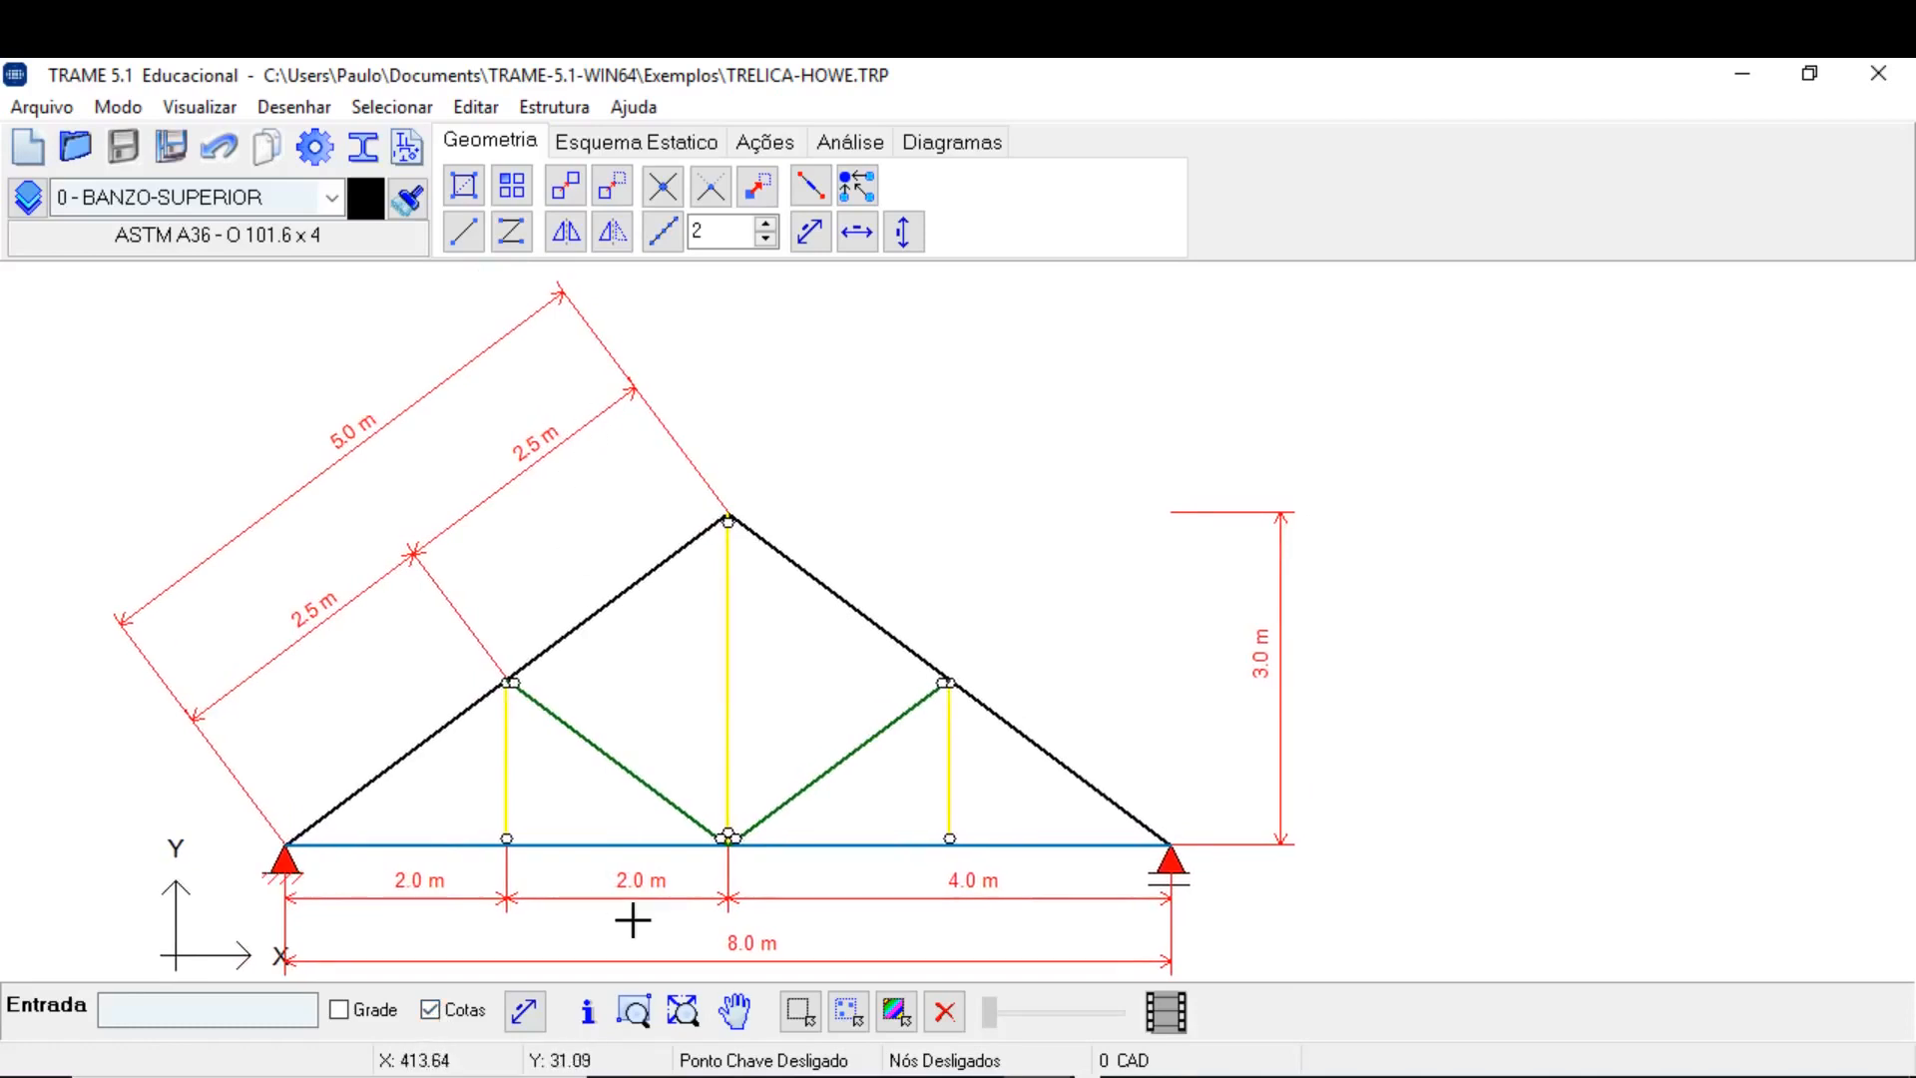
mouse_move(556, 804)
middle_mouse_down()
mouse_move(499, 750)
mouse_move(531, 733)
middle_mouse_up()
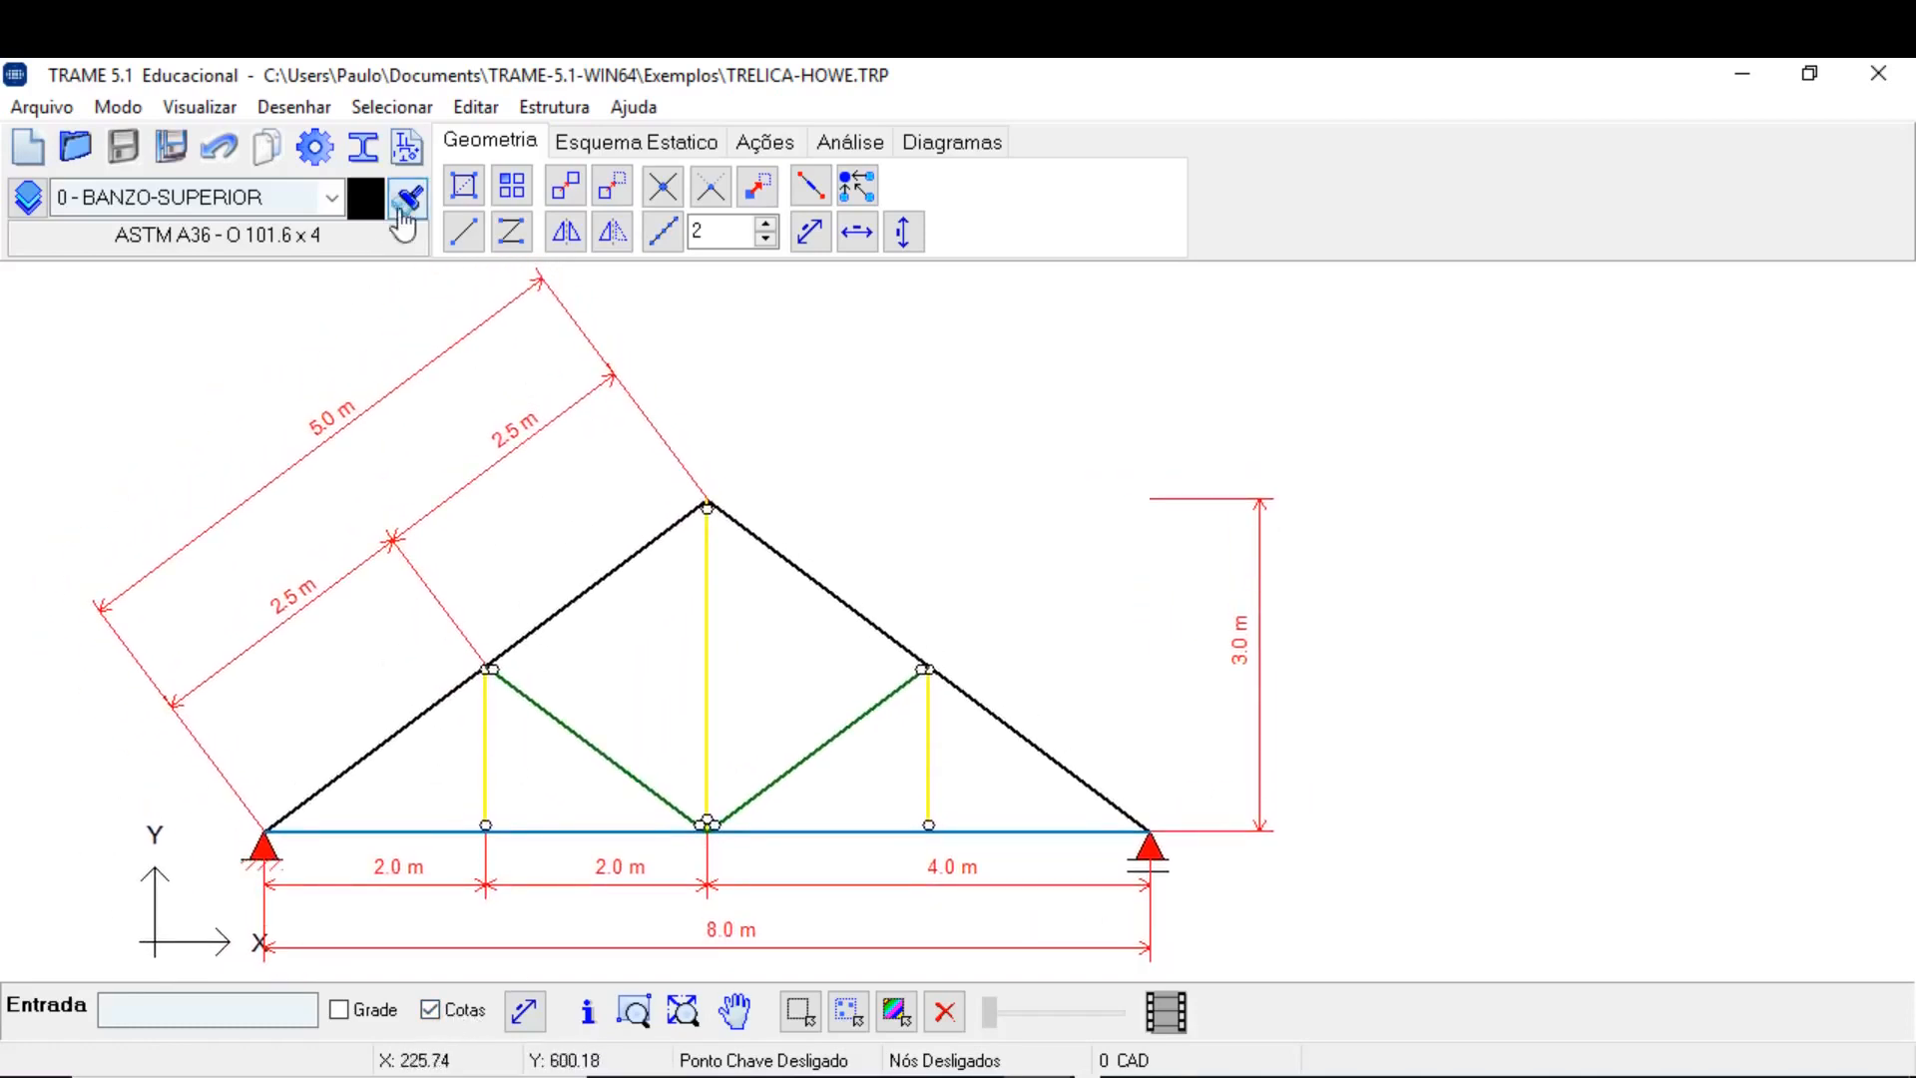
left_click(388, 106)
left_click(377, 107)
left_click(380, 106)
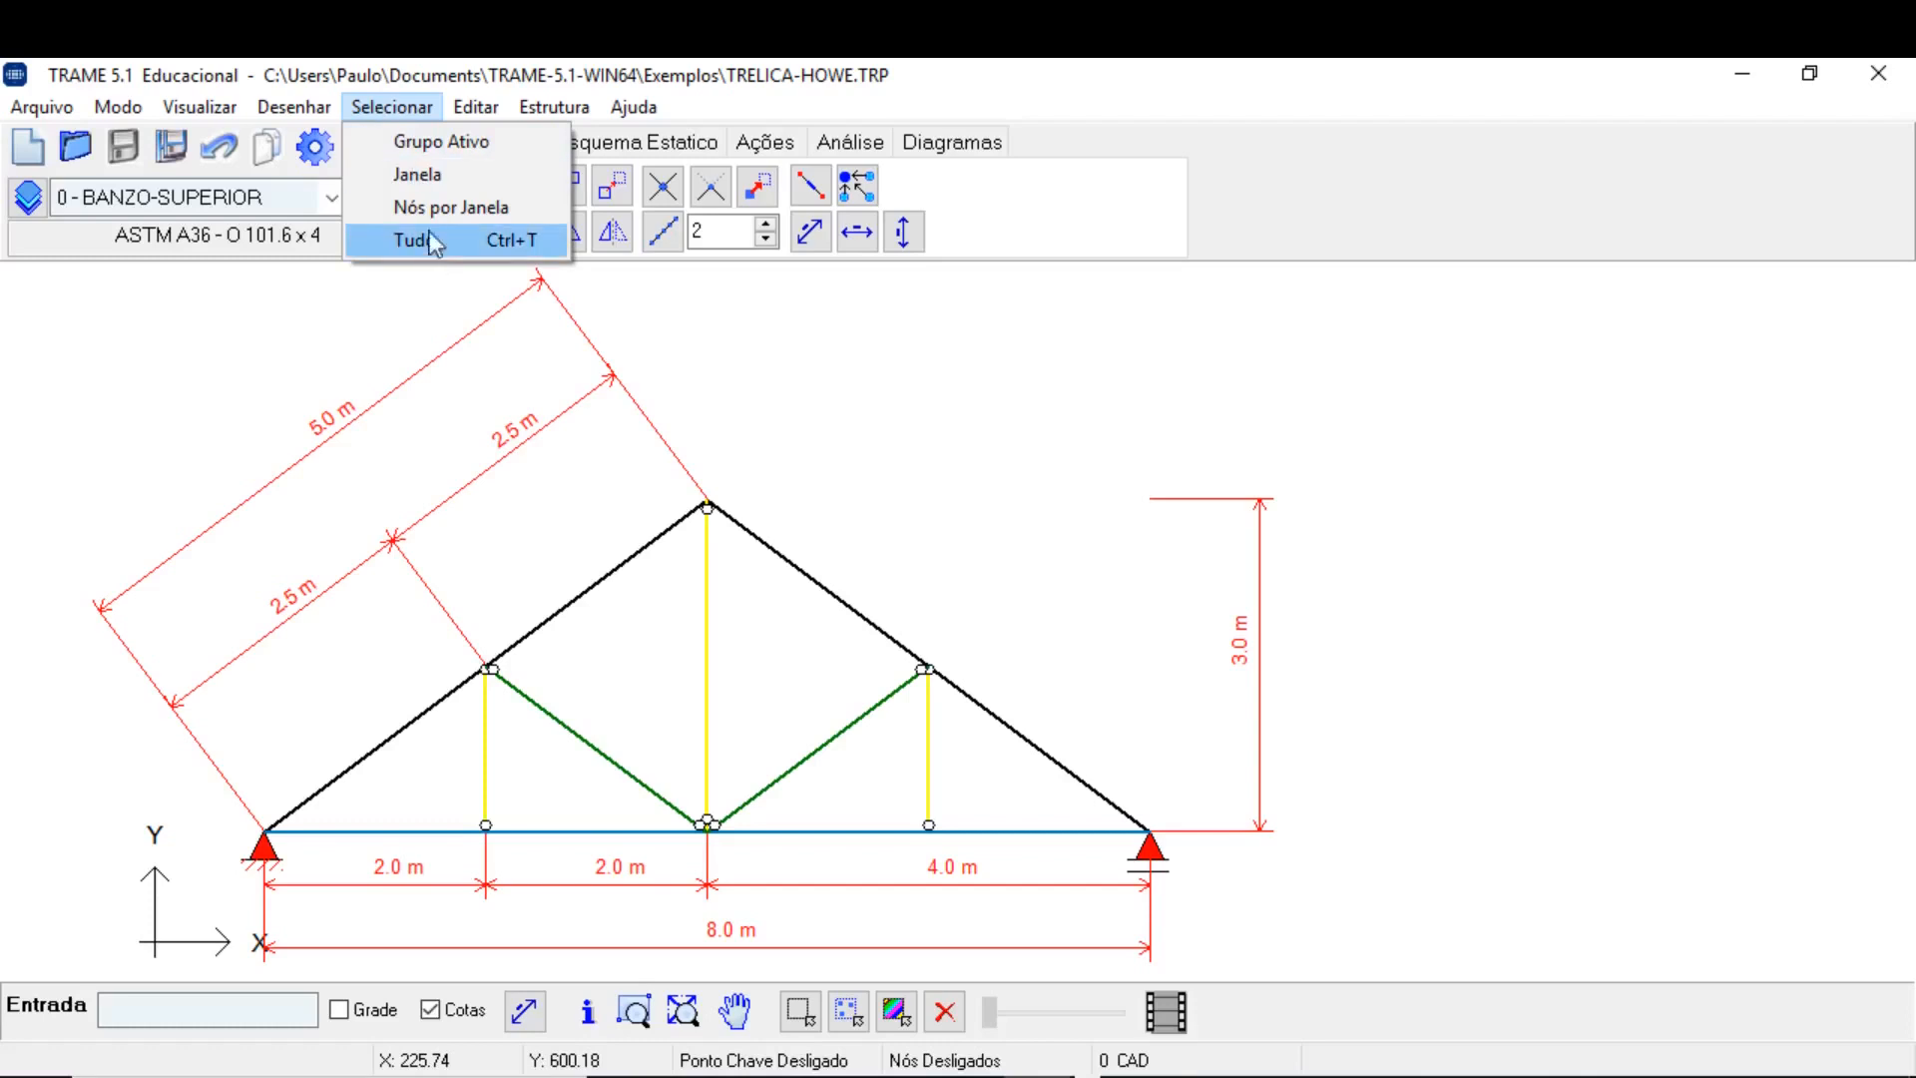
left_click(403, 102)
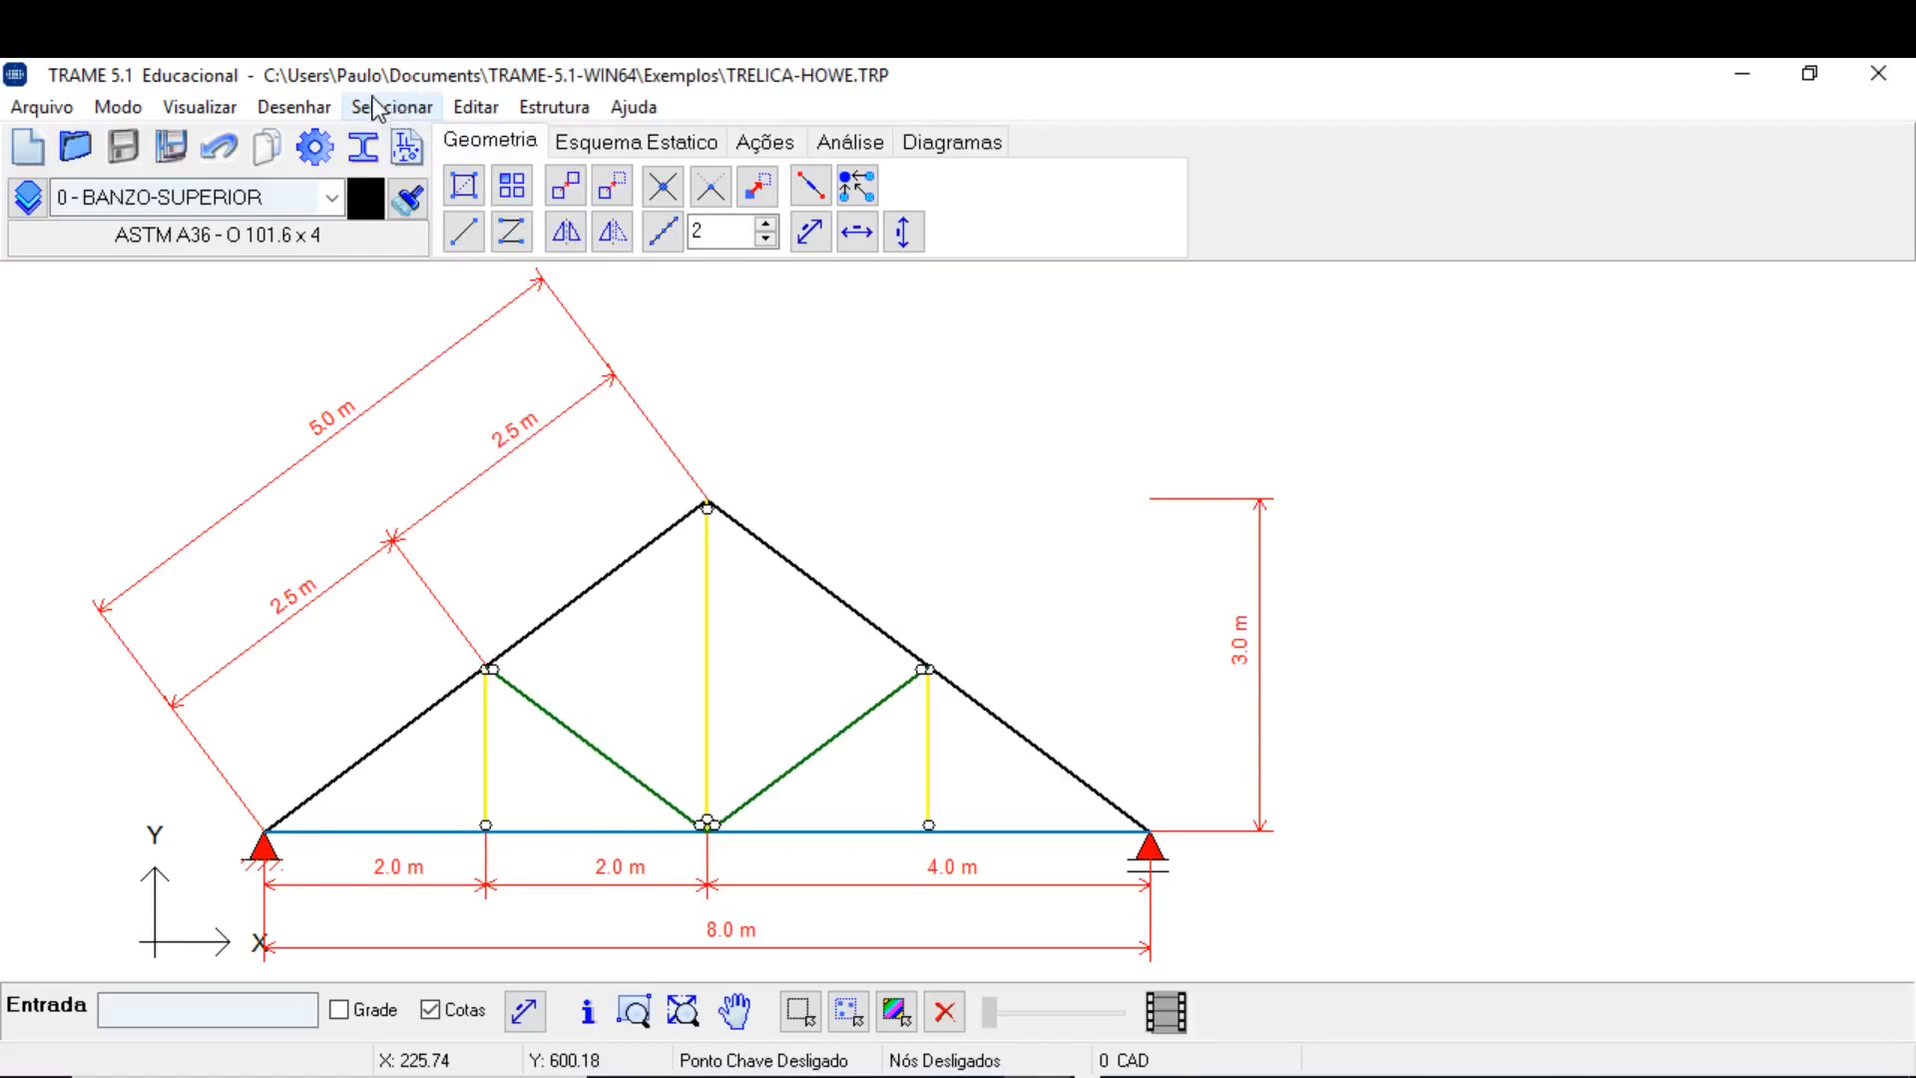
left_click(377, 105)
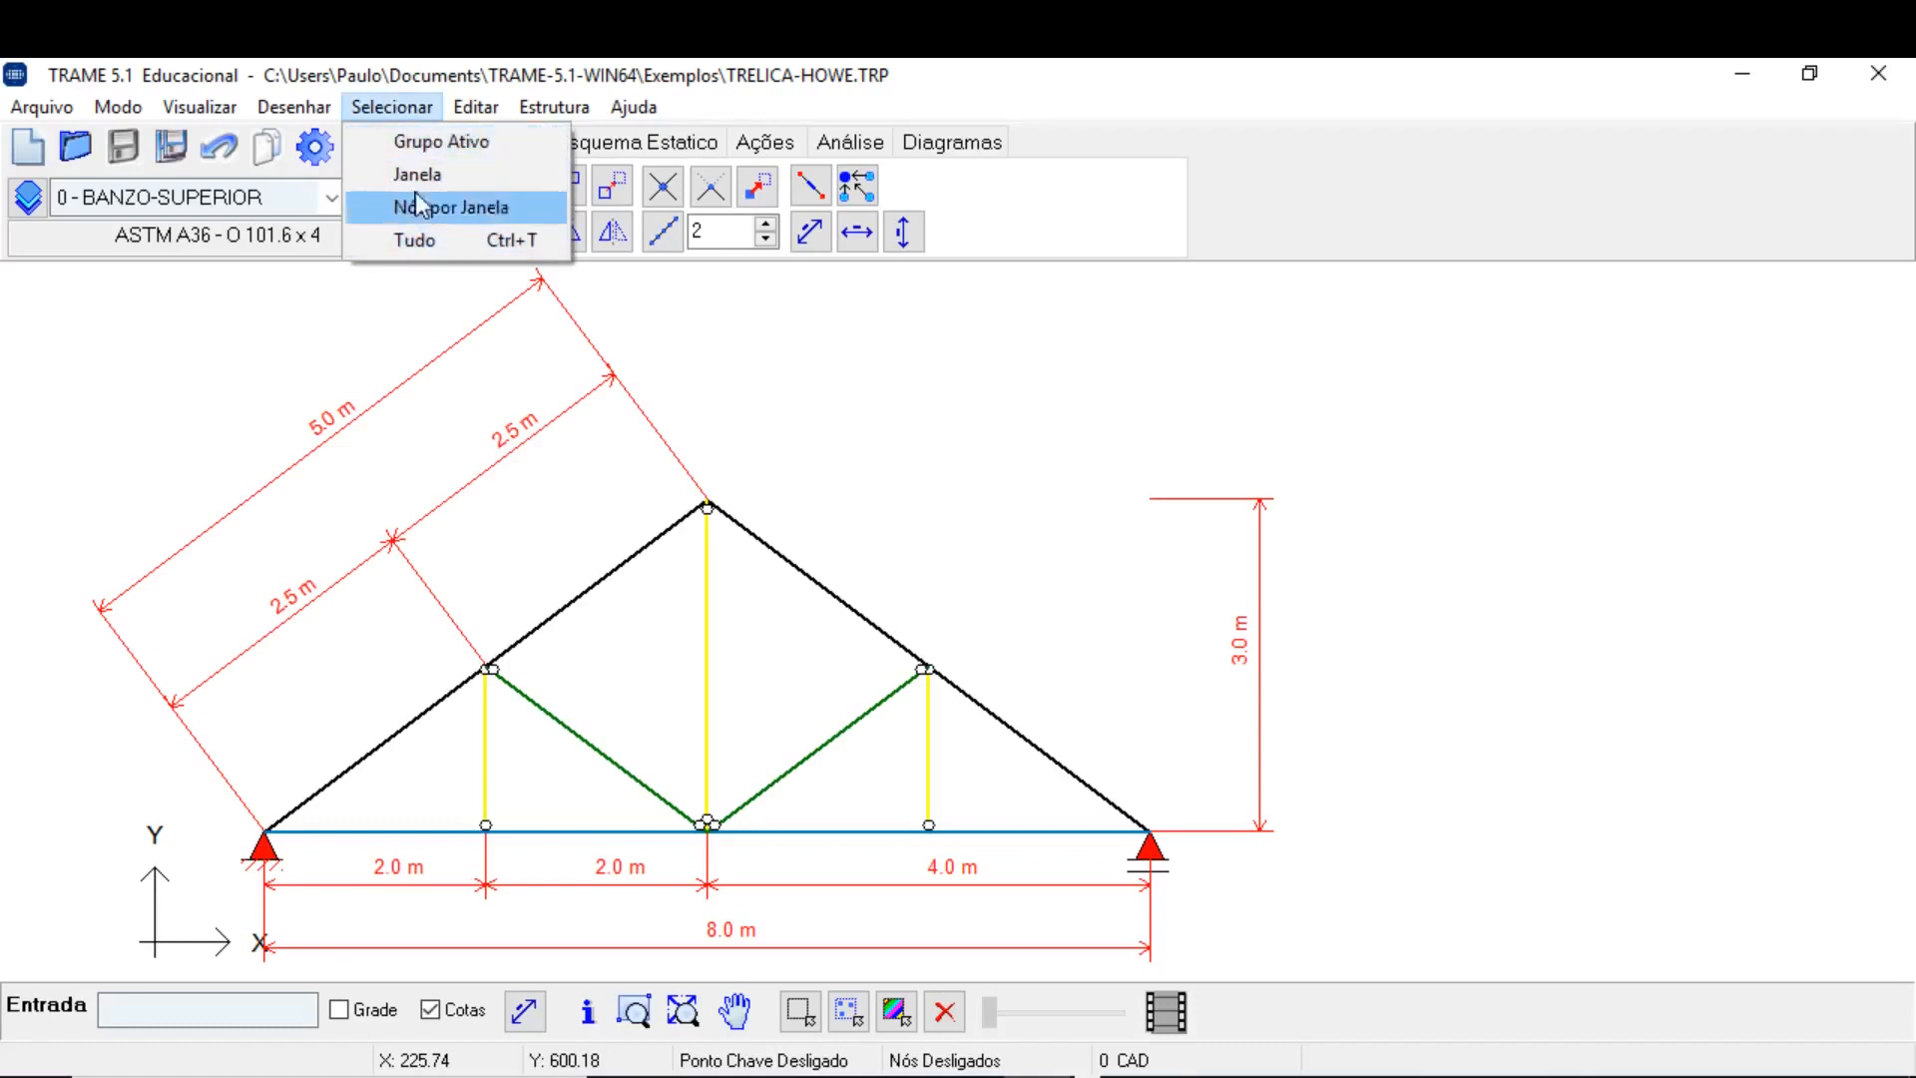
left_click(387, 103)
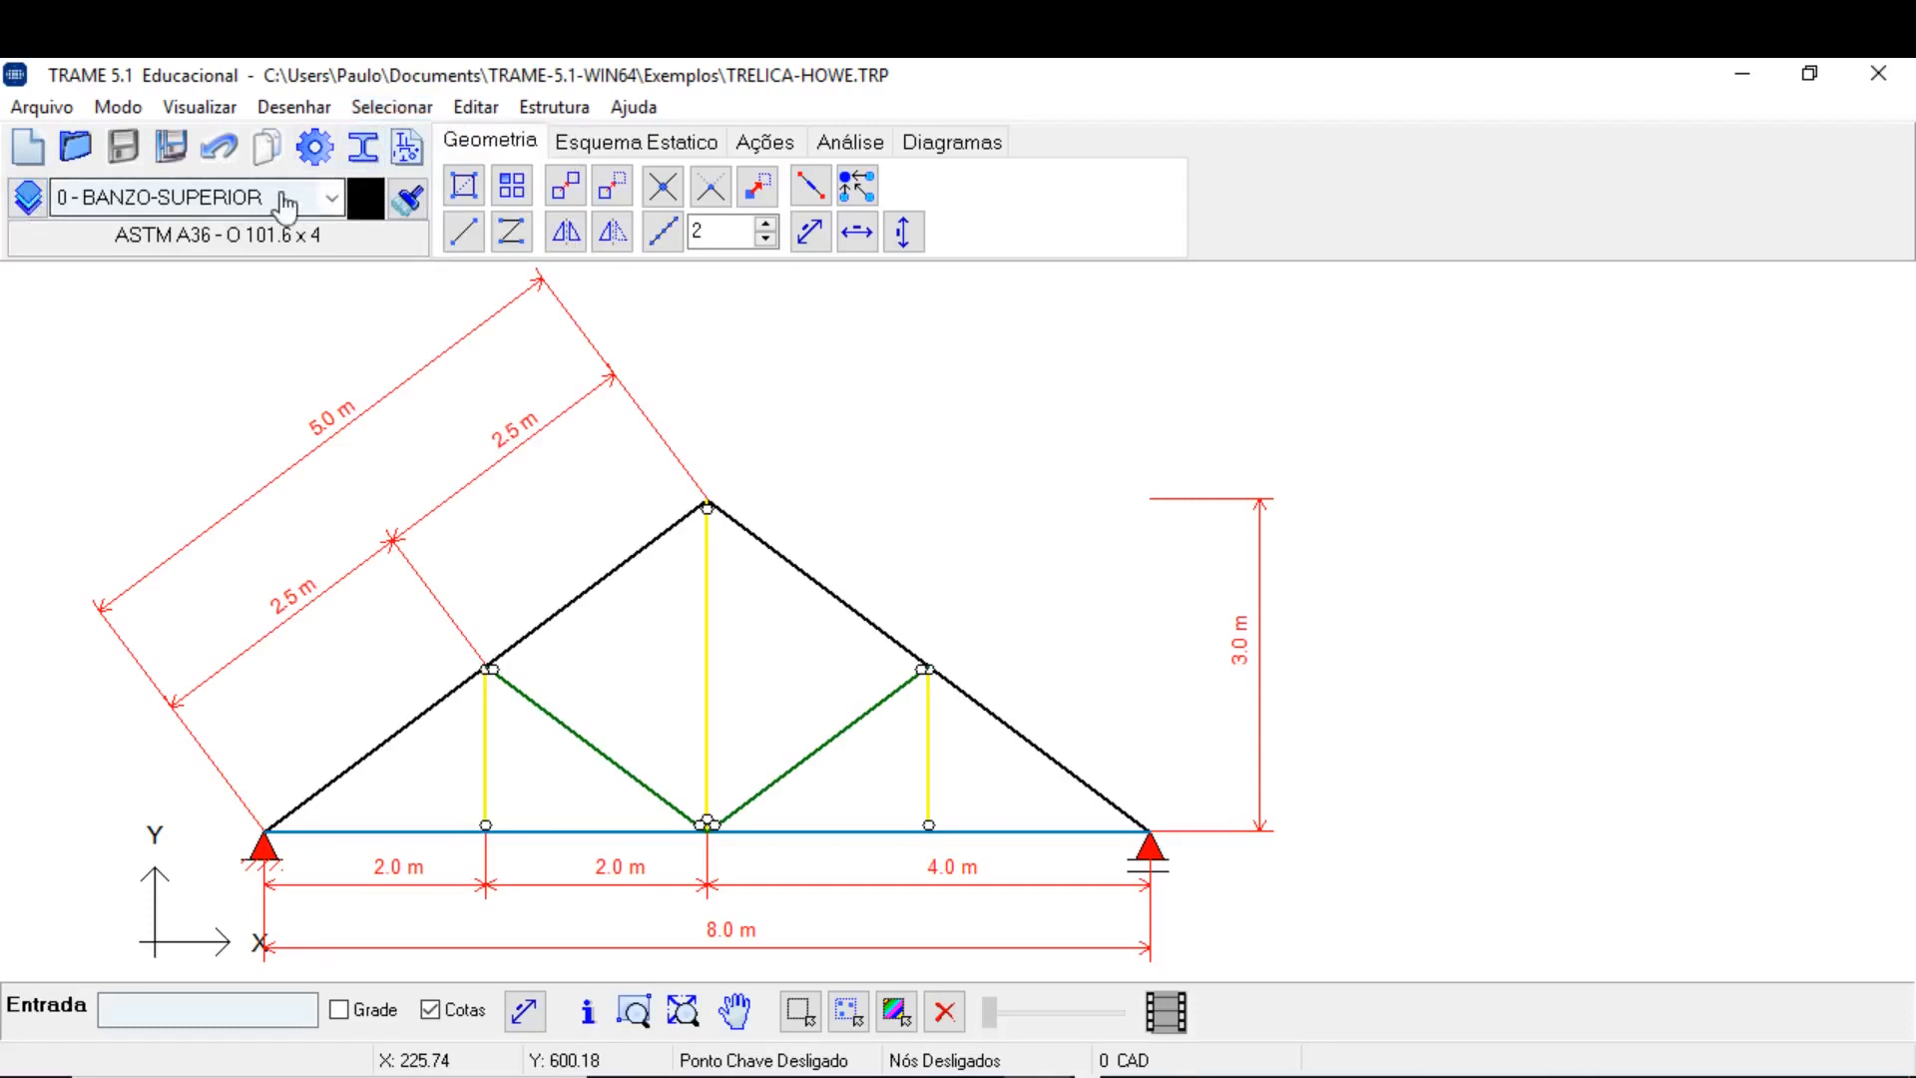
Switch the active bar group to 1 - BANZO-INFERIOR and return it to 0 - BANZO-SUPERIOR.
left_click(331, 197)
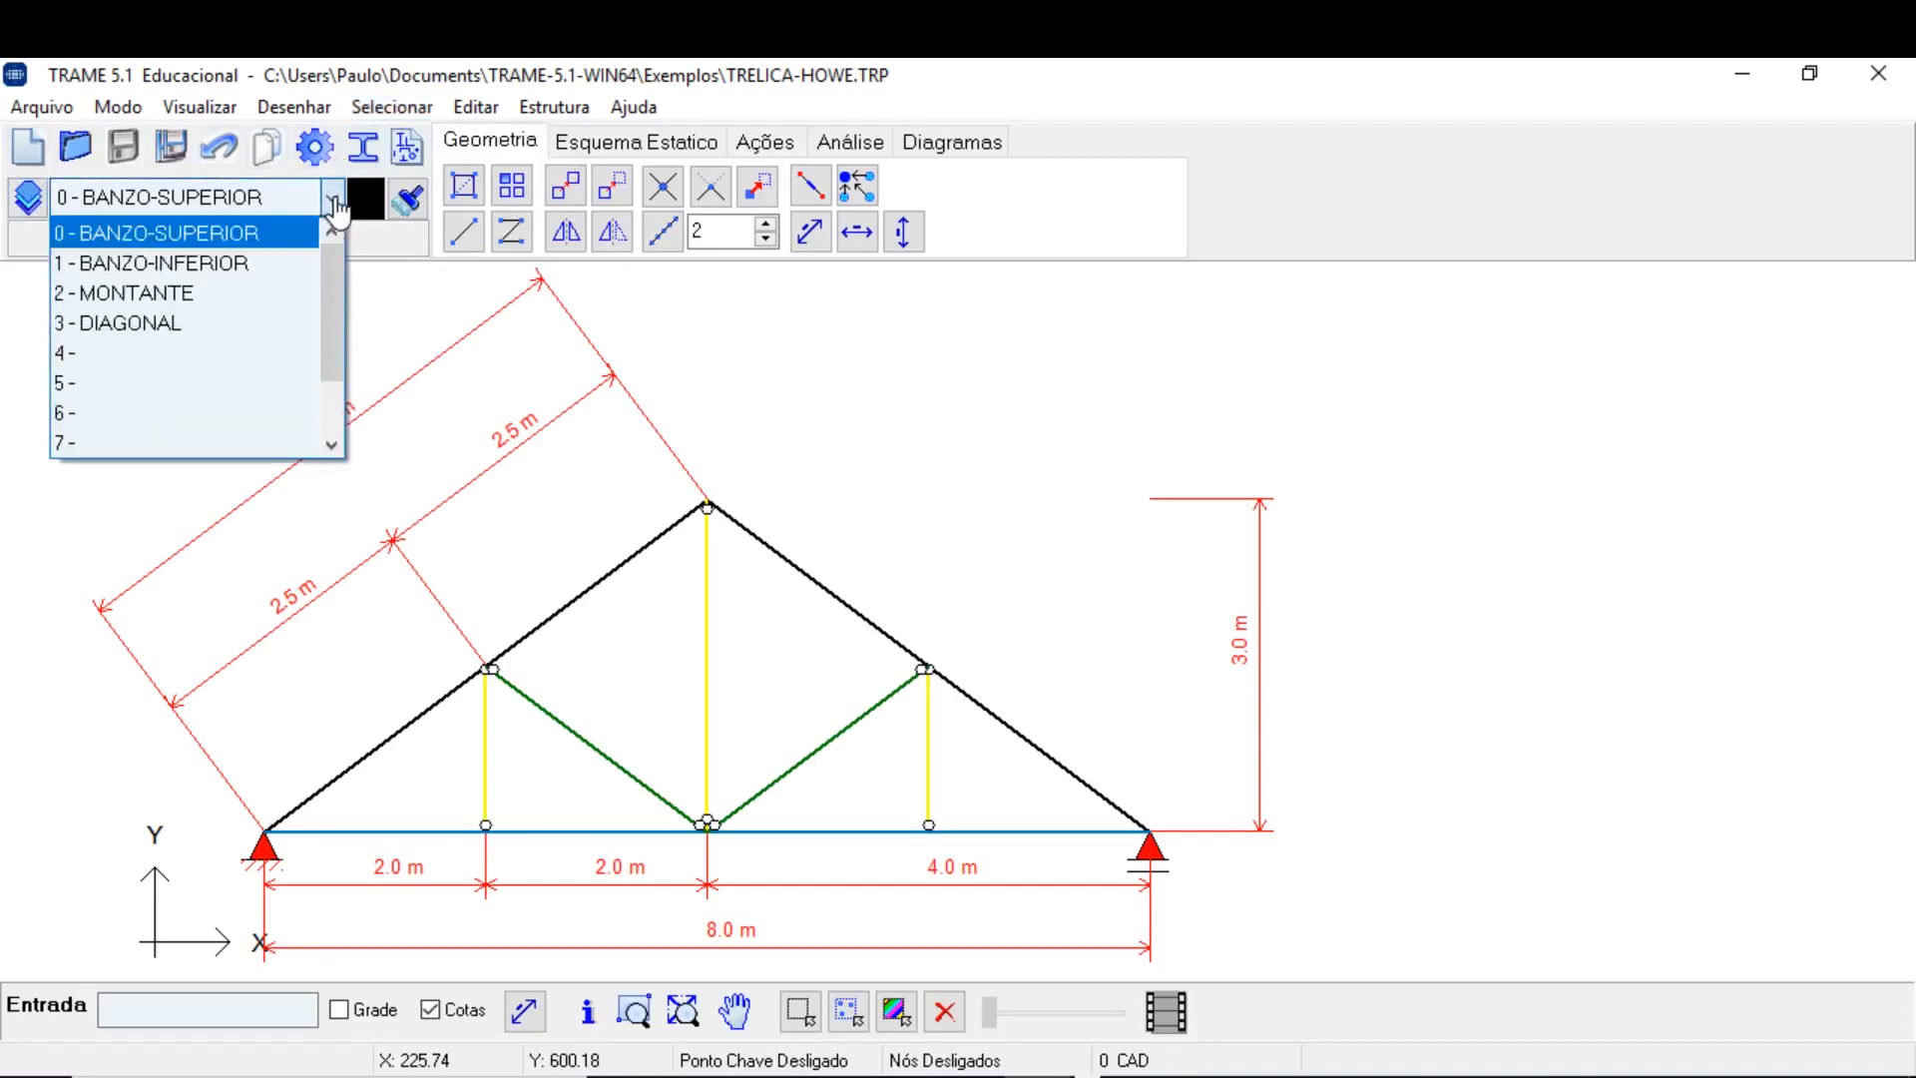
left_click(242, 265)
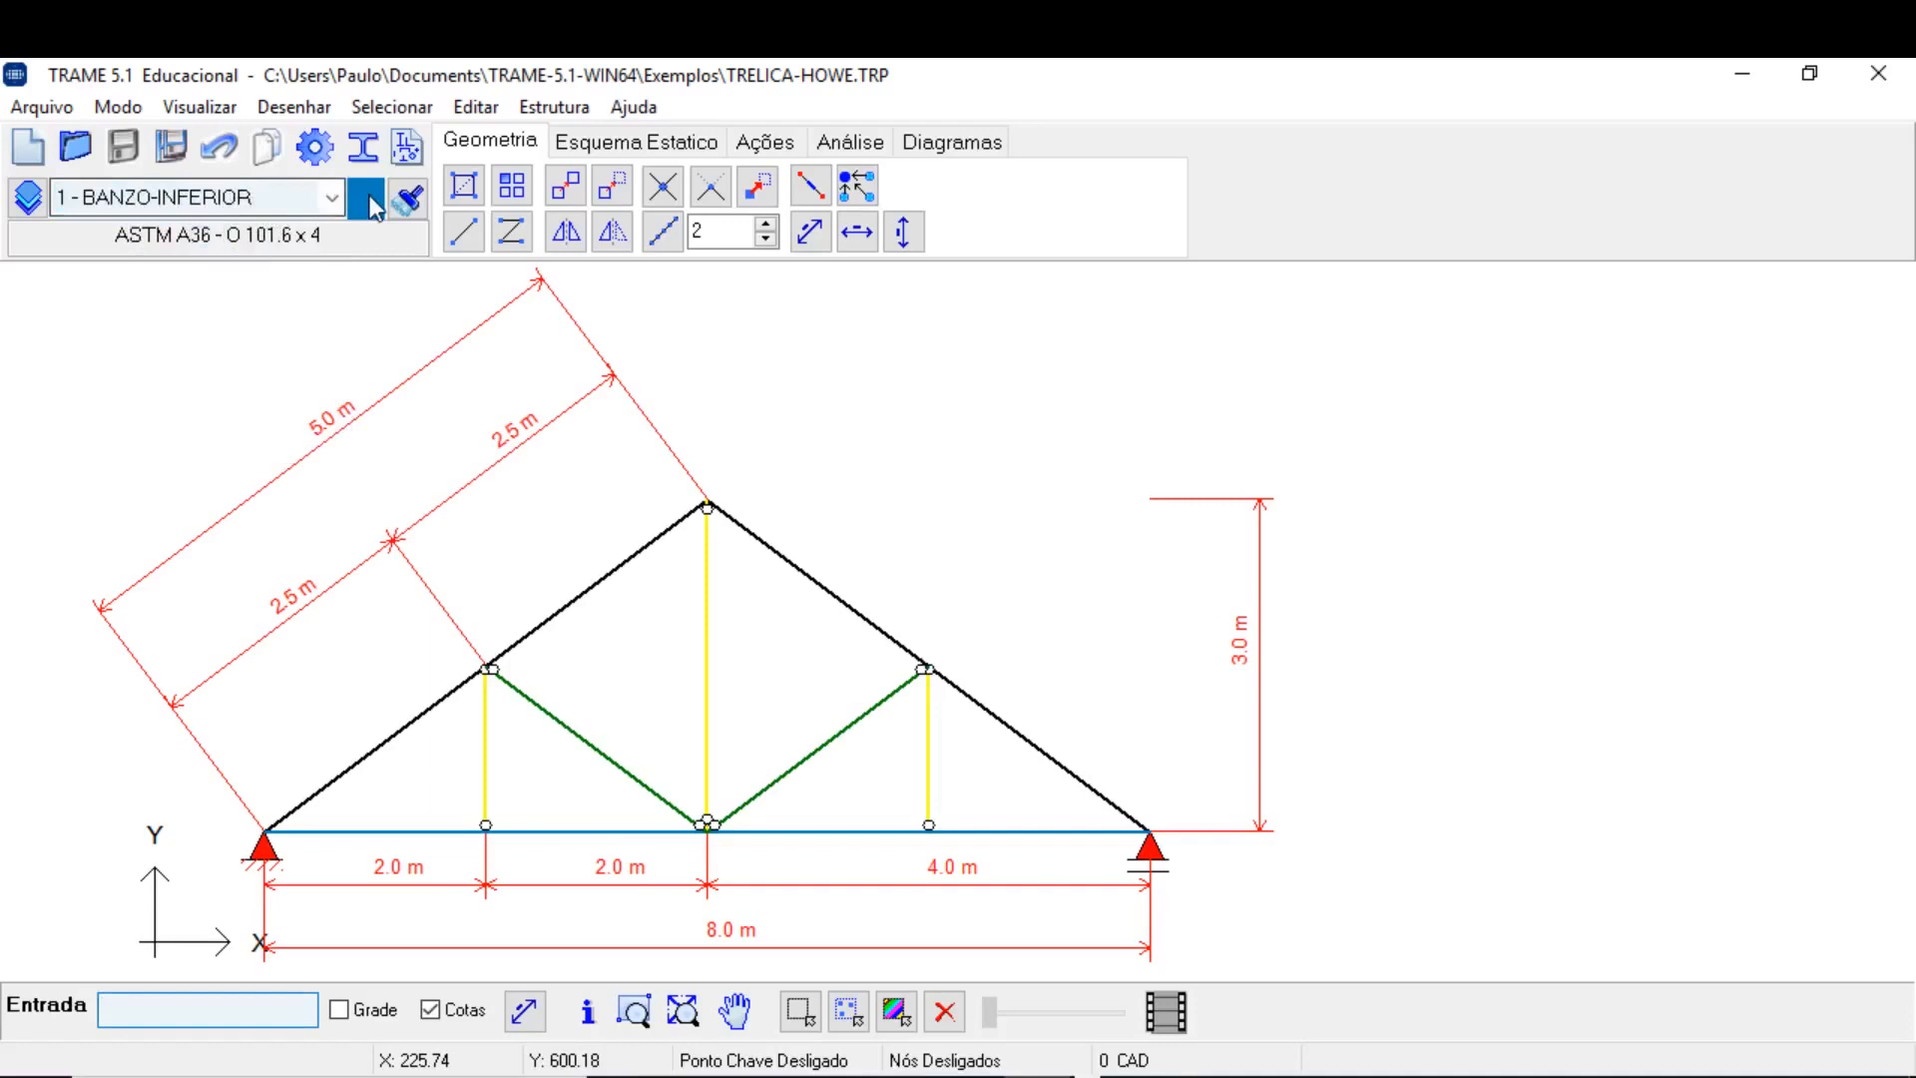
left_click(330, 204)
scroll(333, 319, "up", 2)
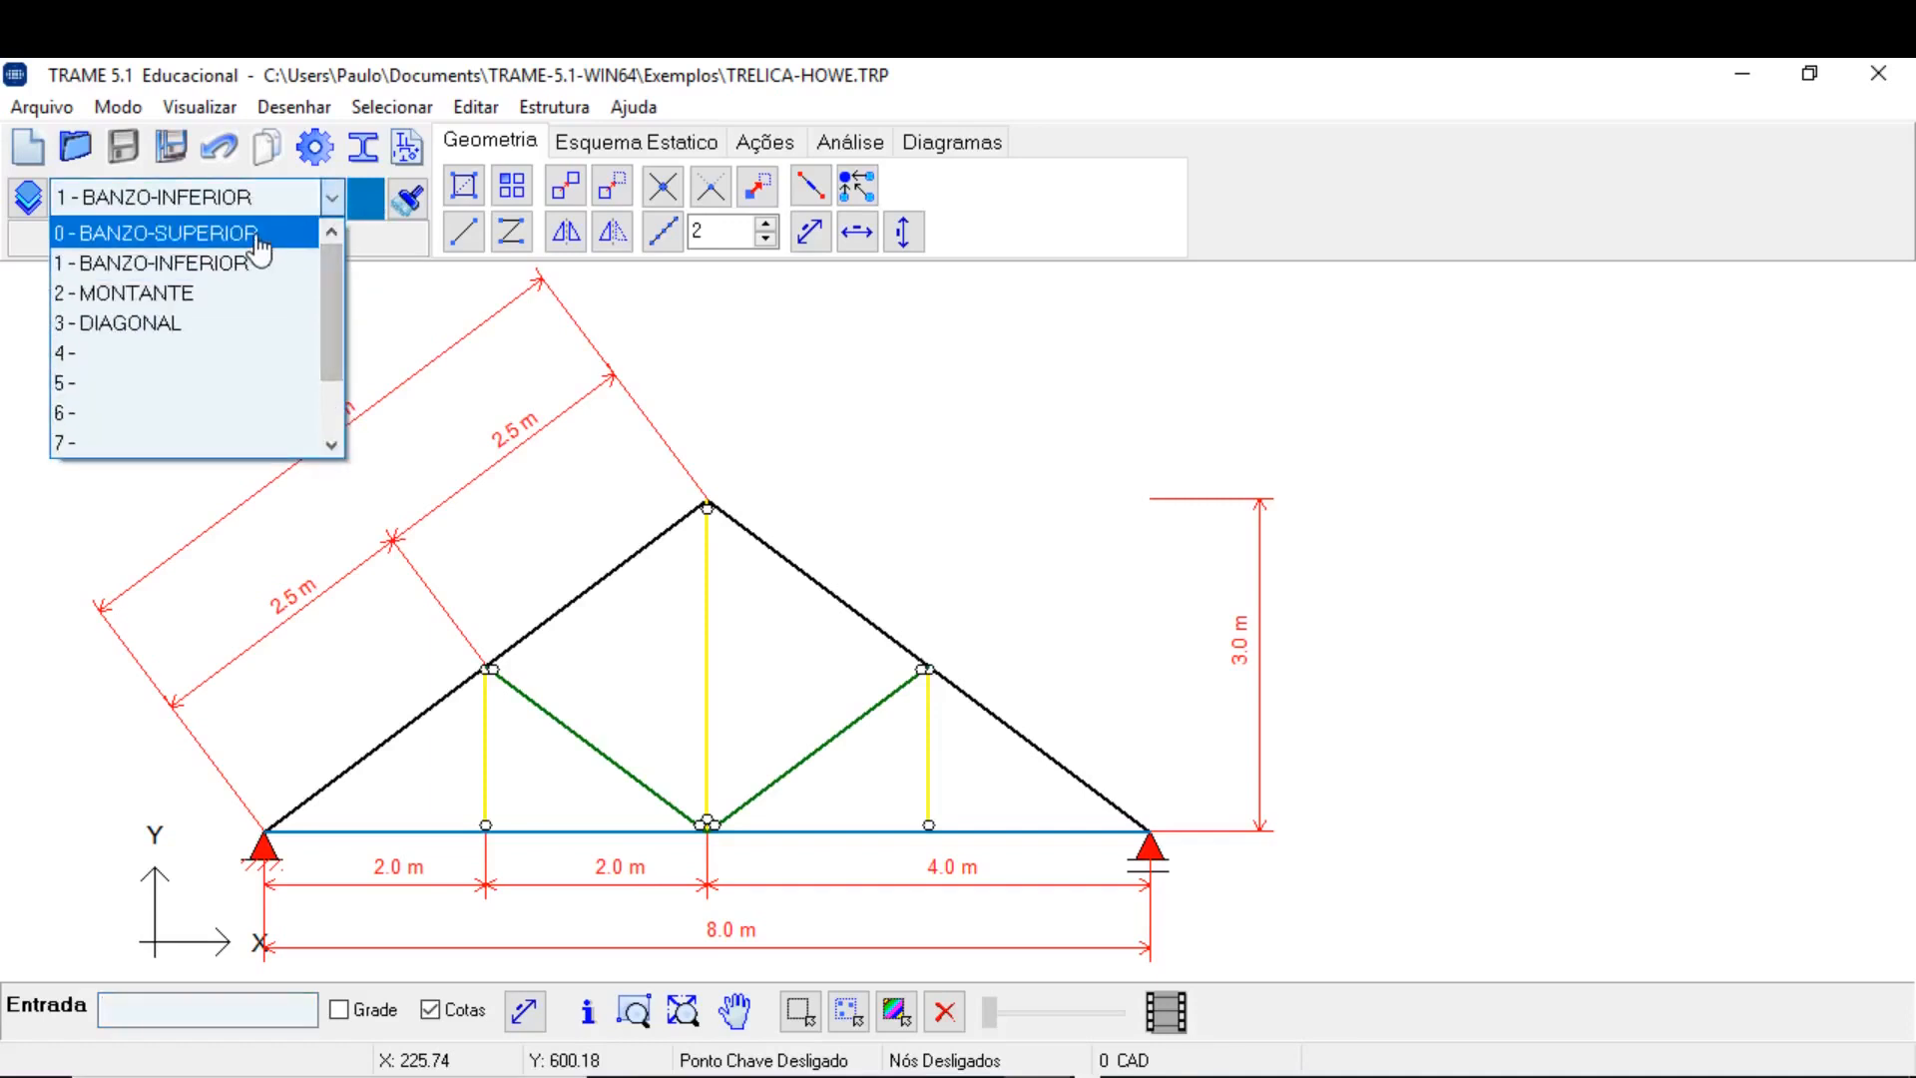
left_click(260, 243)
left_click(331, 197)
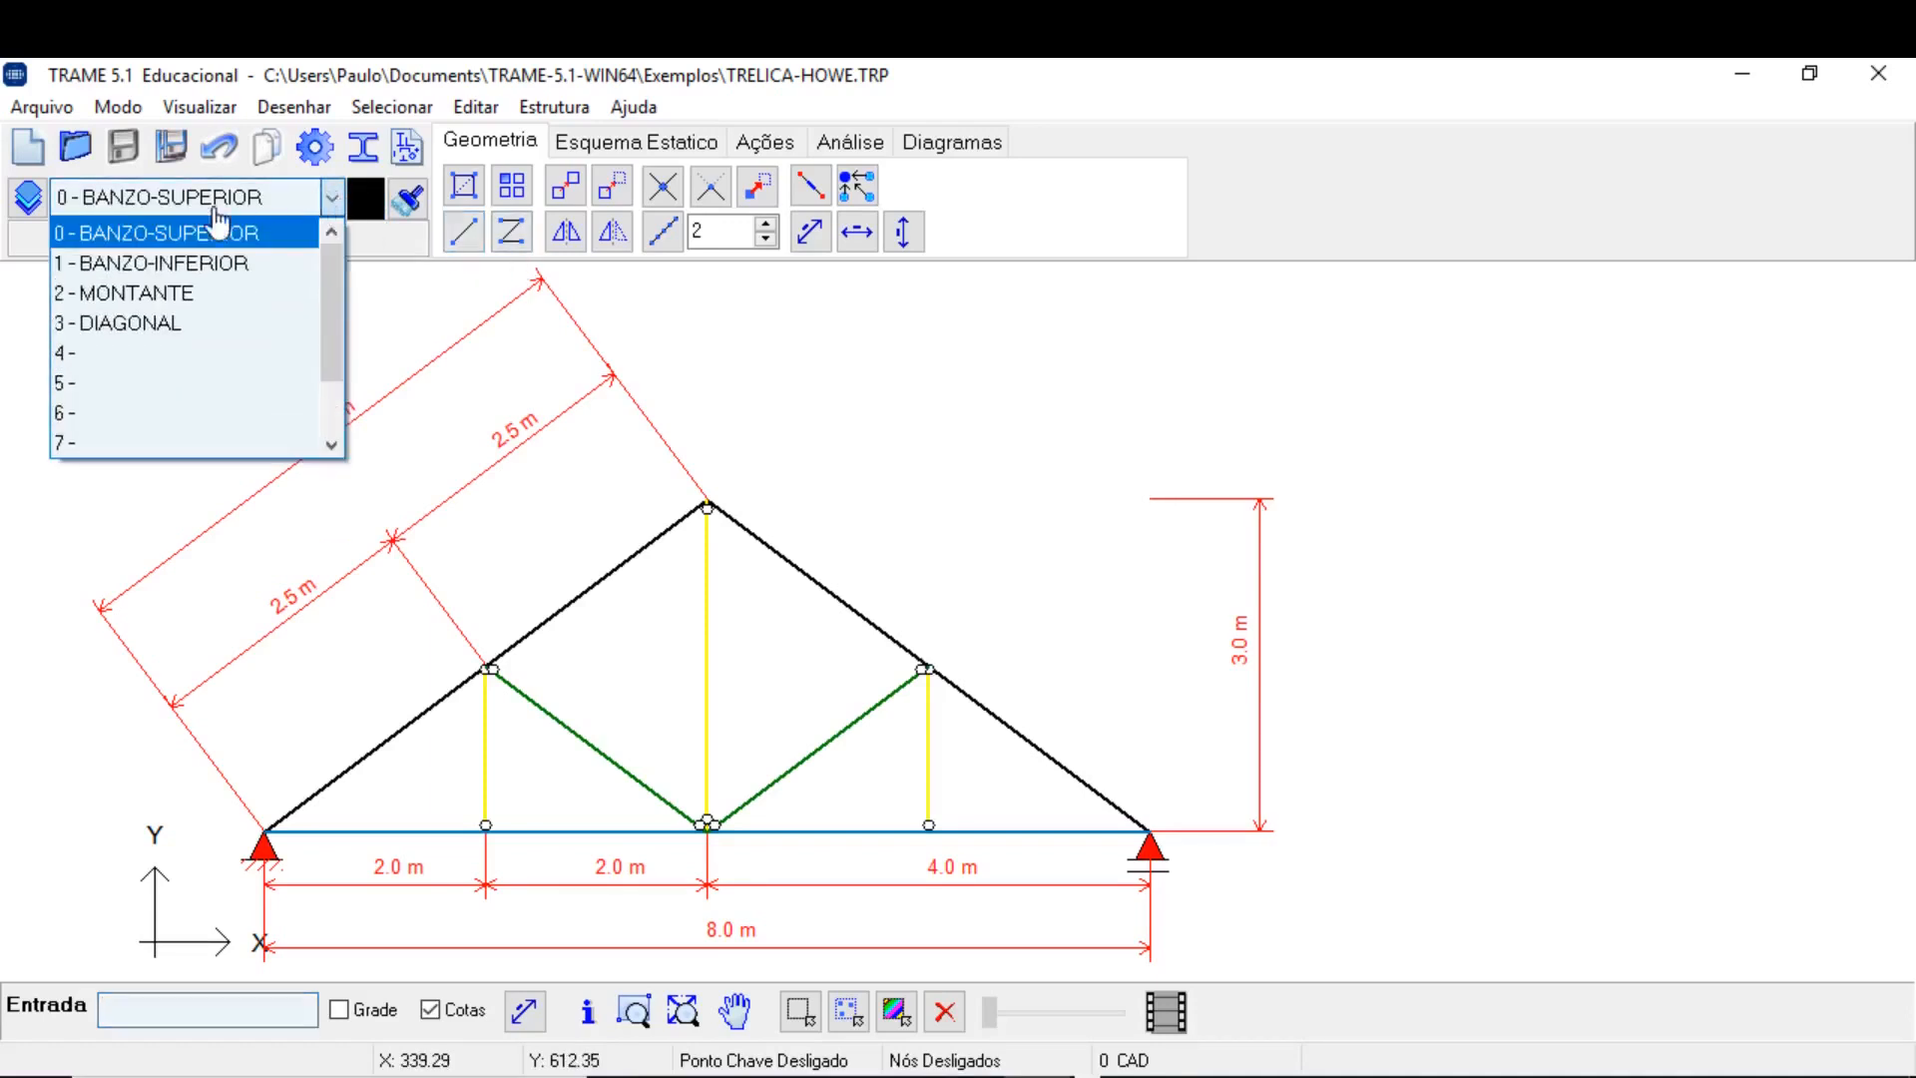
left_click(190, 235)
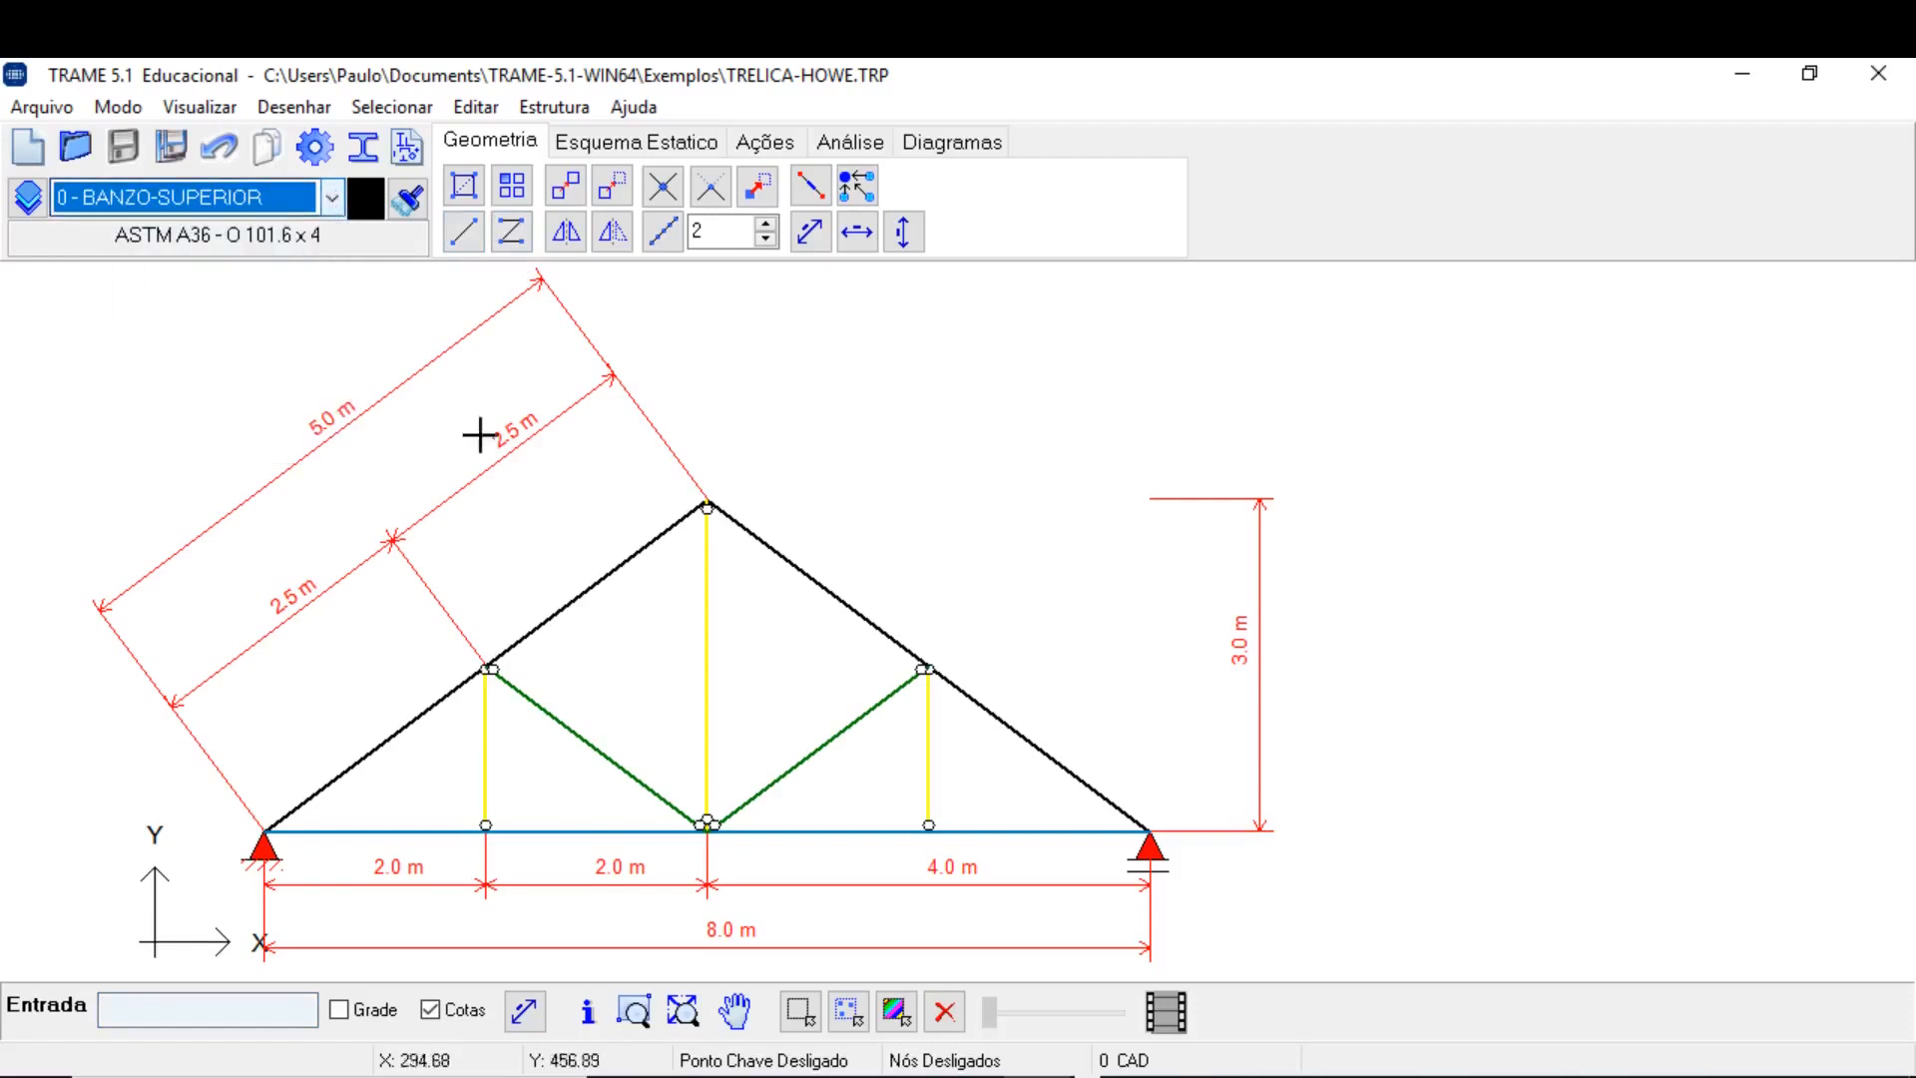
Make 1 - BANZO-INFERIOR the active bar group.
left_click(328, 203)
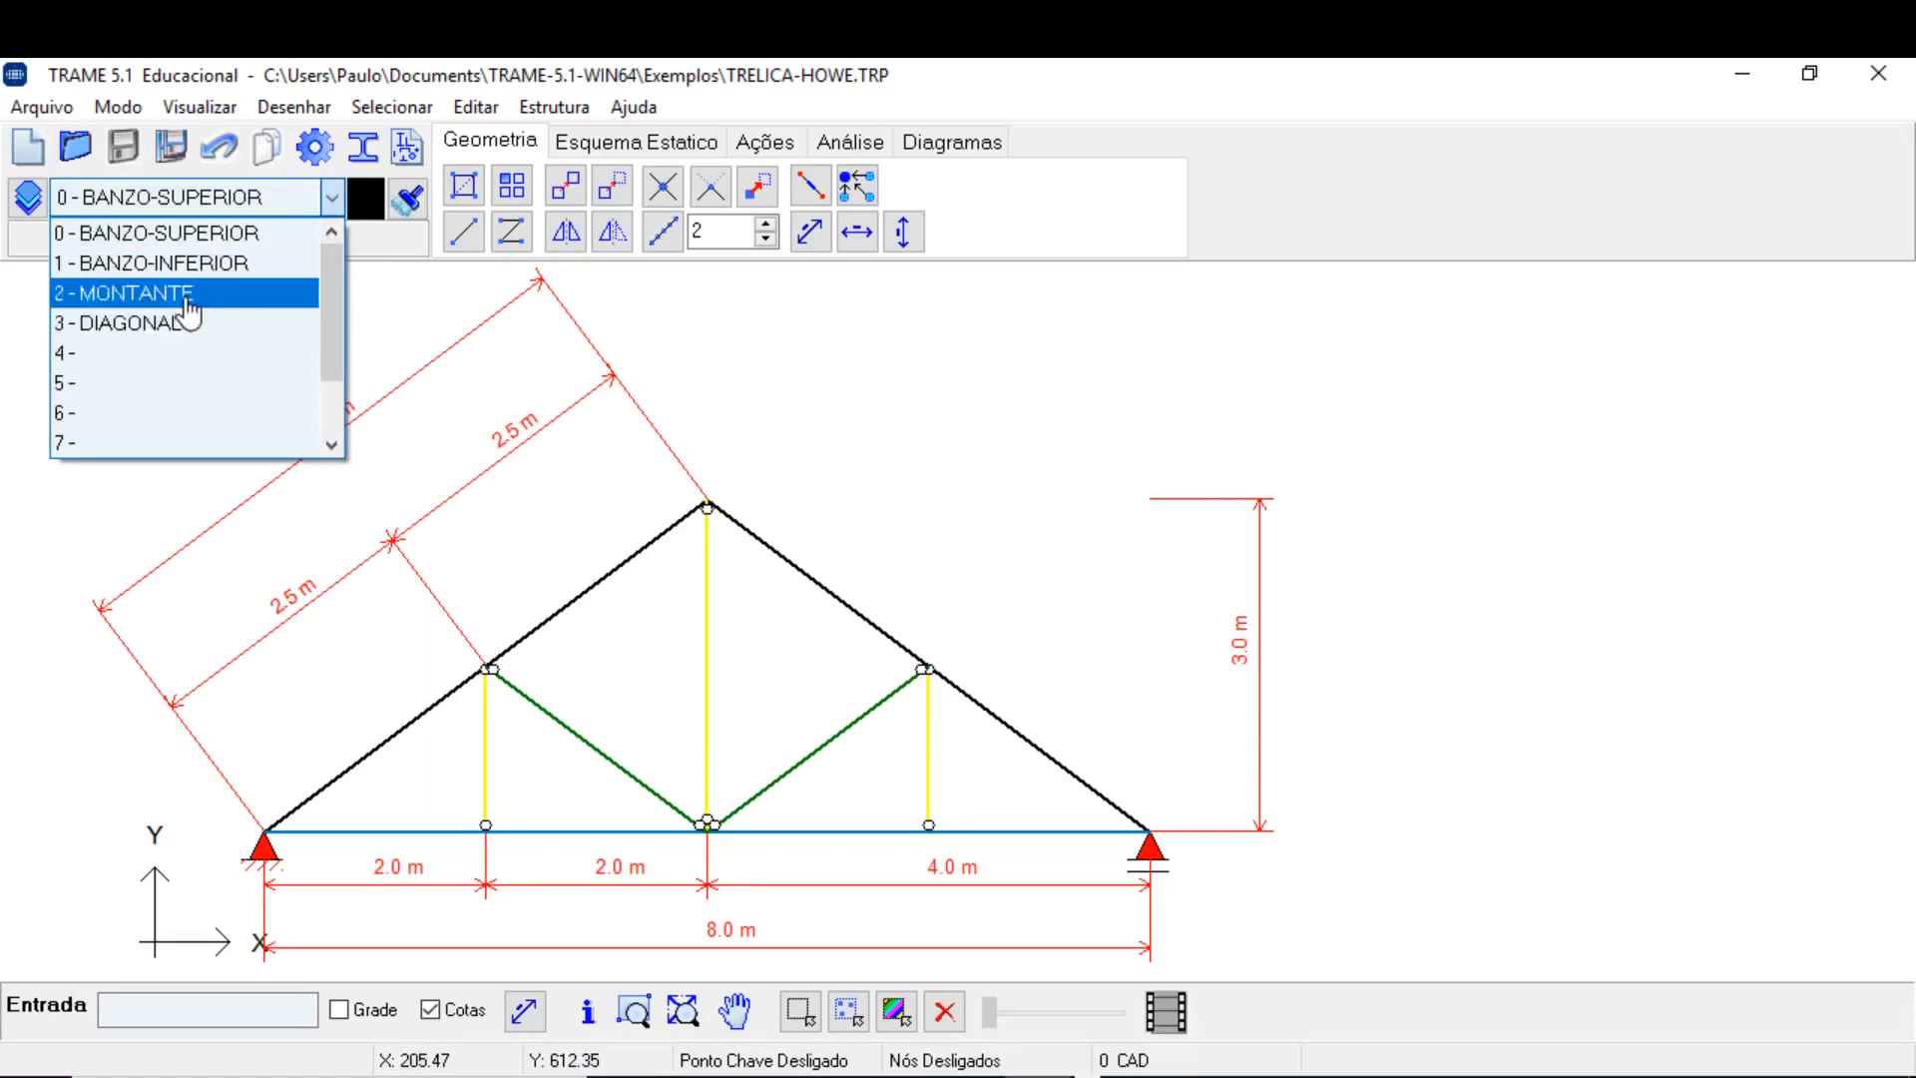
left_click(200, 266)
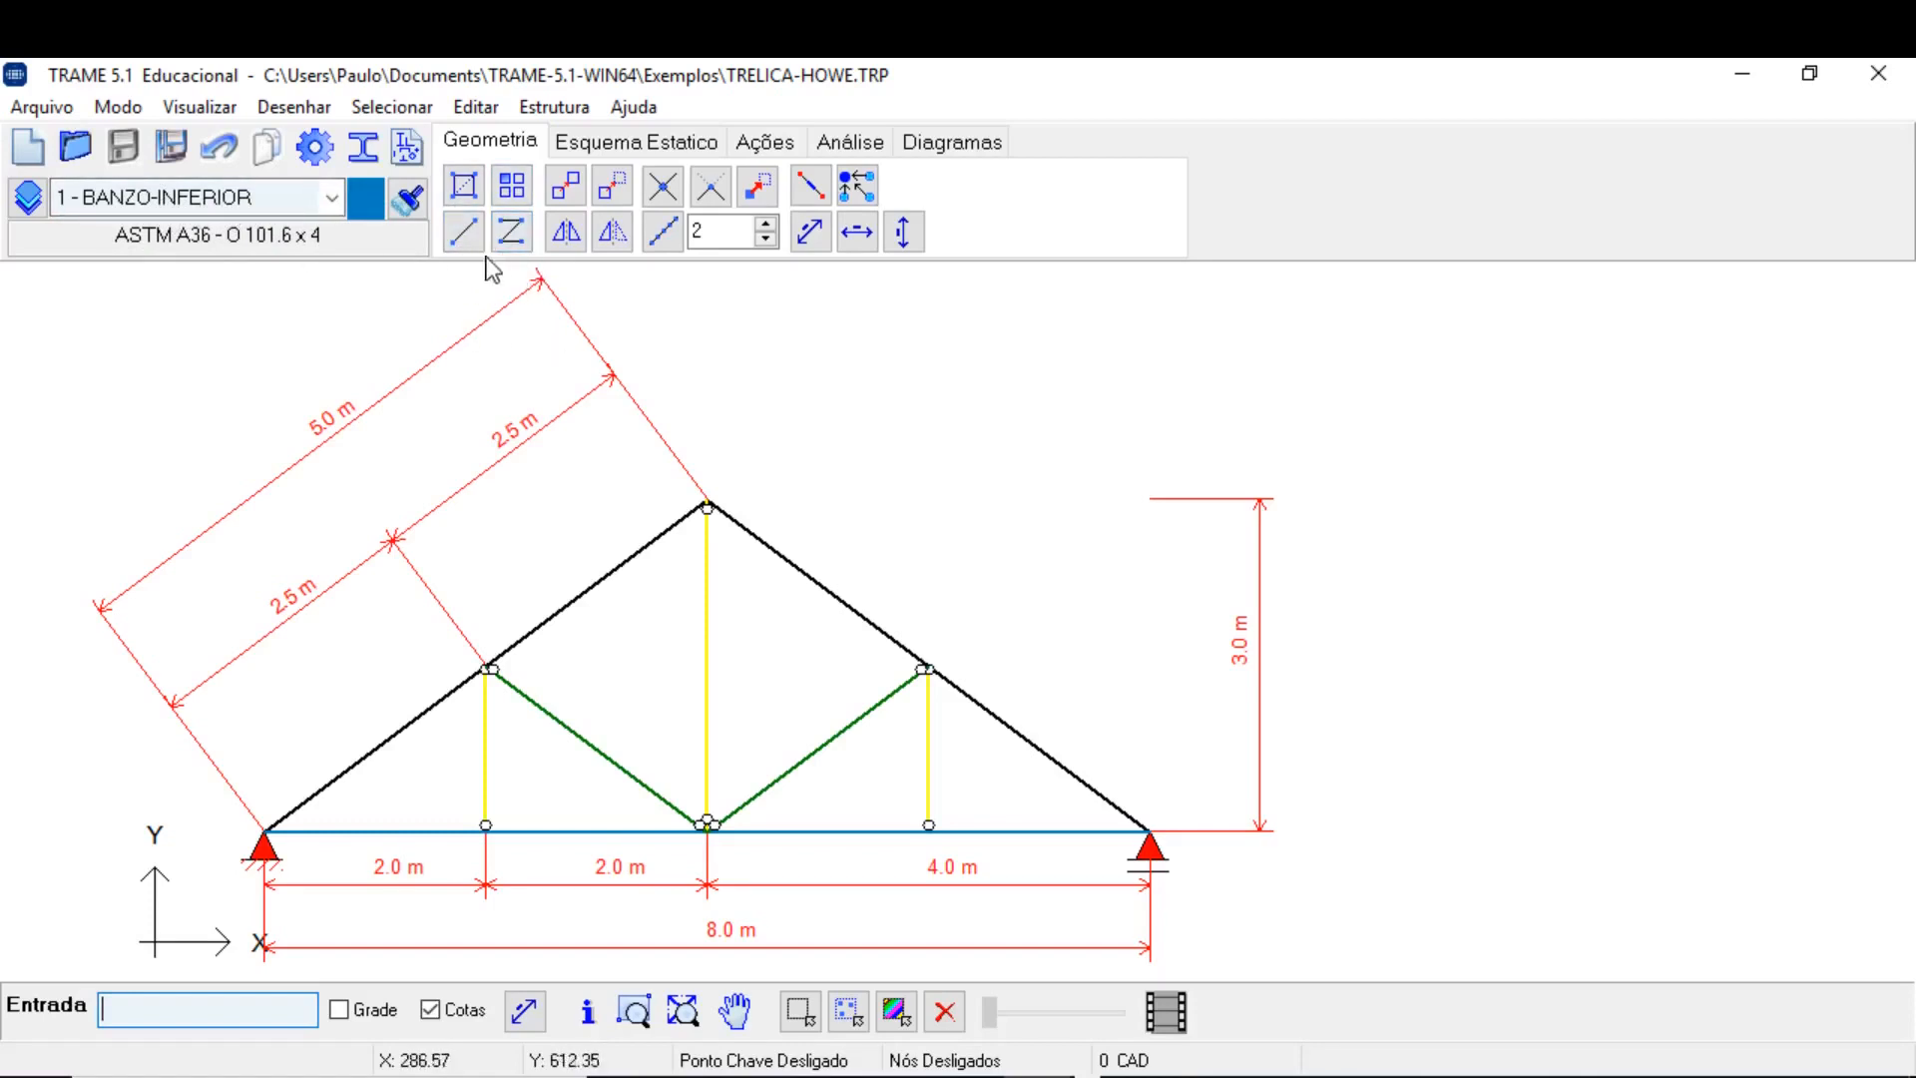
left_click(466, 233)
Select all bars of the active group with Grupo Ativo and clear the selection.
left_click(398, 104)
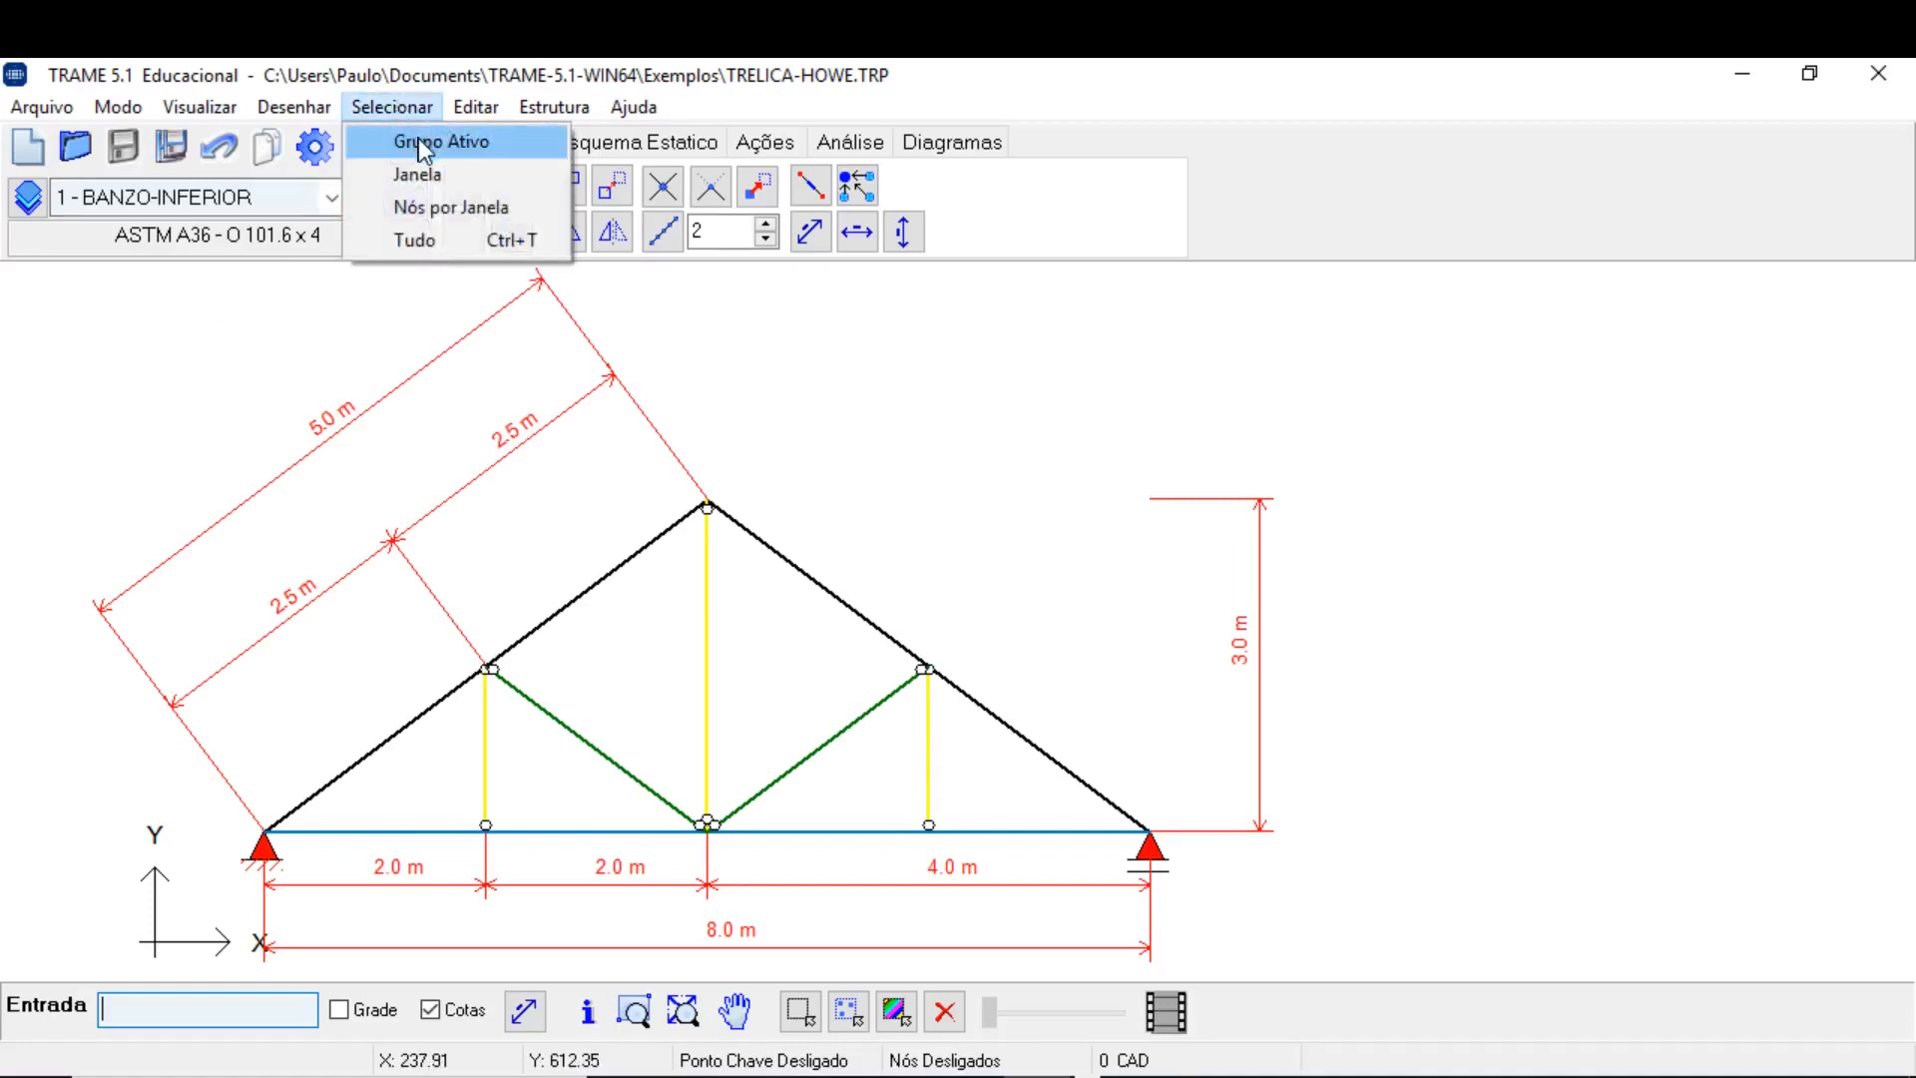
left_click(417, 140)
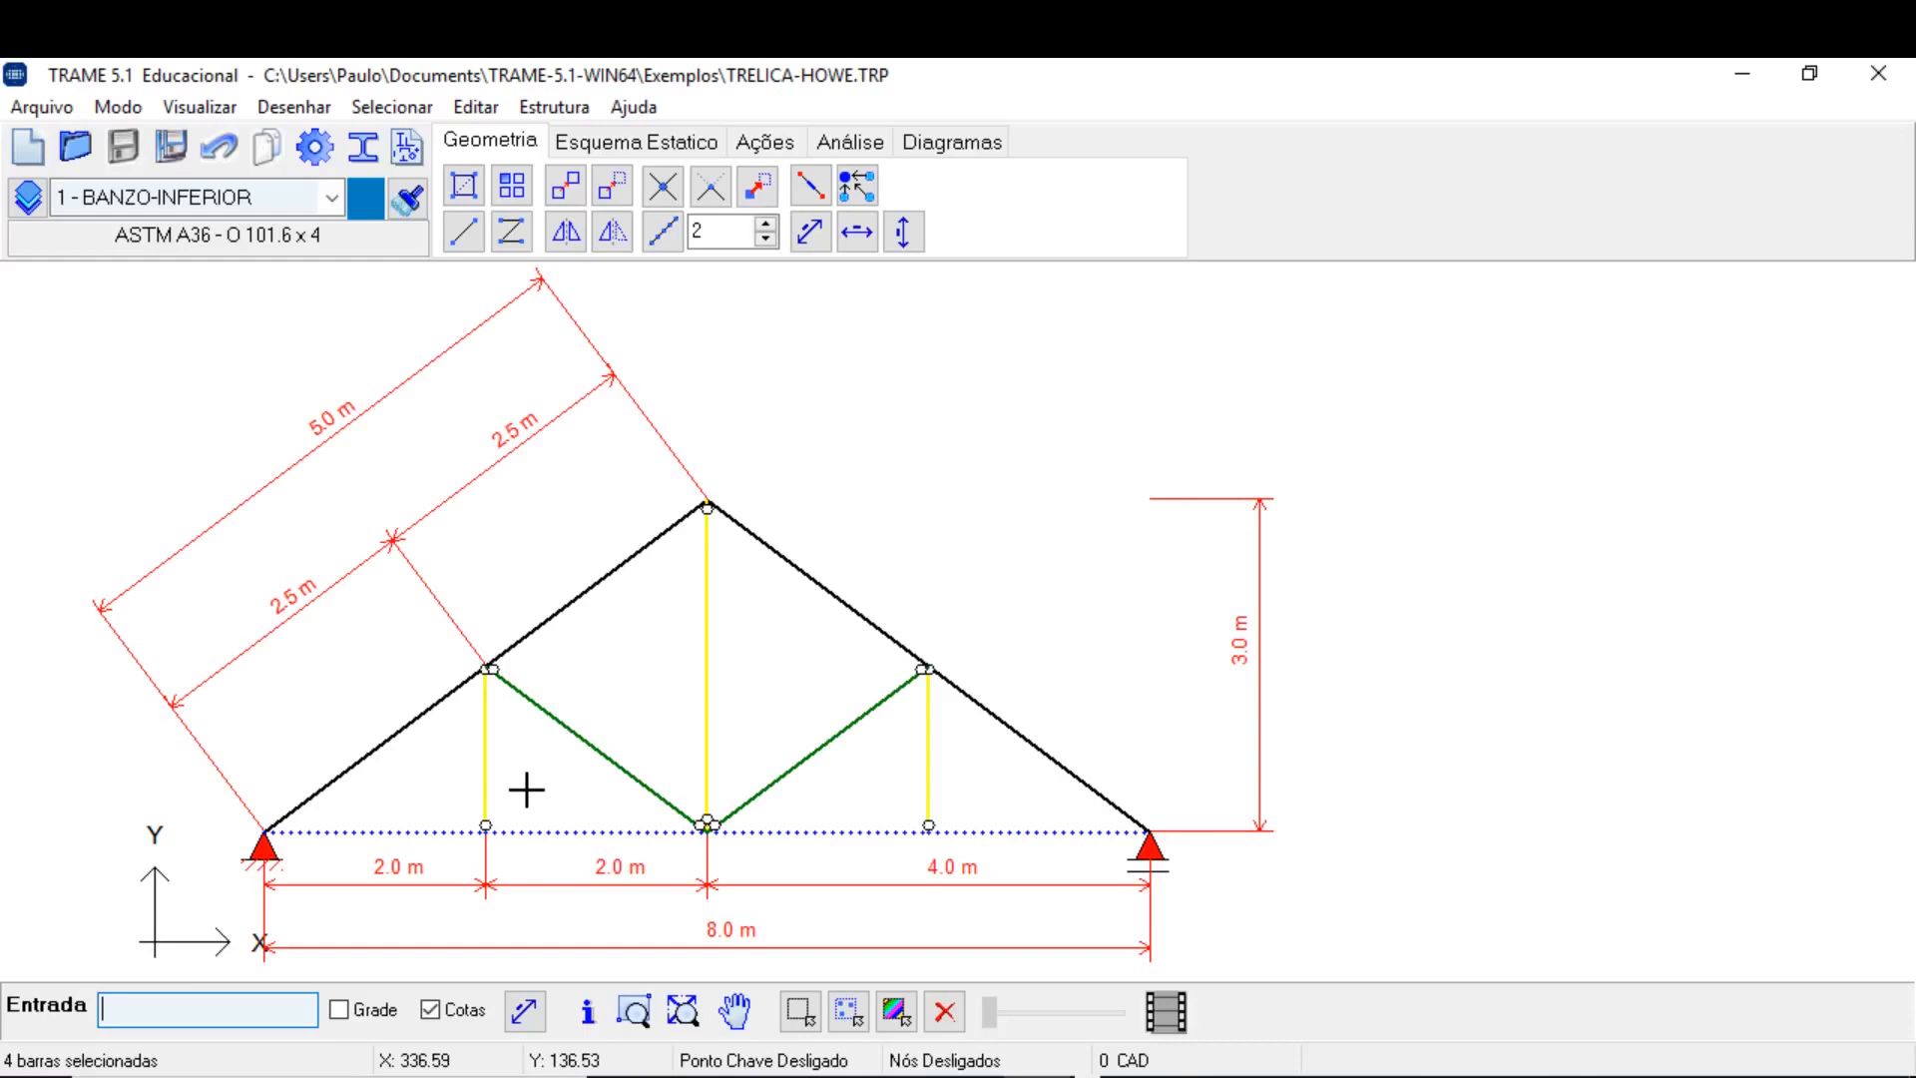
left_click(709, 698)
key("Escape")
left_click(469, 104)
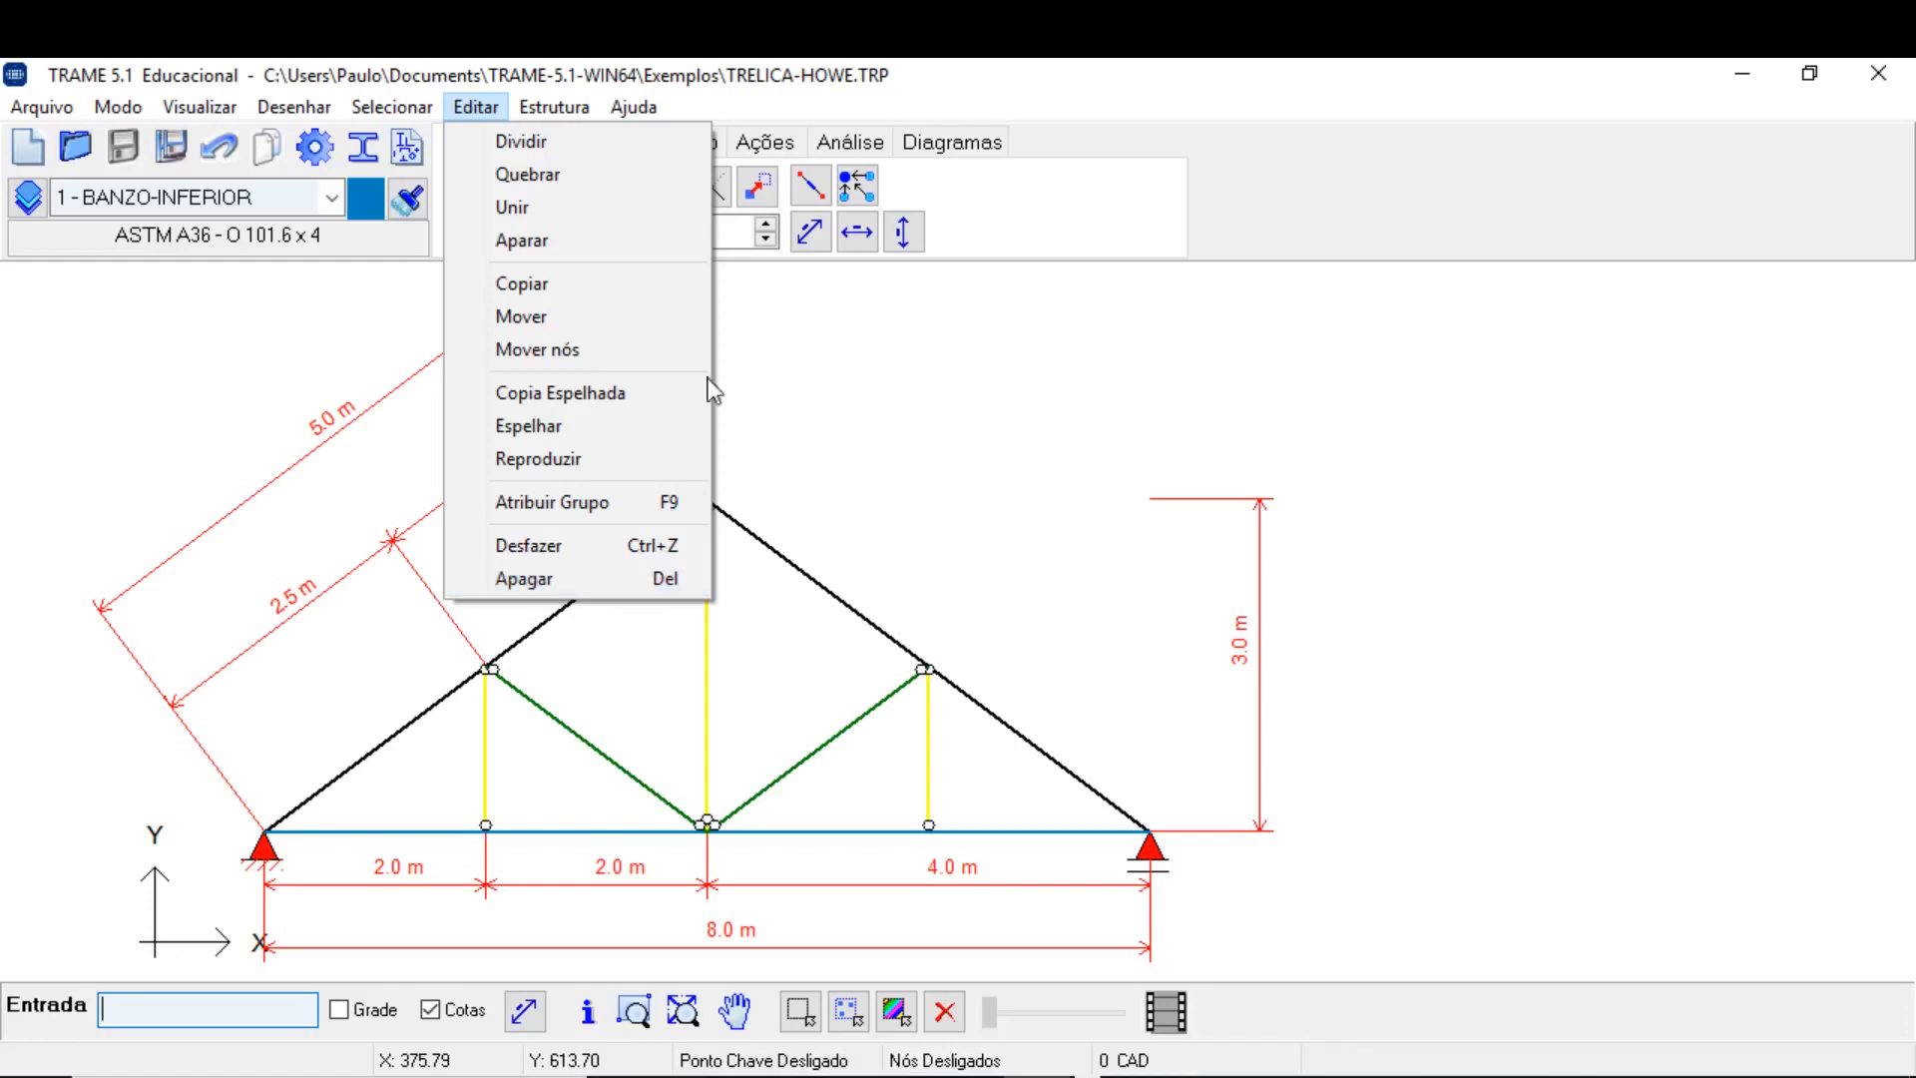
left_click(479, 112)
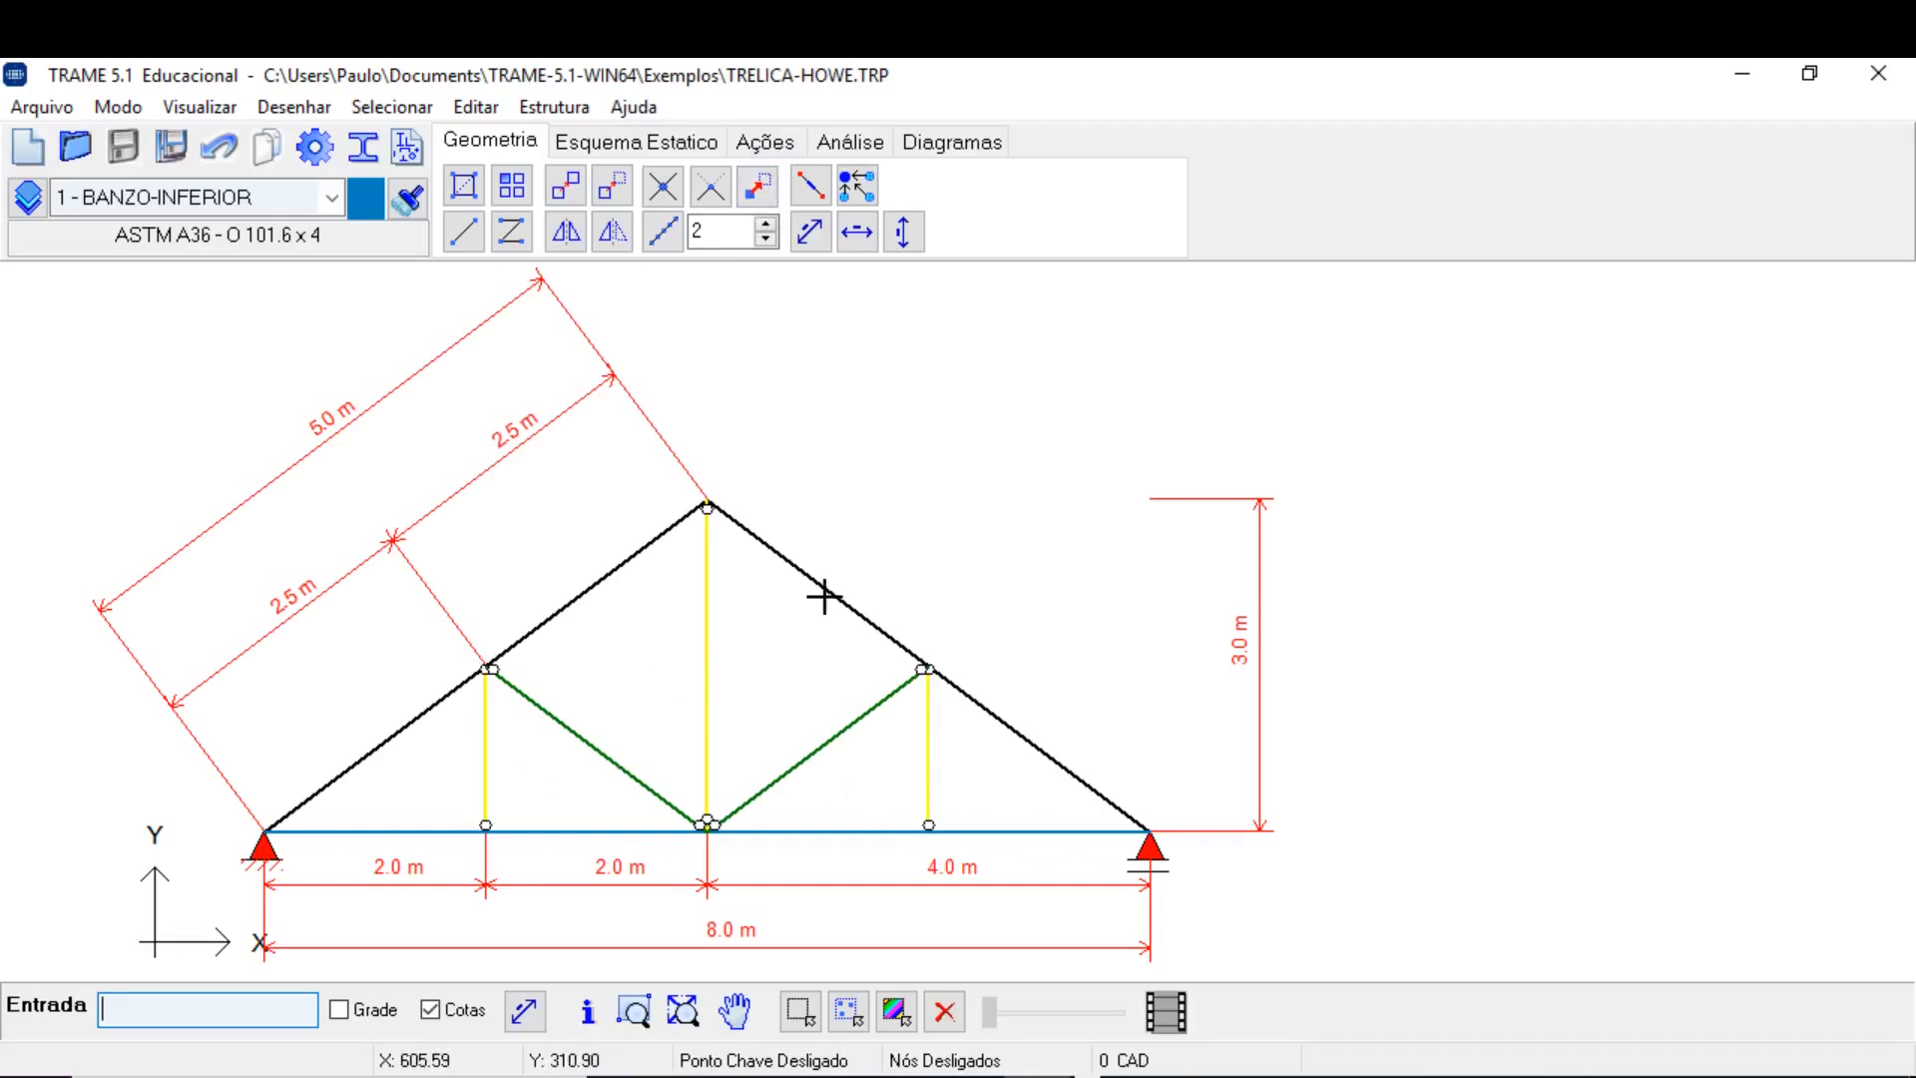
In the Opções dialog, try the 0.000 number format for Comprimentos and set it to 0.00.
left_click(557, 107)
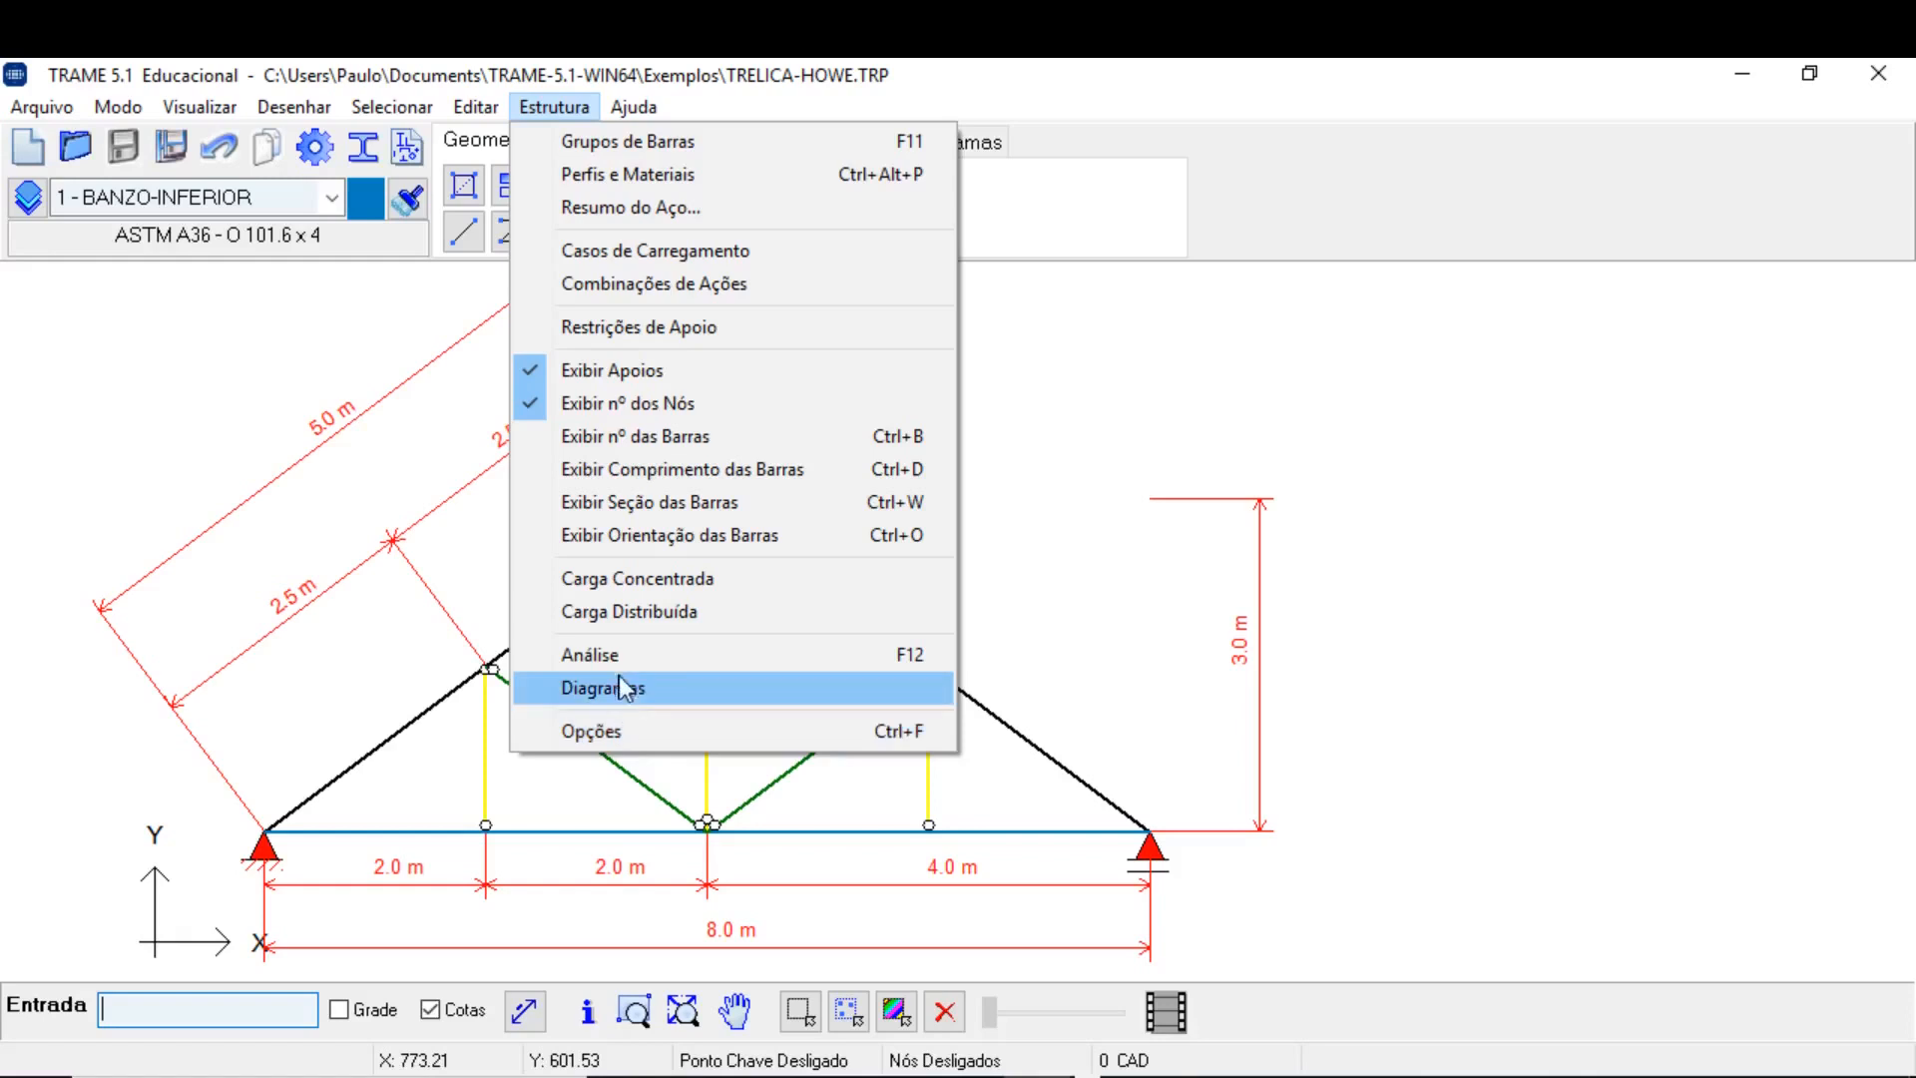
left_click(625, 729)
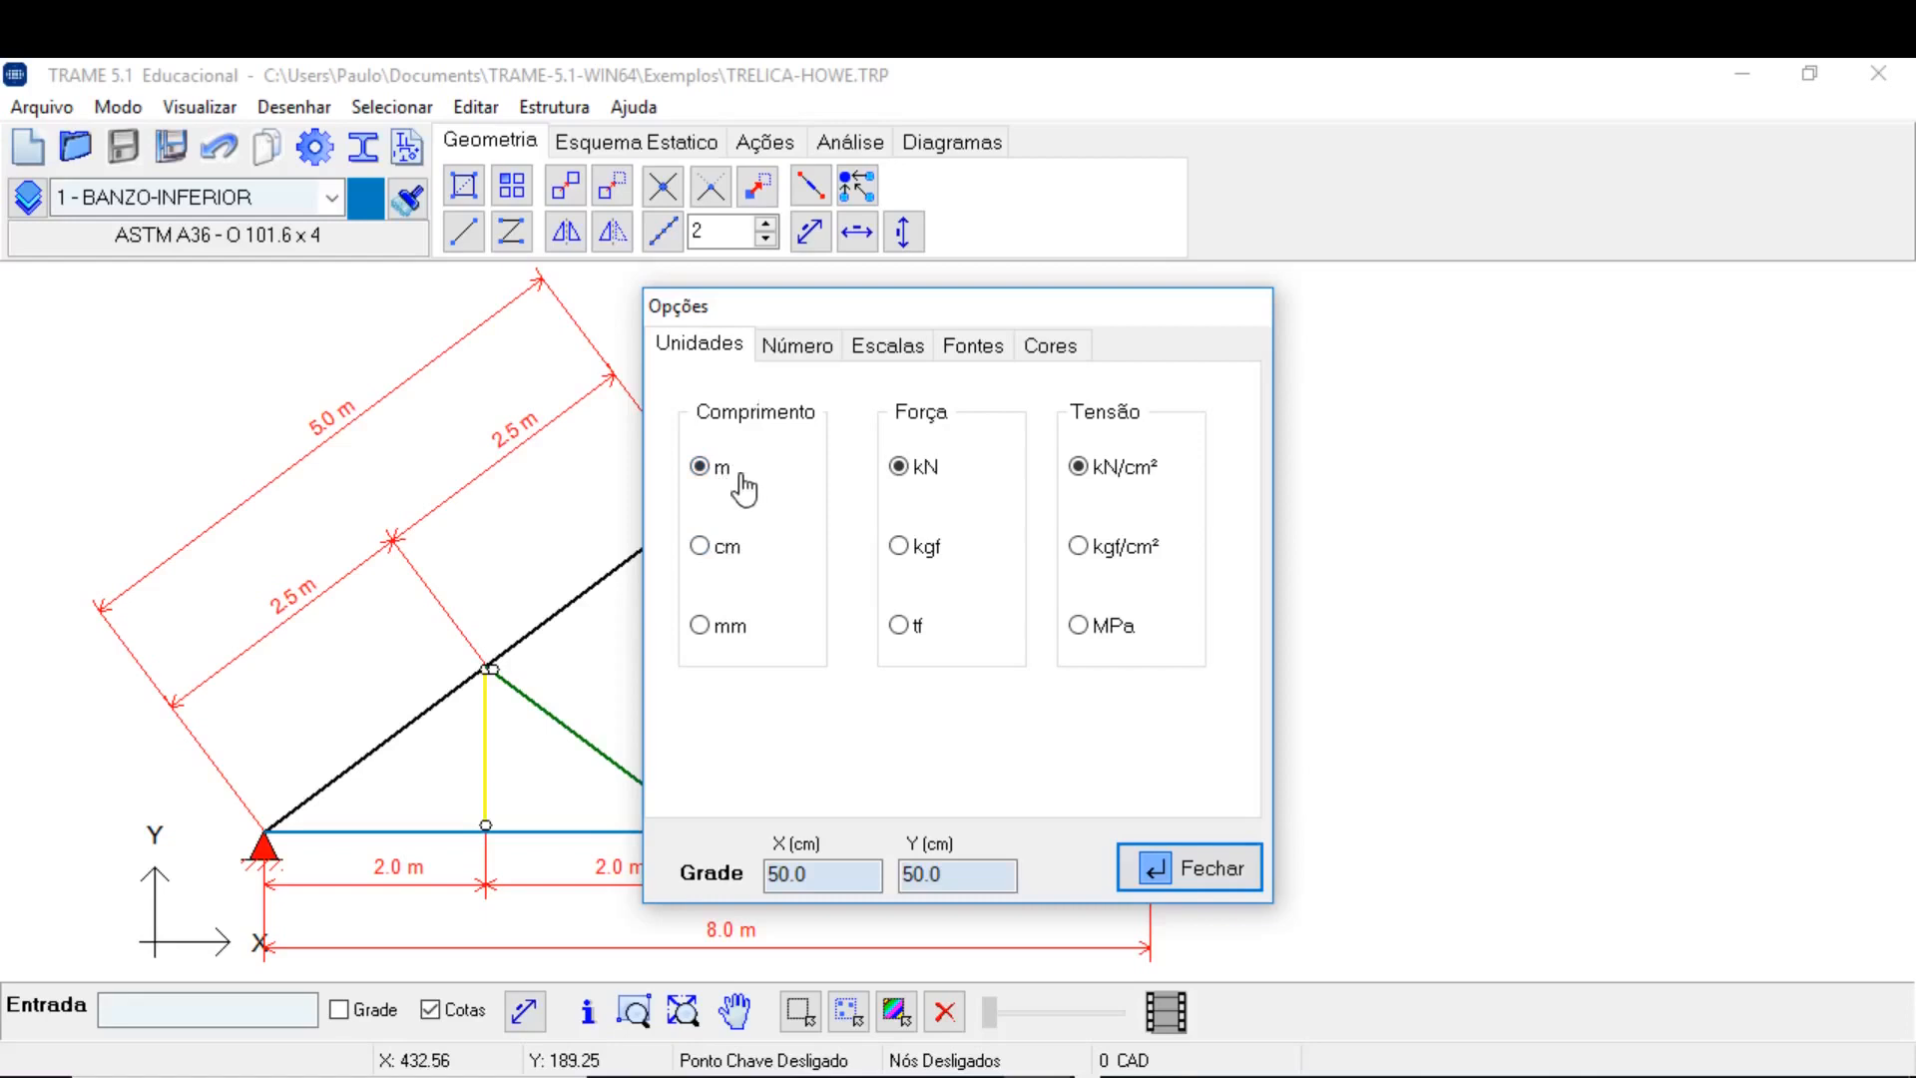
left_click(800, 349)
left_click(1135, 439)
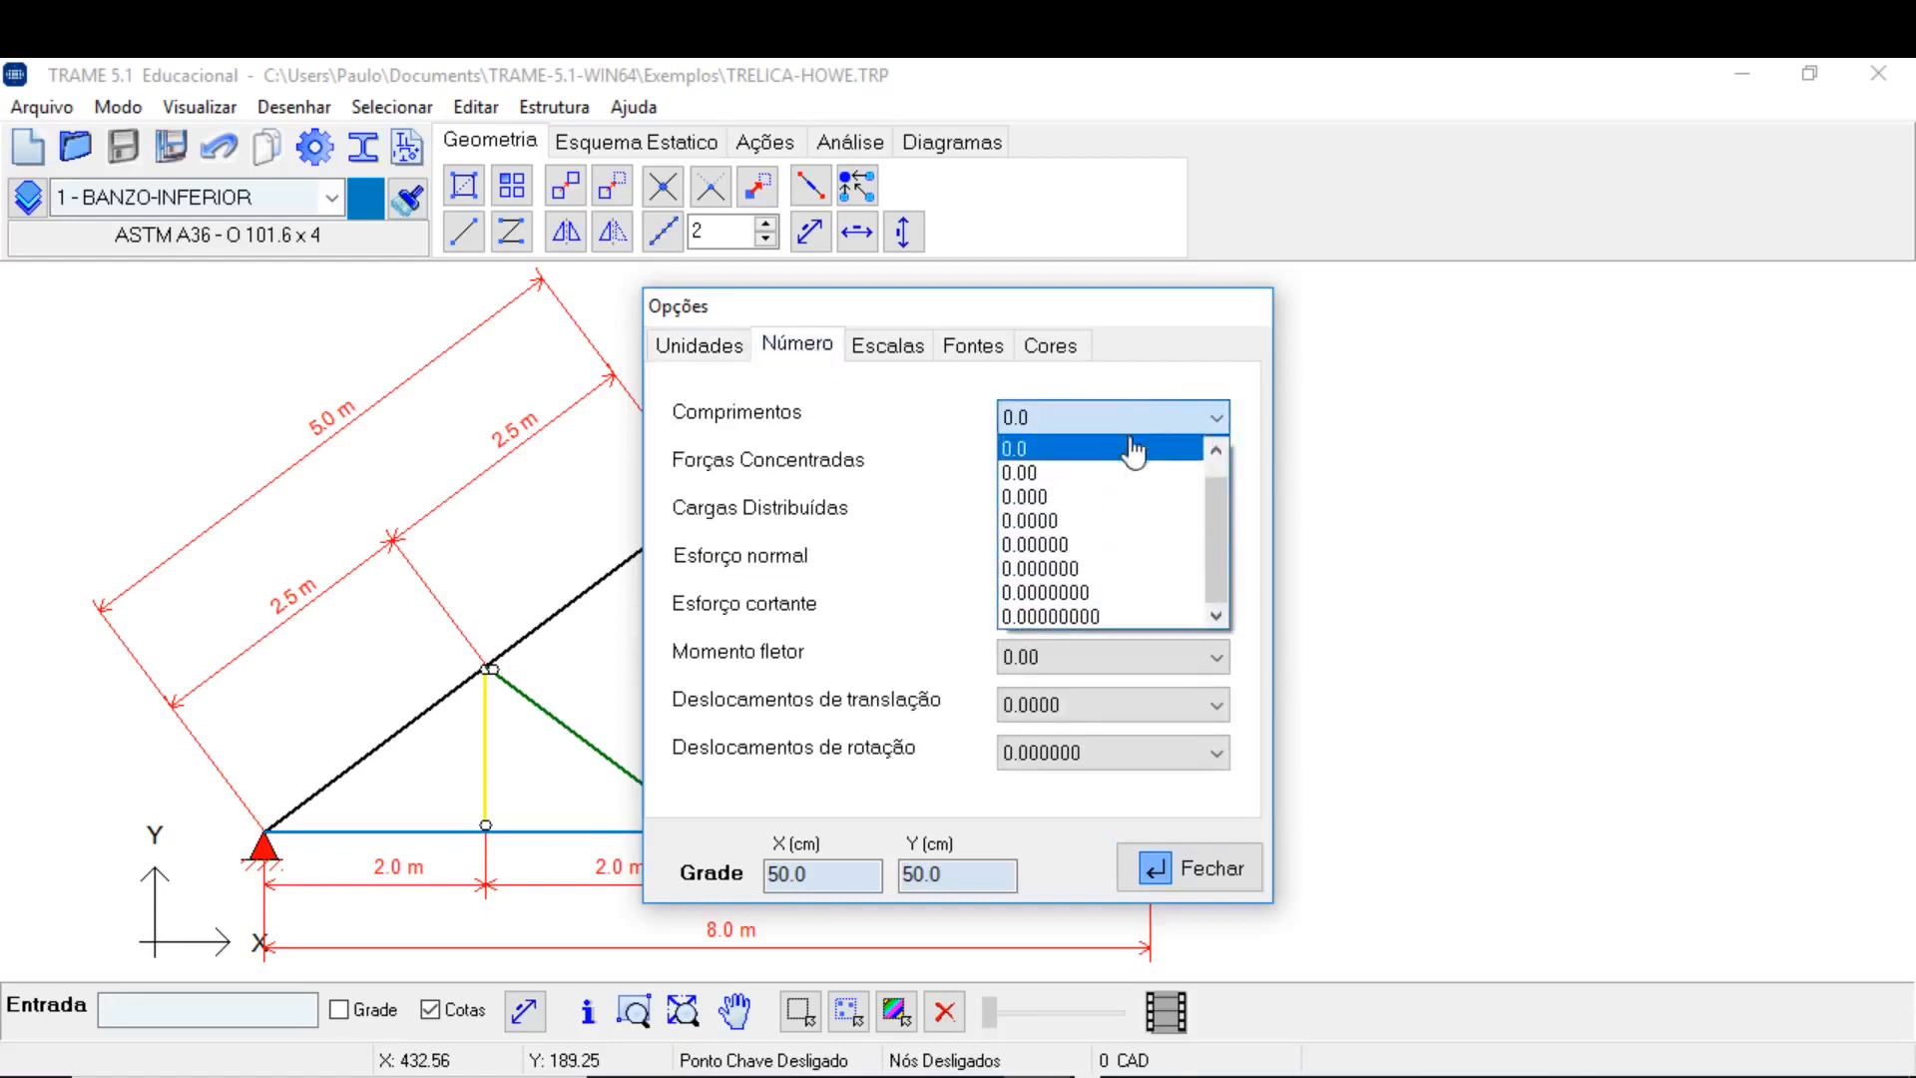
left_click(1117, 516)
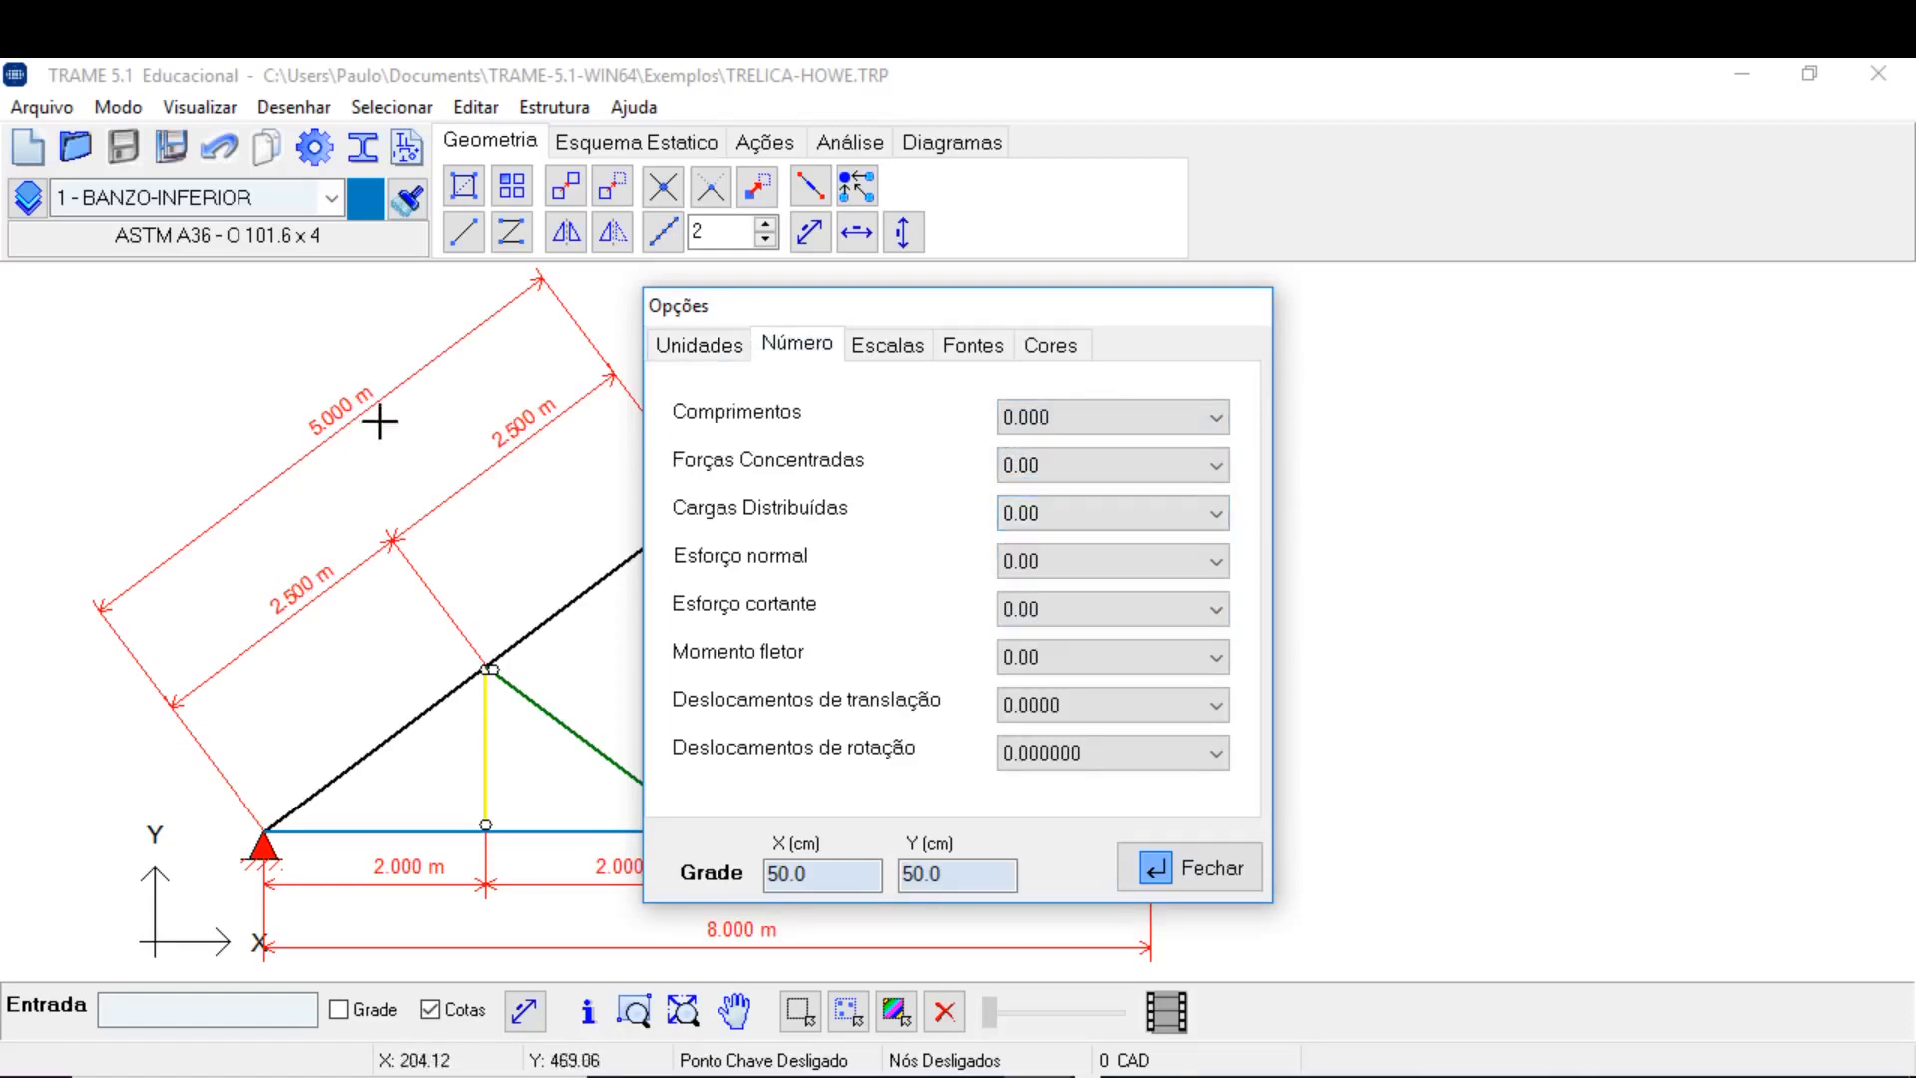
left_click(1125, 415)
left_click(1125, 473)
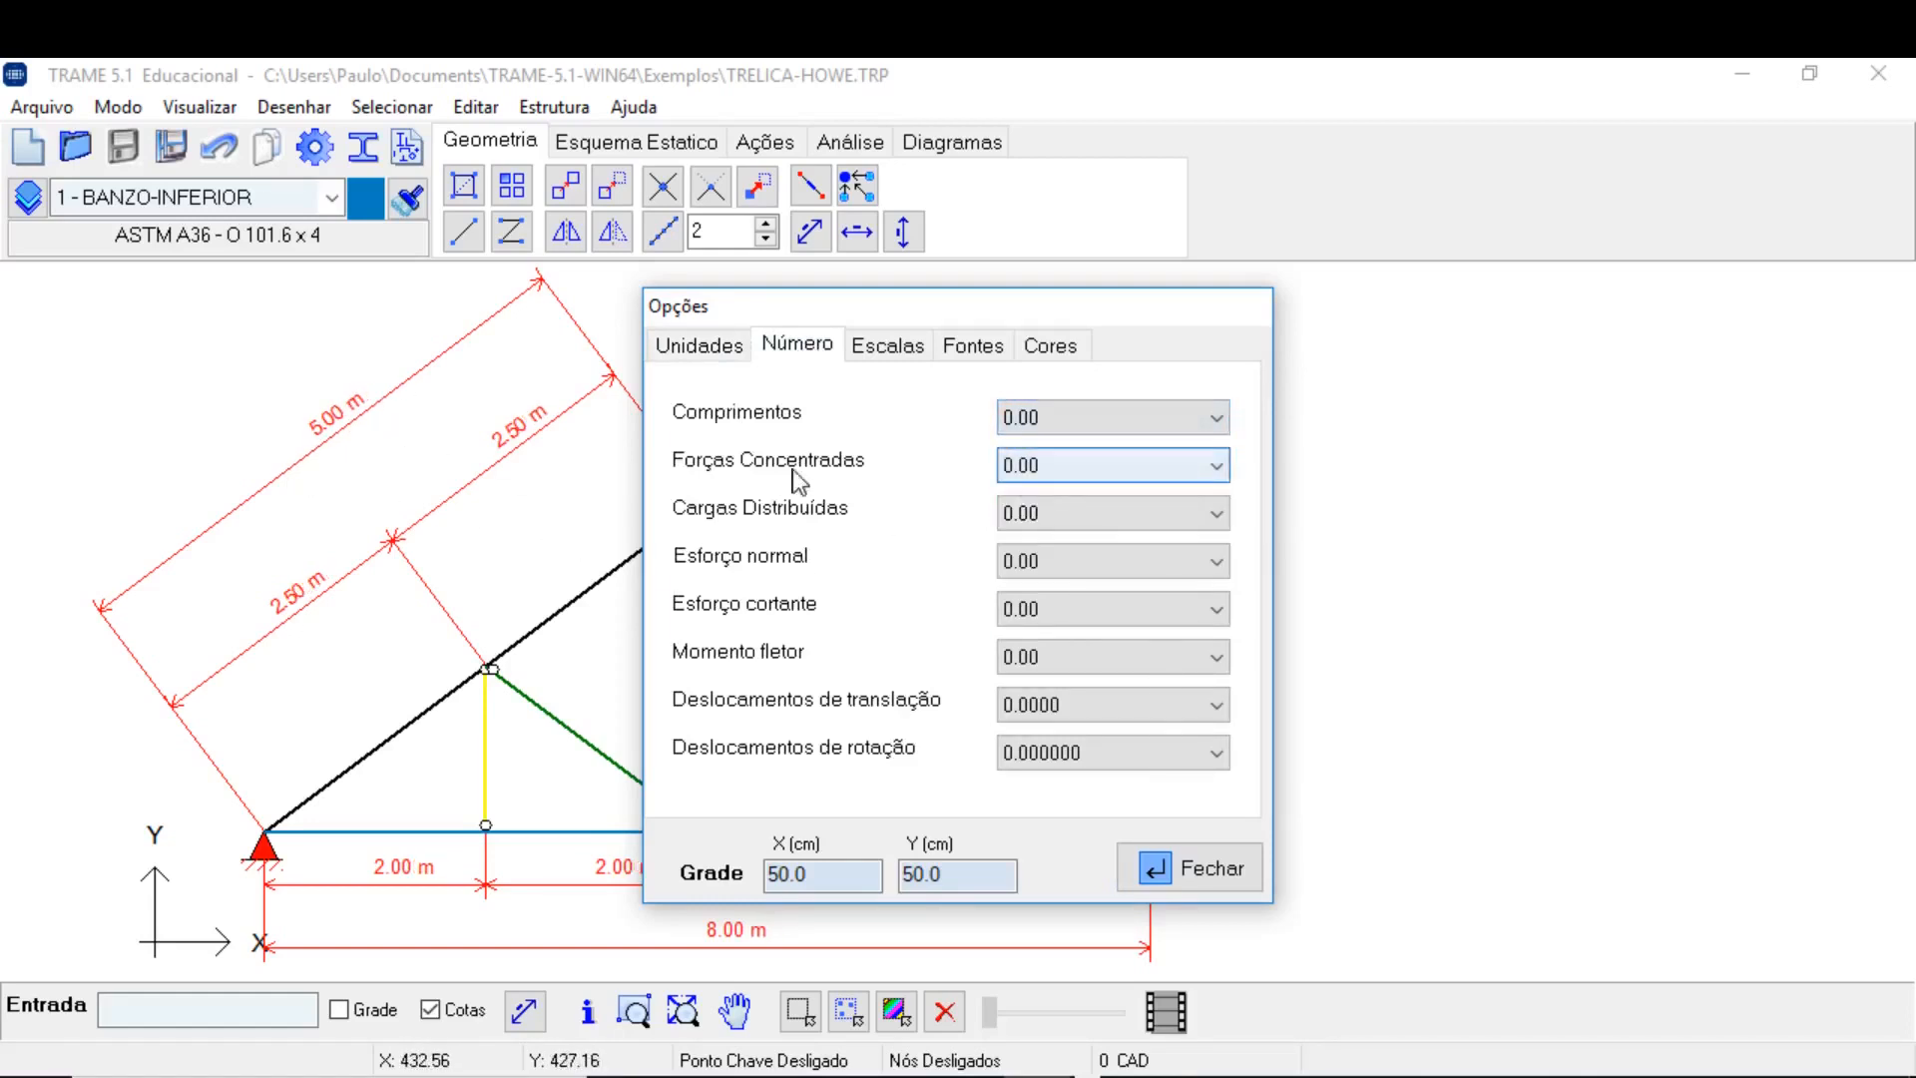
Turn on the drawing grid and set its X spacing to 100 cm in the Opções dialog.
left_click(339, 1009)
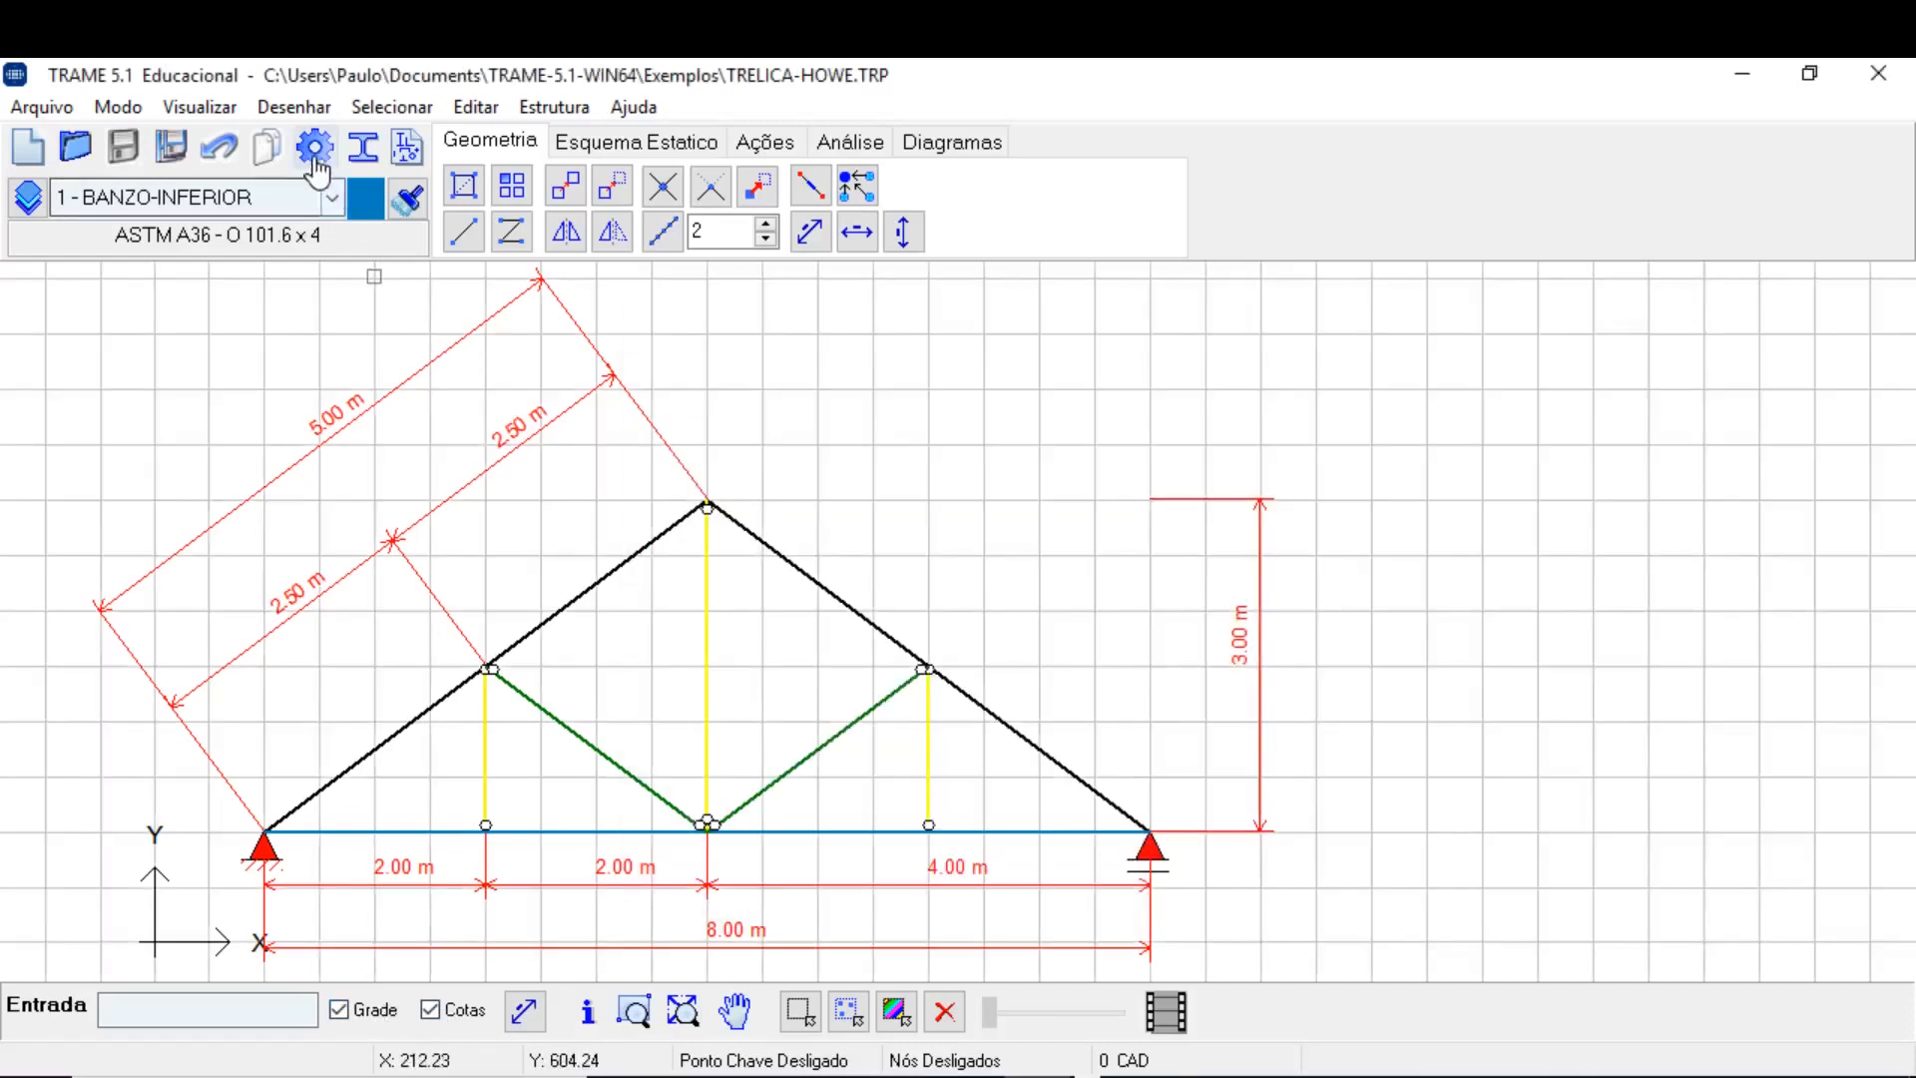
left_click(554, 107)
mouse_move(391, 107)
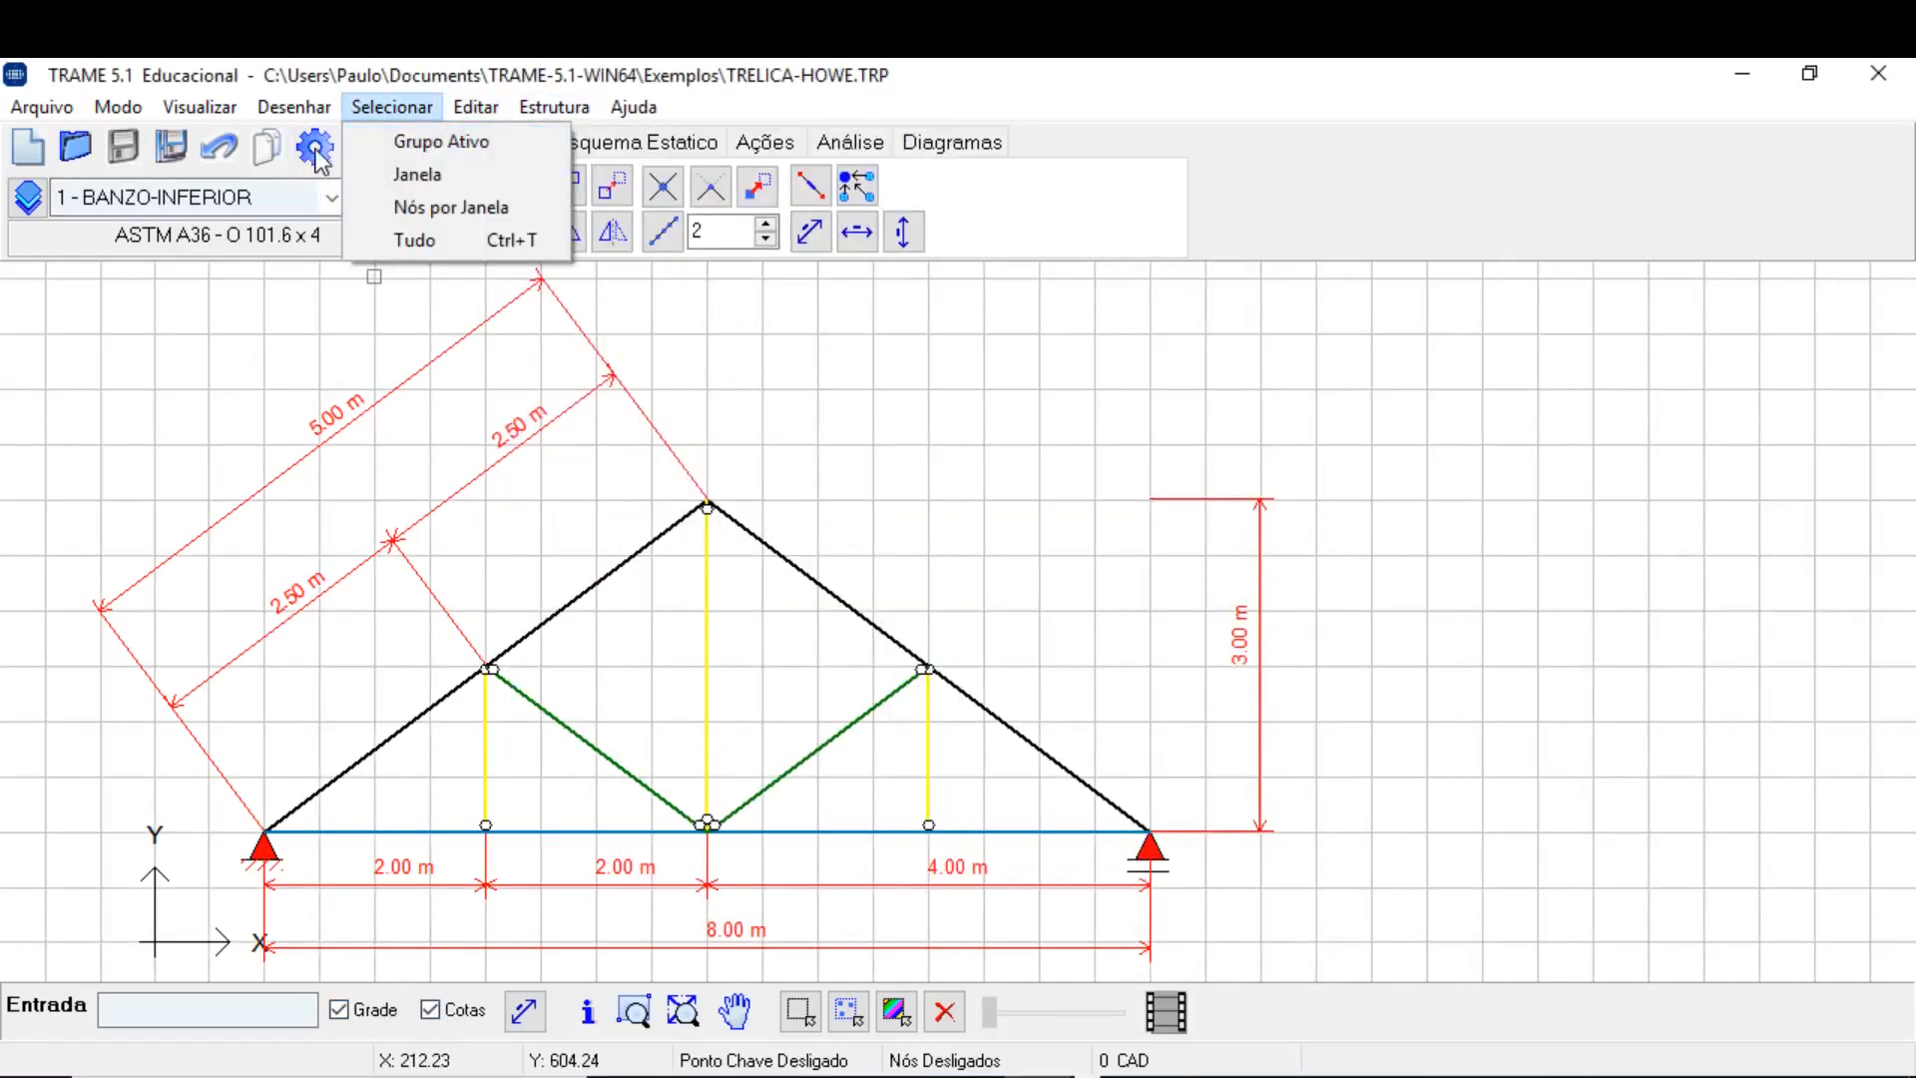
left_click(315, 152)
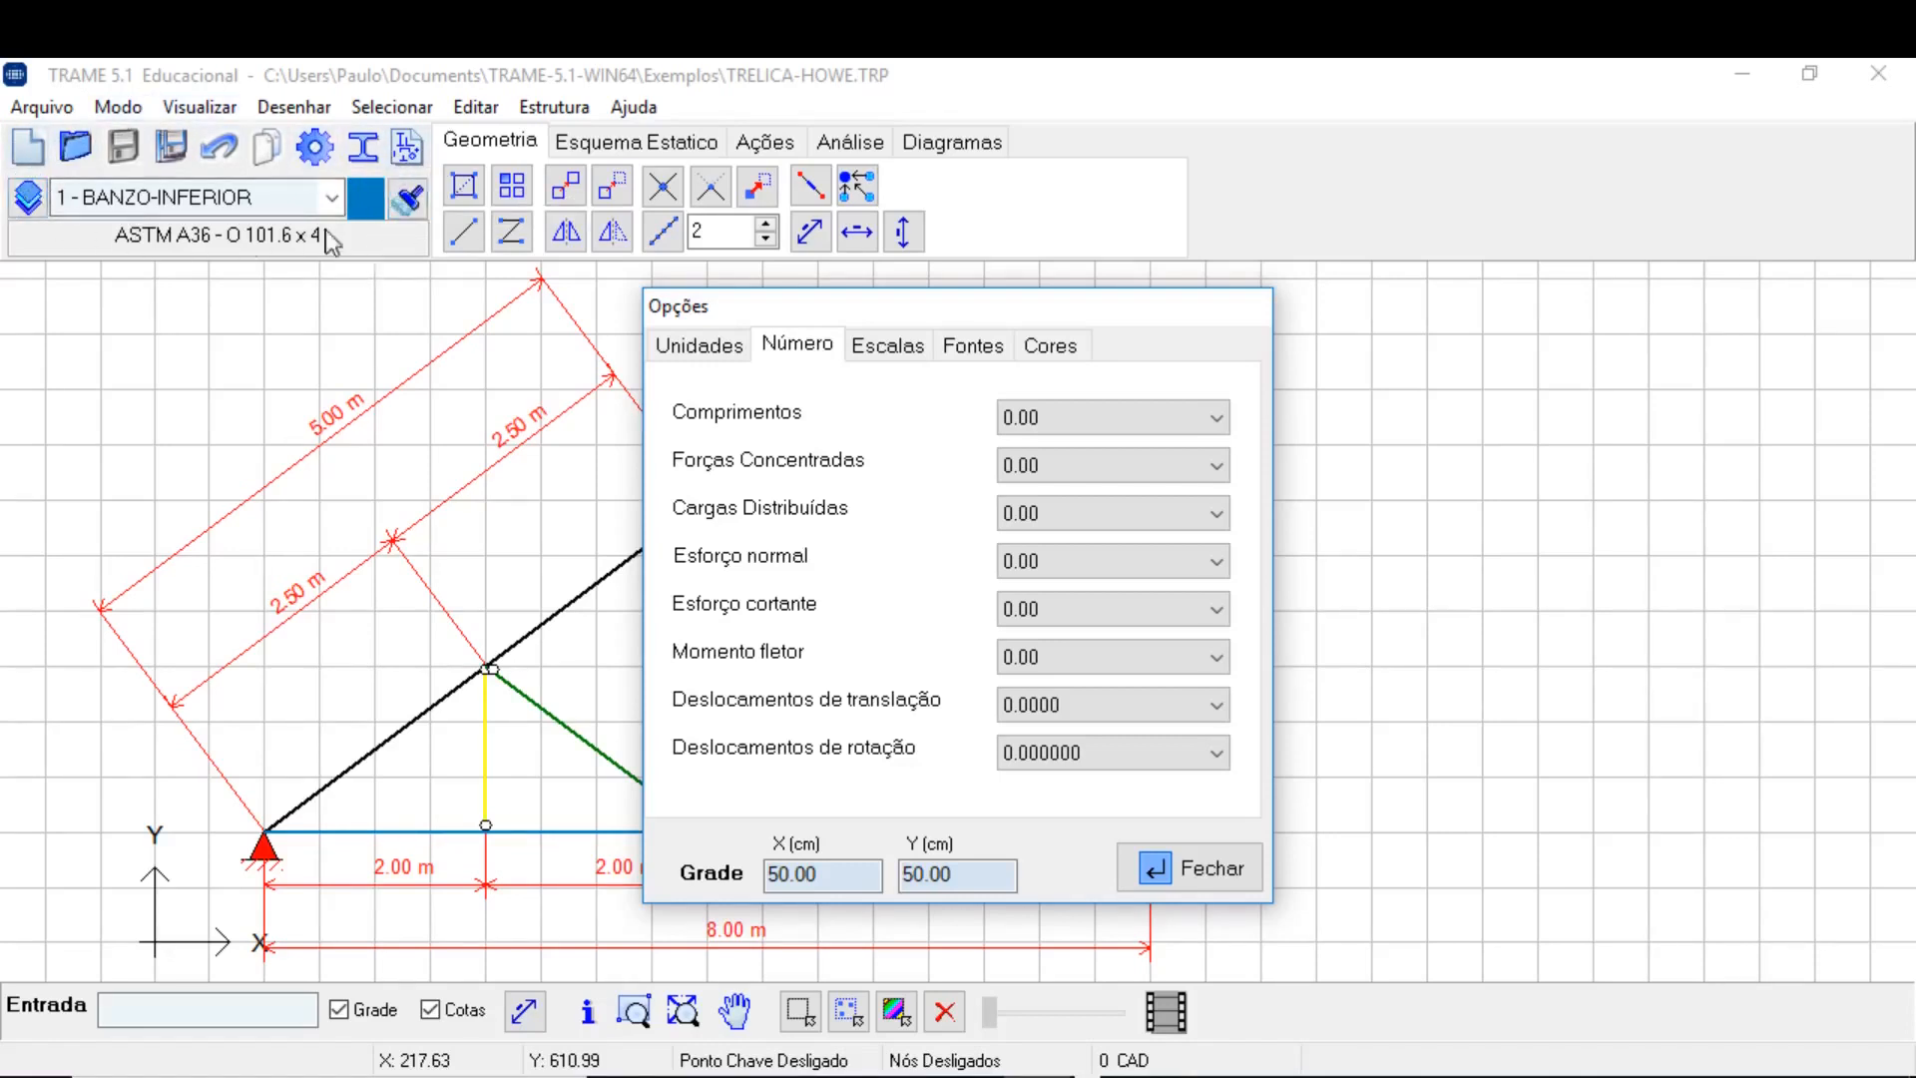
left_click_drag(812, 302, 753, 313)
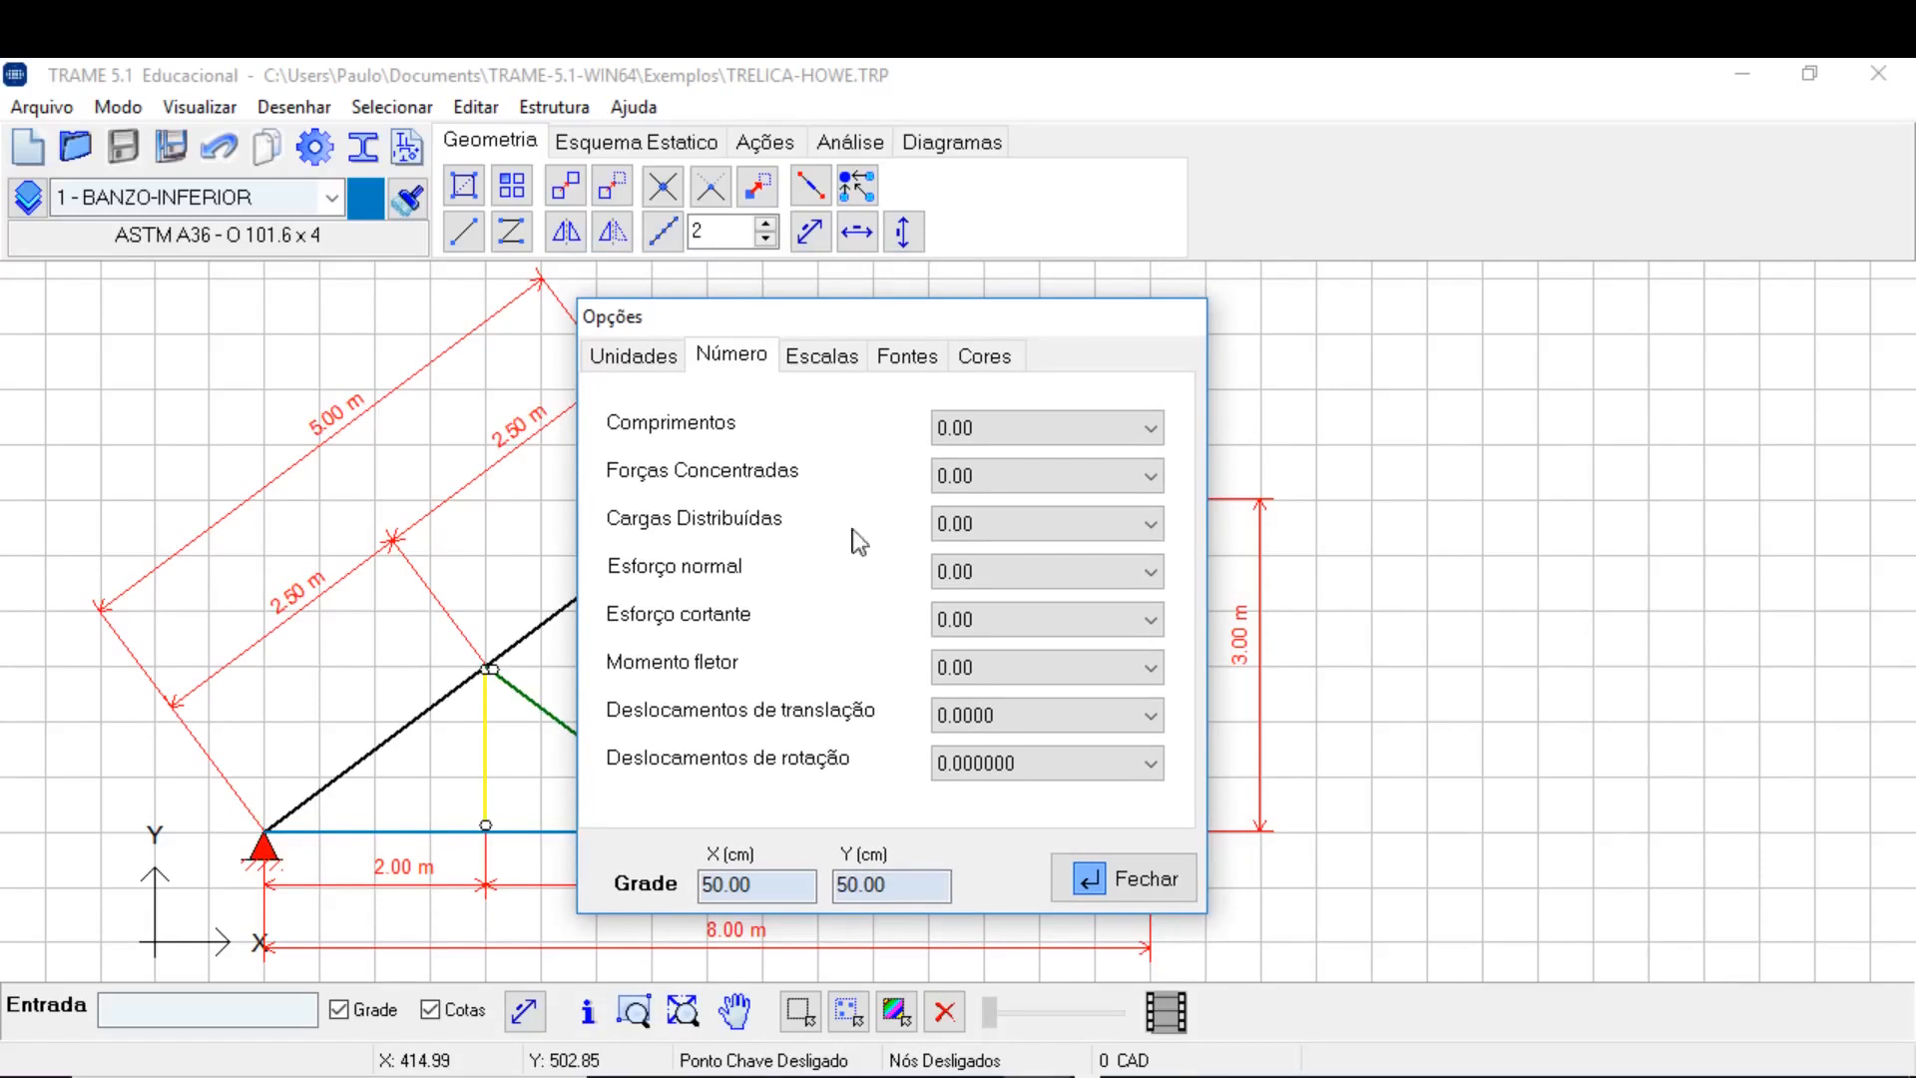
left_click_drag(774, 884, 676, 890)
type("100")
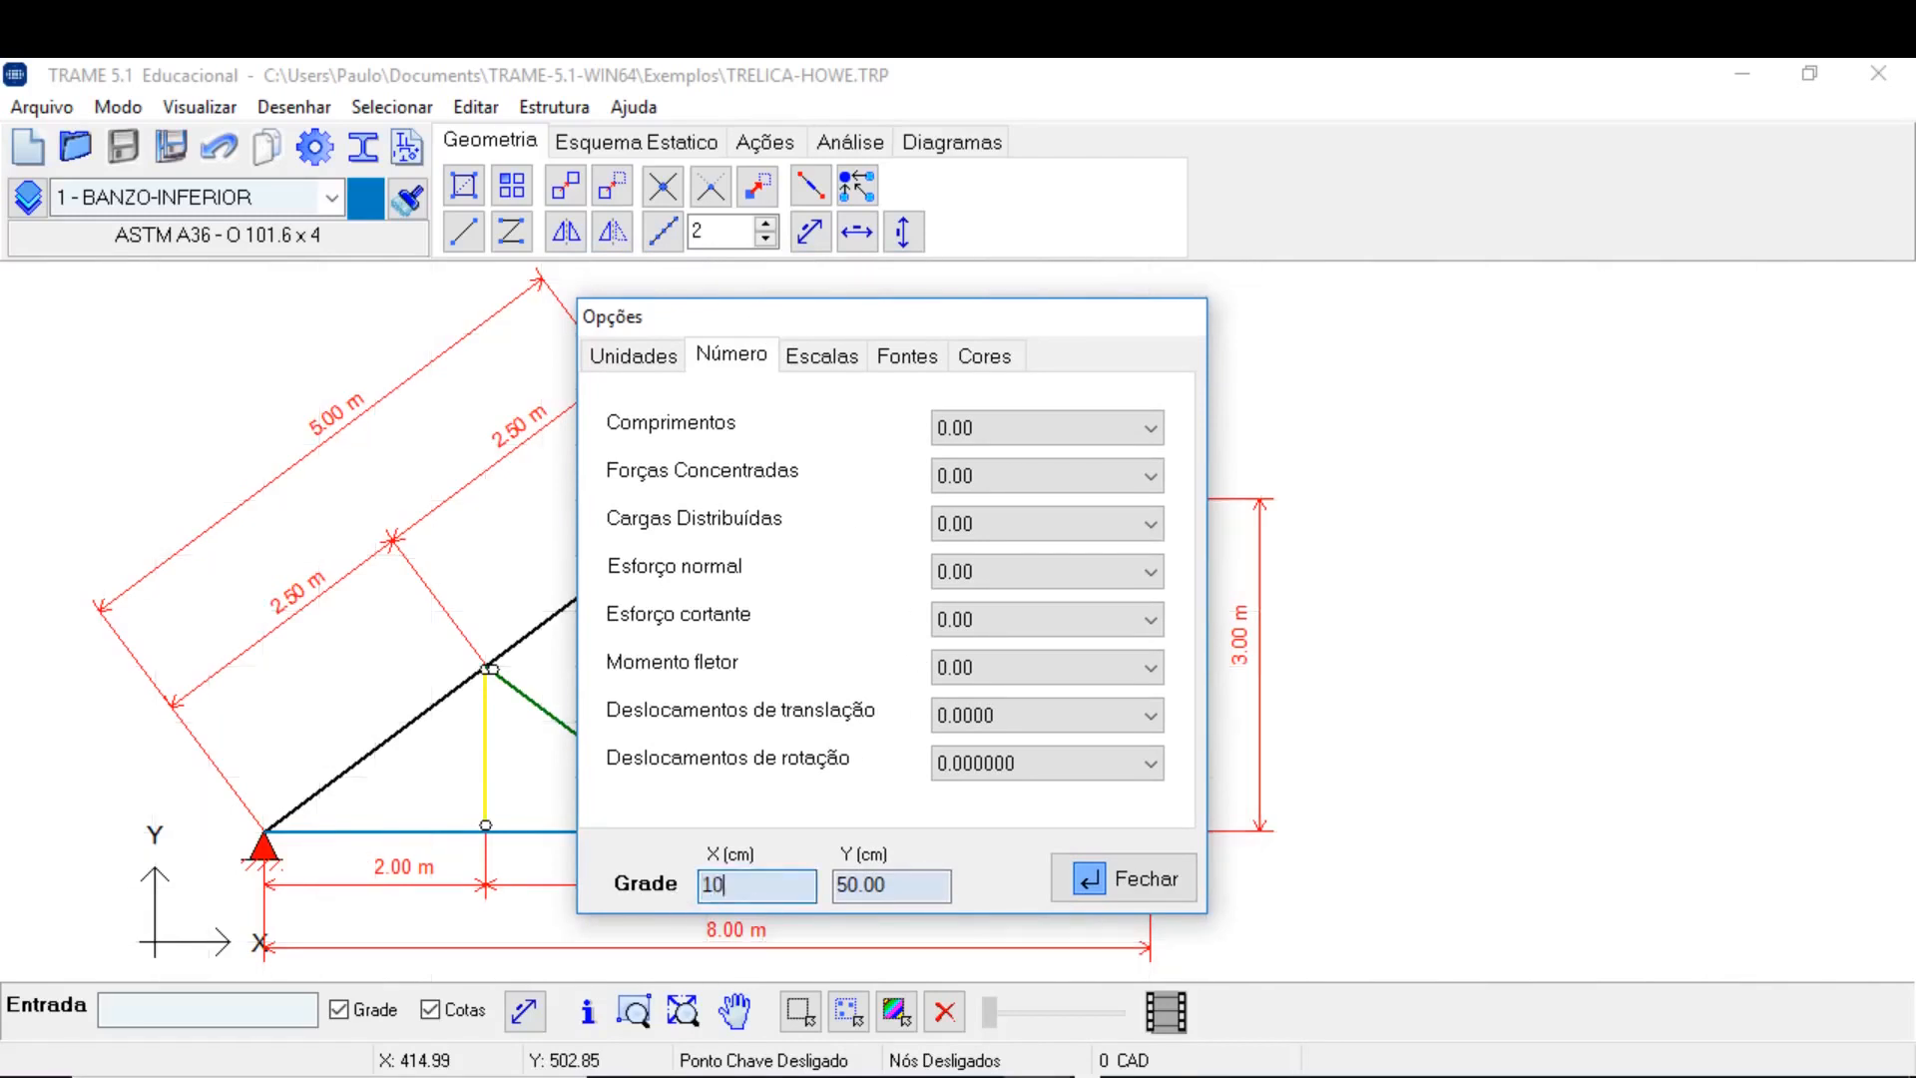
left_click(1151, 887)
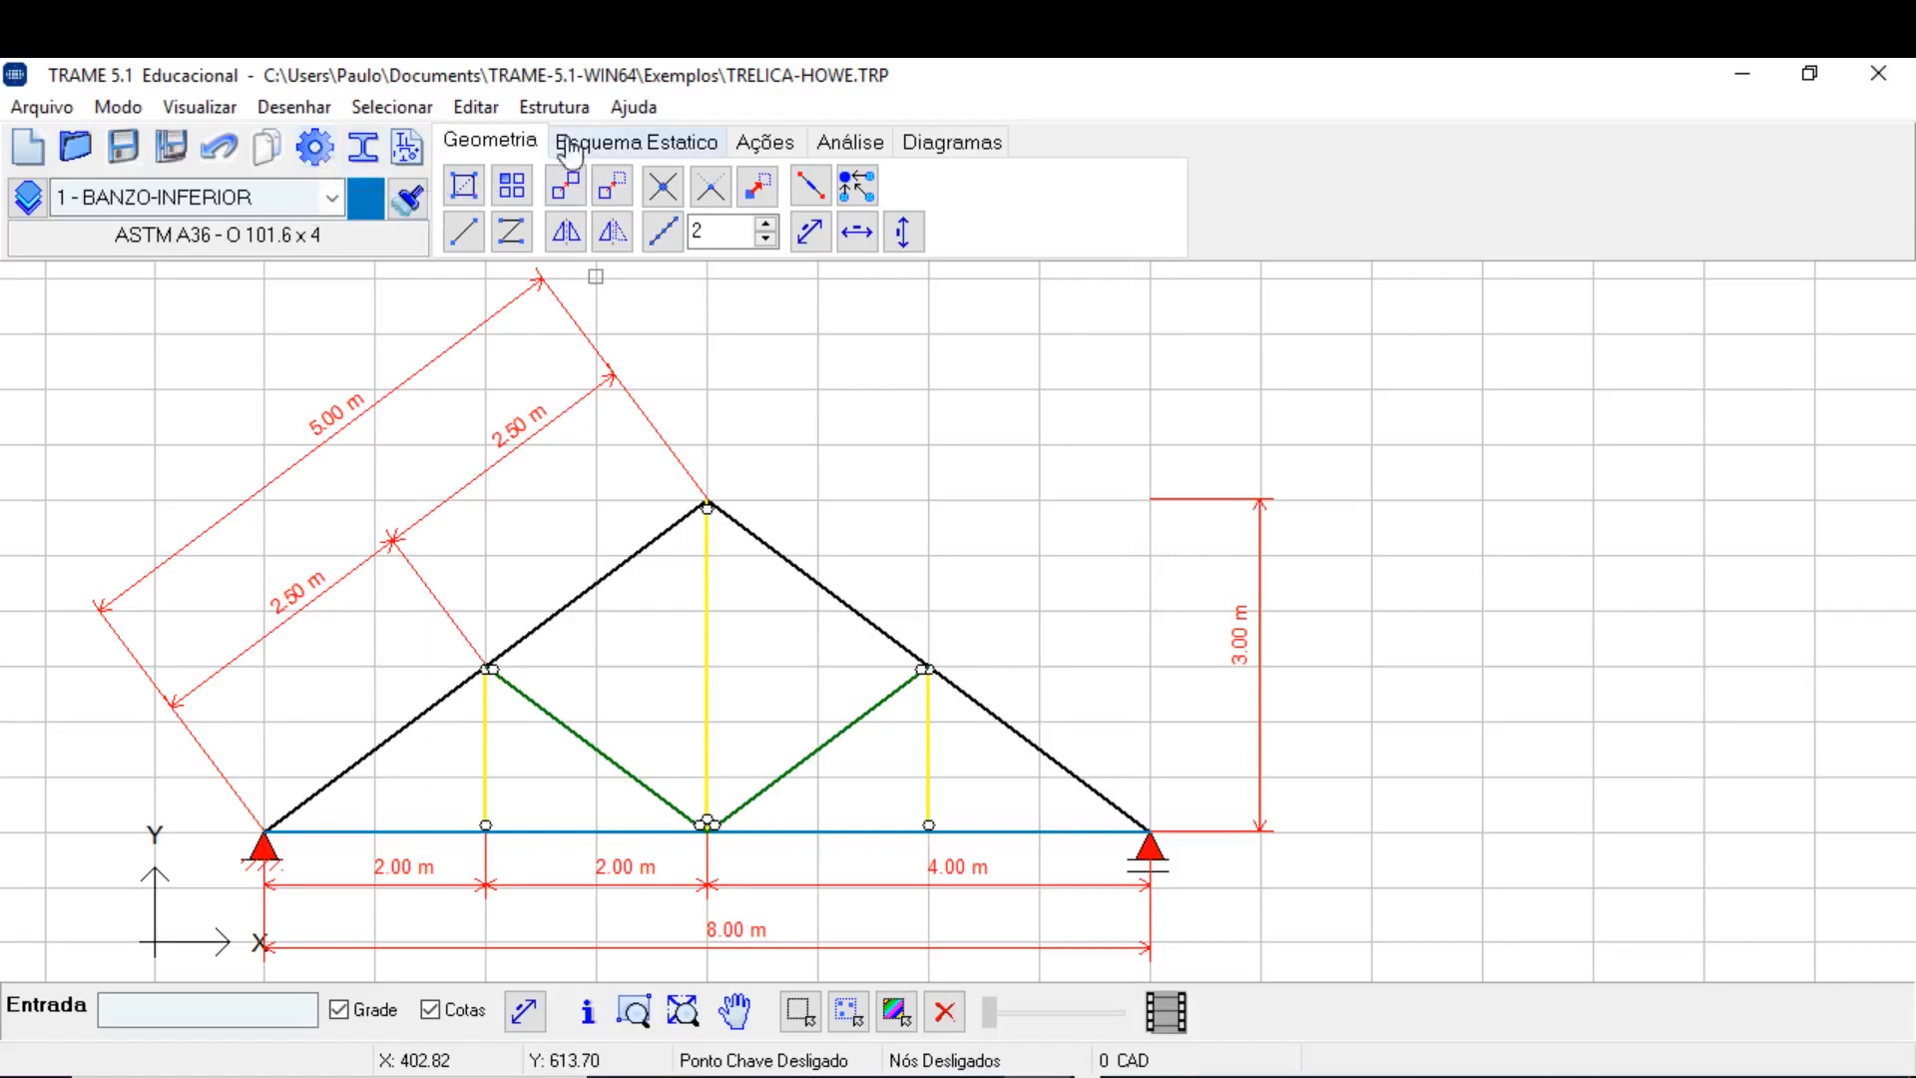
Open the Opções dialog and examine its number format, scale, font and color settings.
left_click(554, 107)
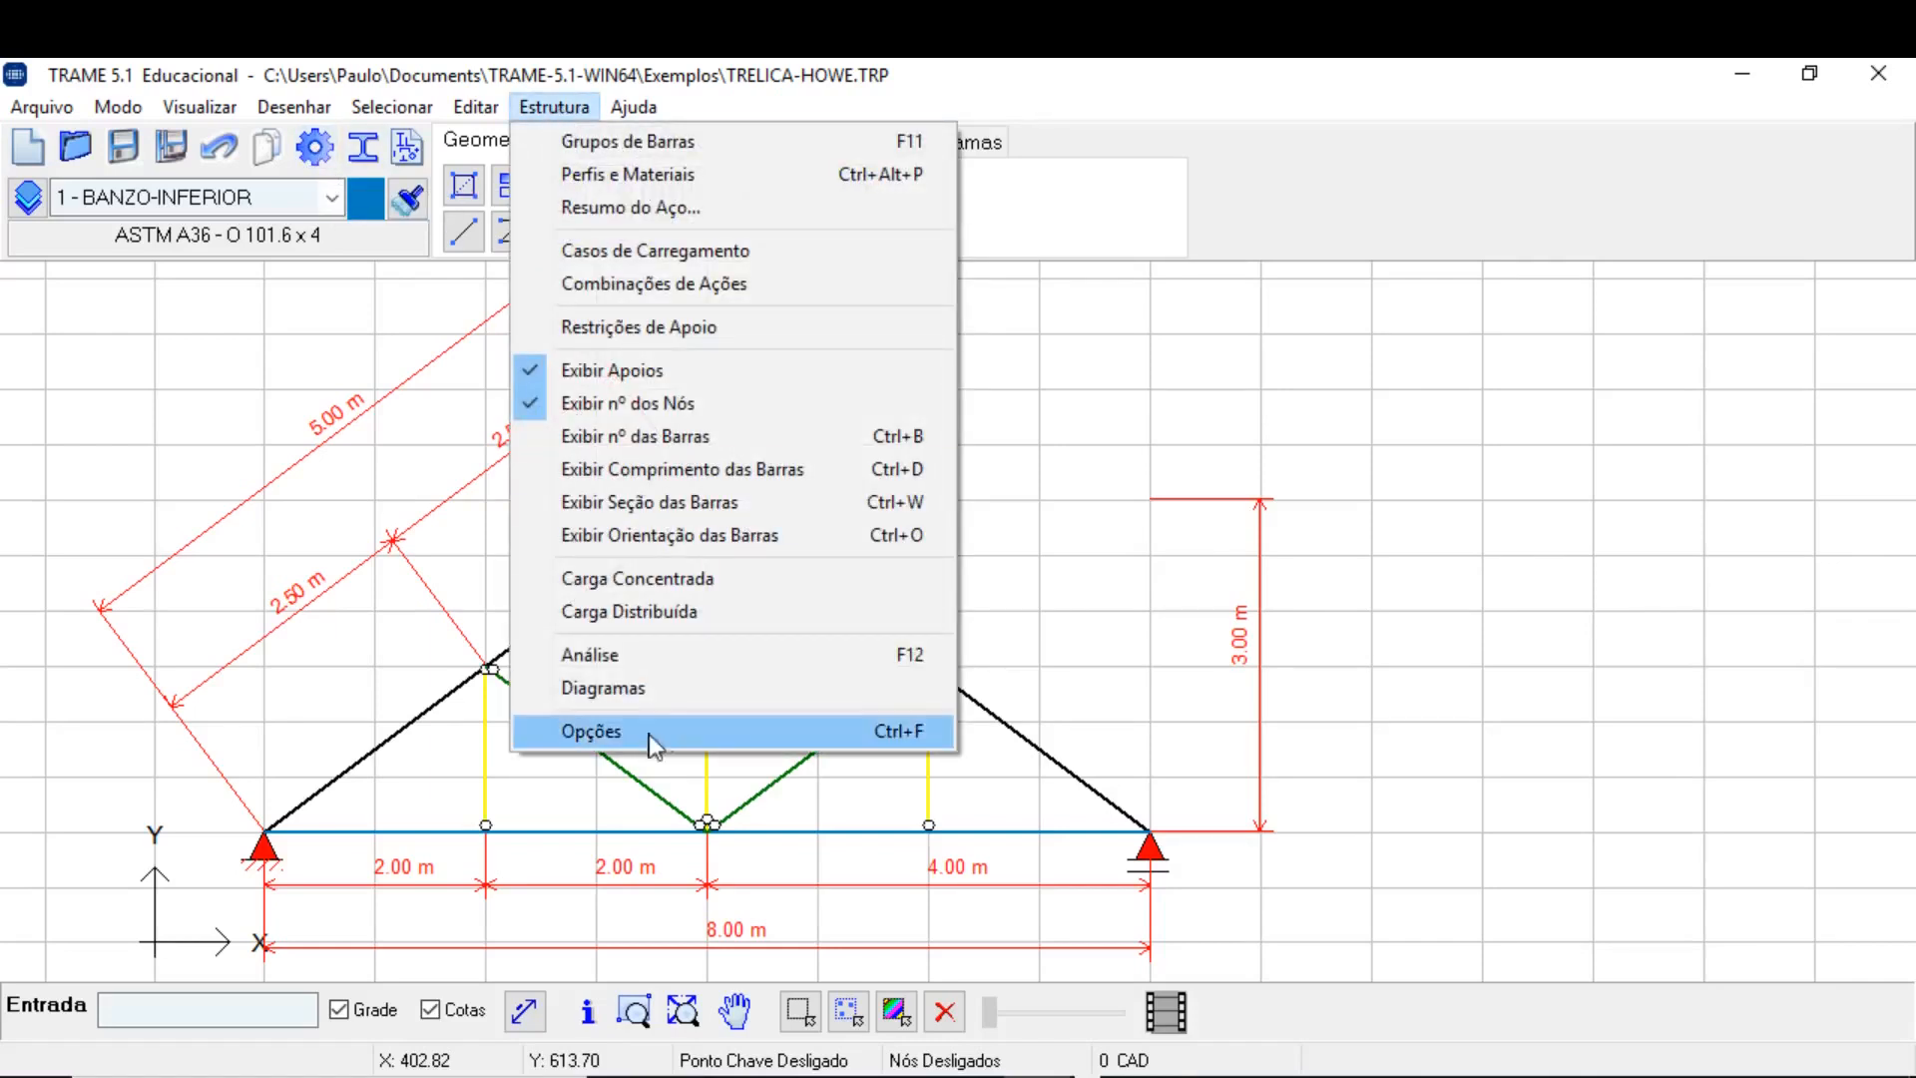
left_click(986, 673)
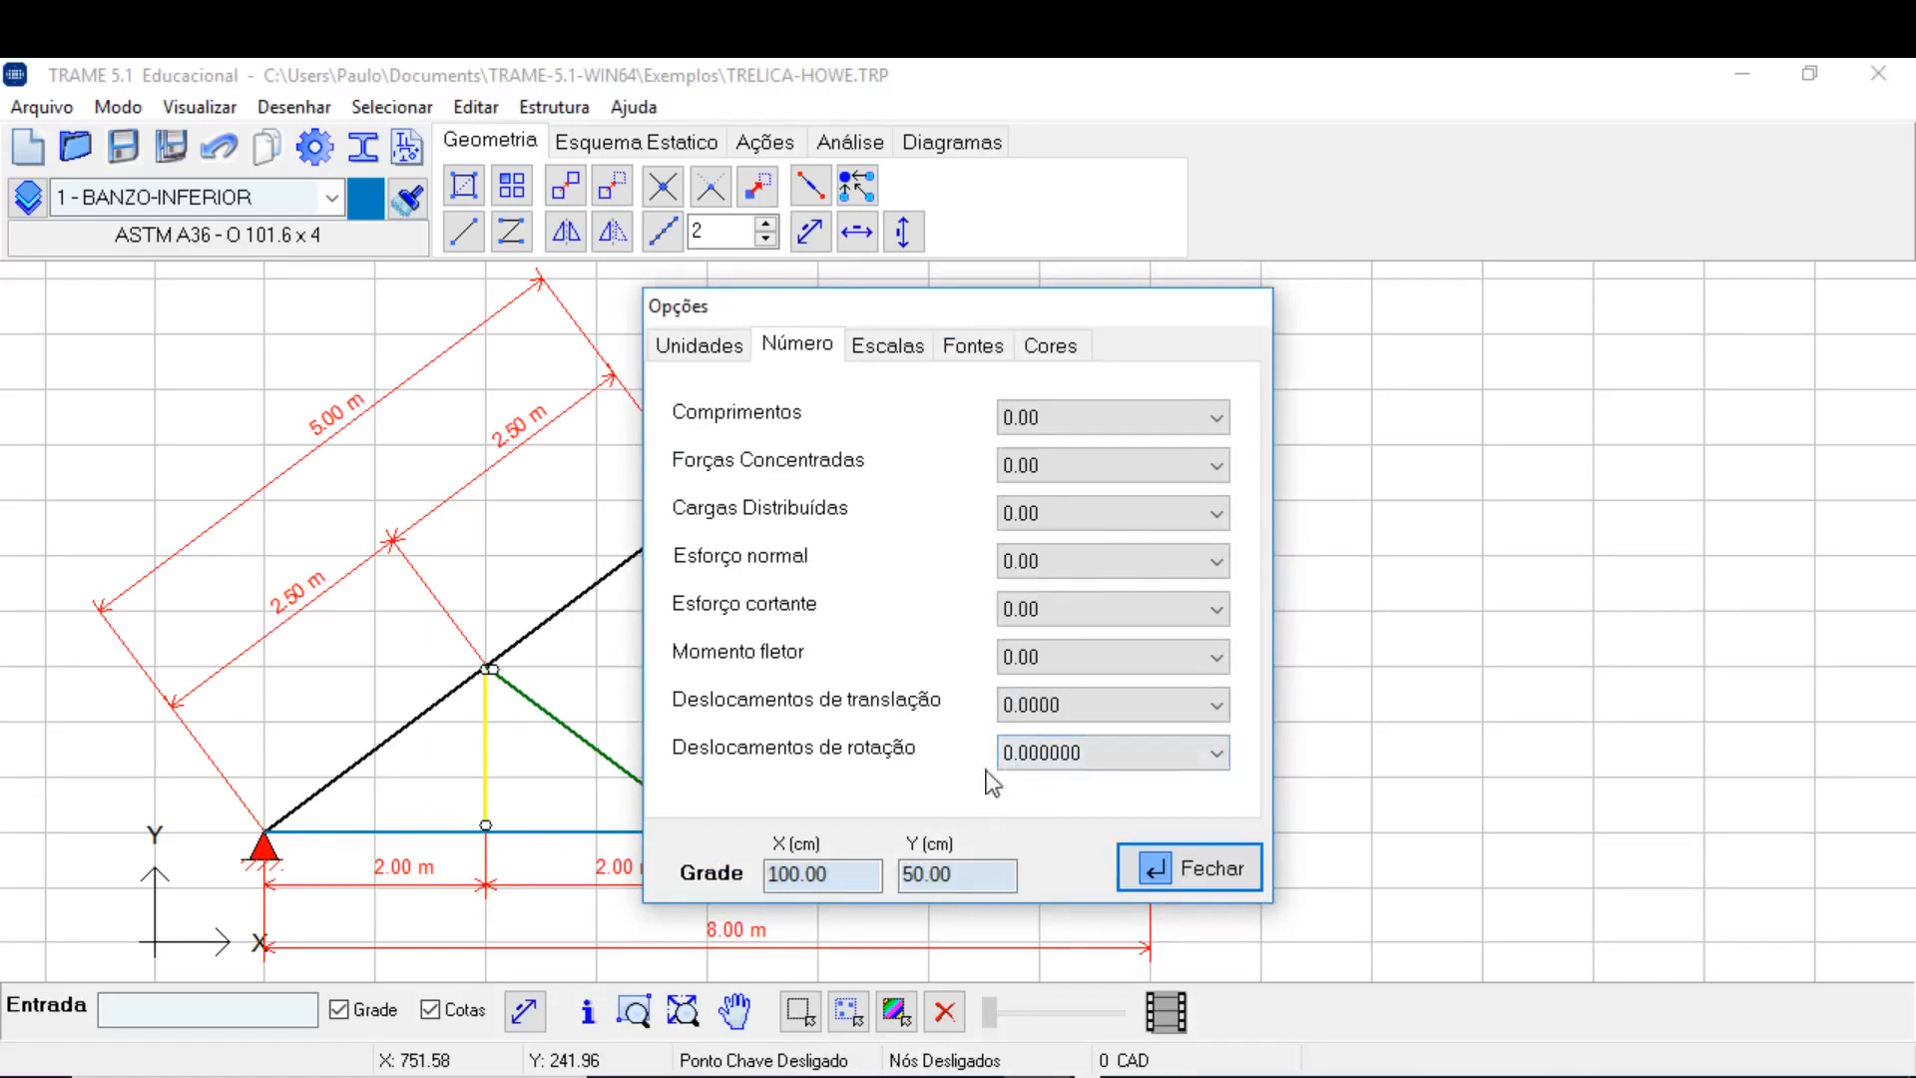
left_click_drag(855, 312, 750, 311)
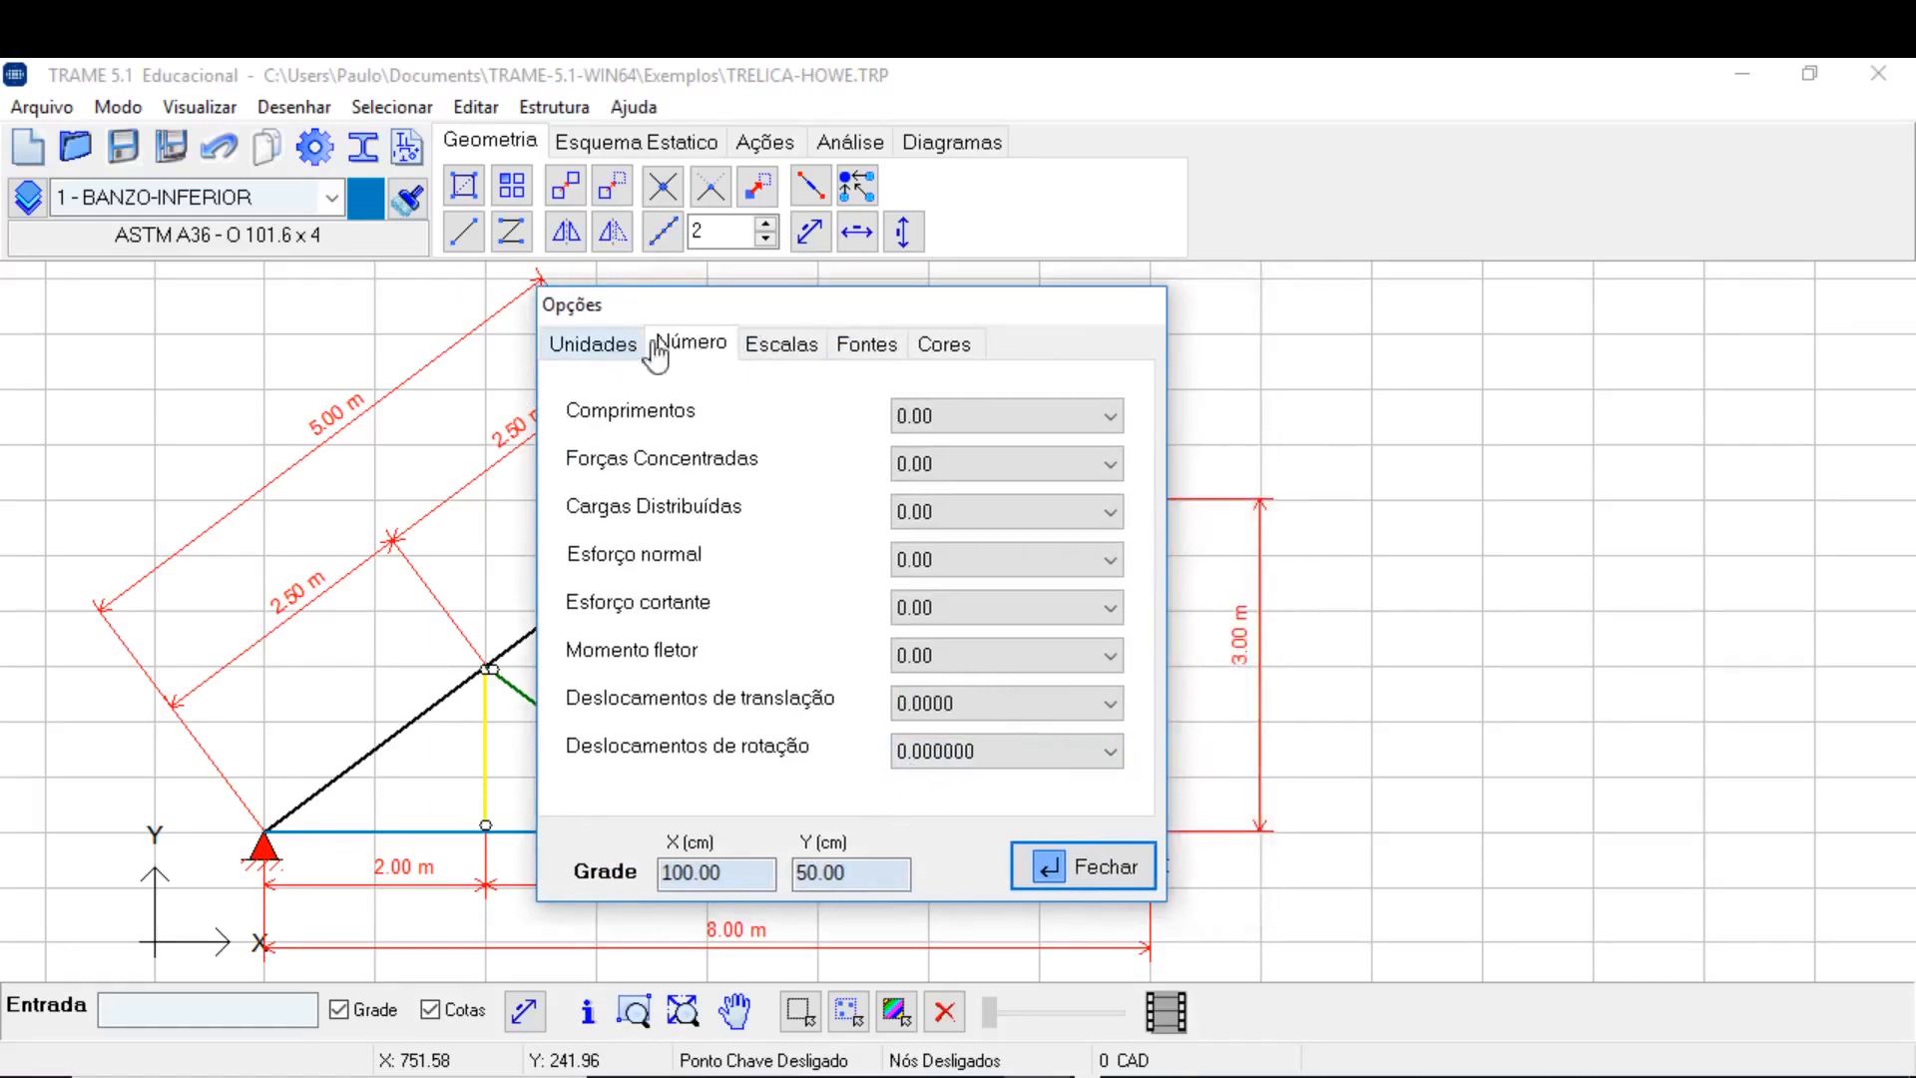
left_click(768, 345)
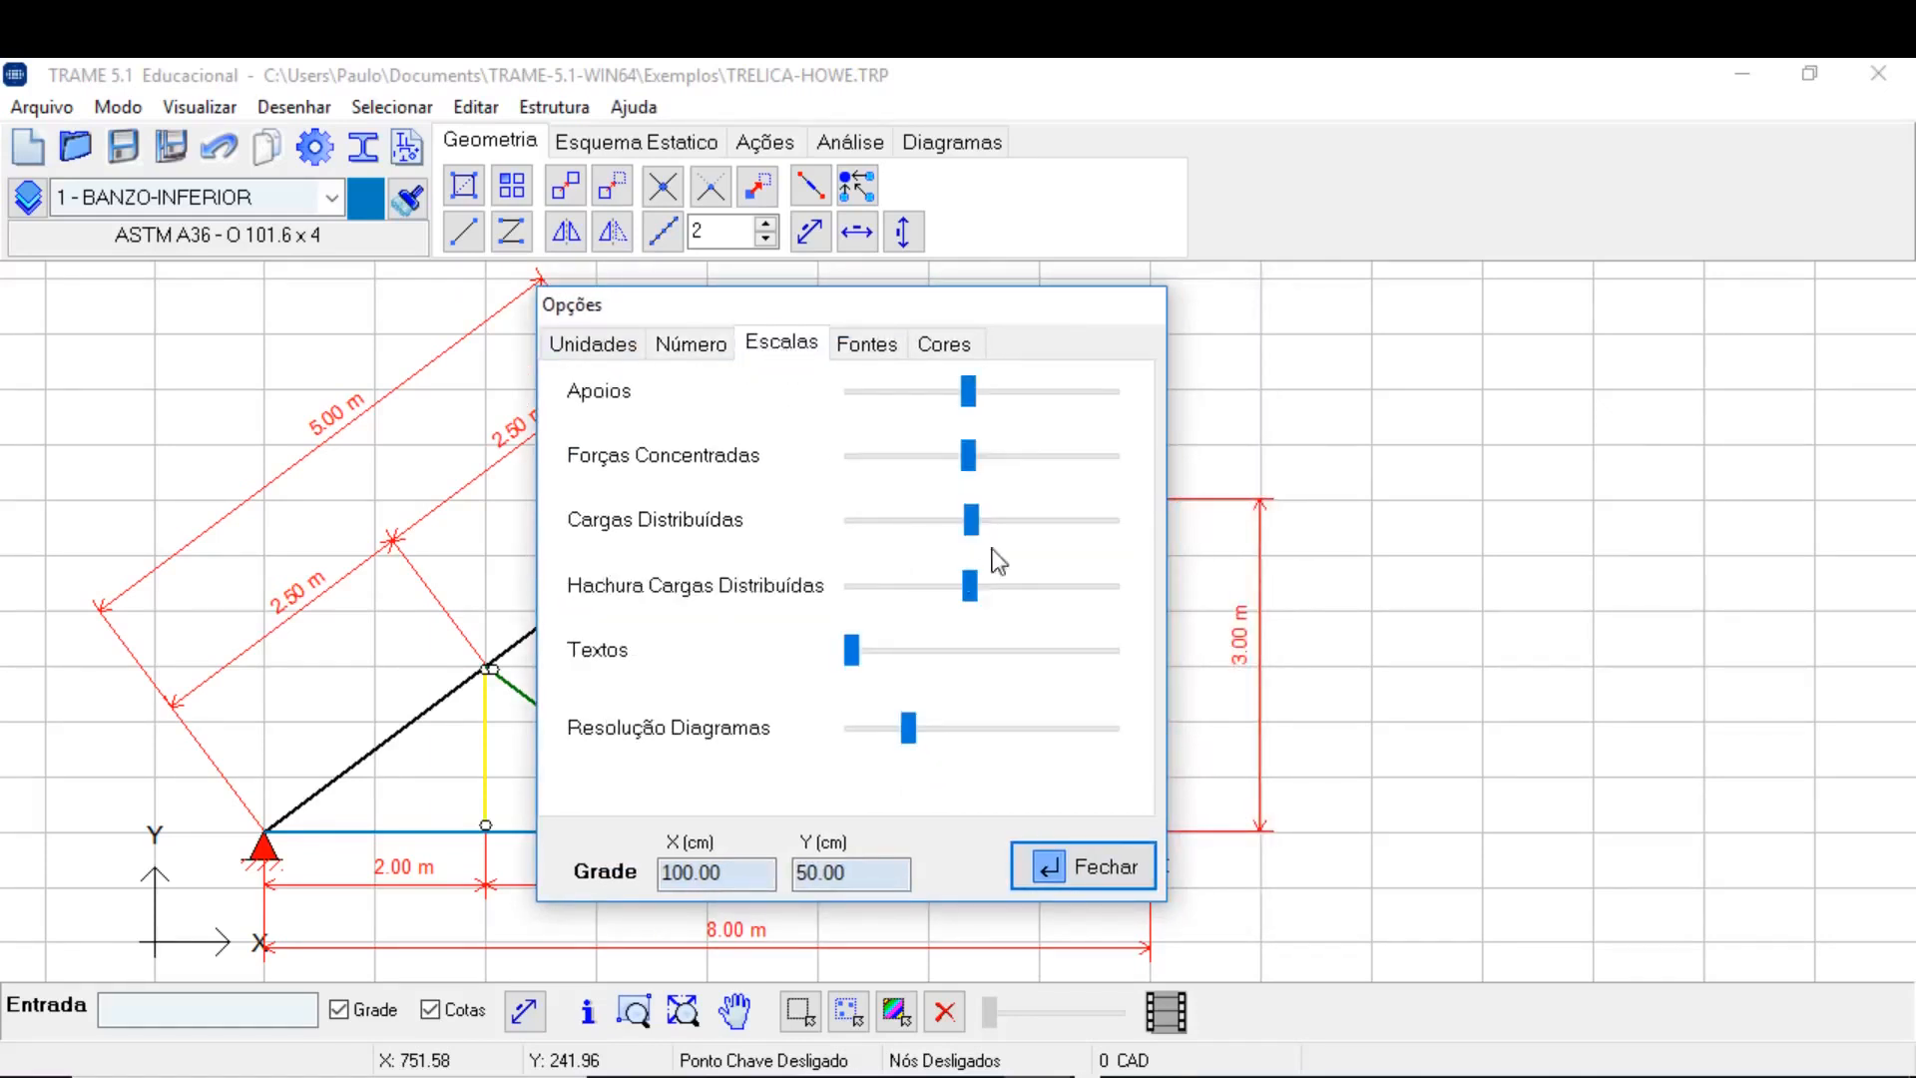
mouse_move(970, 393)
left_mouse_down()
mouse_move(1082, 406)
mouse_move(975, 406)
left_mouse_up()
left_click(869, 347)
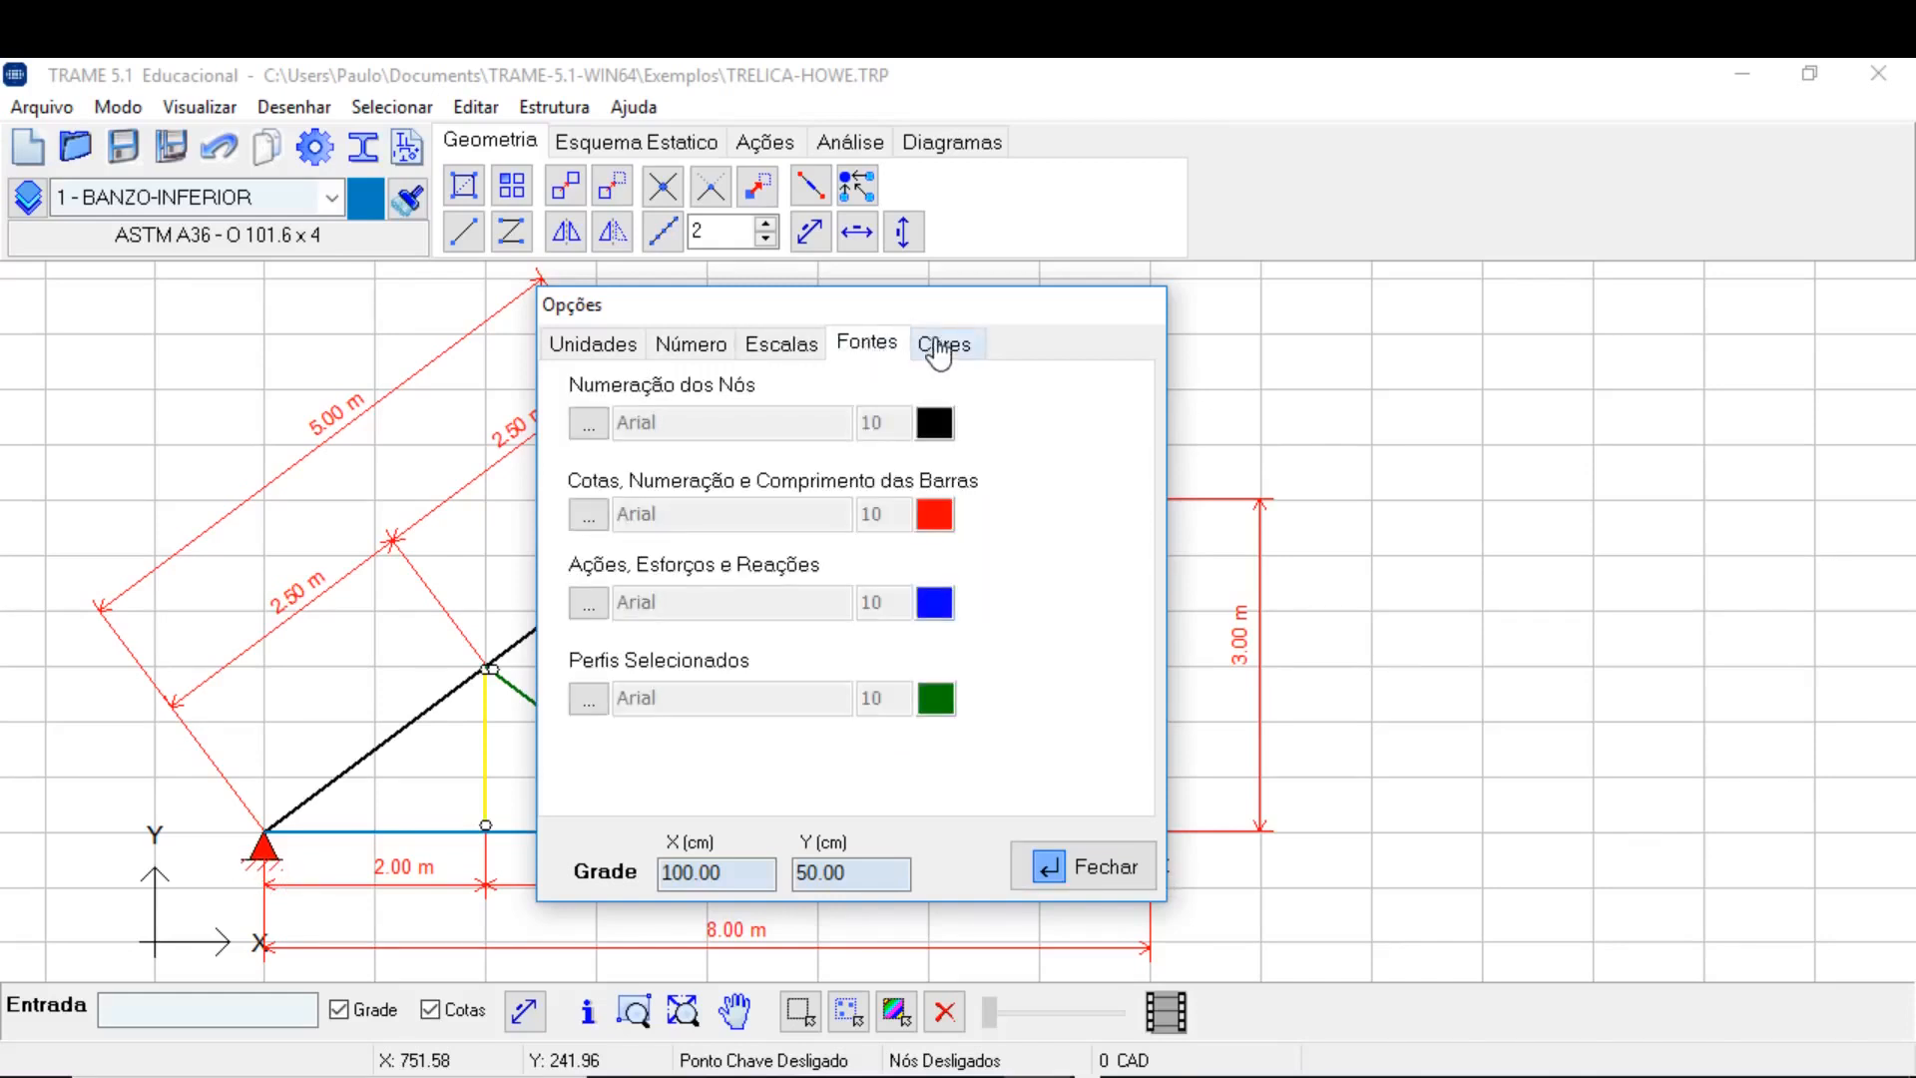
left_click(936, 345)
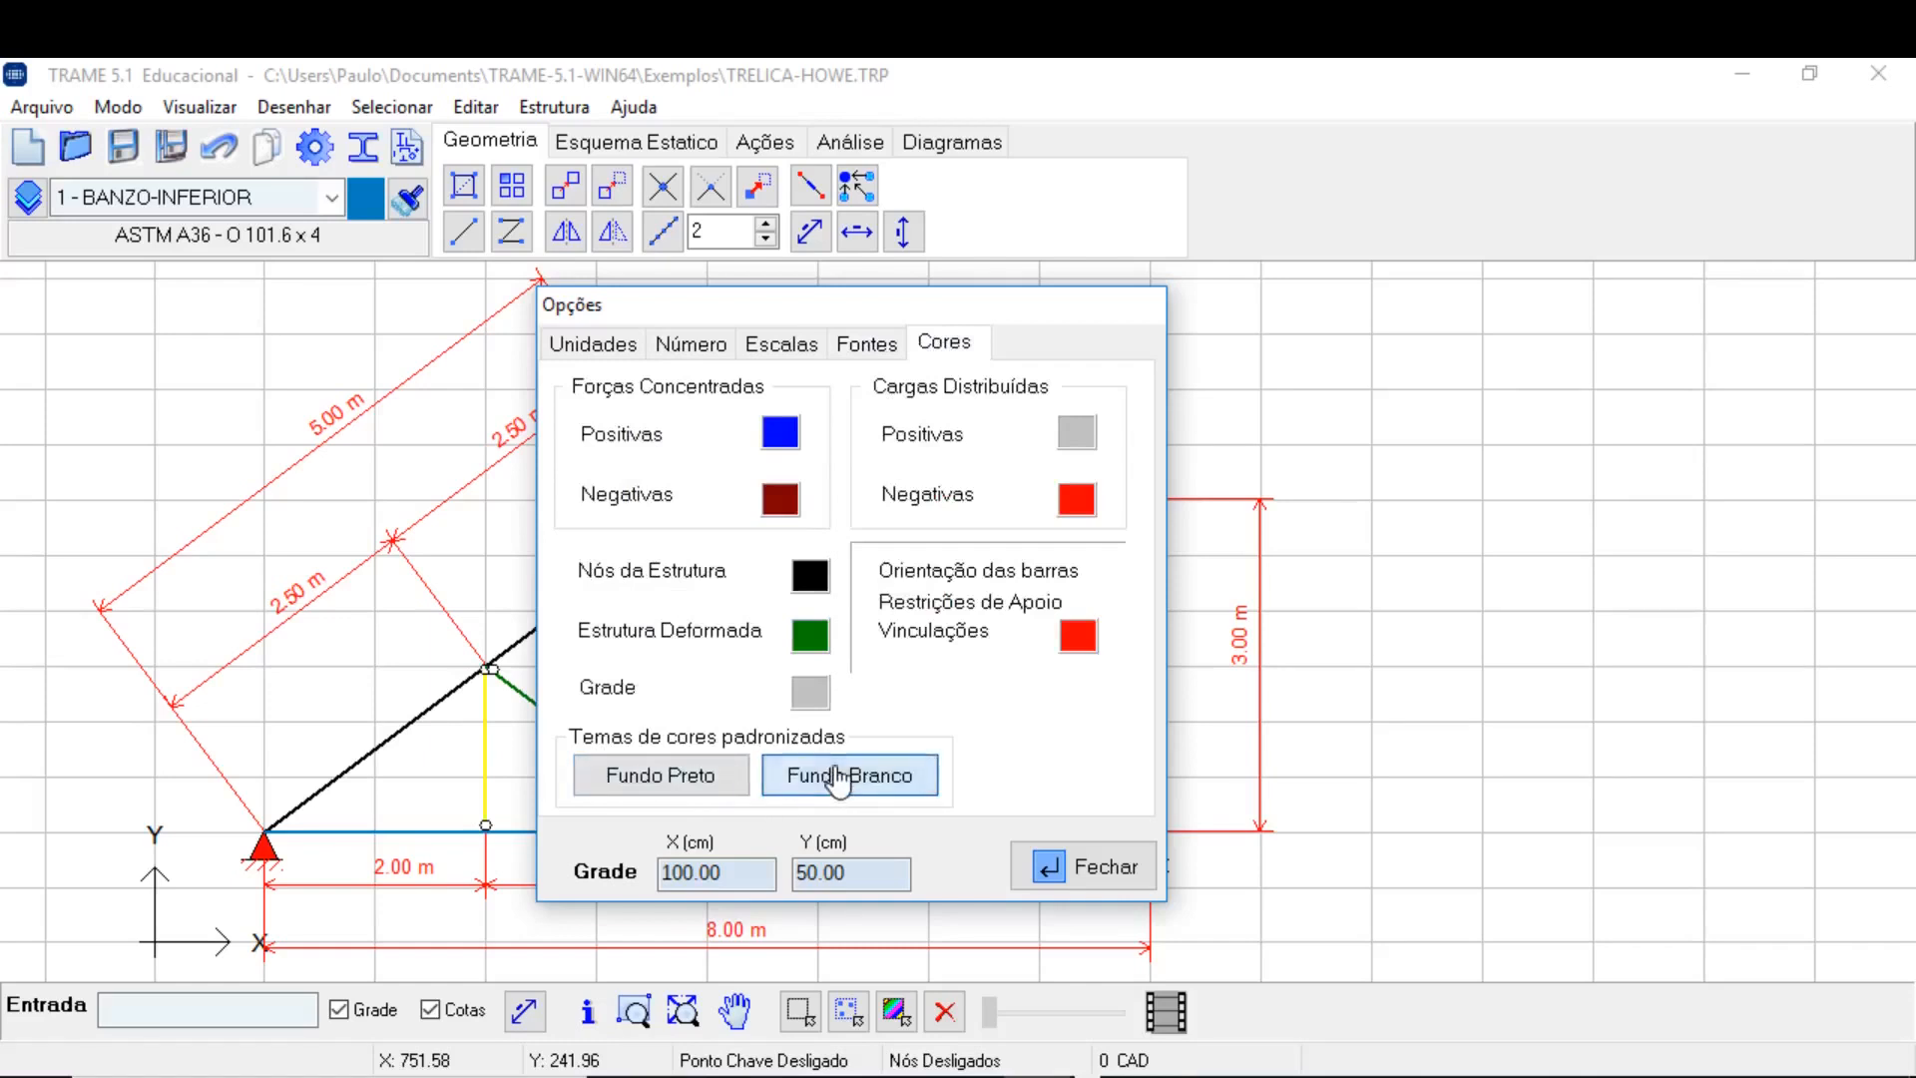
Try the Fundo Preto color theme, restore the Fundo Branco theme and close the Opções dialog.
left_click(704, 791)
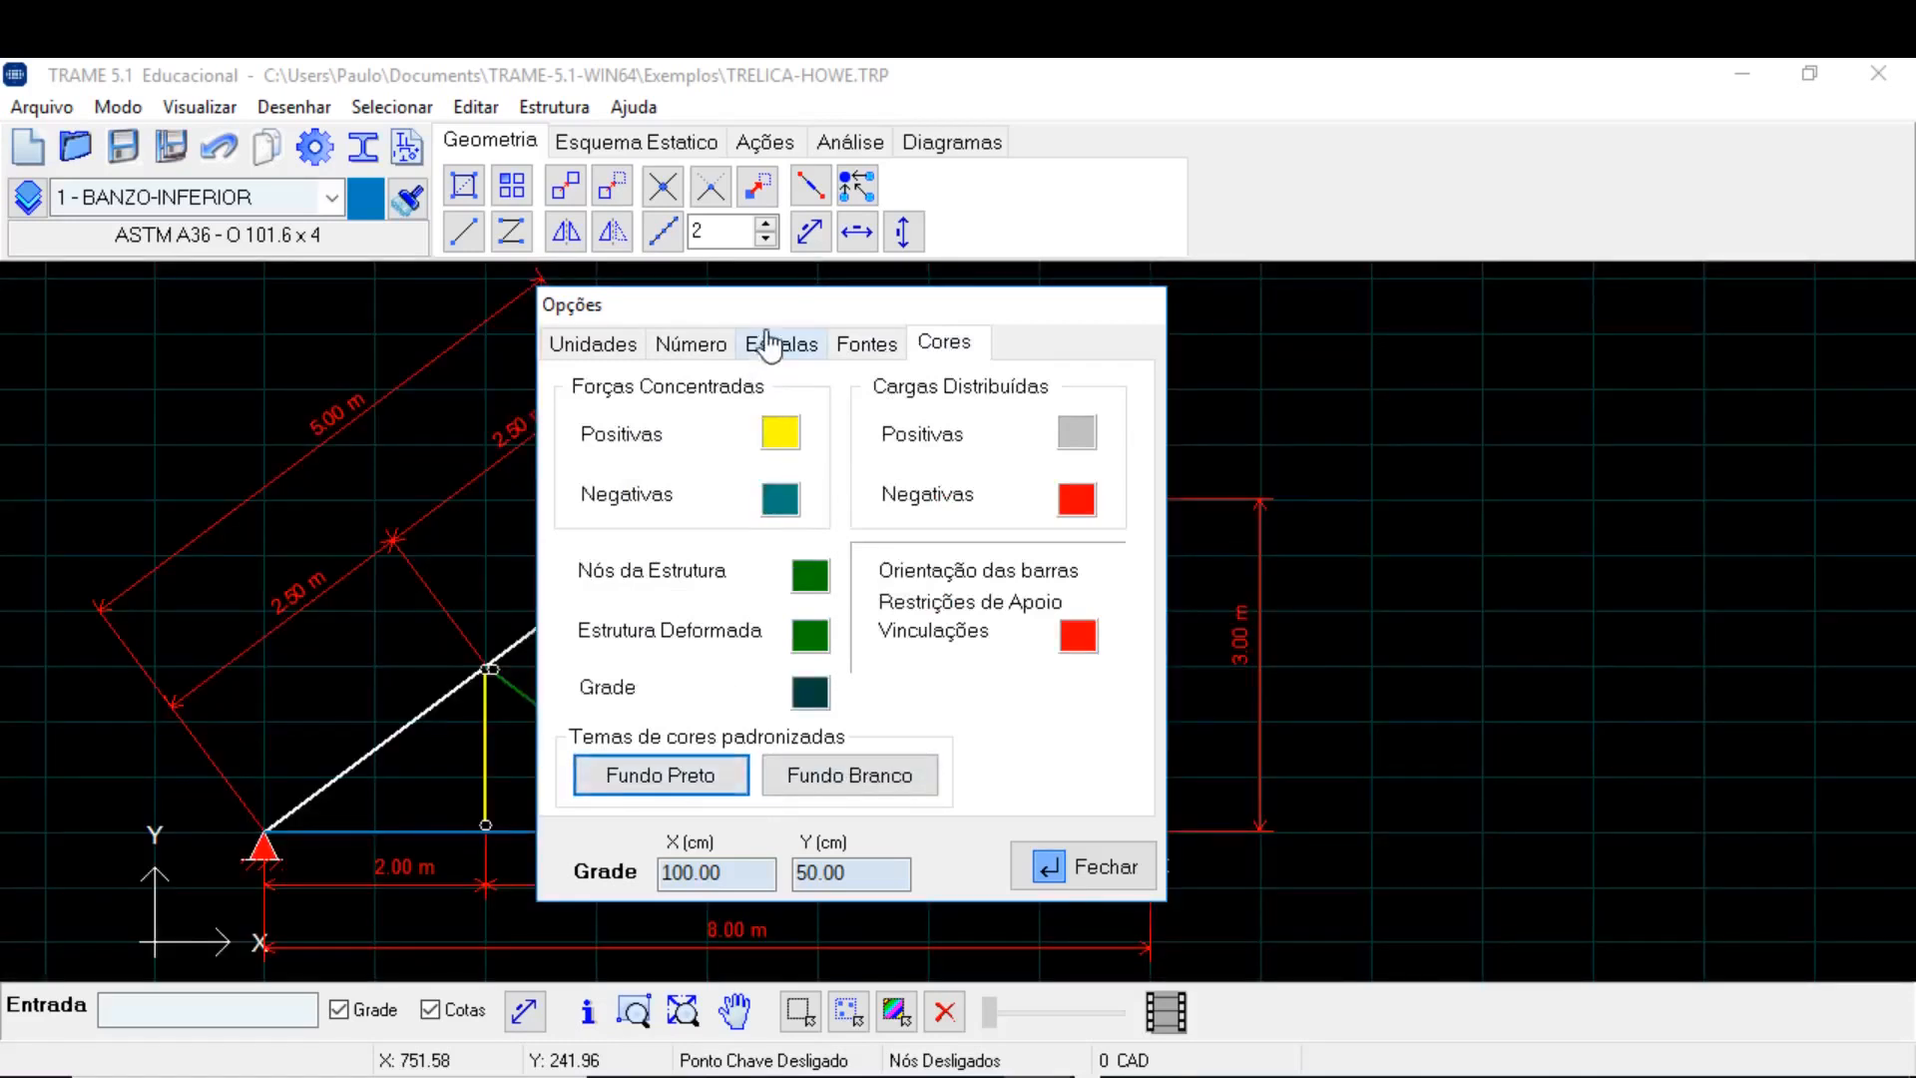
left_click_drag(778, 304, 1031, 300)
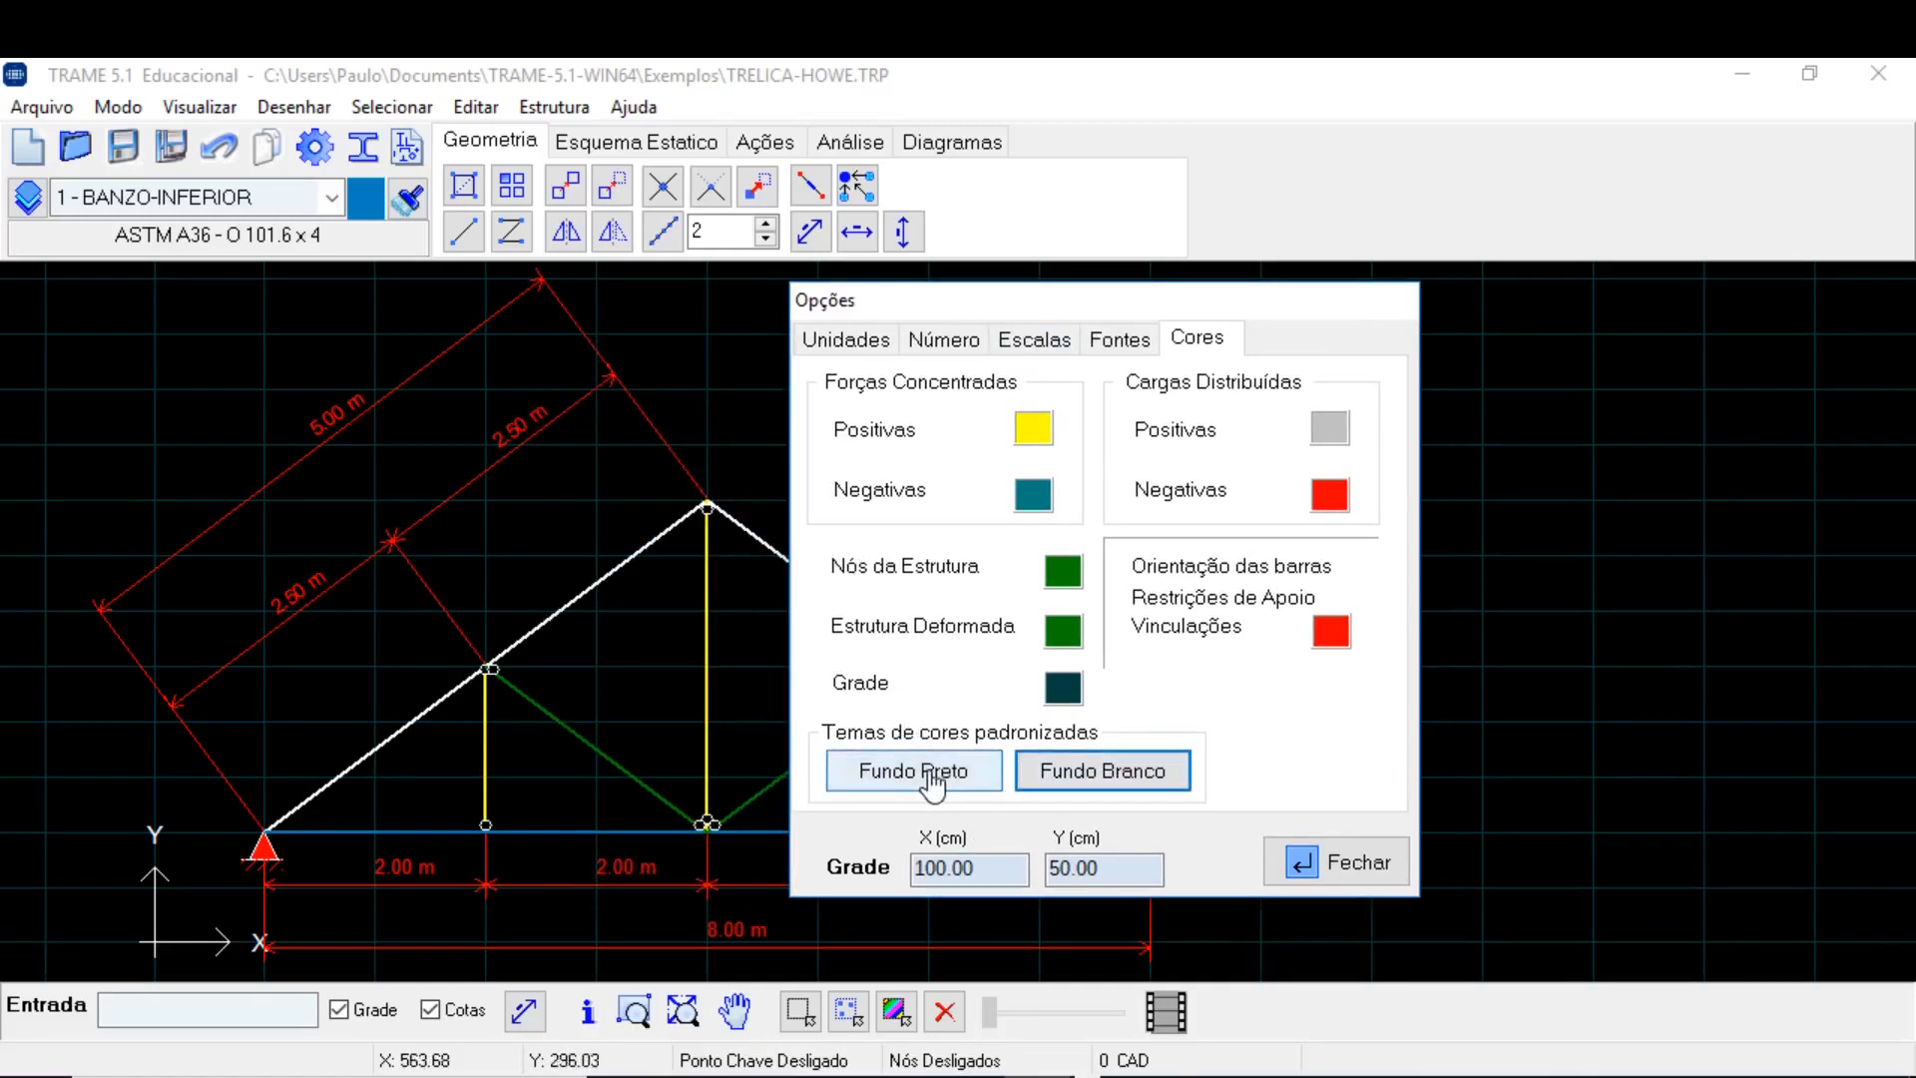
left_click(1106, 781)
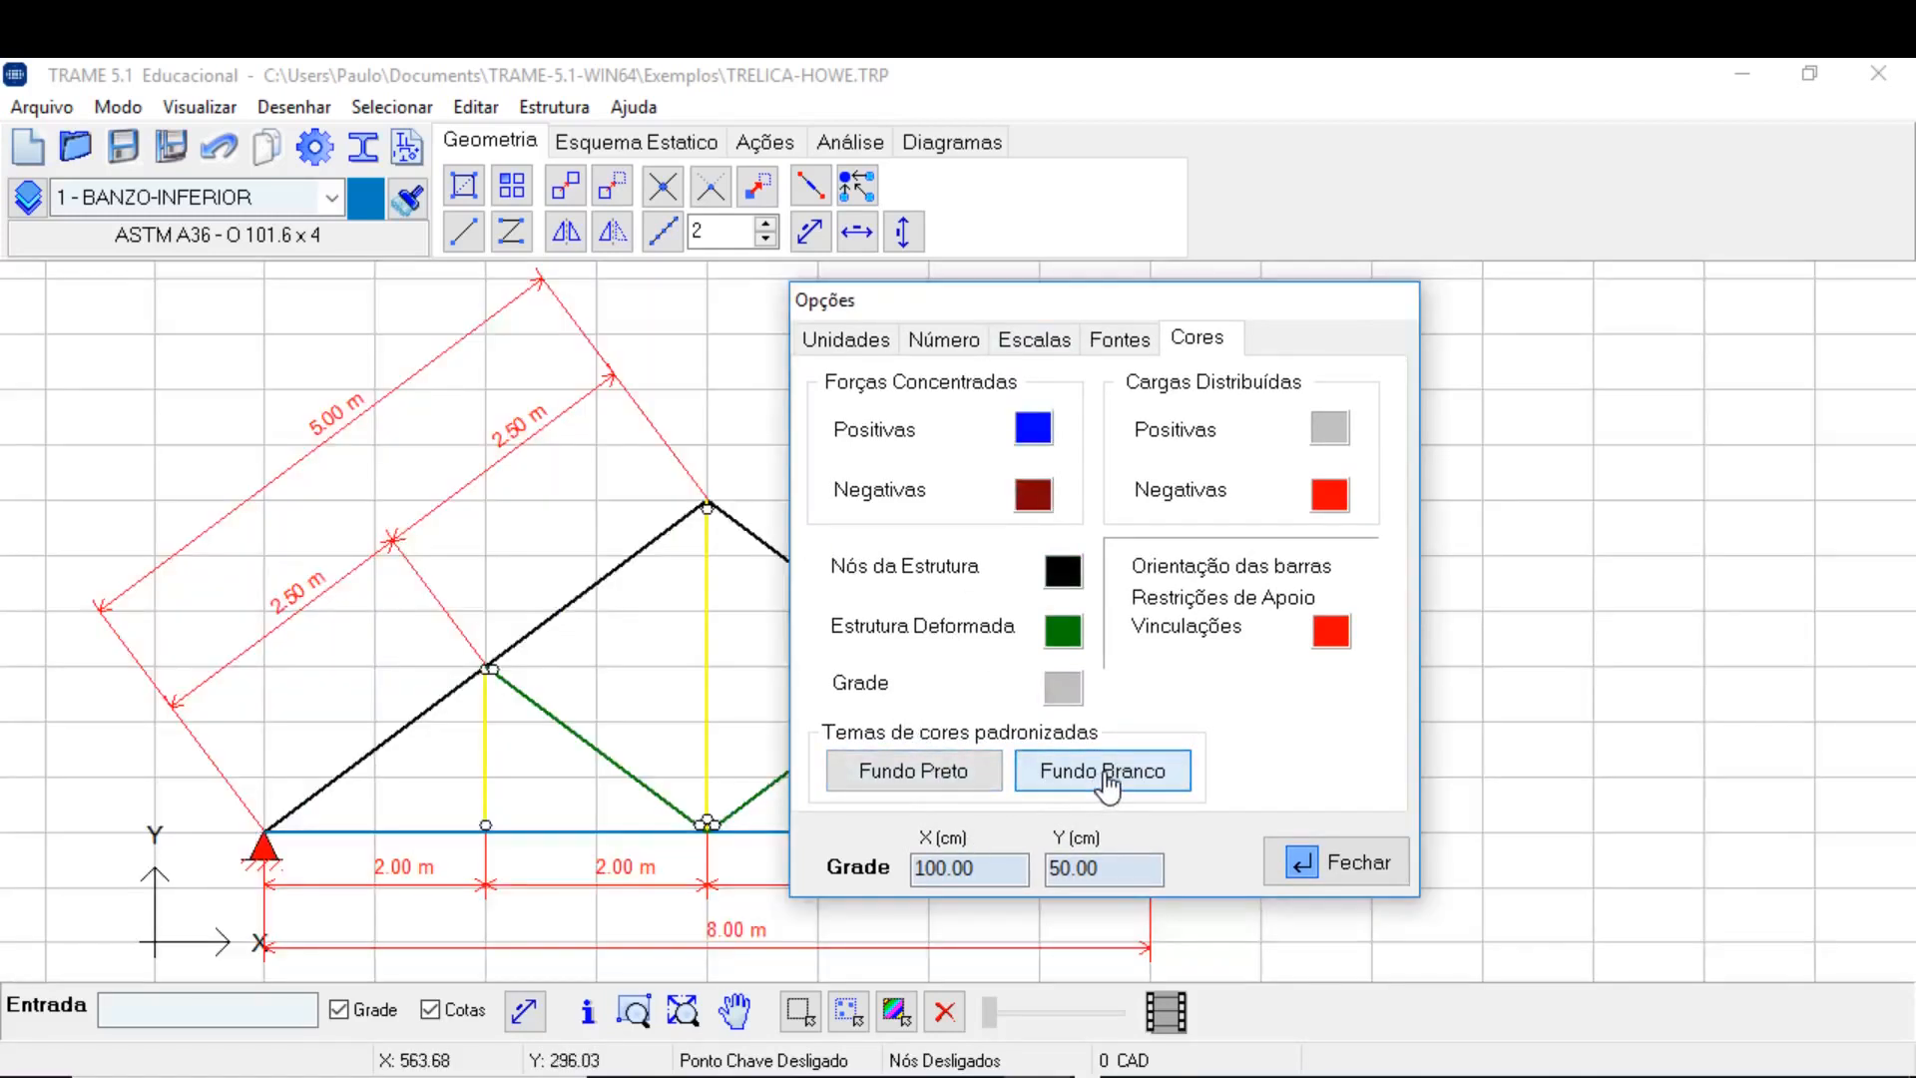
left_click(1392, 862)
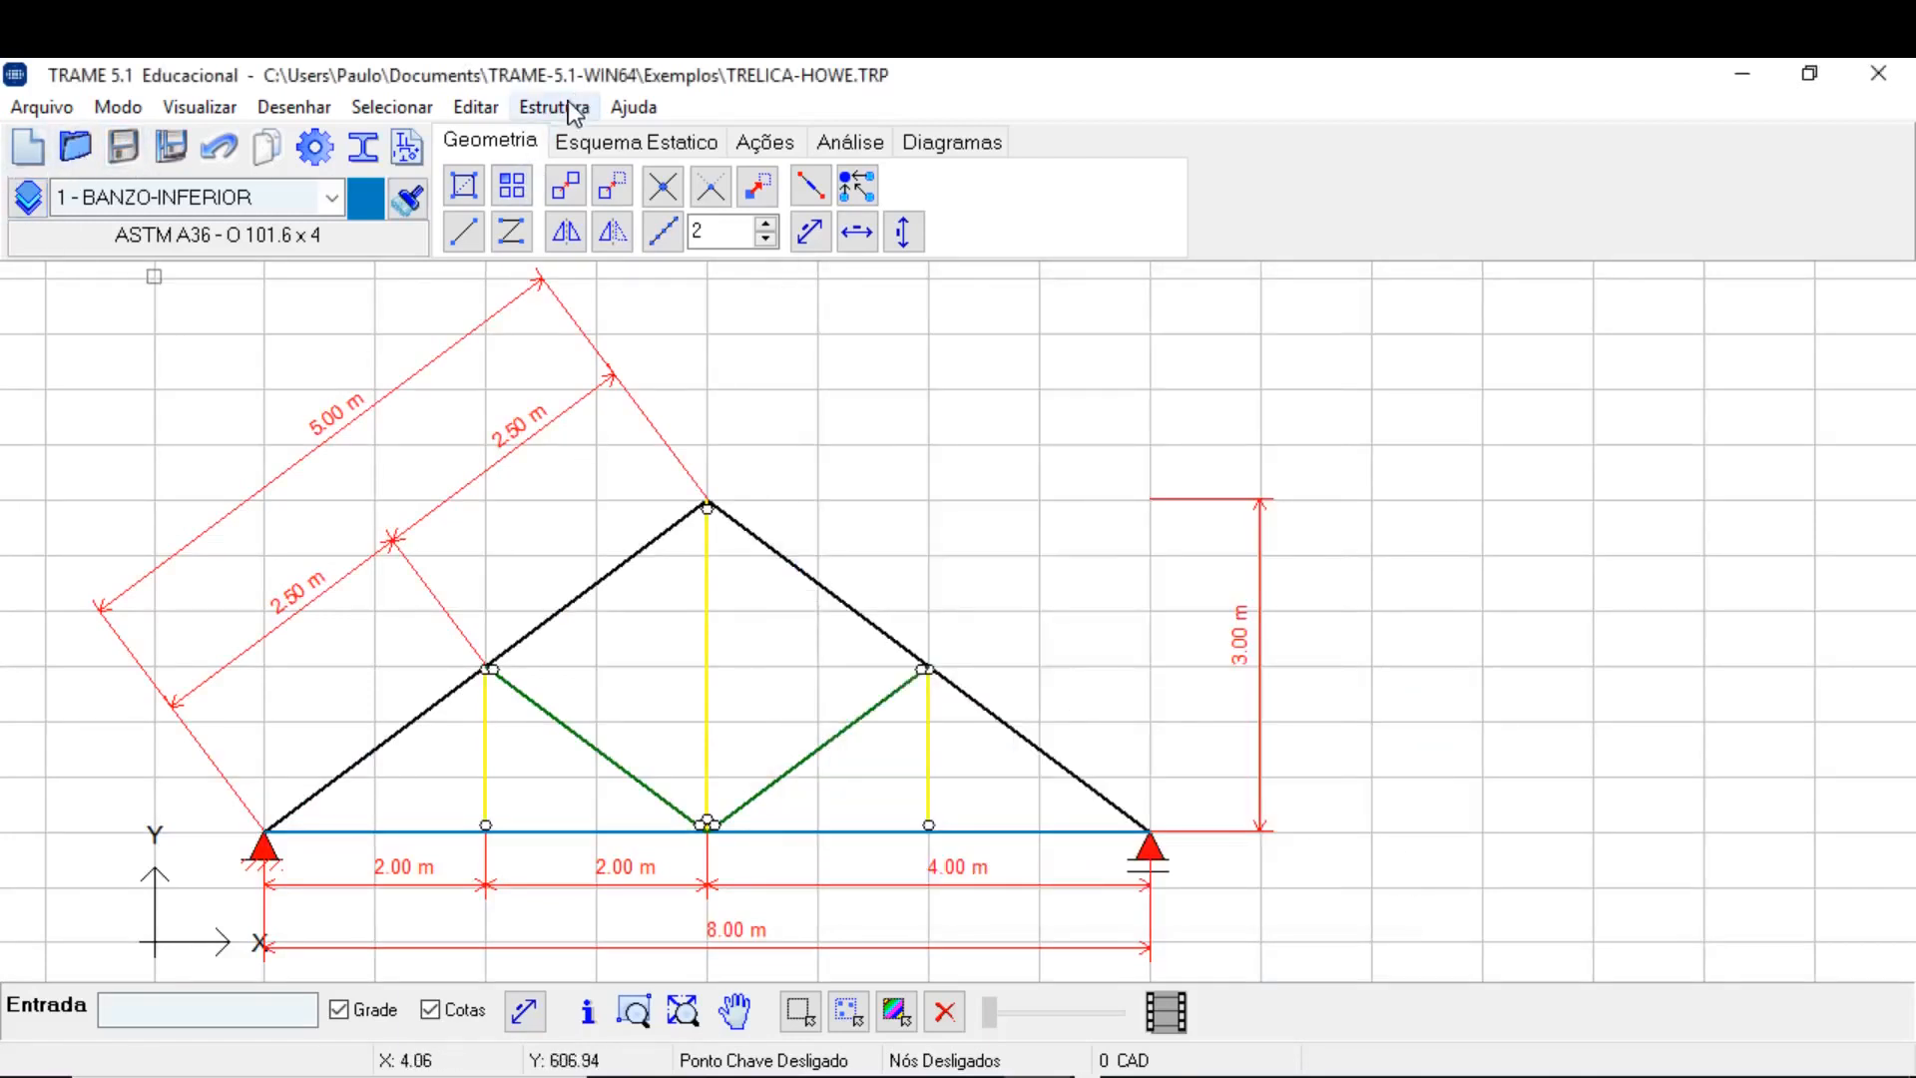
Open the Manual do Usuário and look through its start page and list of topics.
left_click(561, 106)
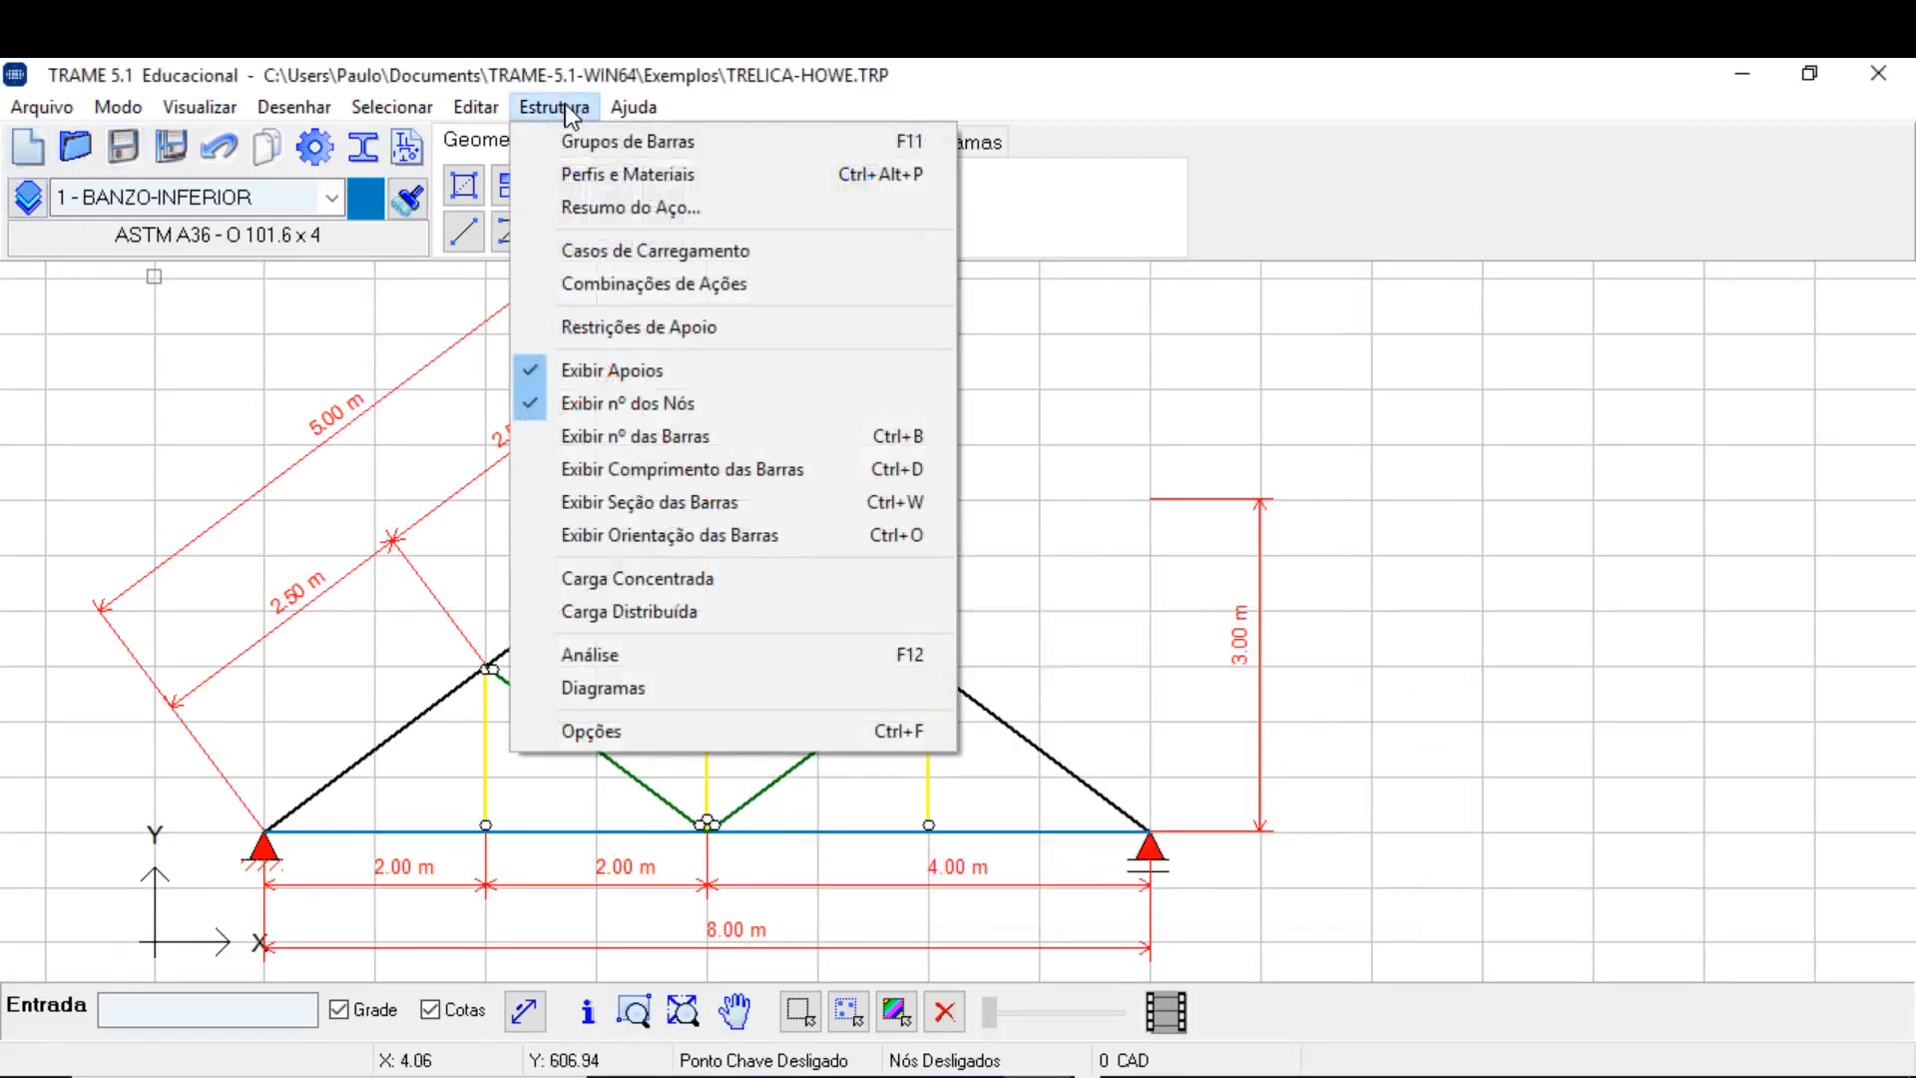
mouse_move(622, 106)
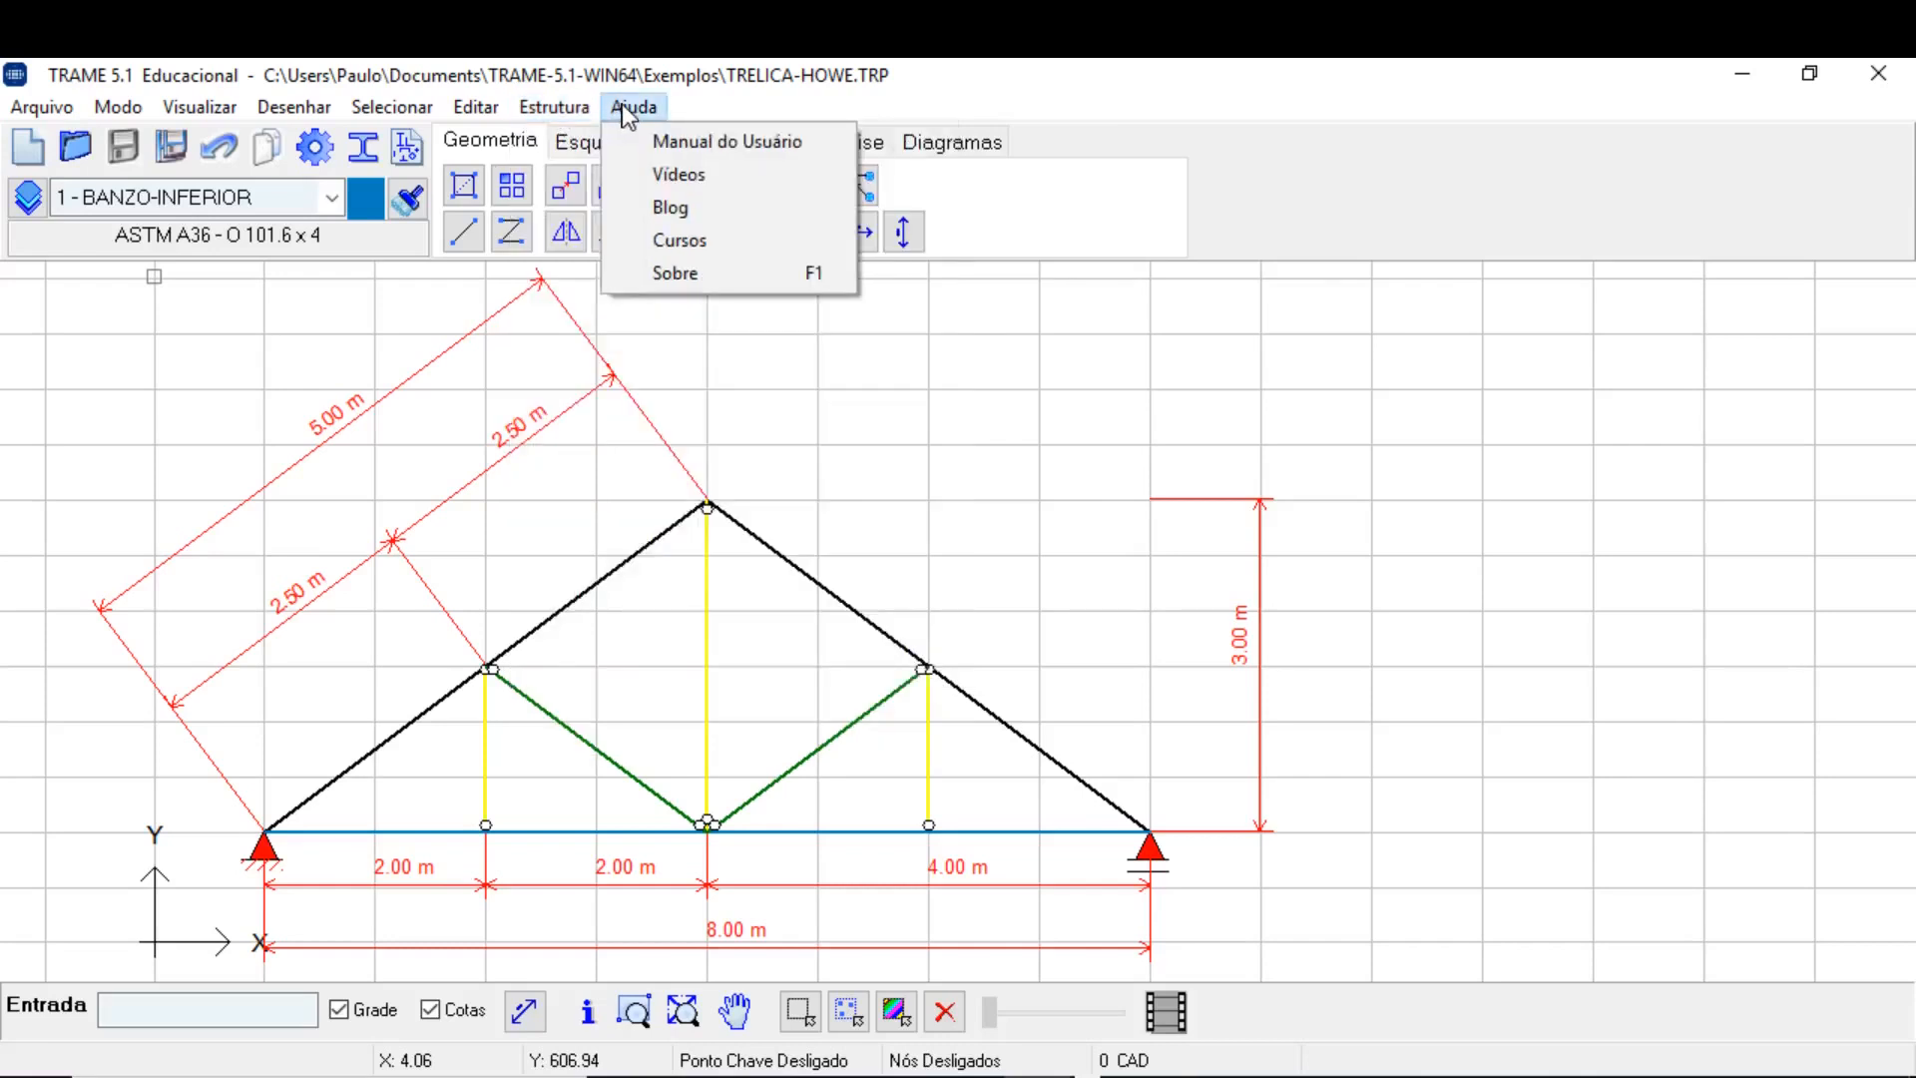
left_click(688, 141)
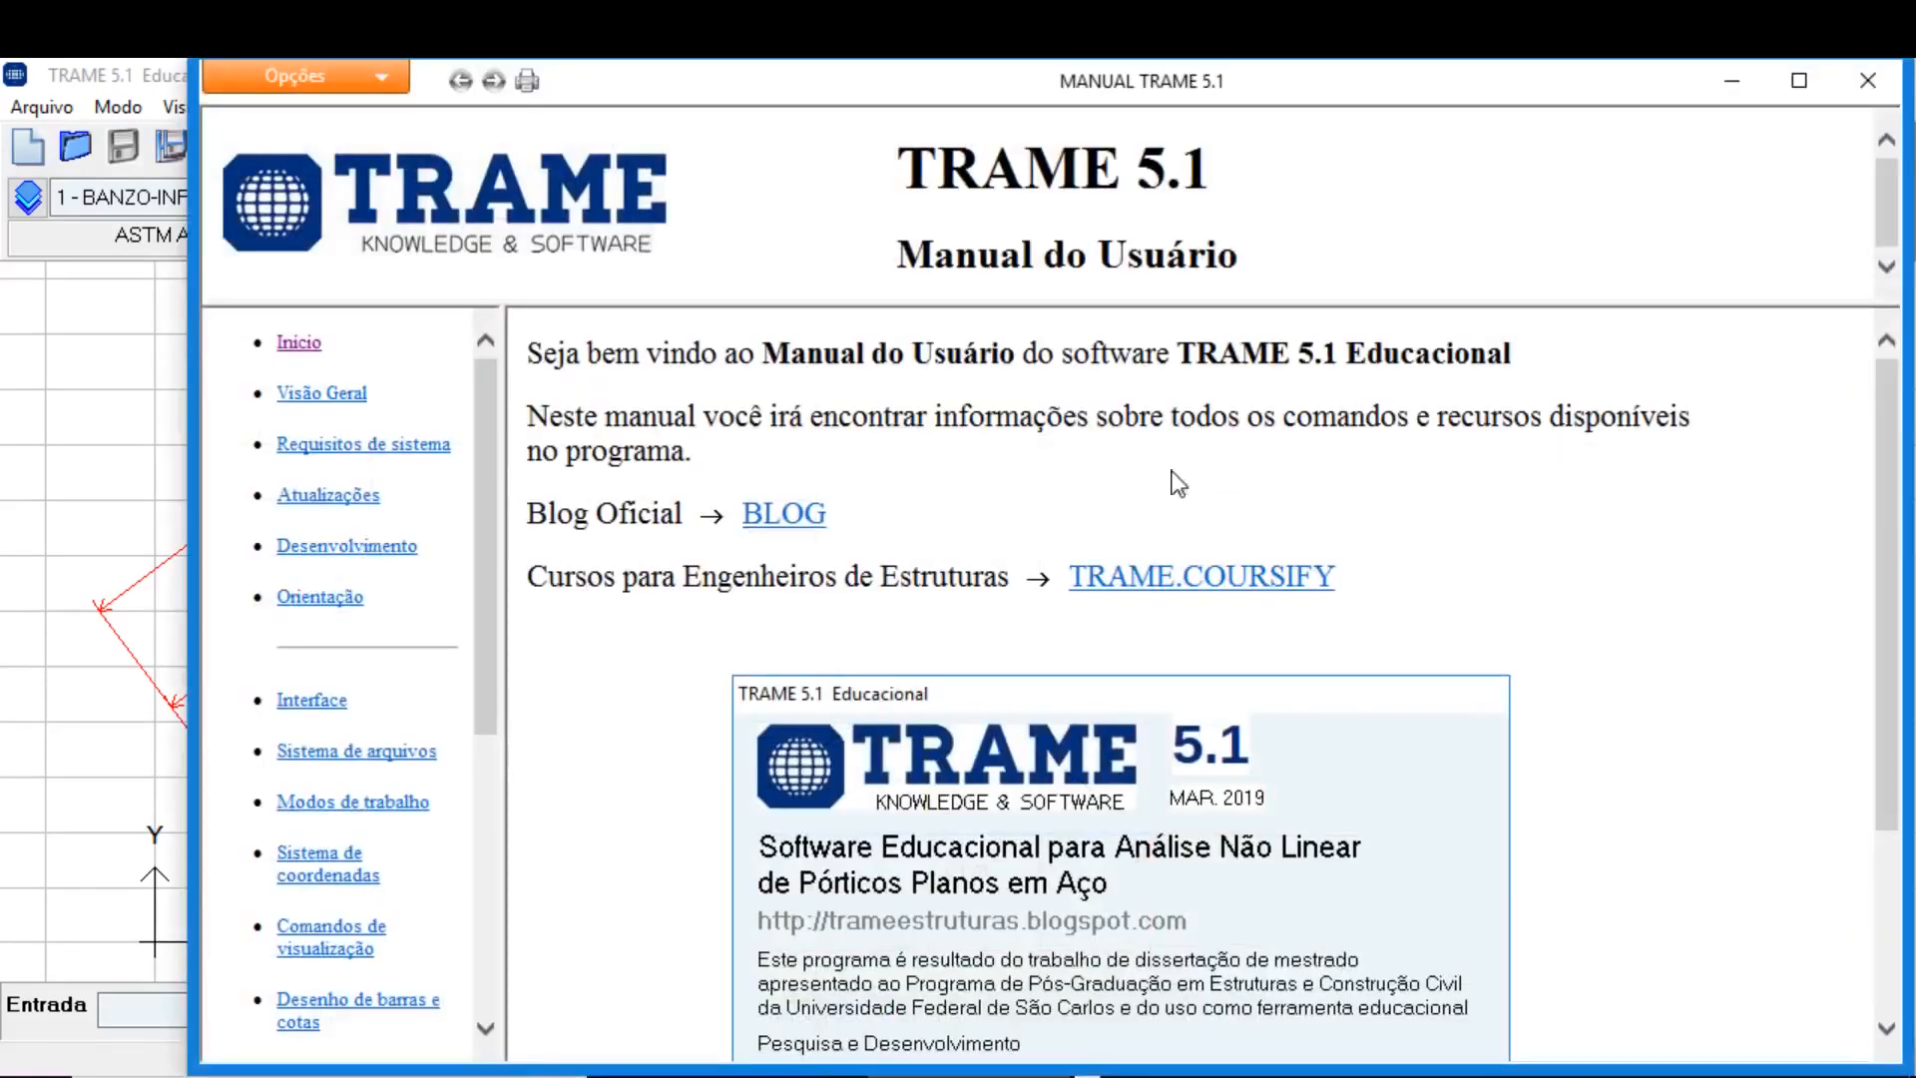
scroll(944, 603, "down", 3)
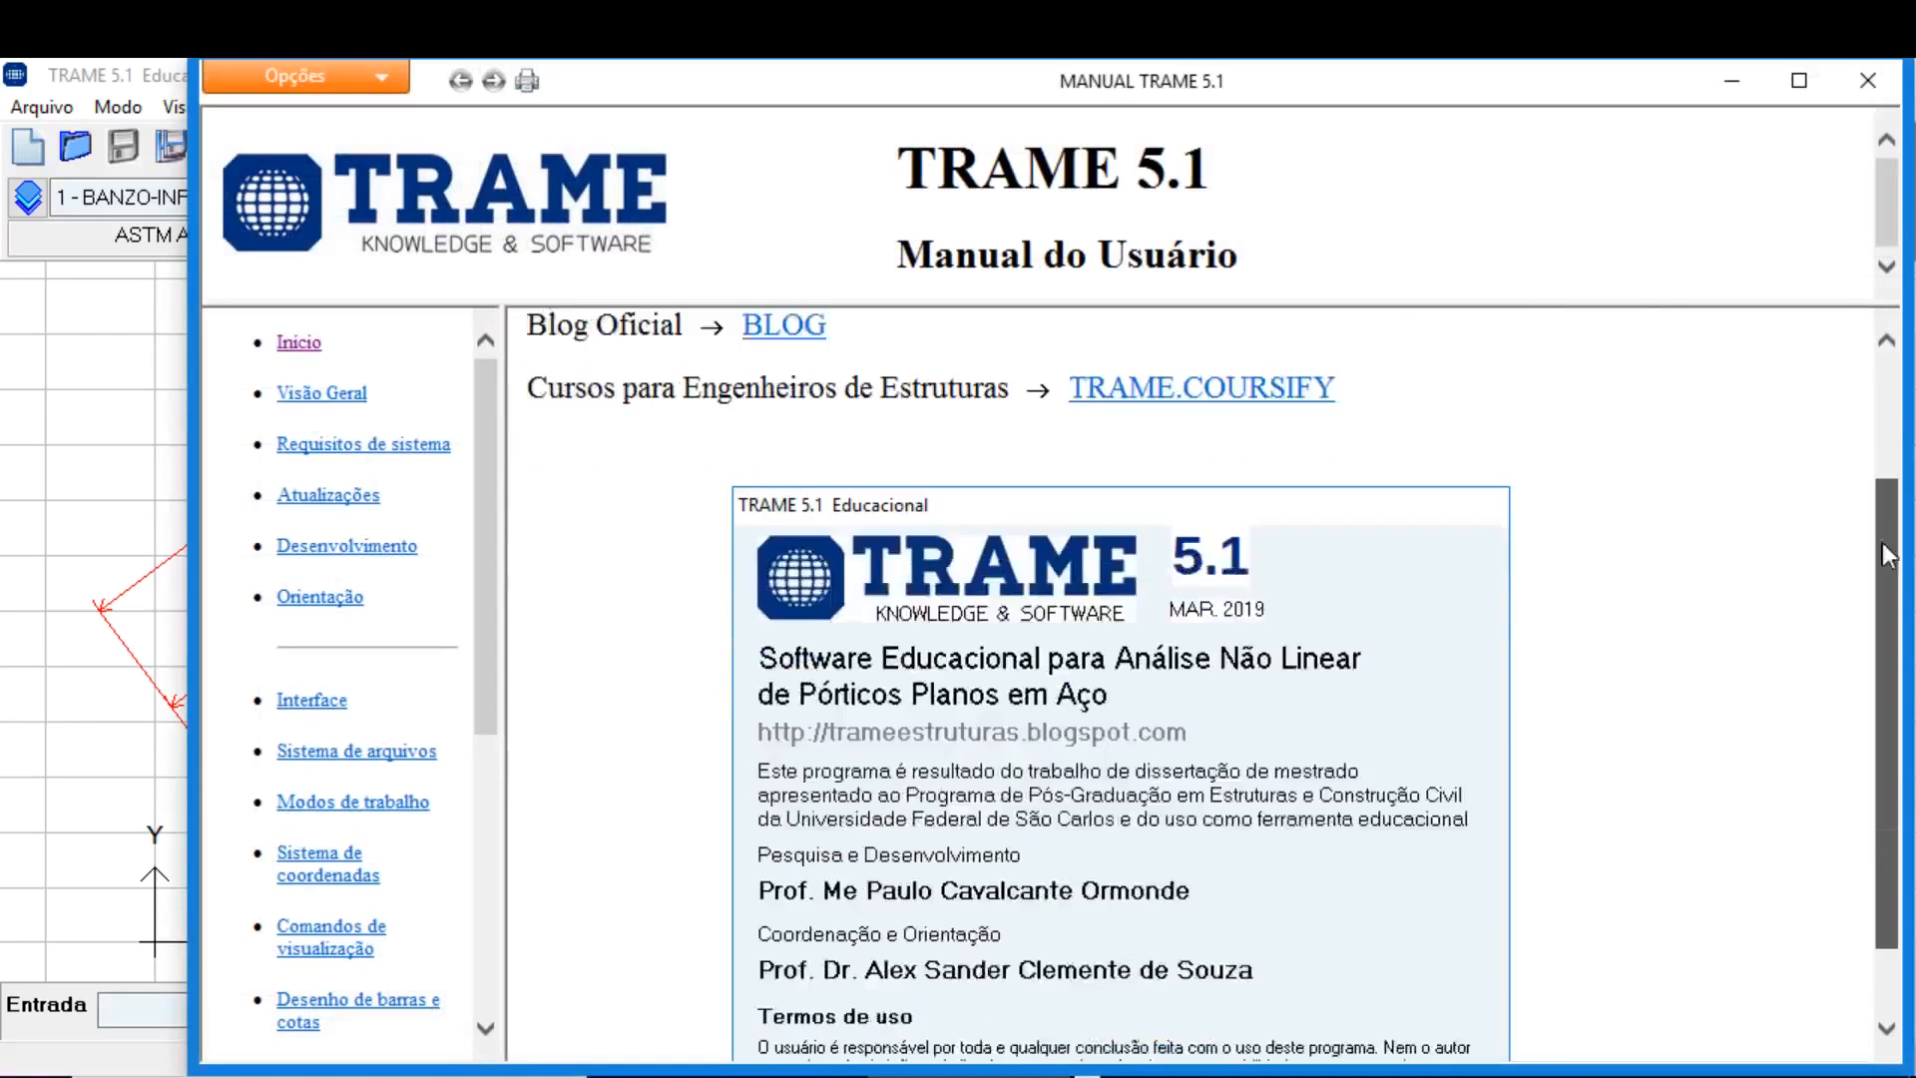
scroll(493, 627, "down", 5)
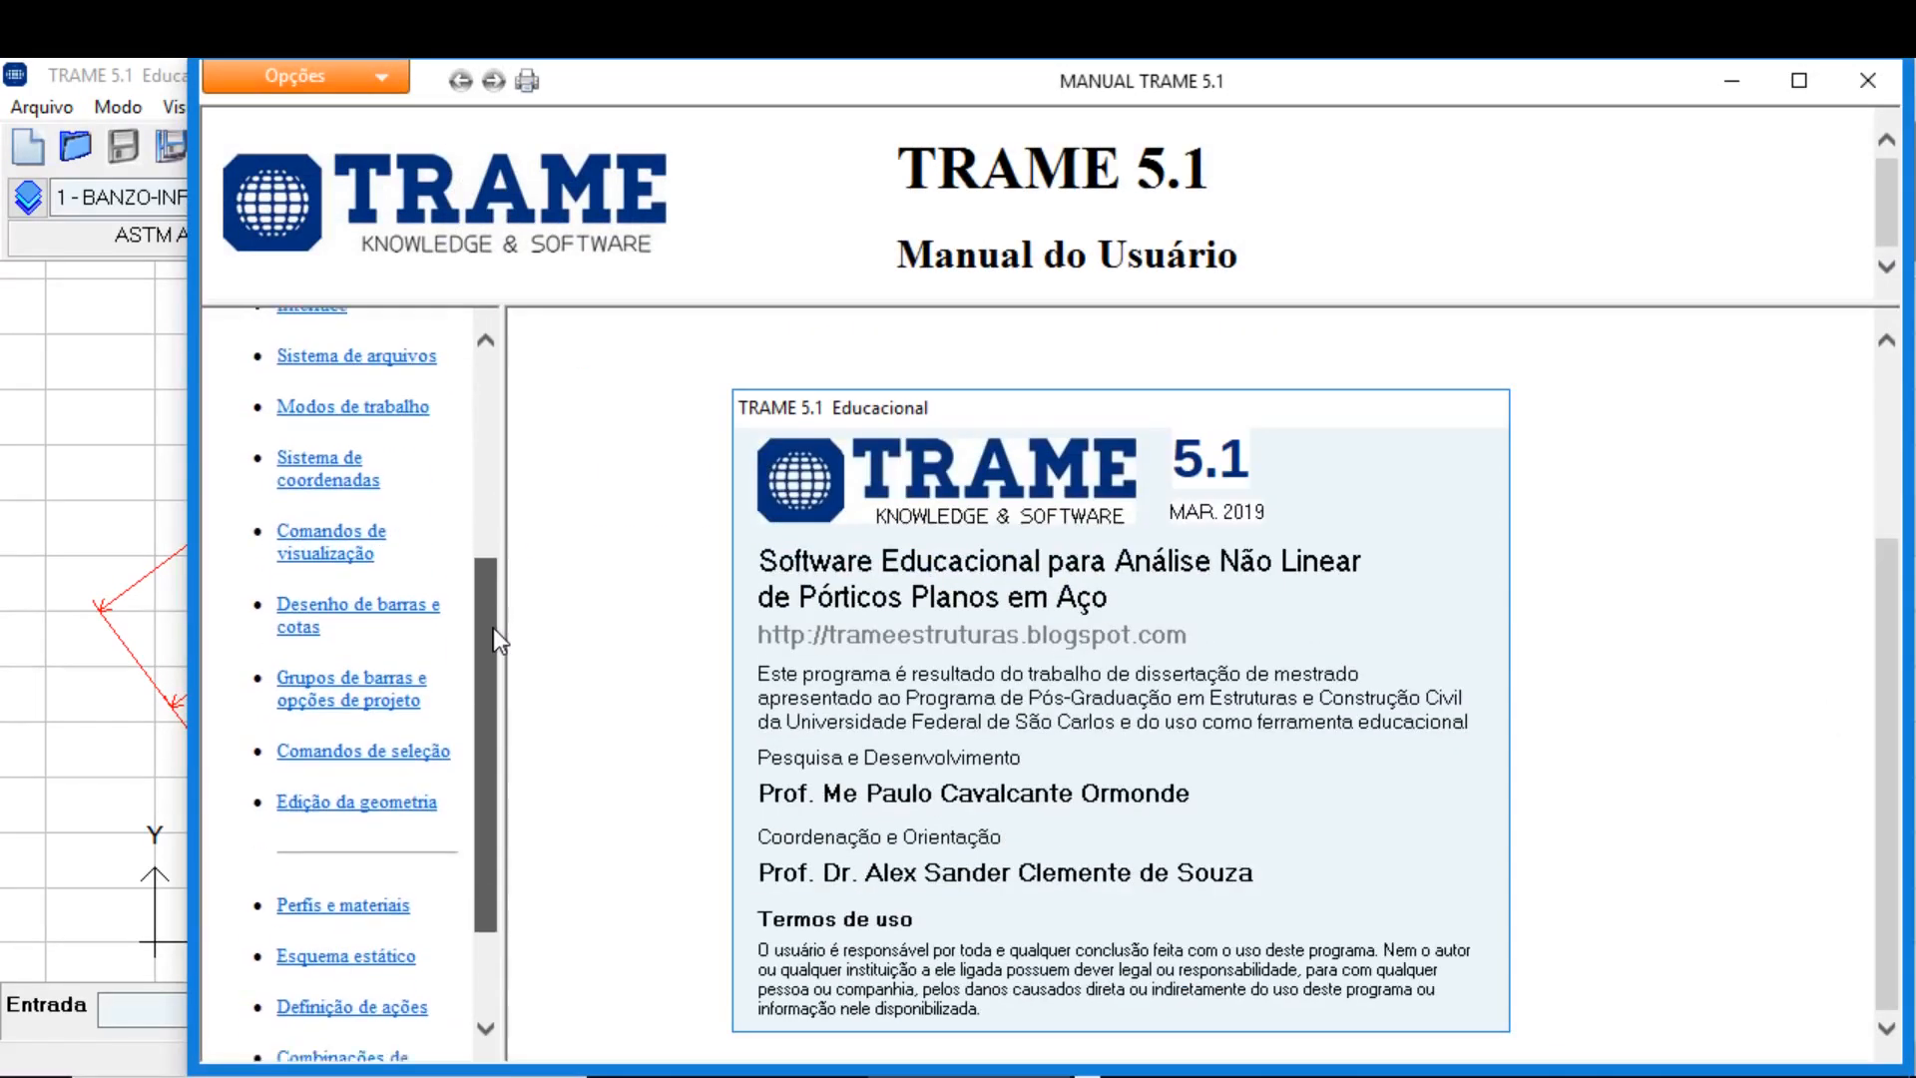
left_click_drag(487, 725, 487, 649)
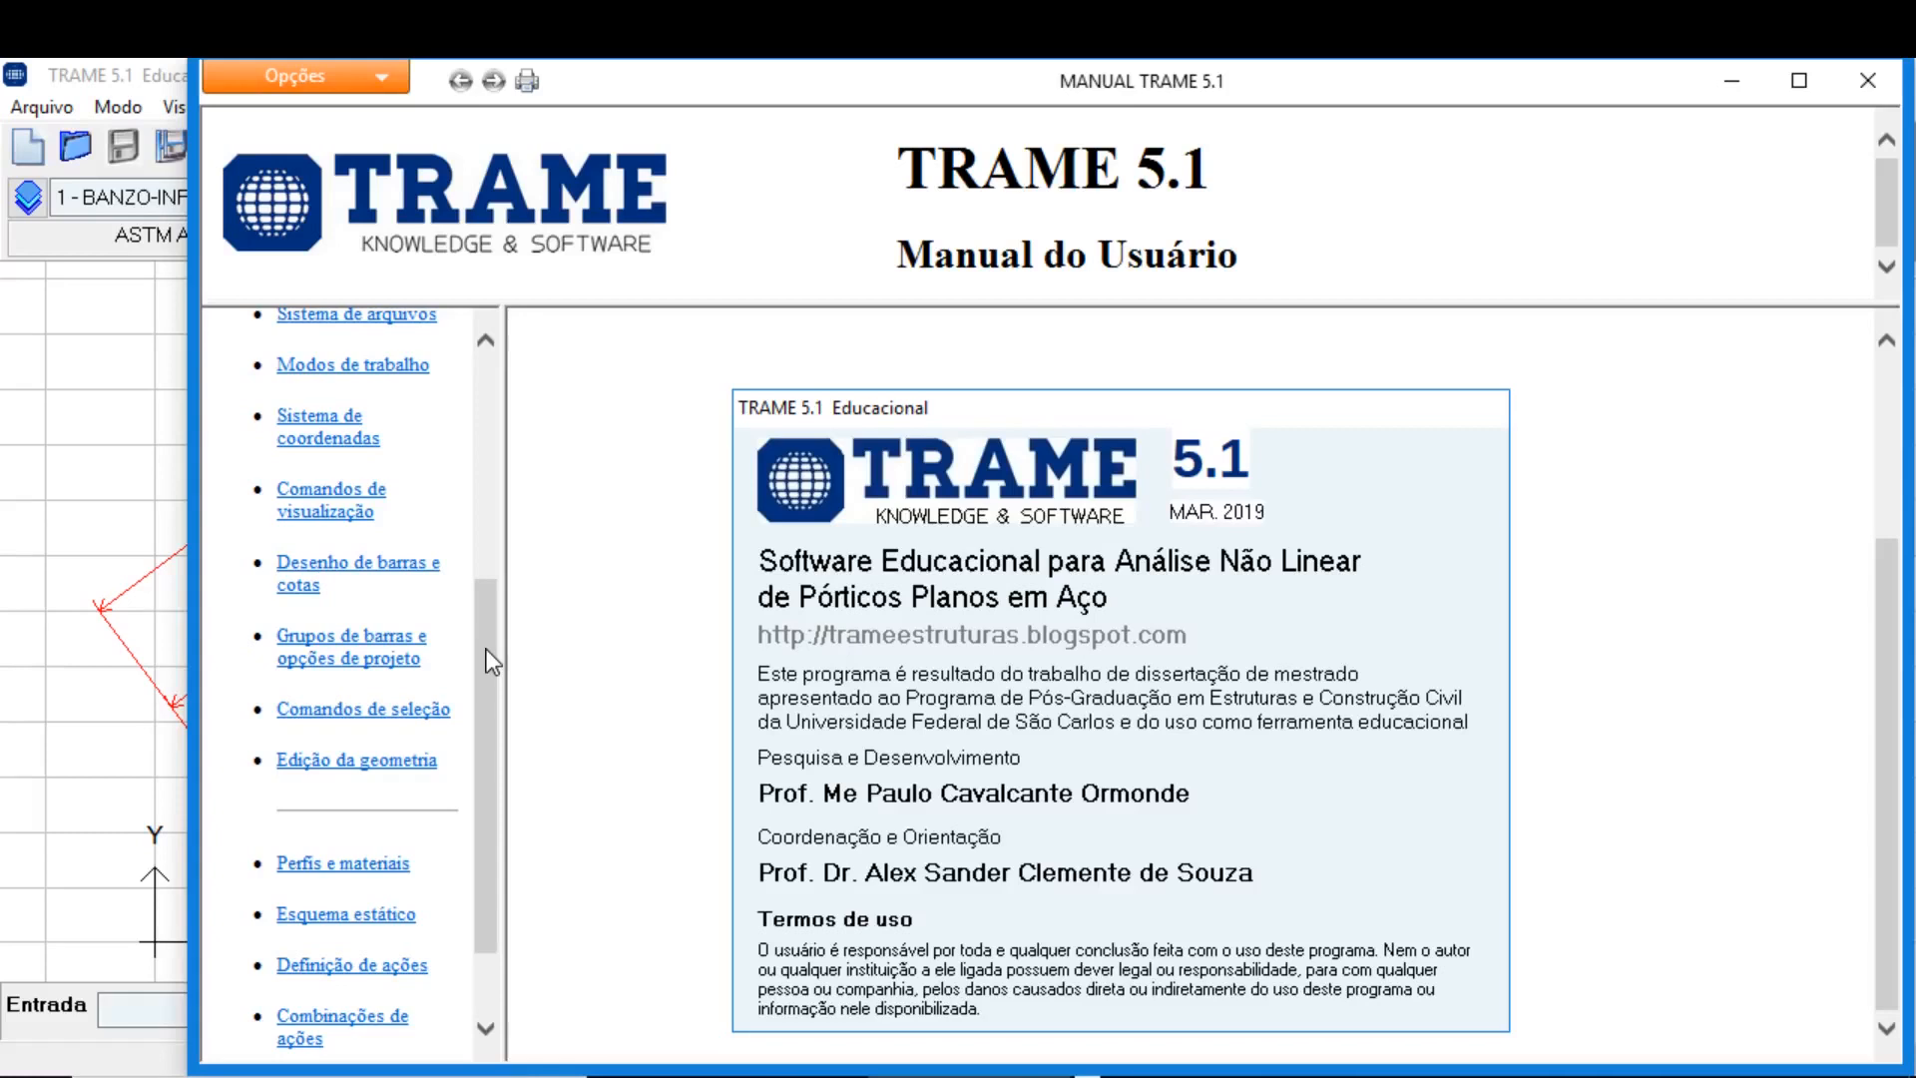
Read the Comandos de seleção topic of the manual, including its command table and application example.
left_click(351, 714)
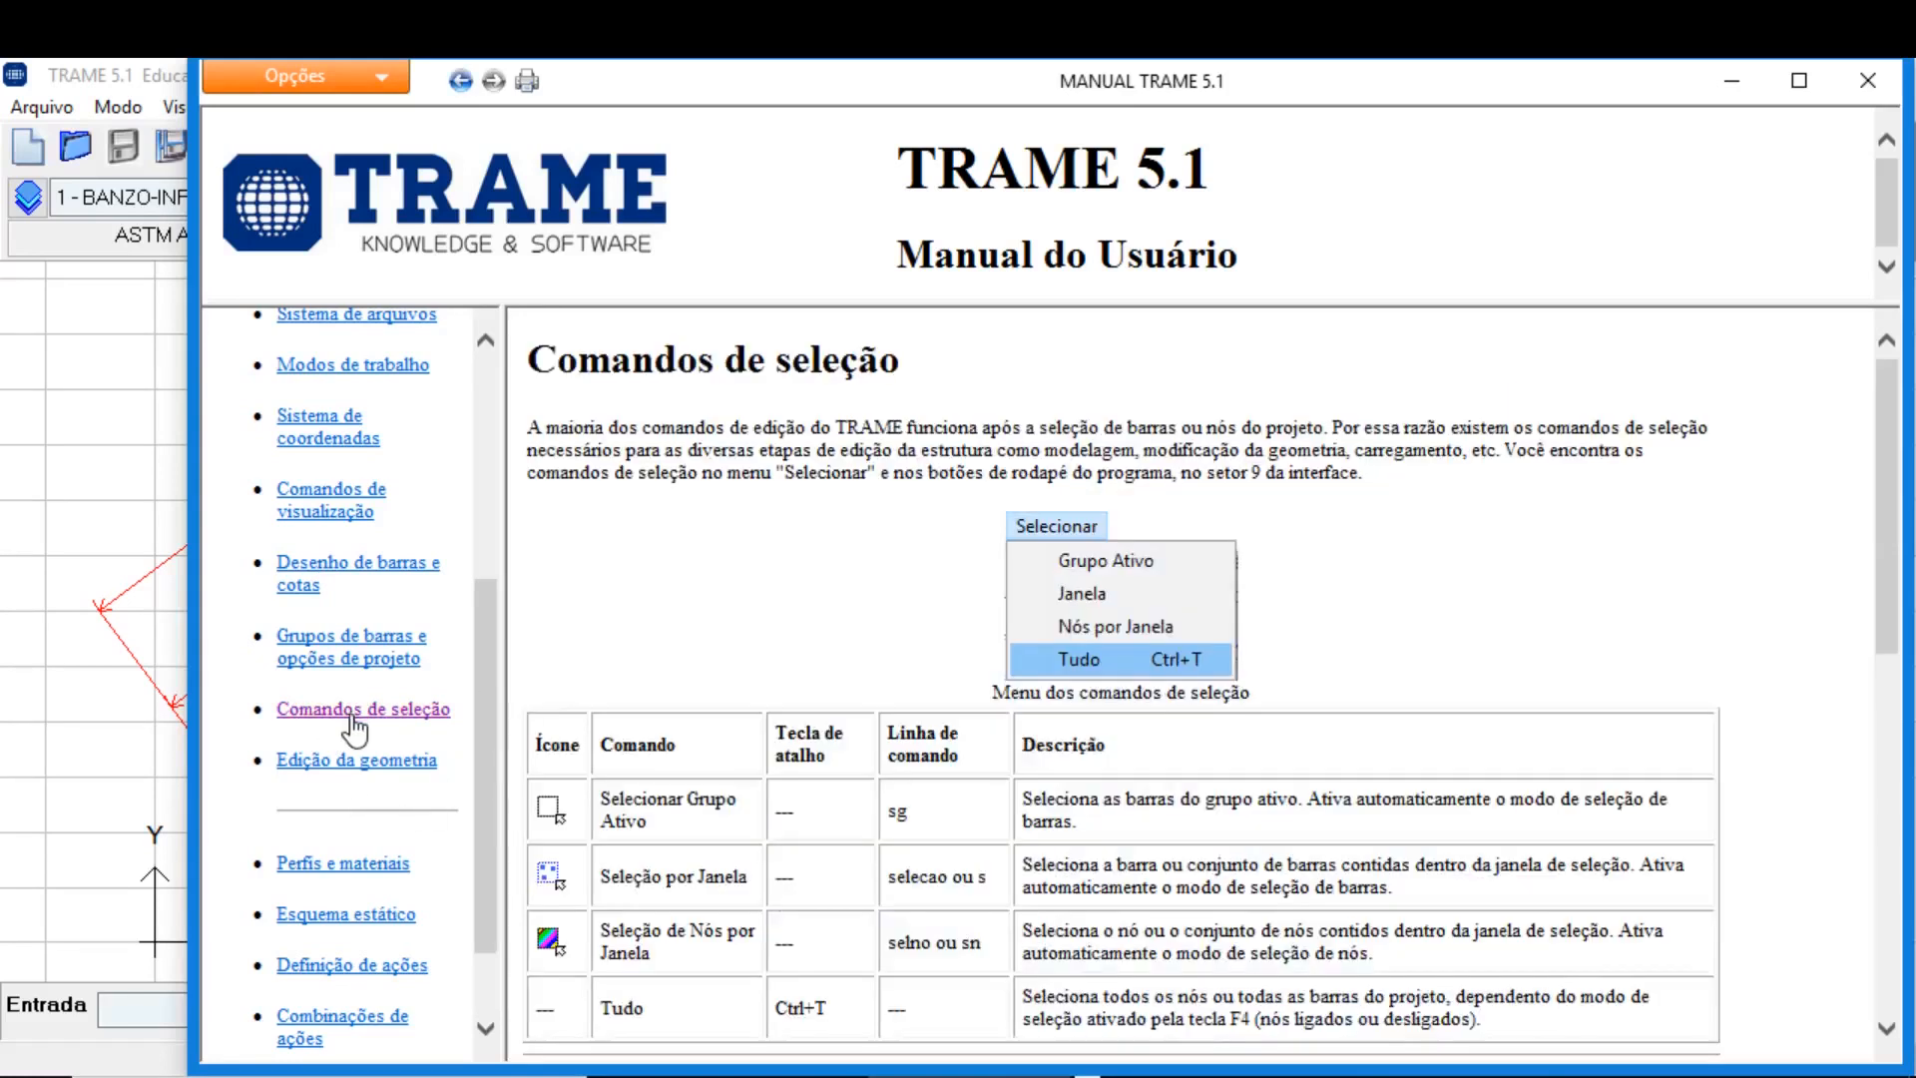
scroll(1886, 598, "down", 5)
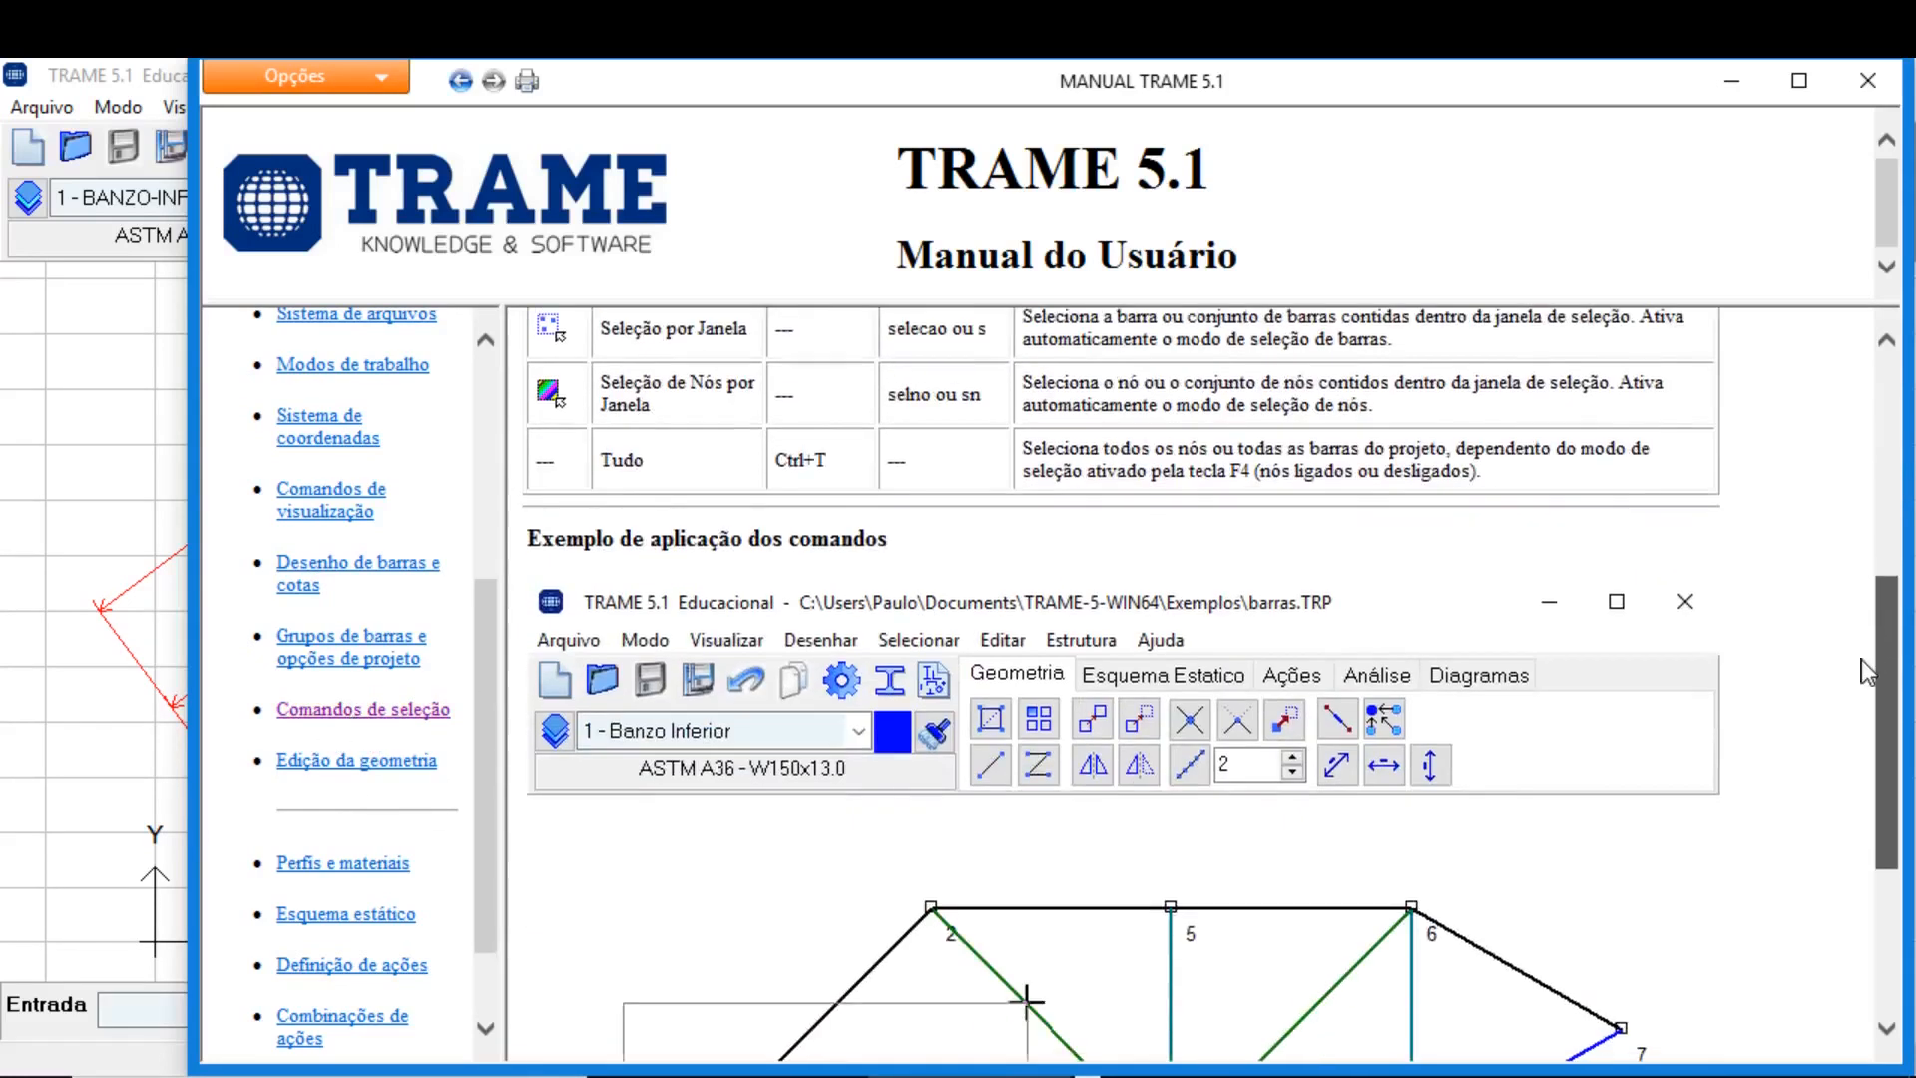
scroll(1876, 719, "up", 3)
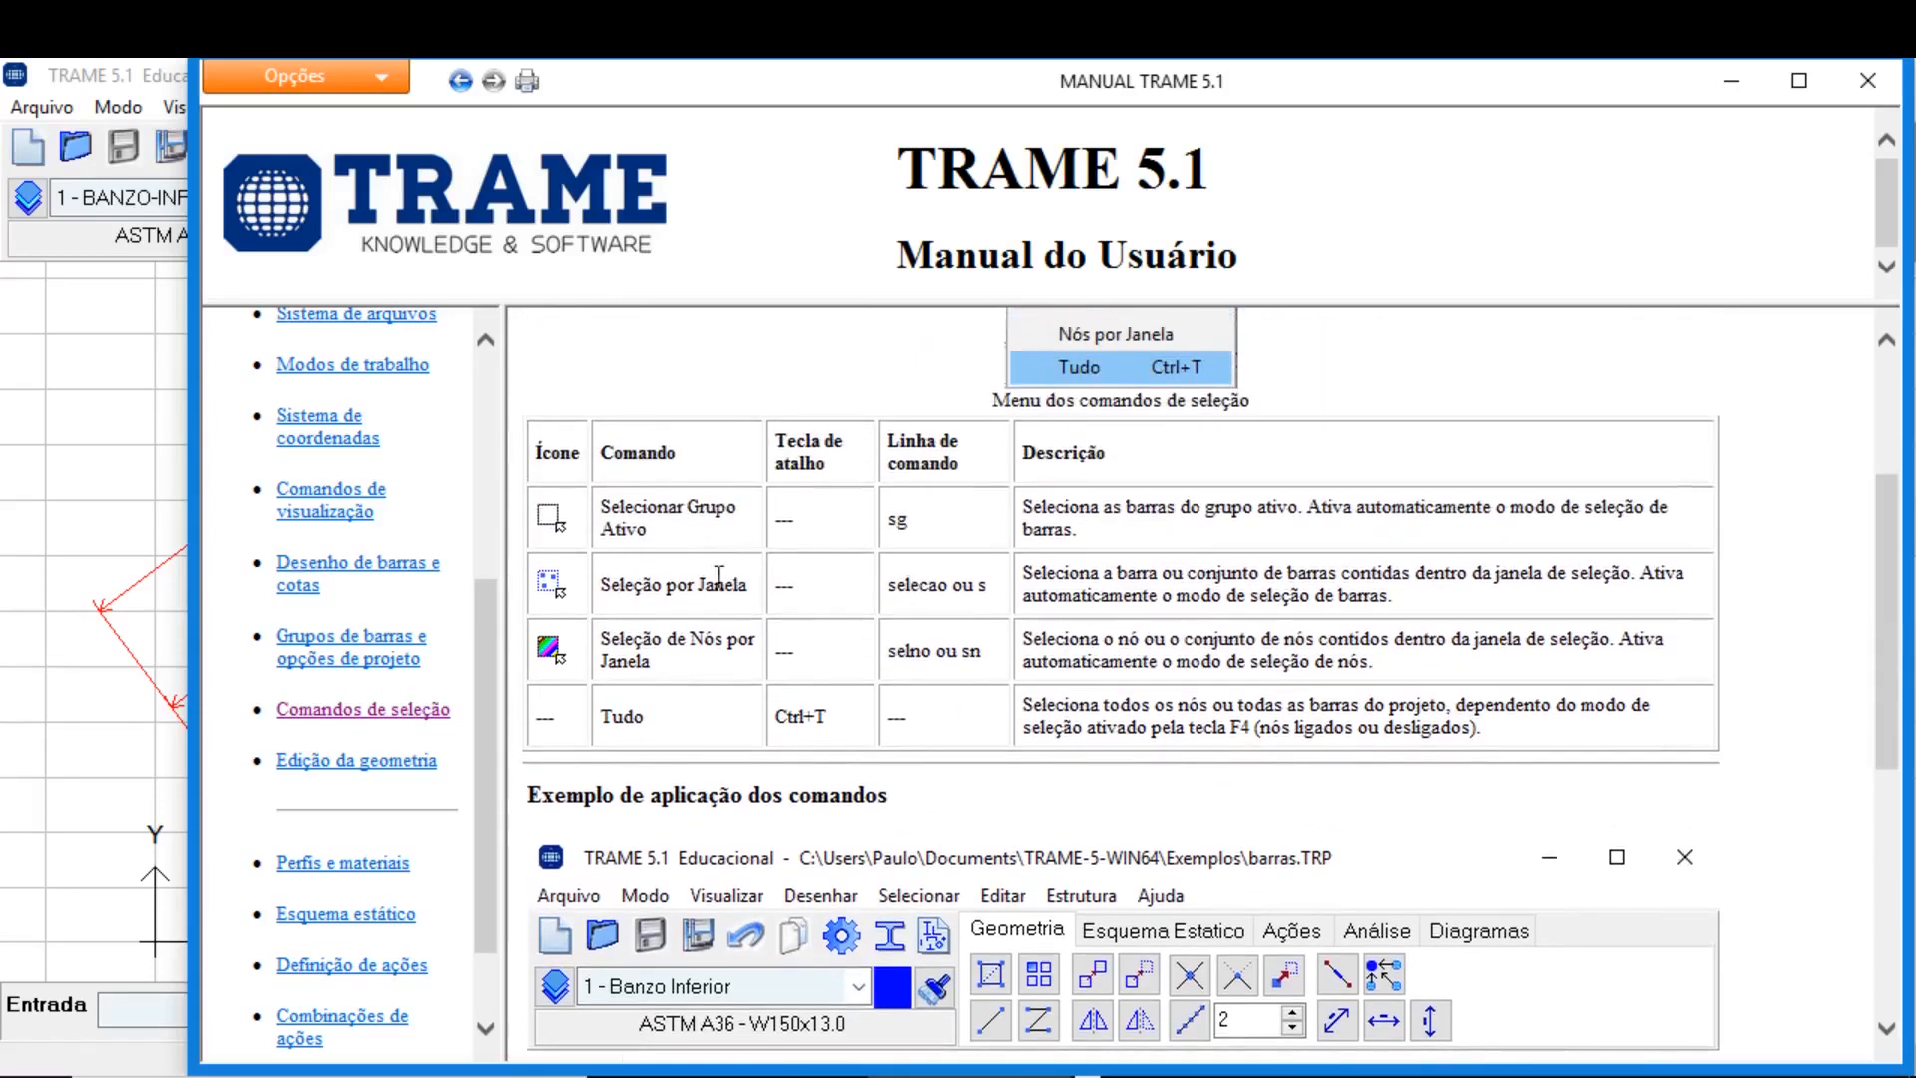
Open the Desenho de barras e cotas topic of the manual and read its table of drawing commands.
left_click(329, 588)
scroll(1317, 729, "down", 8)
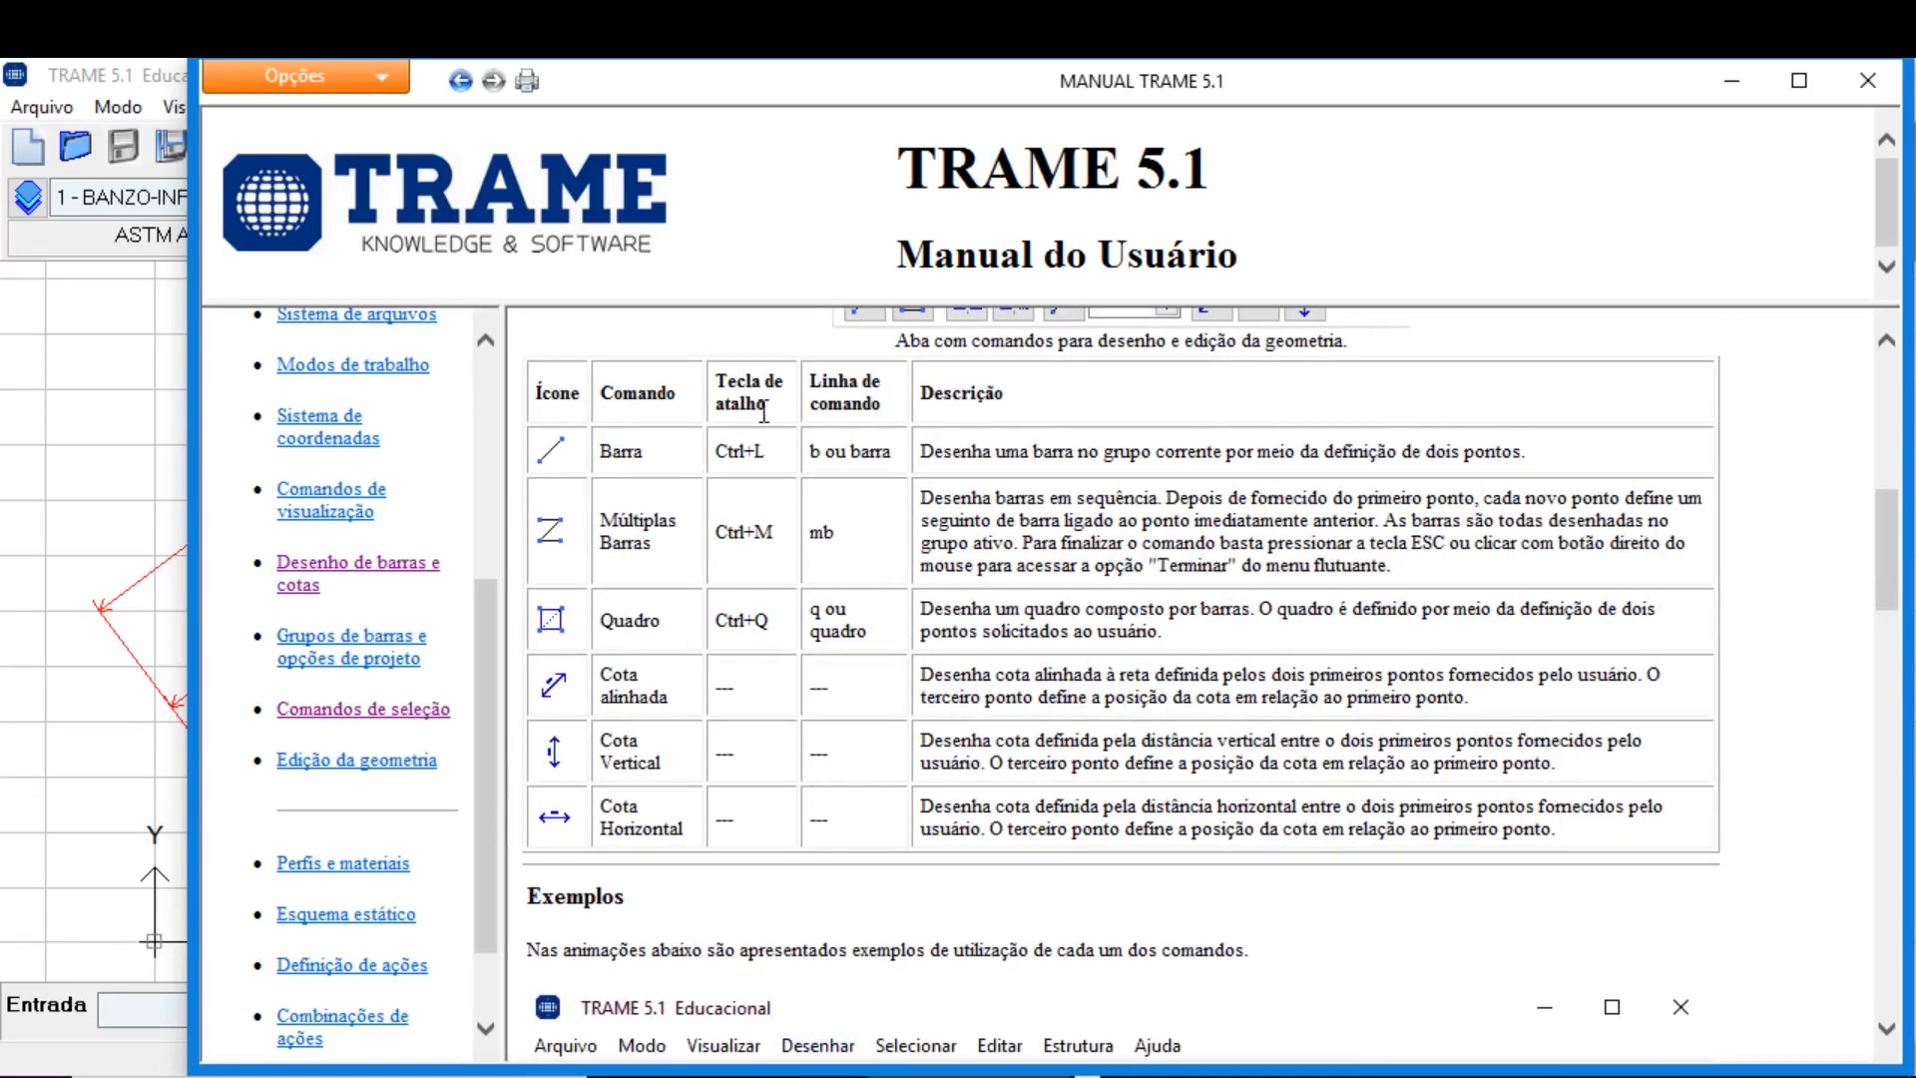
left_click_drag(883, 460, 790, 461)
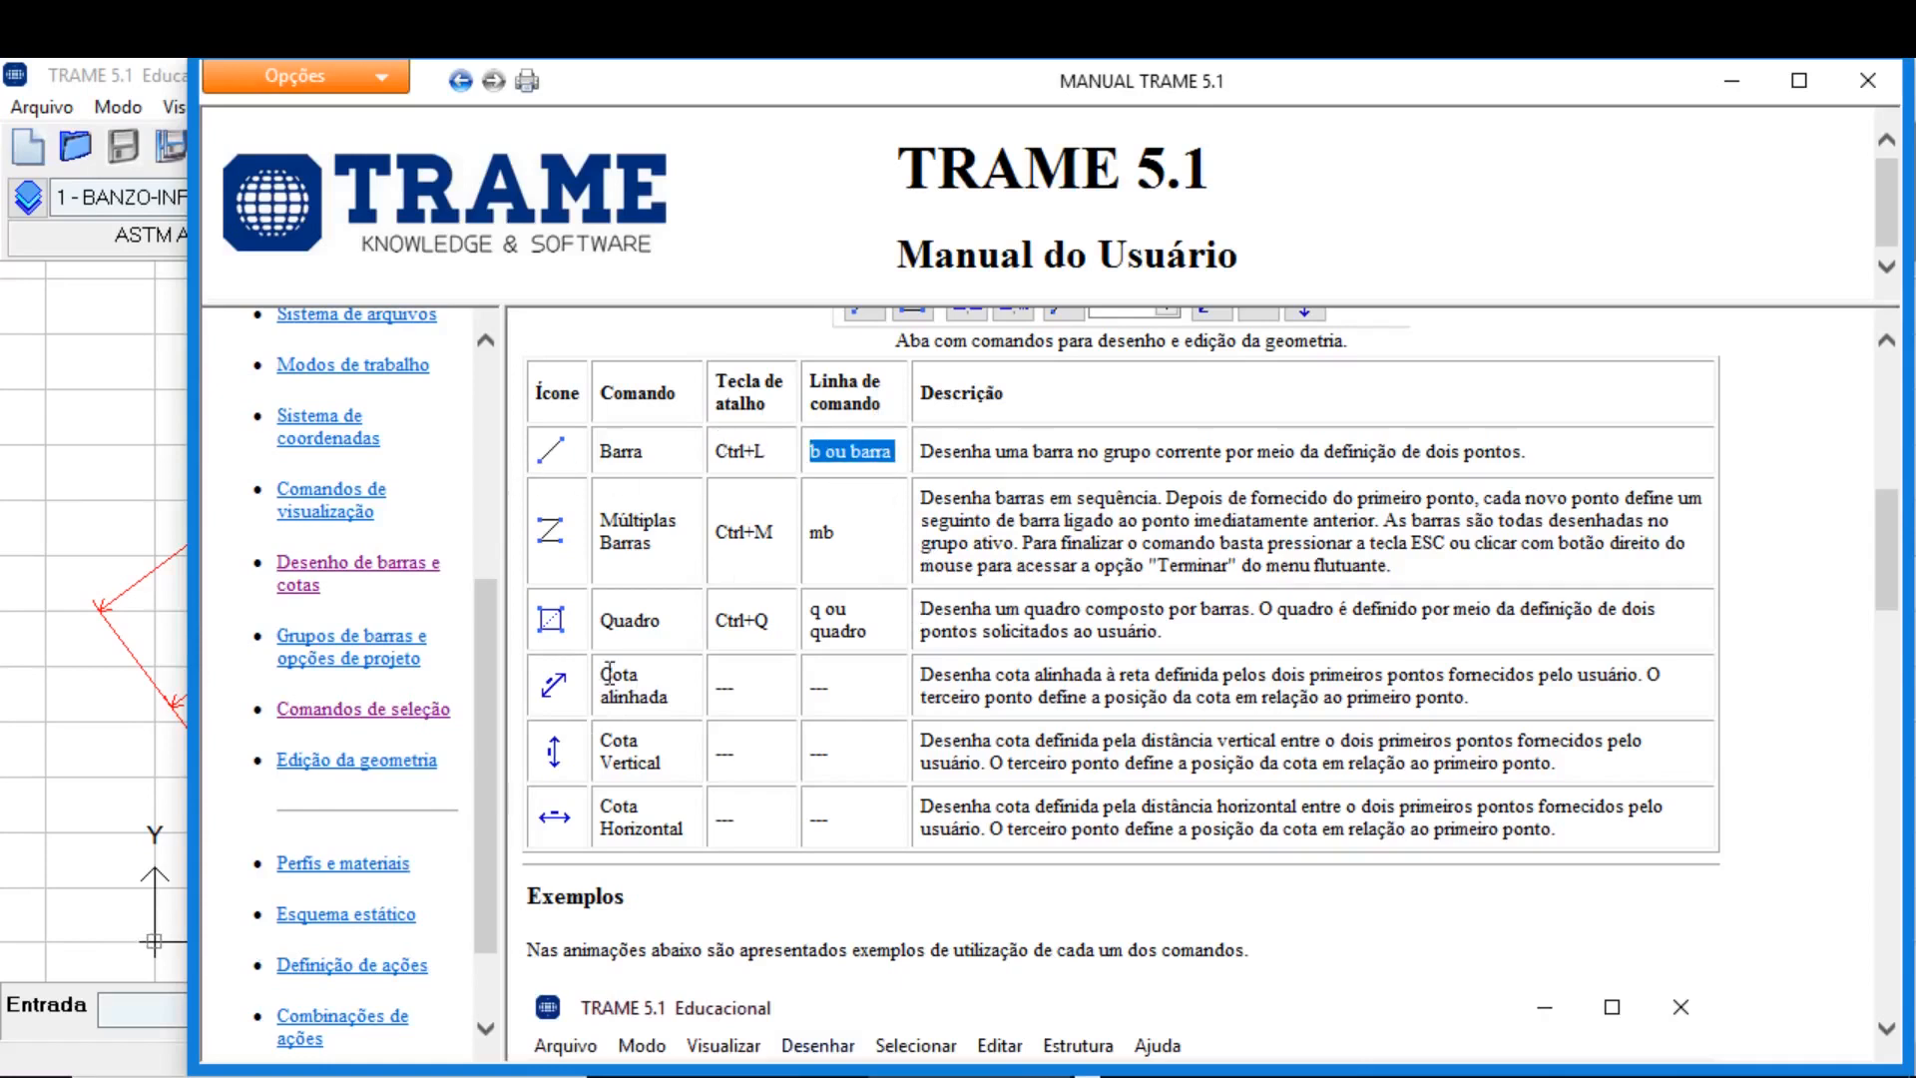
scroll(693, 716, "up", 8)
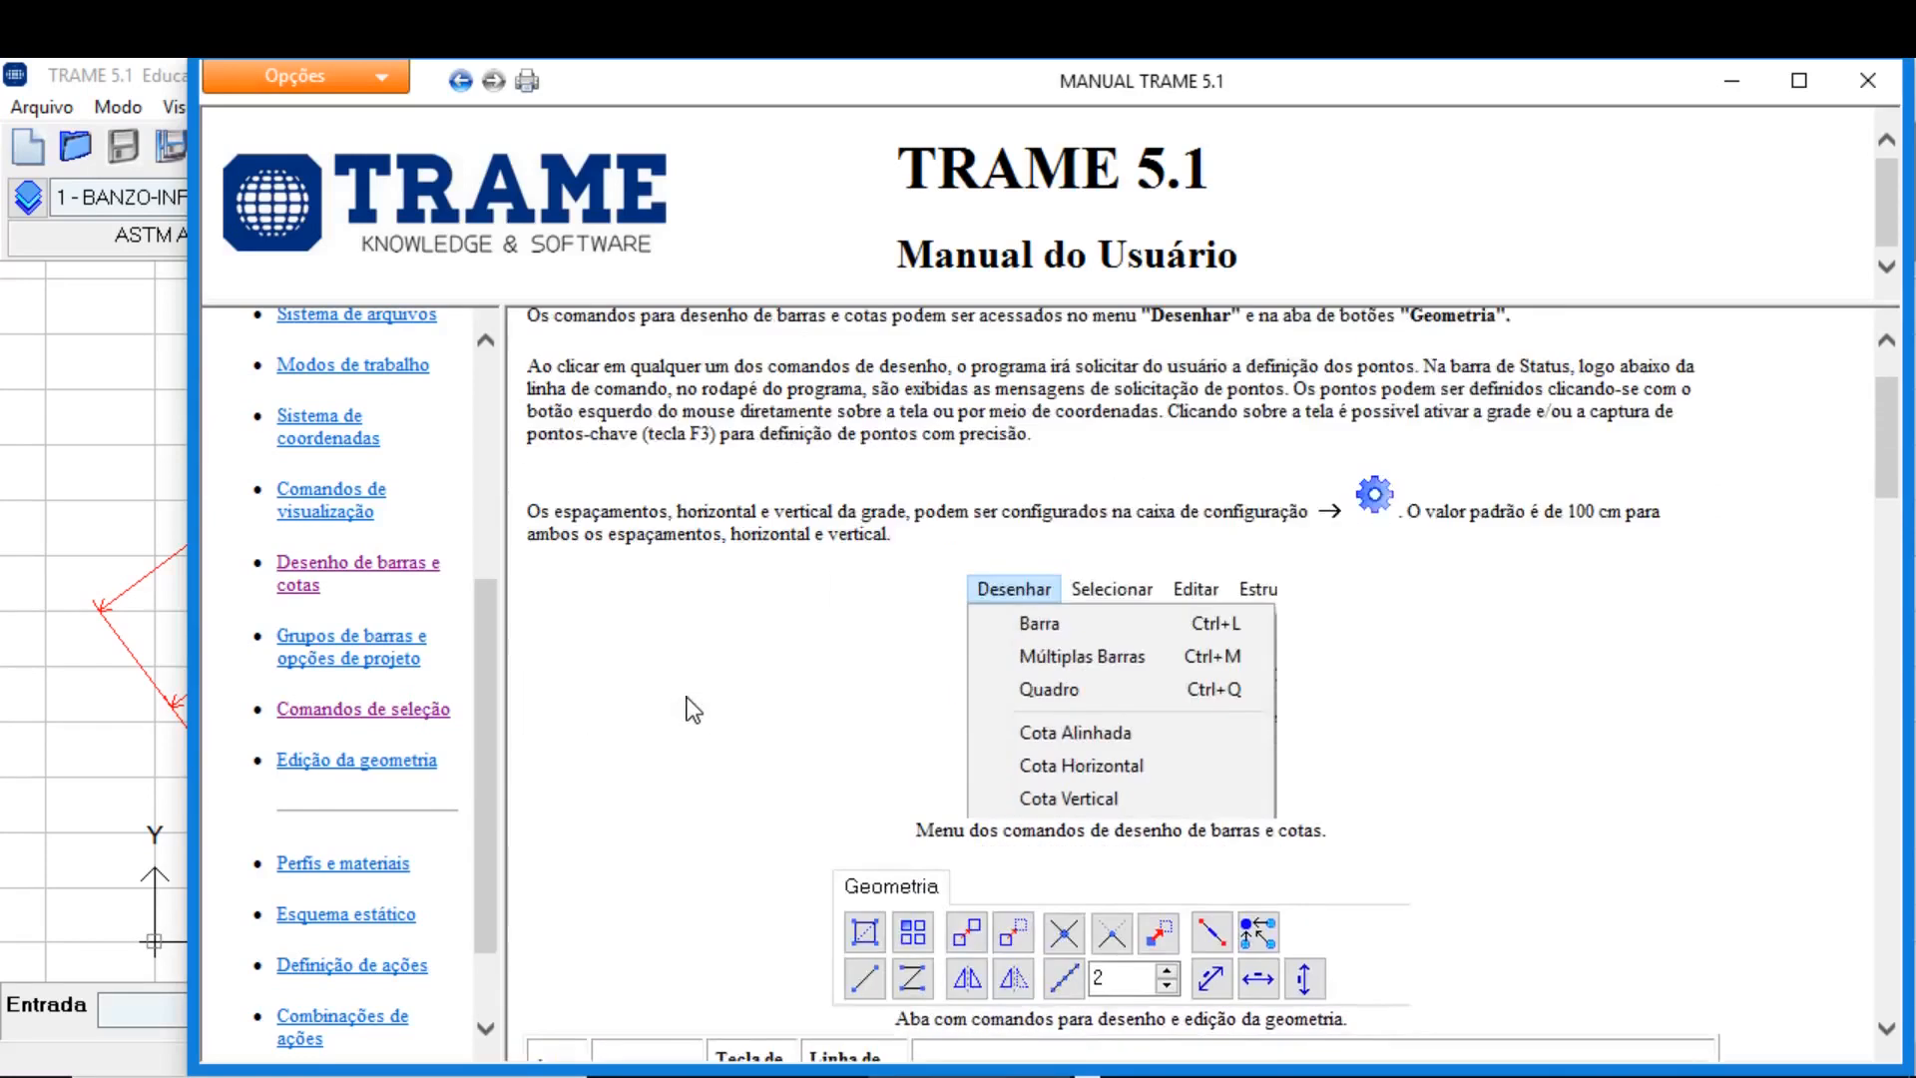
scroll(693, 717, "down", 8)
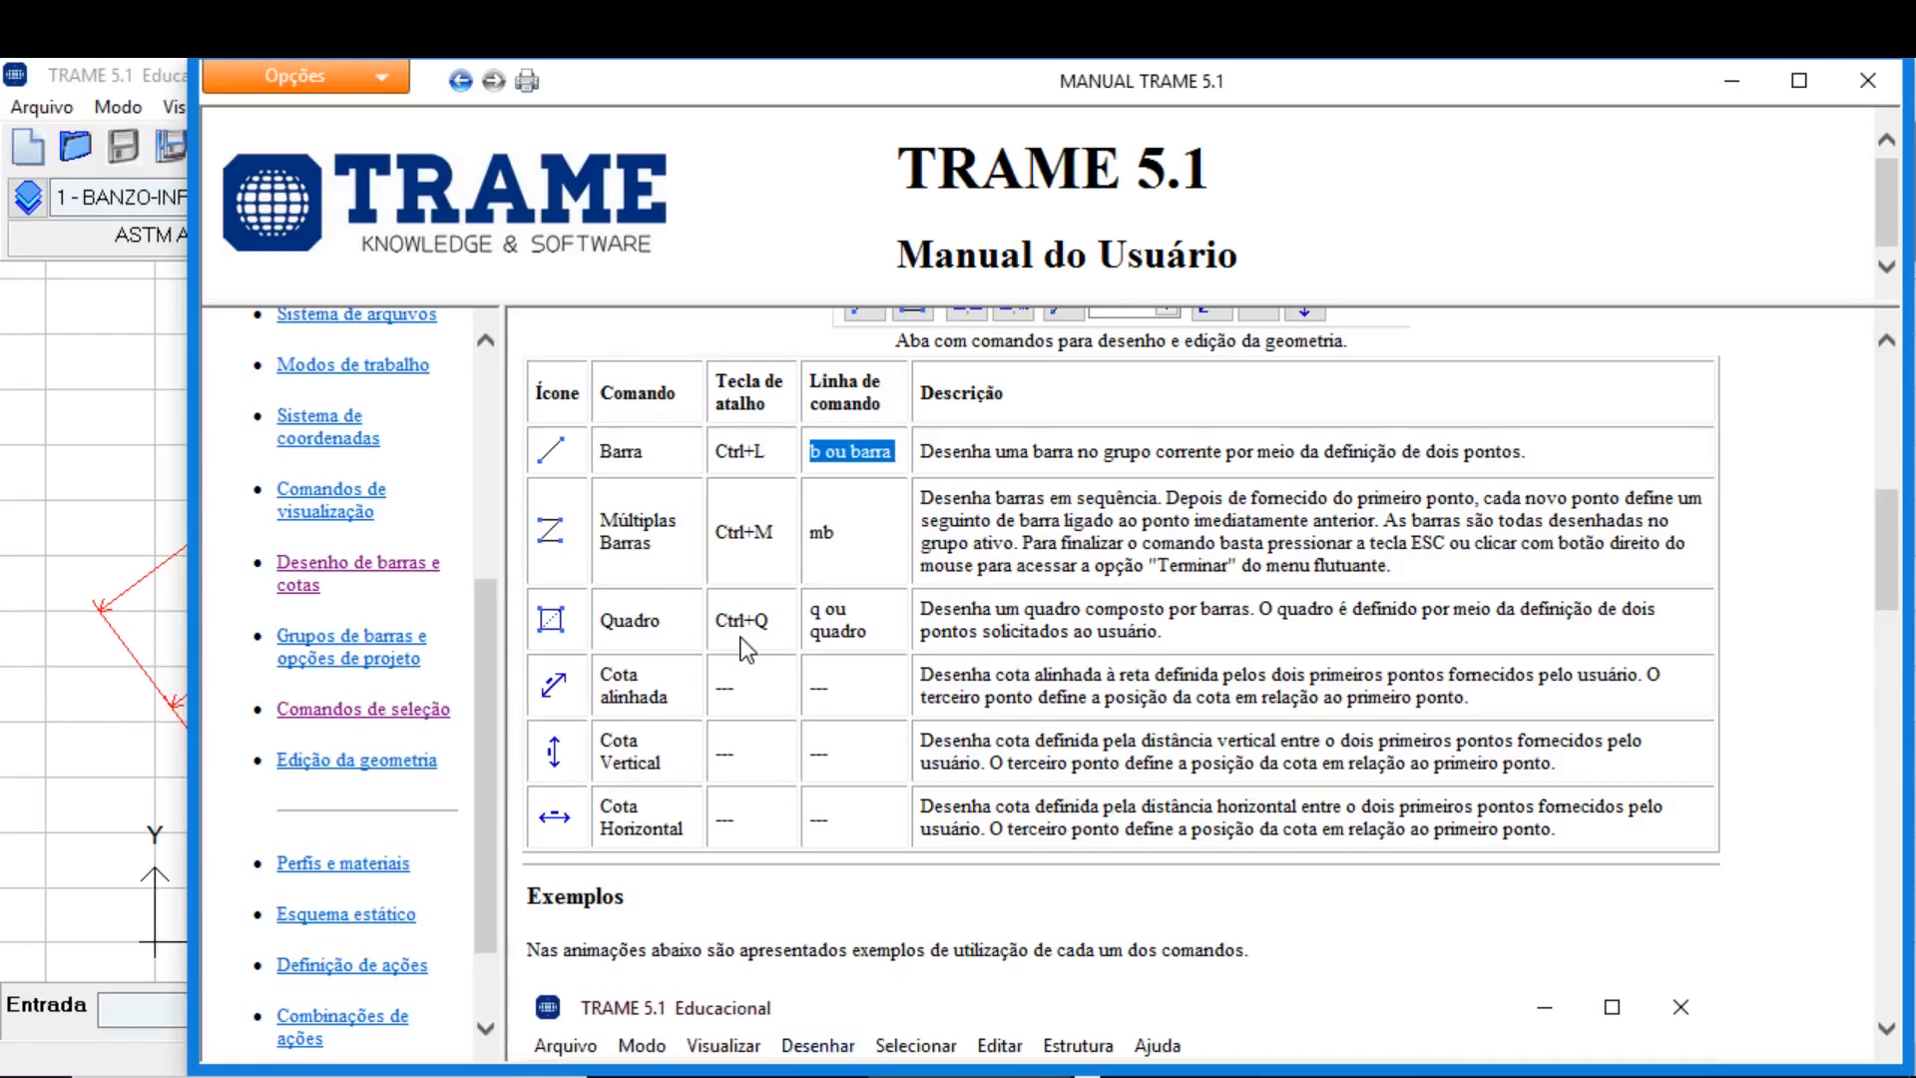
Examine the animated drawing examples in the Desenho de barras e cotas topic and close the manual.
scroll(804, 619, "down", 7)
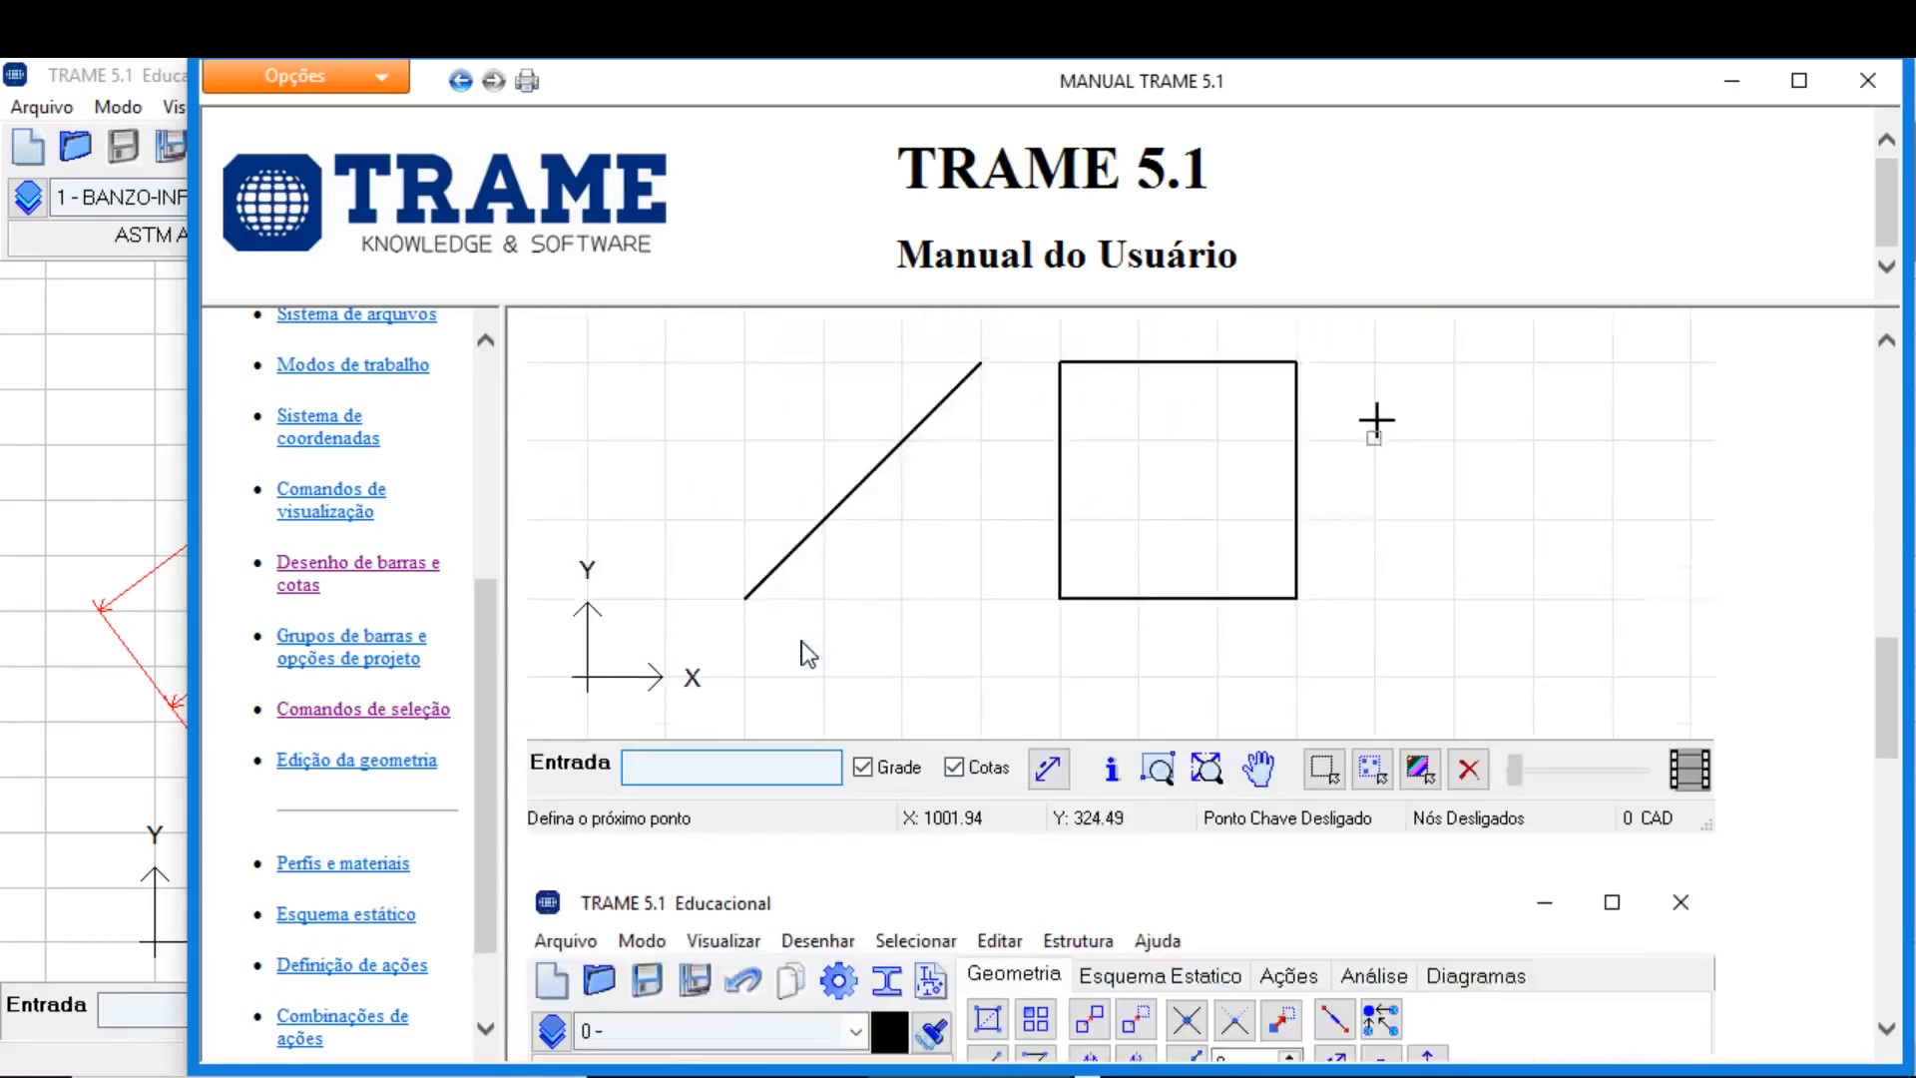
scroll(814, 651, "up", 1)
scroll(1255, 624, "up", 1)
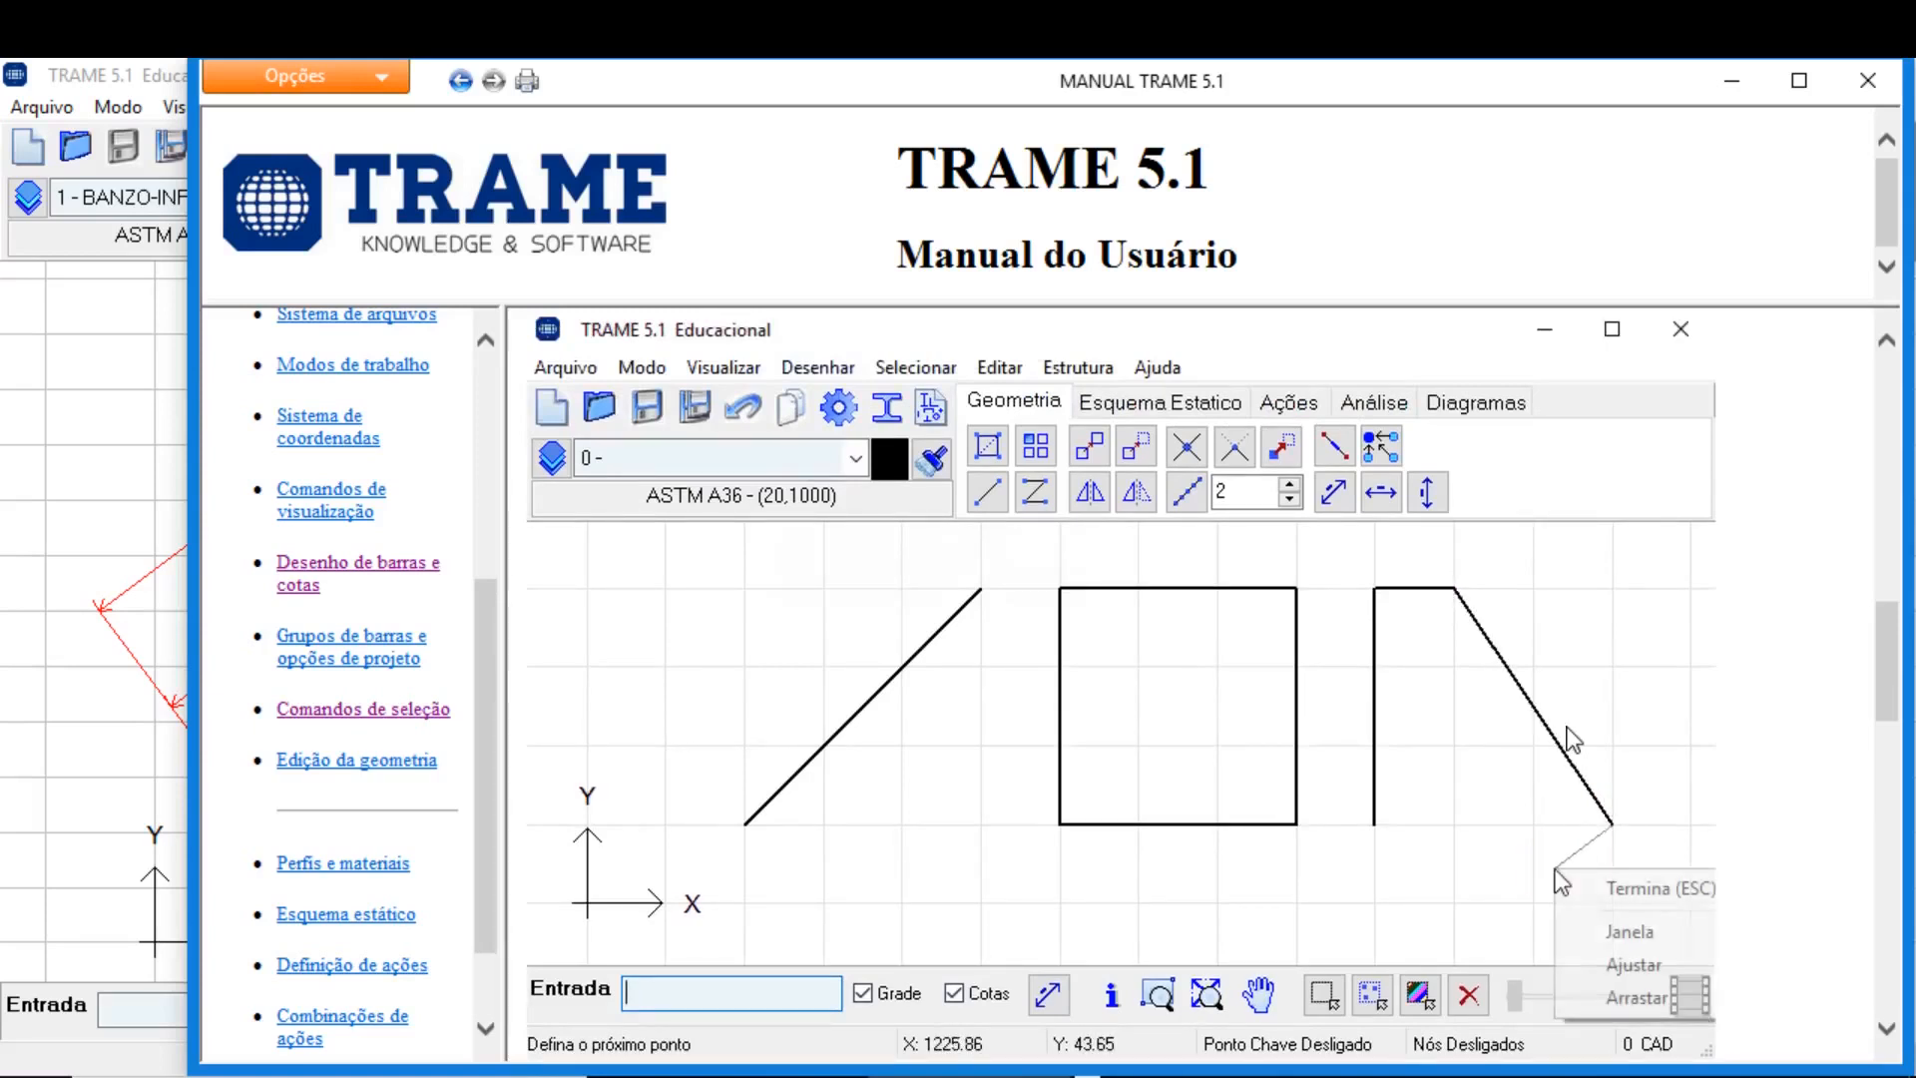
scroll(1318, 696, "up", 3)
scroll(995, 595, "up", 7)
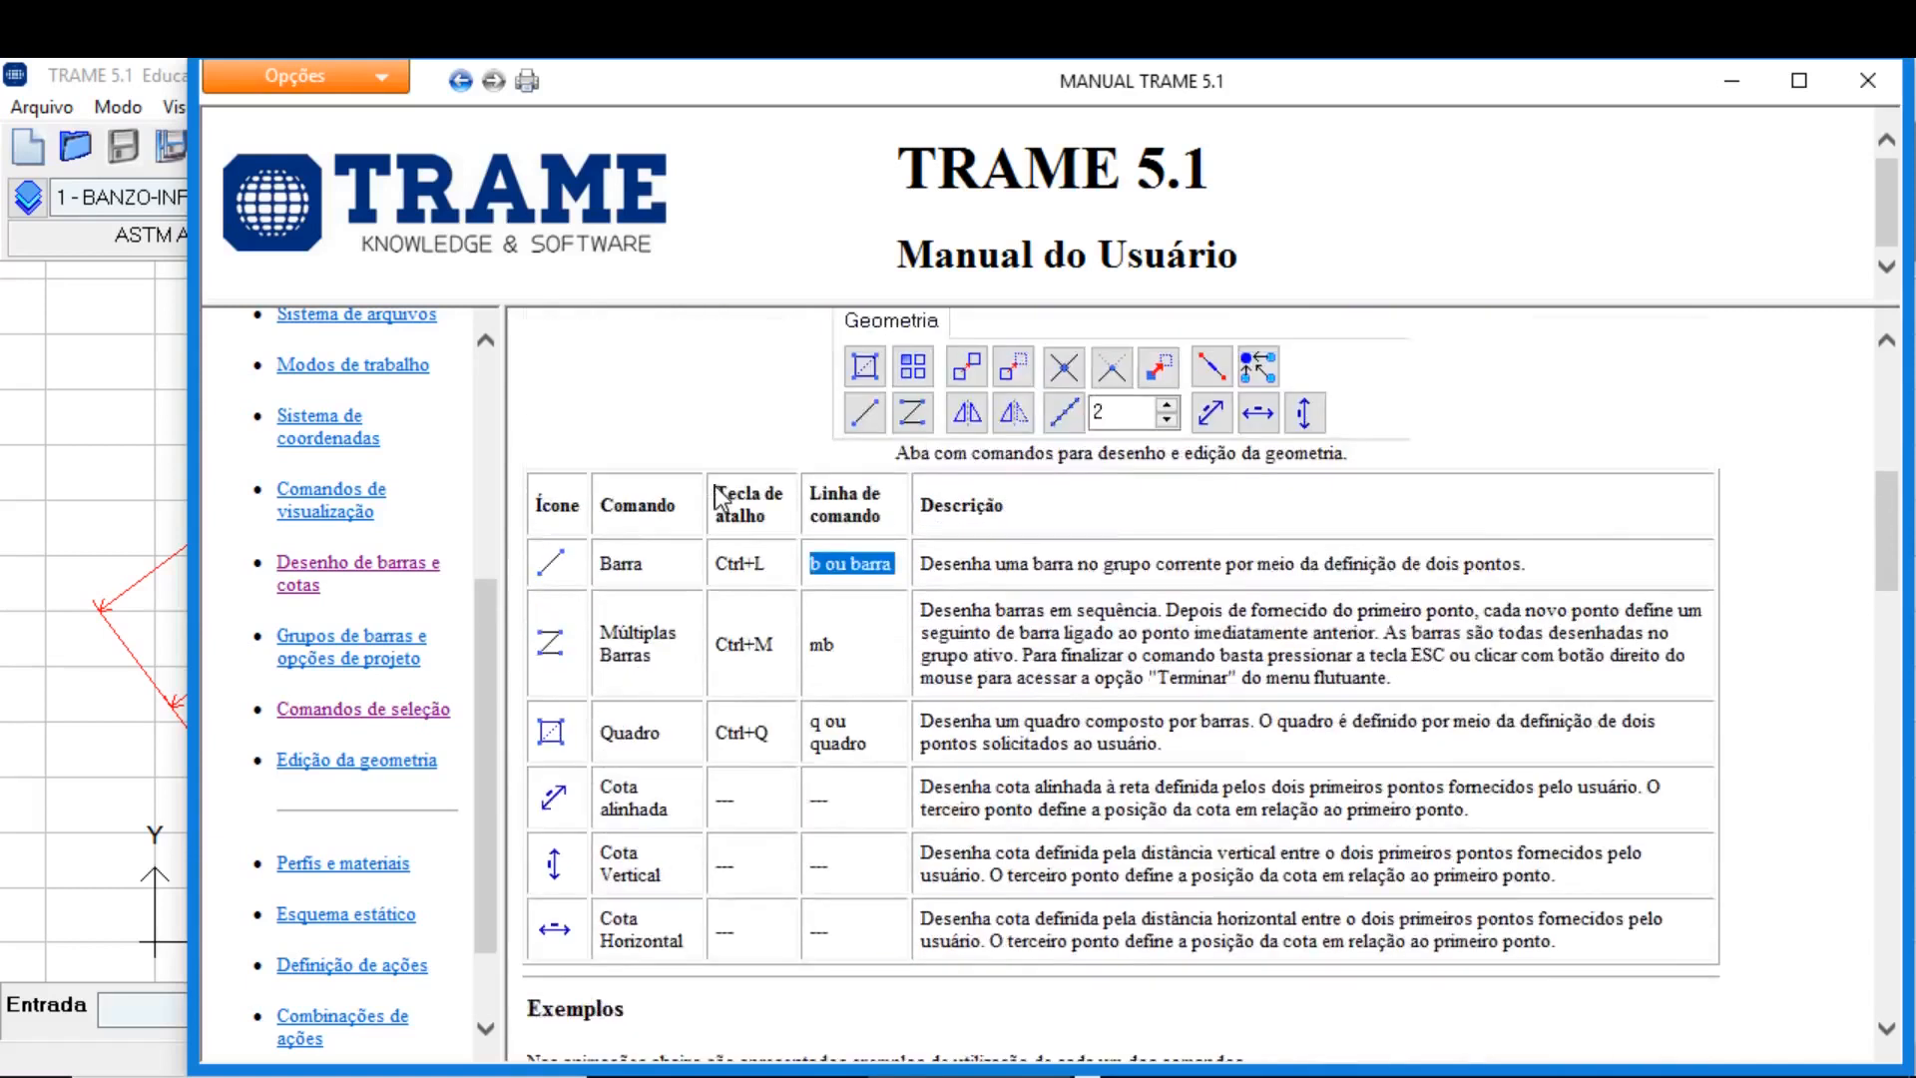
left_click(1868, 87)
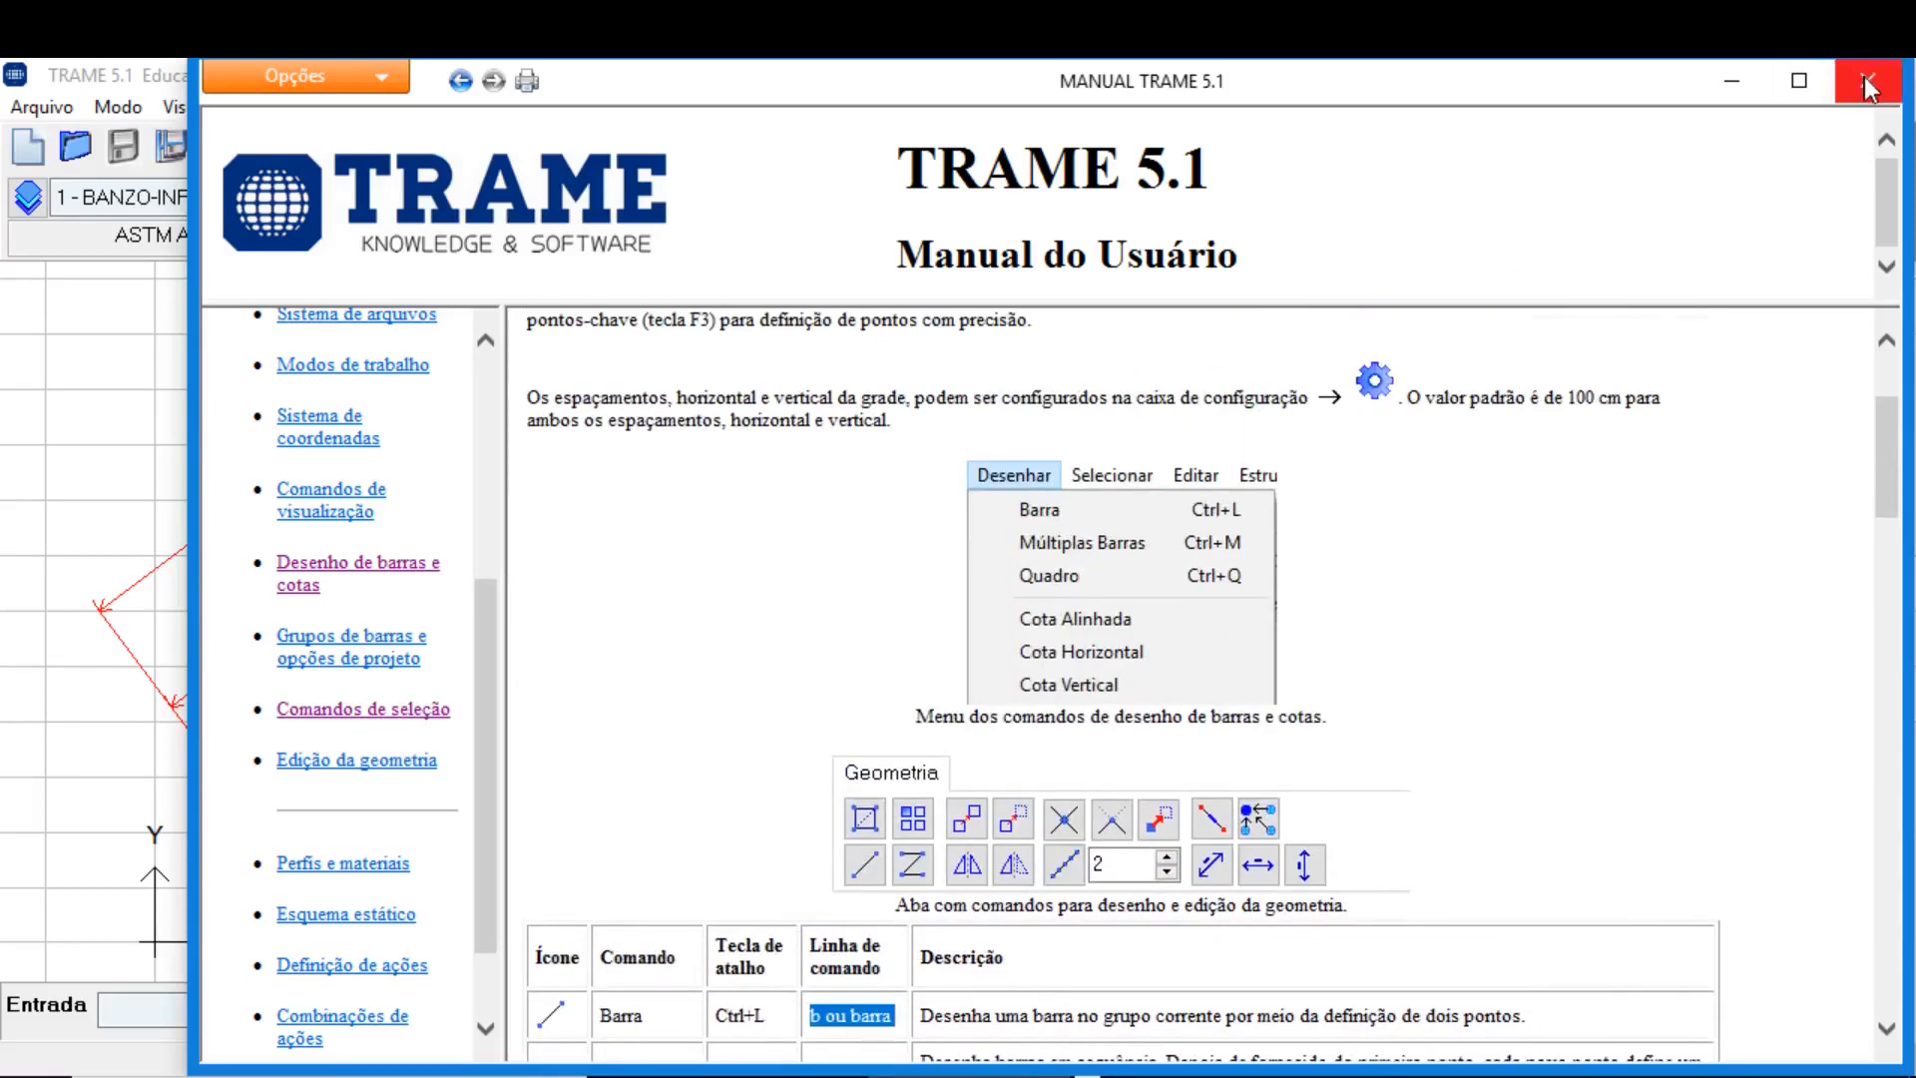
left_click(1867, 86)
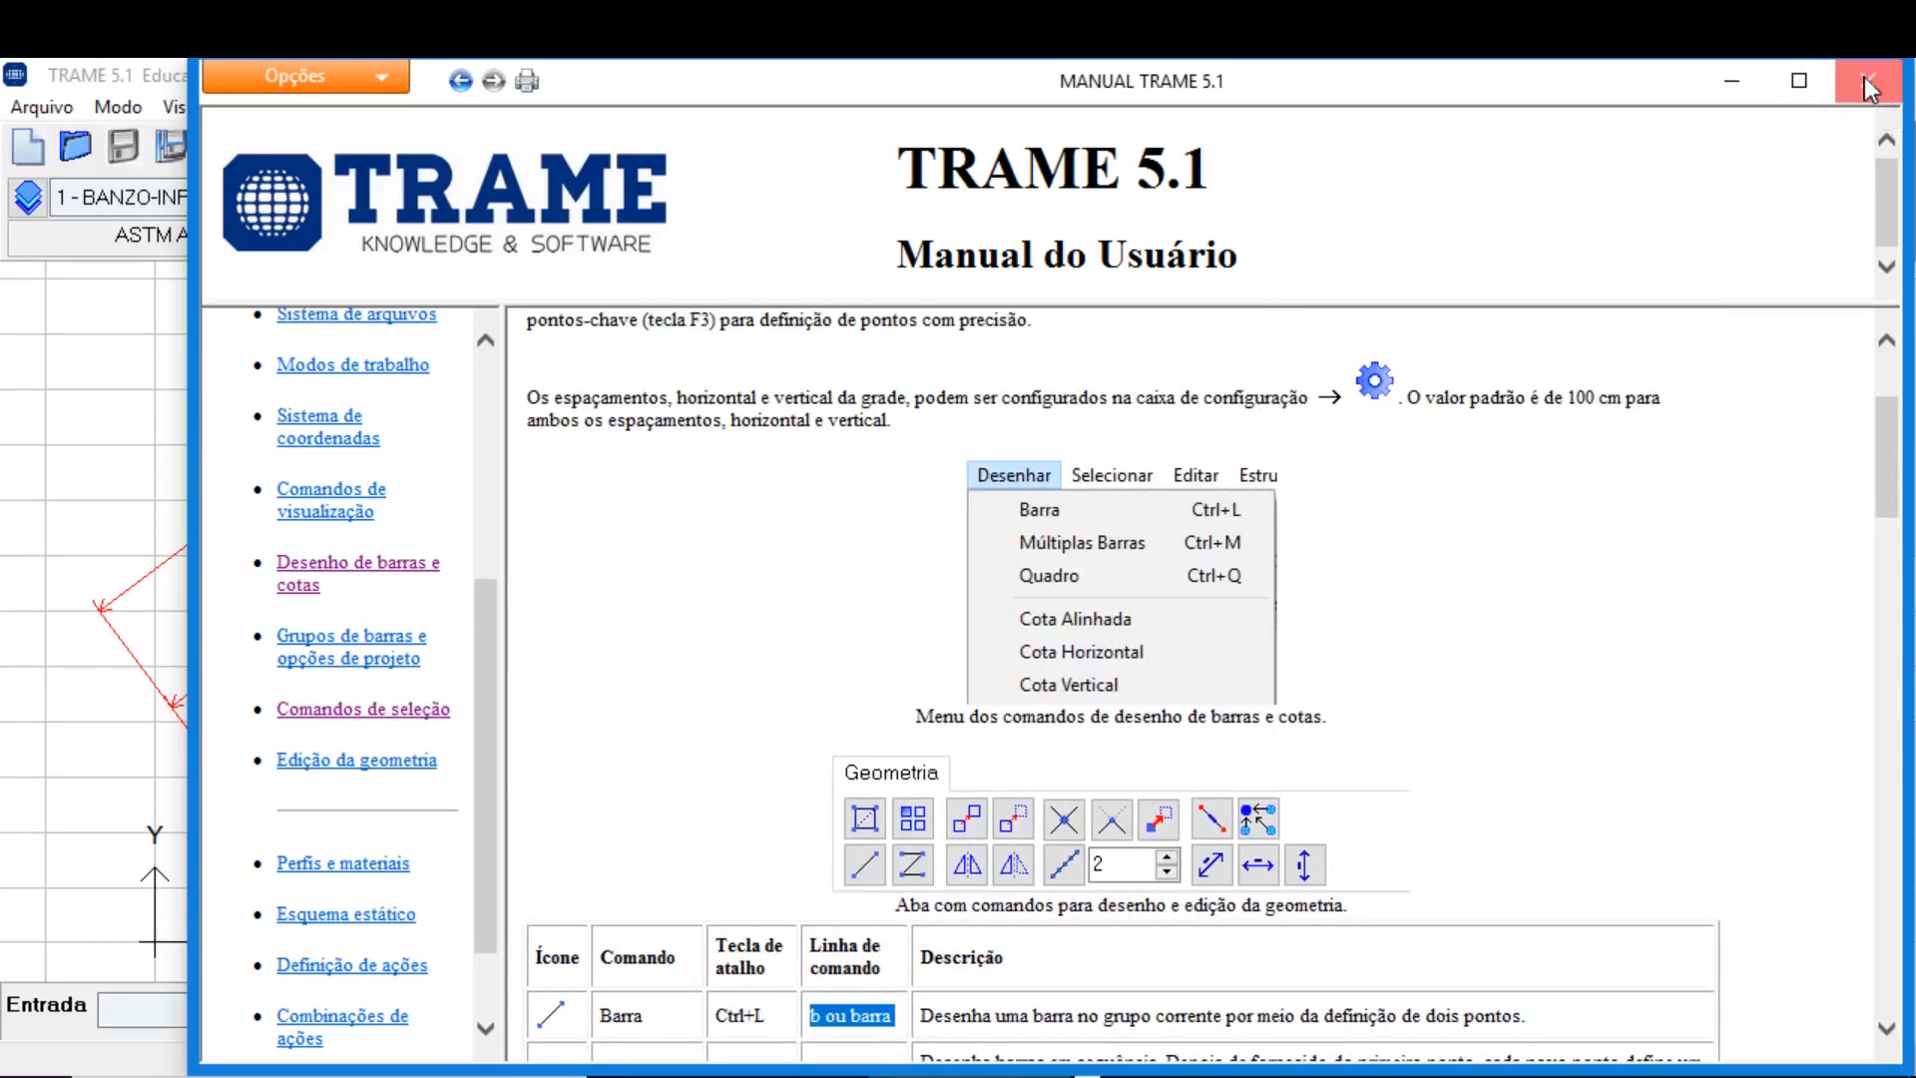
Review the available help resources, view the Sobre information about TRAME 5.1 and close it.
mouse_move(966, 449)
middle_mouse_down()
mouse_move(1117, 470)
mouse_move(791, 462)
mouse_move(862, 473)
middle_mouse_up()
scroll(885, 440, "up", 3)
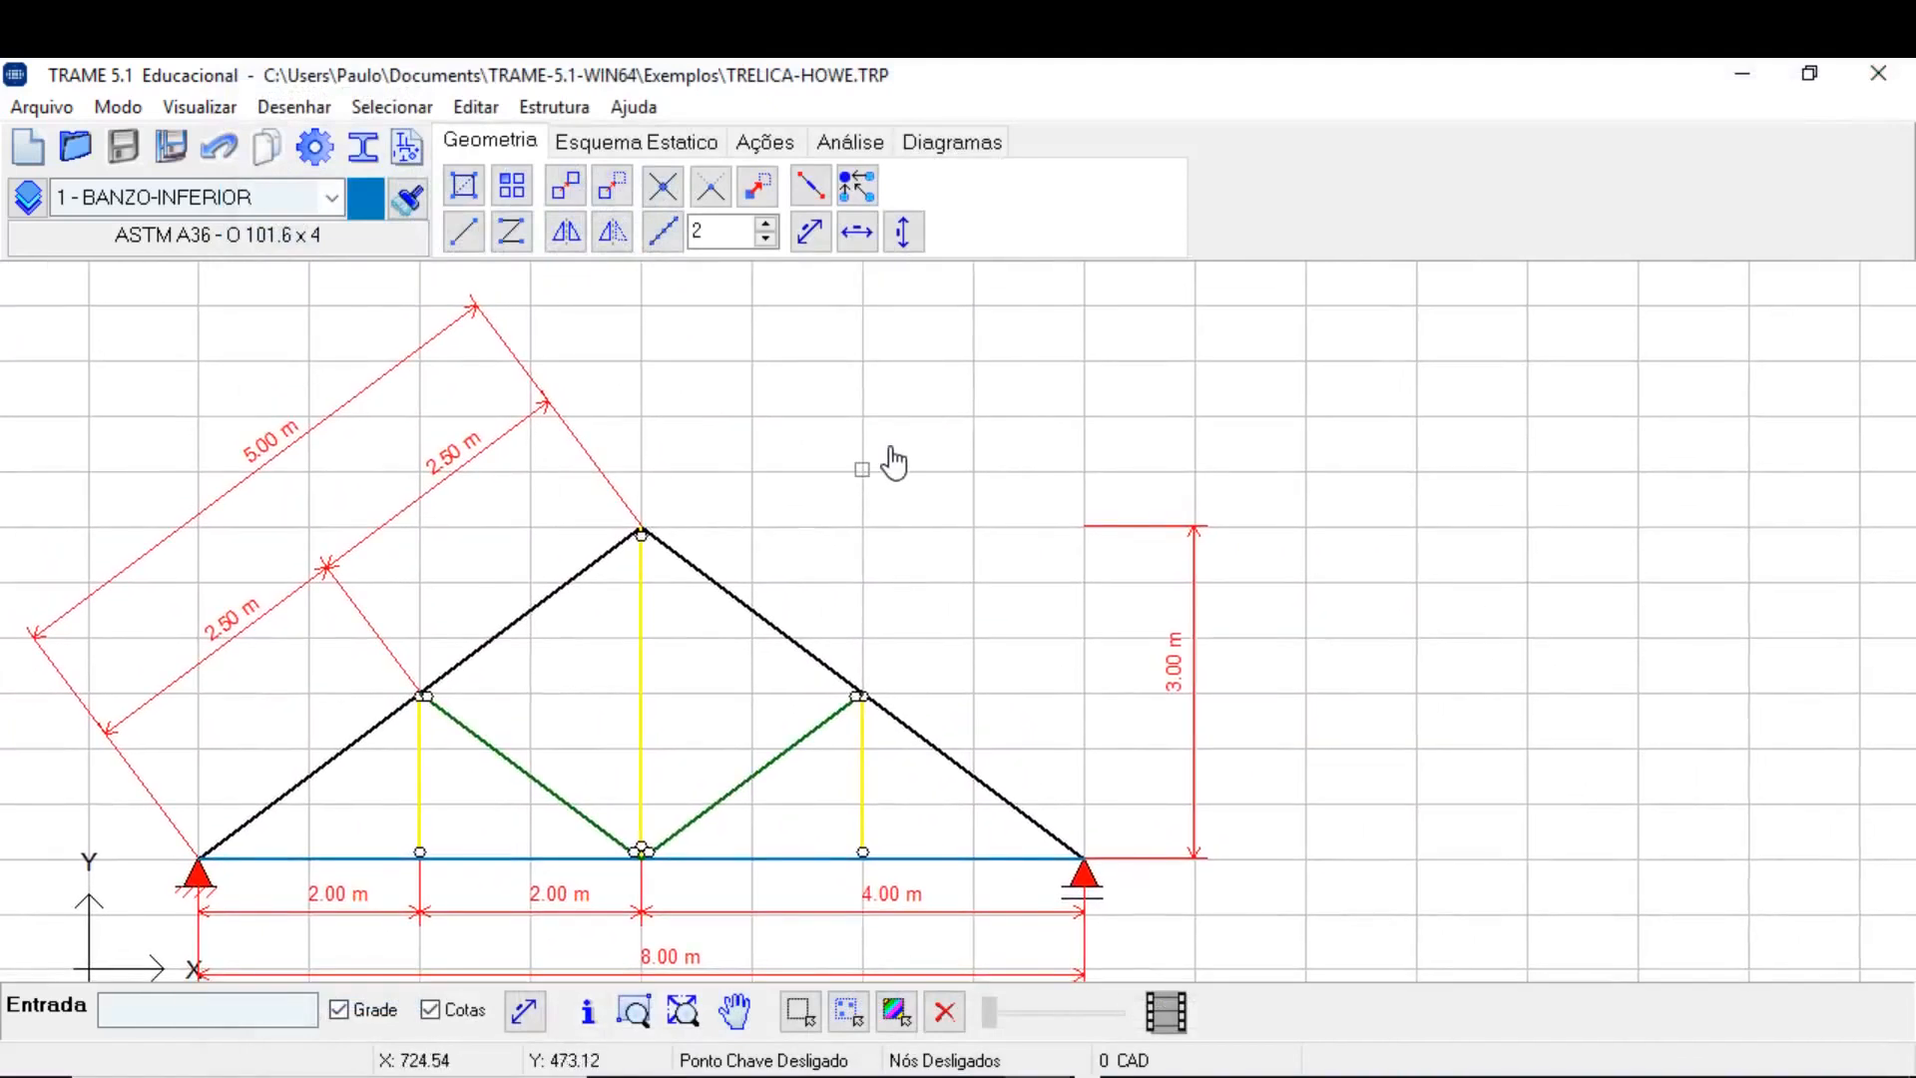
left_click(634, 107)
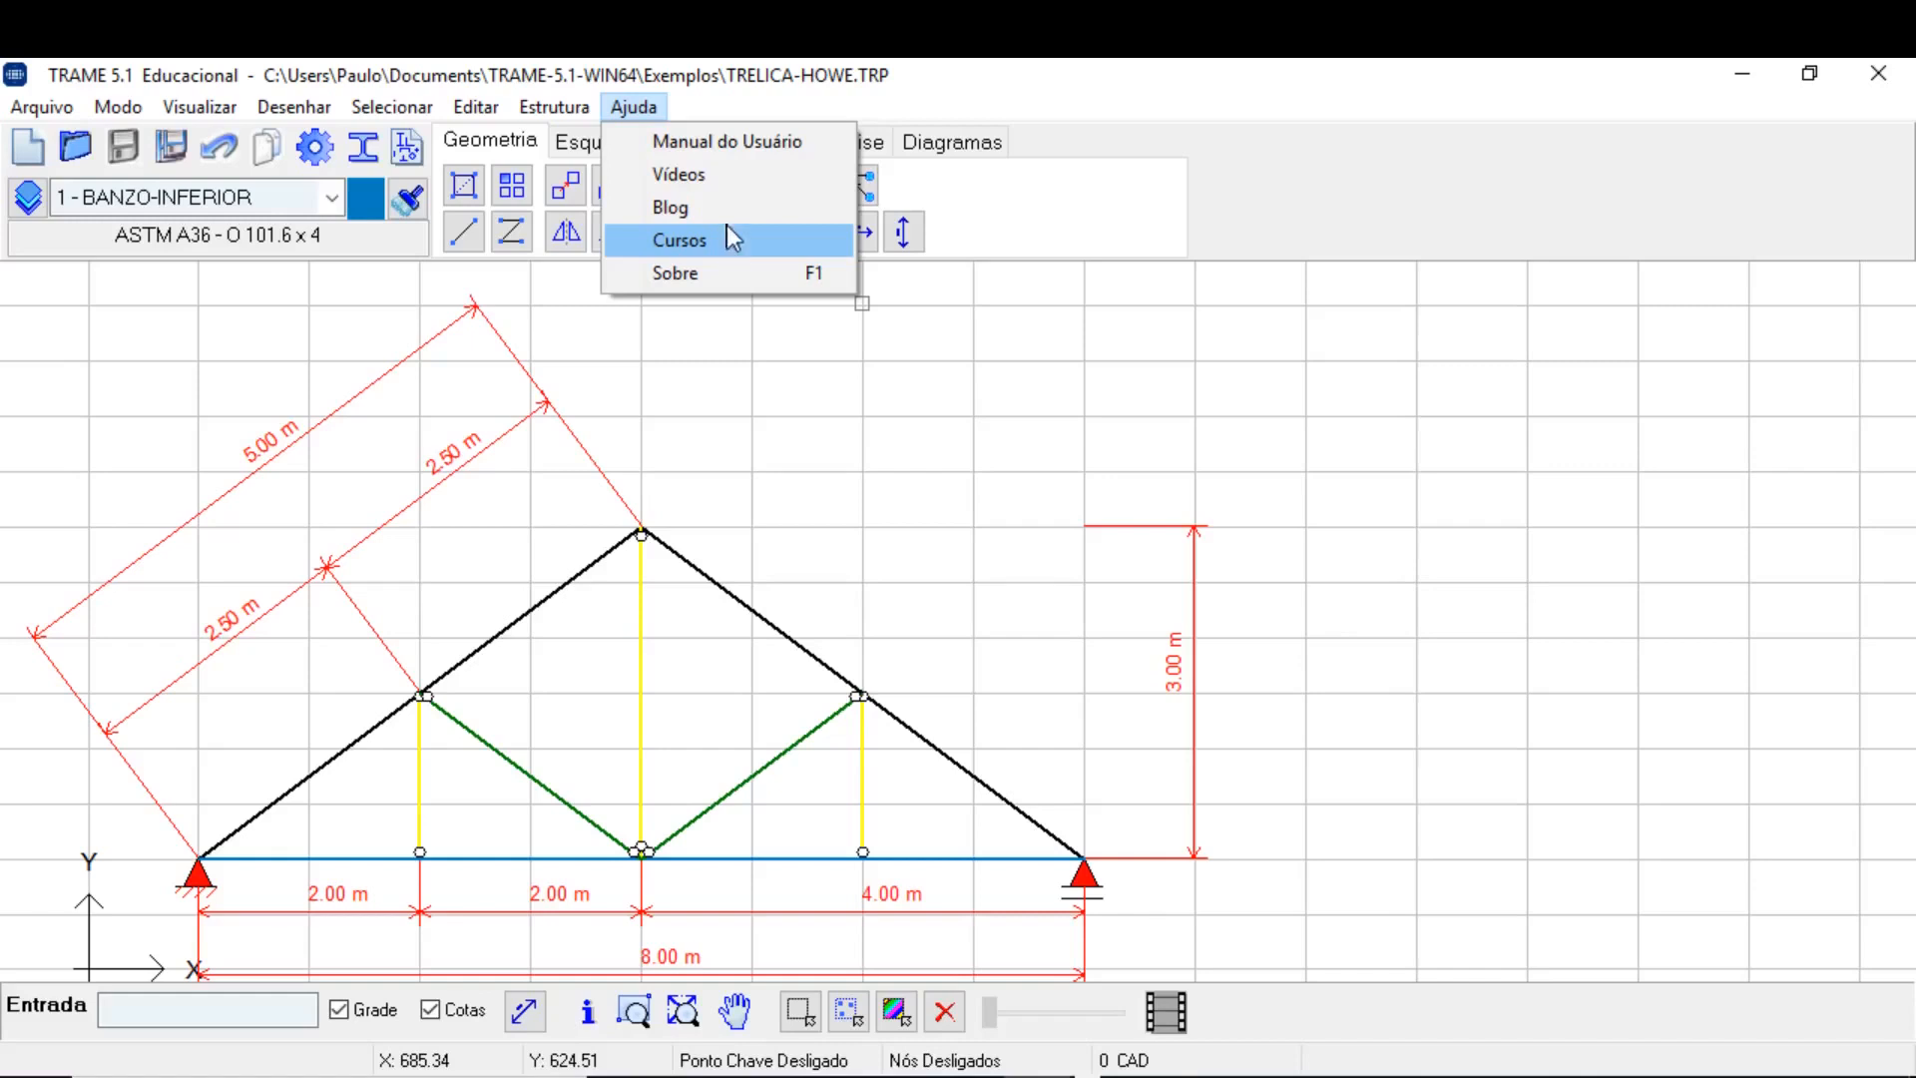
left_click(644, 110)
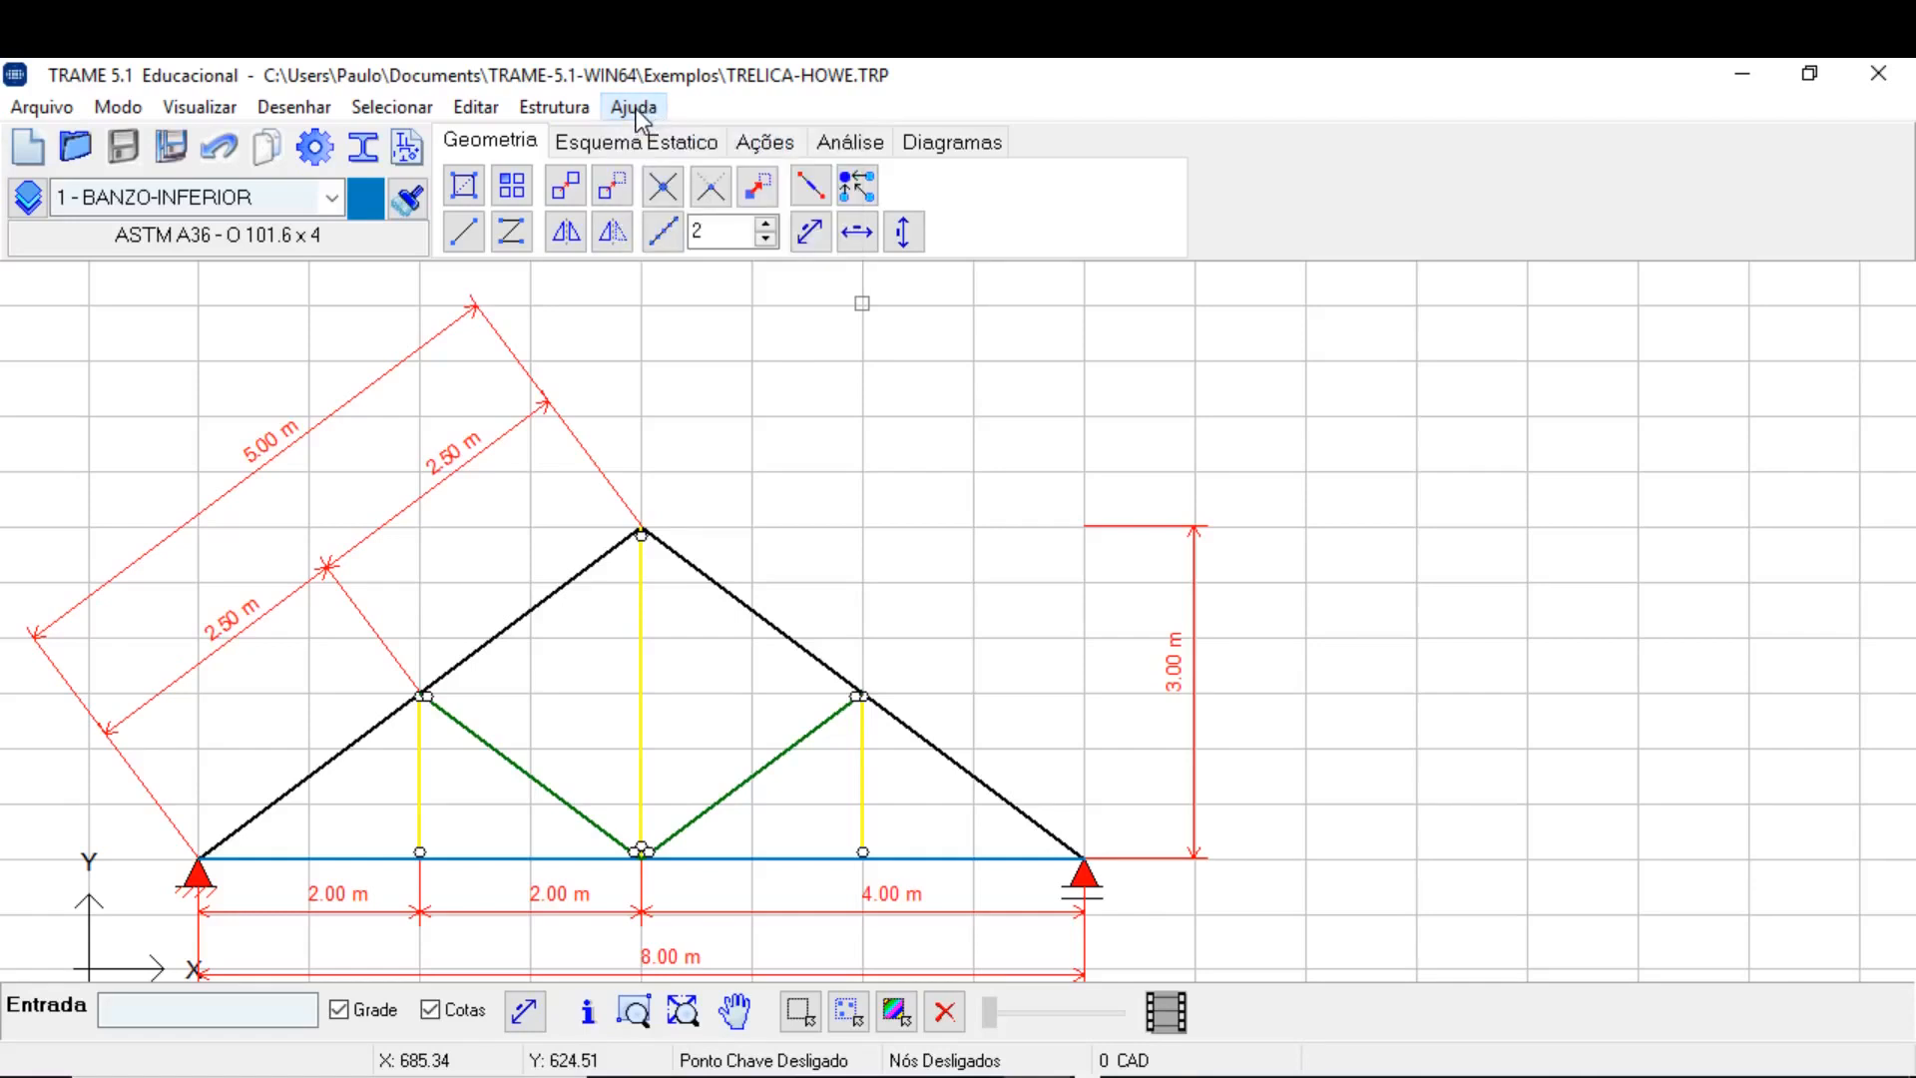
left_click(637, 107)
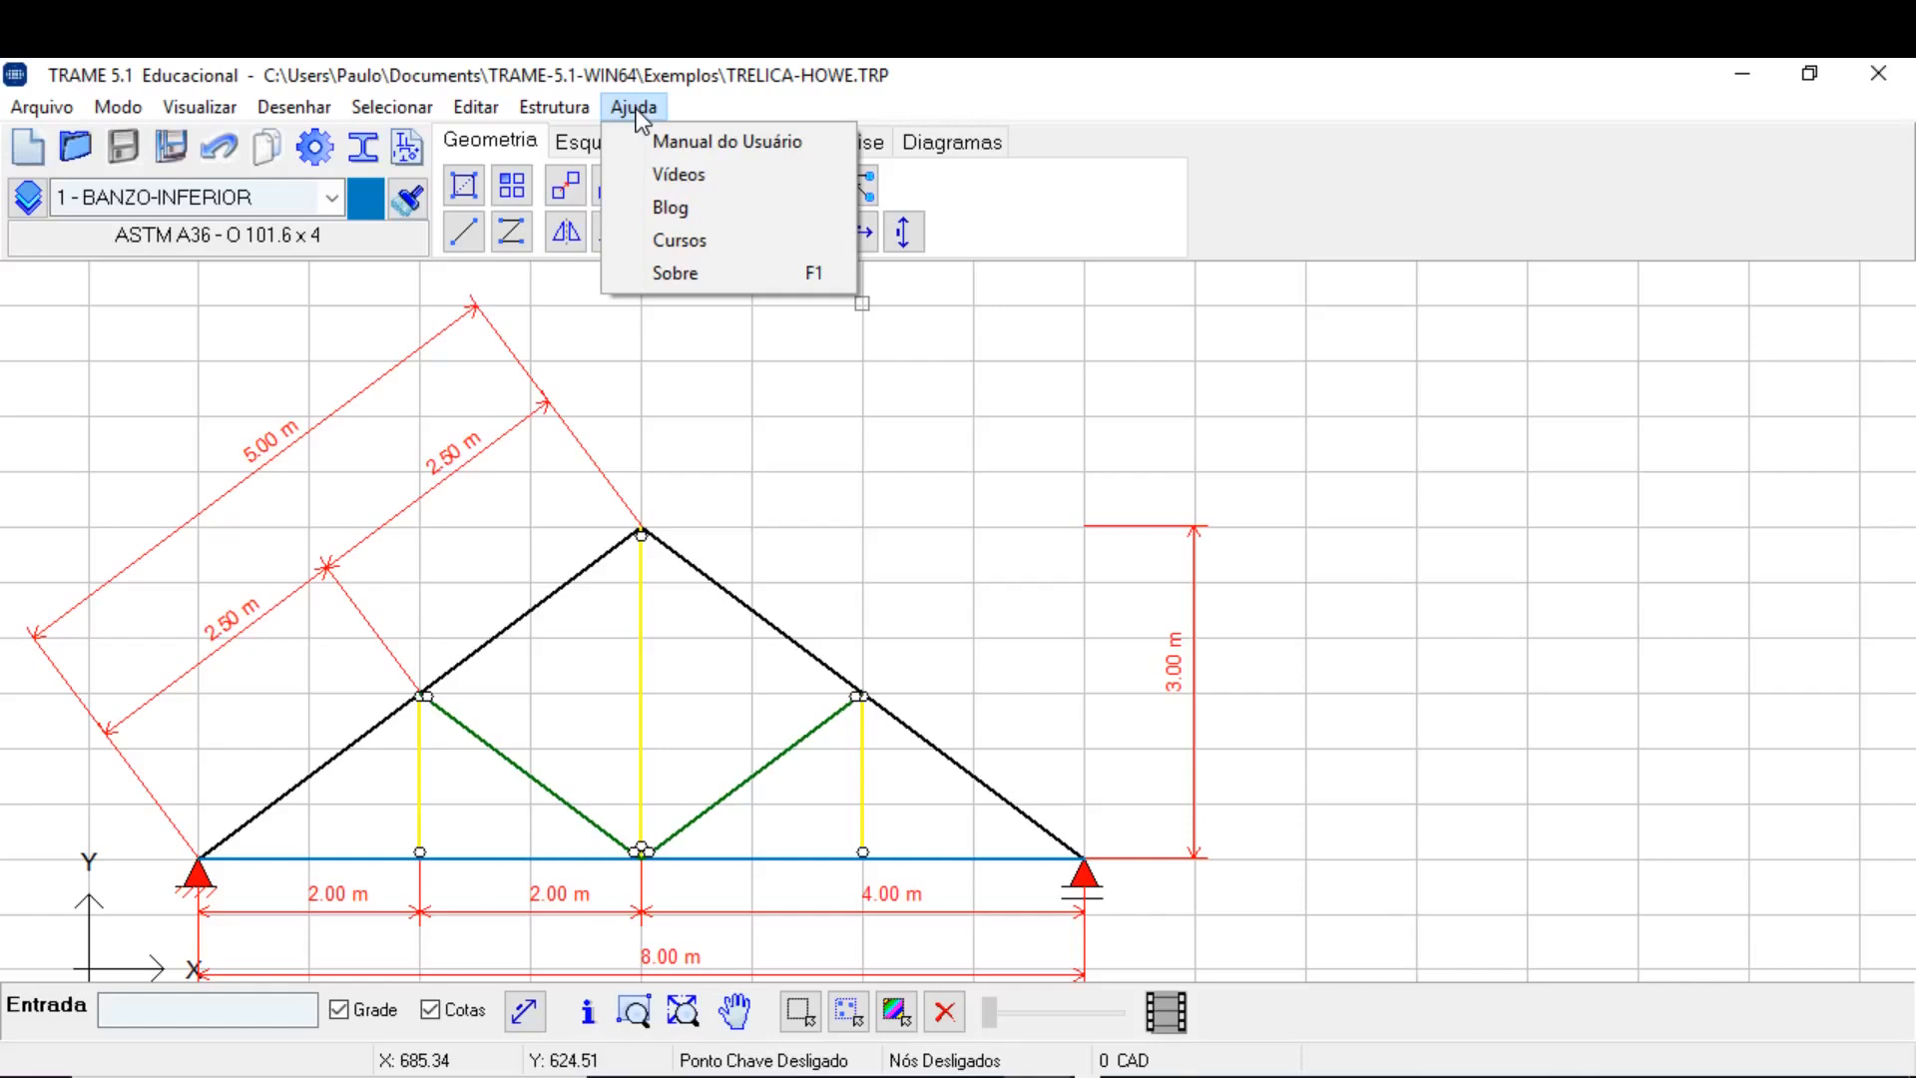
left_click(701, 279)
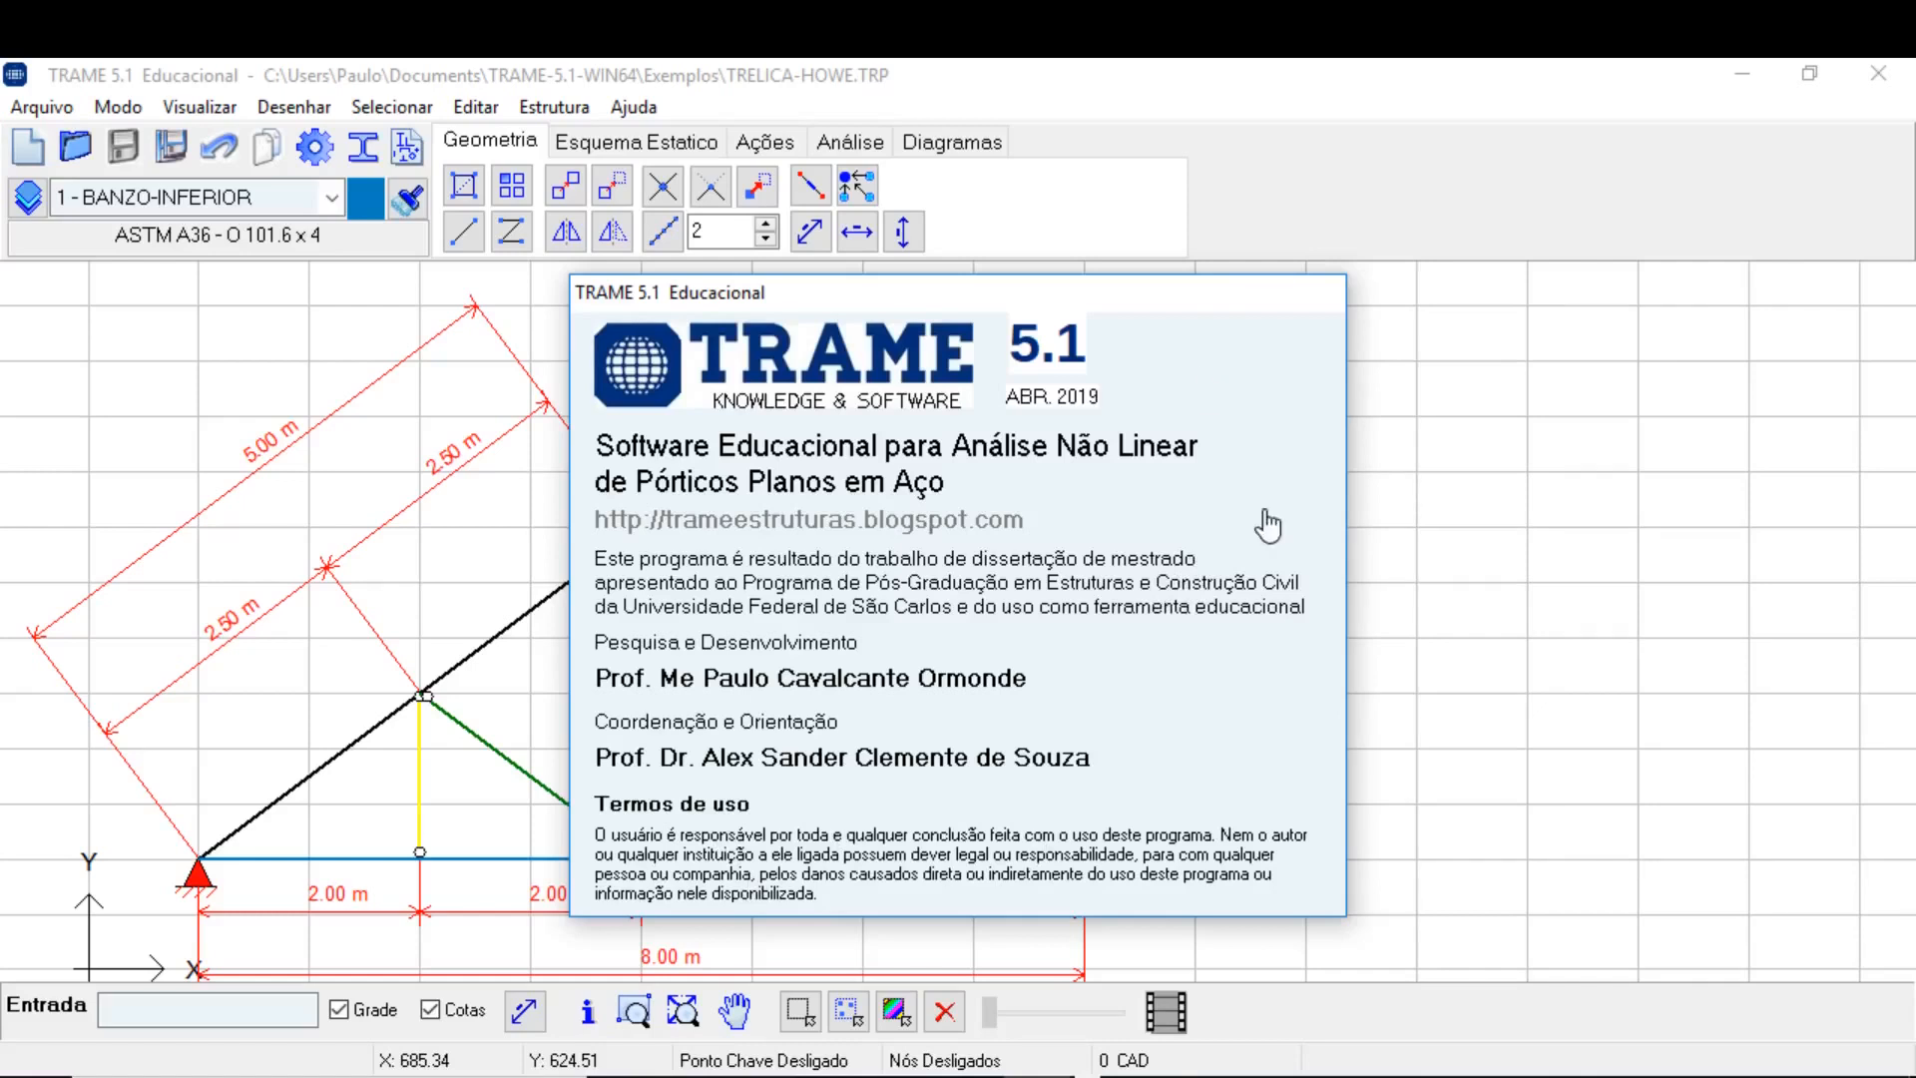
left_click(1204, 357)
middle_click_drag(971, 473, 1061, 445)
scroll(972, 462, "down", 1)
middle_click_drag(967, 492, 793, 482)
scroll(794, 530, "up", 1)
middle_click_drag(687, 525, 781, 542)
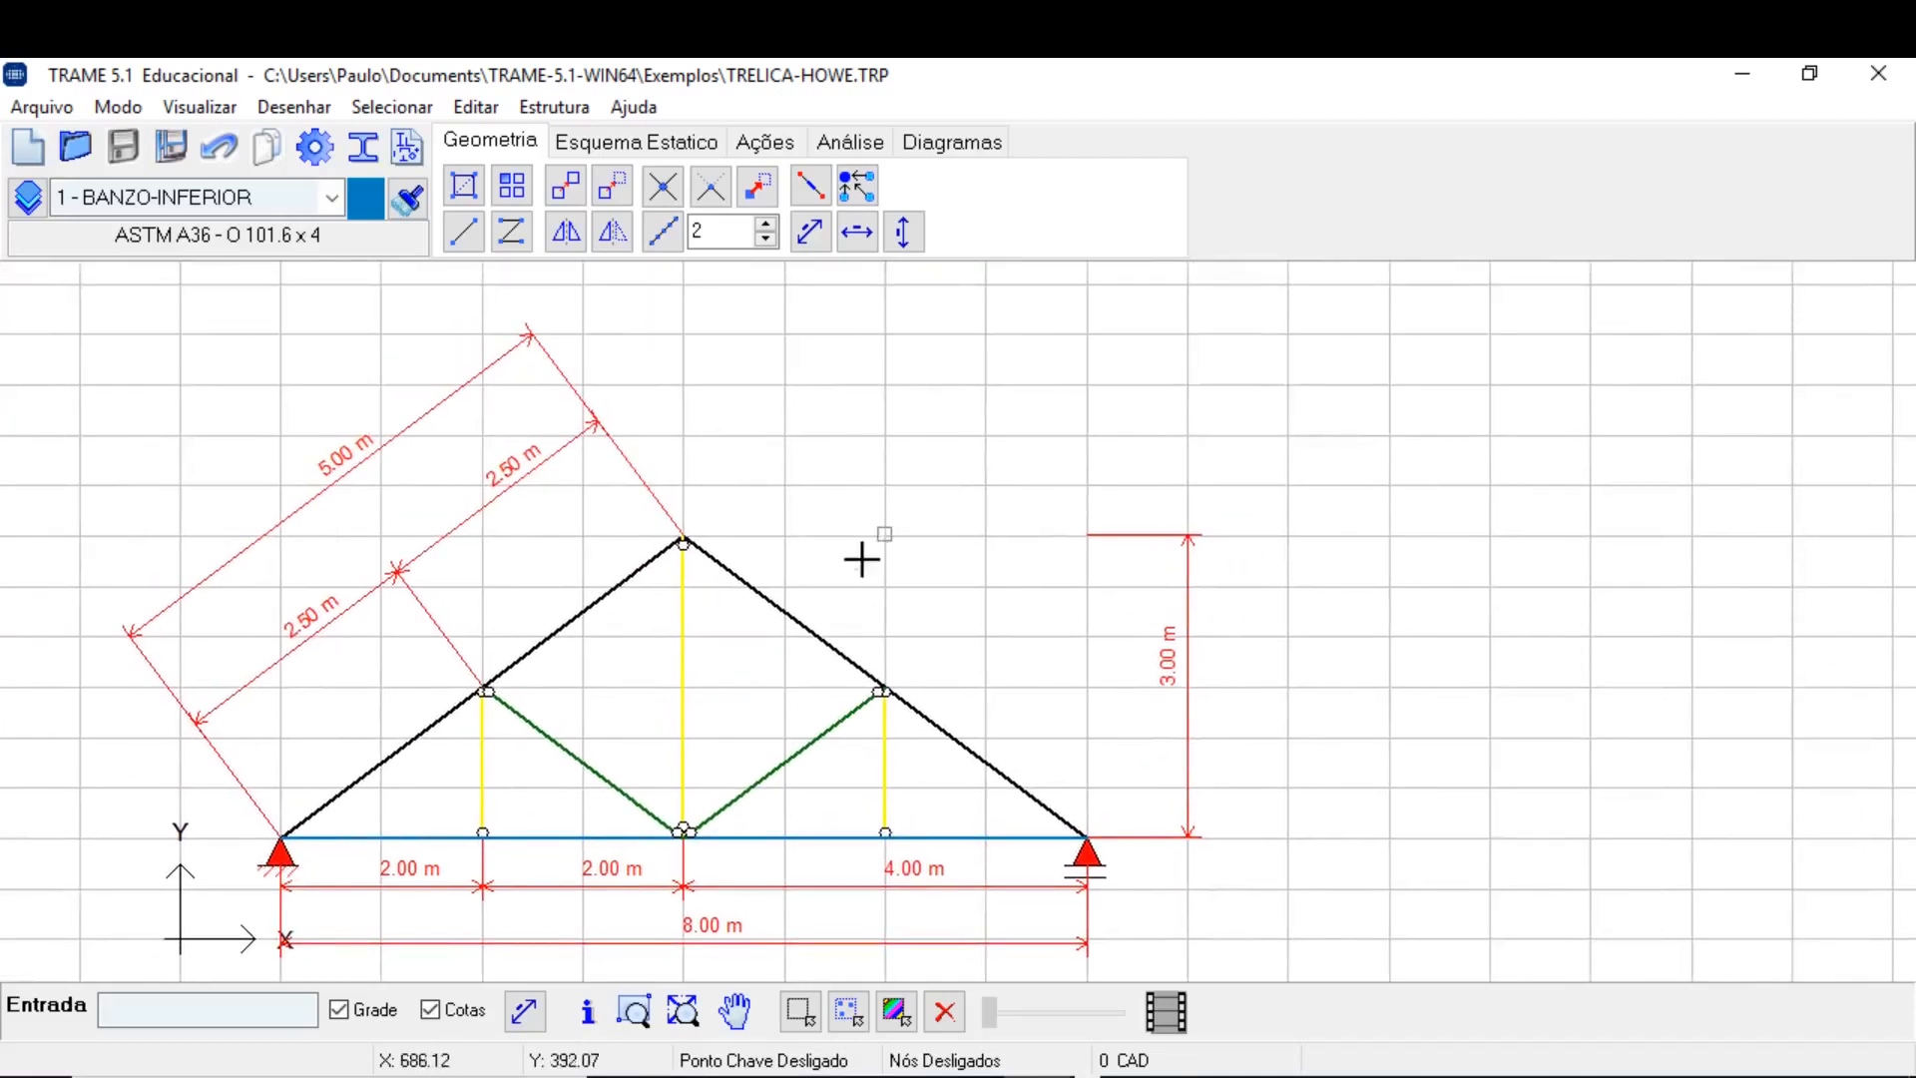
middle_click_drag(747, 725, 698, 654)
middle_click_drag(340, 445, 406, 532)
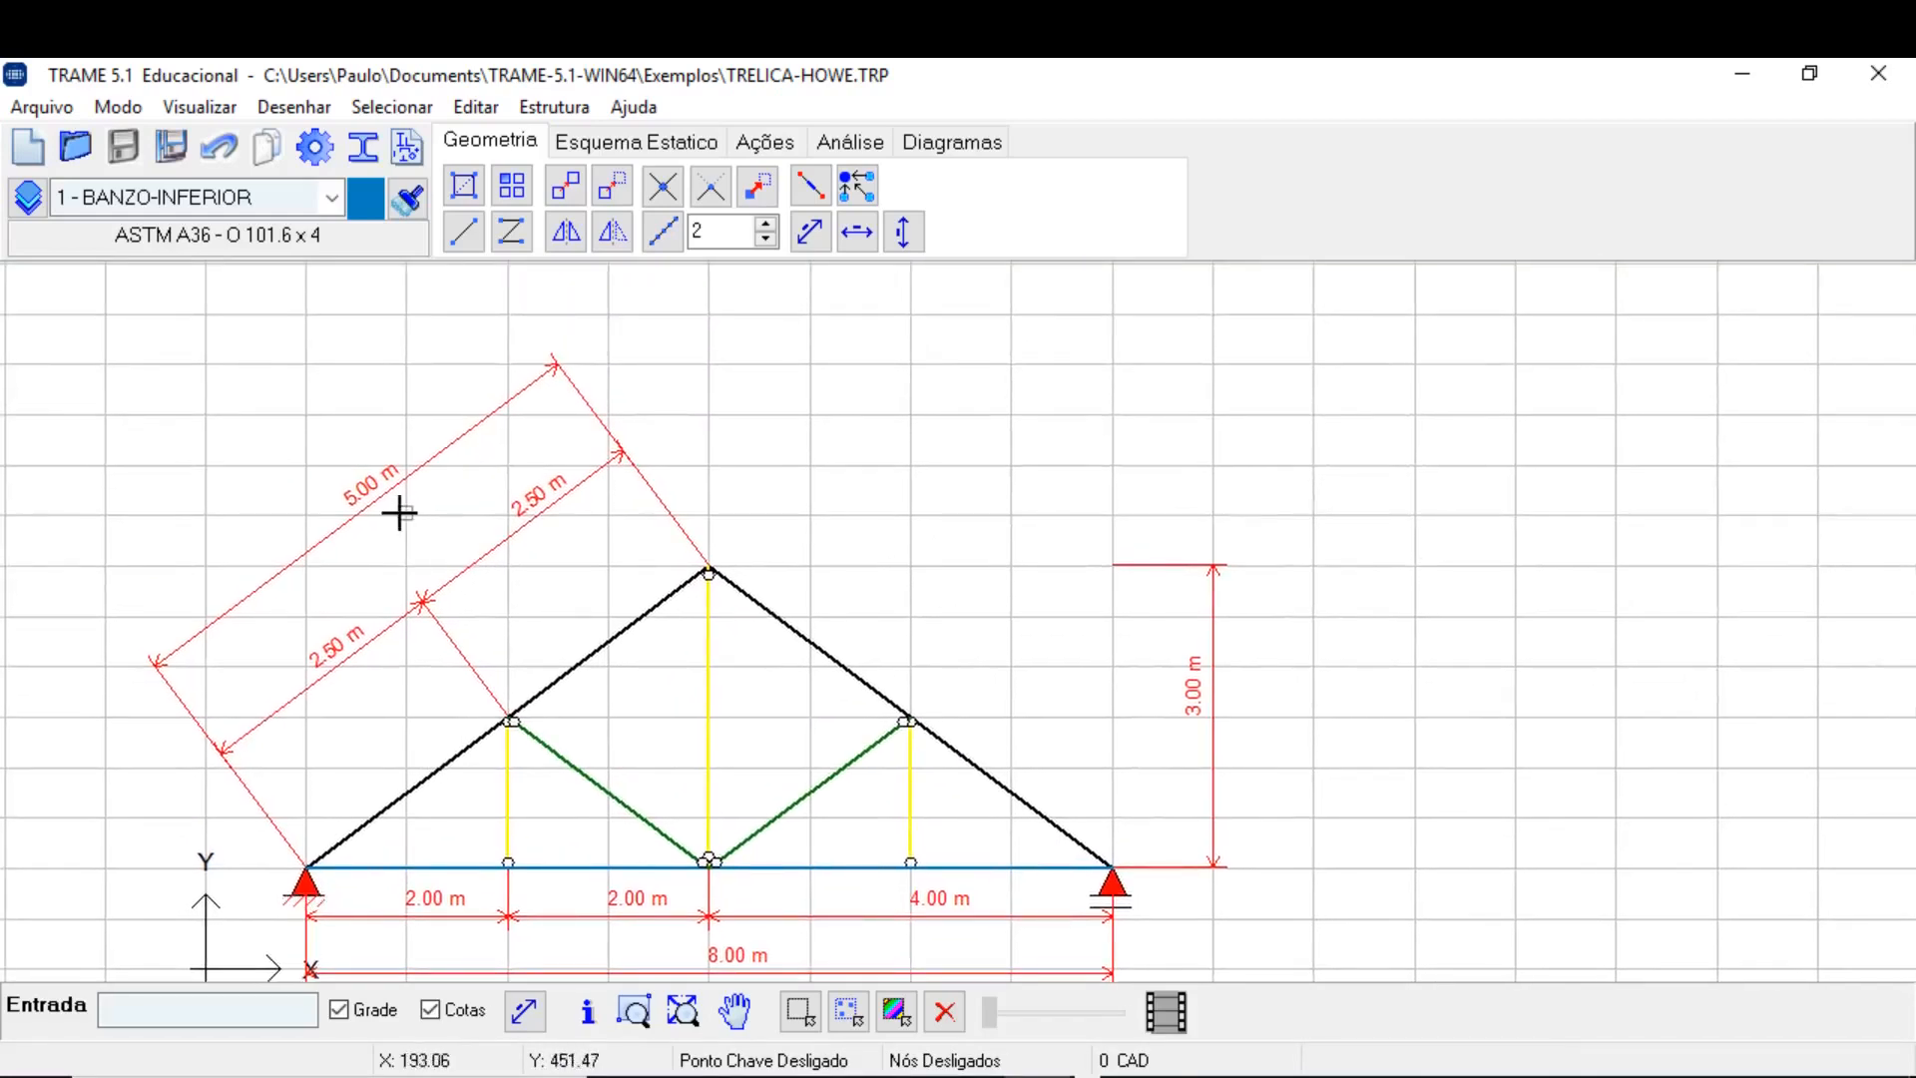
scroll(782, 519, "up", 2)
scroll(782, 519, "down", 2)
middle_click_drag(848, 572, 773, 514)
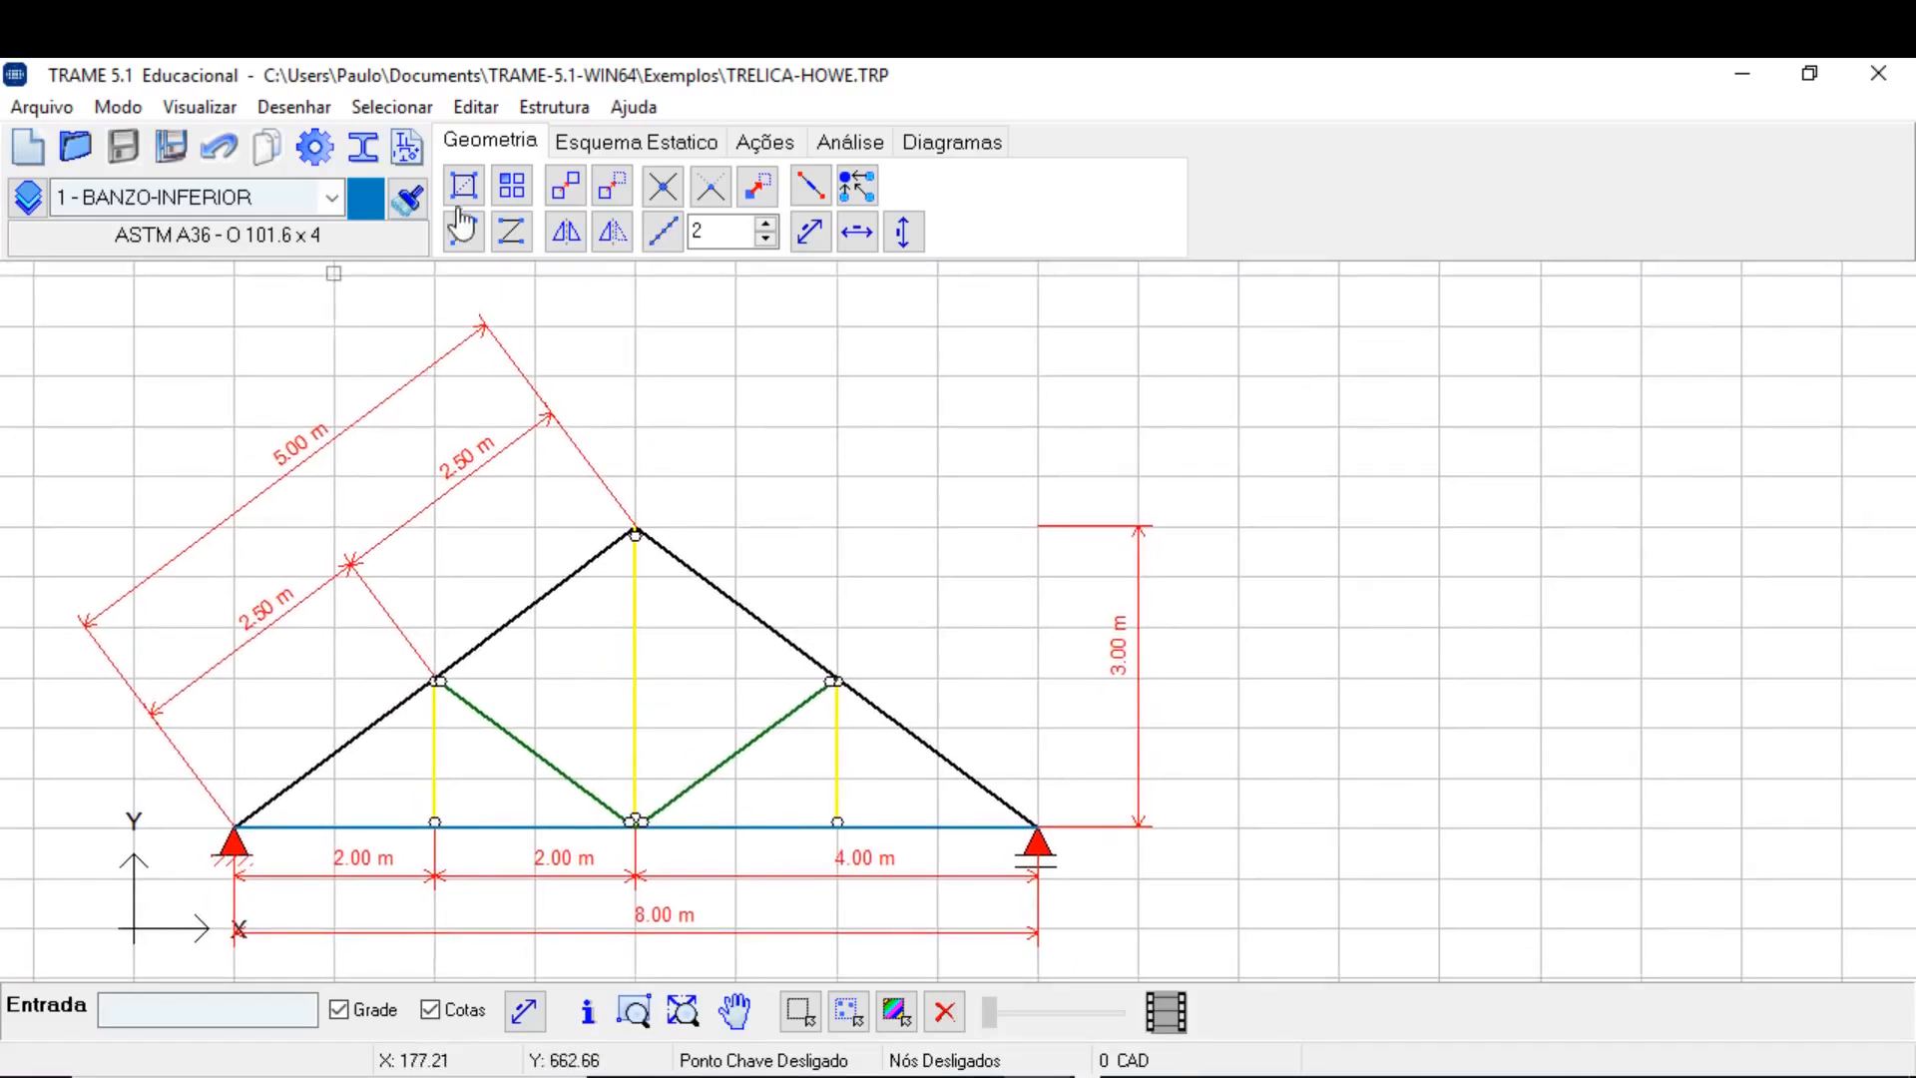
left_click(555, 107)
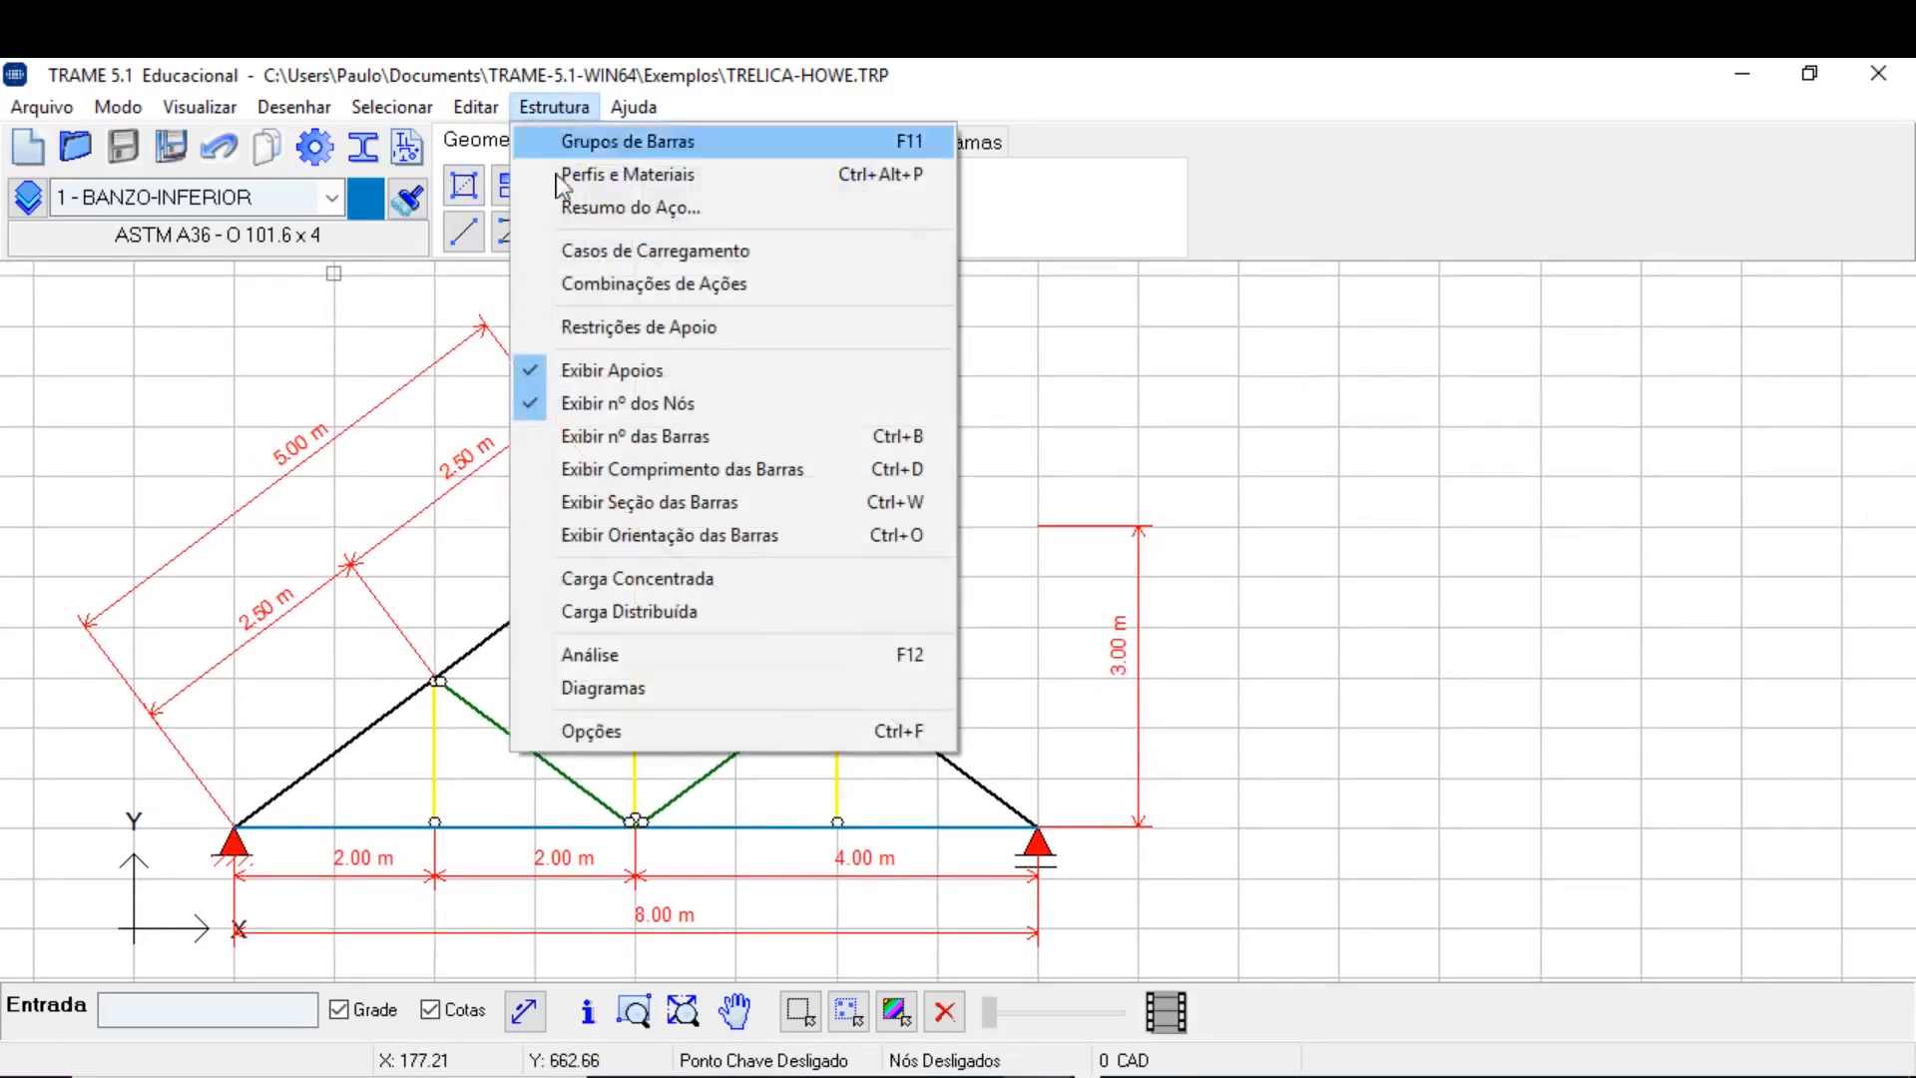
mouse_move(634, 106)
left_click(865, 94)
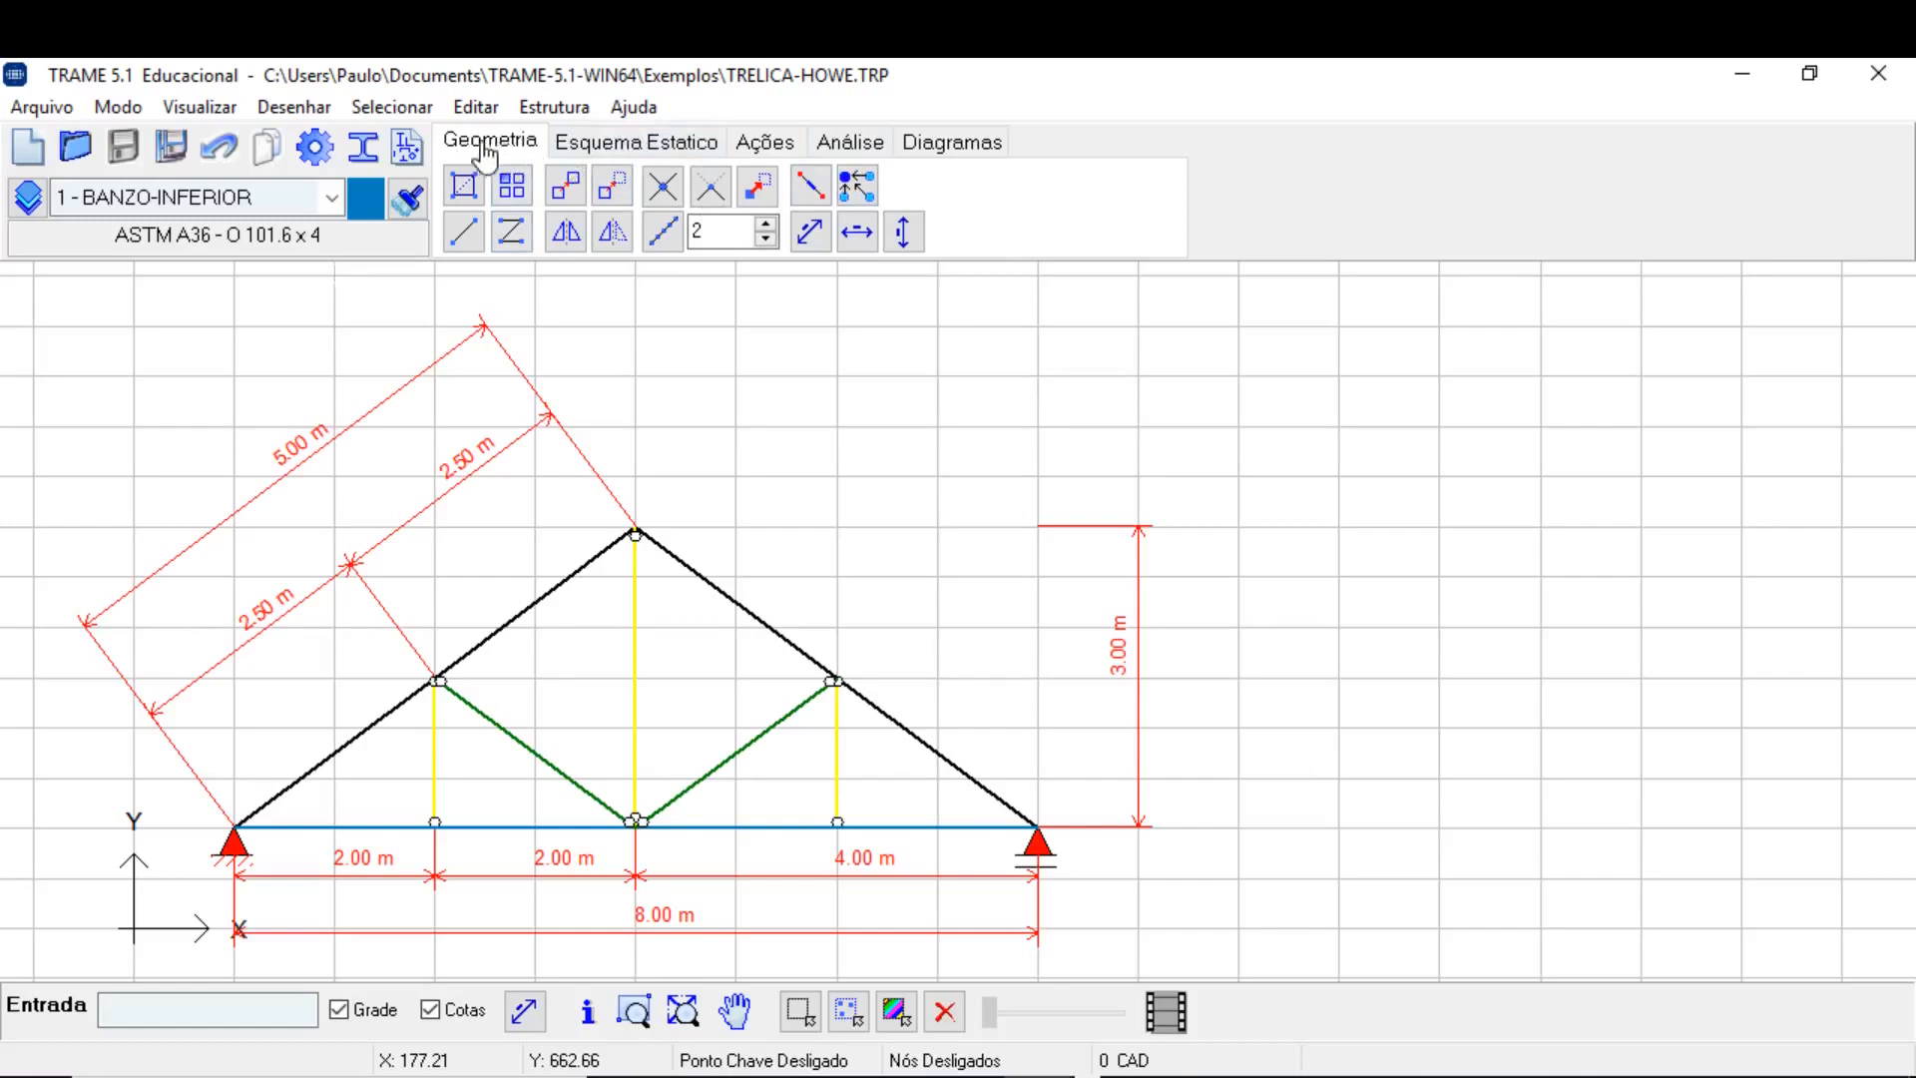
left_click(478, 109)
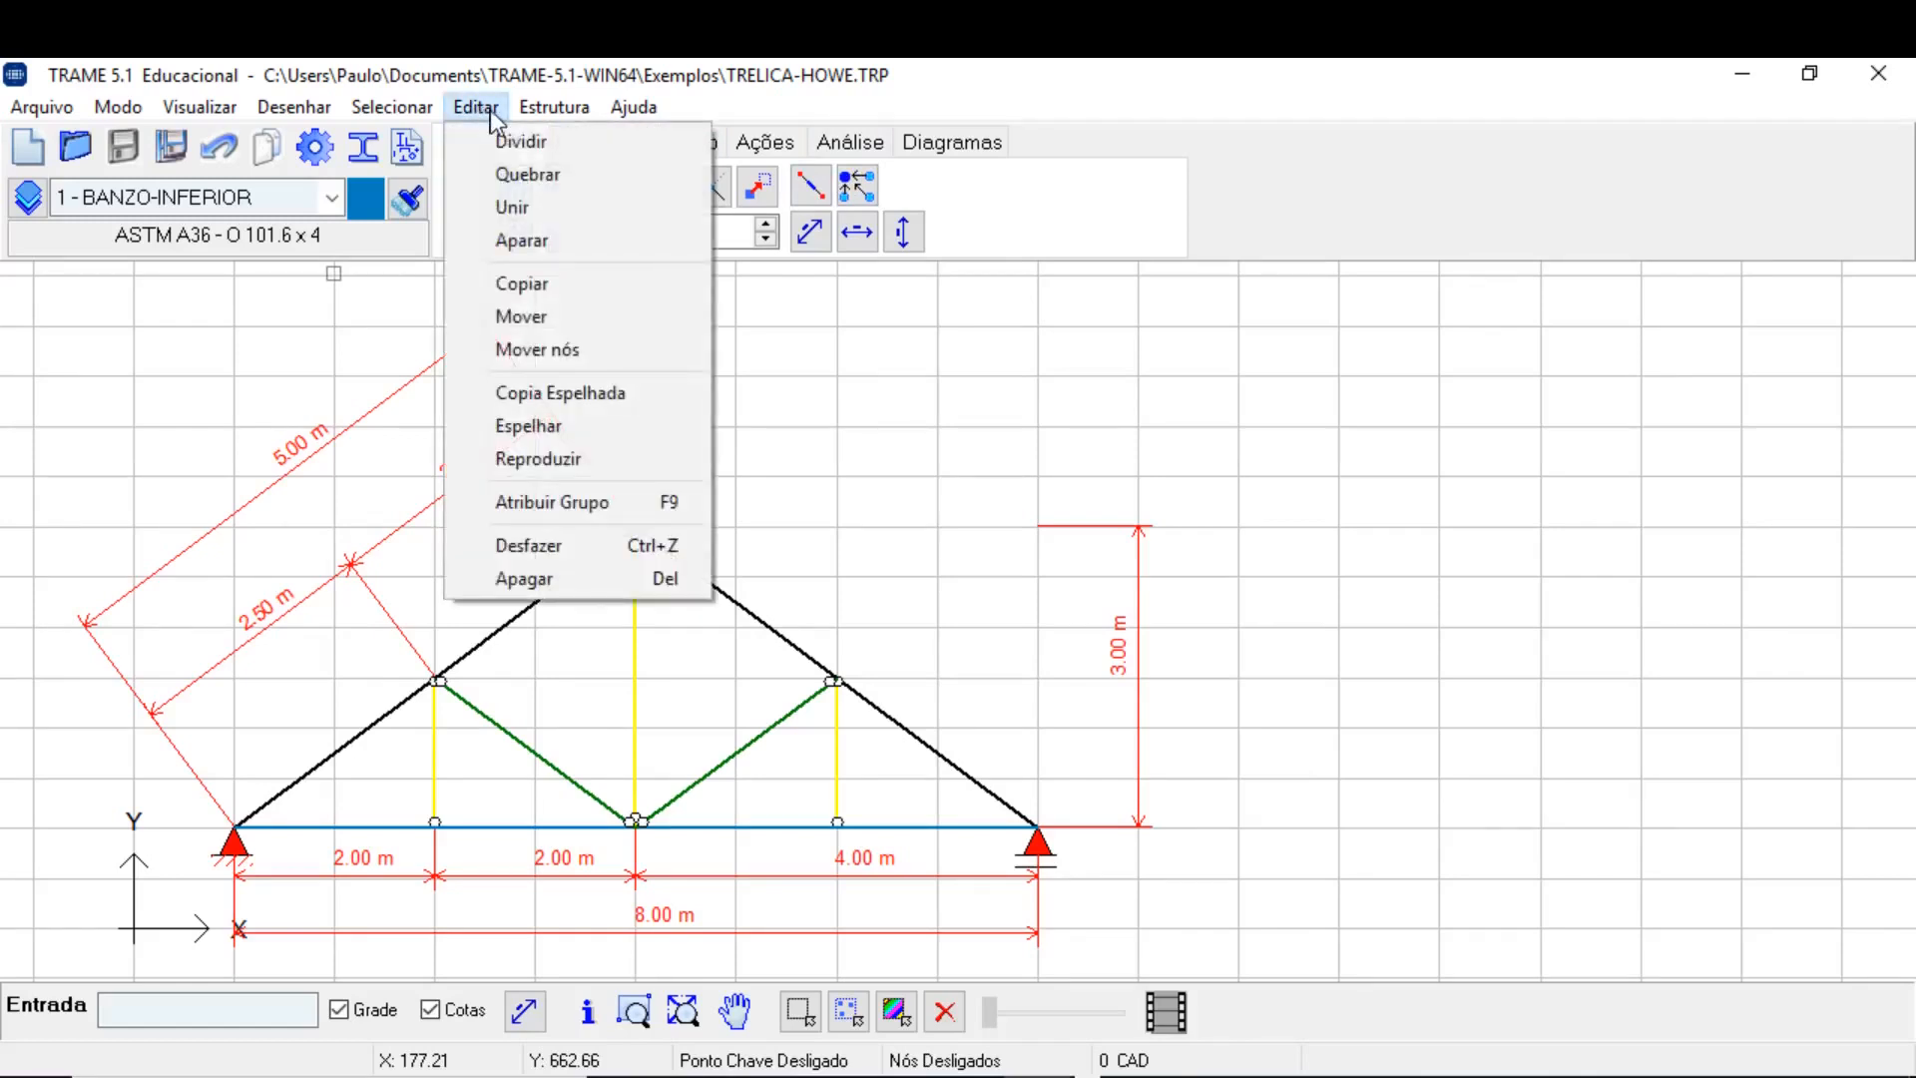
mouse_move(391, 109)
mouse_move(332, 115)
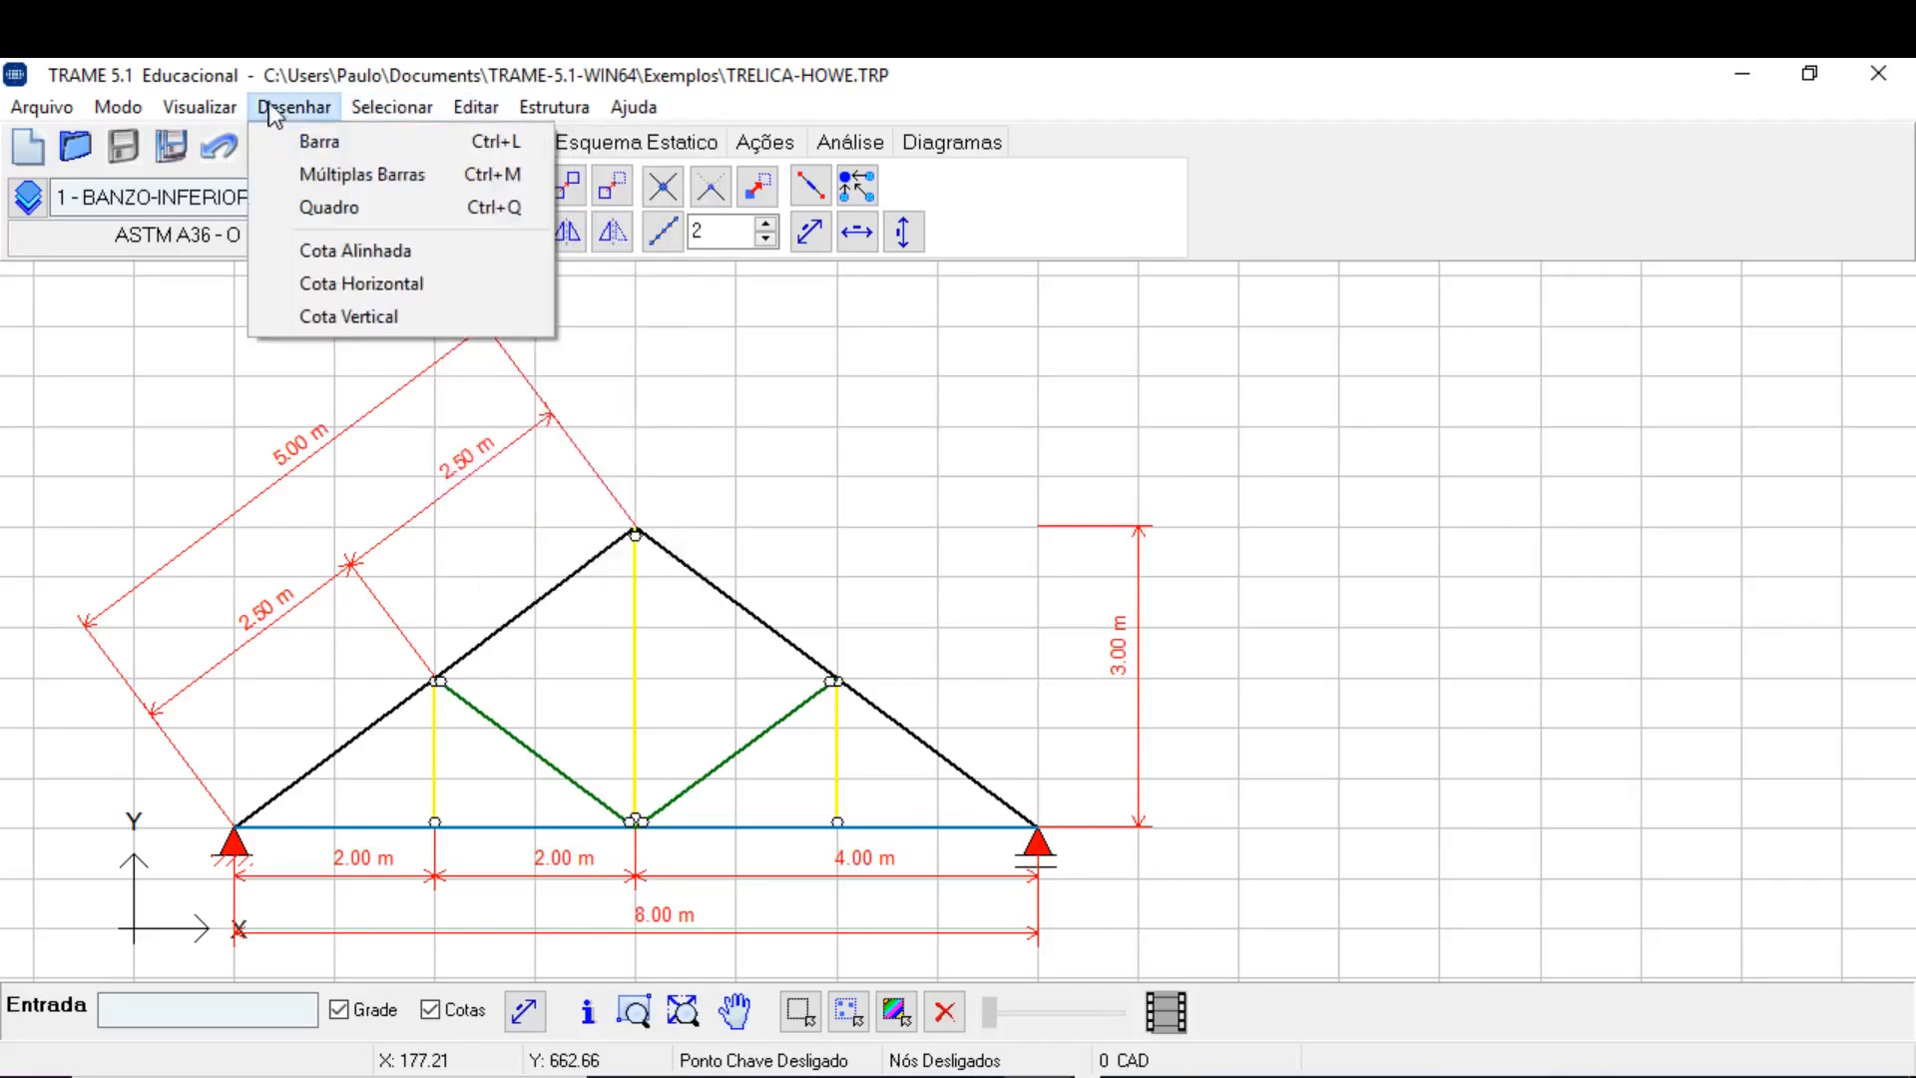
left_click(1078, 429)
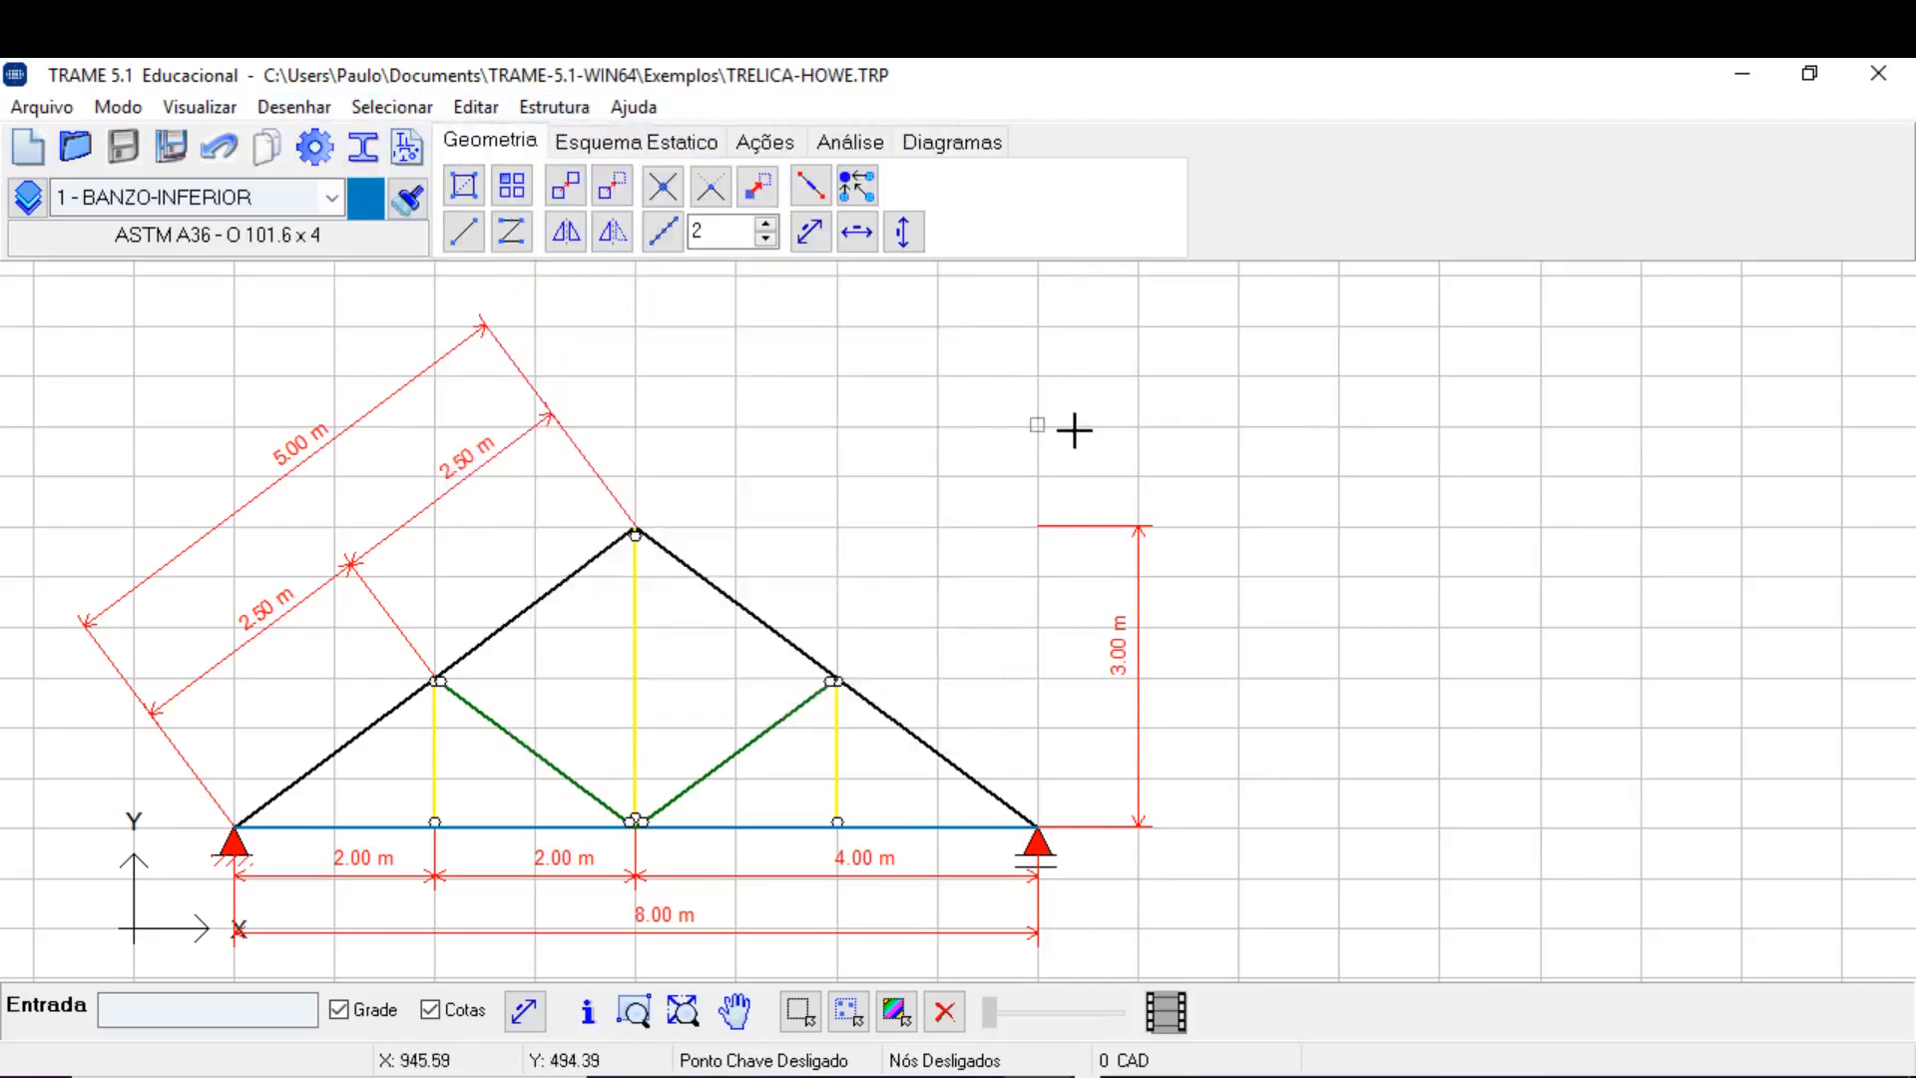
left_click(535, 108)
left_click(1298, 538)
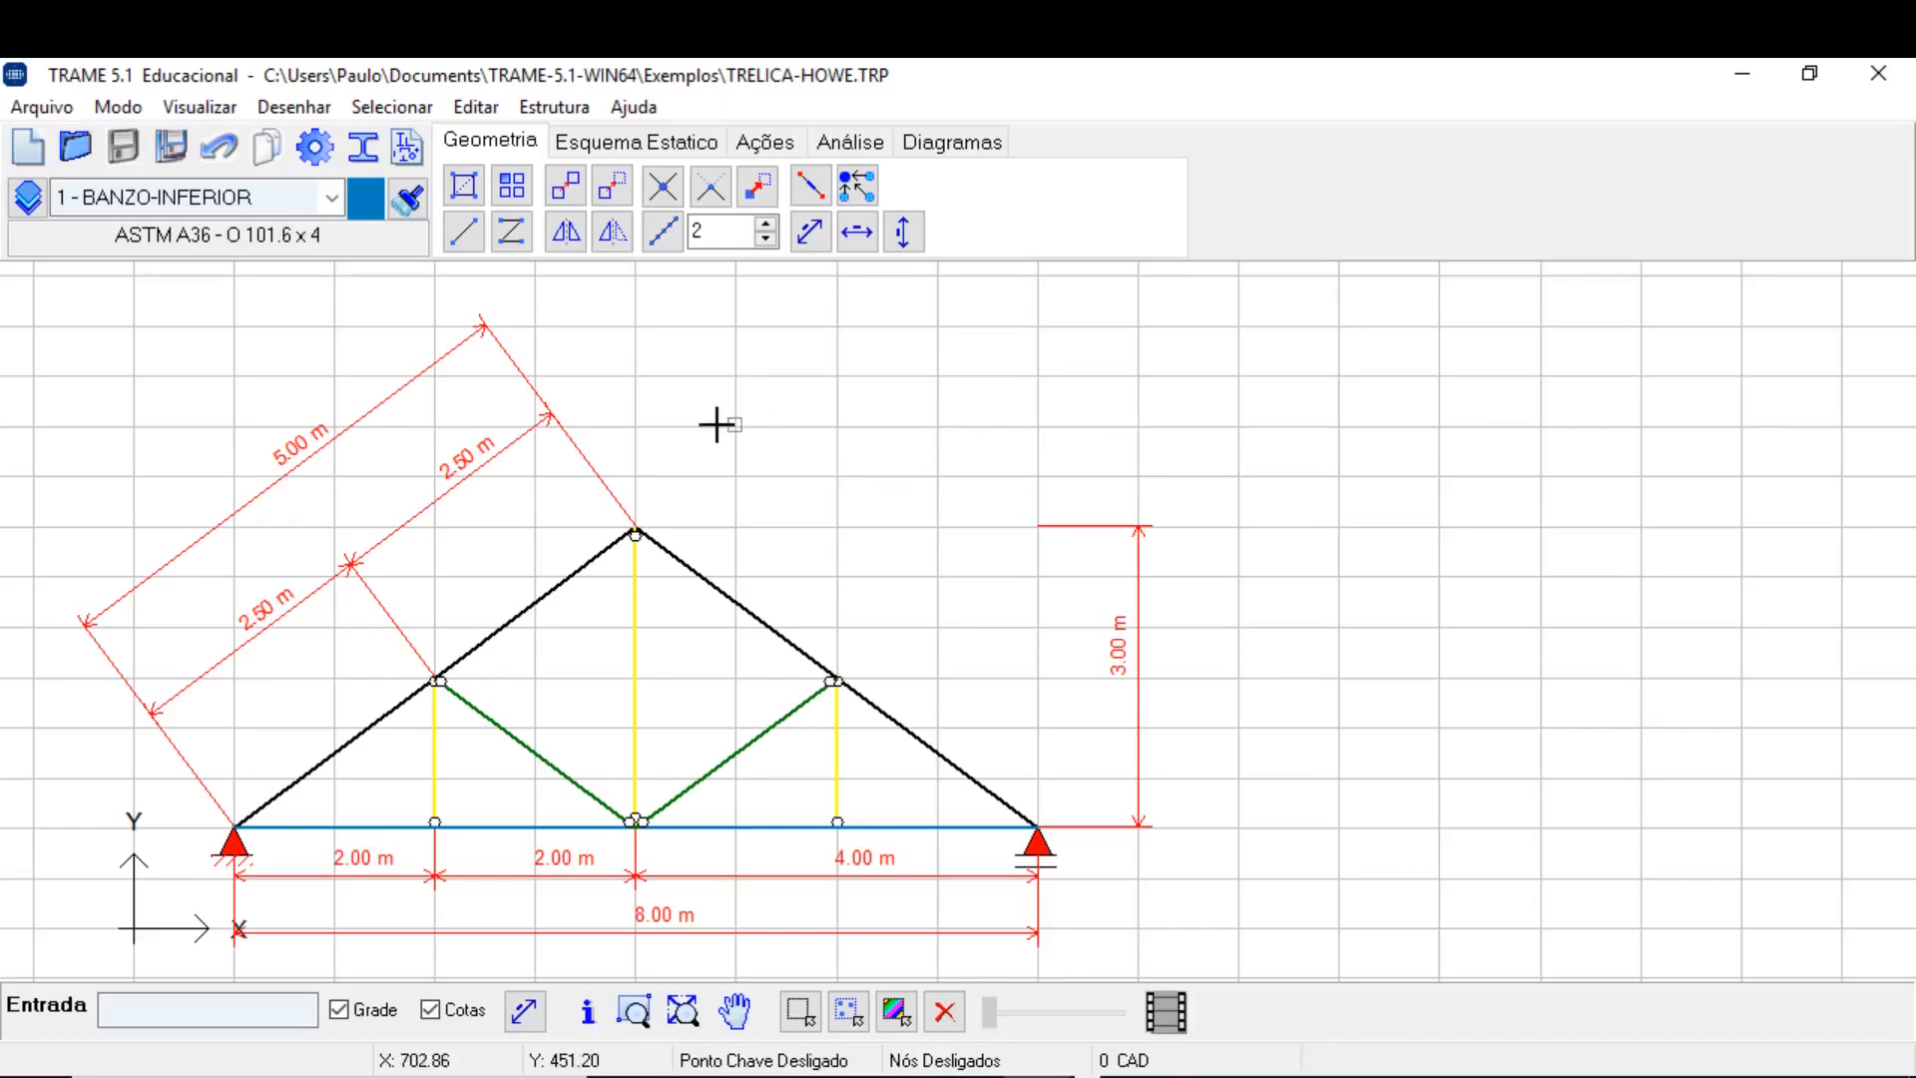
Review the command sets for Esquema Estatico, Ações, Análise and Diagramas, and return to the Geometria commands.
left_click(636, 144)
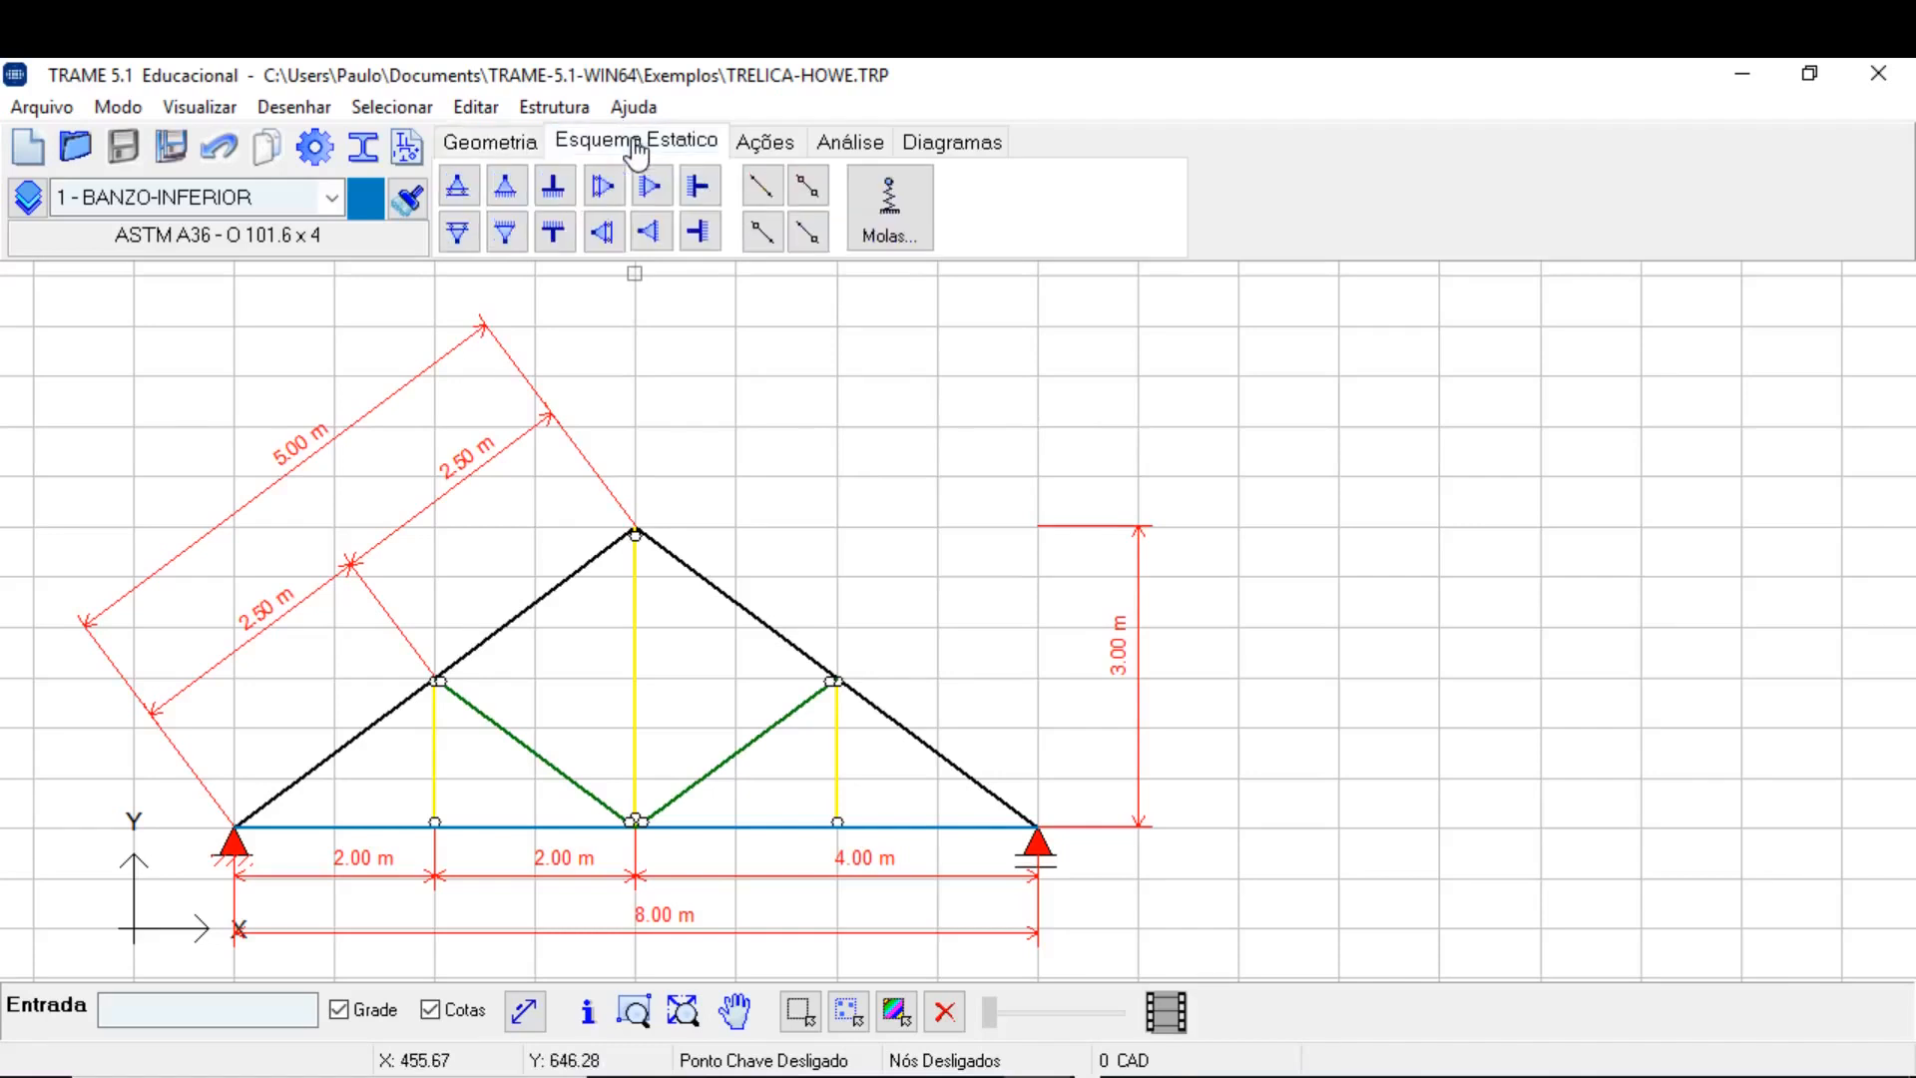
left_click(756, 148)
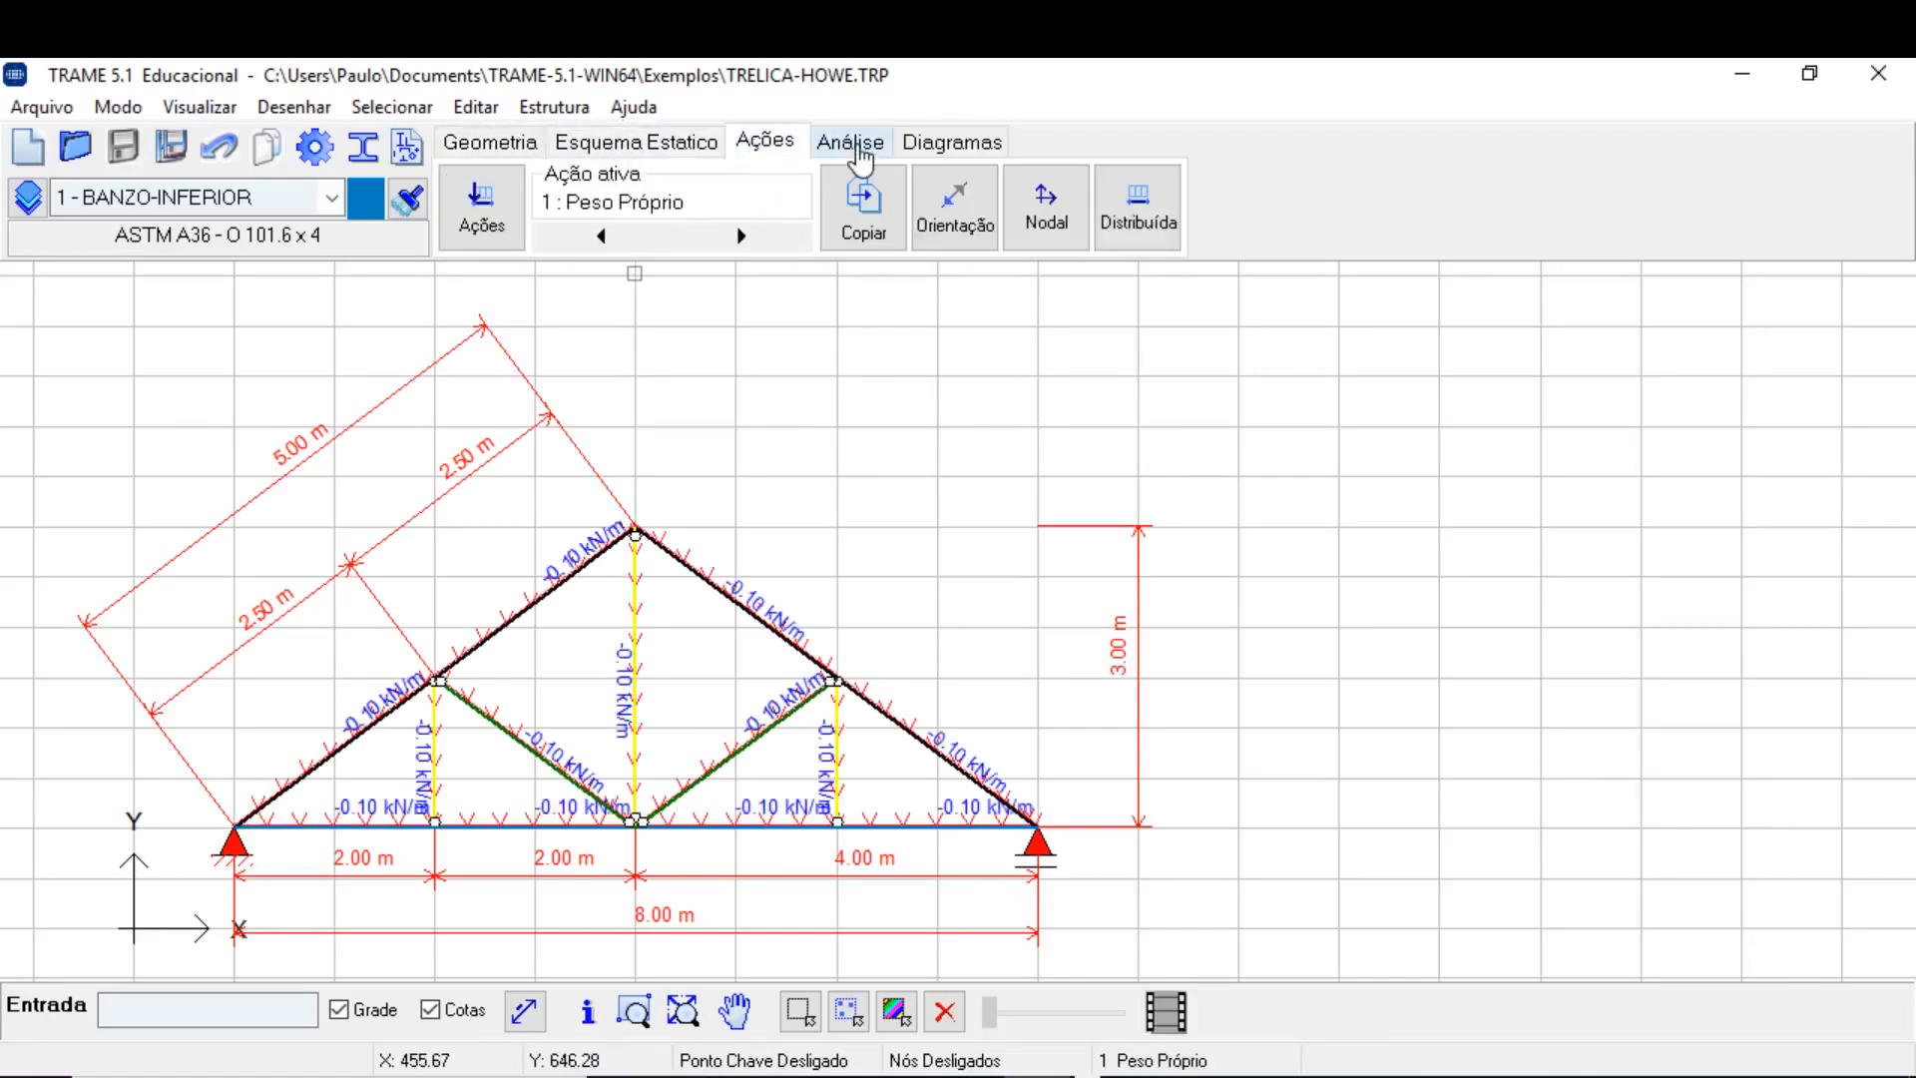
left_click(858, 148)
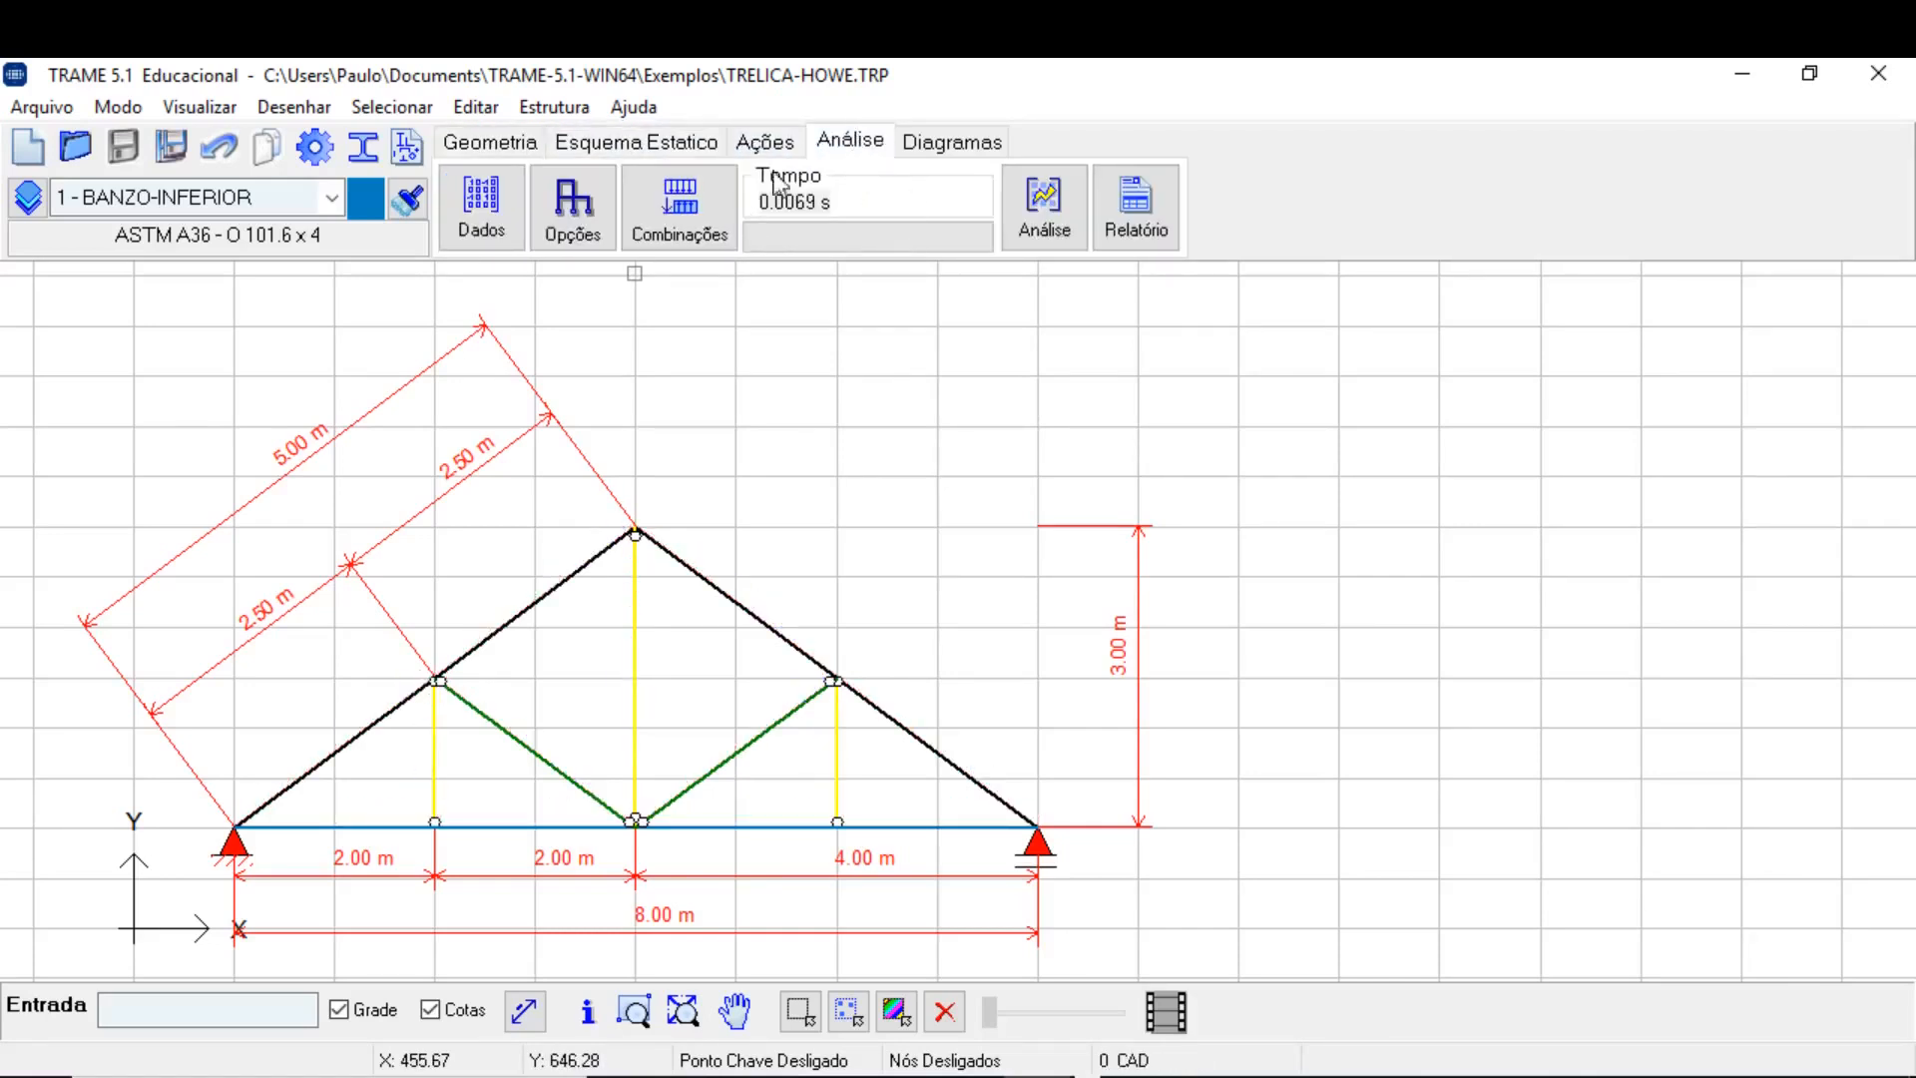
left_click(943, 150)
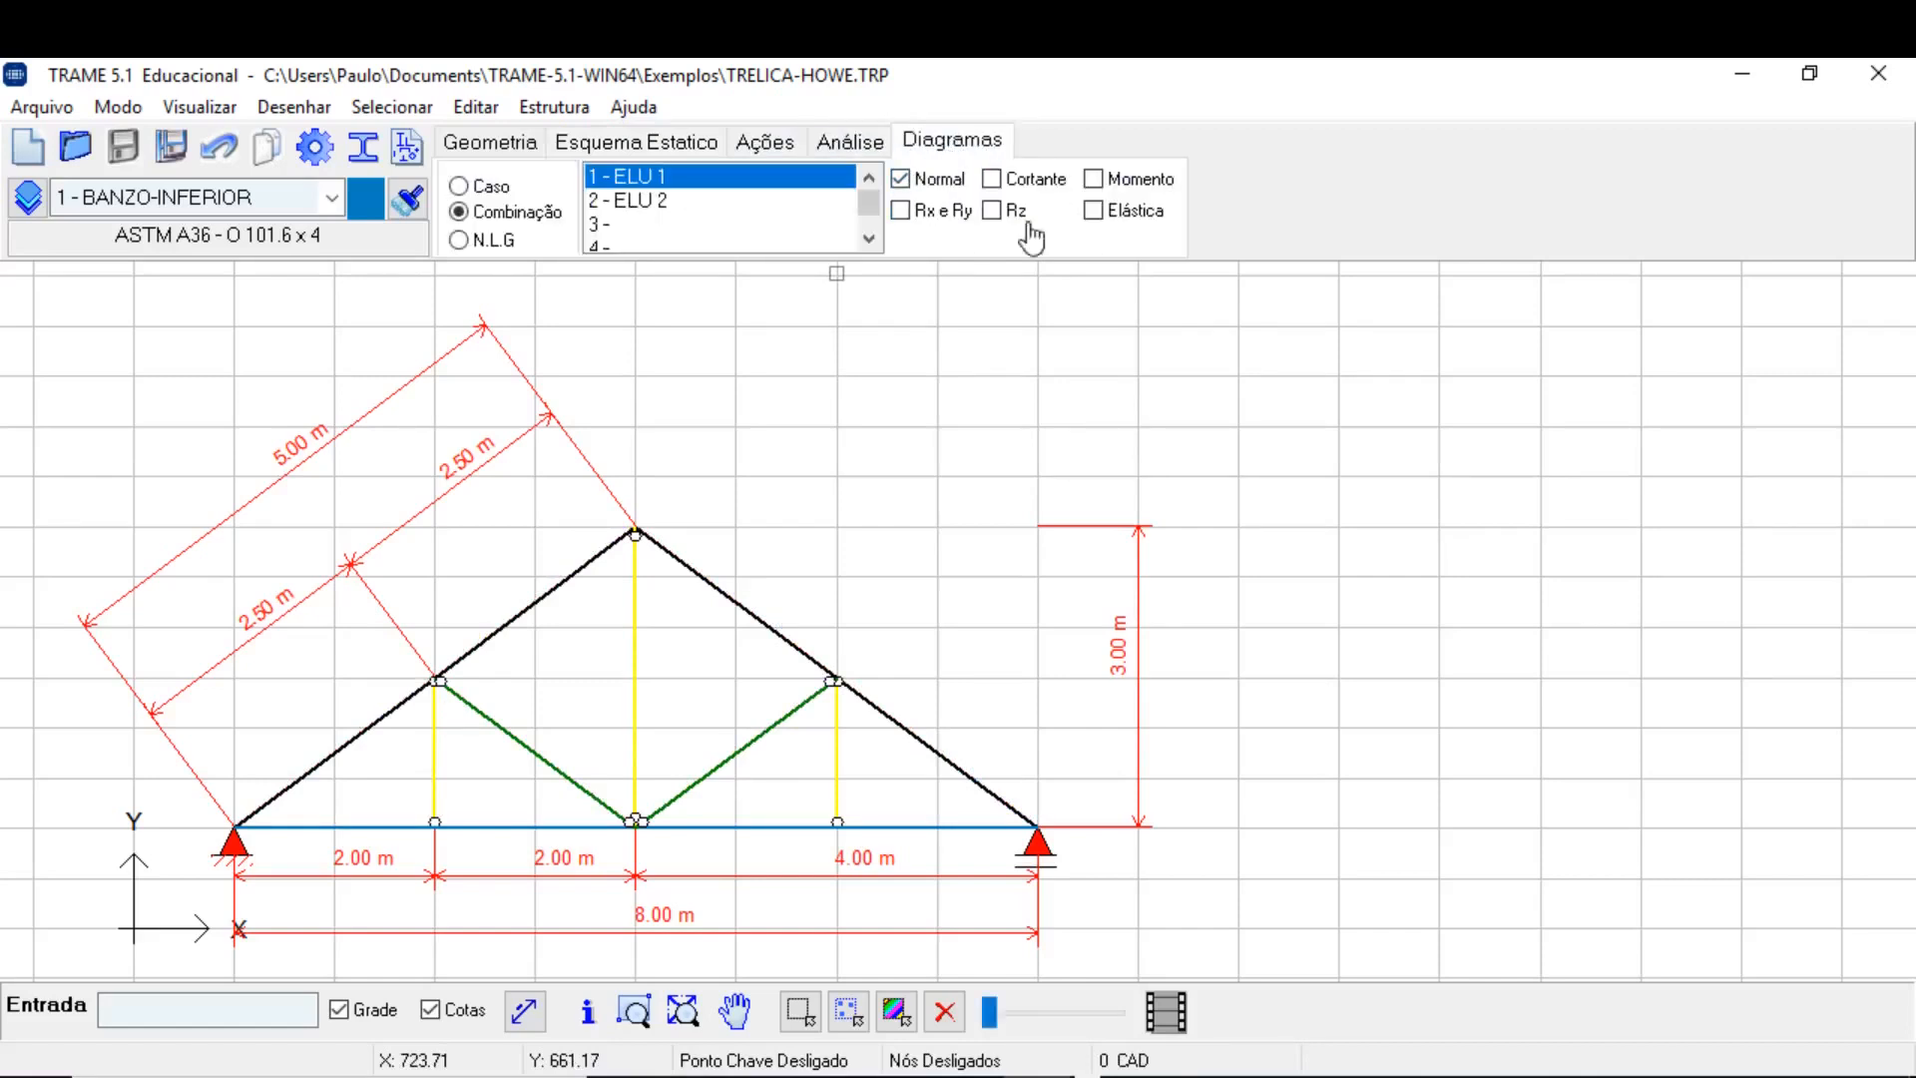
left_click(499, 147)
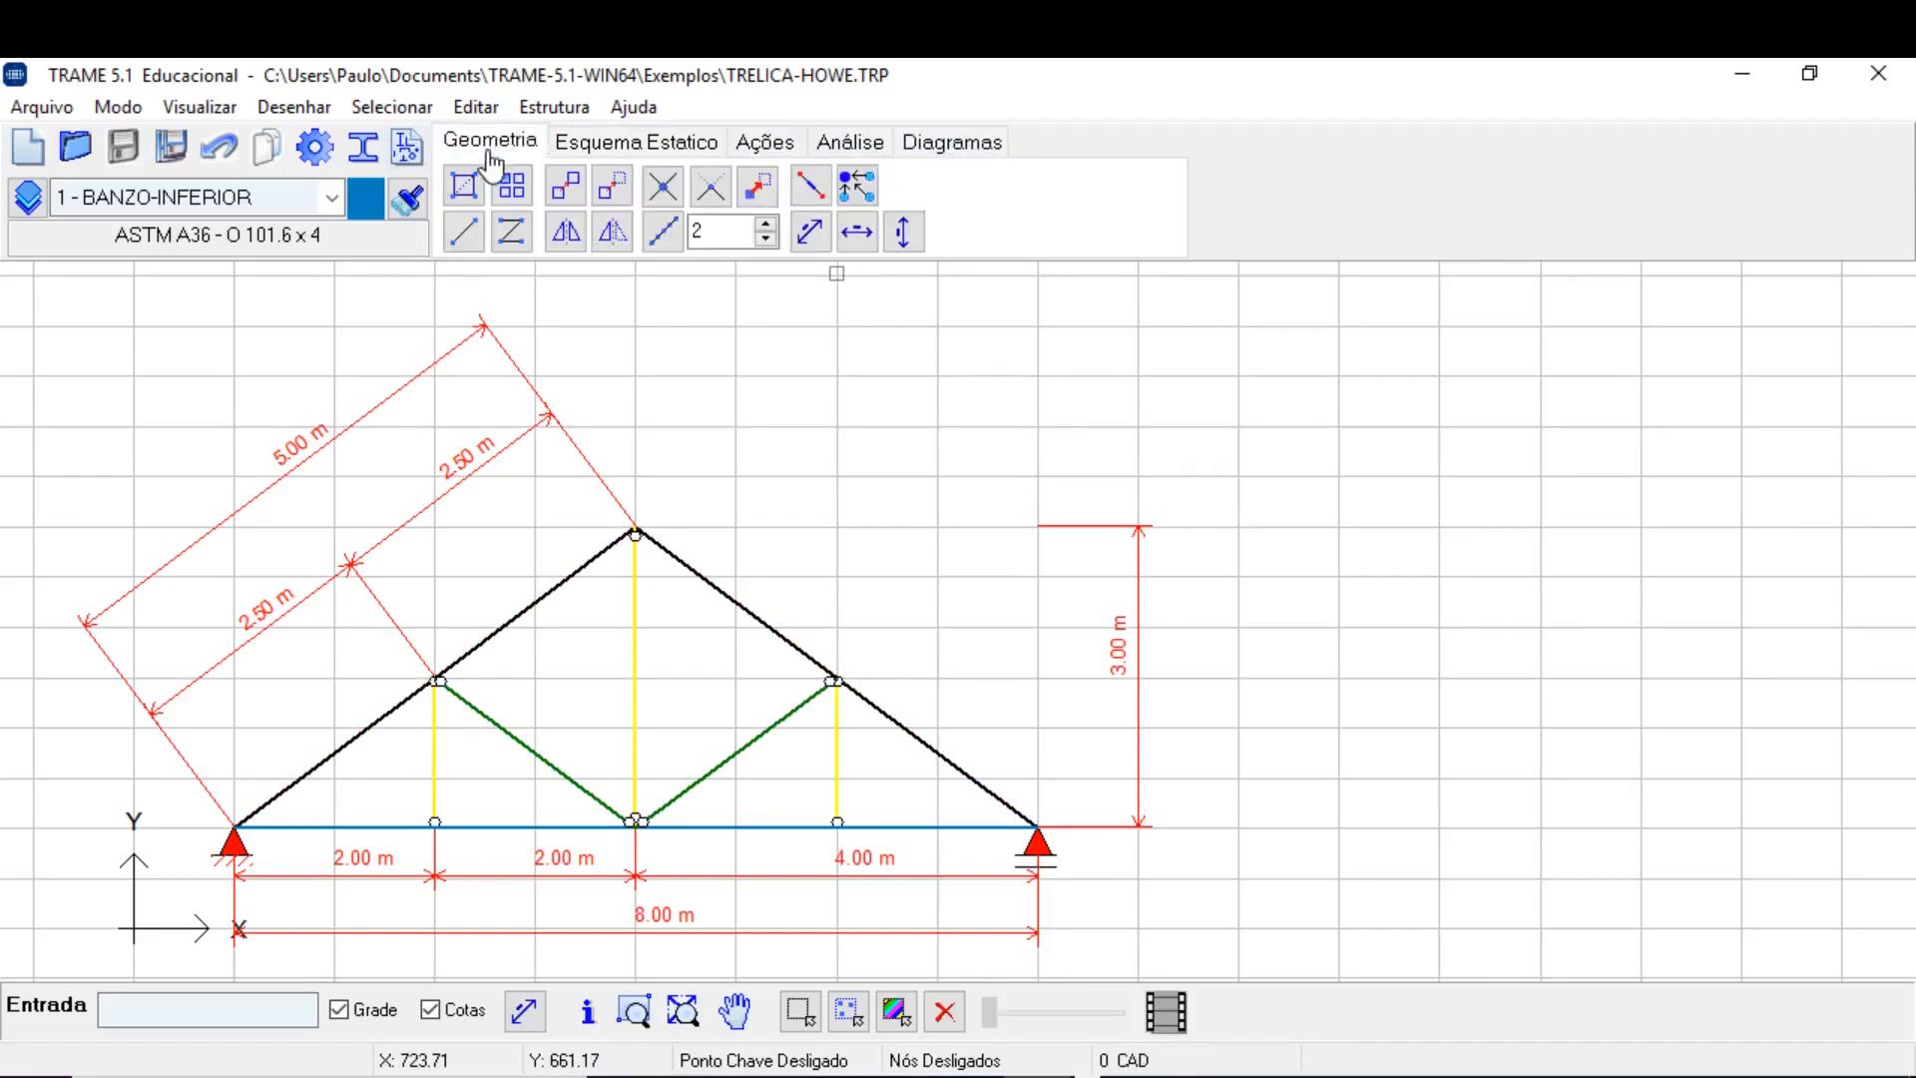
left_click(904, 232)
Review the Unidades and Número settings in the program options and close them.
left_click(316, 148)
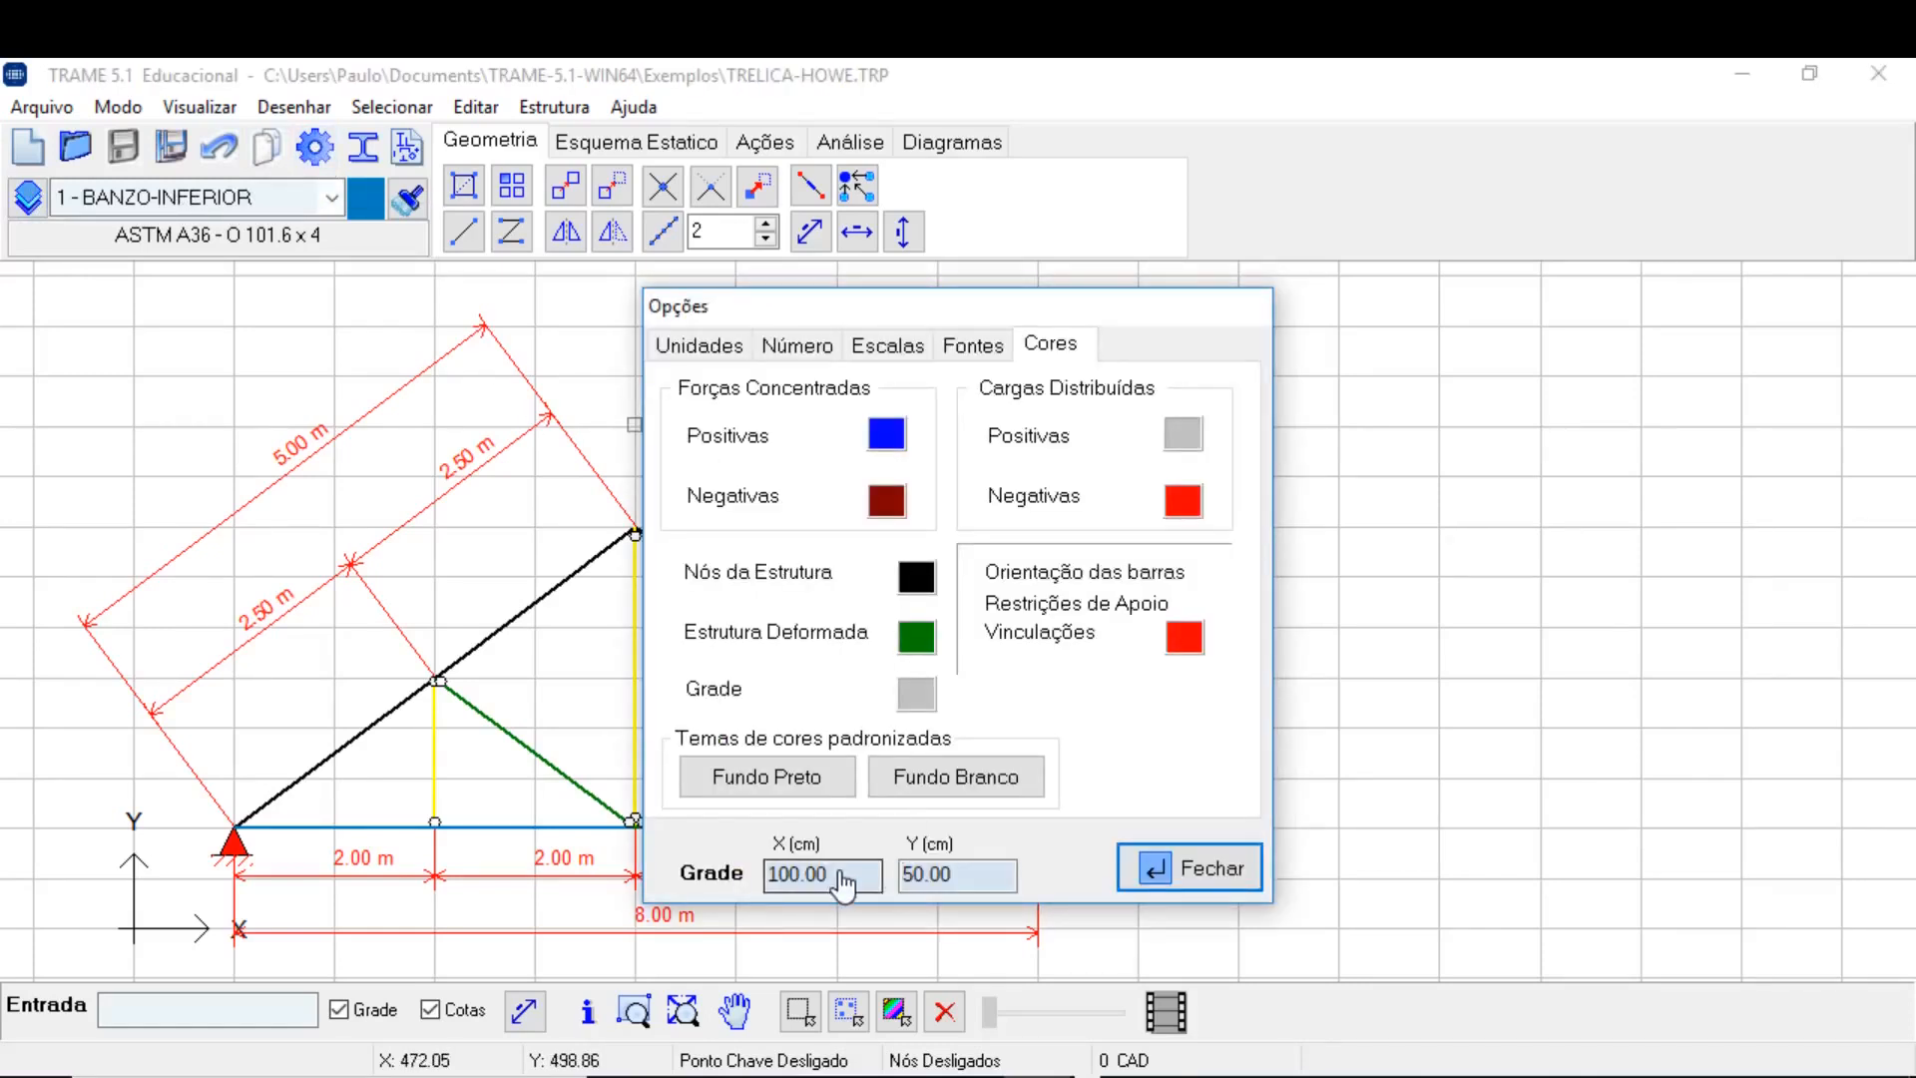
left_click(736, 359)
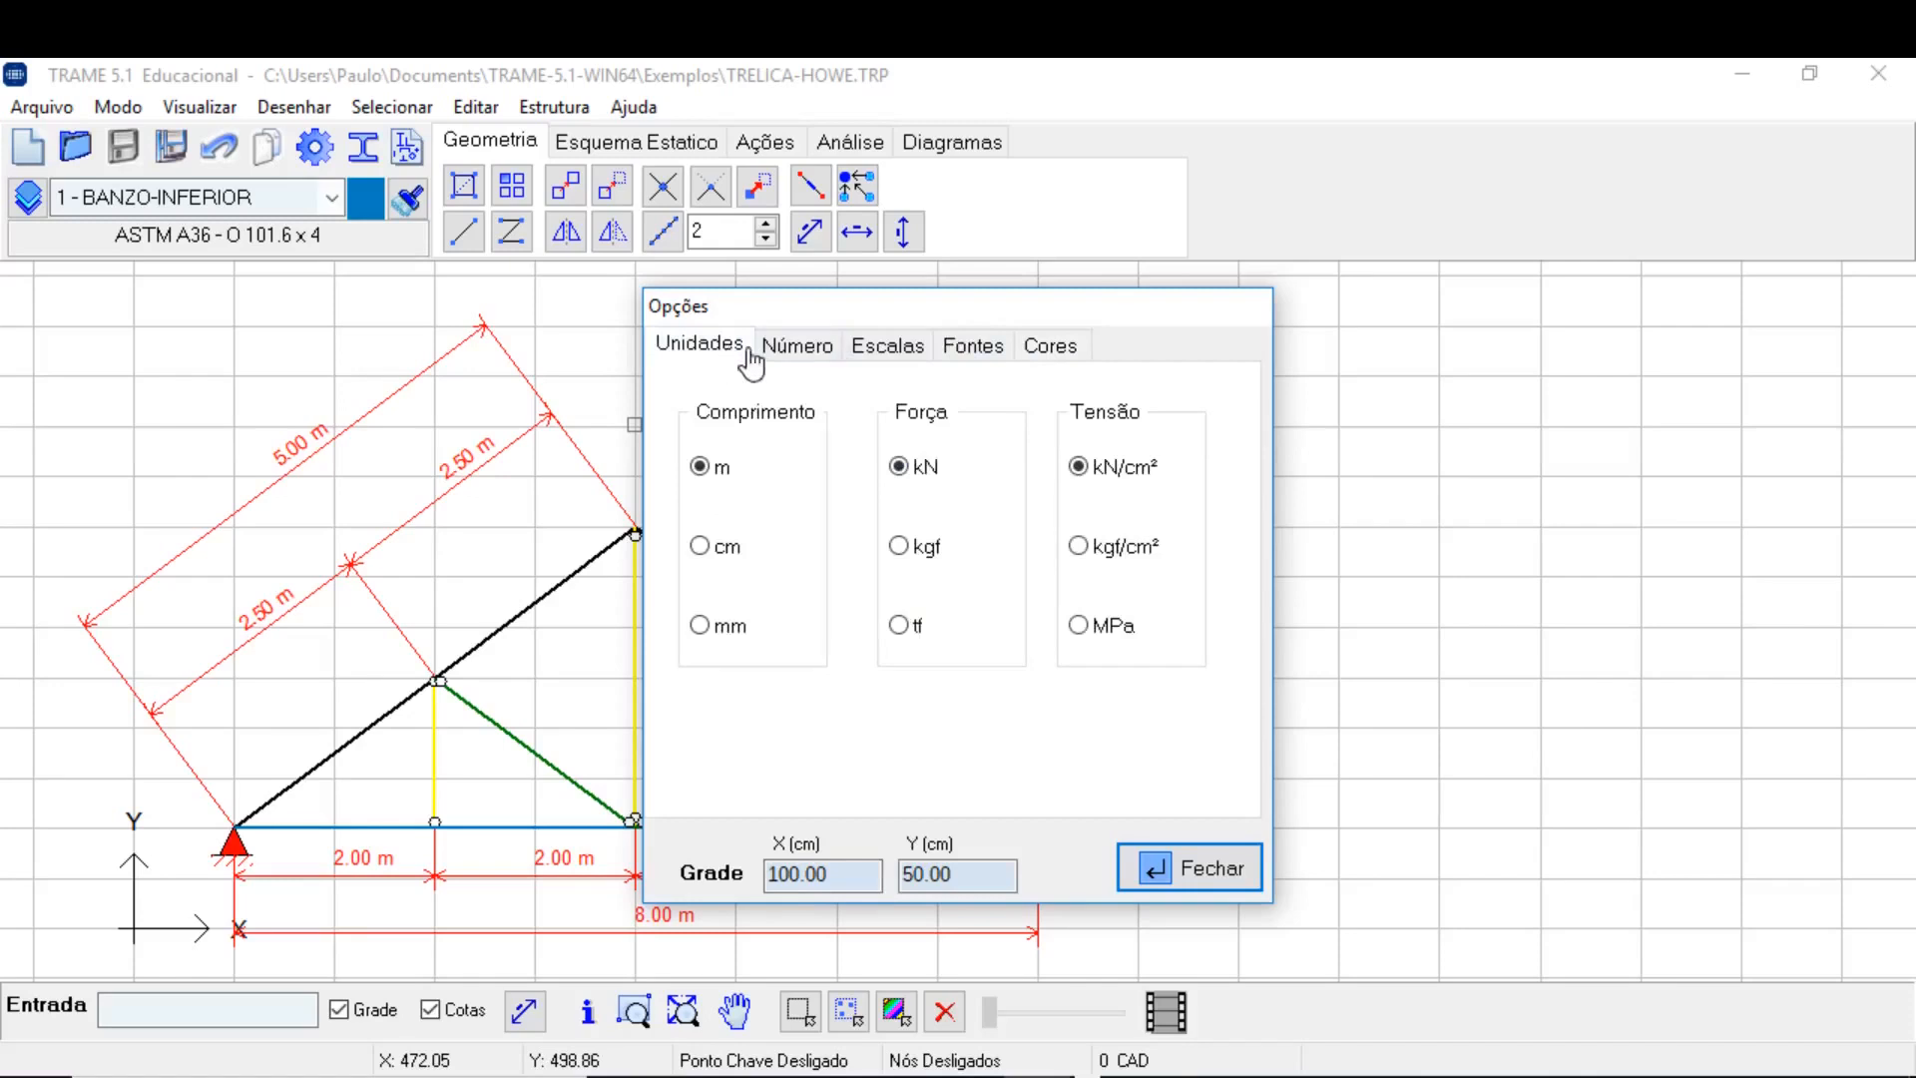
left_click(804, 350)
left_click(1206, 882)
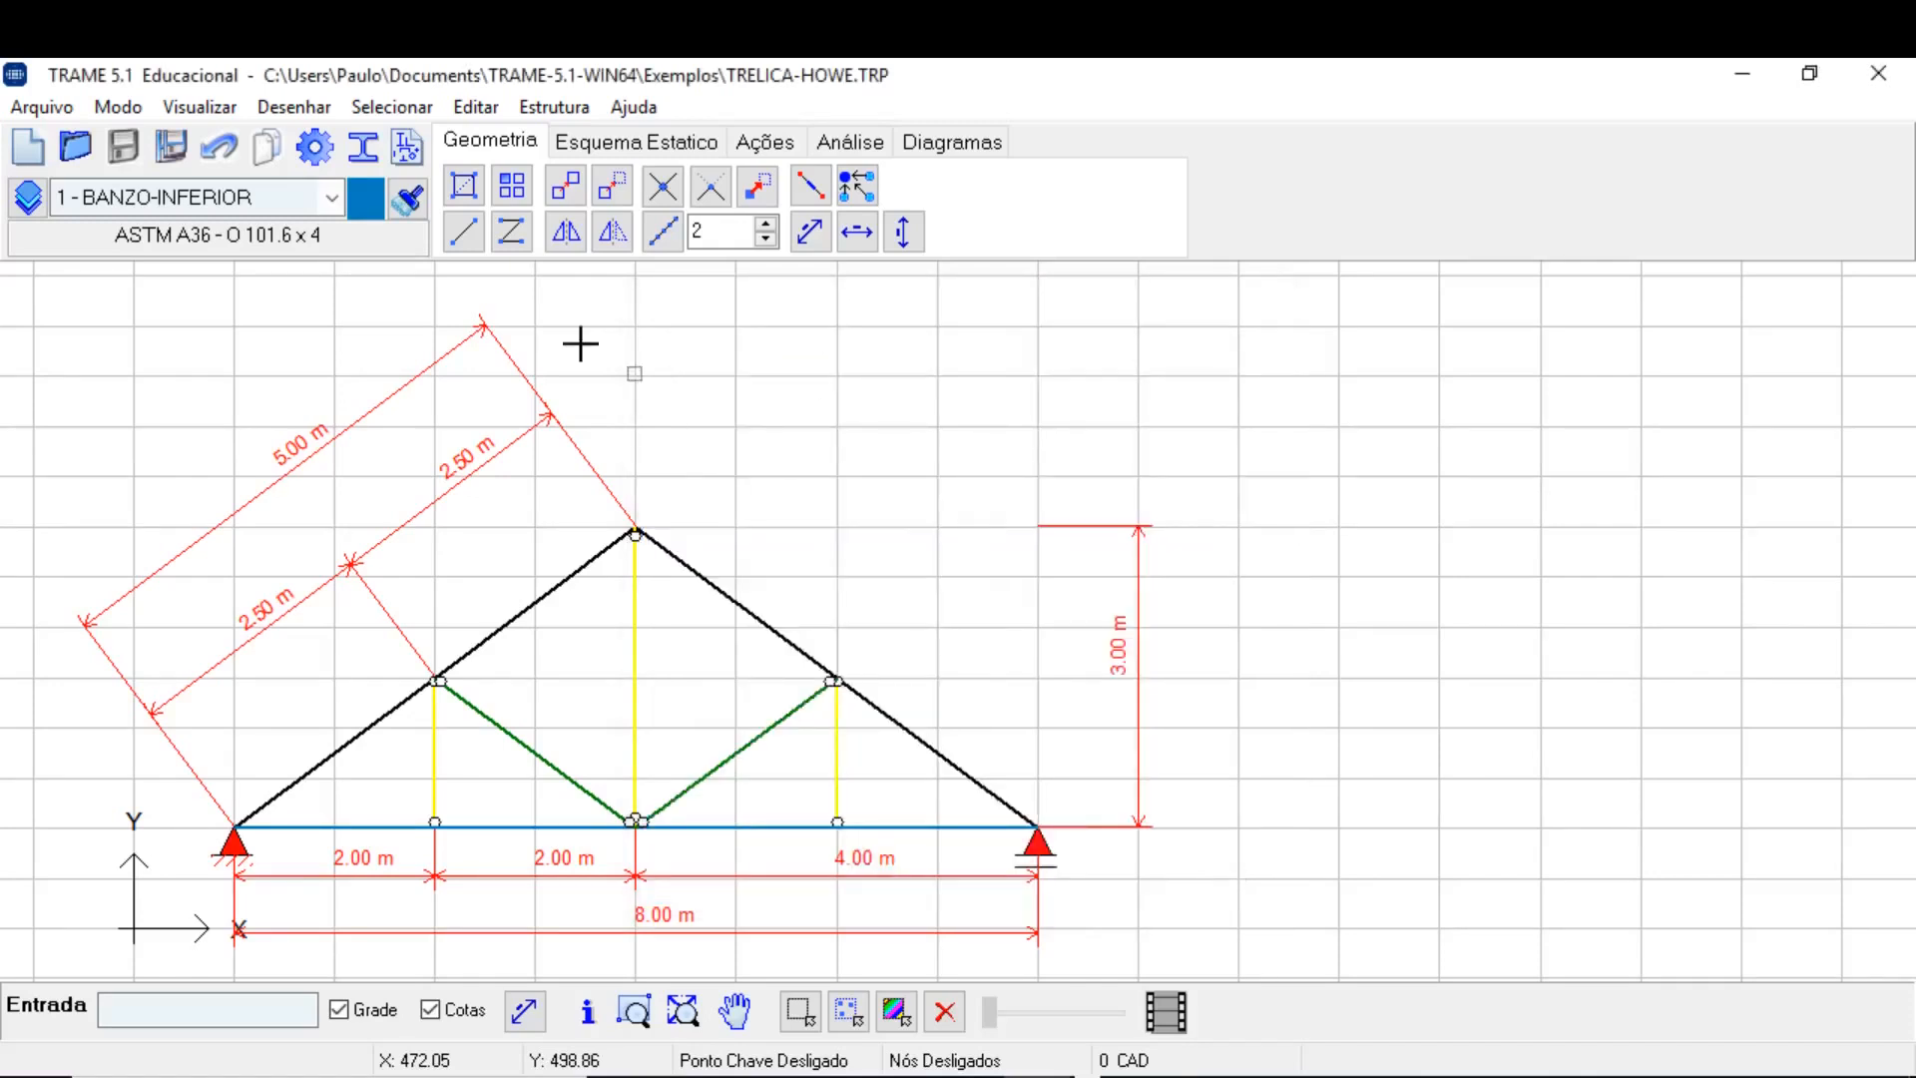
Open the cross-section and material settings and look through the profile families, ending at Perfis I - Gerdau.
left_click(362, 150)
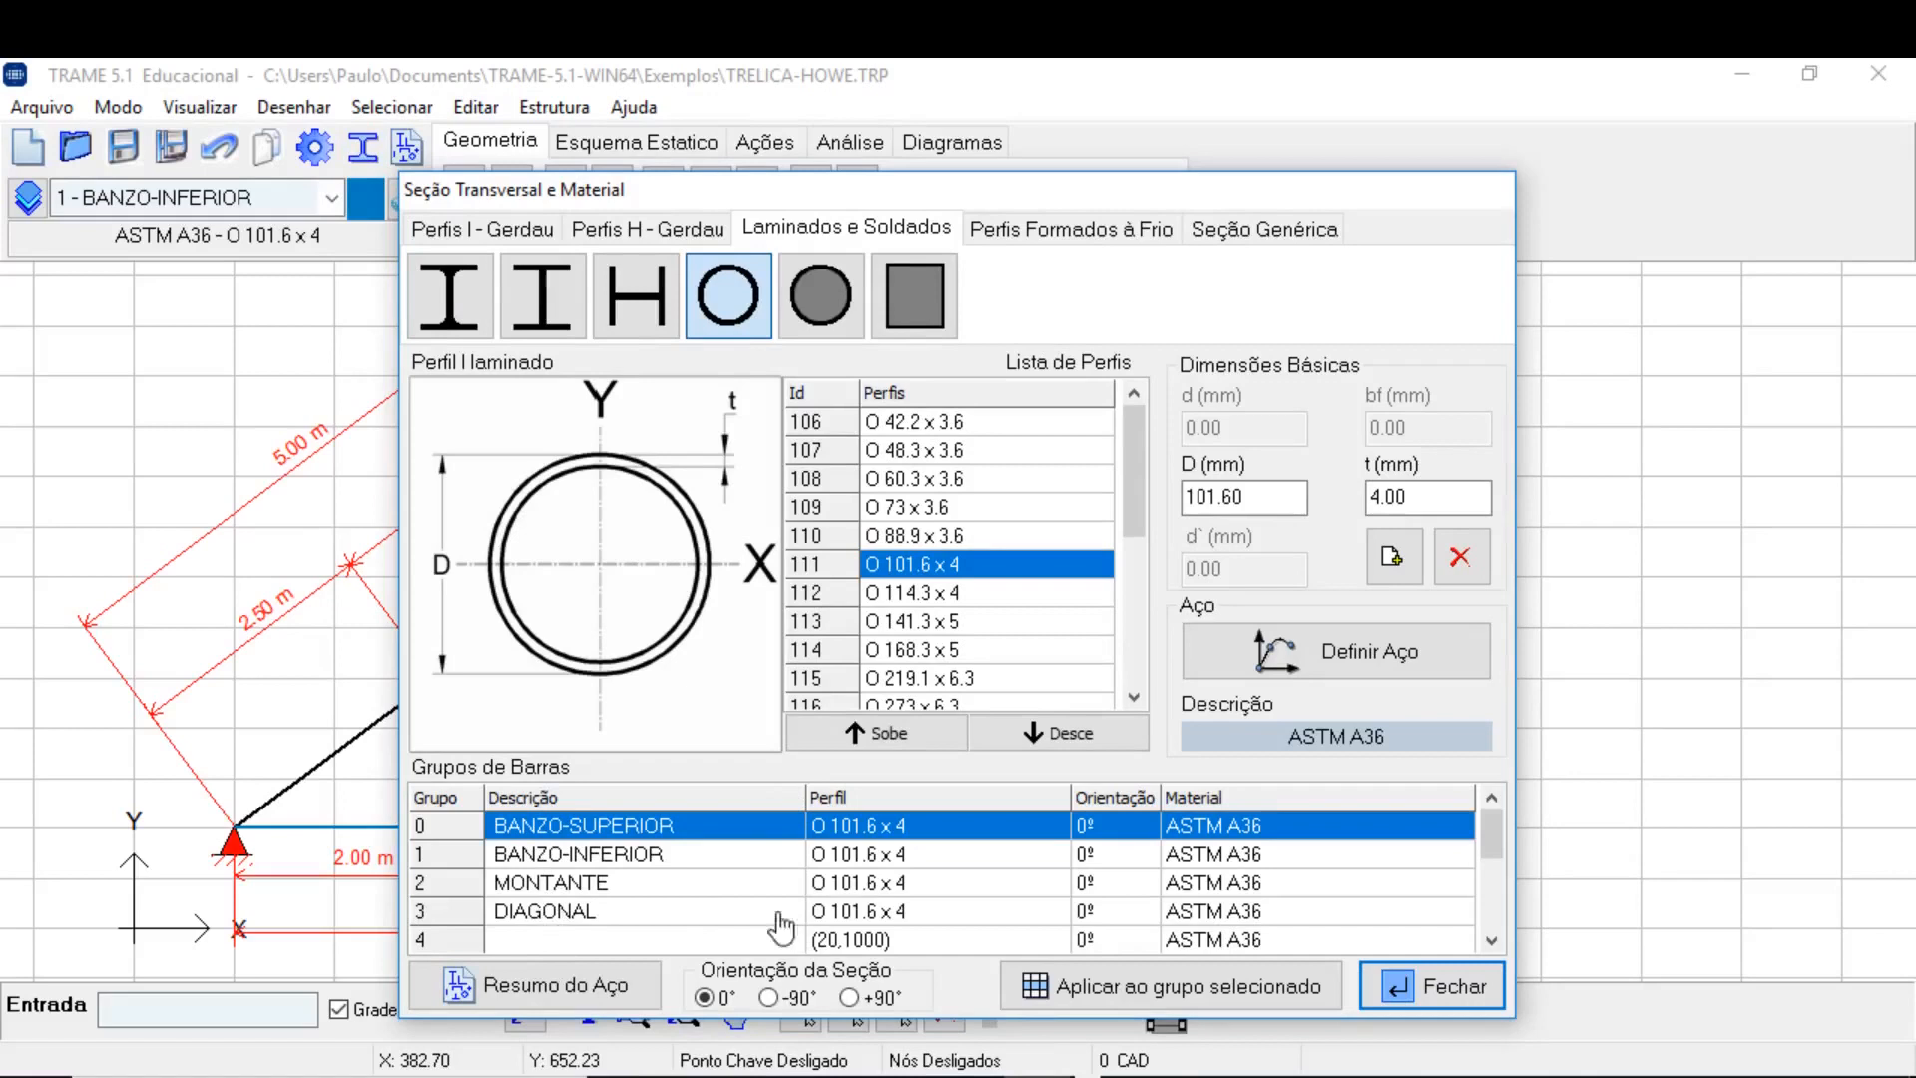
left_click(482, 229)
left_click(653, 229)
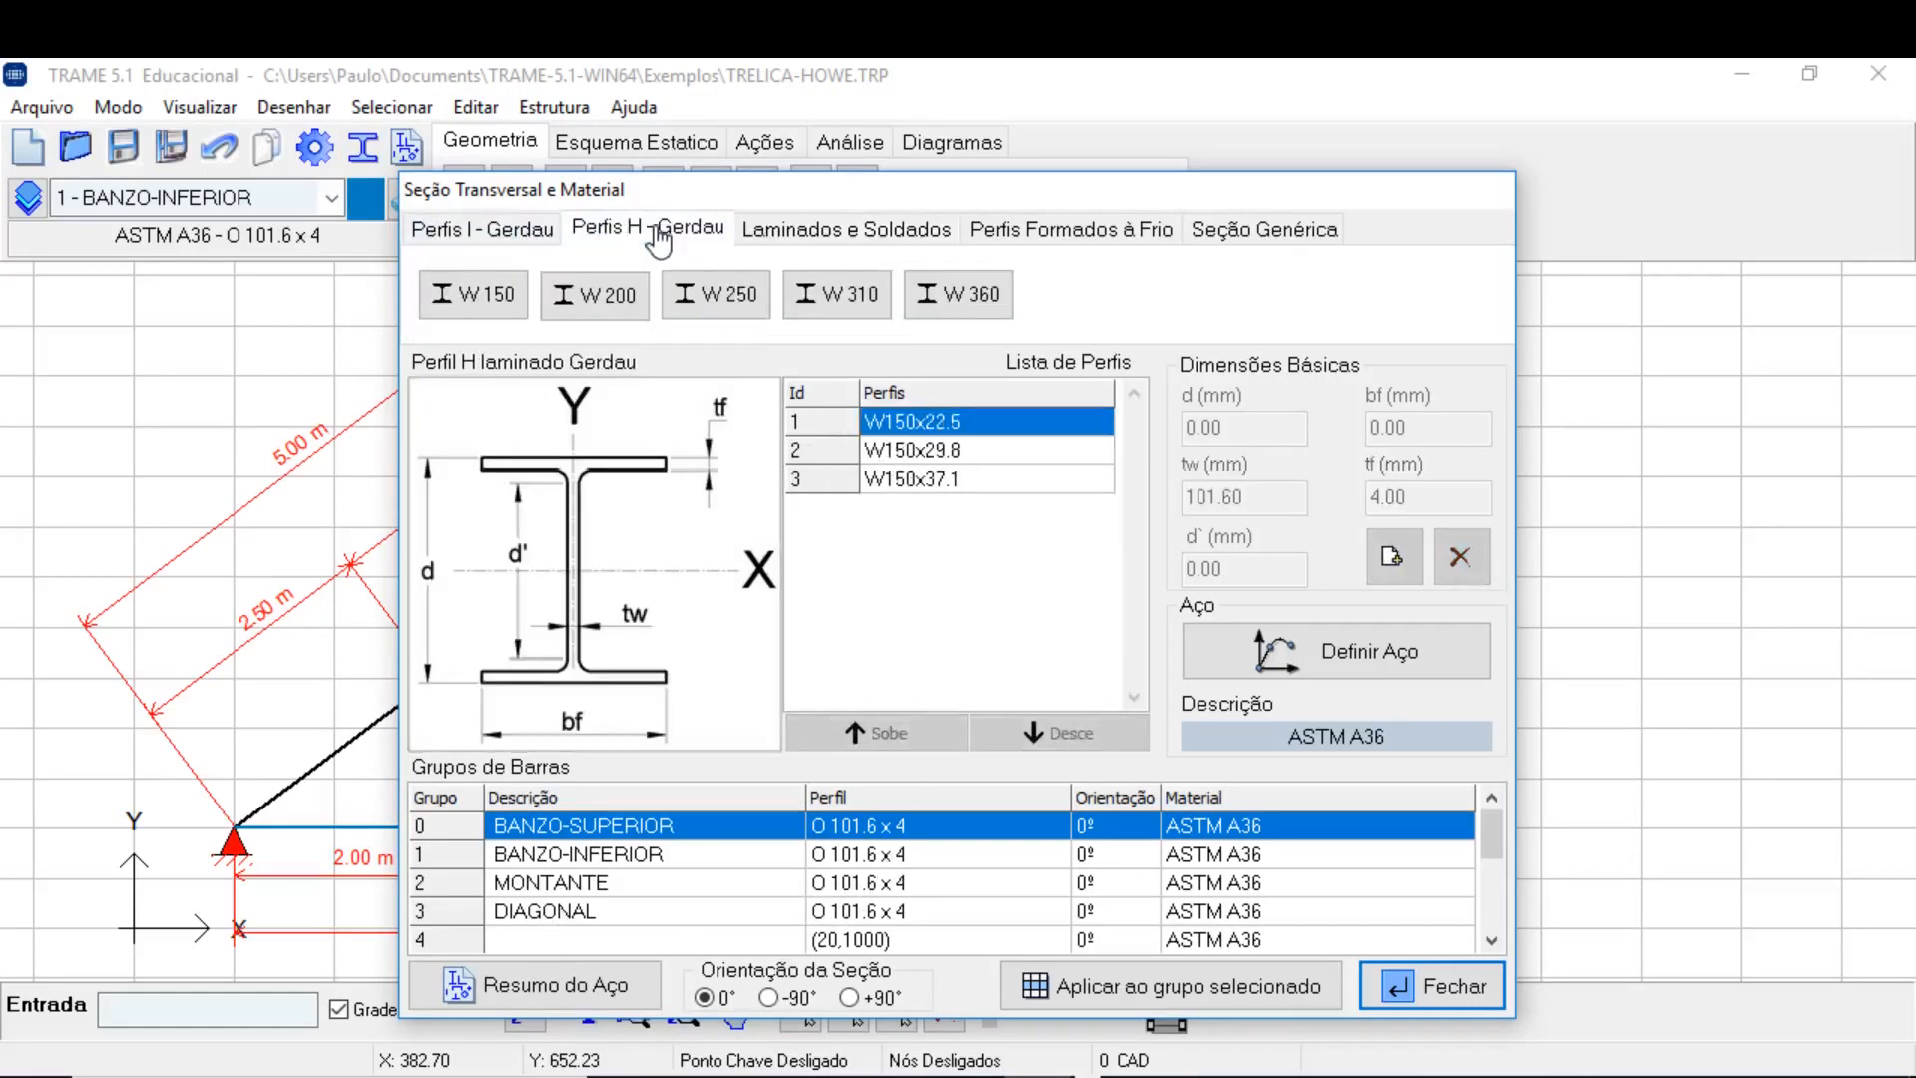
left_click(816, 231)
left_click(1062, 231)
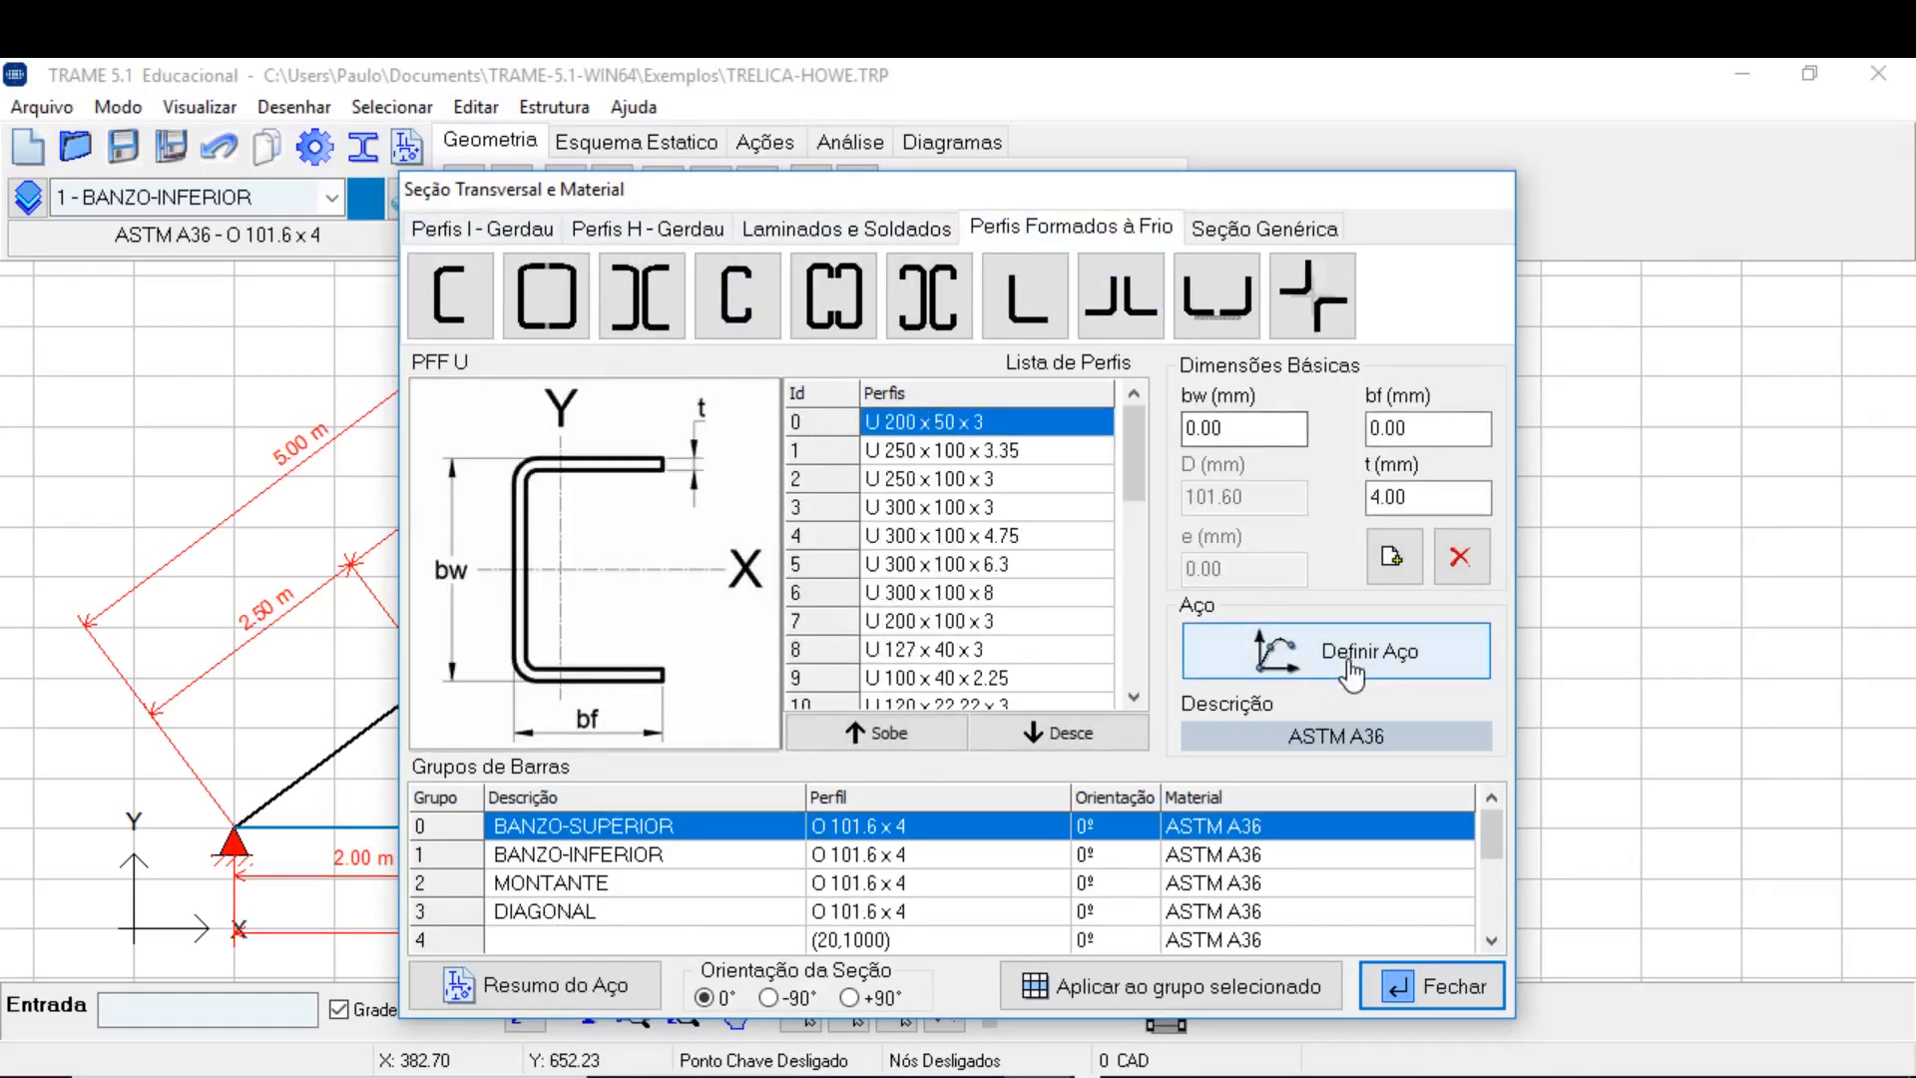
left_click(447, 224)
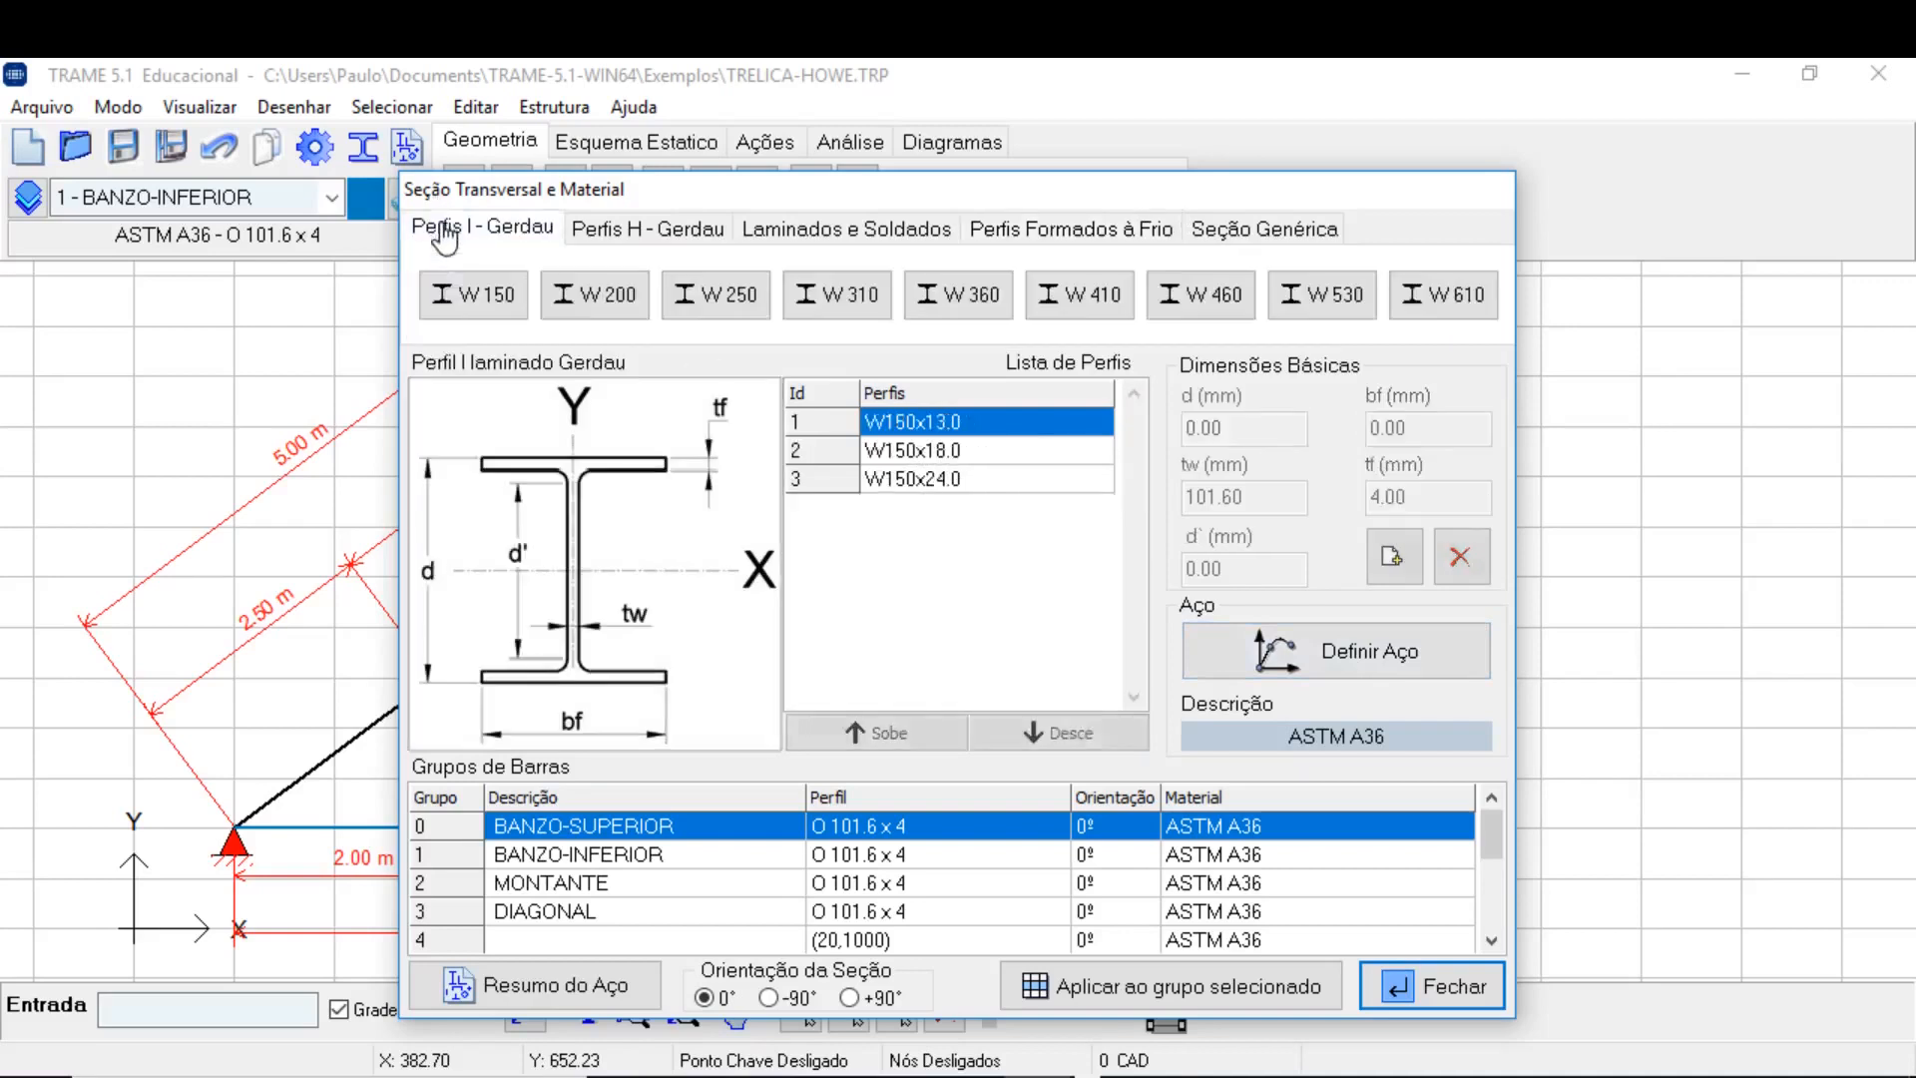
Show the geometric properties of profile W150x13.0, copy the whole text and close the report.
double_click(920, 427)
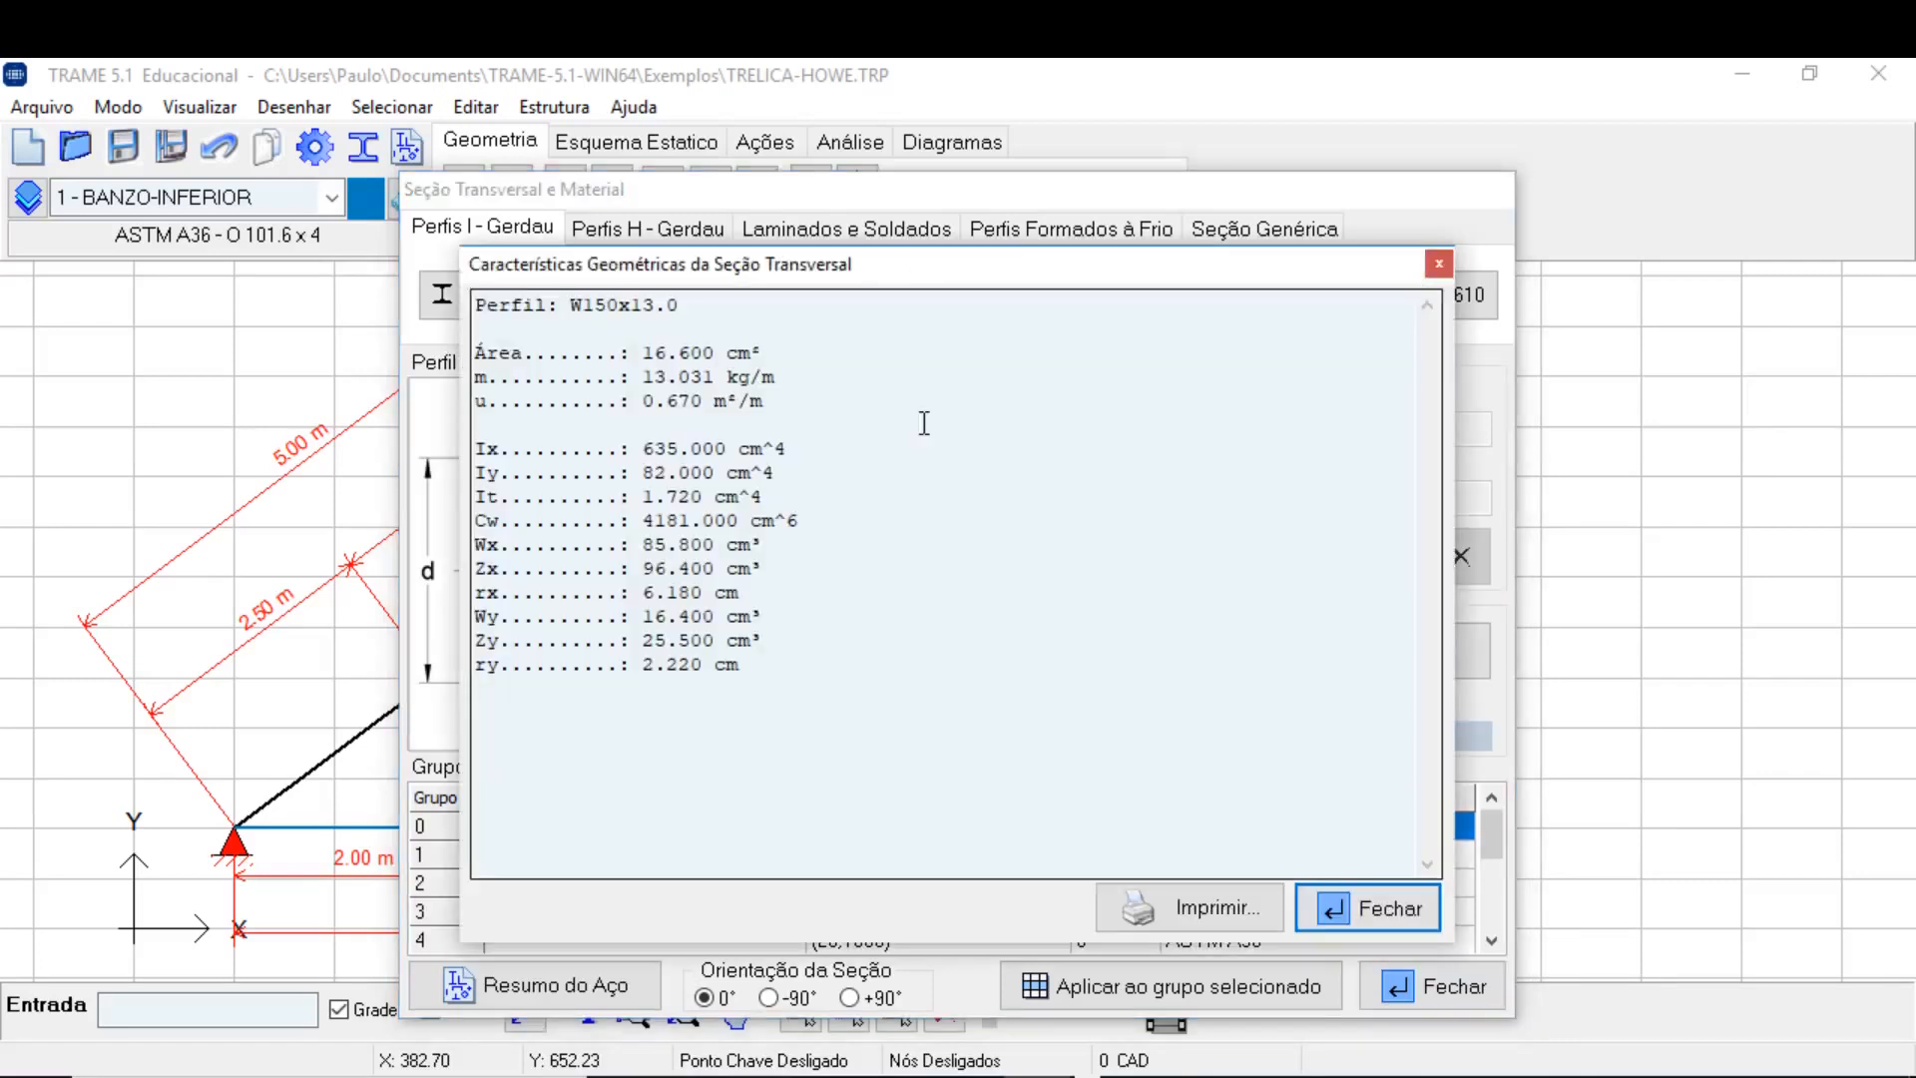
left_click_drag(774, 263, 931, 209)
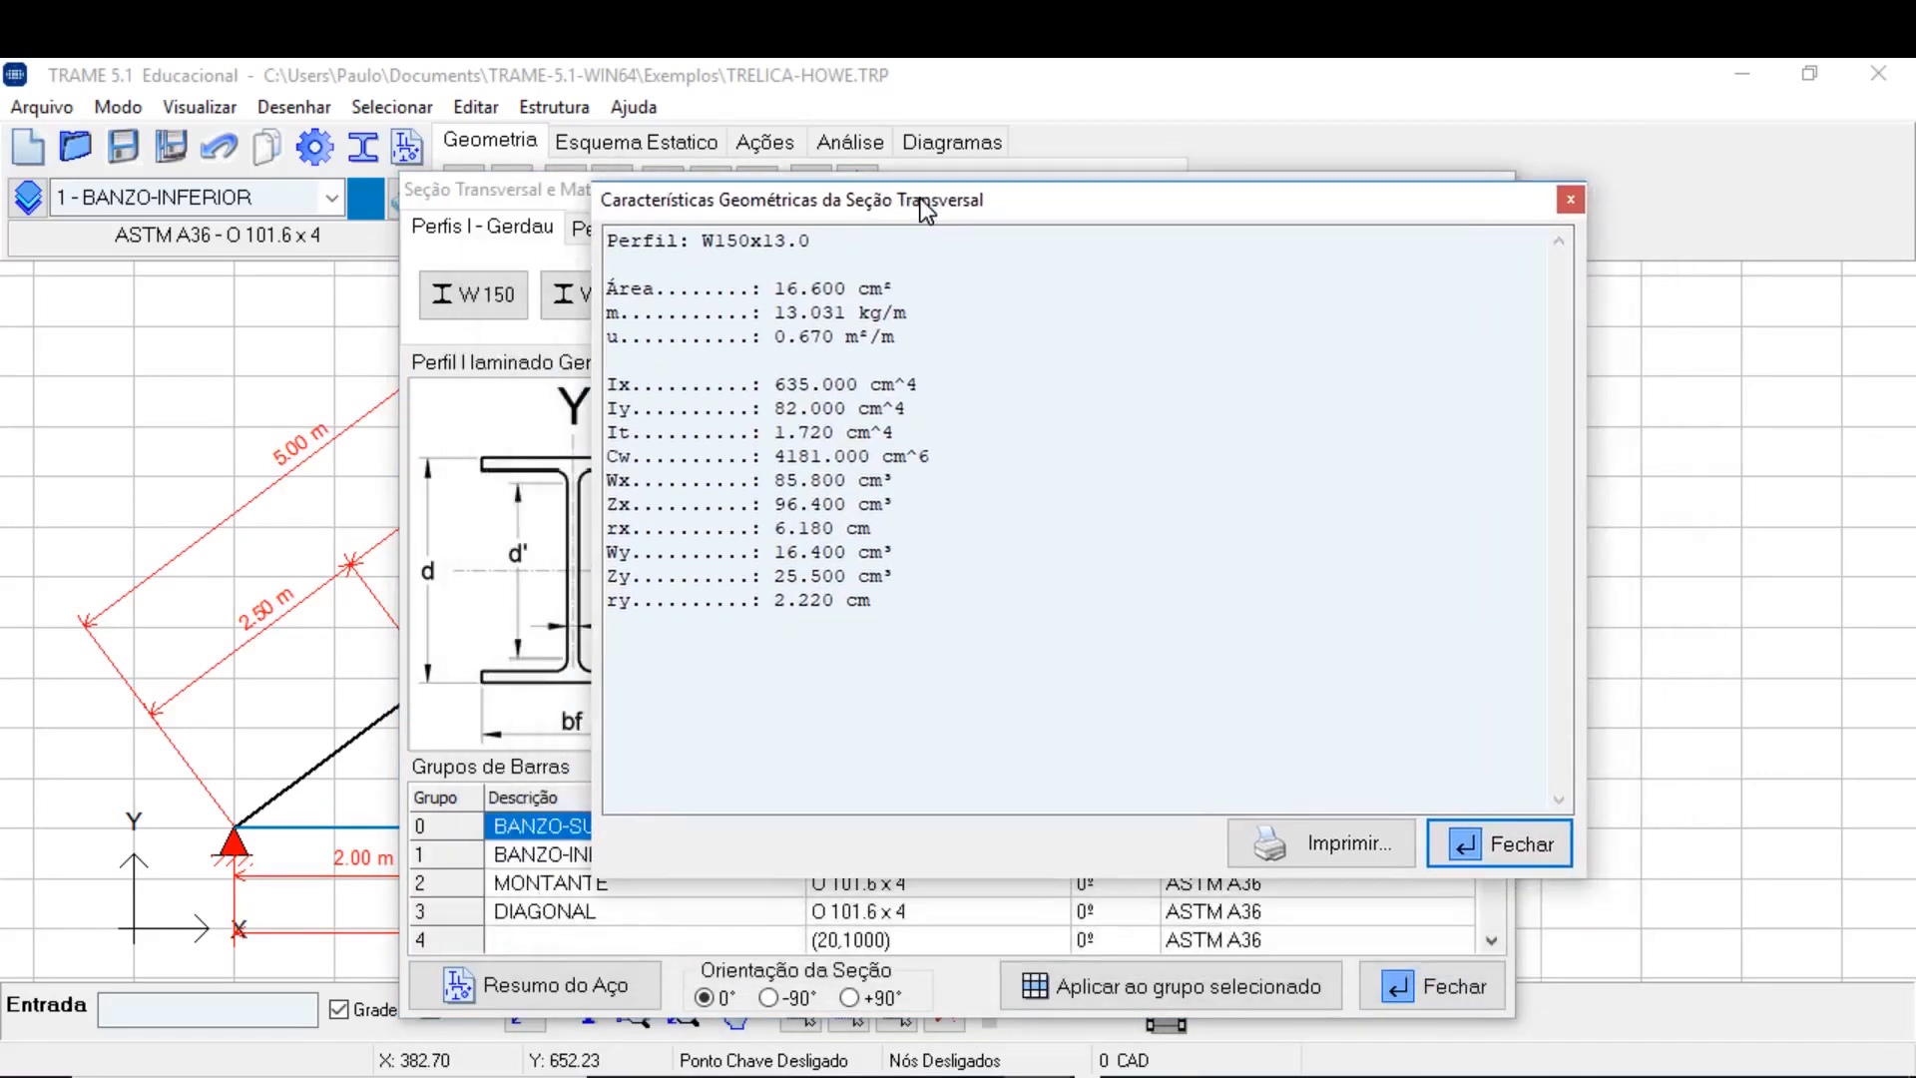
left_click_drag(928, 603, 564, 222)
right_click(908, 536)
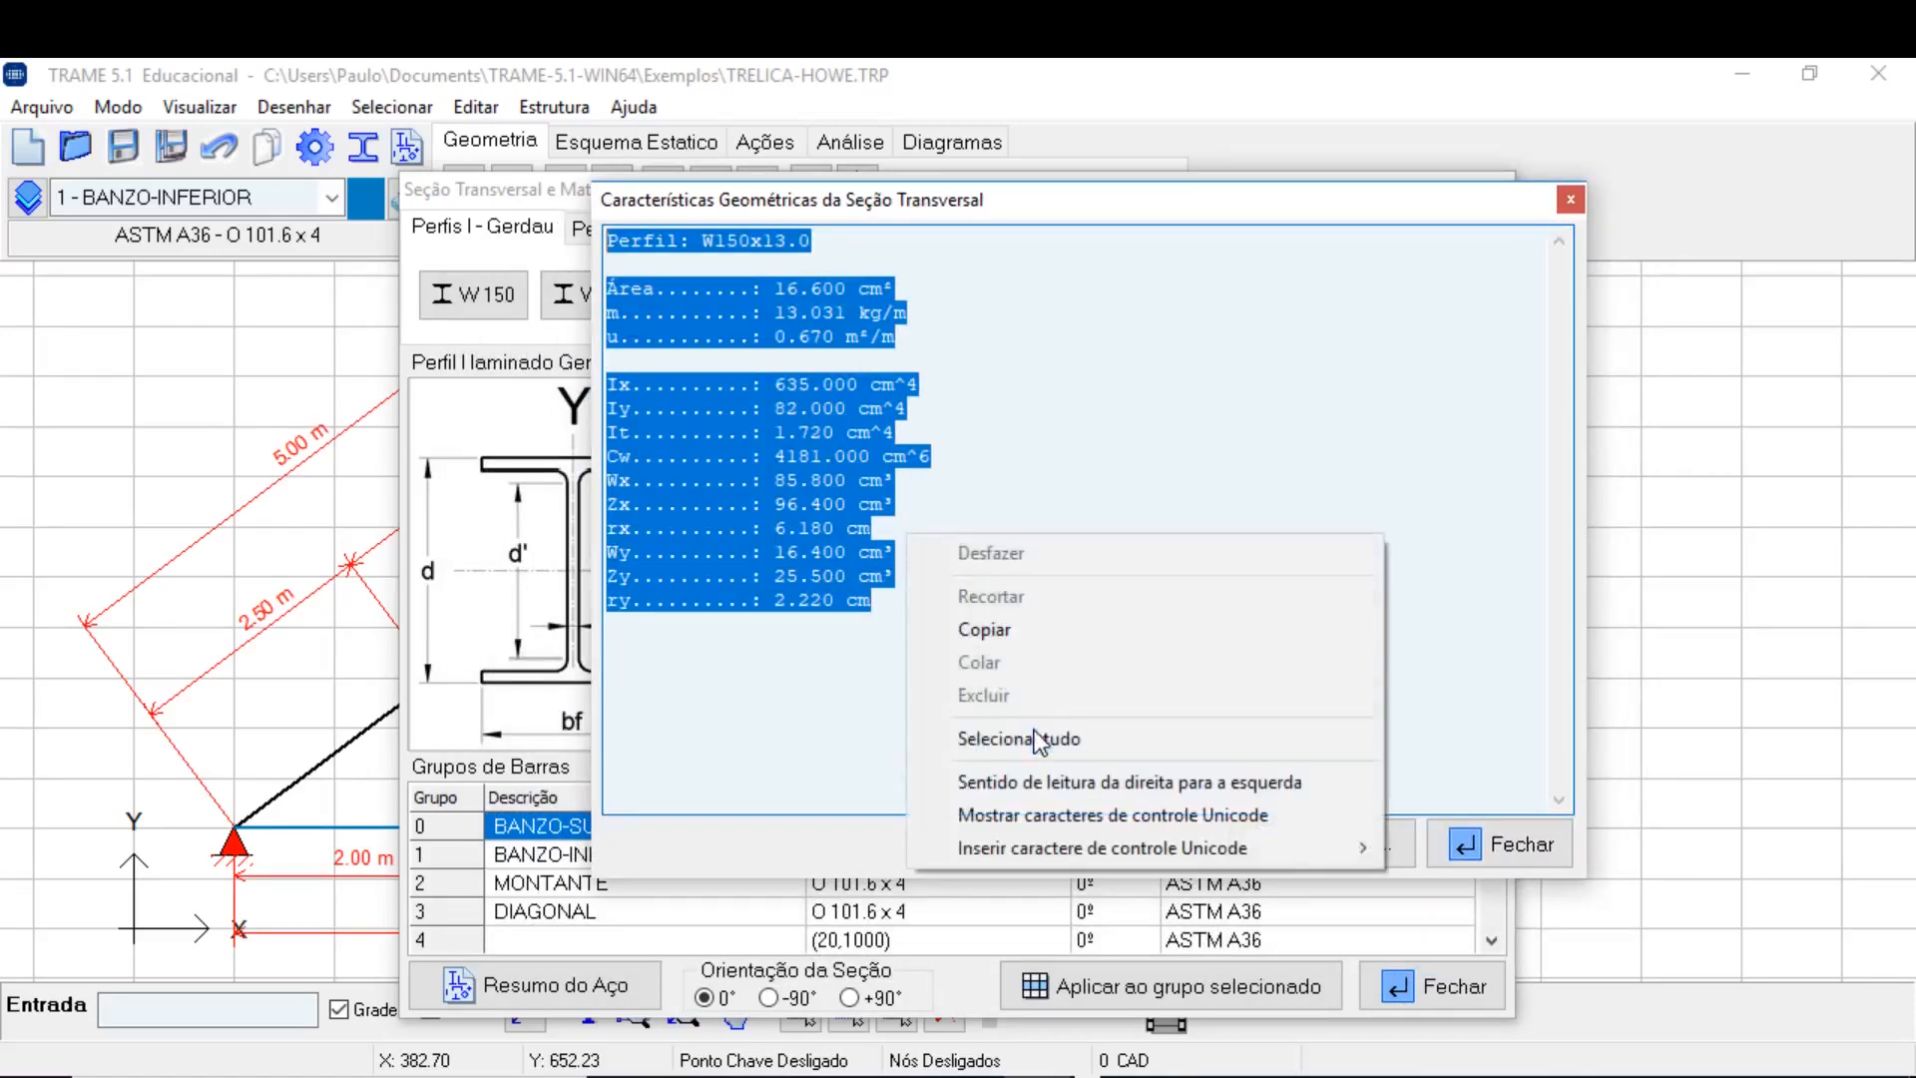
left_click(1020, 629)
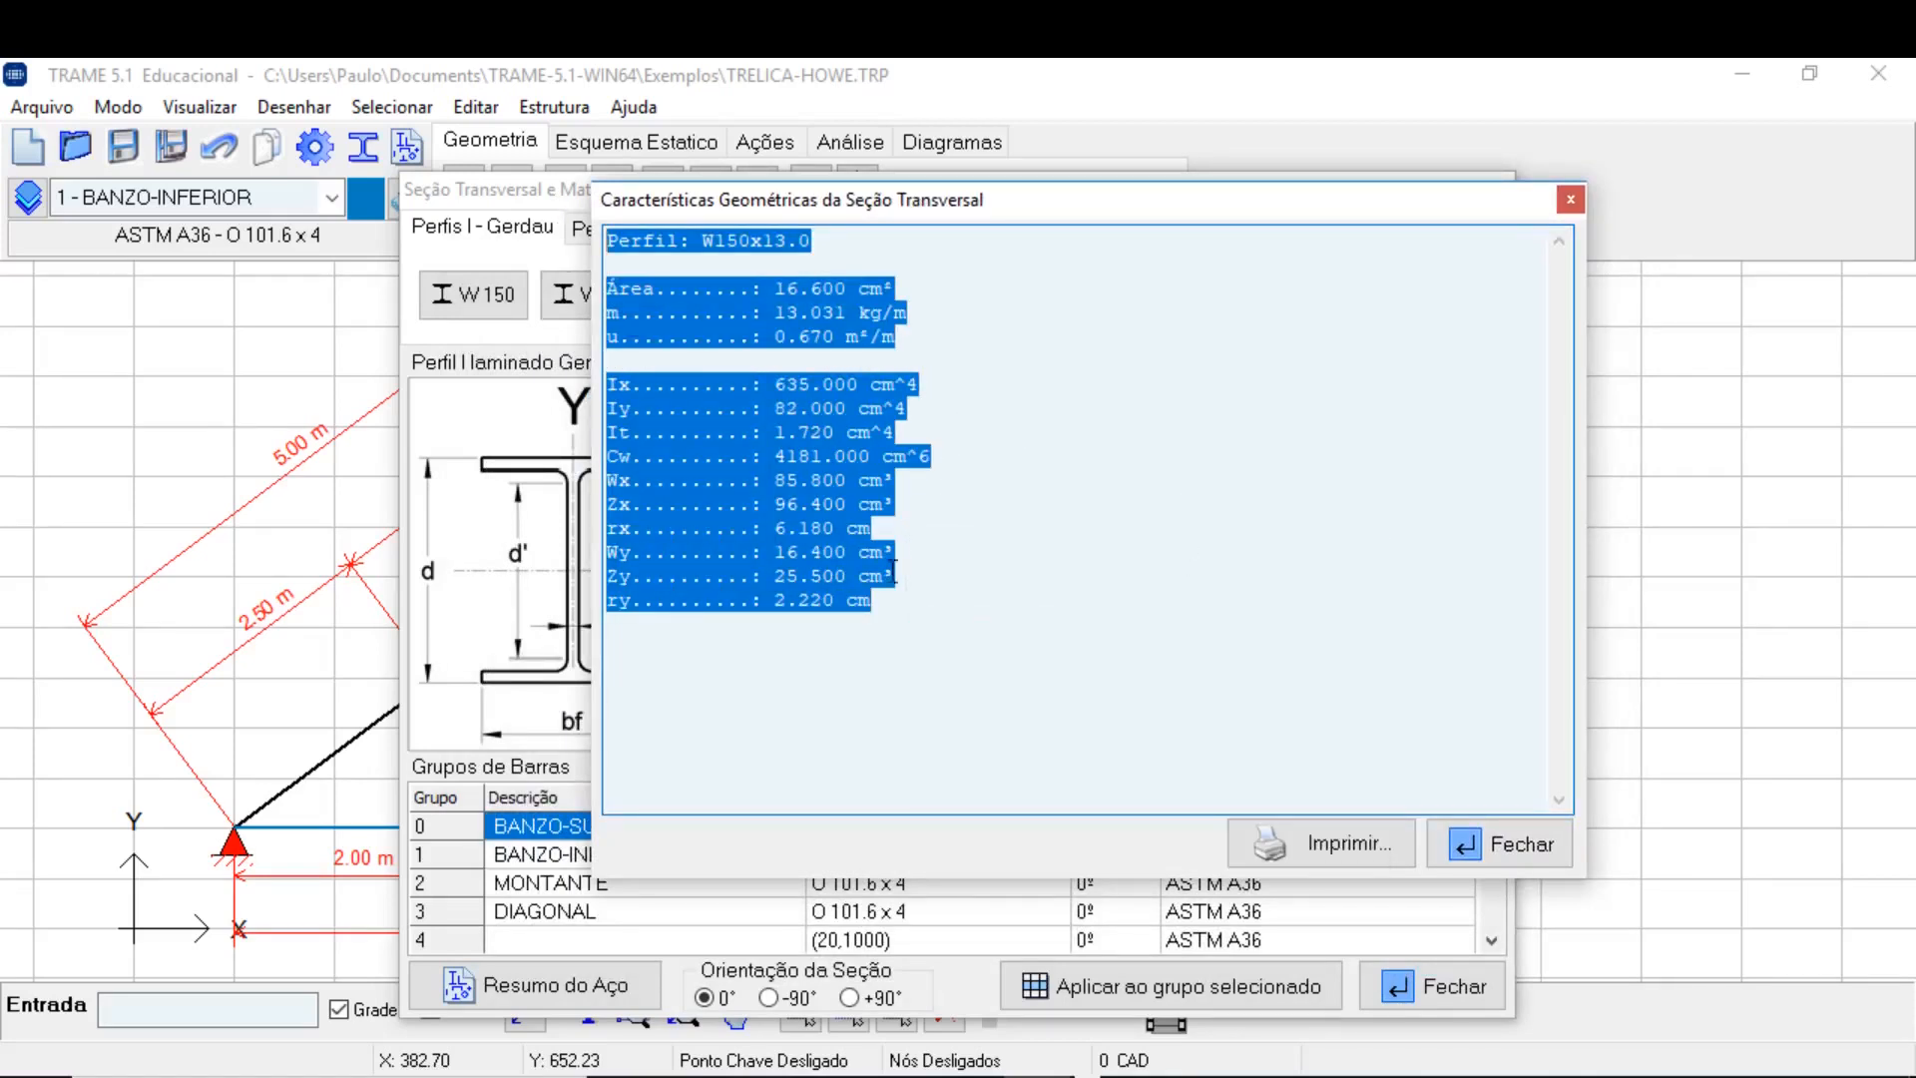
left_click(1520, 846)
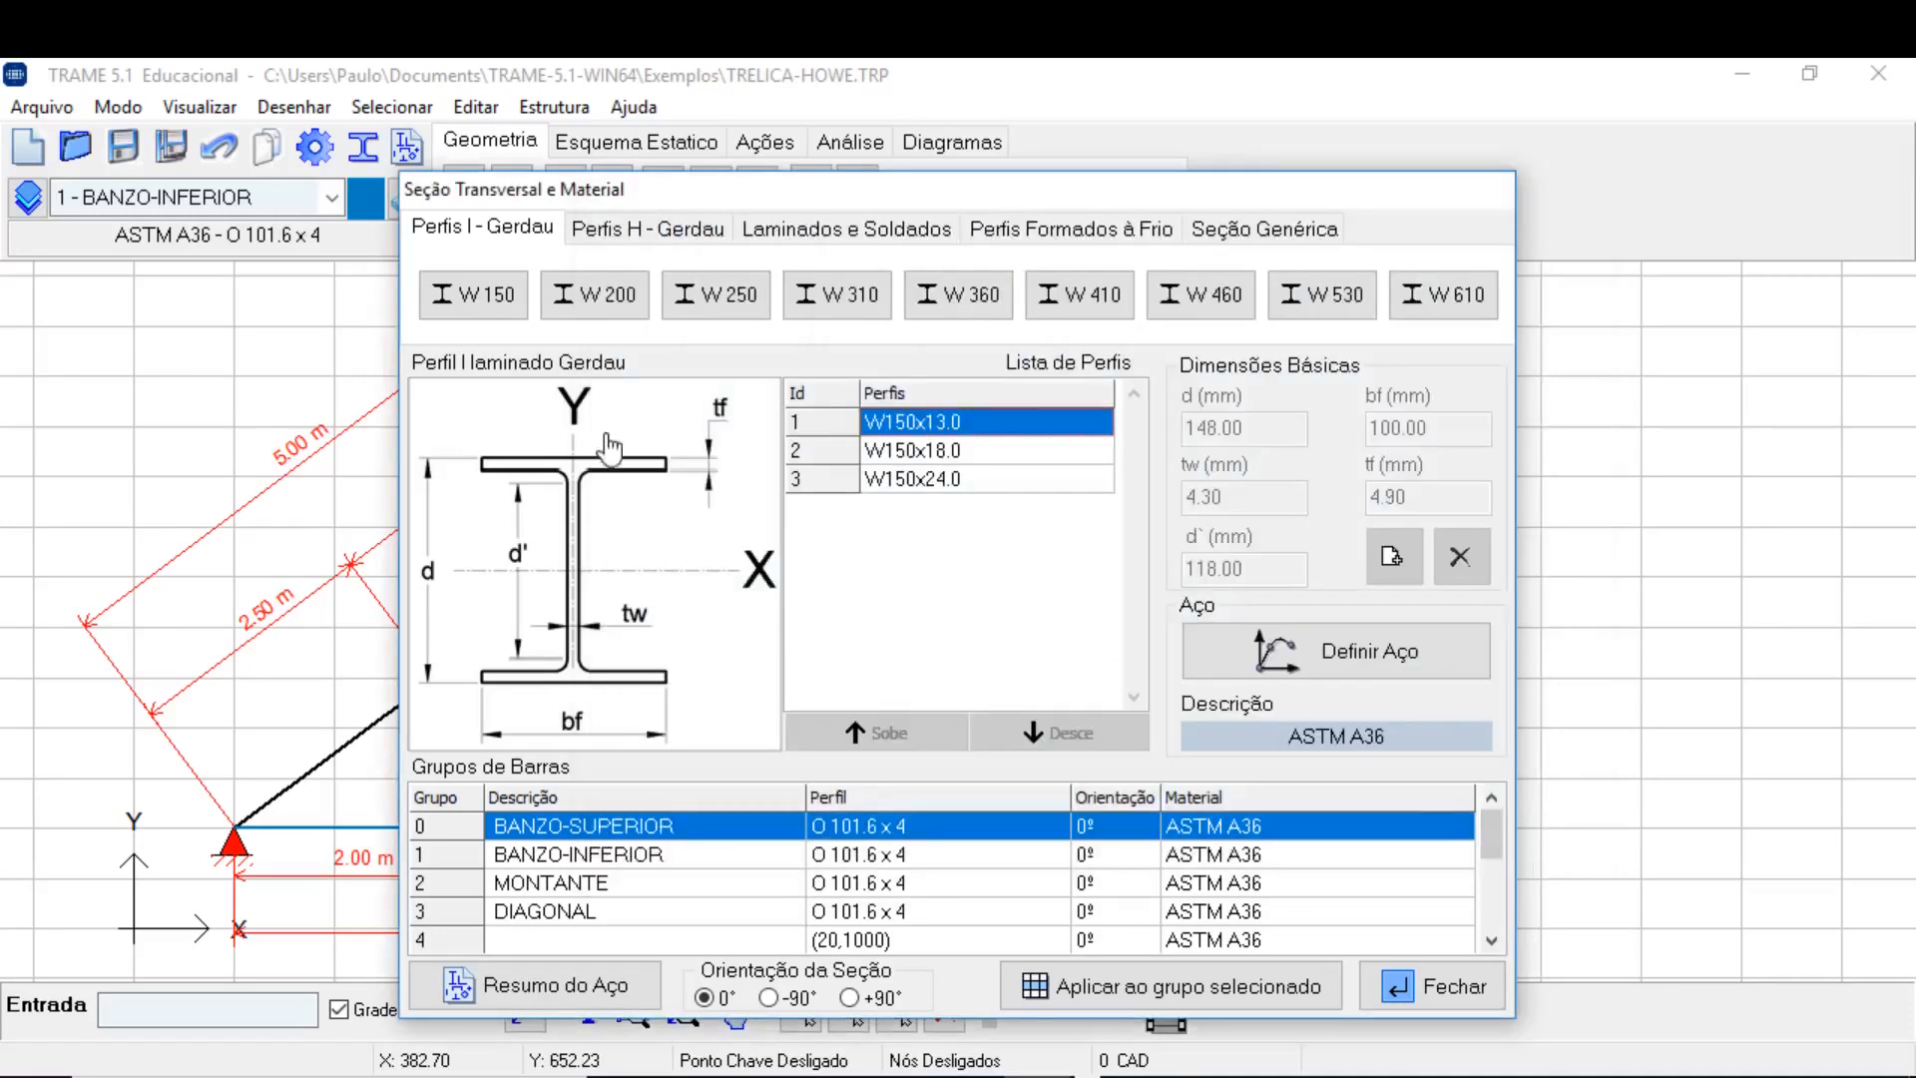
Open the steel definition and try custom steel properties based on ASTM-A572G42.
left_click(1344, 659)
left_click_drag(870, 599, 870, 656)
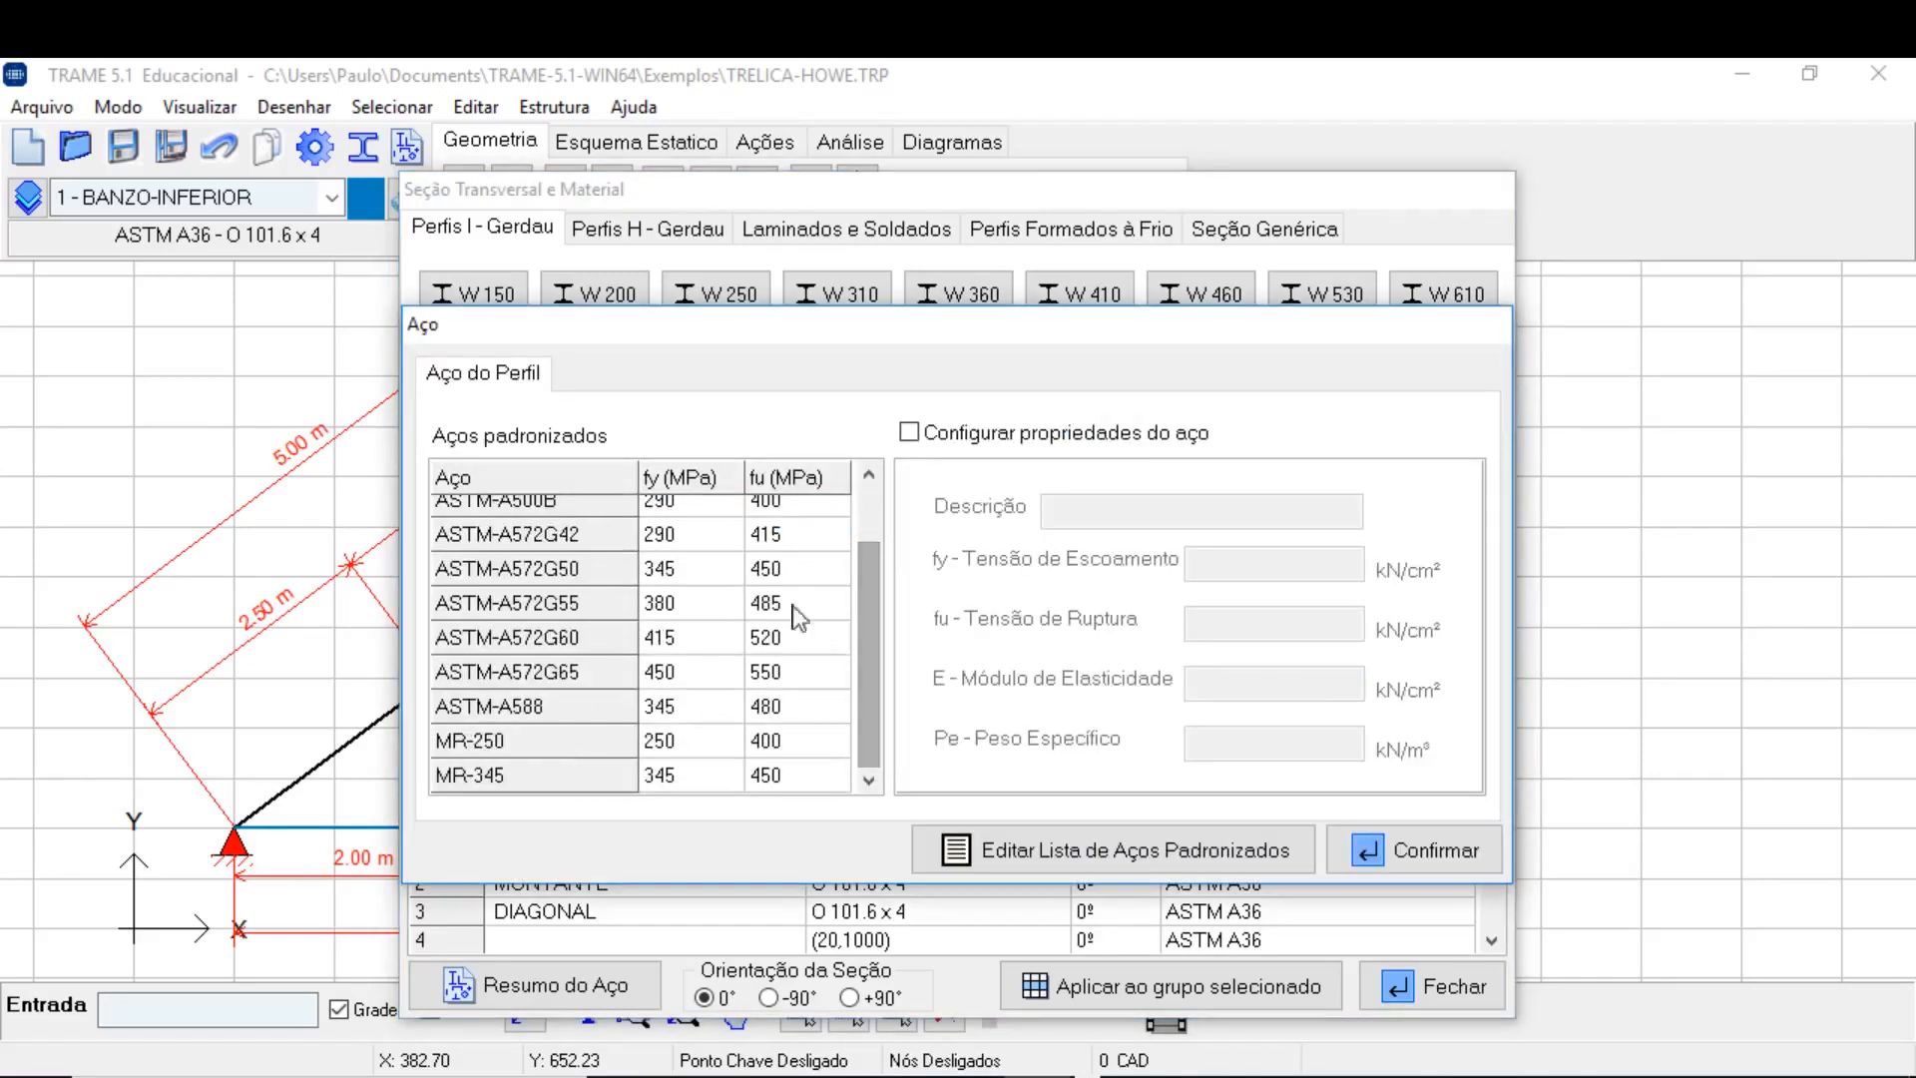
left_click(911, 434)
left_click(743, 534)
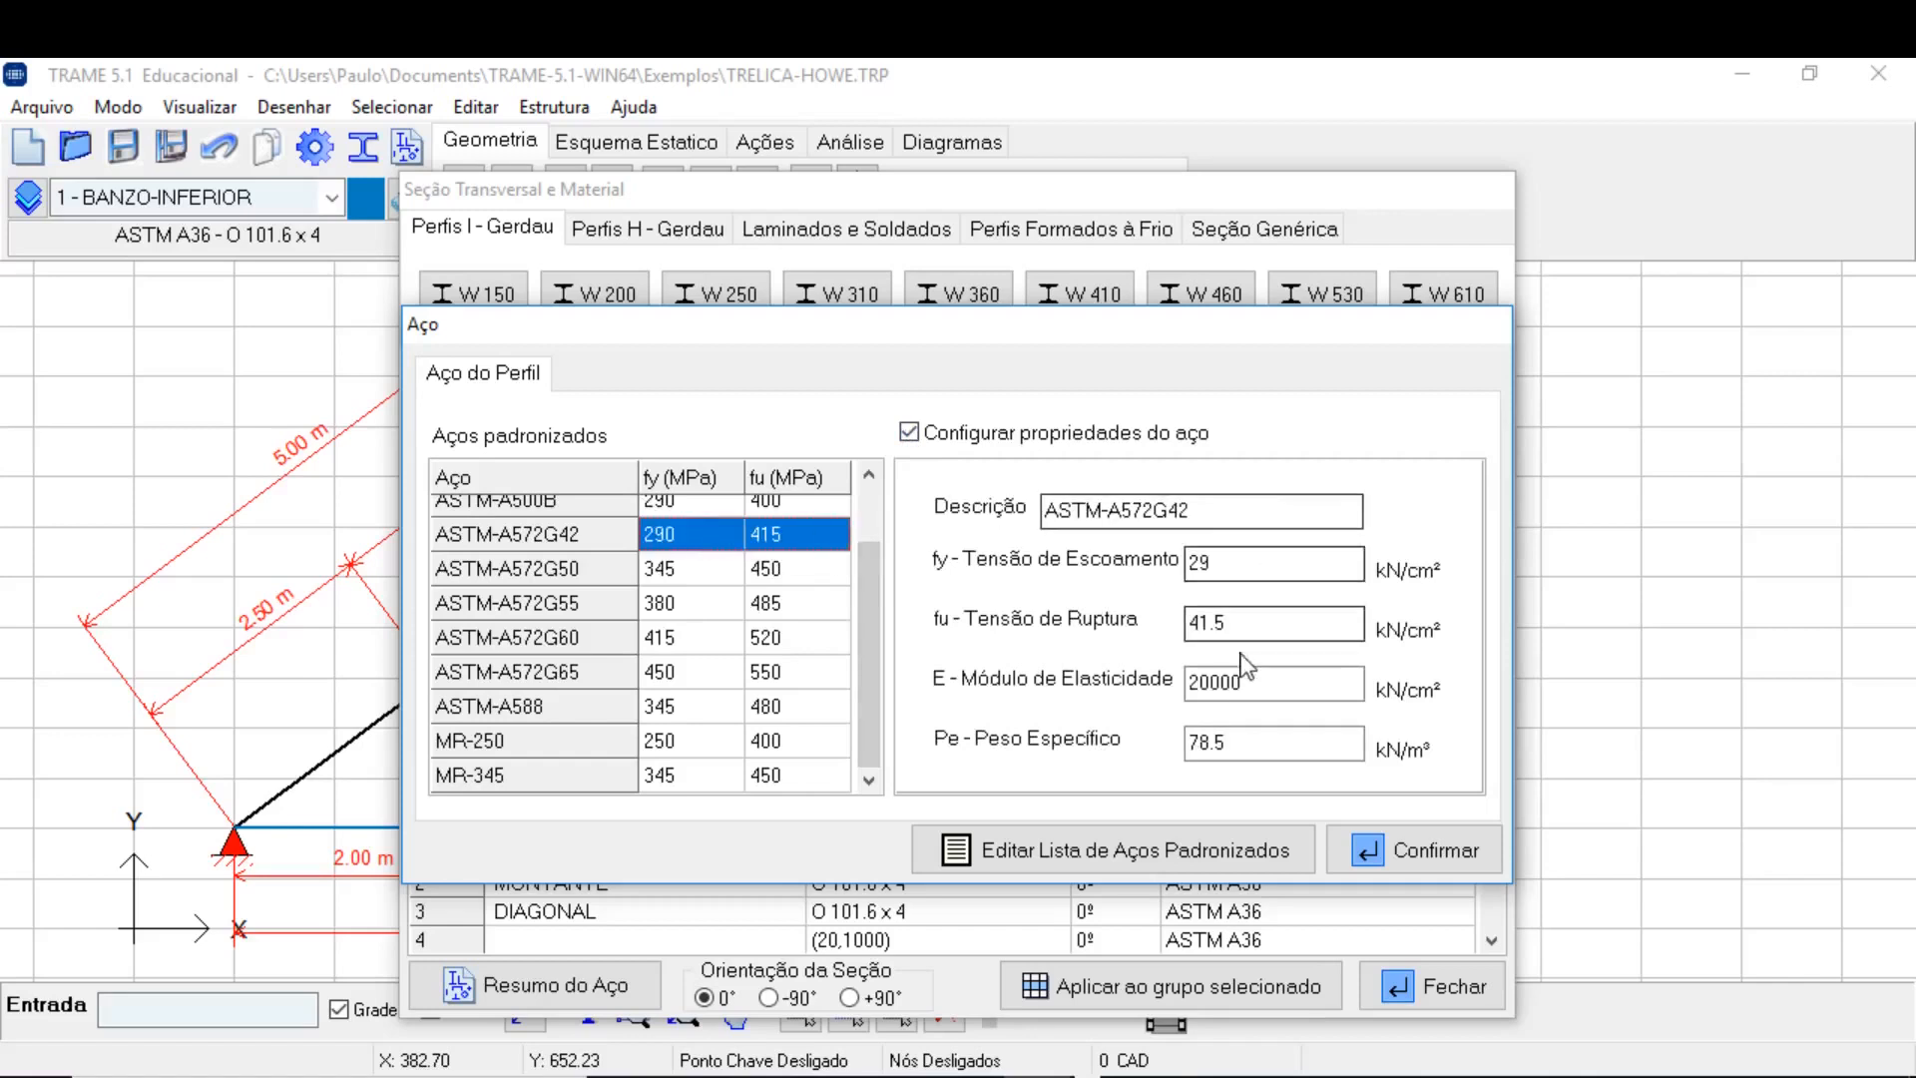
left_click(1209, 623)
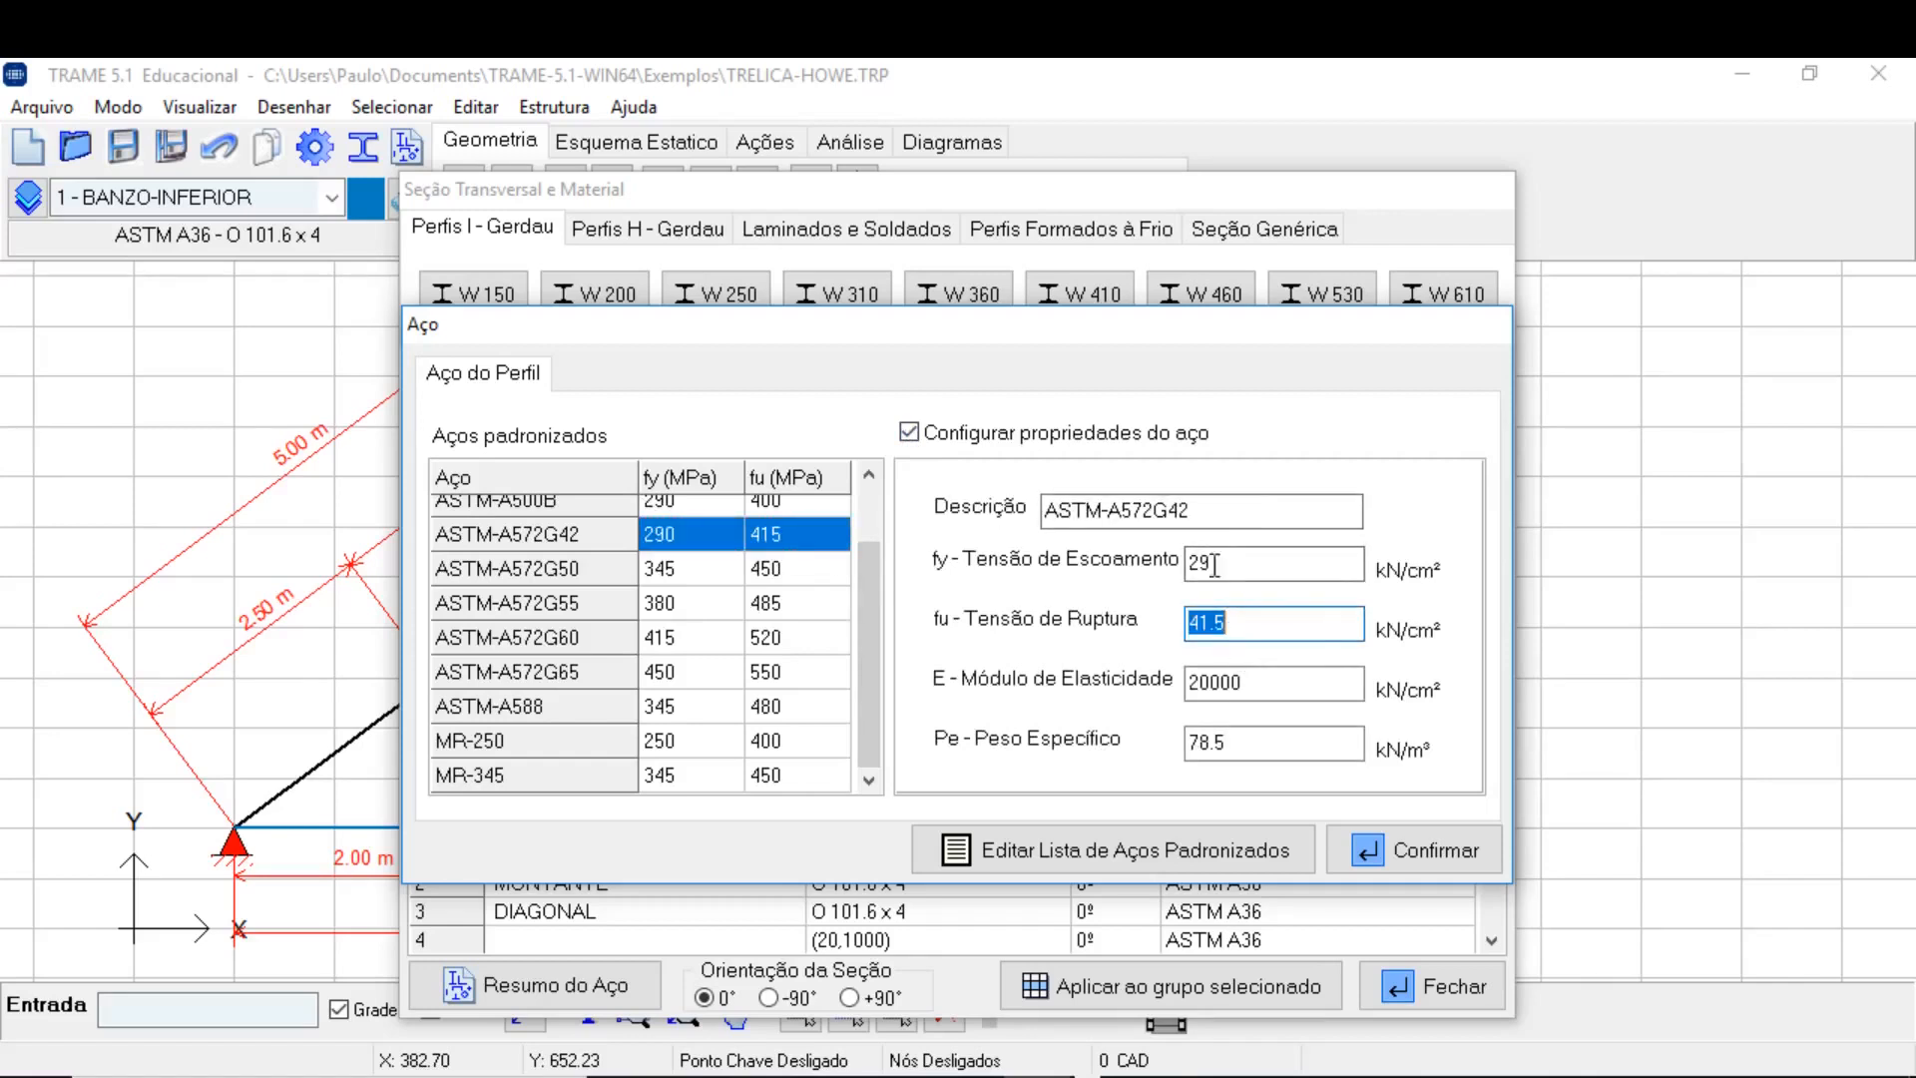
left_click(909, 433)
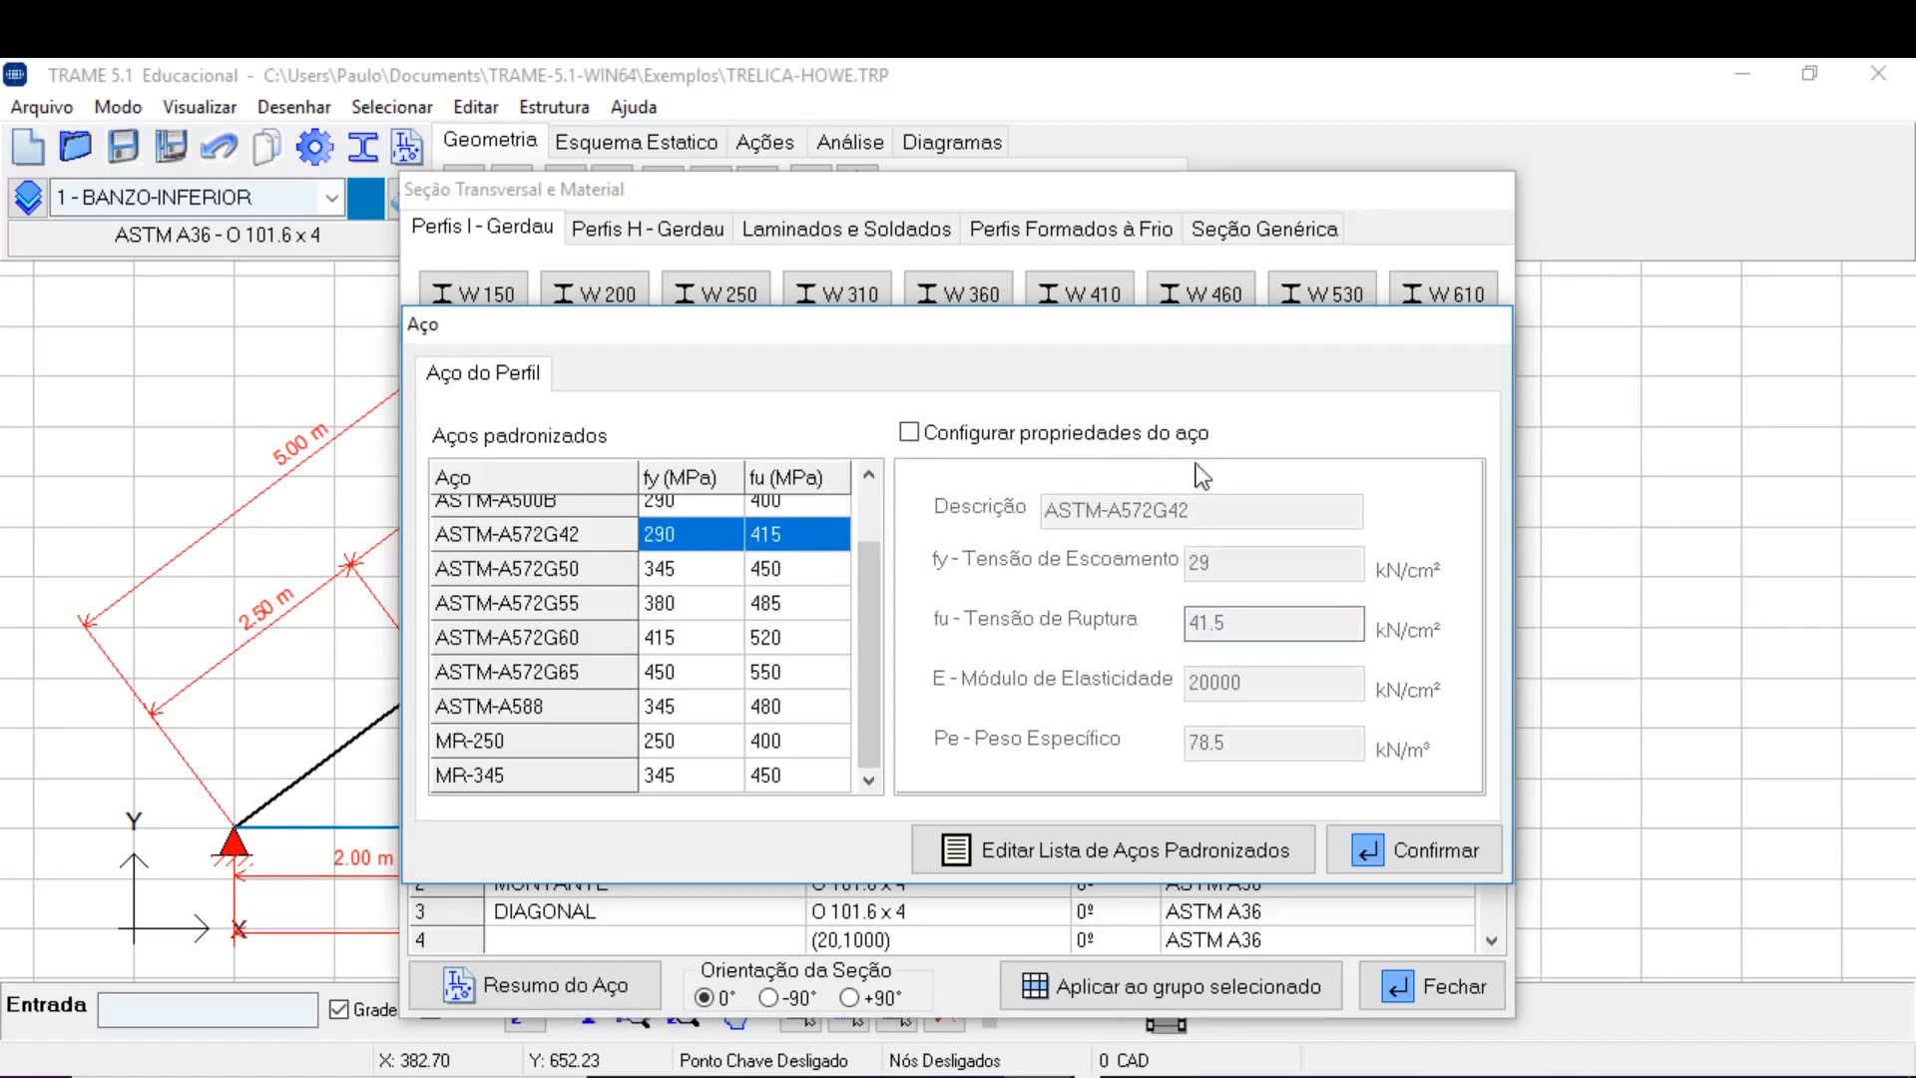
Select ASTM-A36 as the profile steel, review the editable list of standard steels and confirm the steel.
left_click_drag(872, 625, 869, 541)
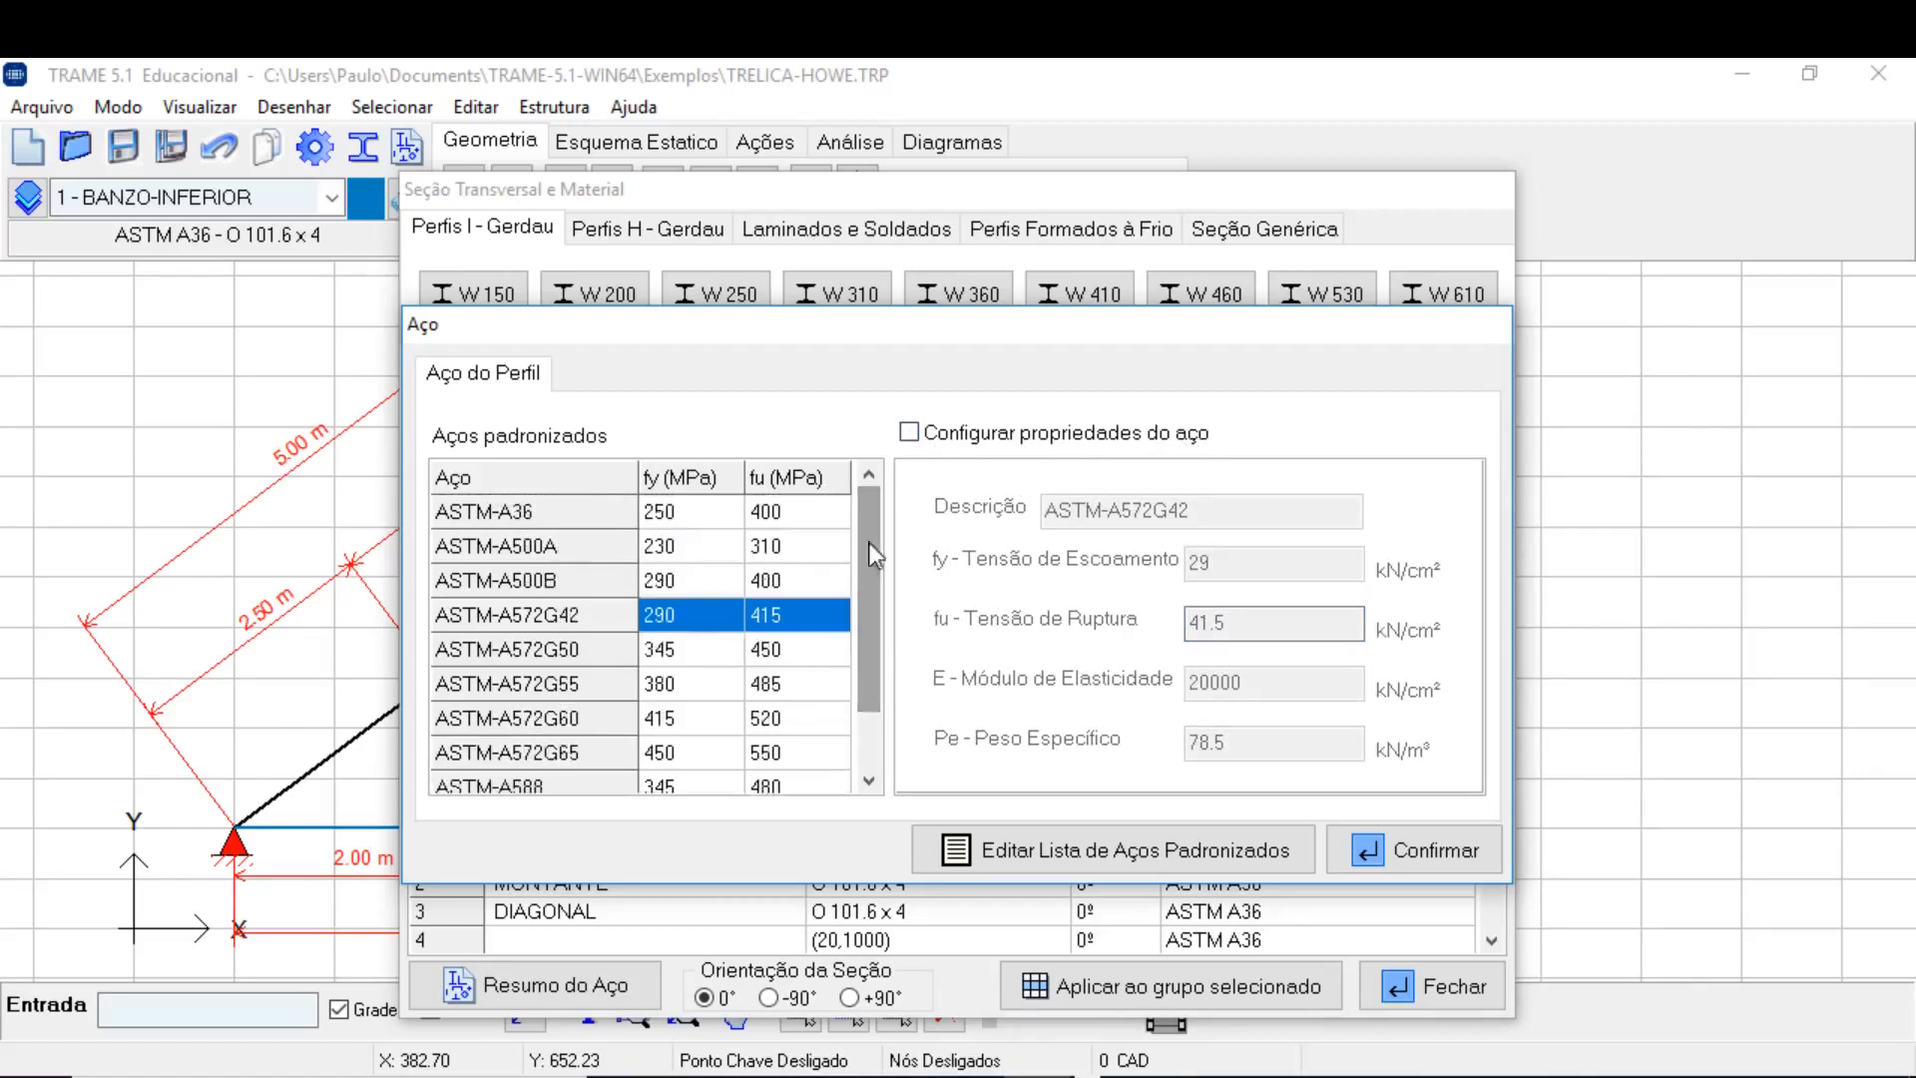
left_click(701, 519)
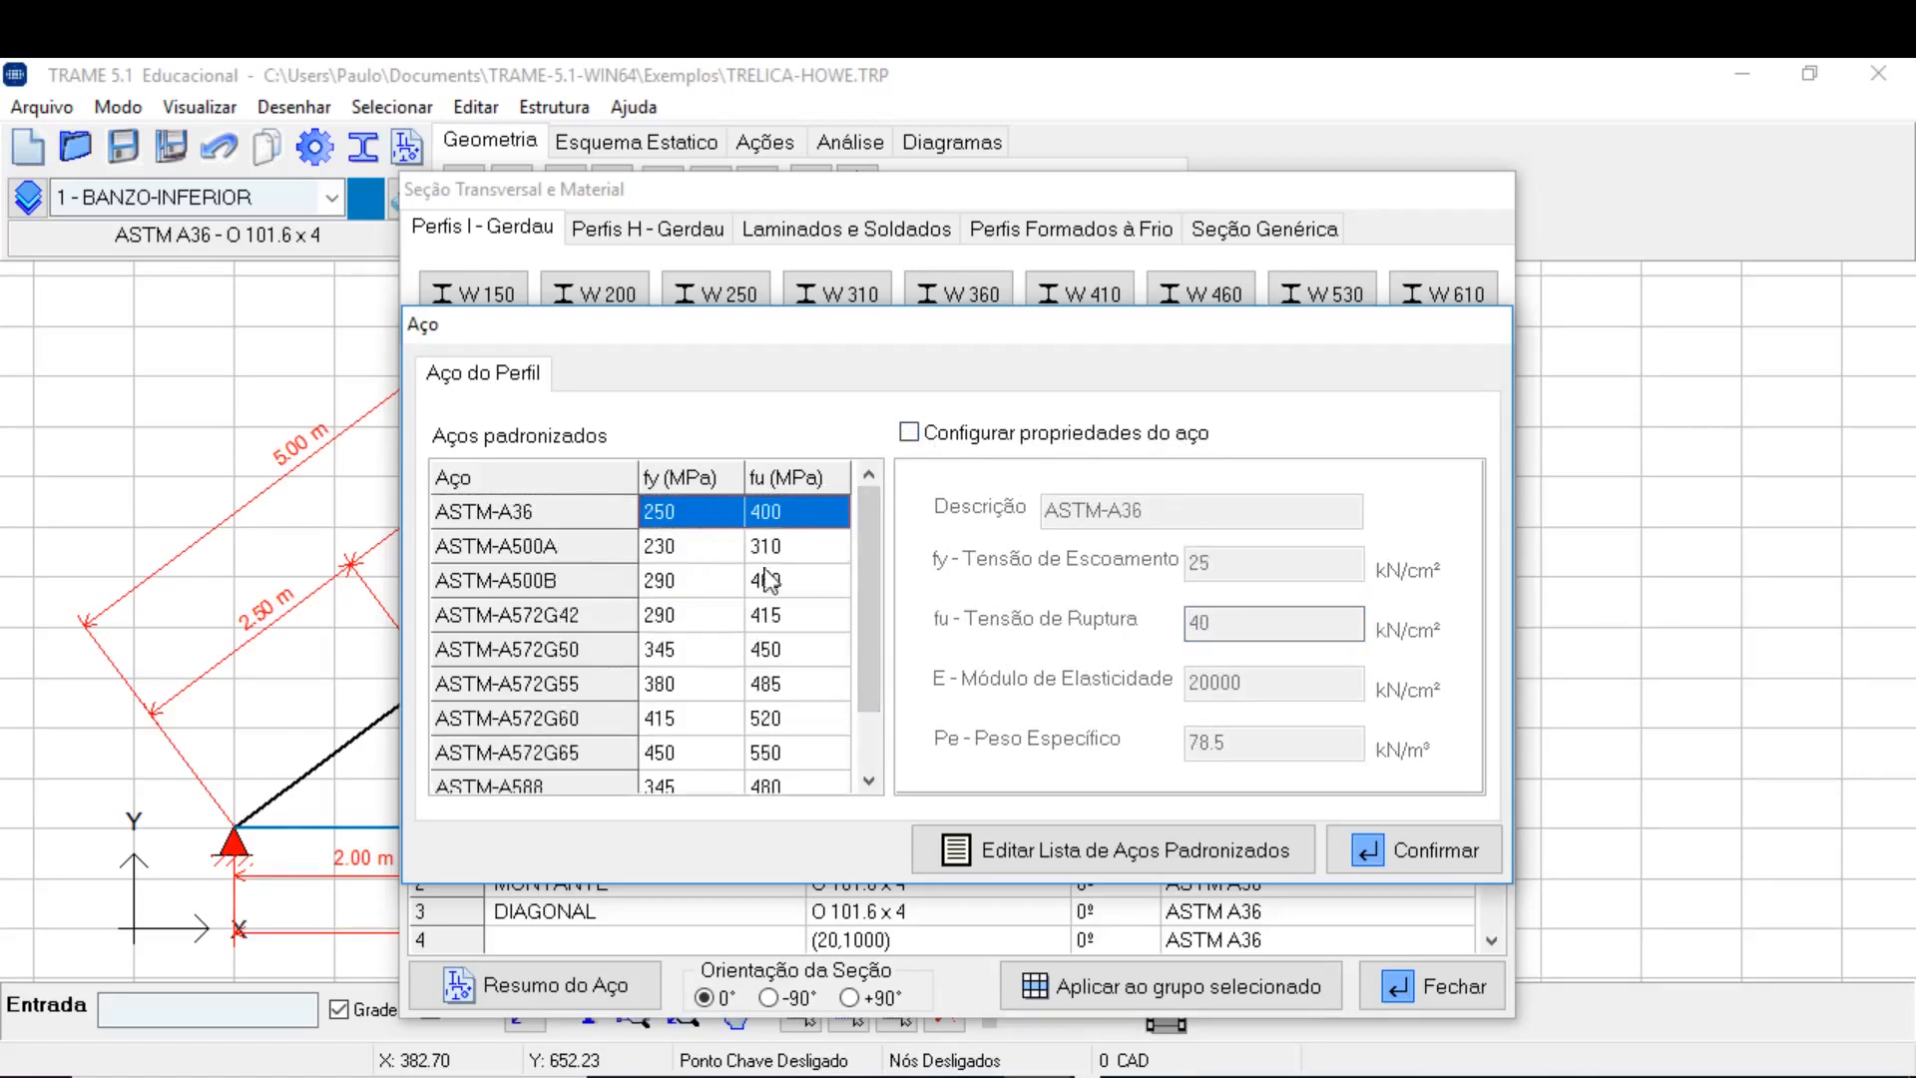
left_click(1109, 864)
left_click_drag(1223, 344, 1223, 789)
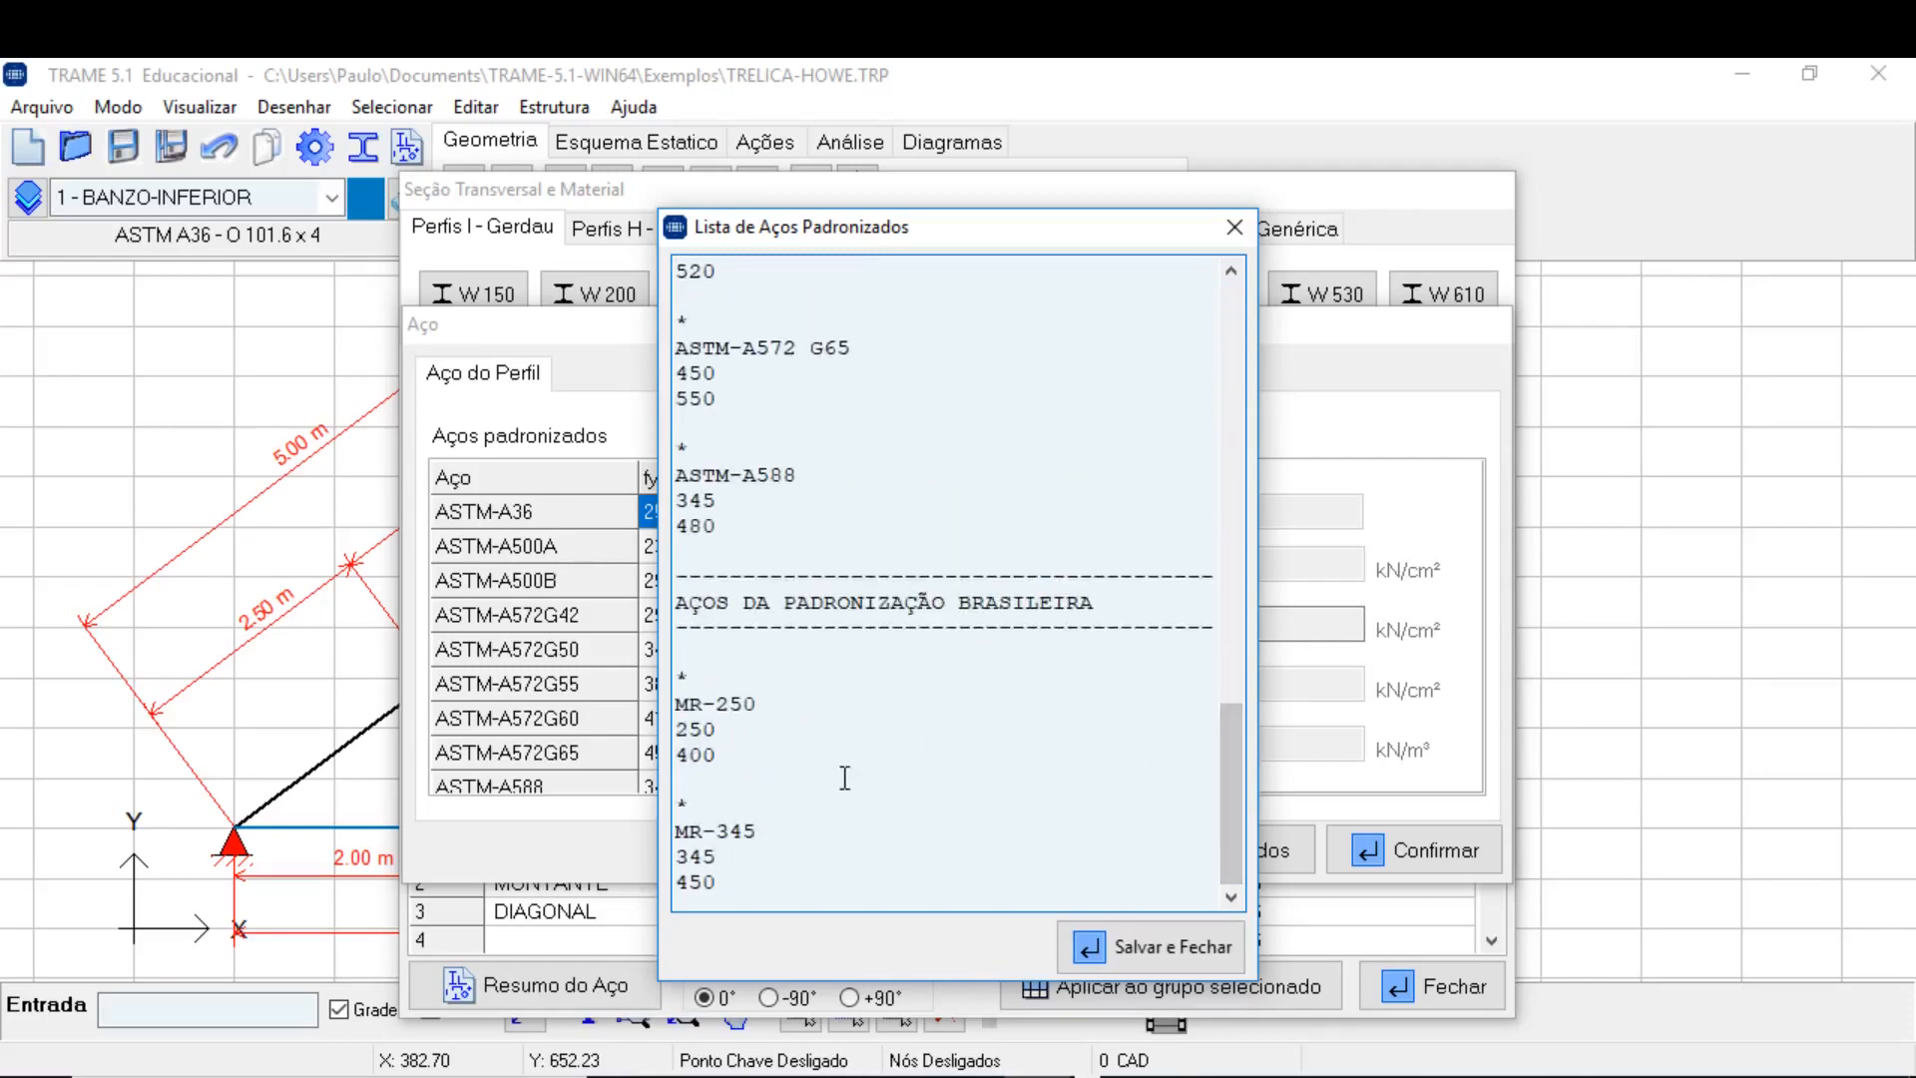
left_click(1166, 964)
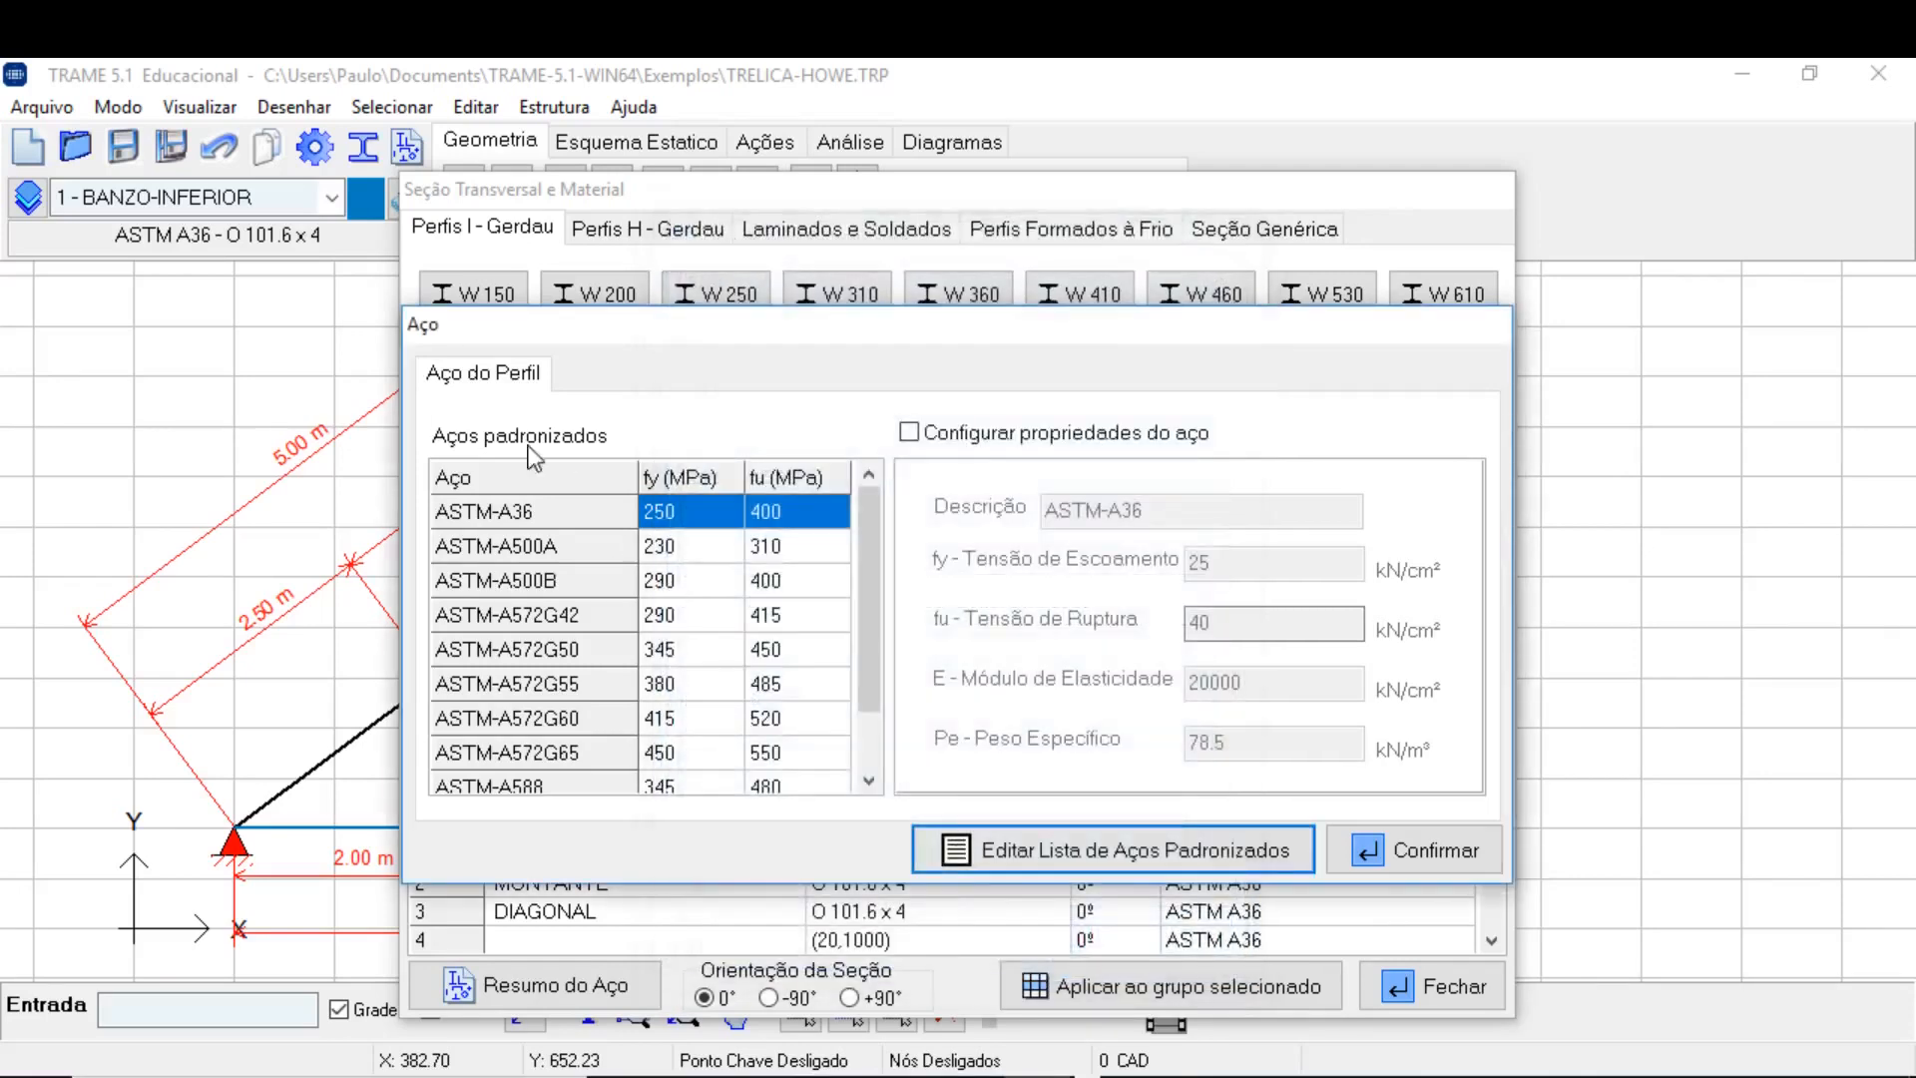
left_click(1375, 848)
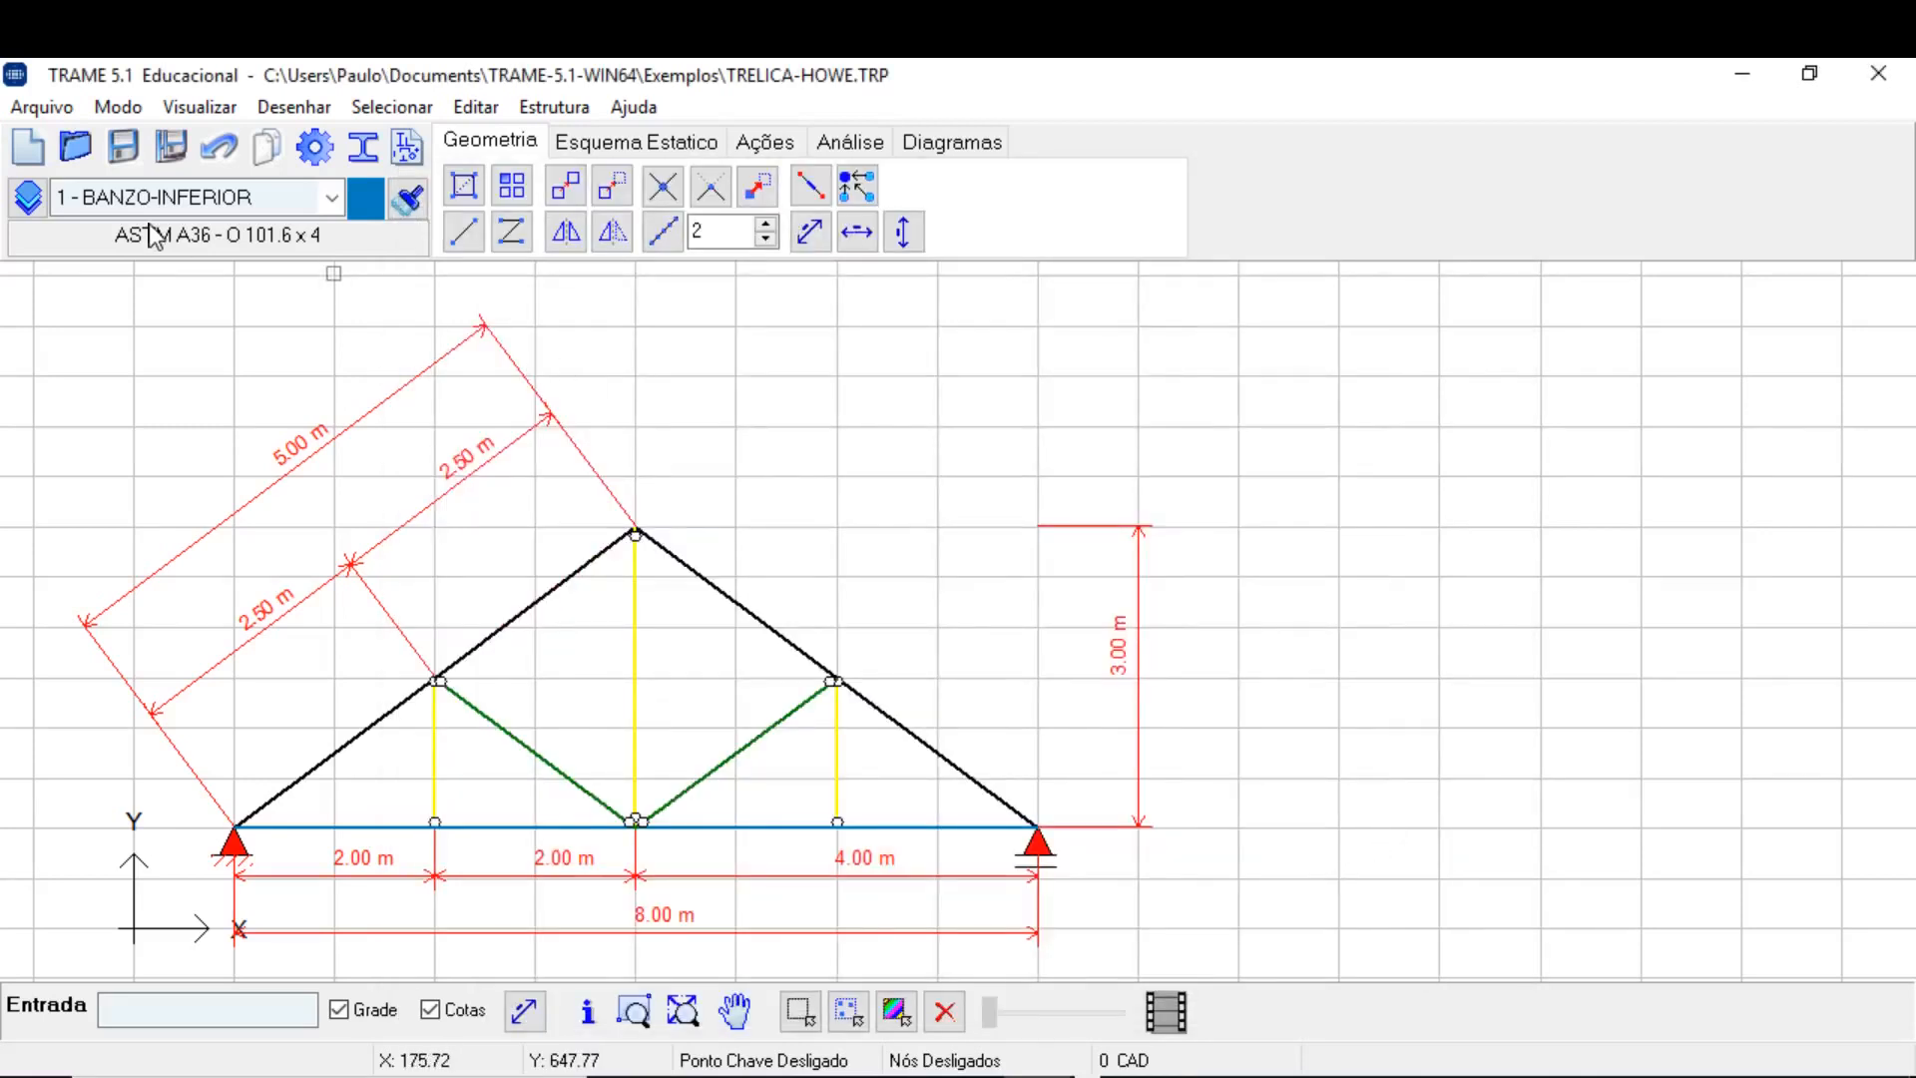
Open the structure's steel summary and read through the bar groups down to the total weight.
left_click(407, 148)
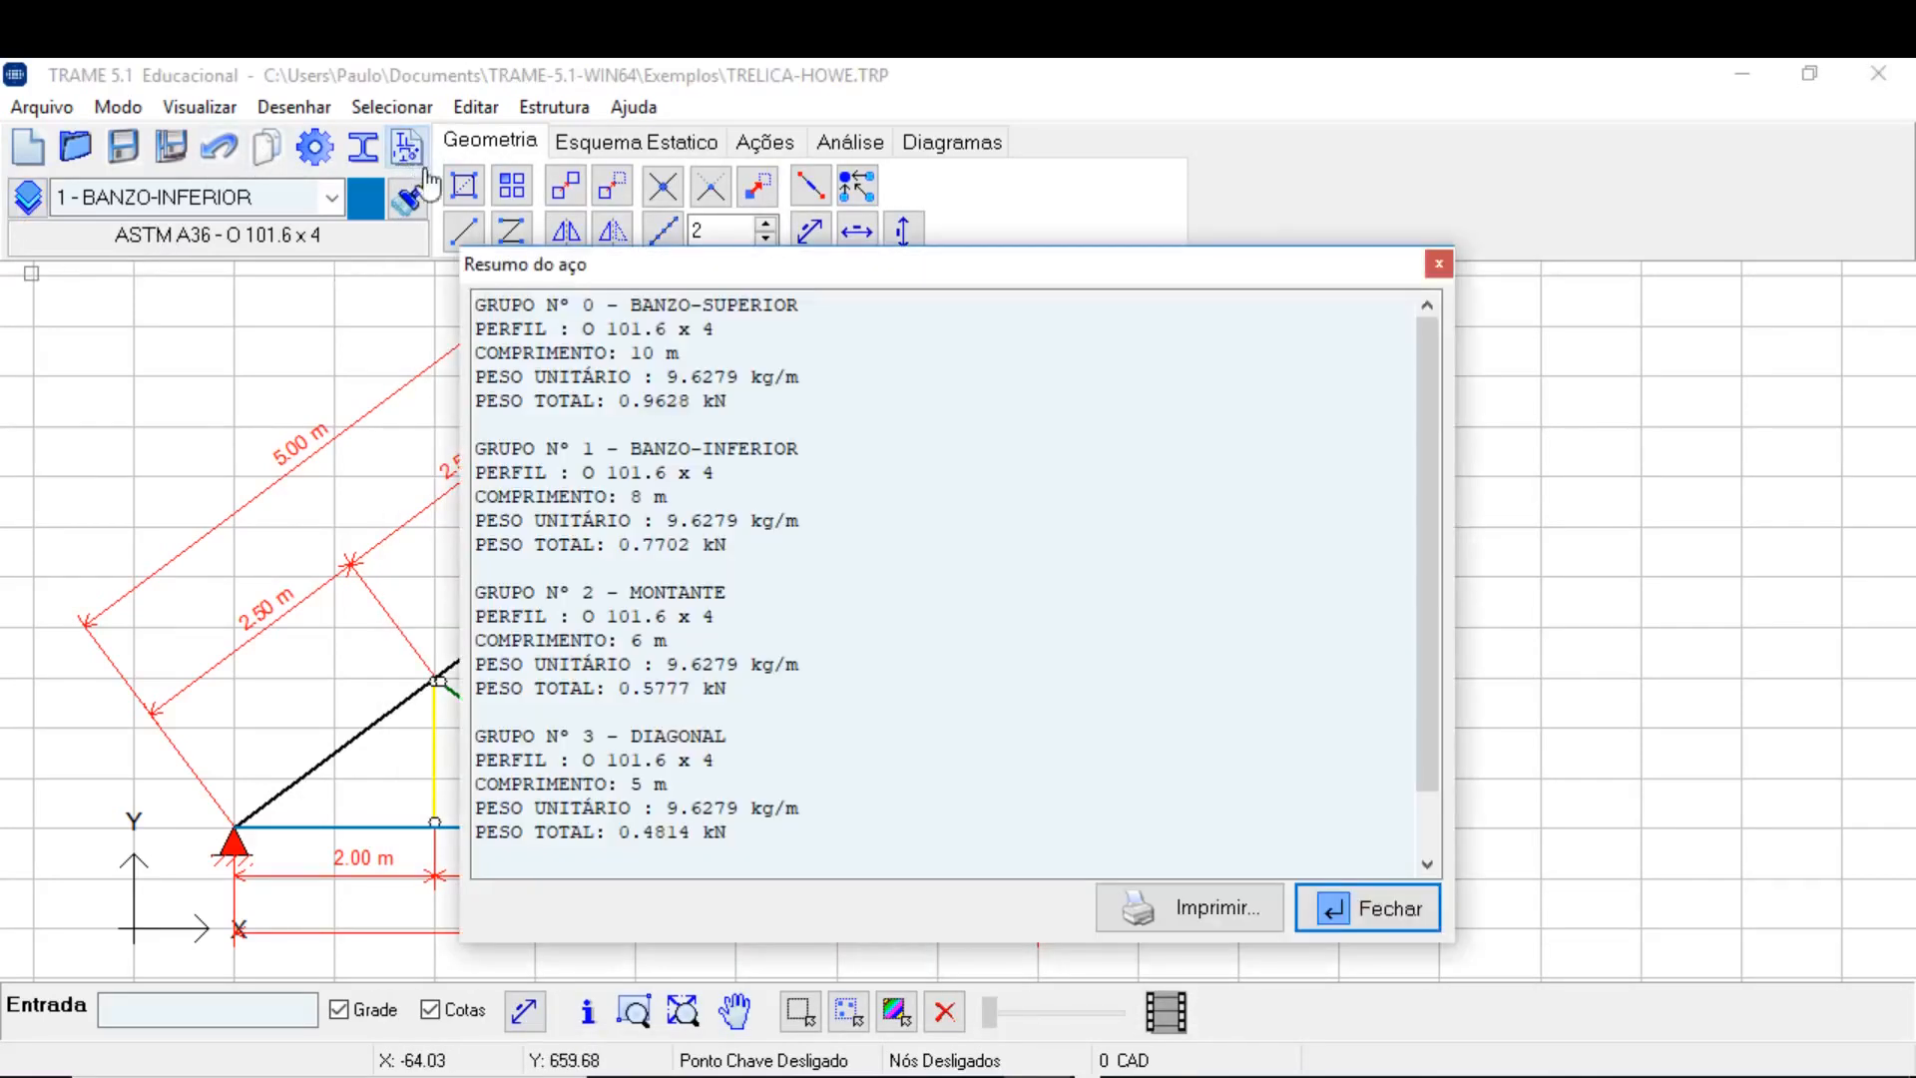
left_click_drag(1426, 411, 1425, 649)
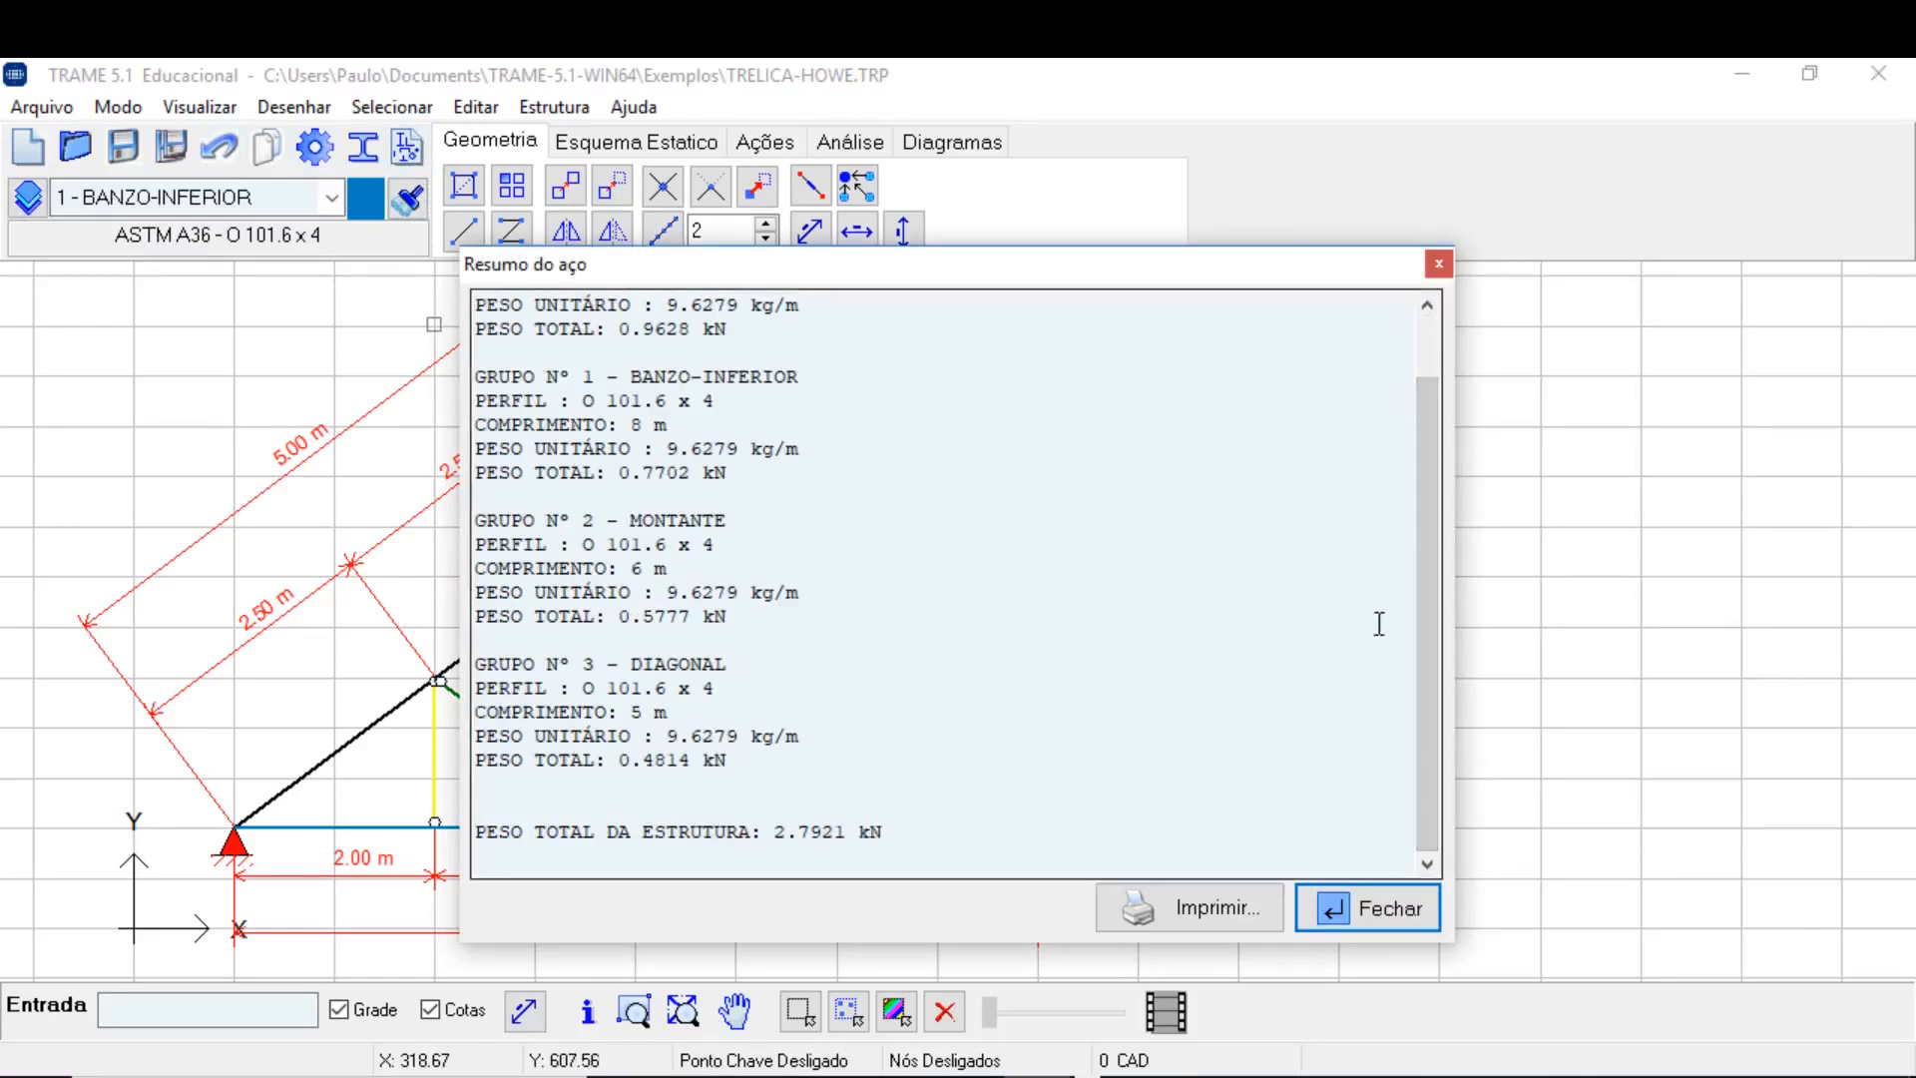
Close the steel summary, open the bar groups list and move it clear of the truss.
left_click_drag(1425, 623, 1417, 429)
left_click(1363, 923)
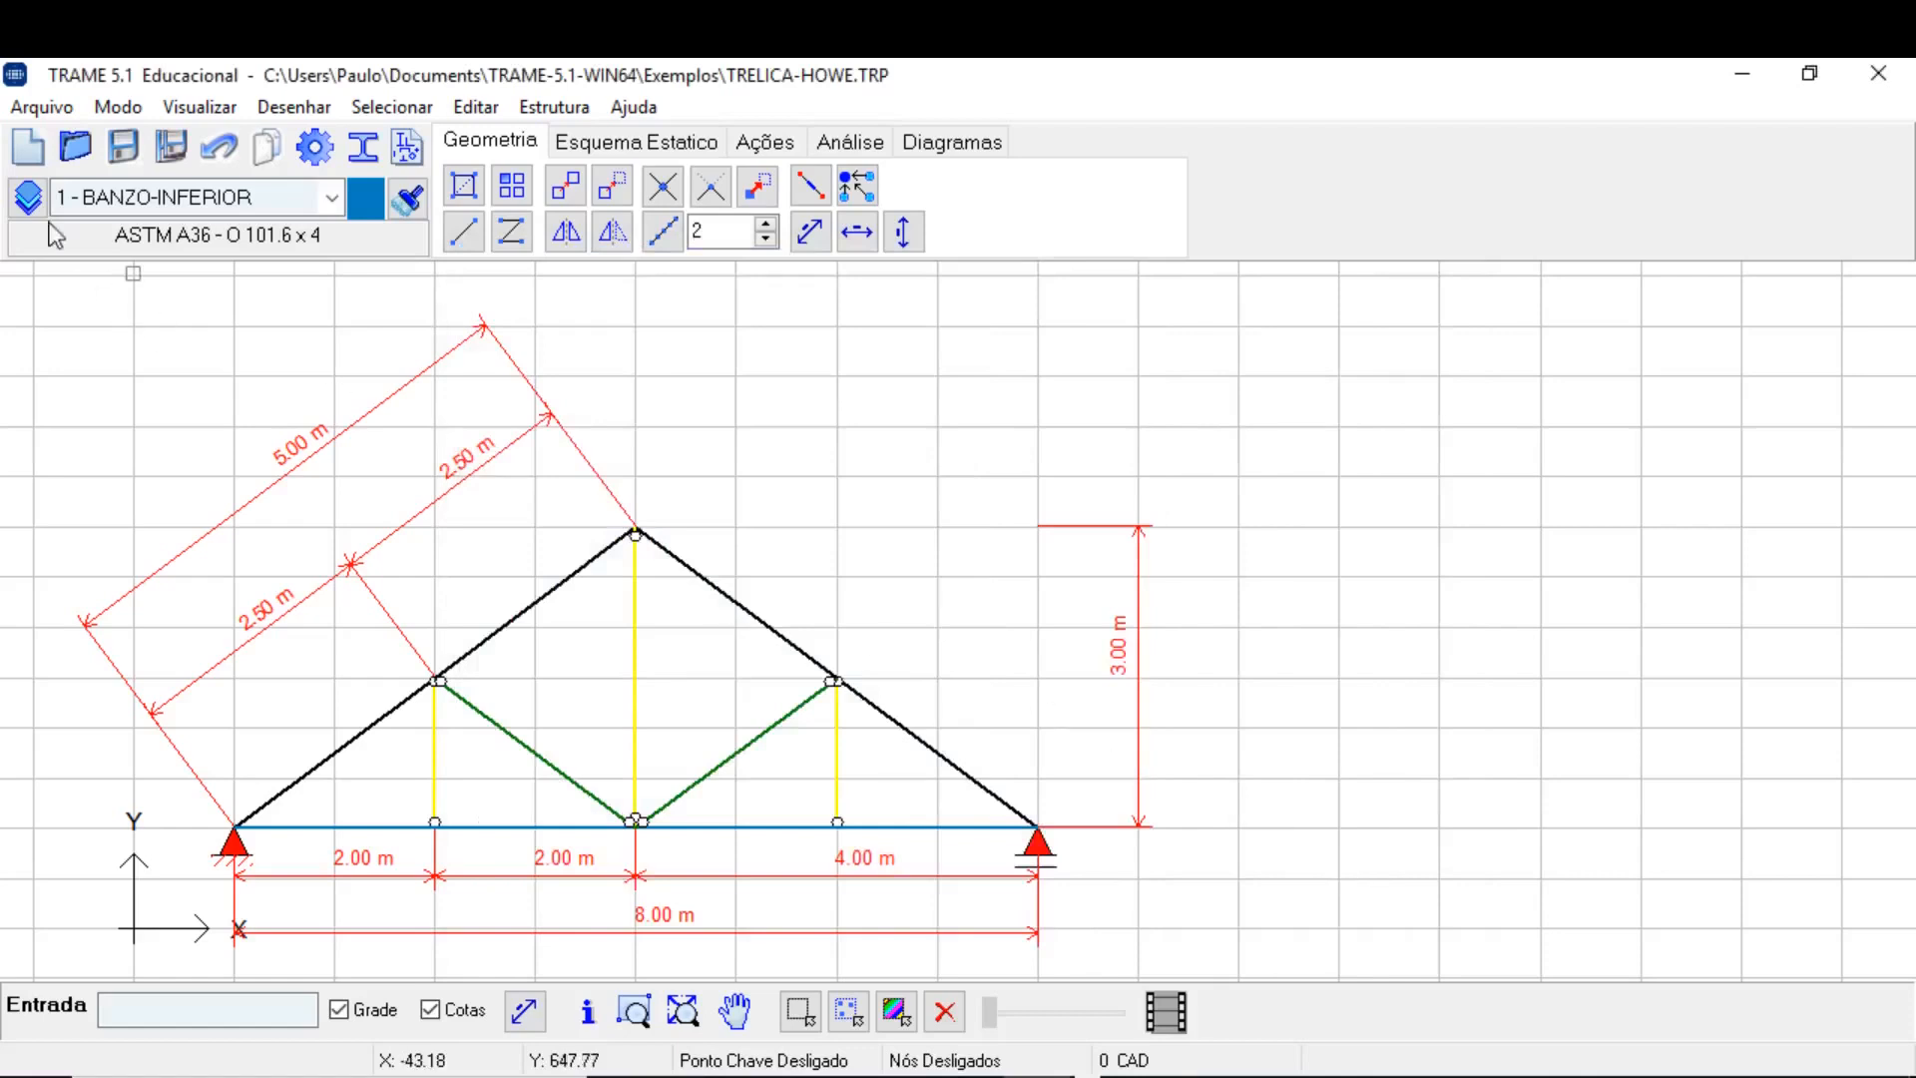
left_click(28, 200)
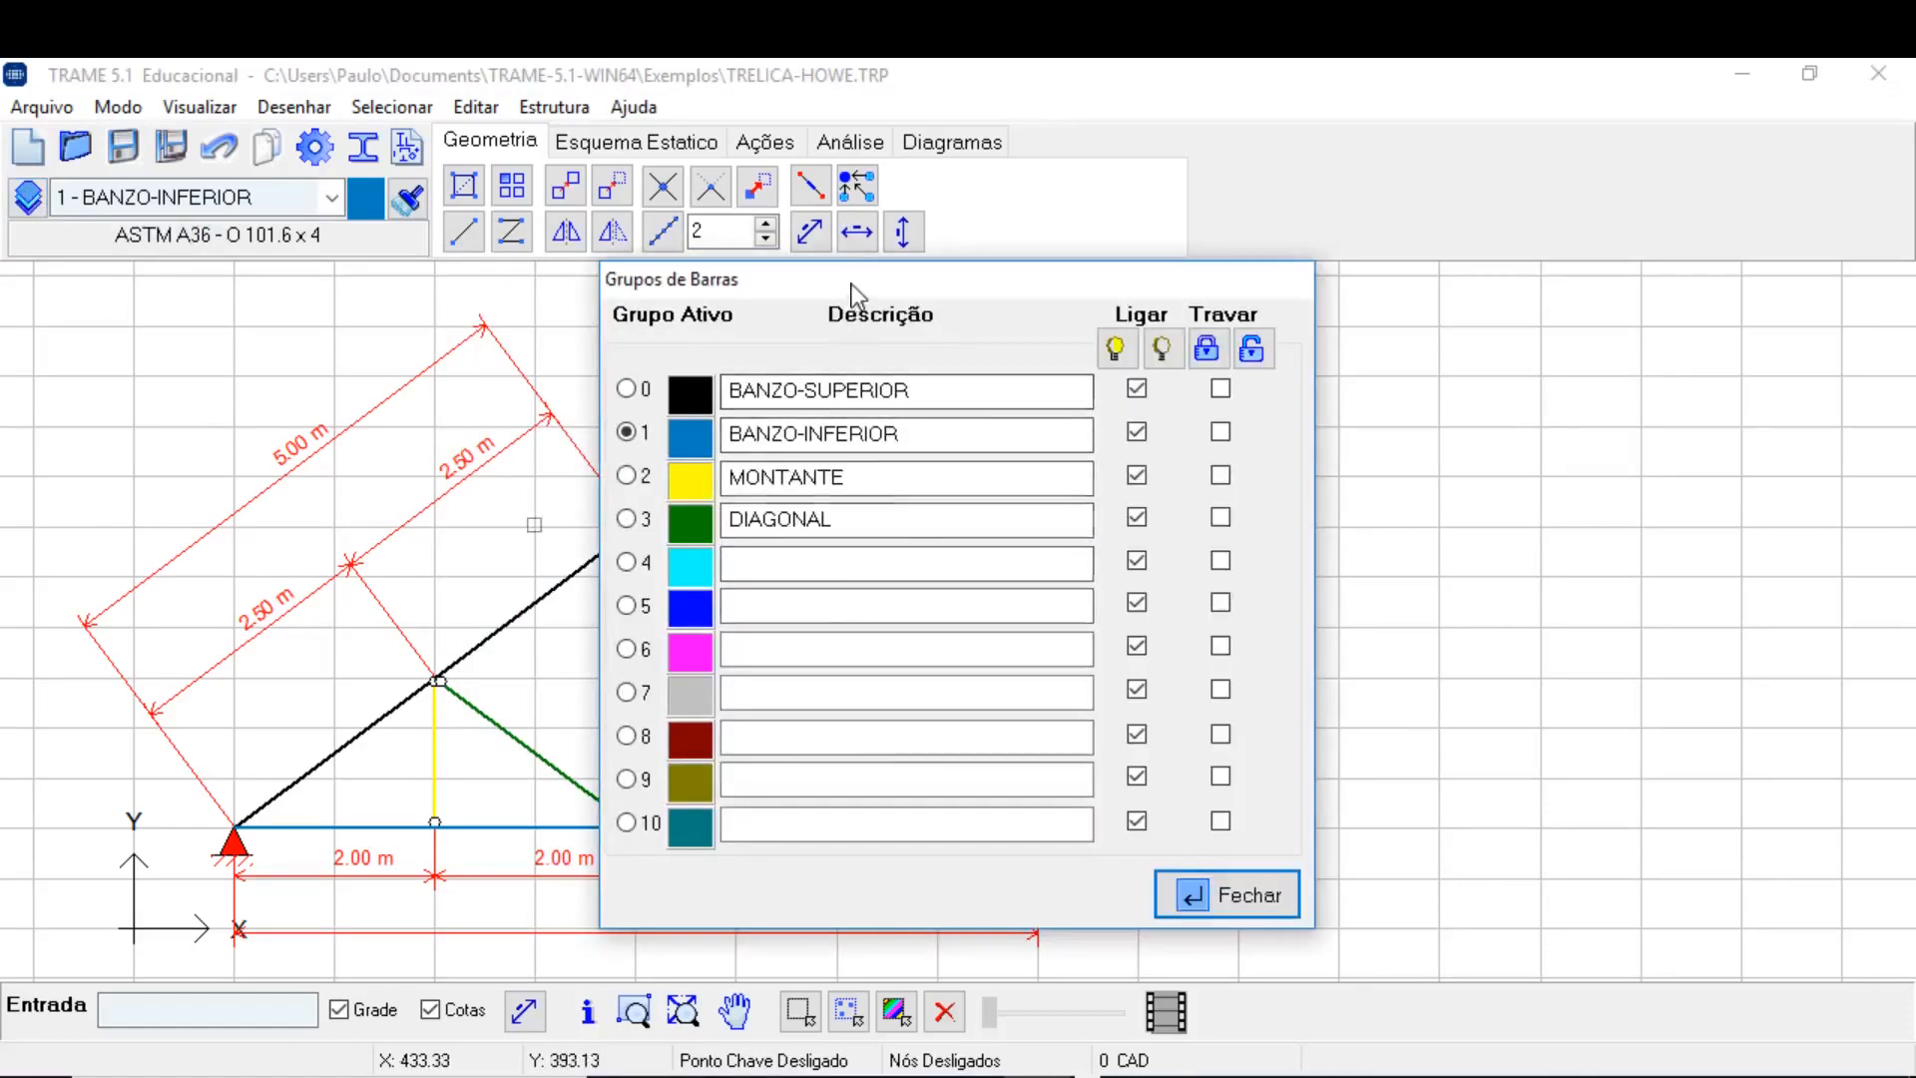
left_click_drag(853, 283, 1154, 323)
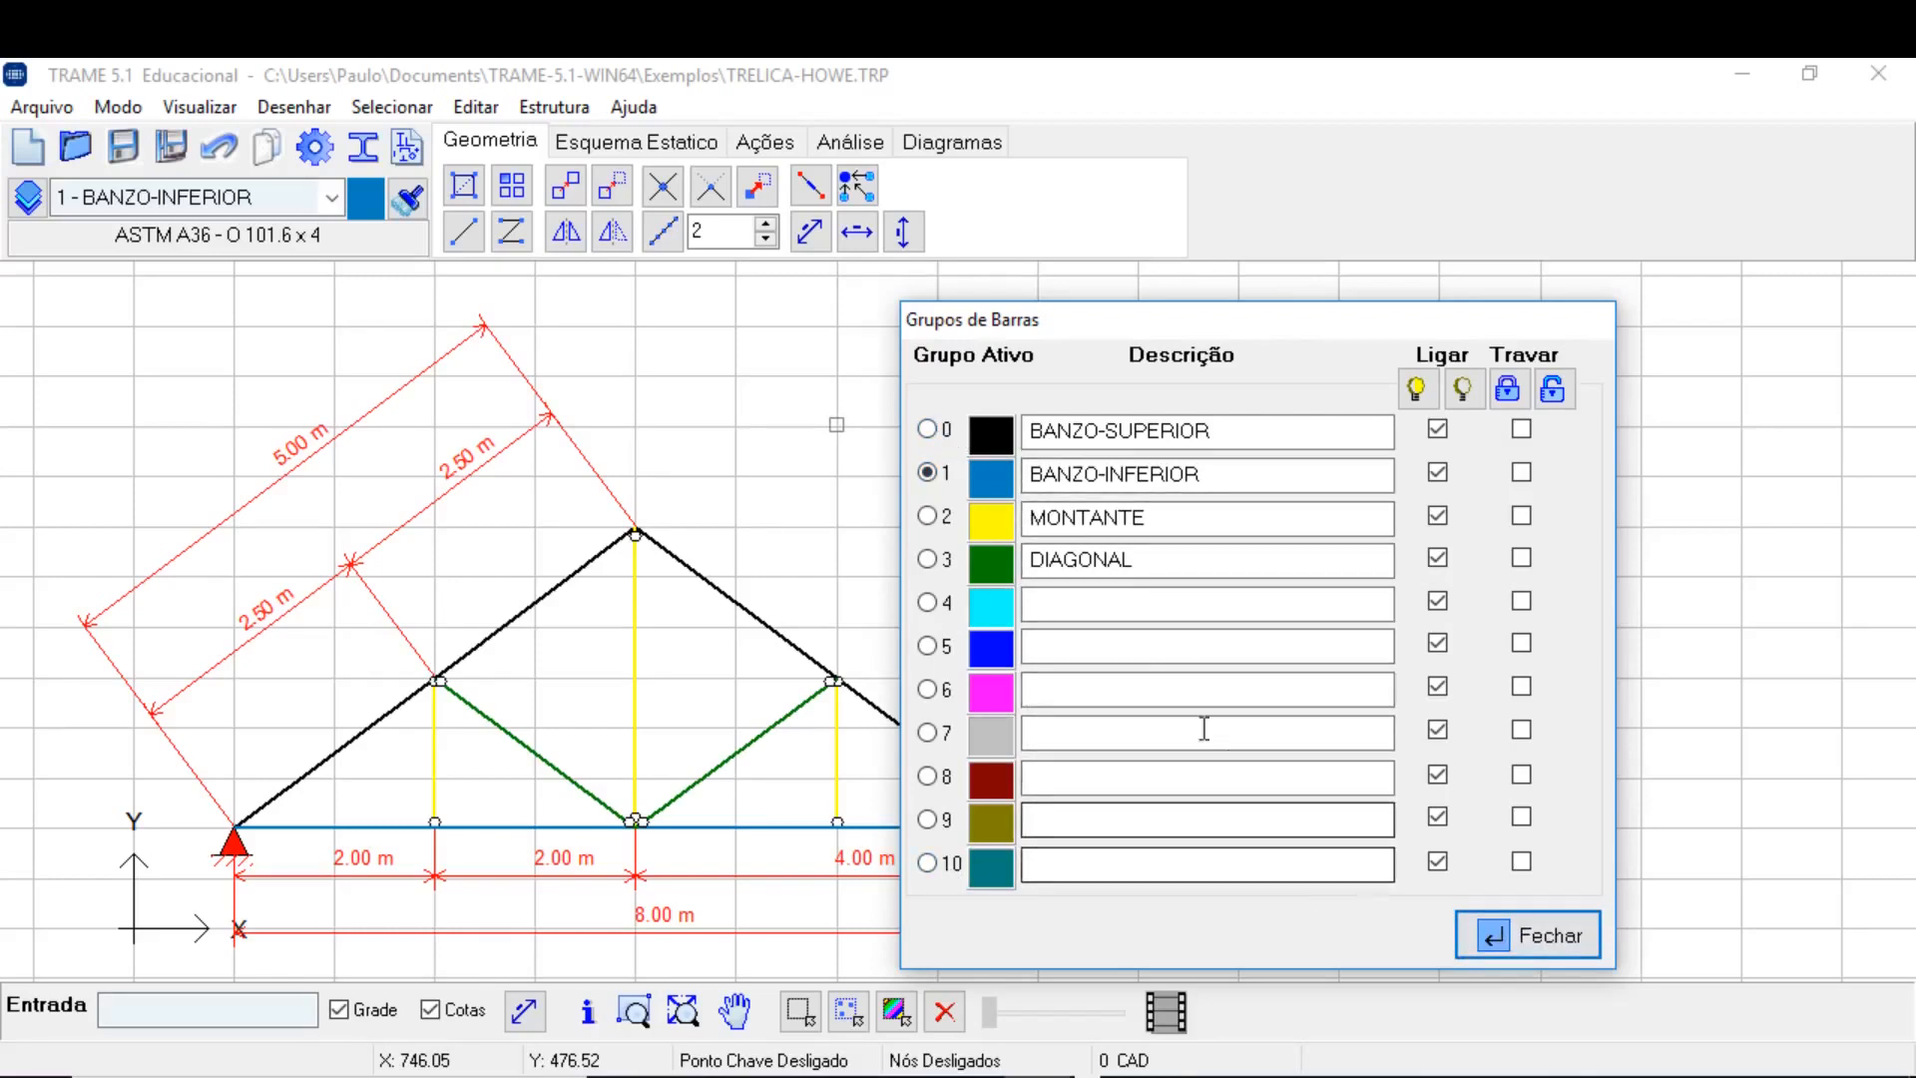
Change the colour of bar group 2, MONTANTE, to a darker yellow and close the bar groups.
left_click(993, 519)
left_click(1308, 437)
left_click(968, 799)
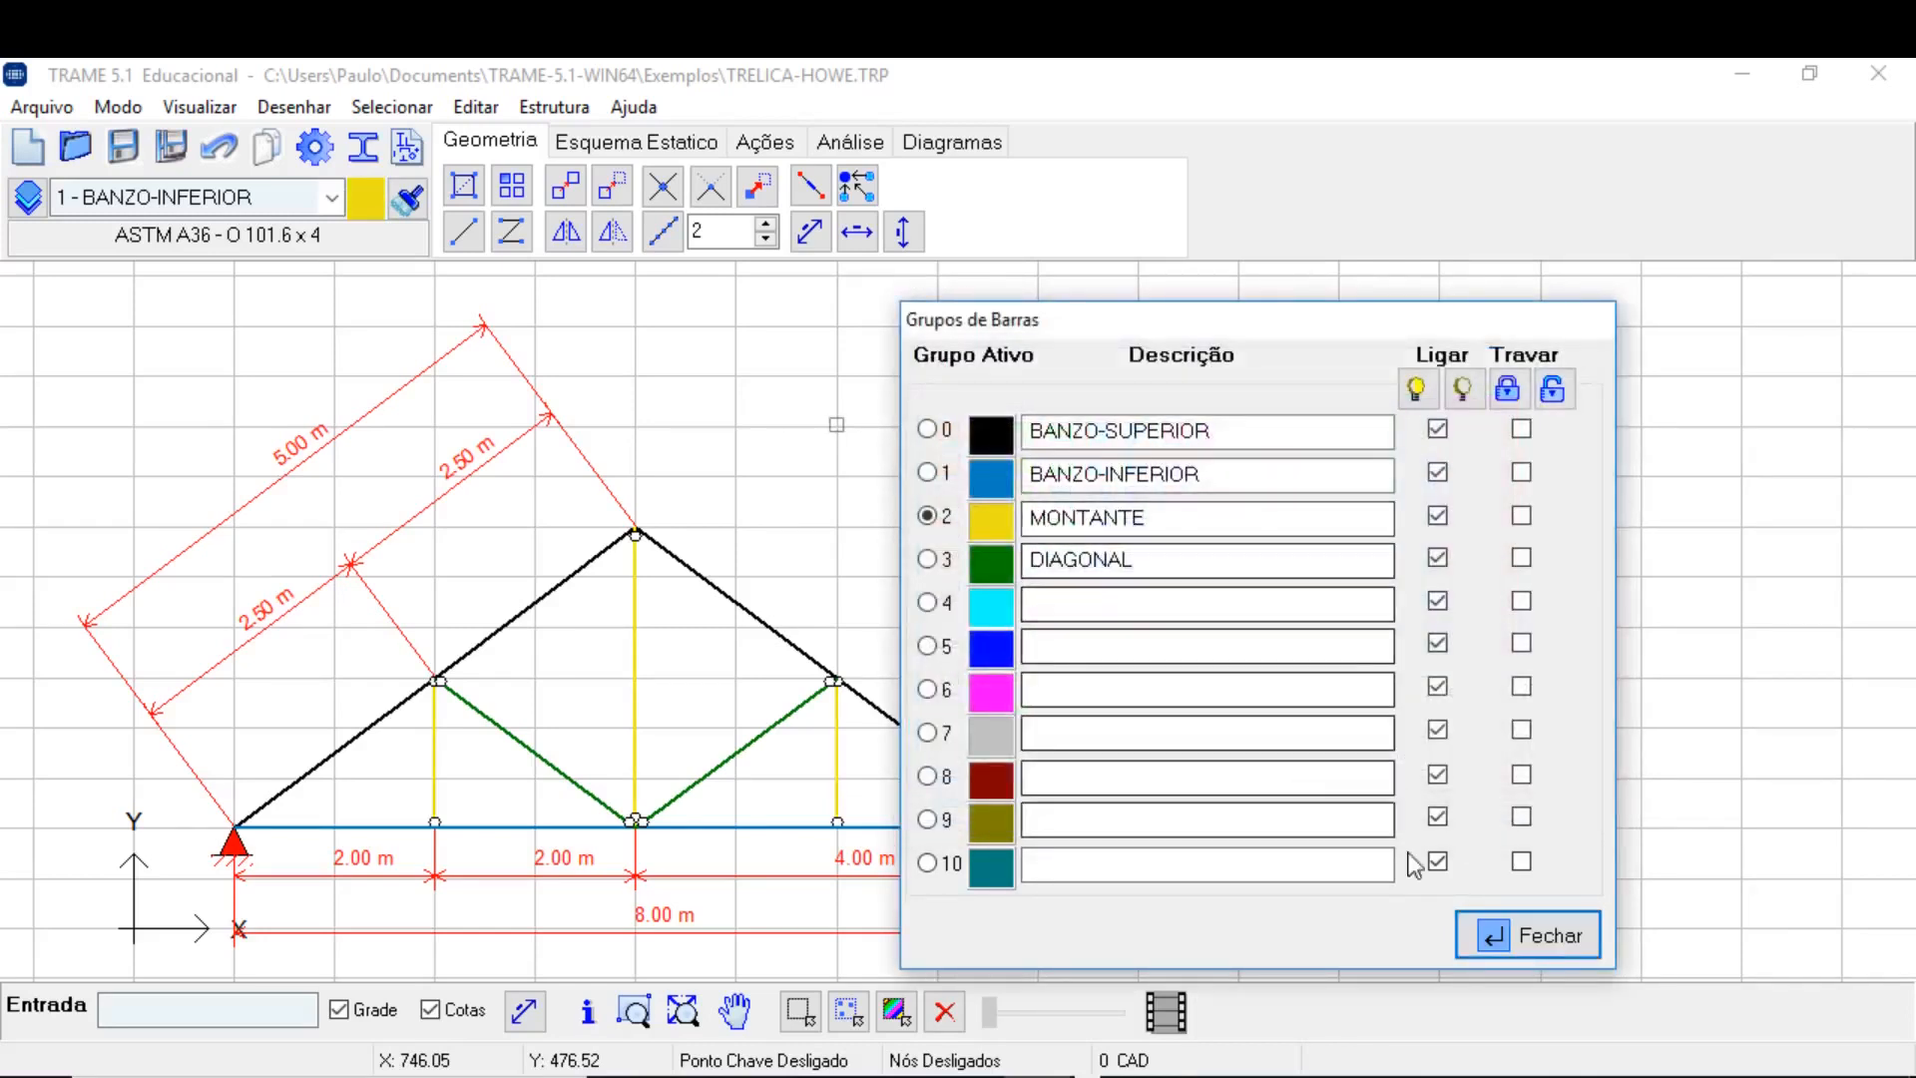
left_click(1533, 938)
Make 0 - BANZO-SUPERIOR the active bar group.
left_click(332, 199)
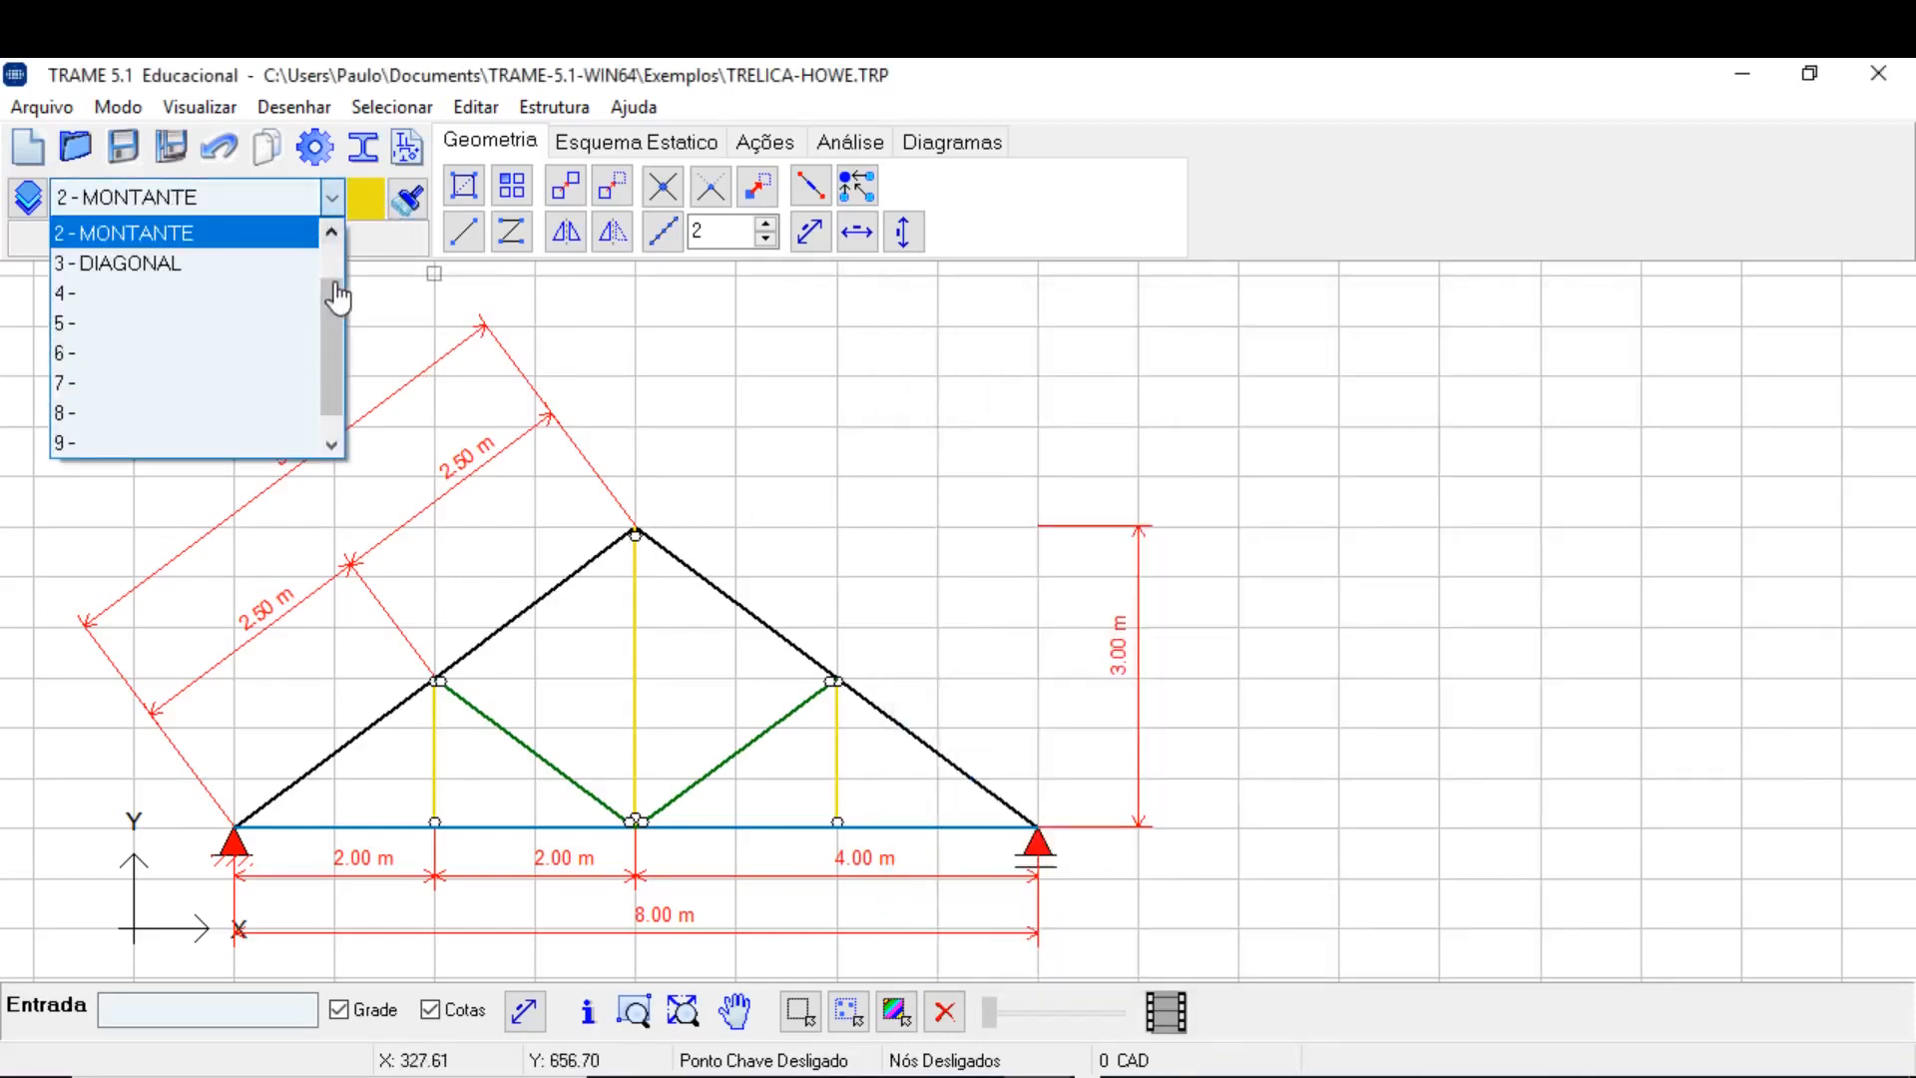
left_click_drag(344, 336, 333, 287)
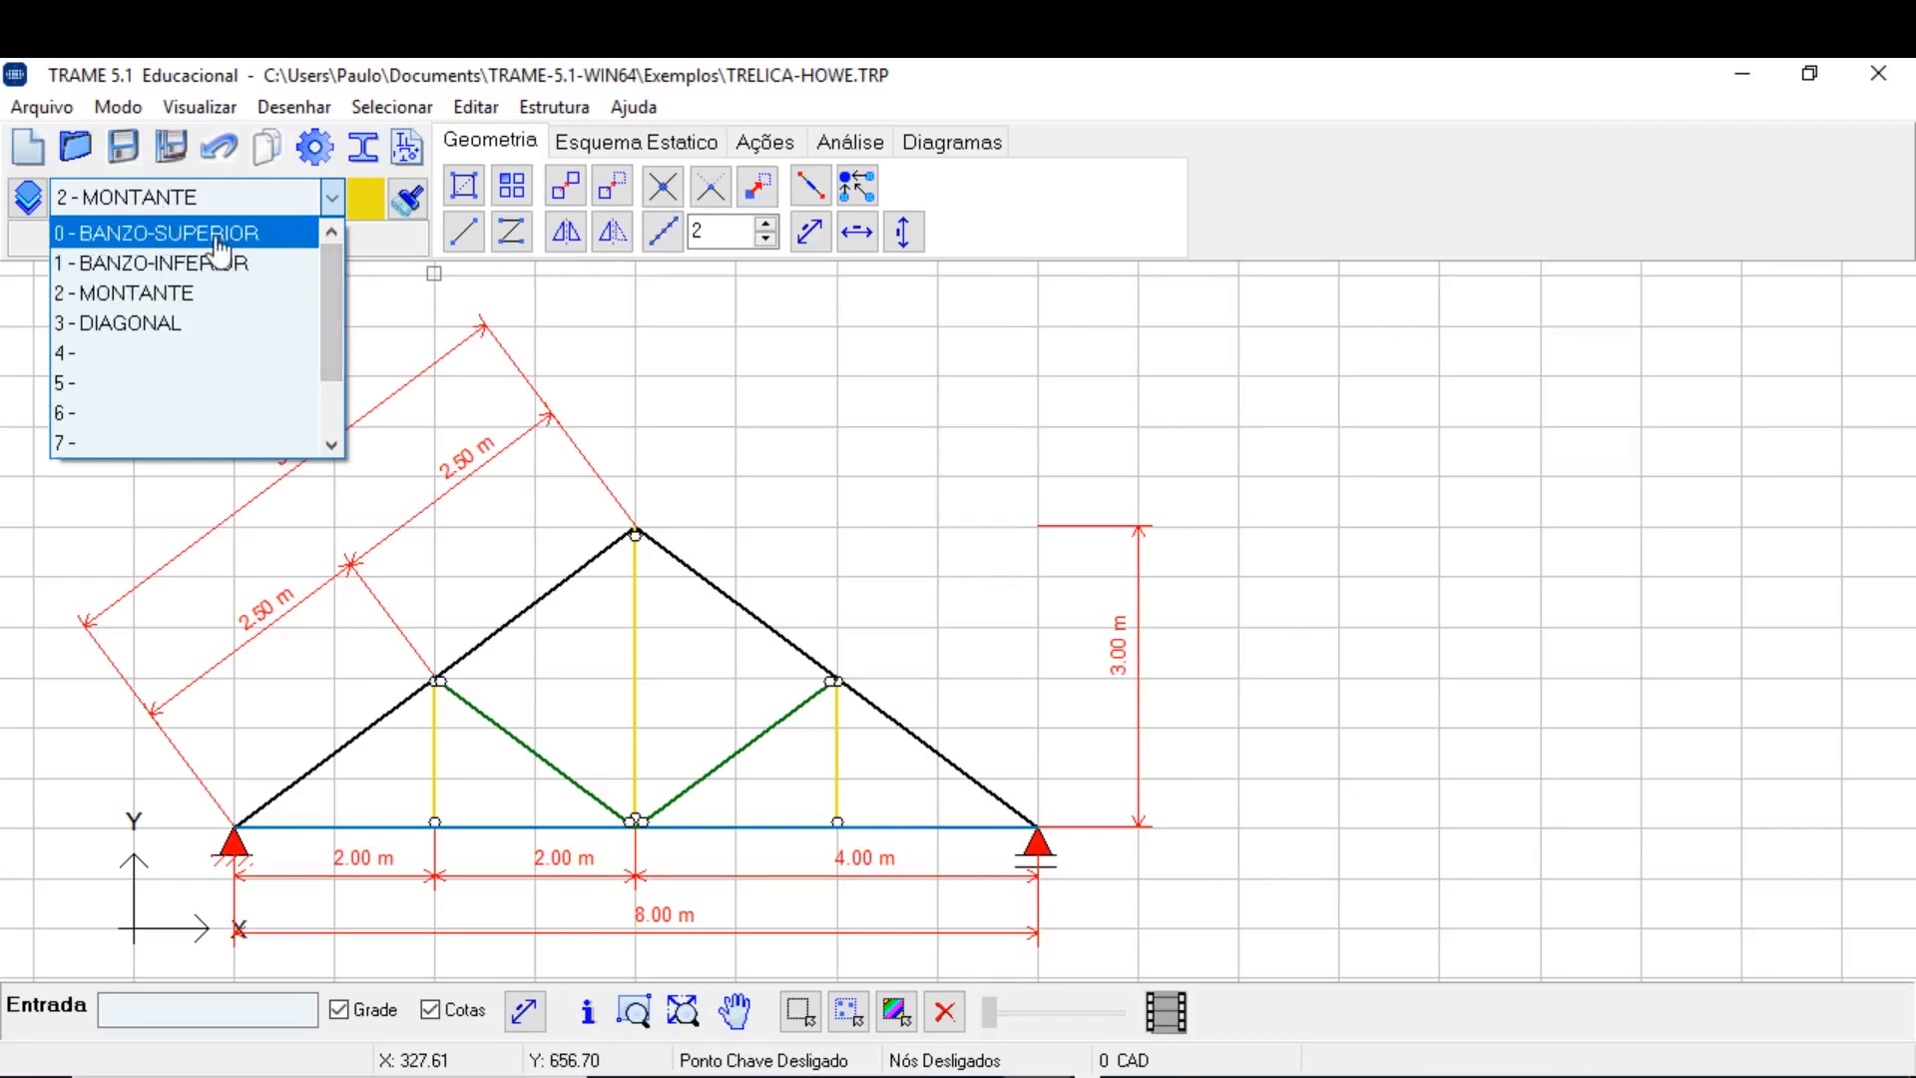
left_click(178, 235)
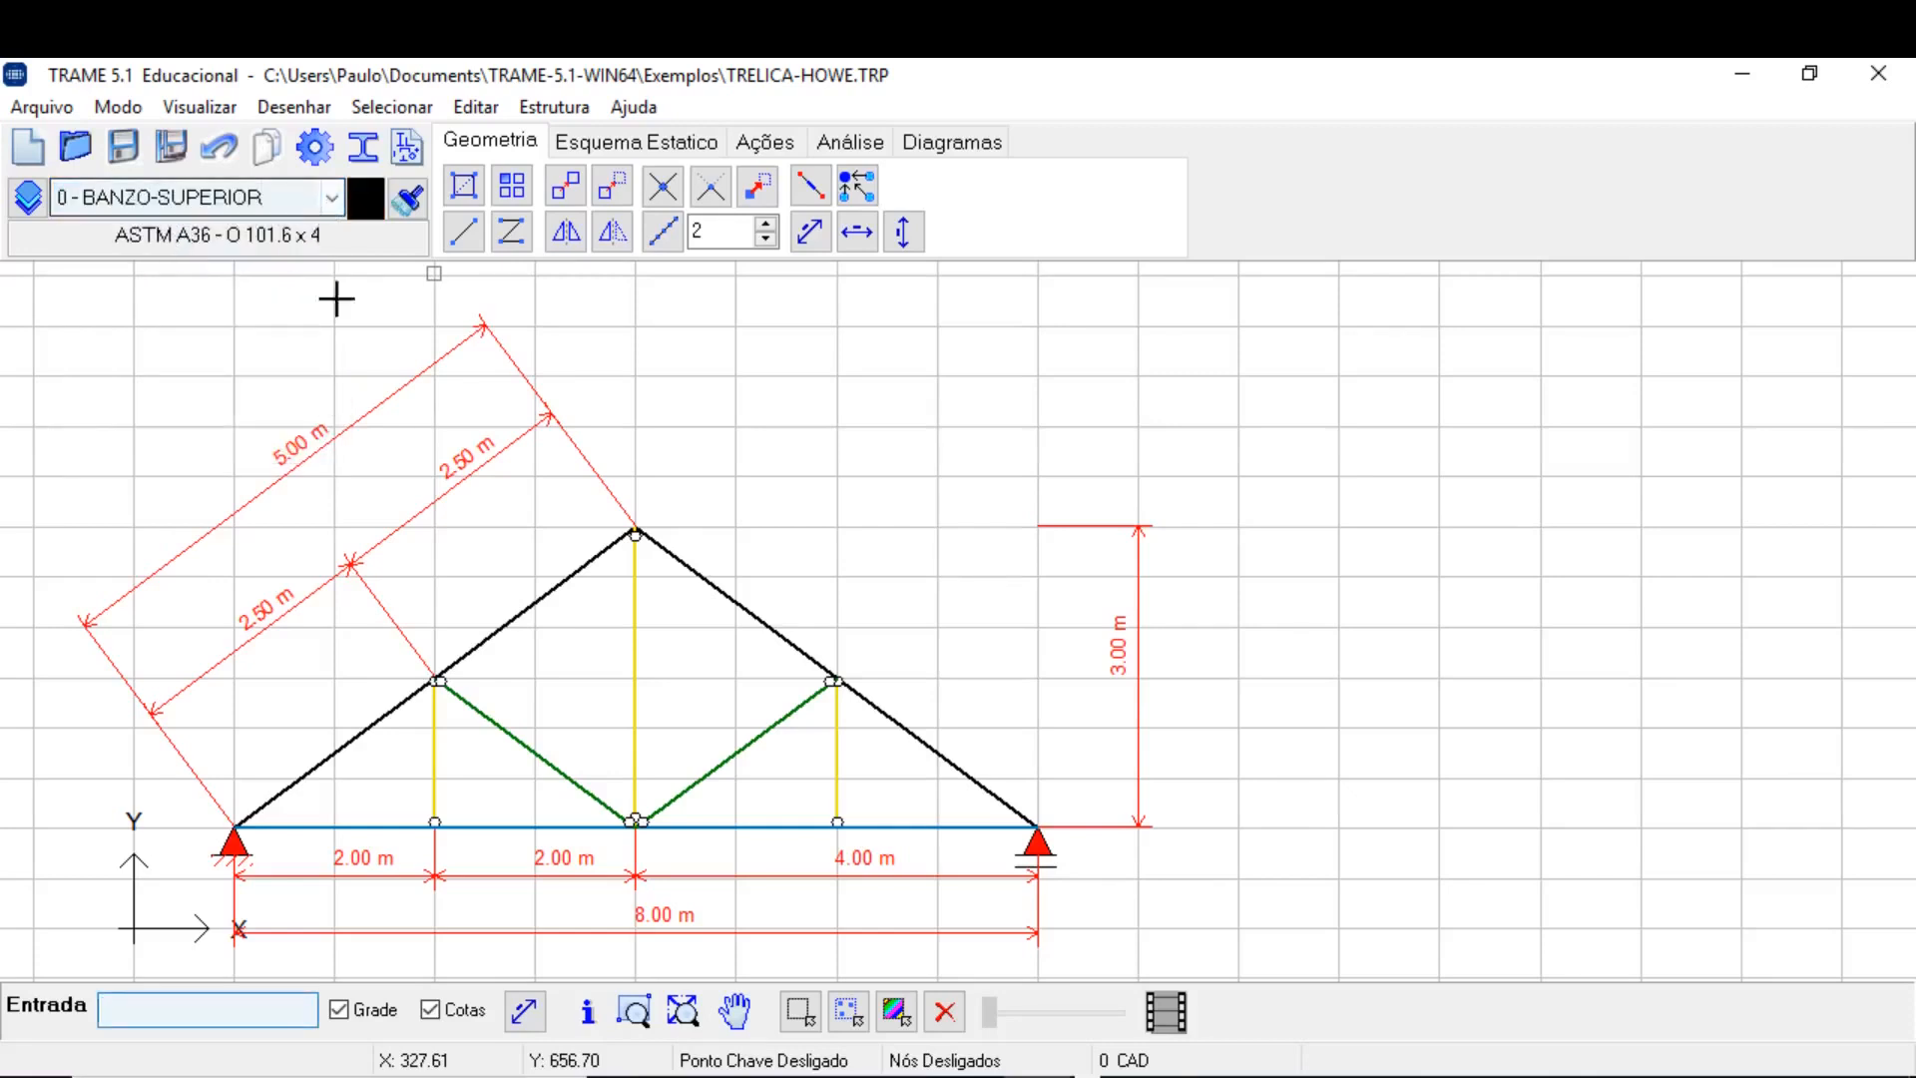
Run the AUTOR command and enter the author's name.
middle_click_drag(713, 663, 892, 665)
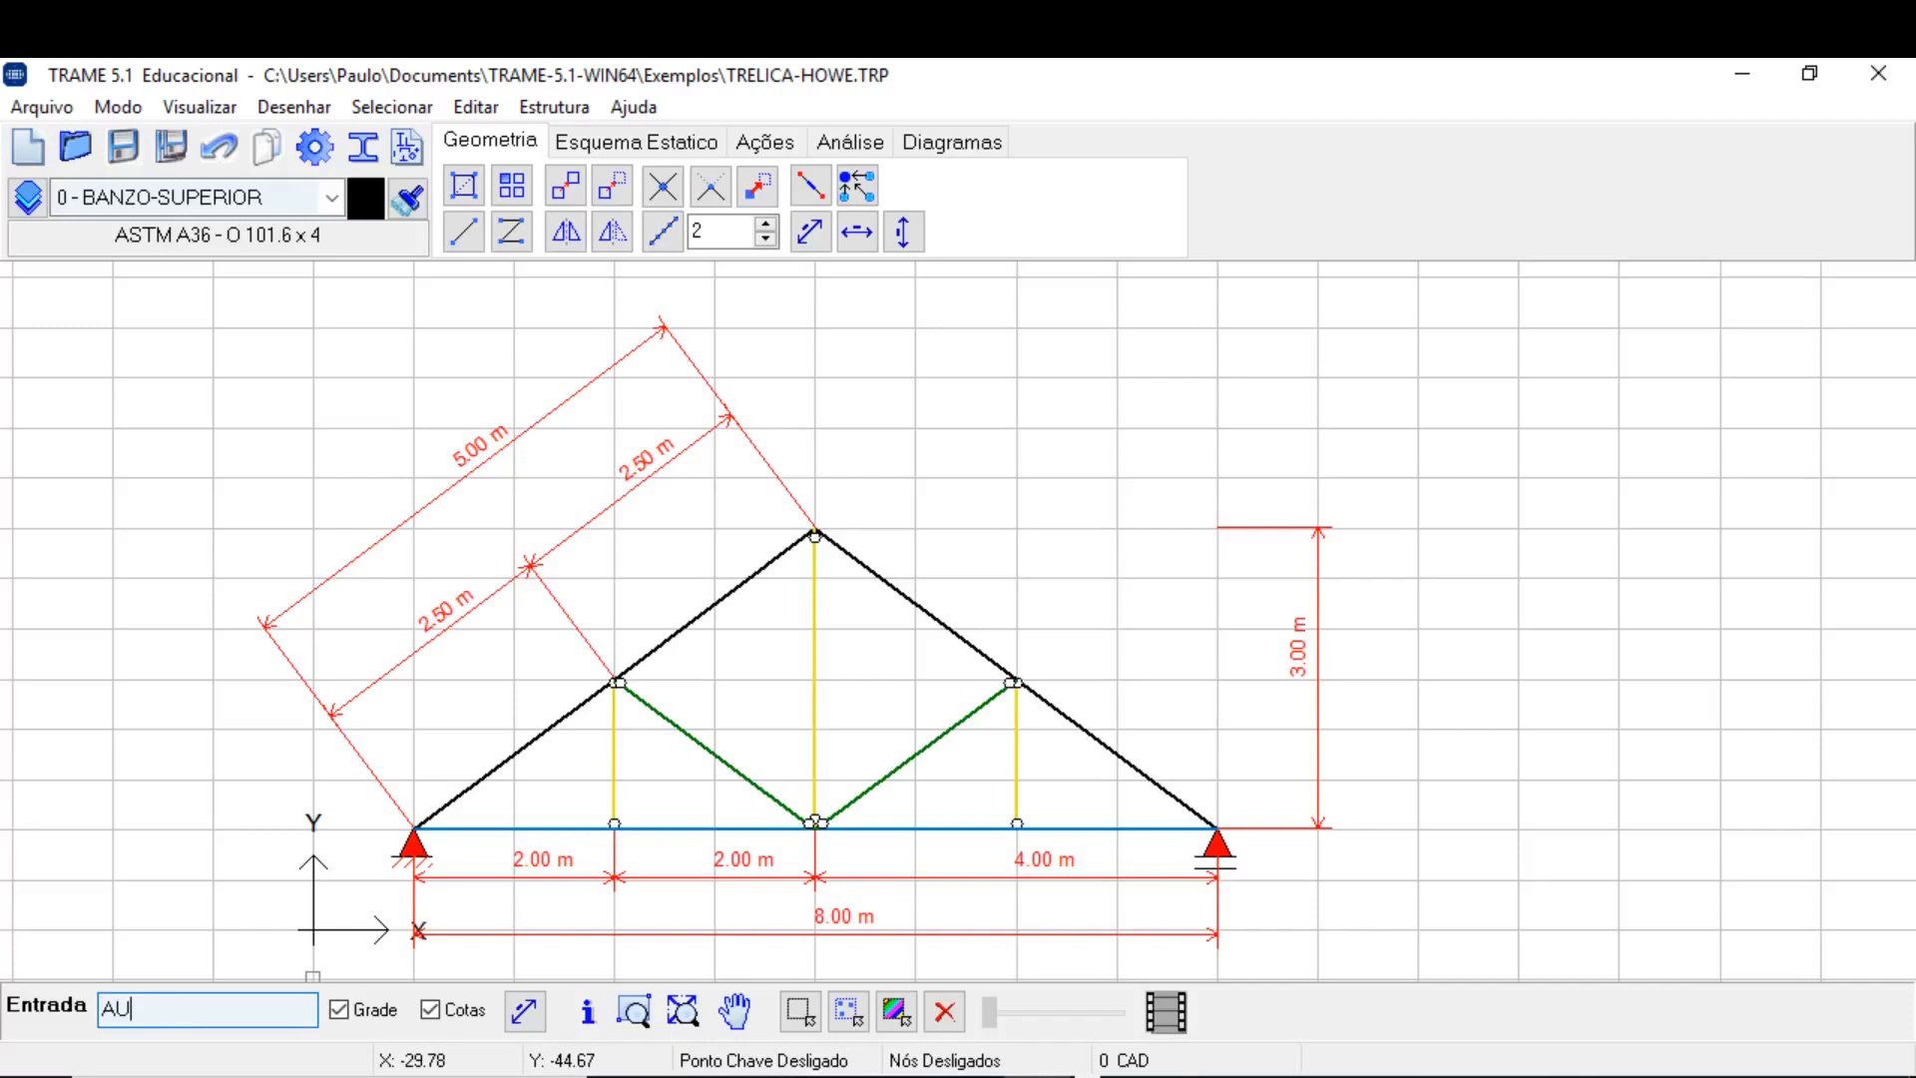
key("Return")
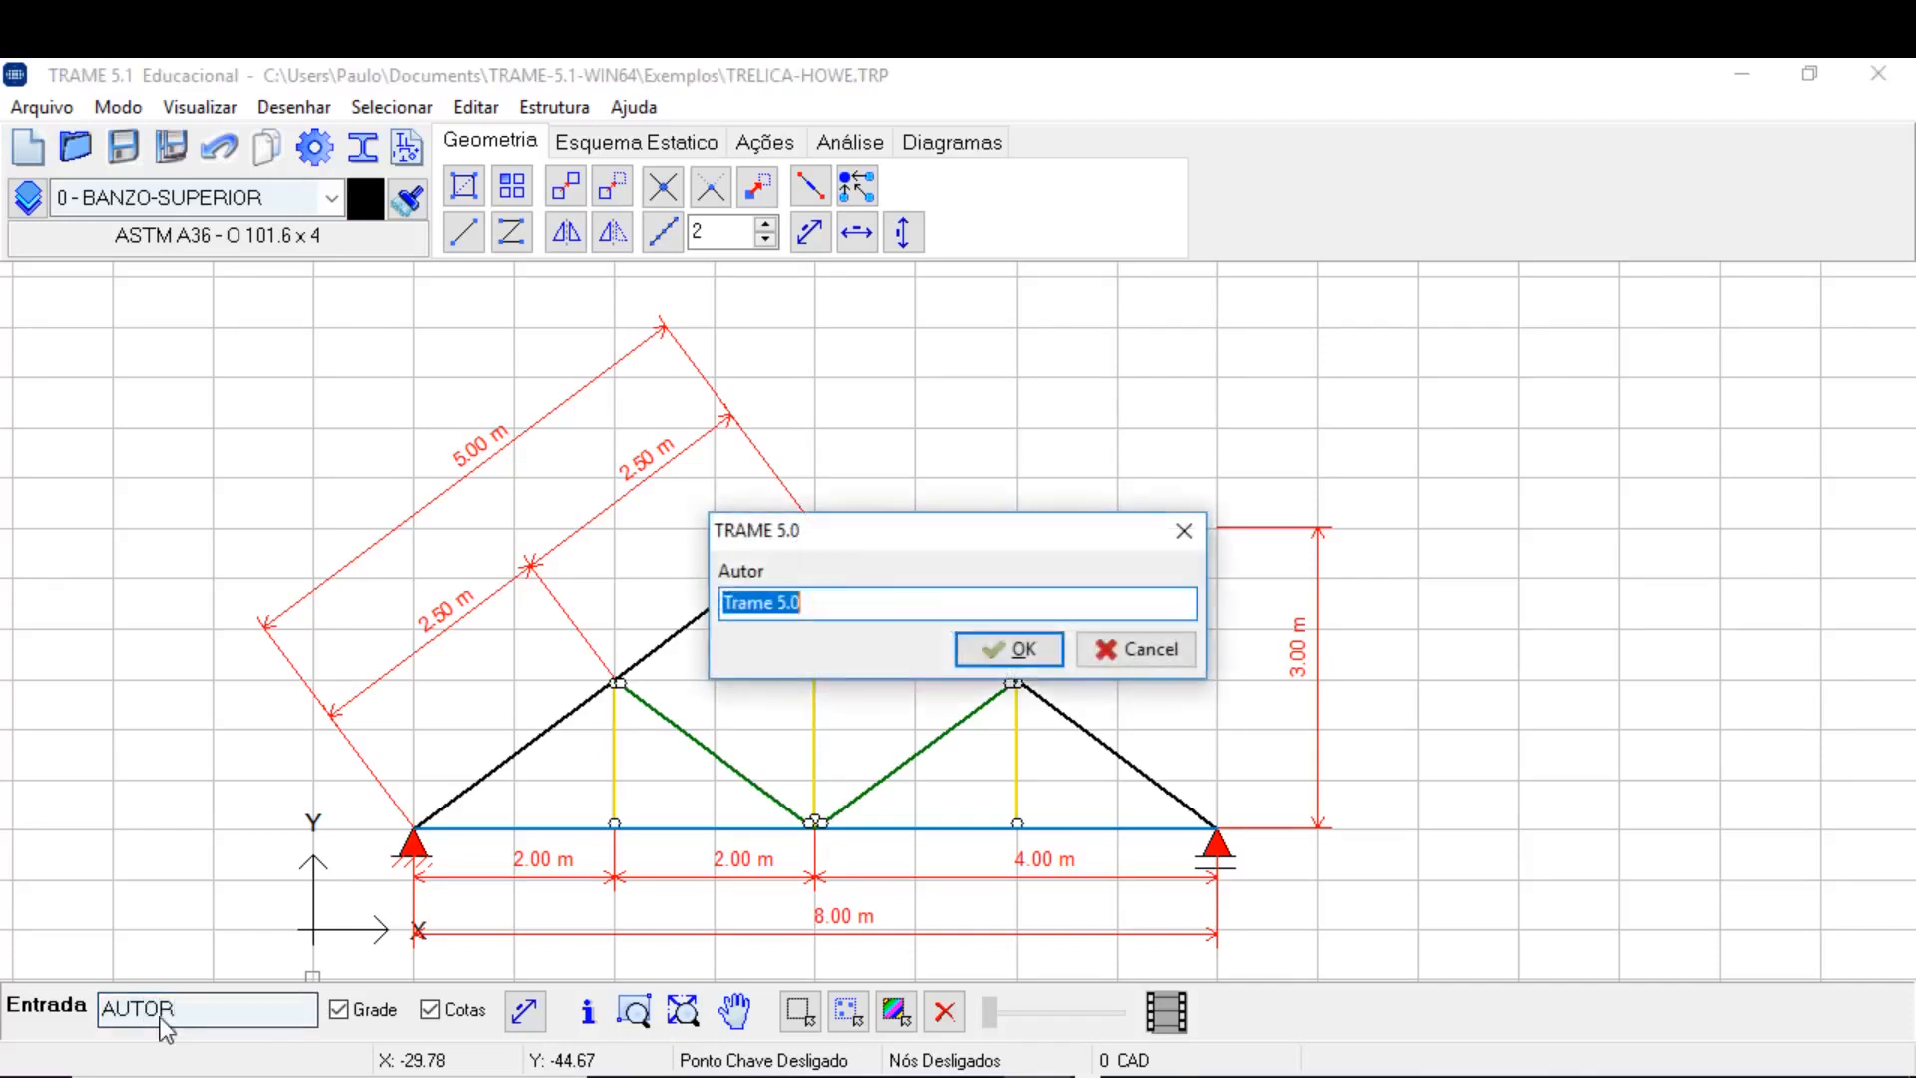
left_click_drag(836, 531, 948, 511)
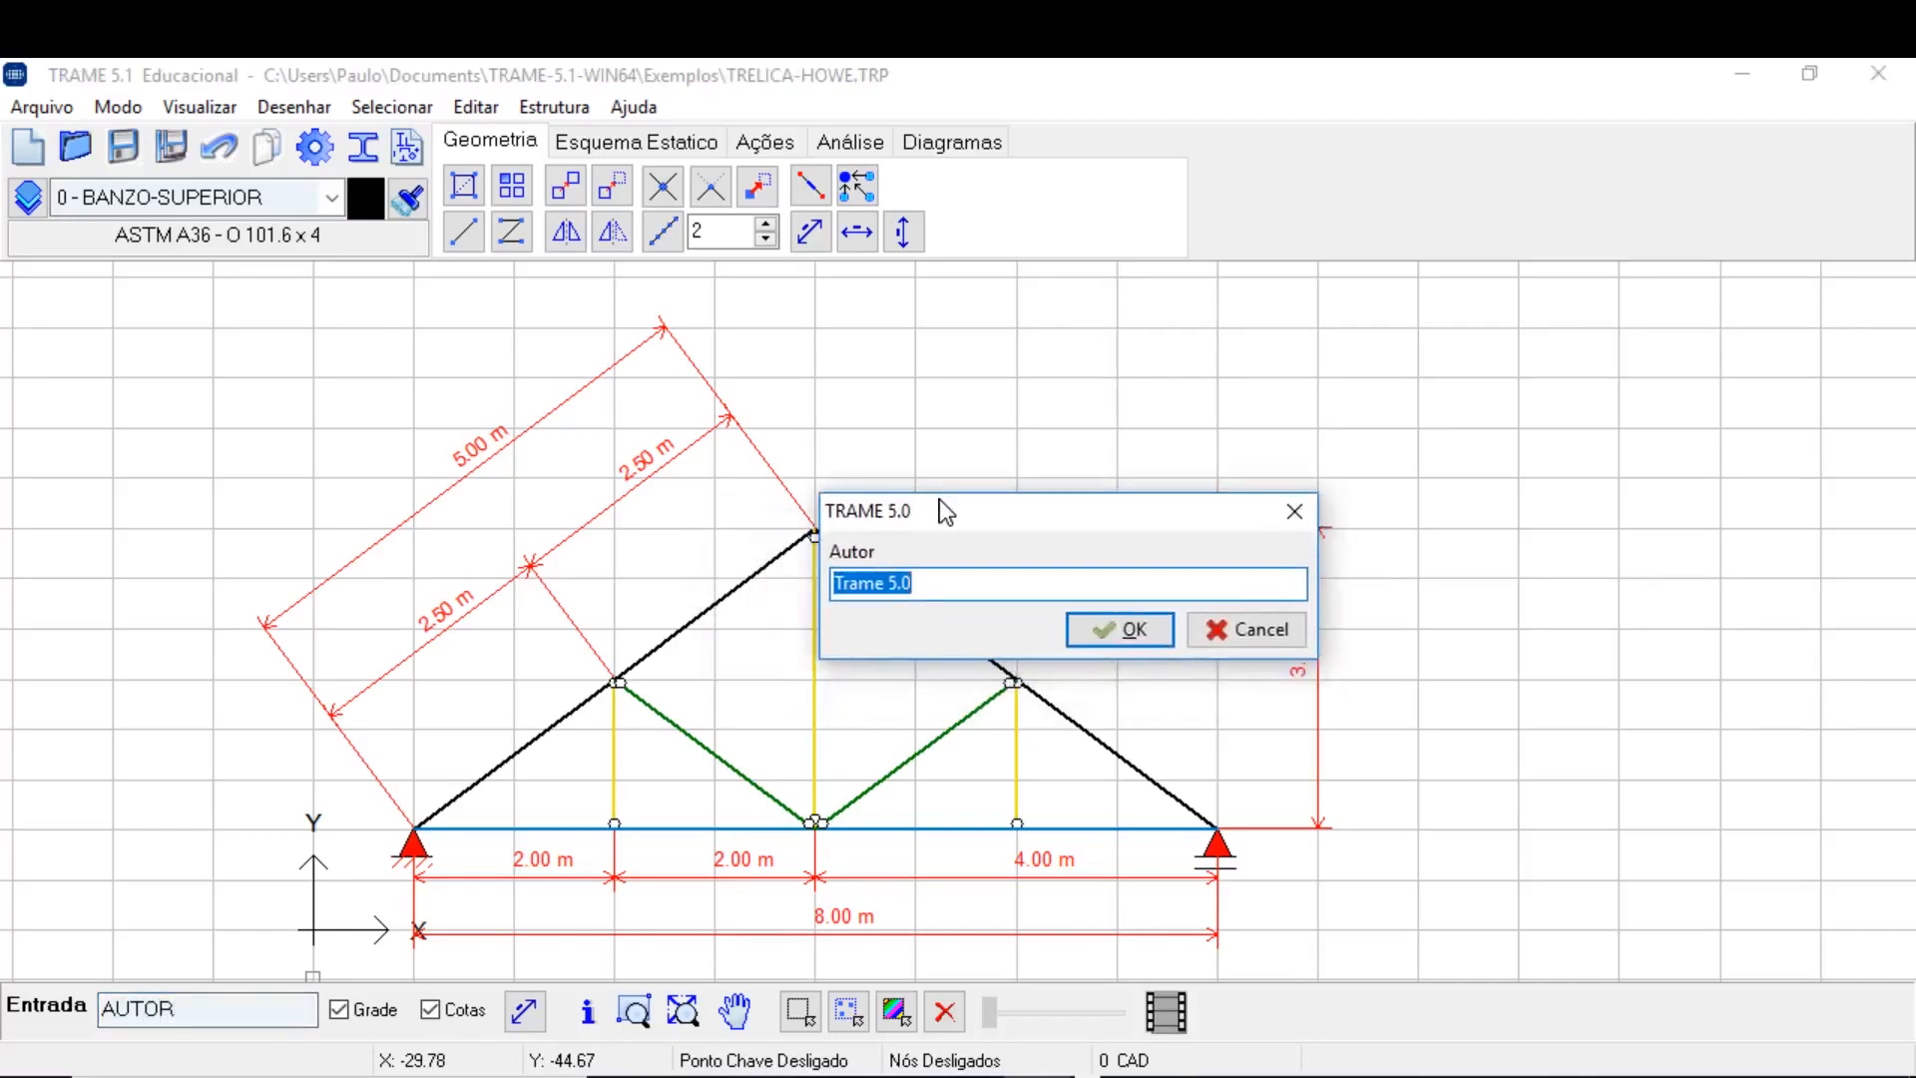
type("PAUL")
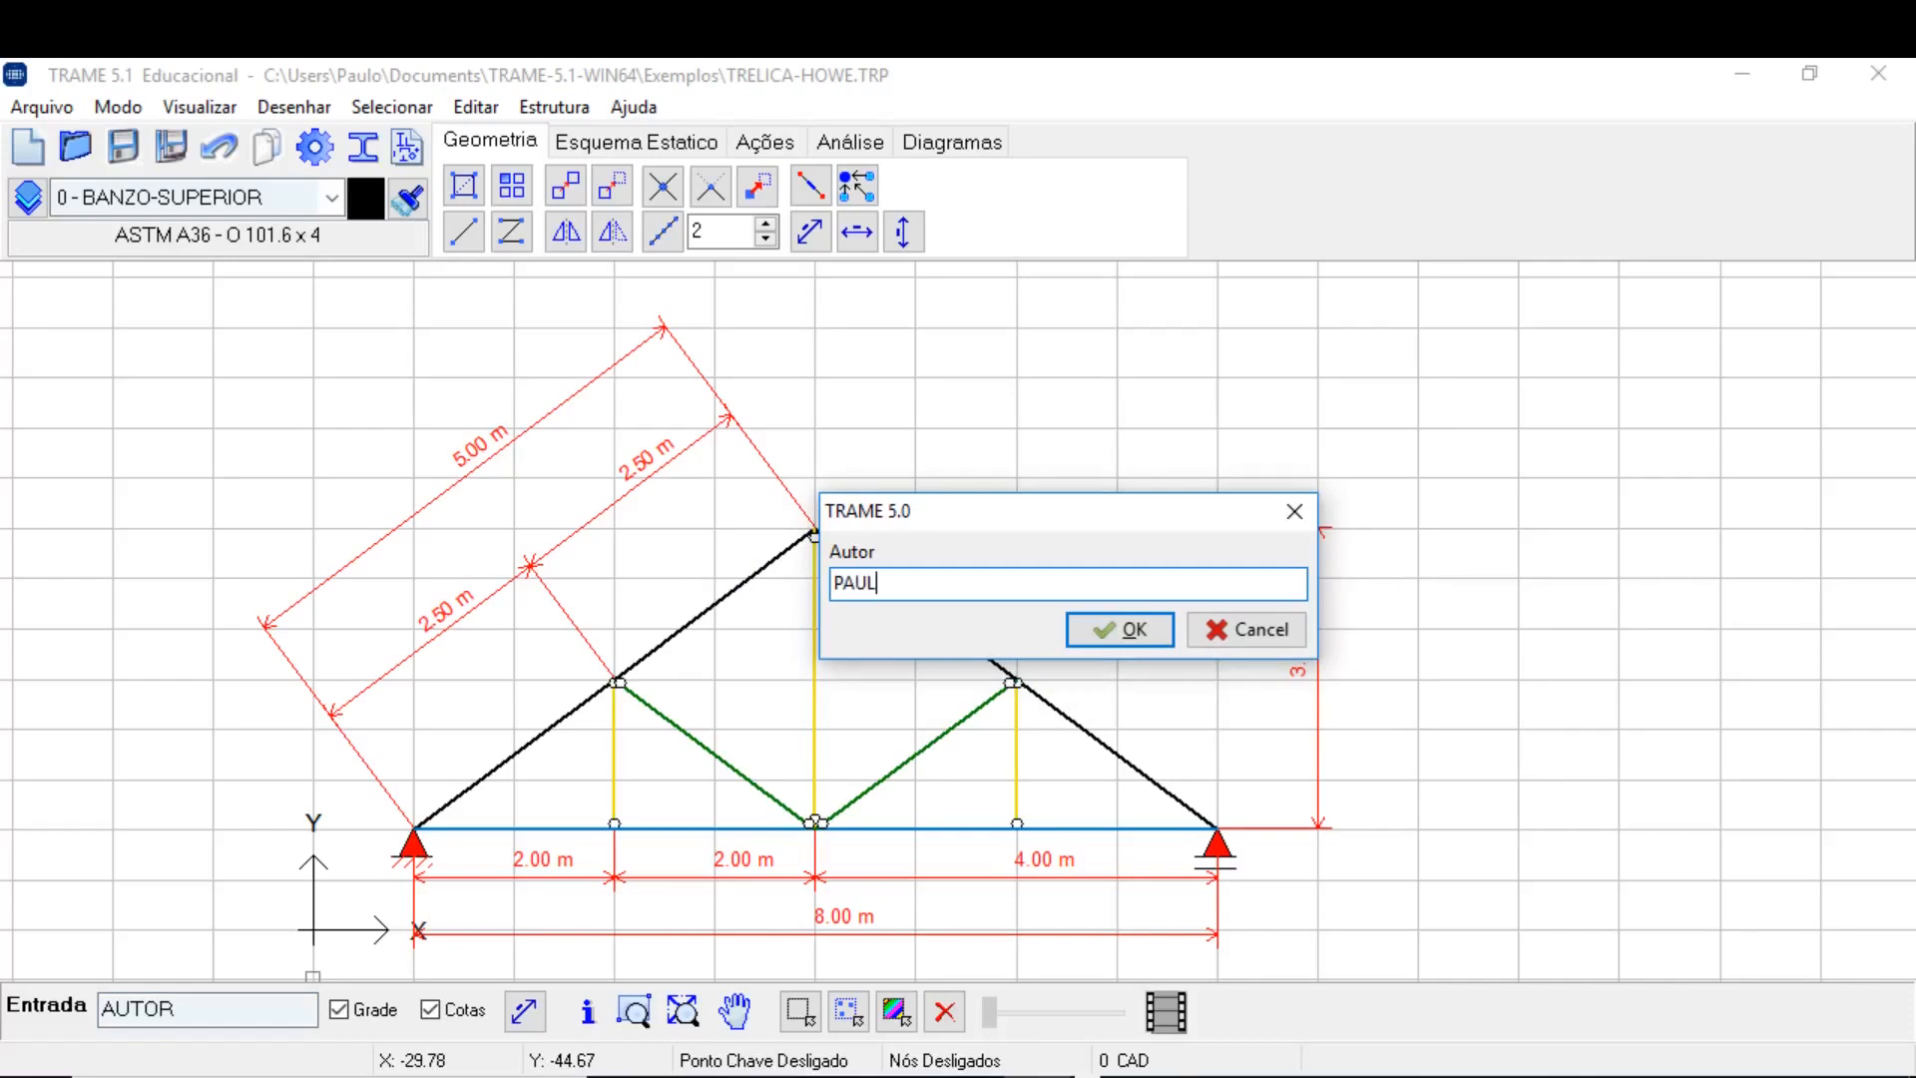
type("O")
key("Return")
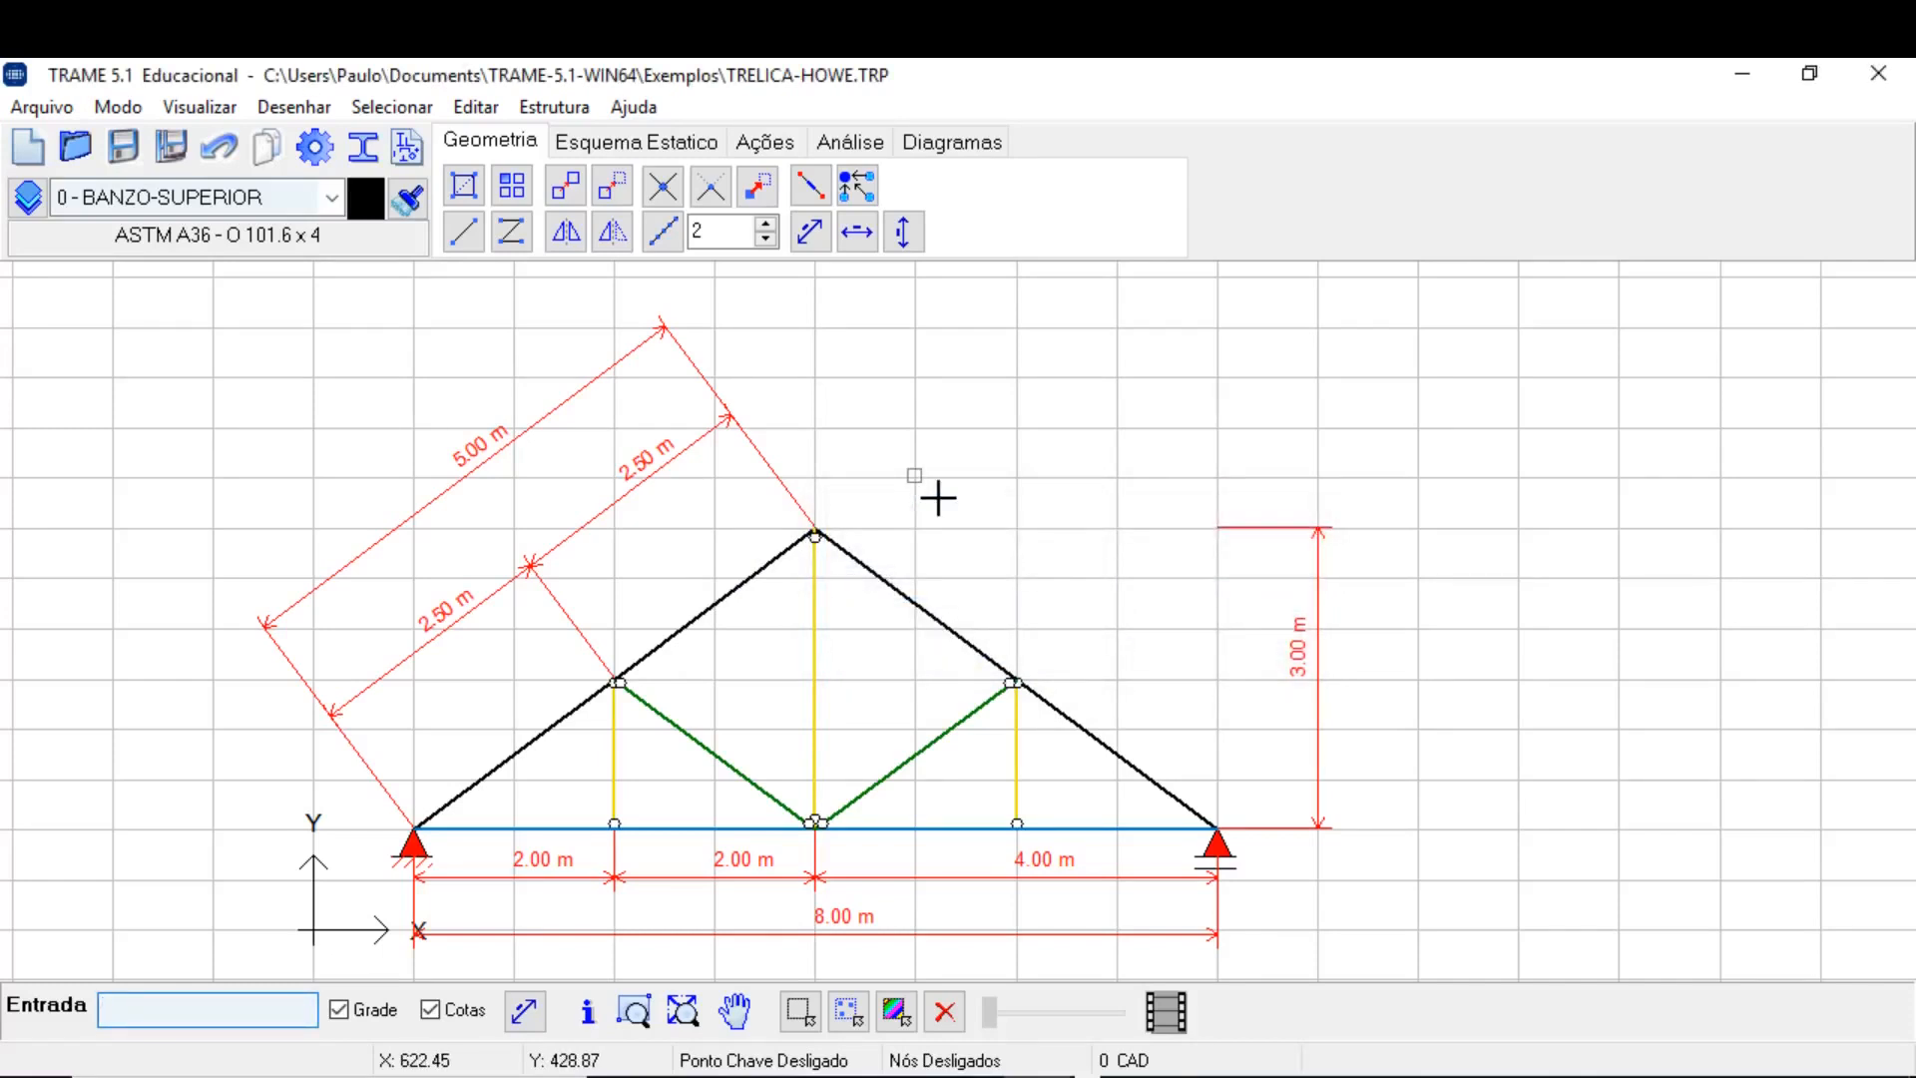
Set the project name to TRELIÇA, and check it by running the PROJ command.
left_click(48, 110)
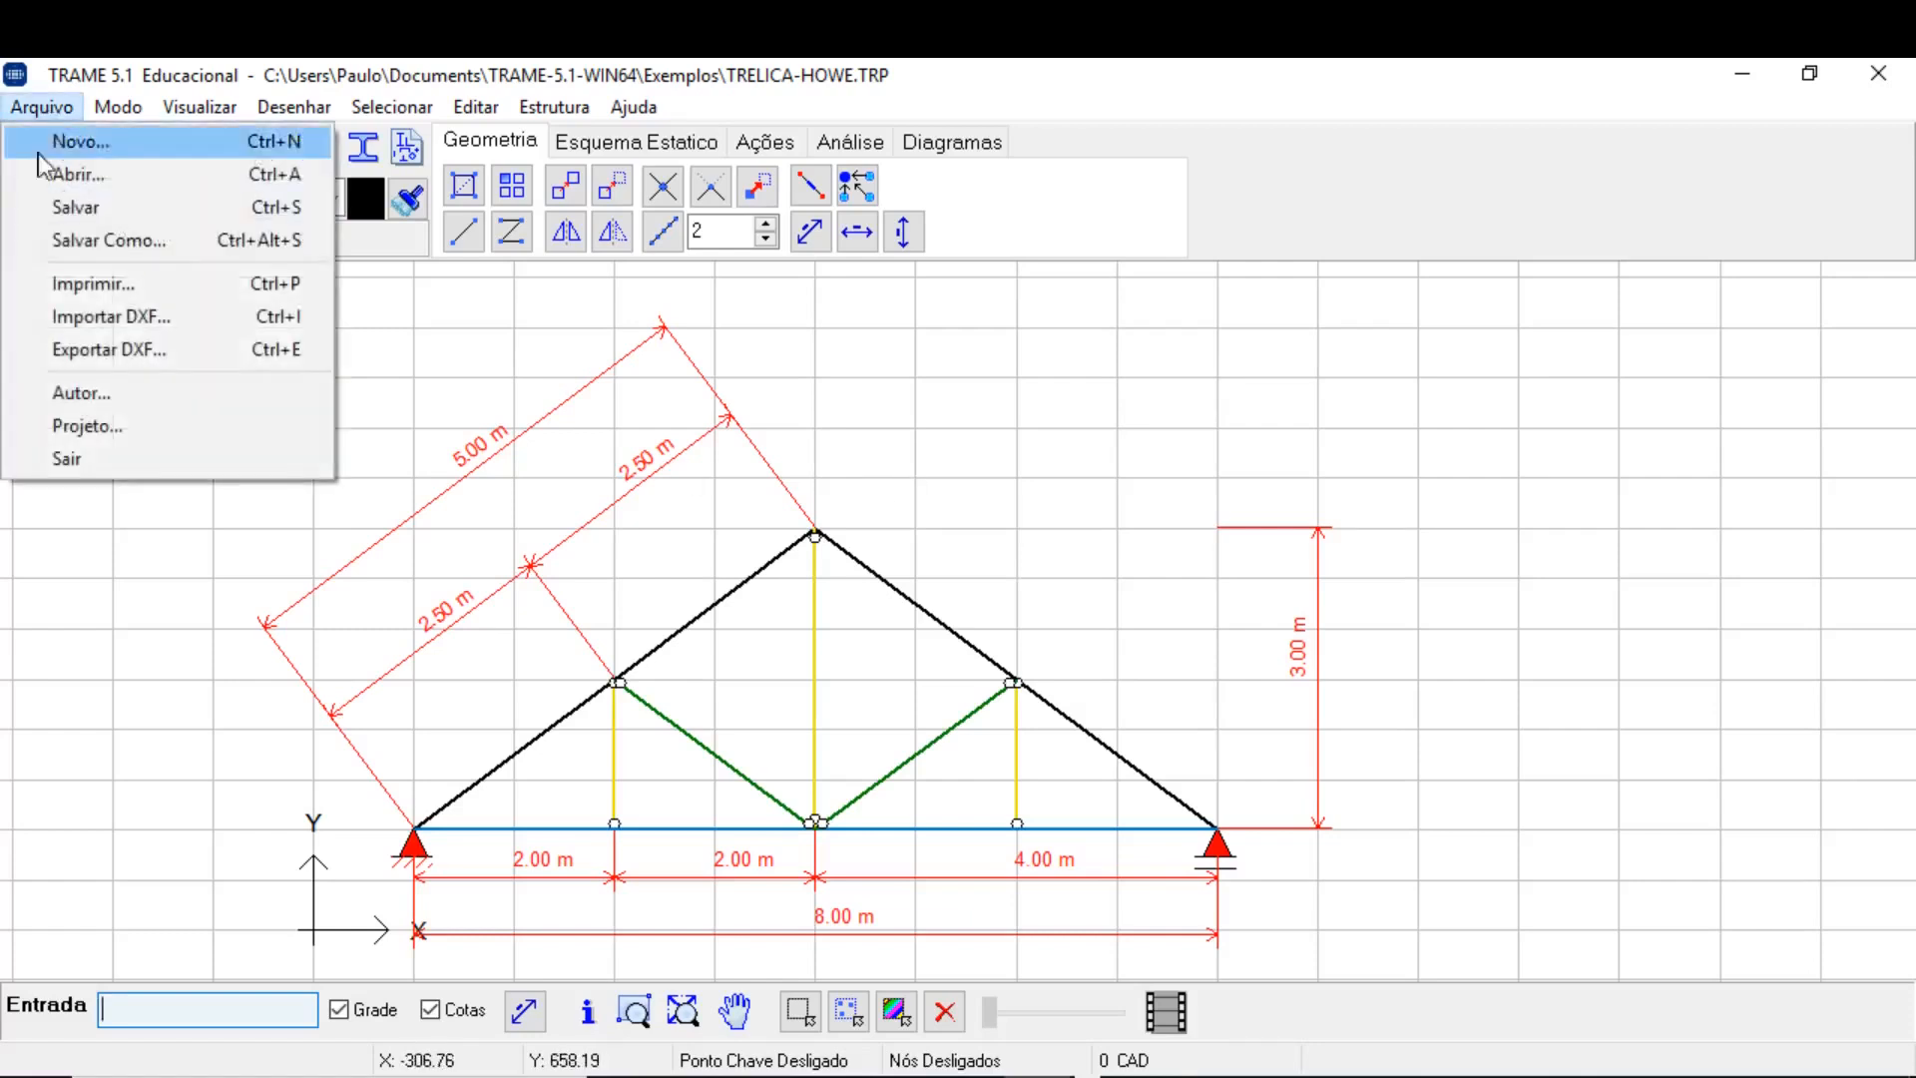
left_click(98, 429)
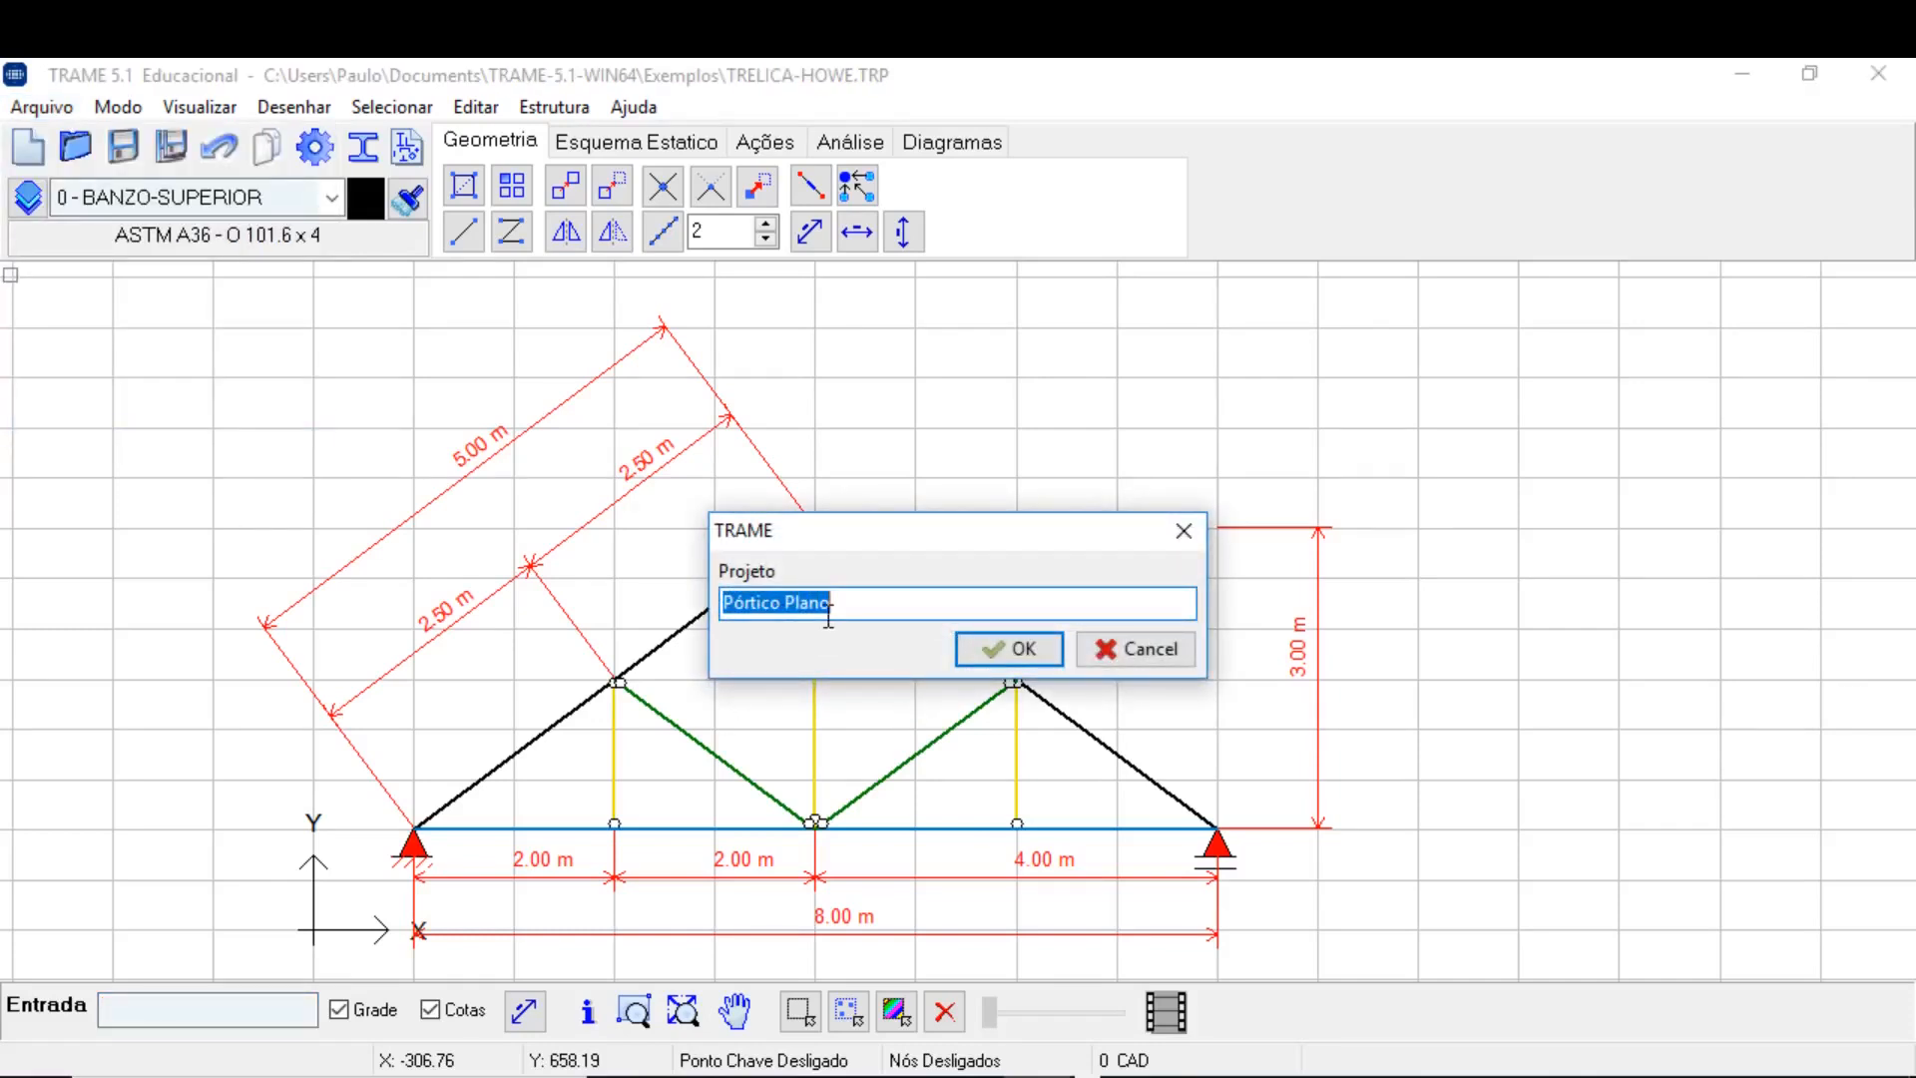
type("TRELIÇA")
left_click(1017, 647)
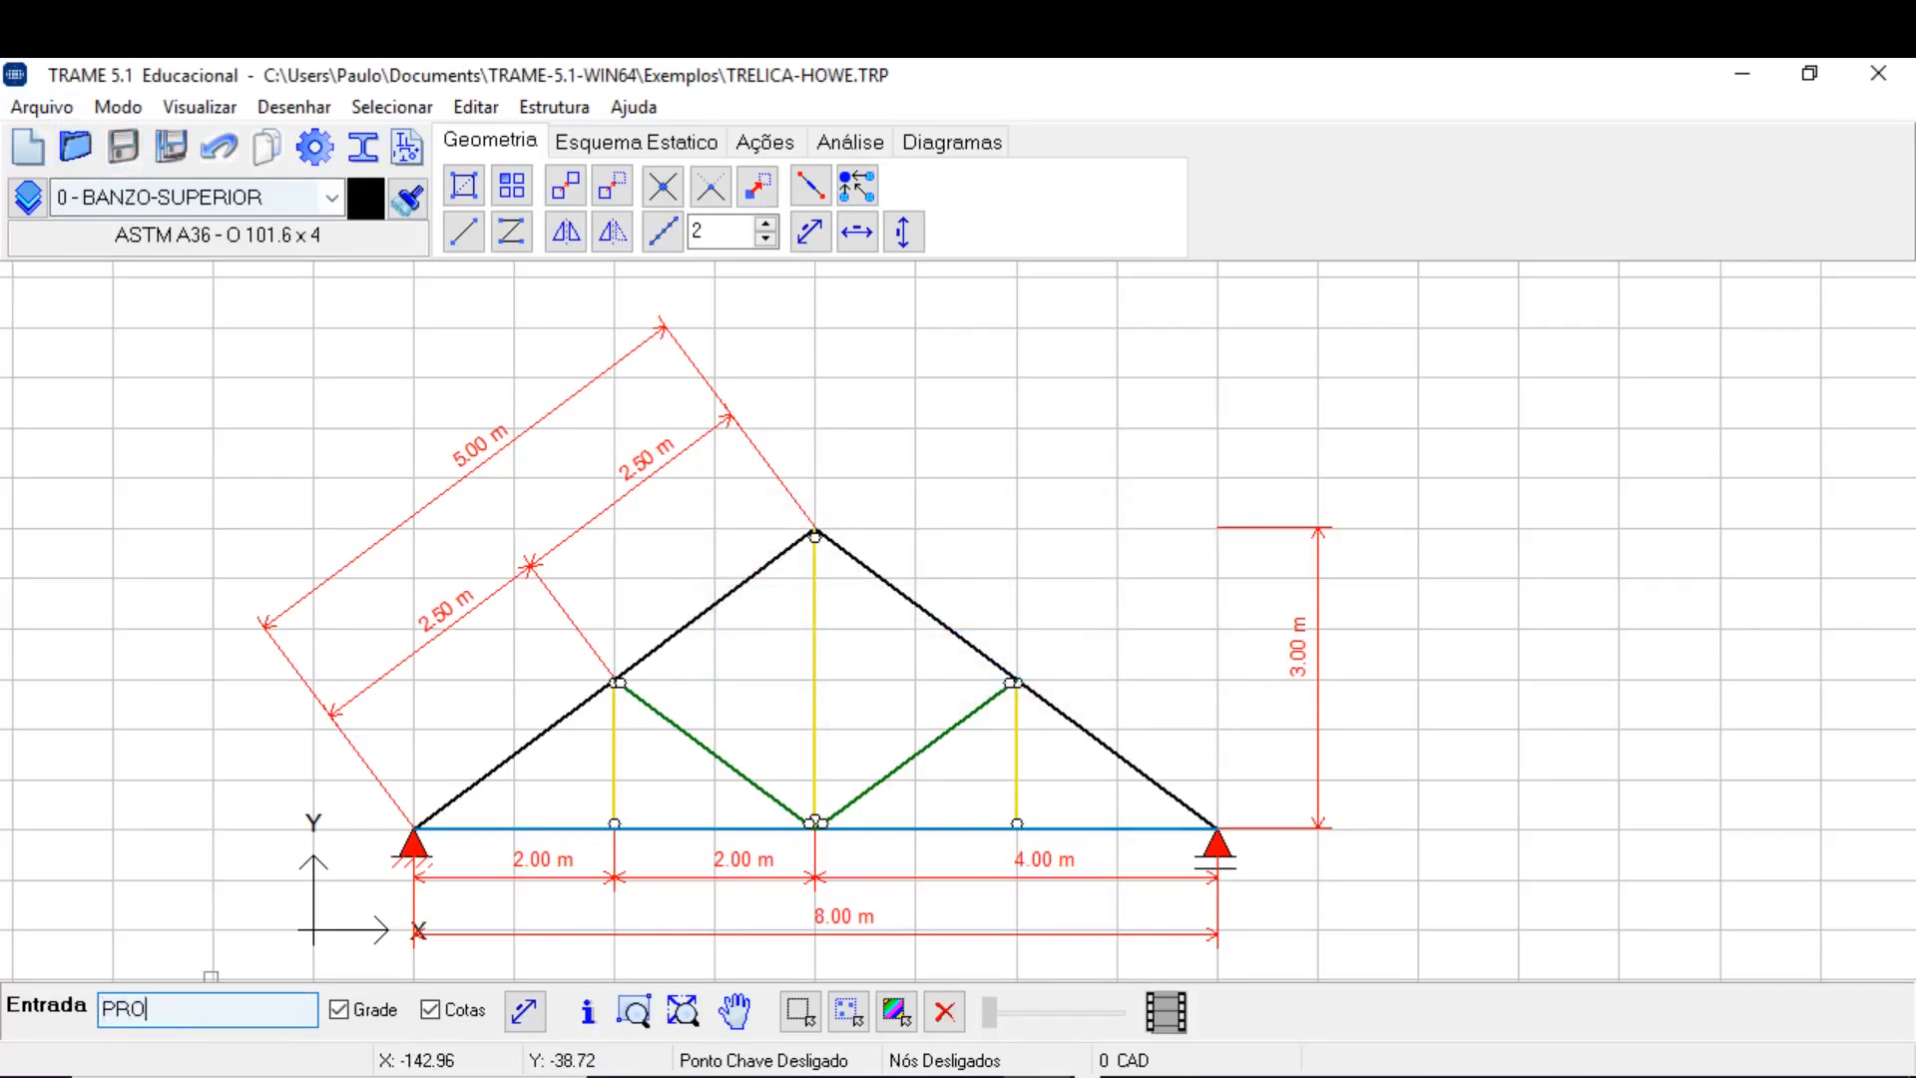
key("Return")
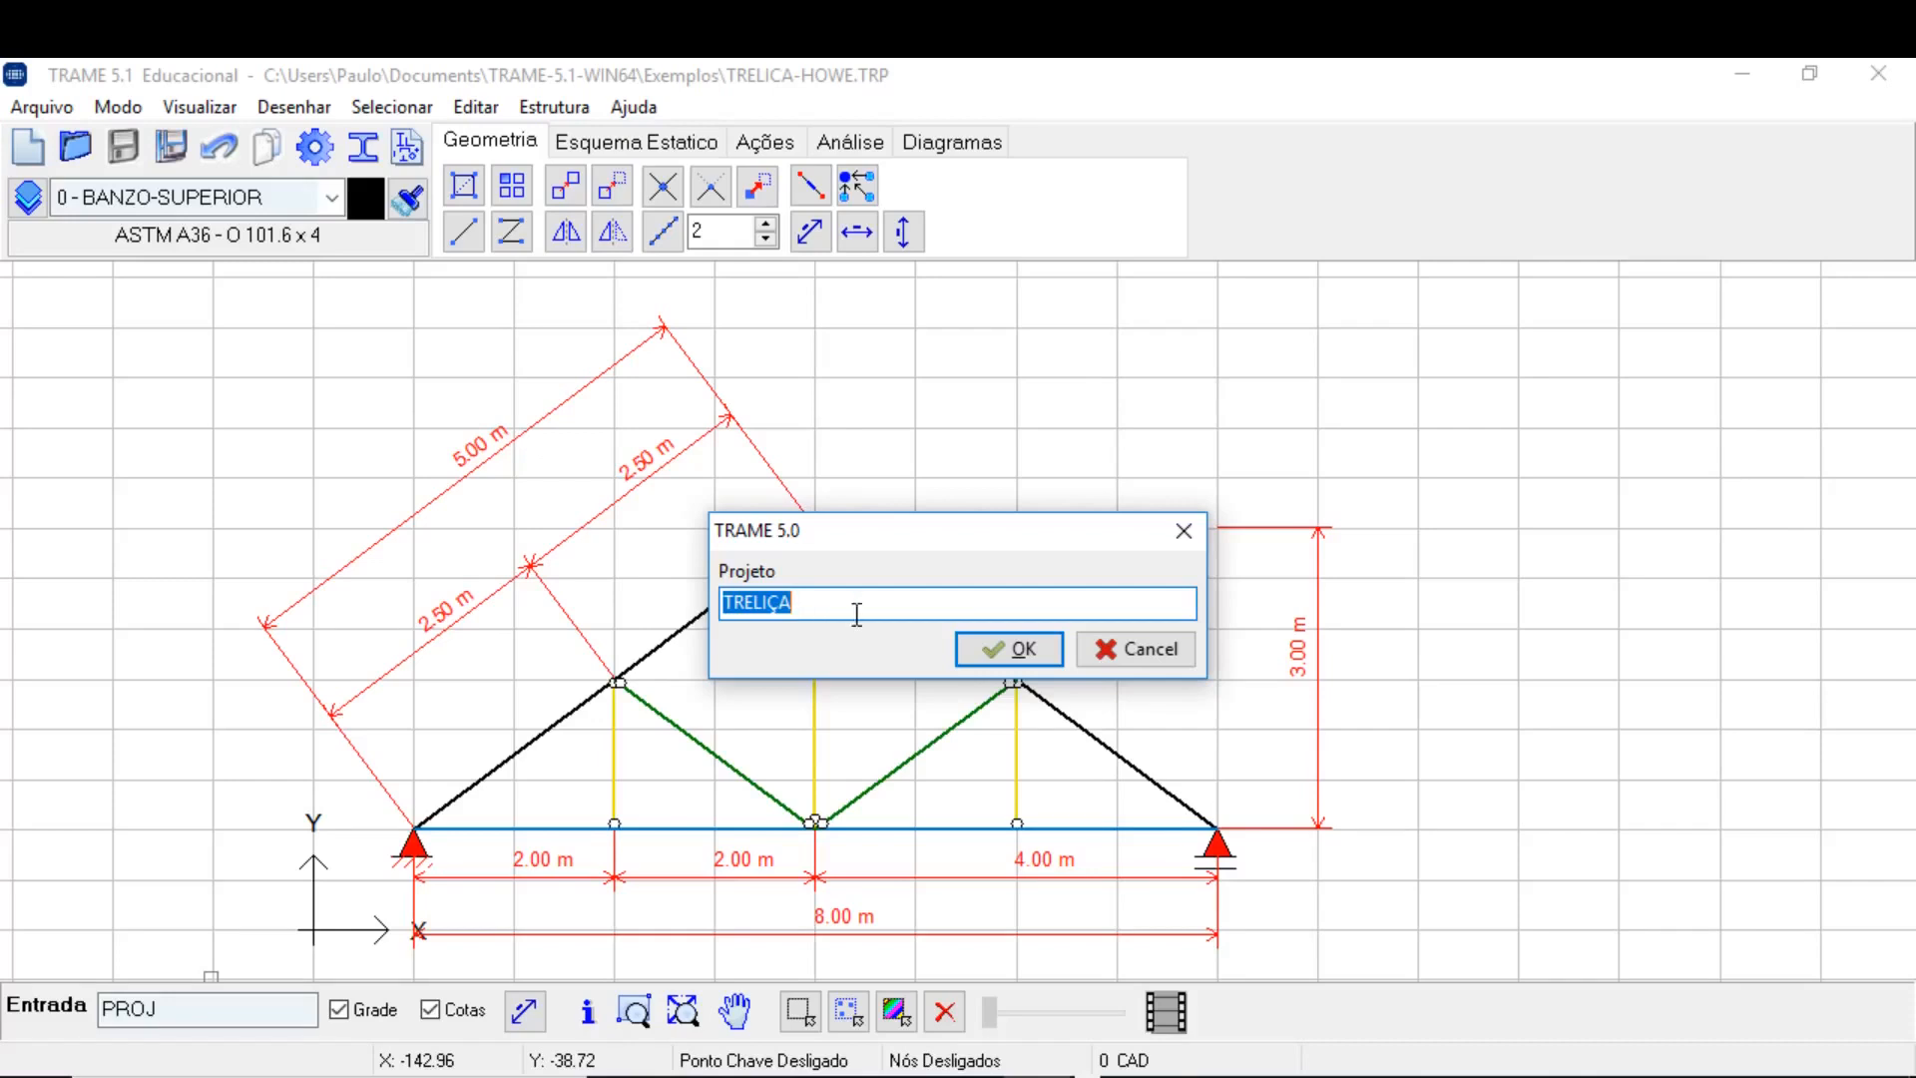
left_click(1009, 649)
Switch the grid and the dimensions off and back on.
middle_click_drag(368, 334, 538, 336)
scroll(338, 386, "down", 2)
left_click(343, 1011)
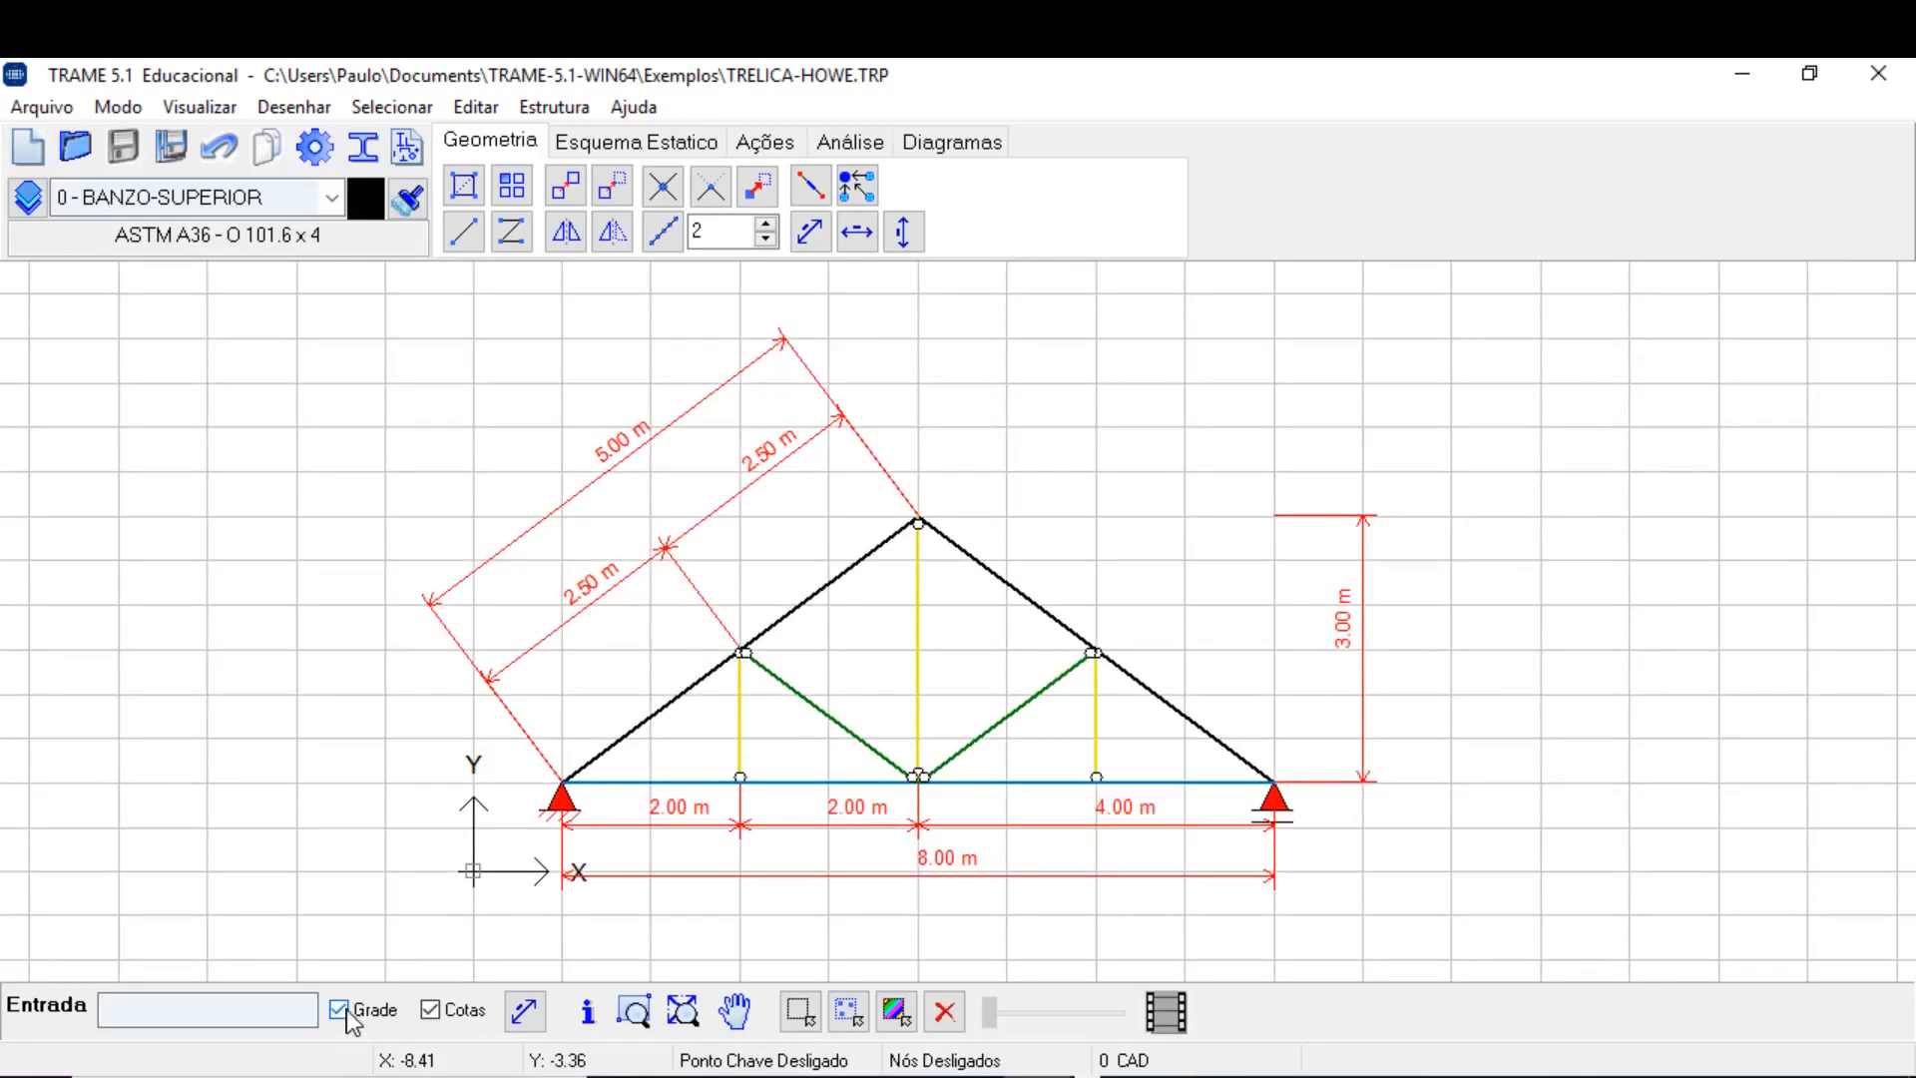
left_click(345, 1011)
left_click(344, 1011)
left_click(466, 1012)
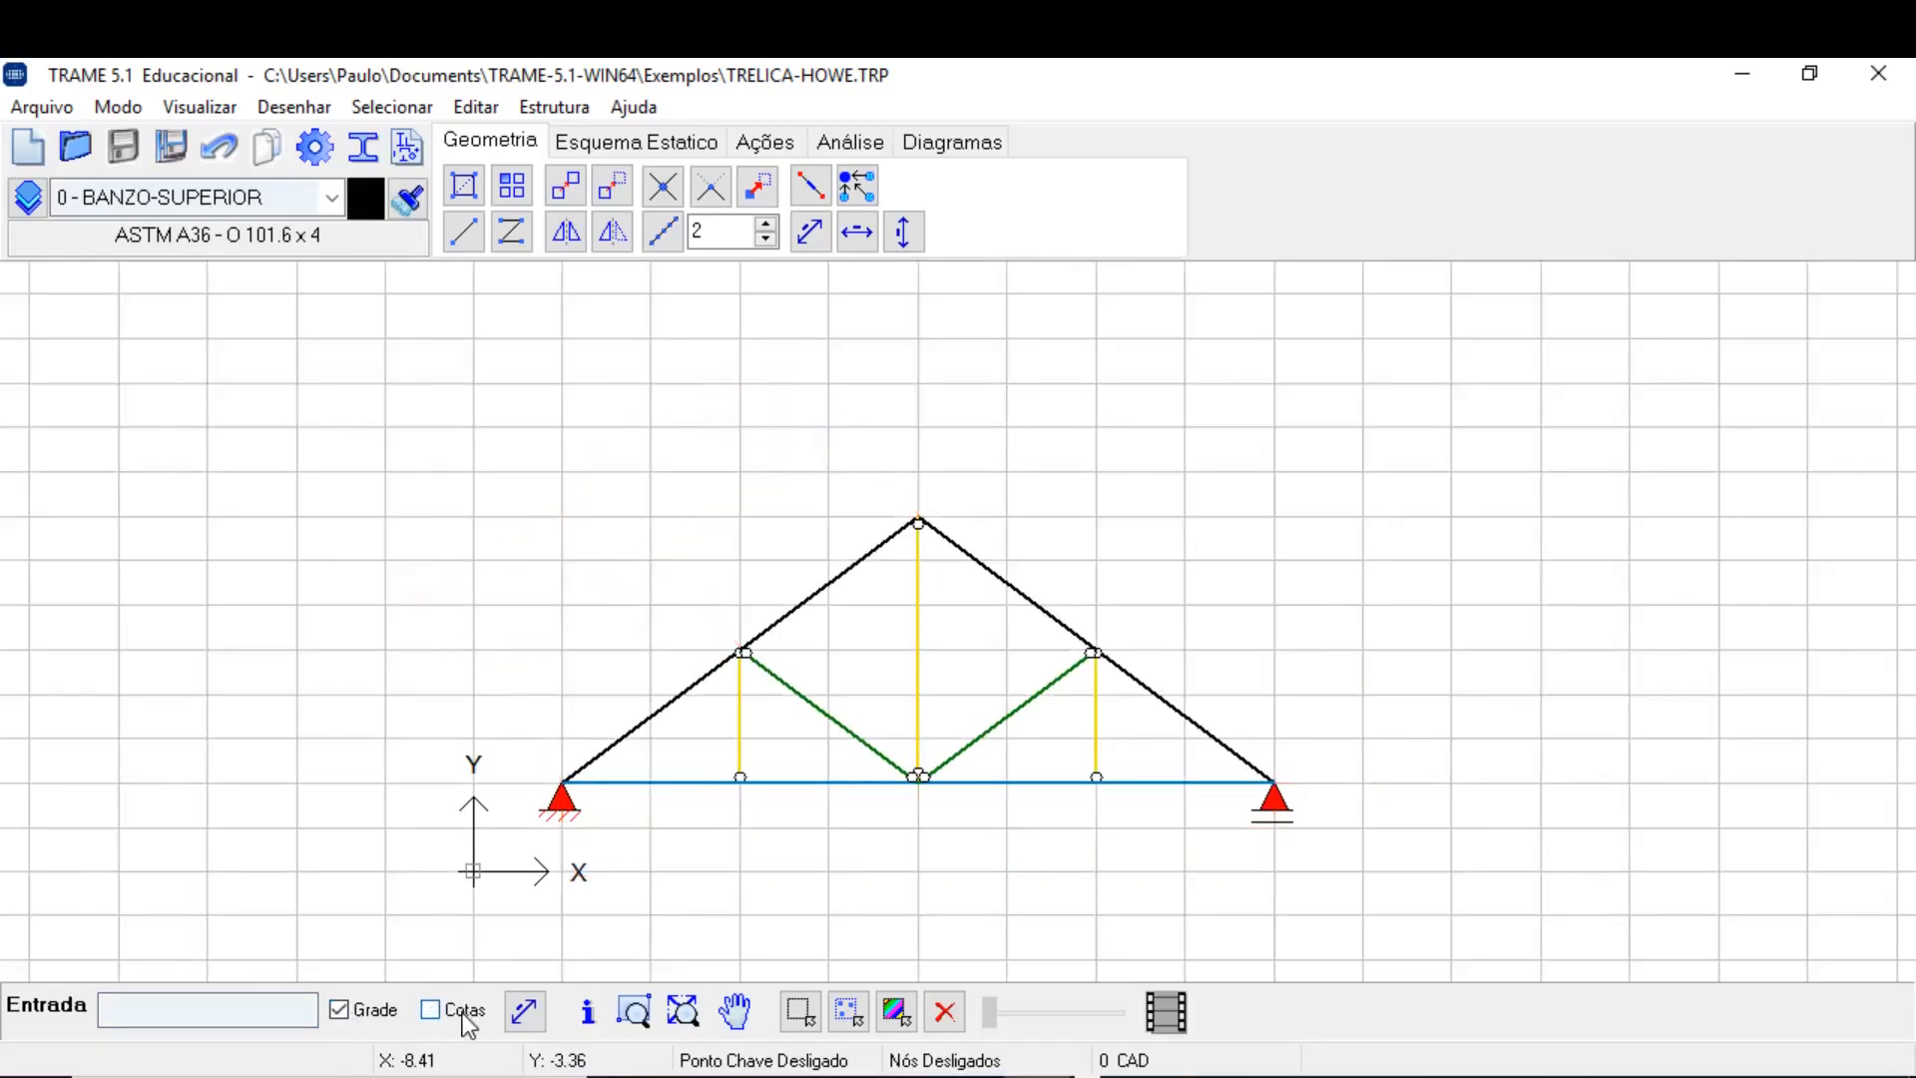
left_click(544, 1026)
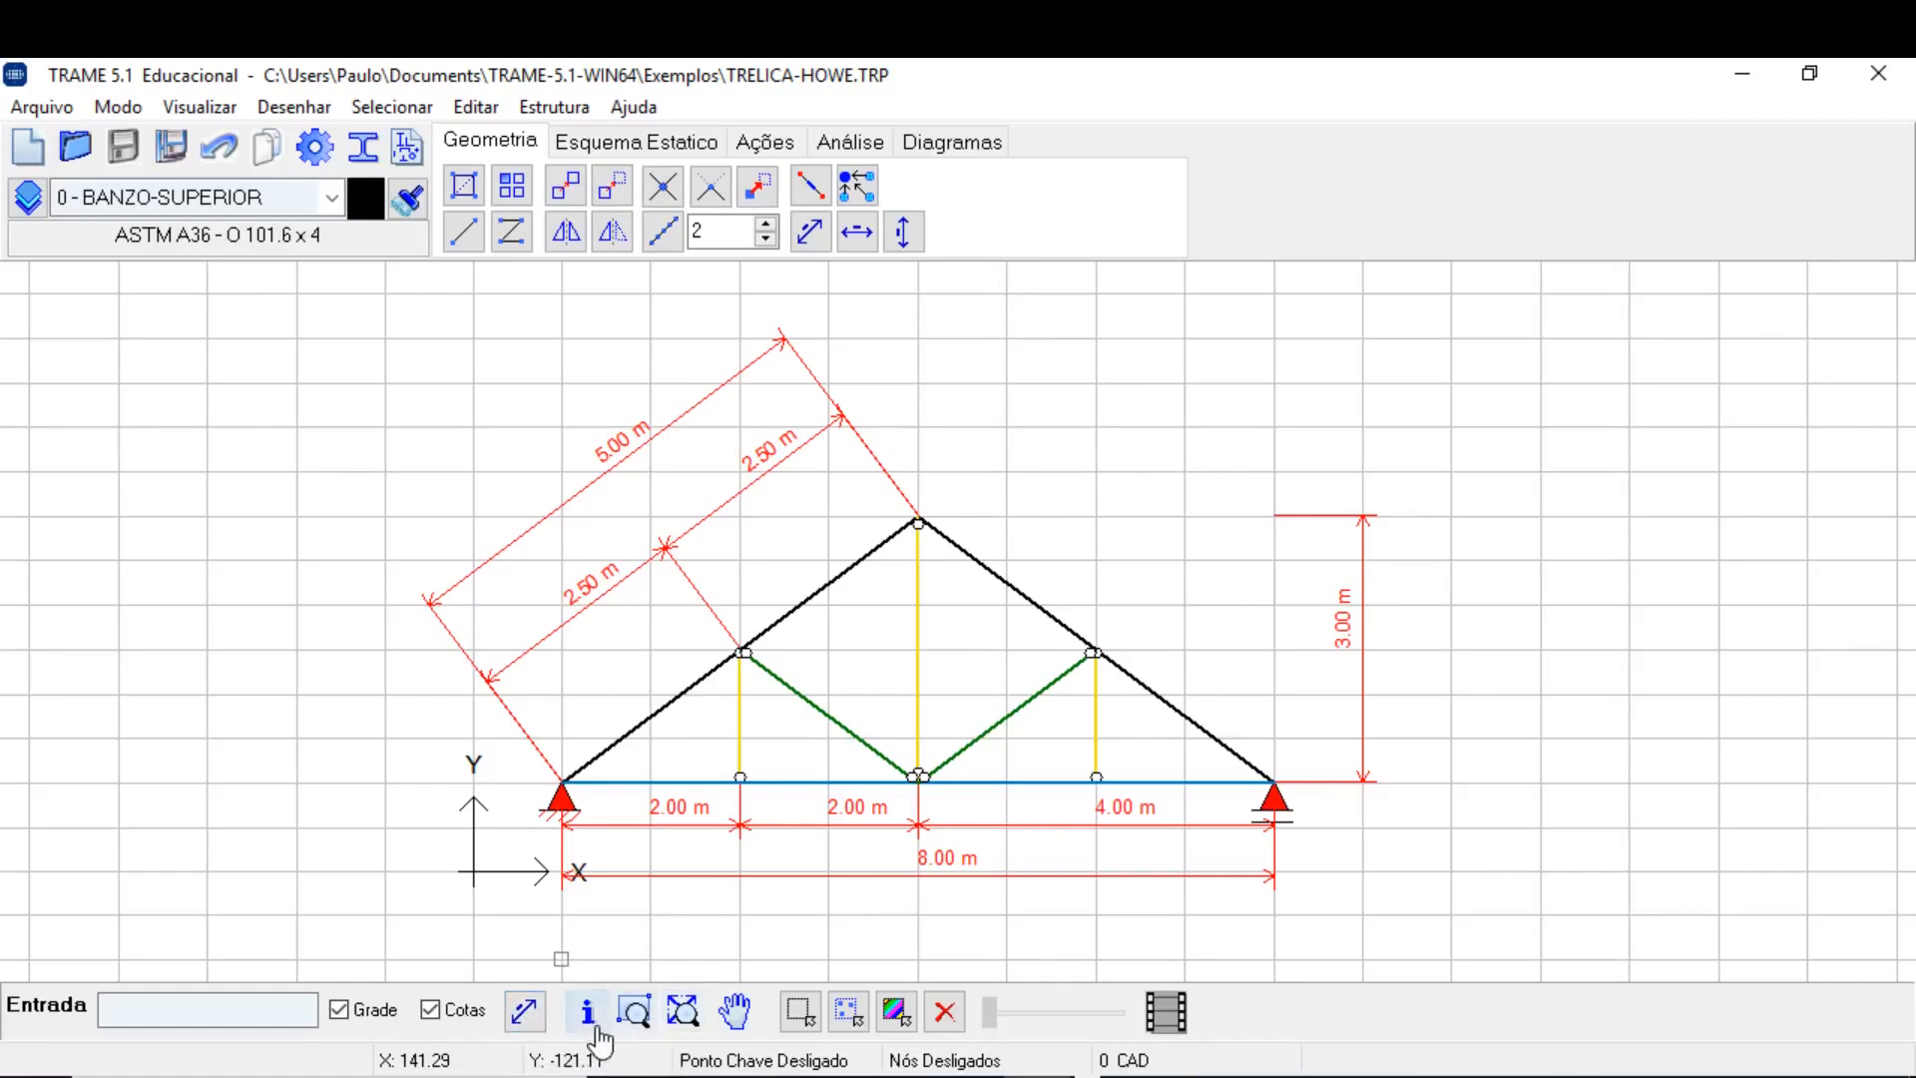
Show the information report for the lower-left bar of the top chord and close it.
left_click(676, 696)
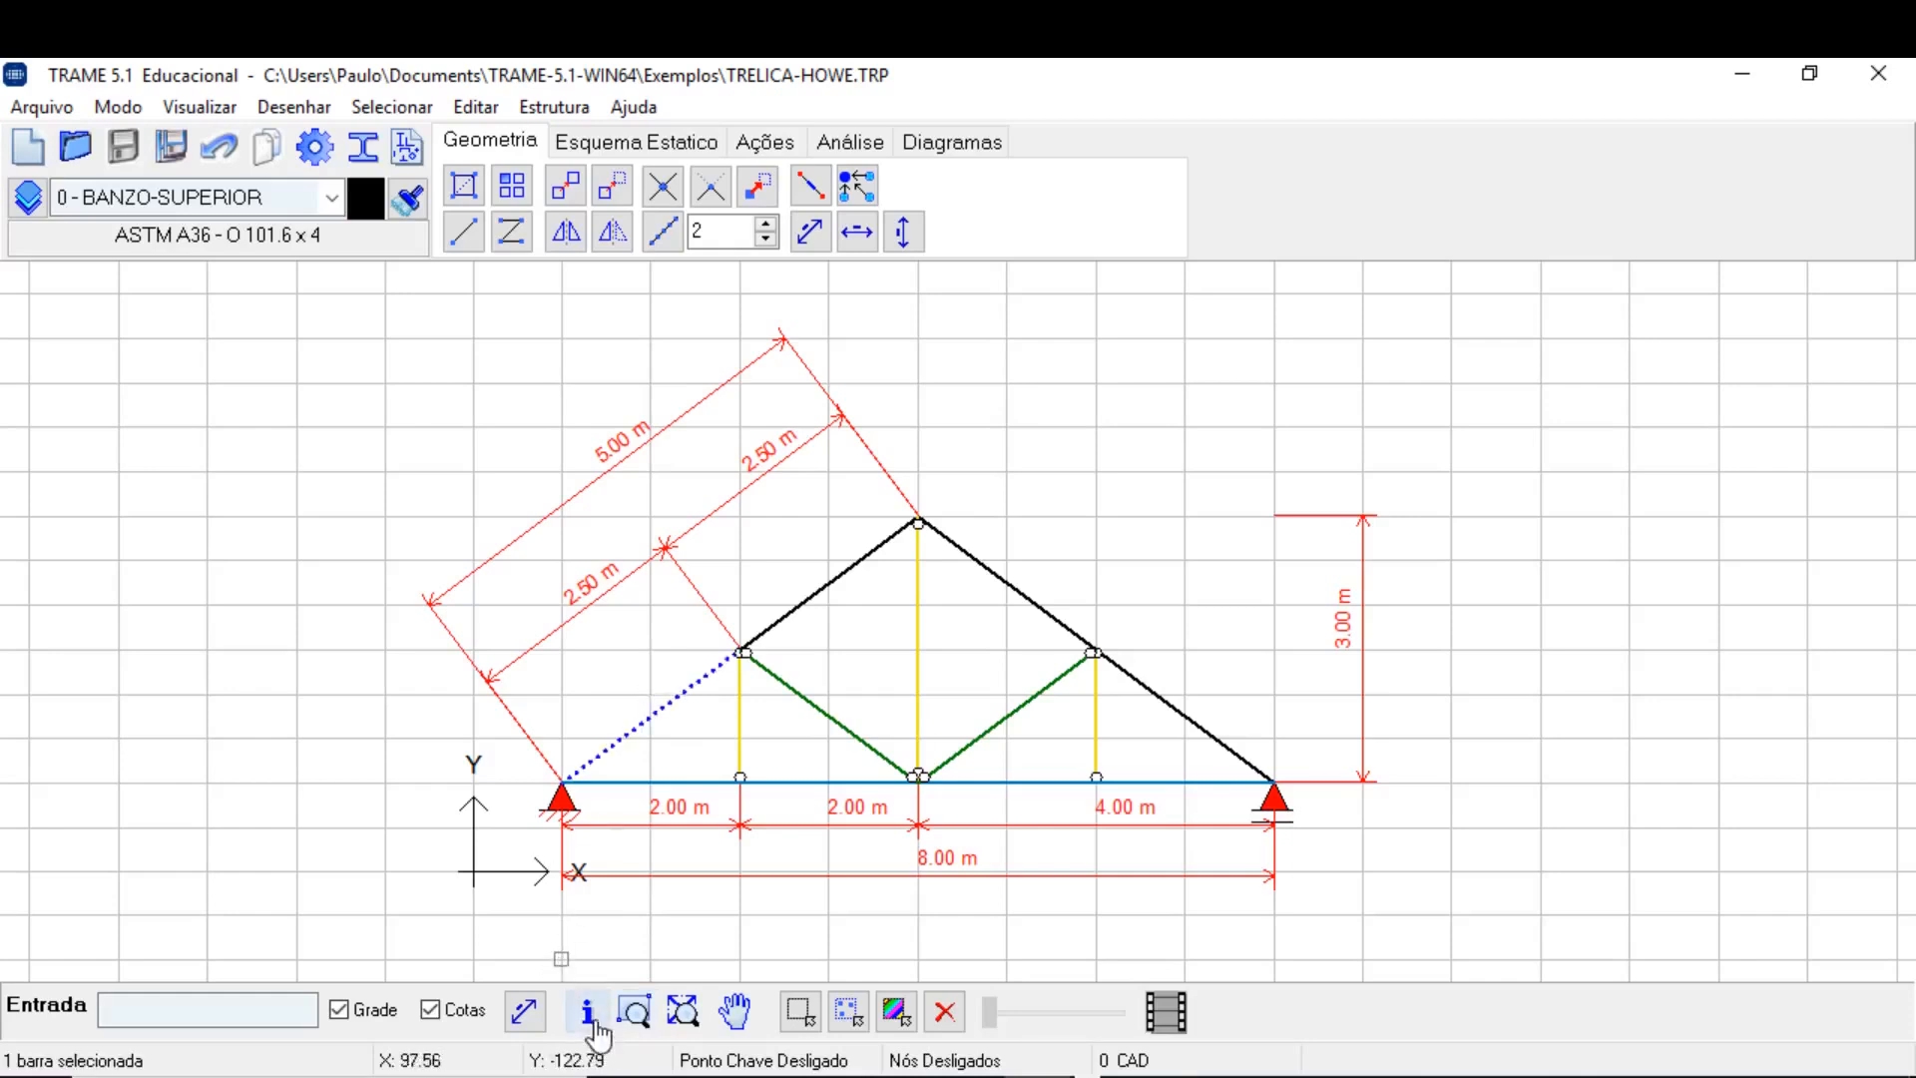
left_click(587, 1011)
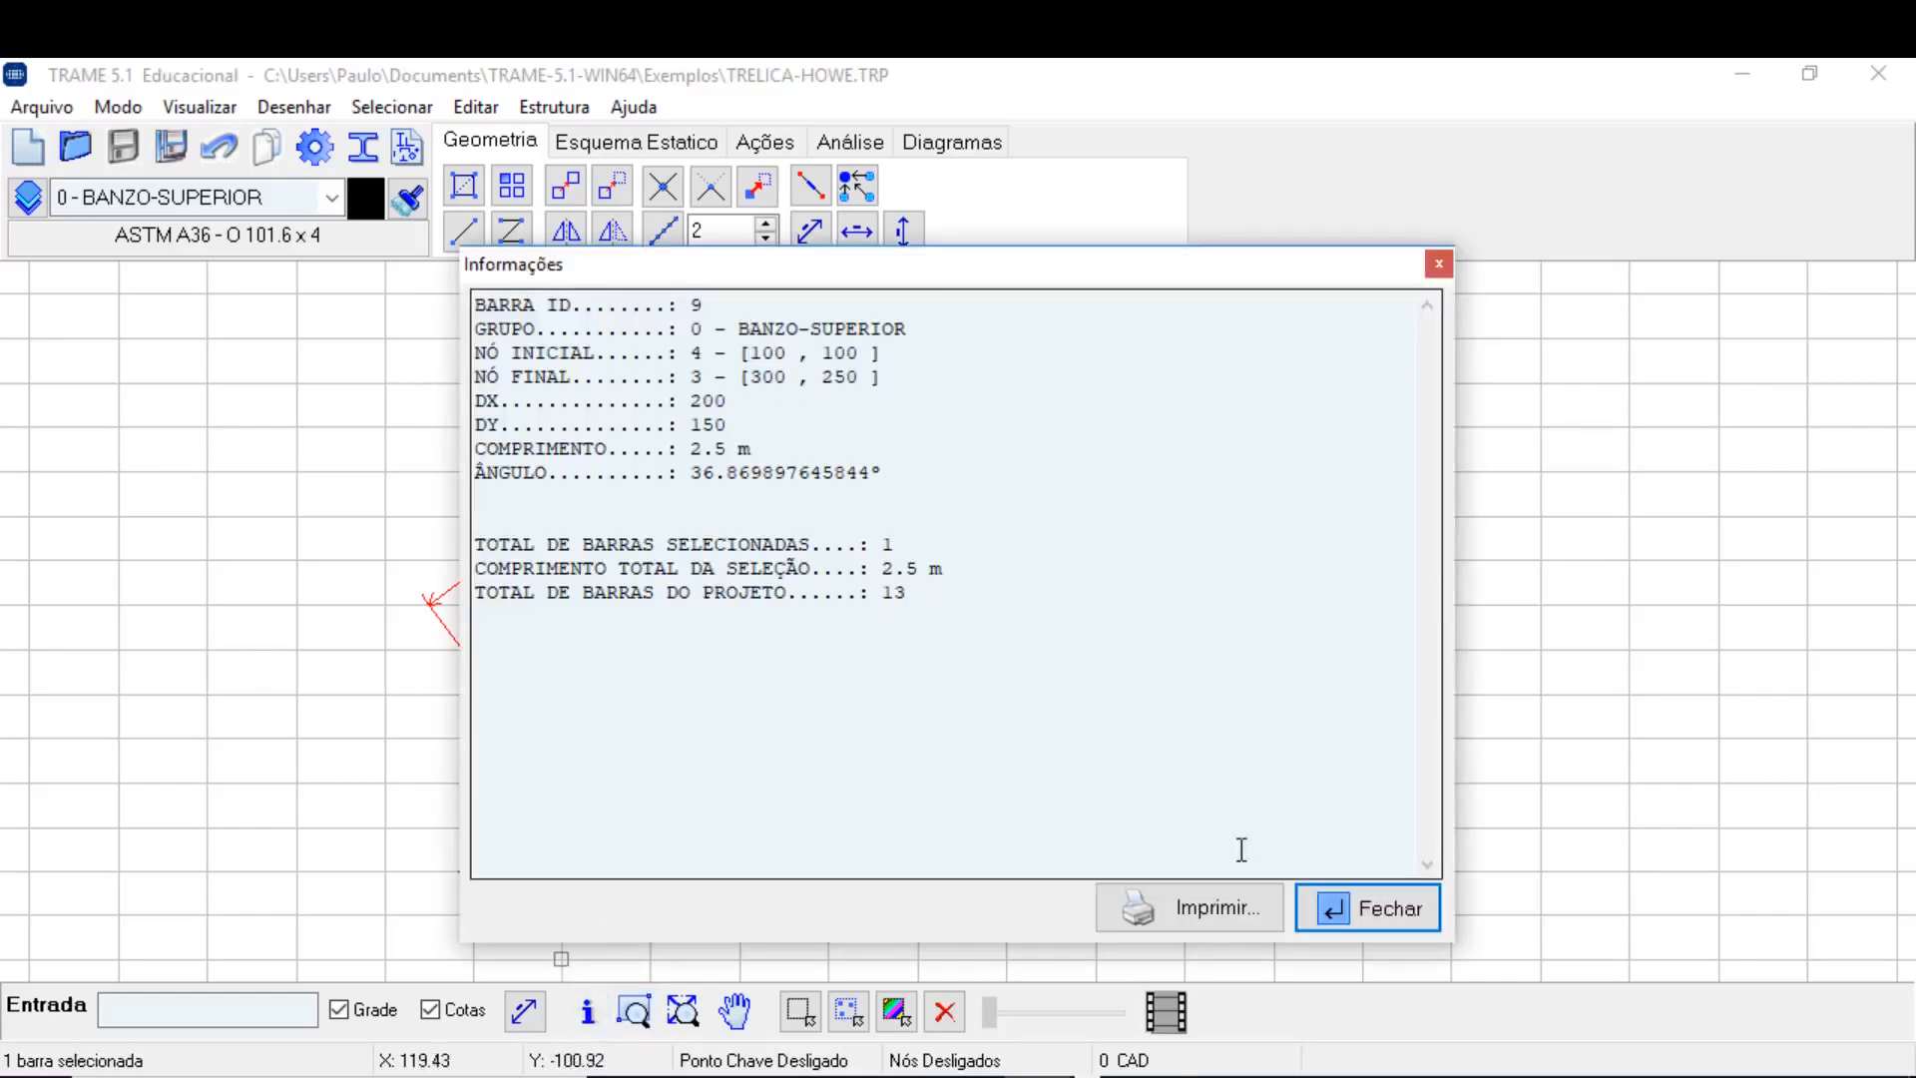
left_click(1360, 907)
Show the information report for all four top chord bars, read it to the end, close it and clear the selection.
left_click(1034, 605)
left_click(1134, 678)
left_click(587, 1011)
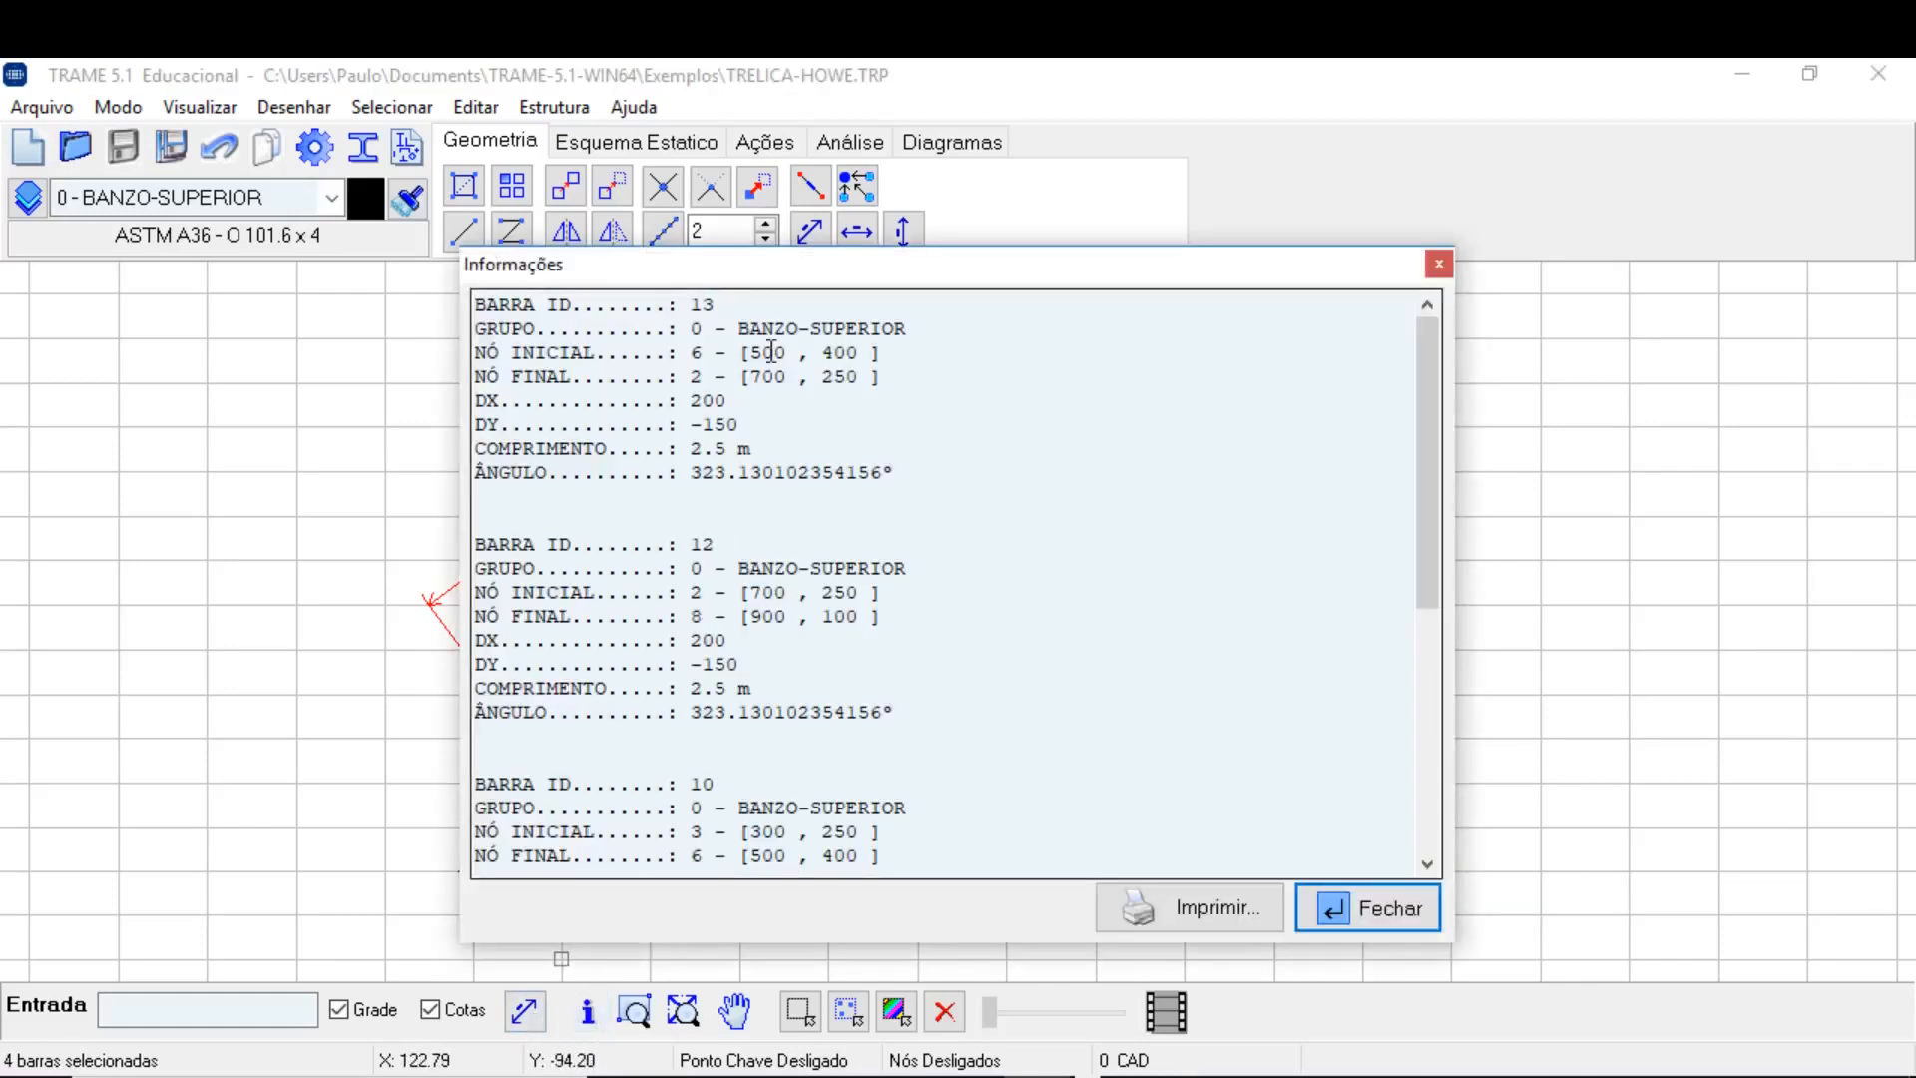
scroll(1428, 471, "down", 7)
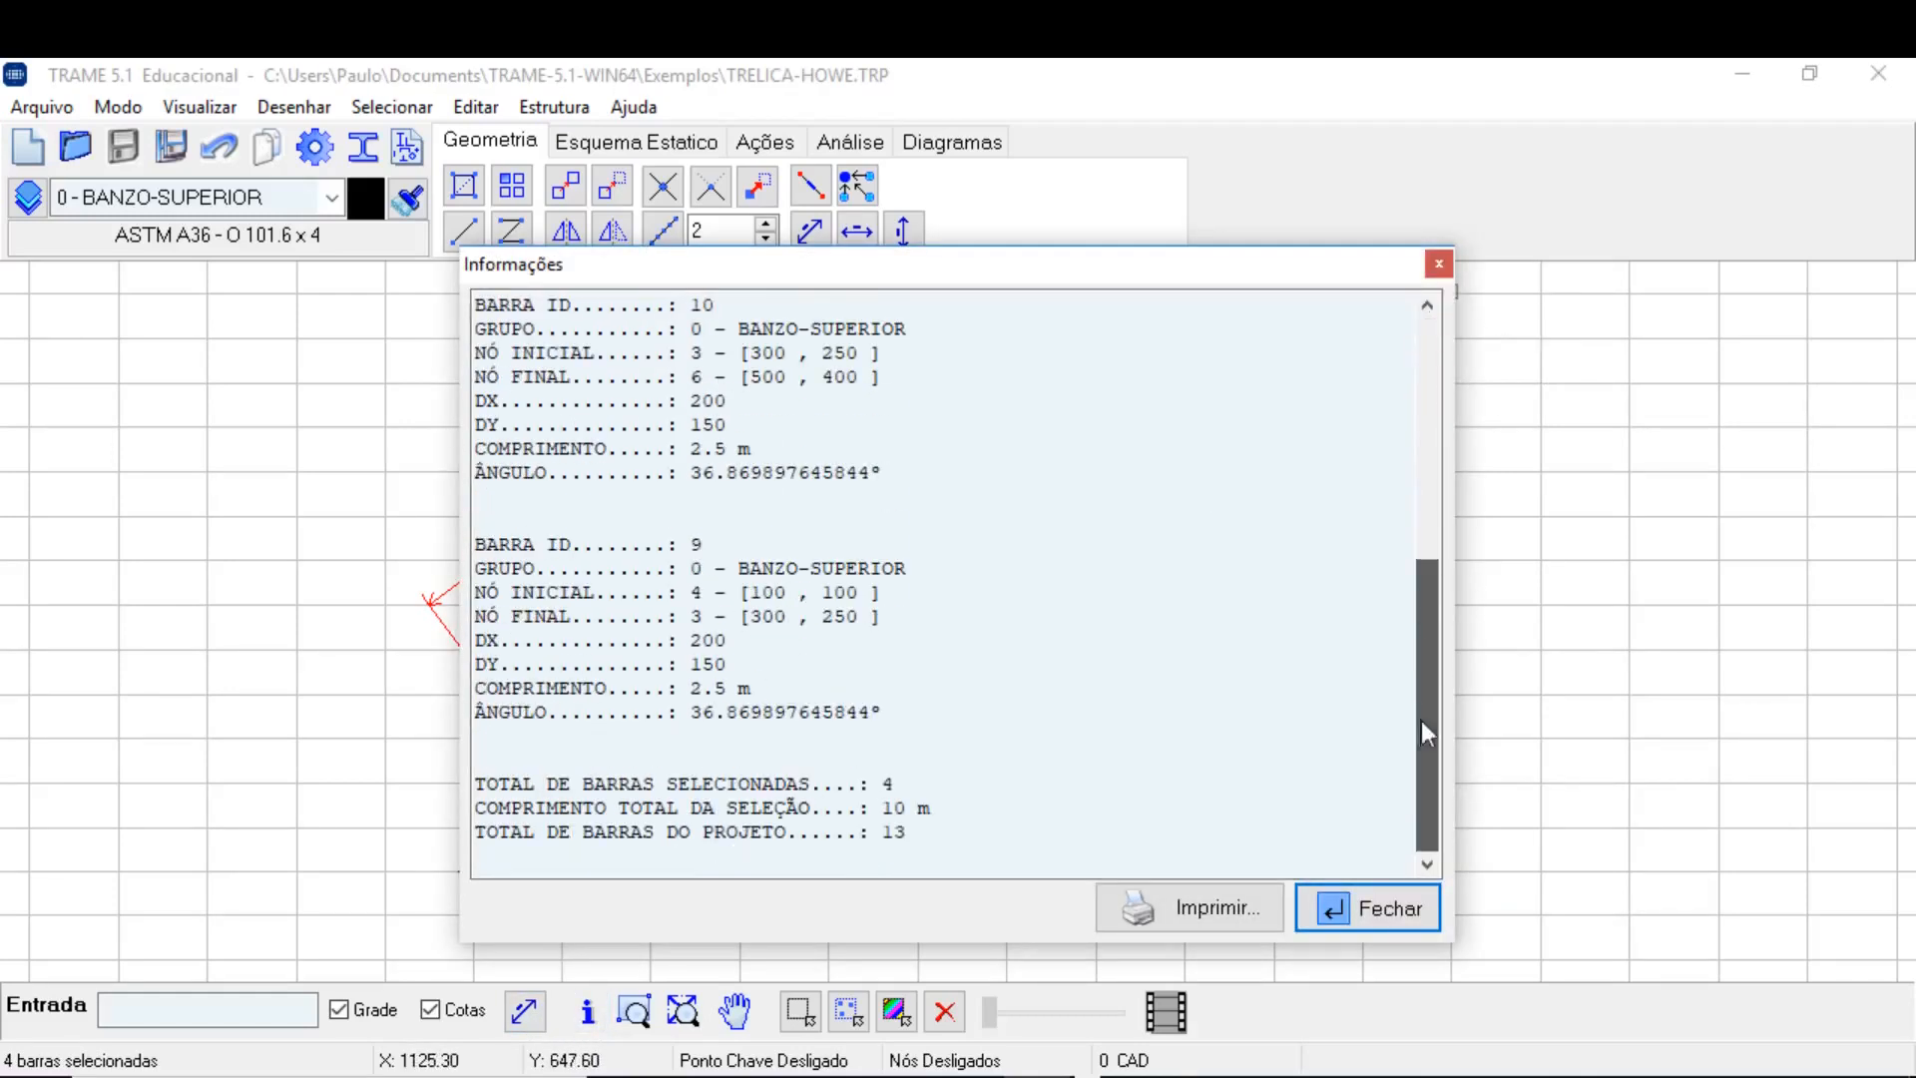
left_click(1388, 914)
left_click(932, 629)
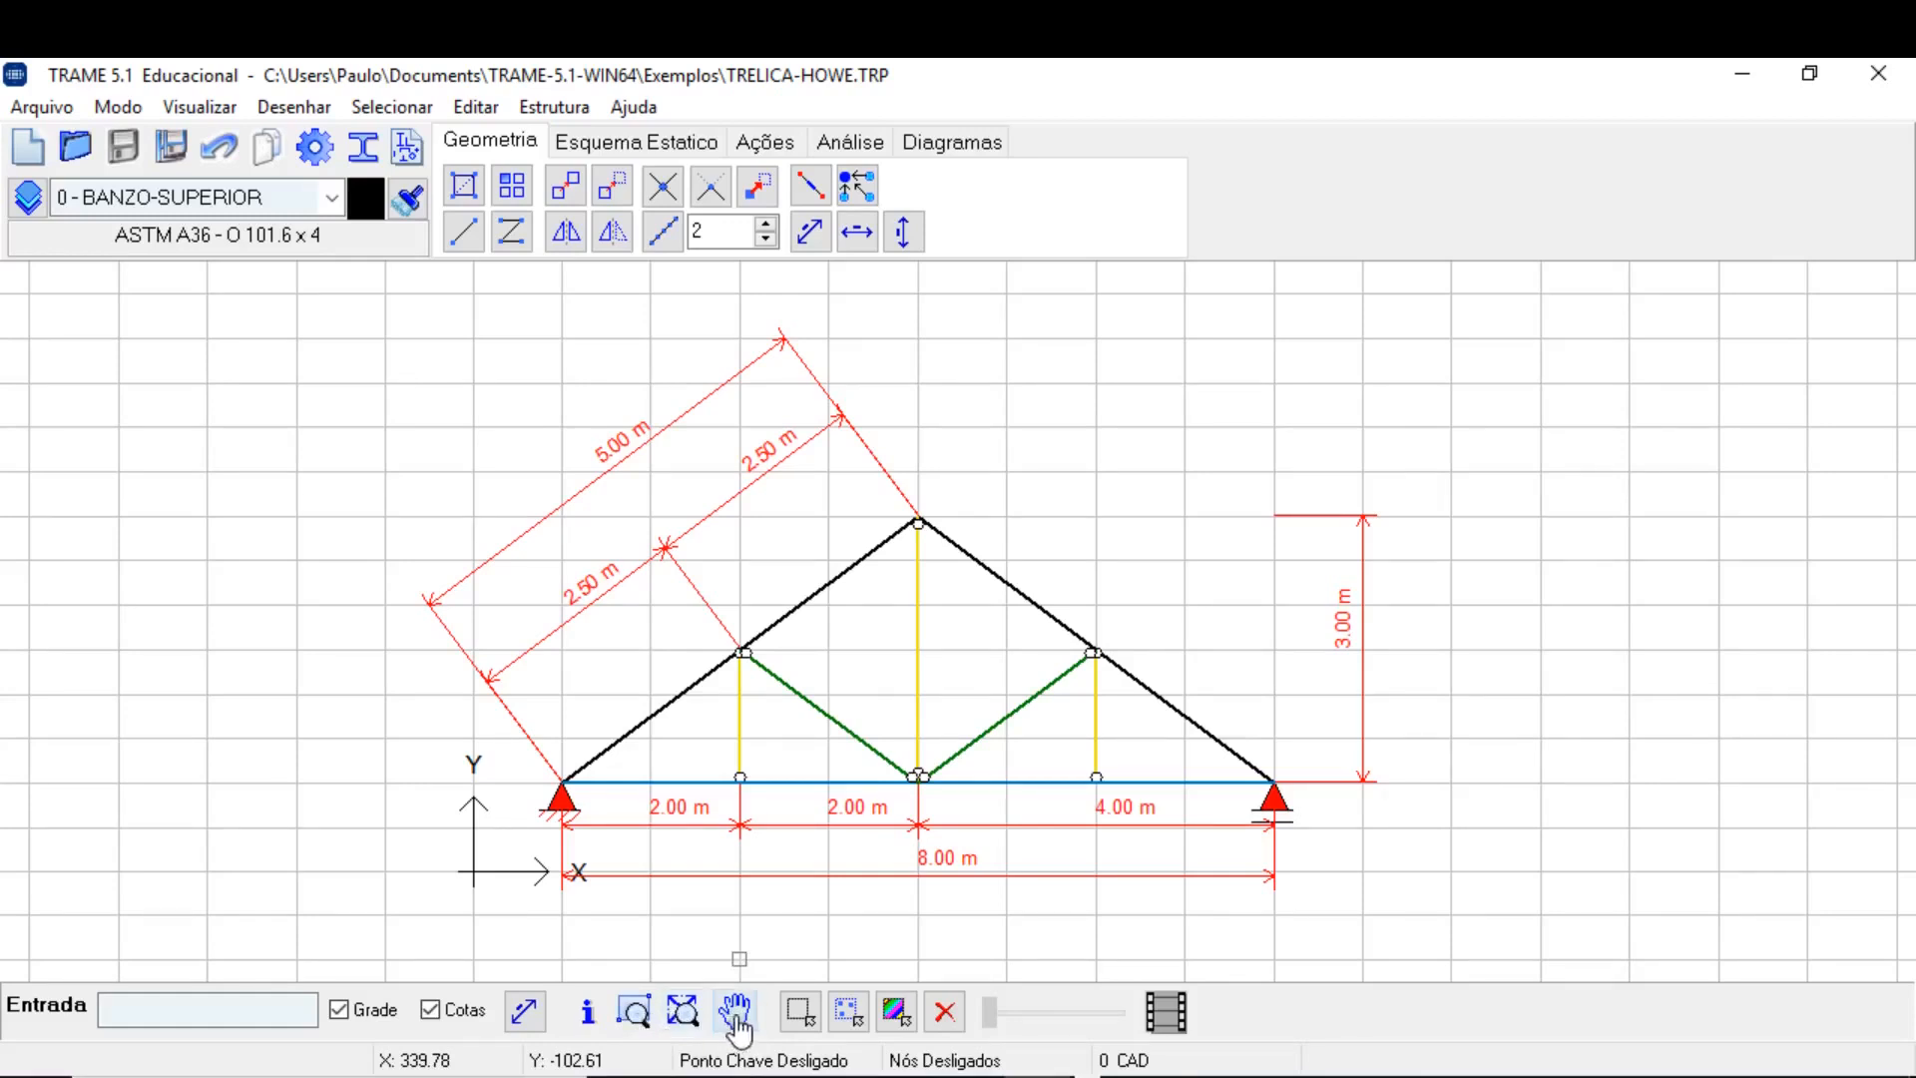
Zoom in on the left half of the truss with a window, zoom back out and recentre the truss.
left_click(633, 1013)
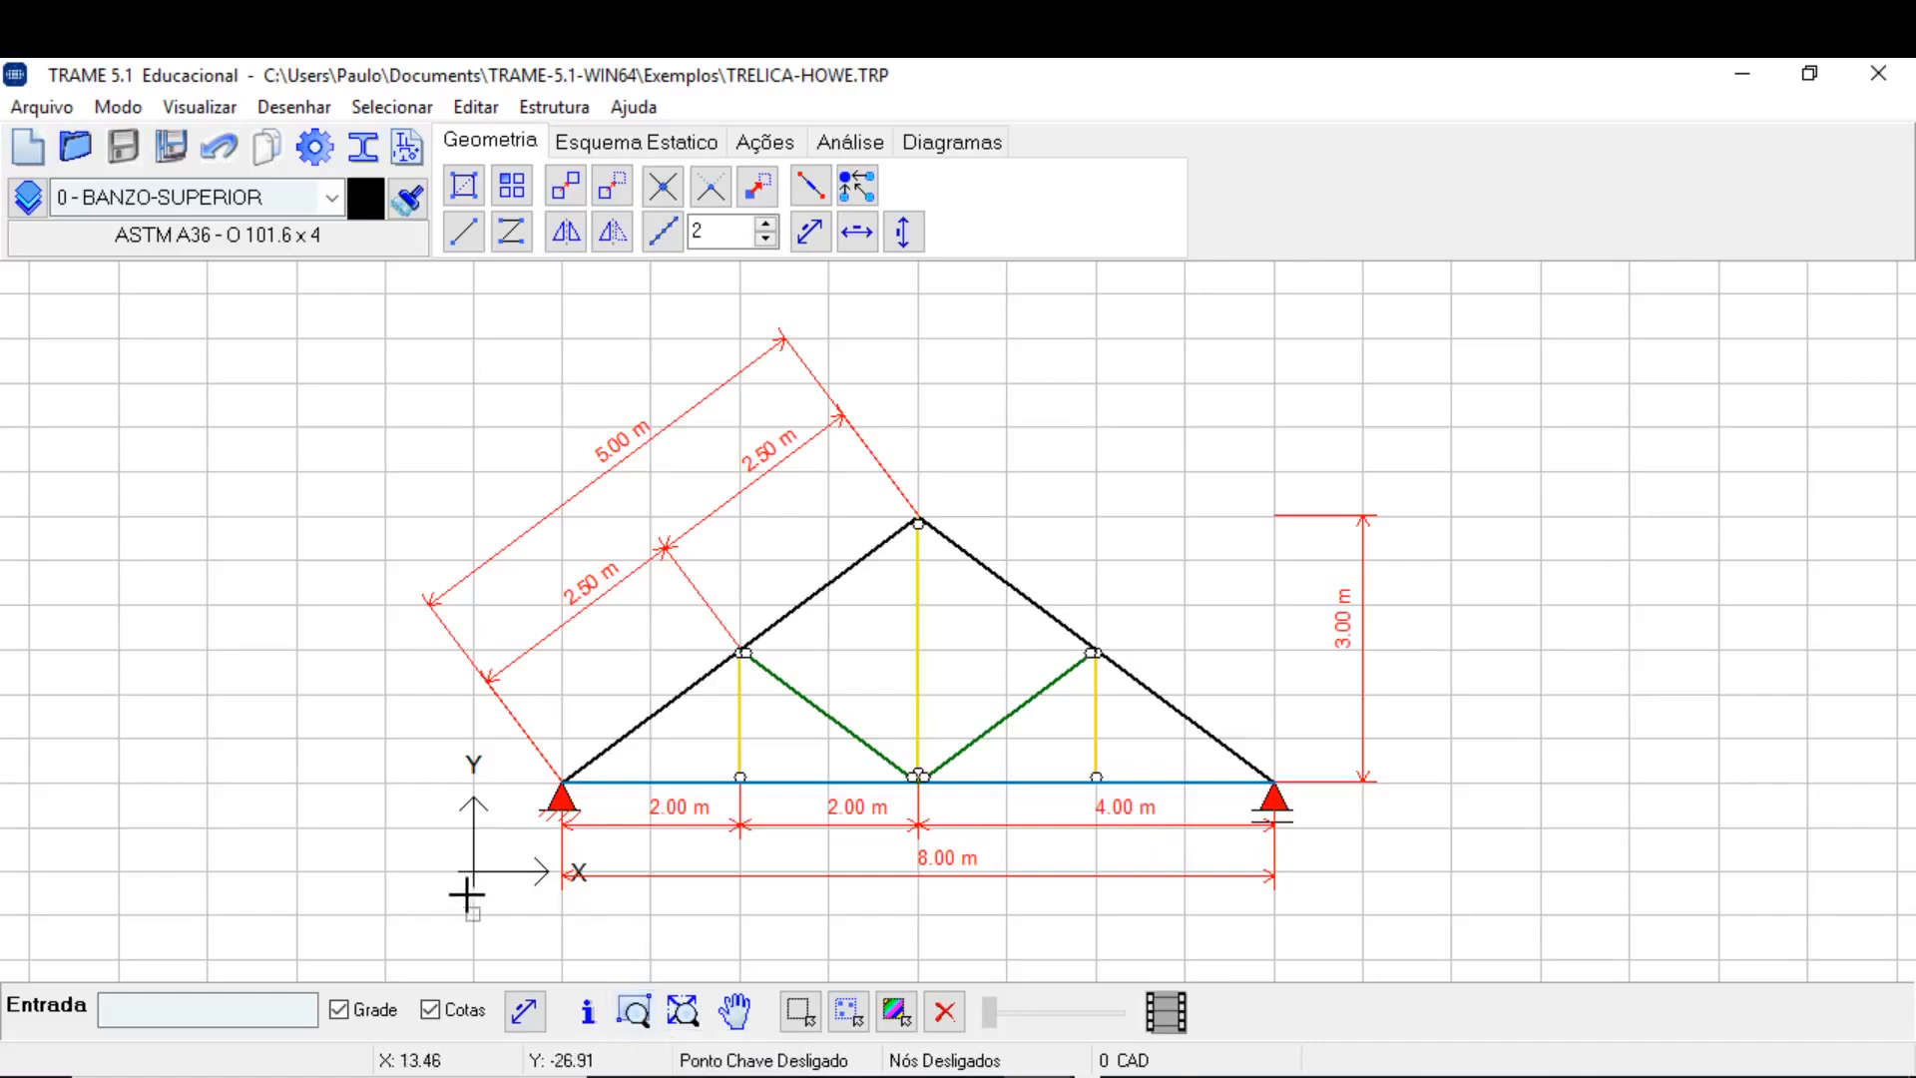
left_click_drag(474, 914, 915, 558)
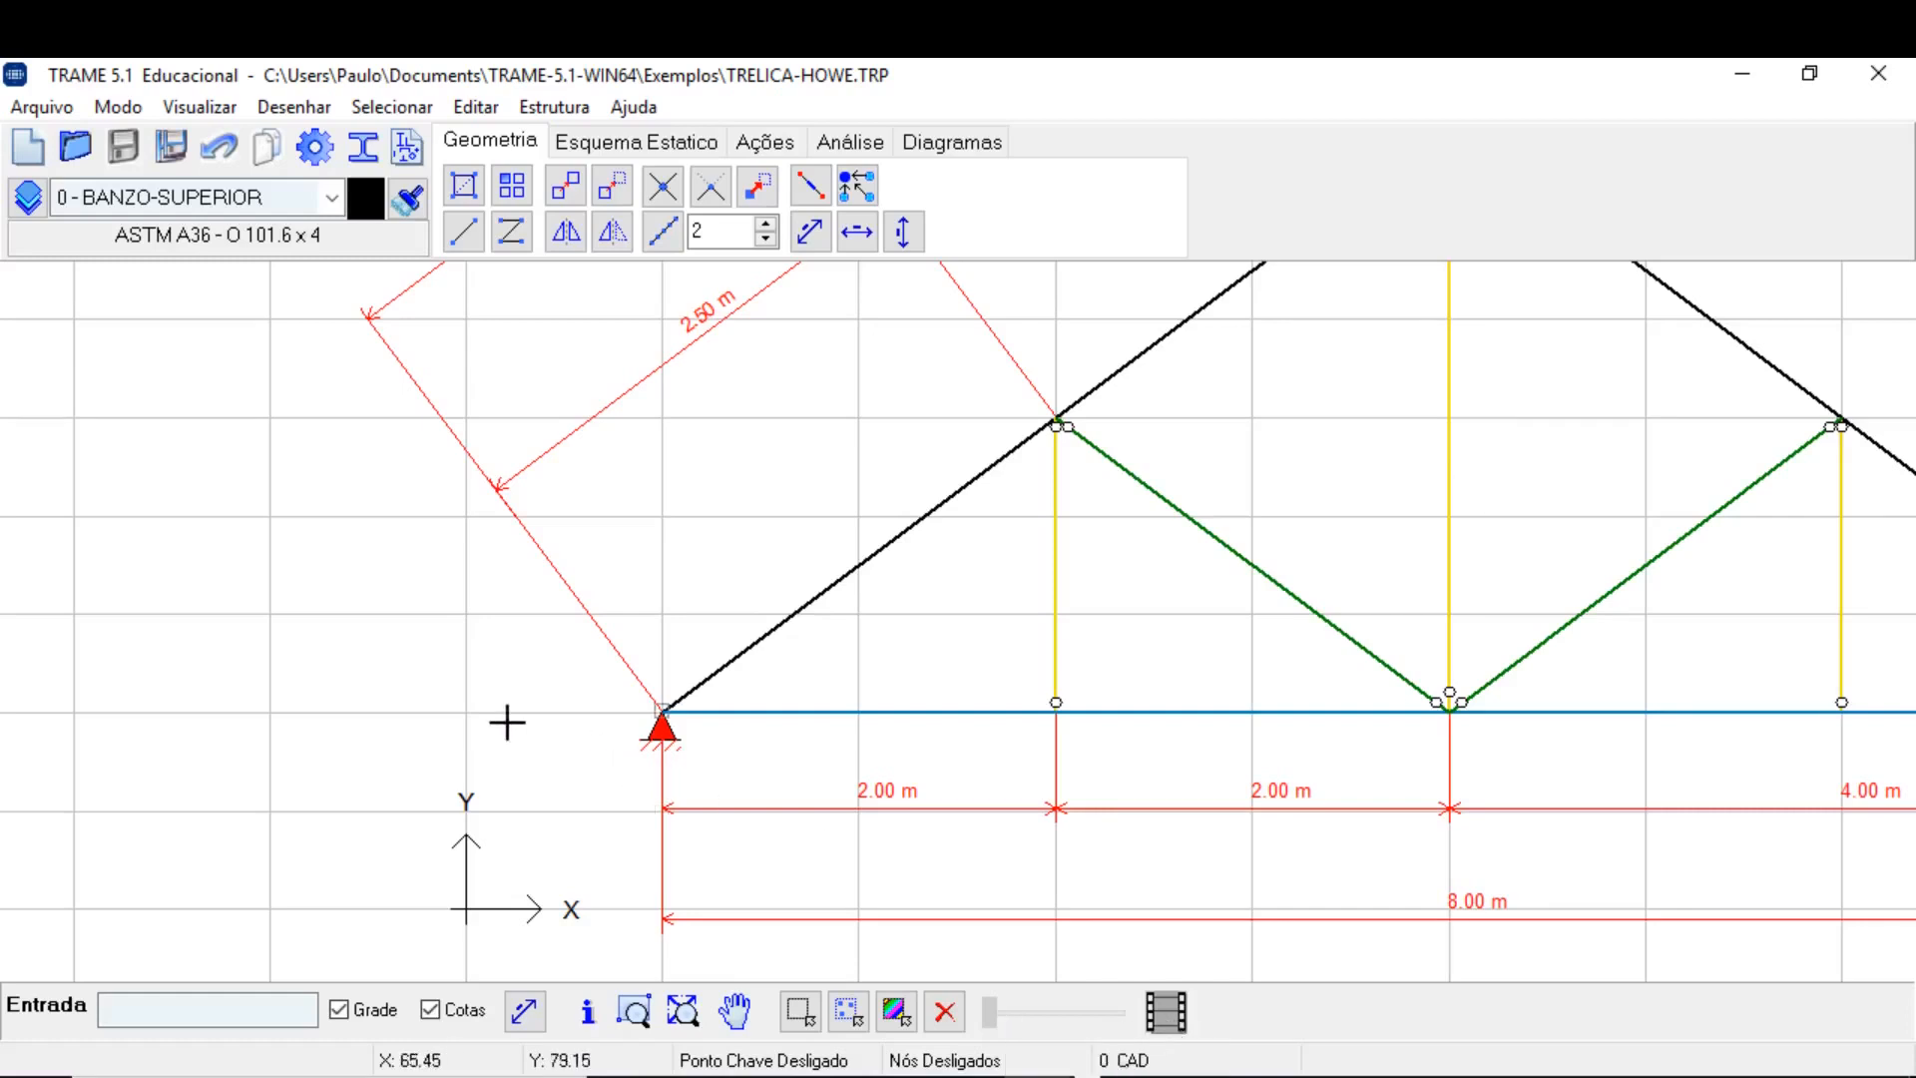
scroll(439, 727, "down", 3)
scroll(435, 731, "down", 4)
middle_click_drag(749, 654, 568, 752)
mouse_move(684, 691)
middle_mouse_down()
mouse_move(692, 715)
mouse_move(731, 612)
middle_mouse_up()
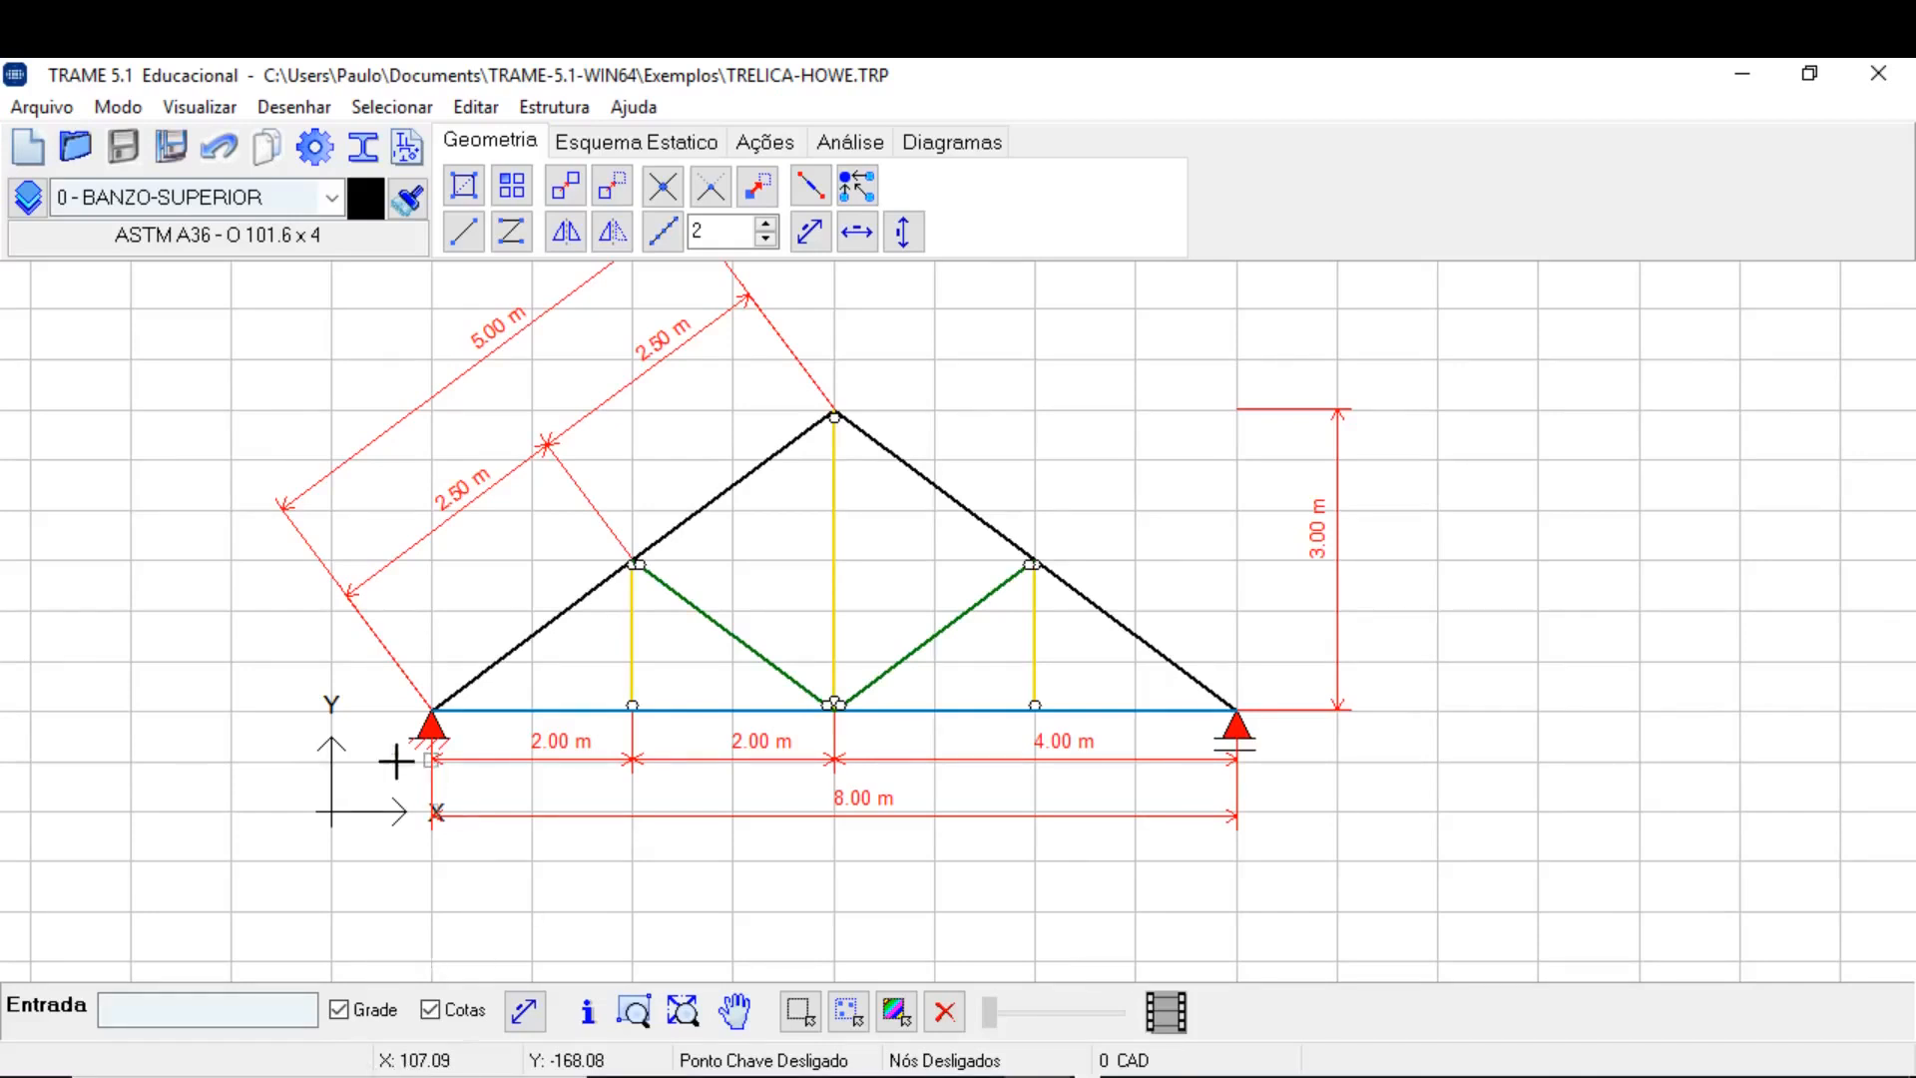
Hide the grid and turn on the Ponto Chave snap mode.
left_click(339, 1009)
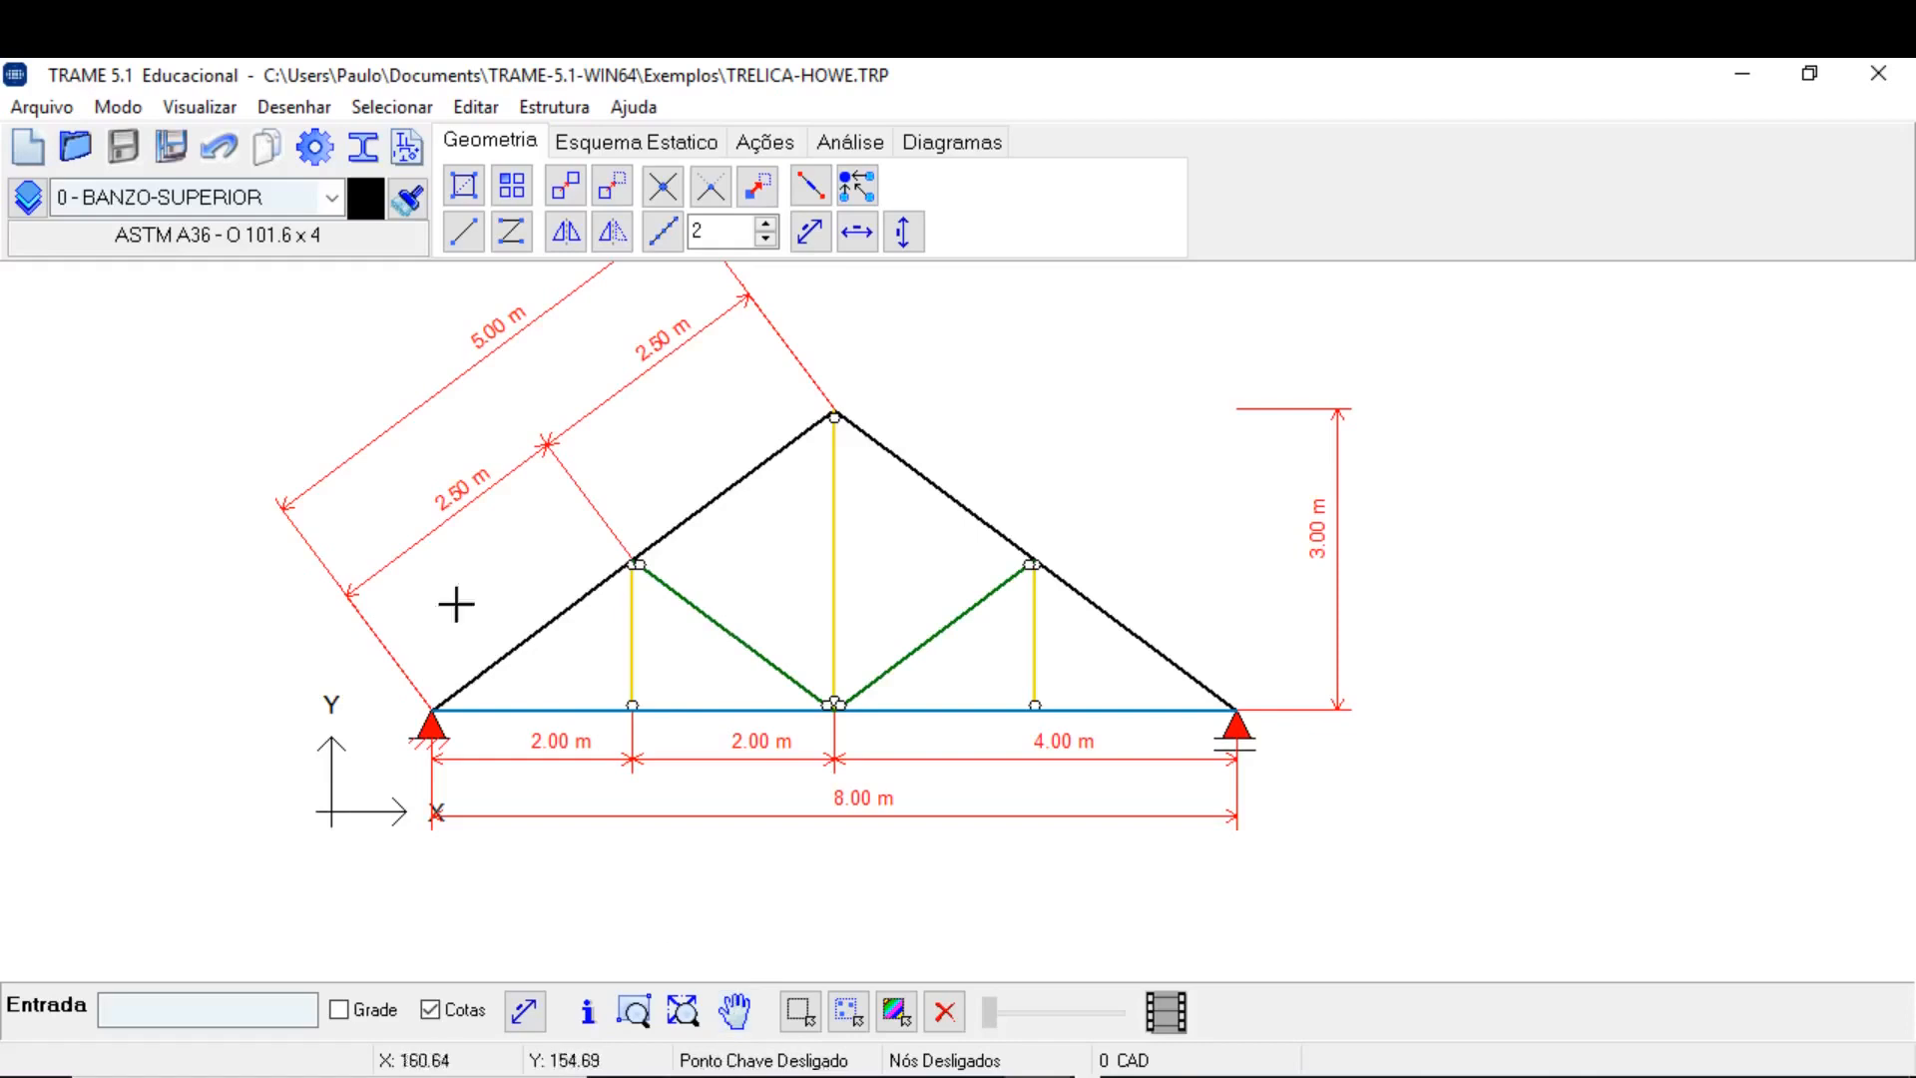
left_click(118, 104)
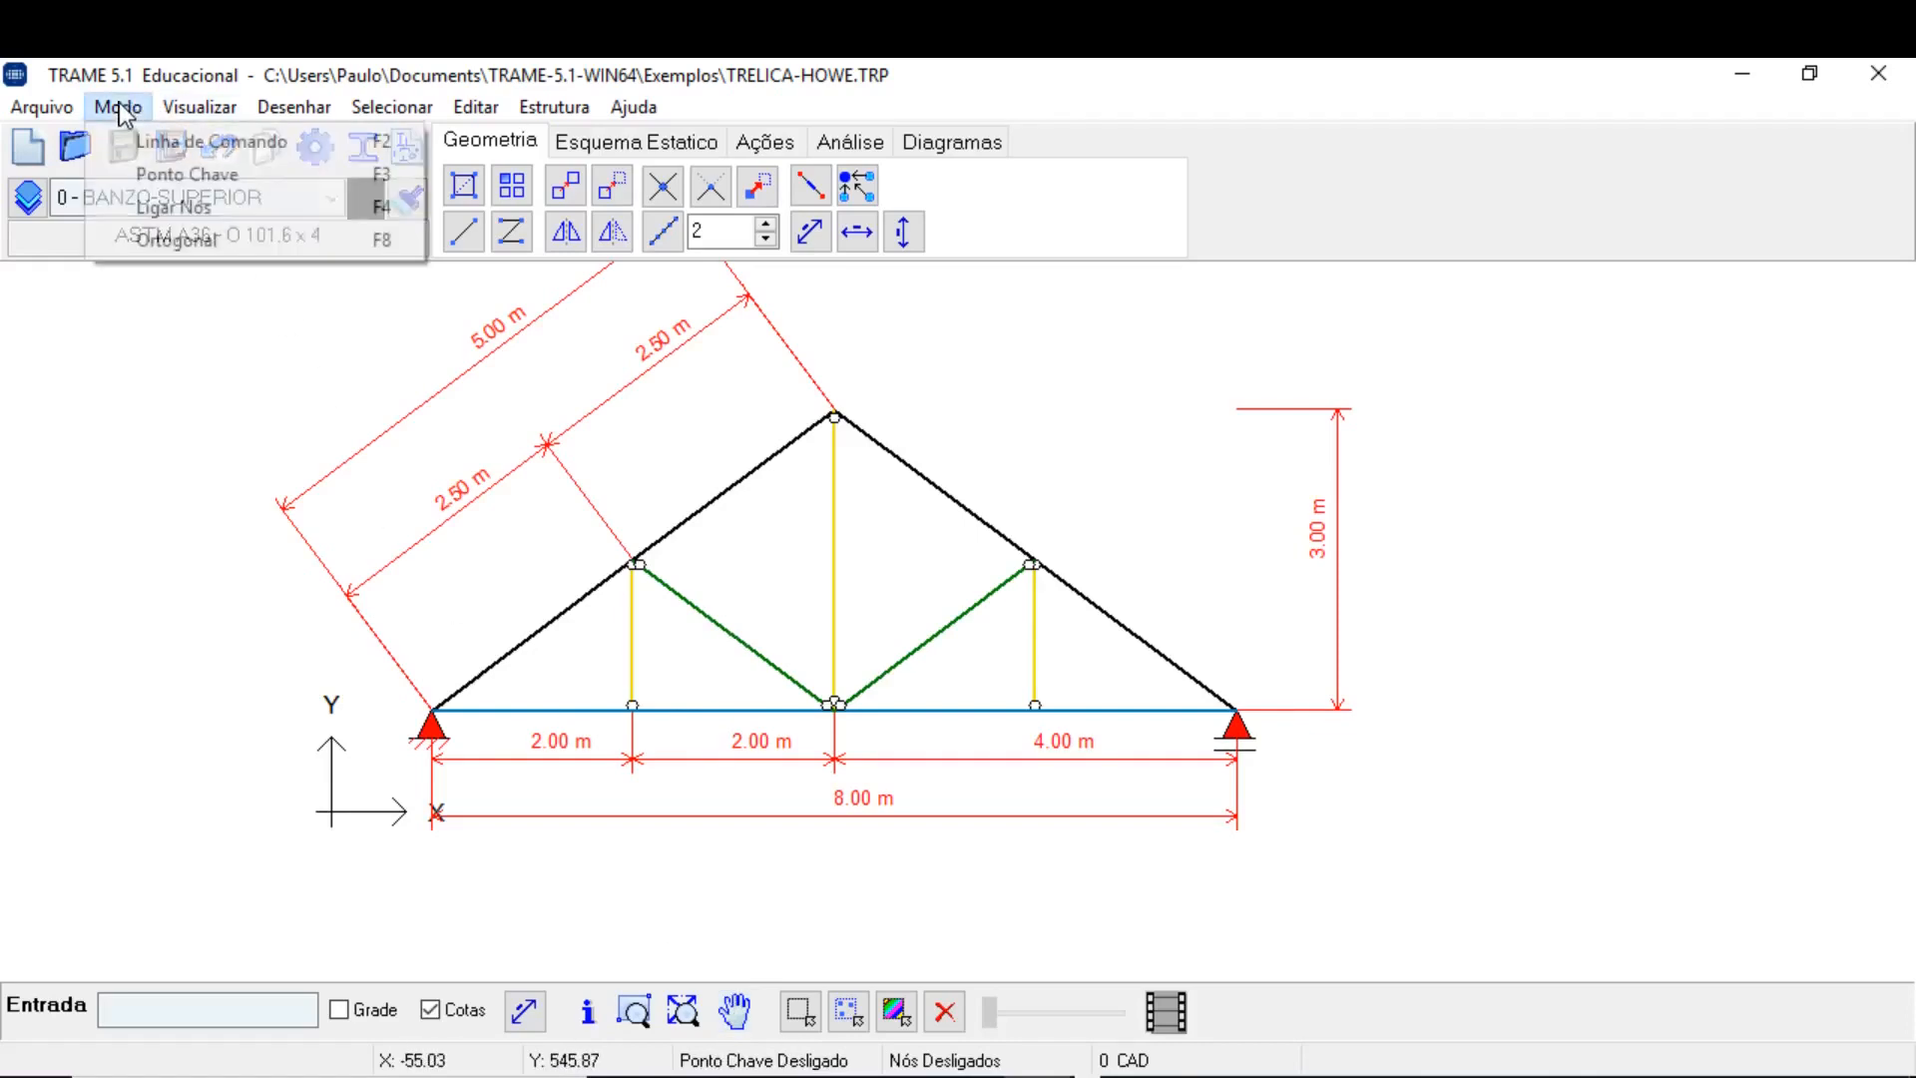
left_click(159, 173)
Preview the key-point snaps along the top chord with the line command, and end the command without drawing.
left_click(463, 232)
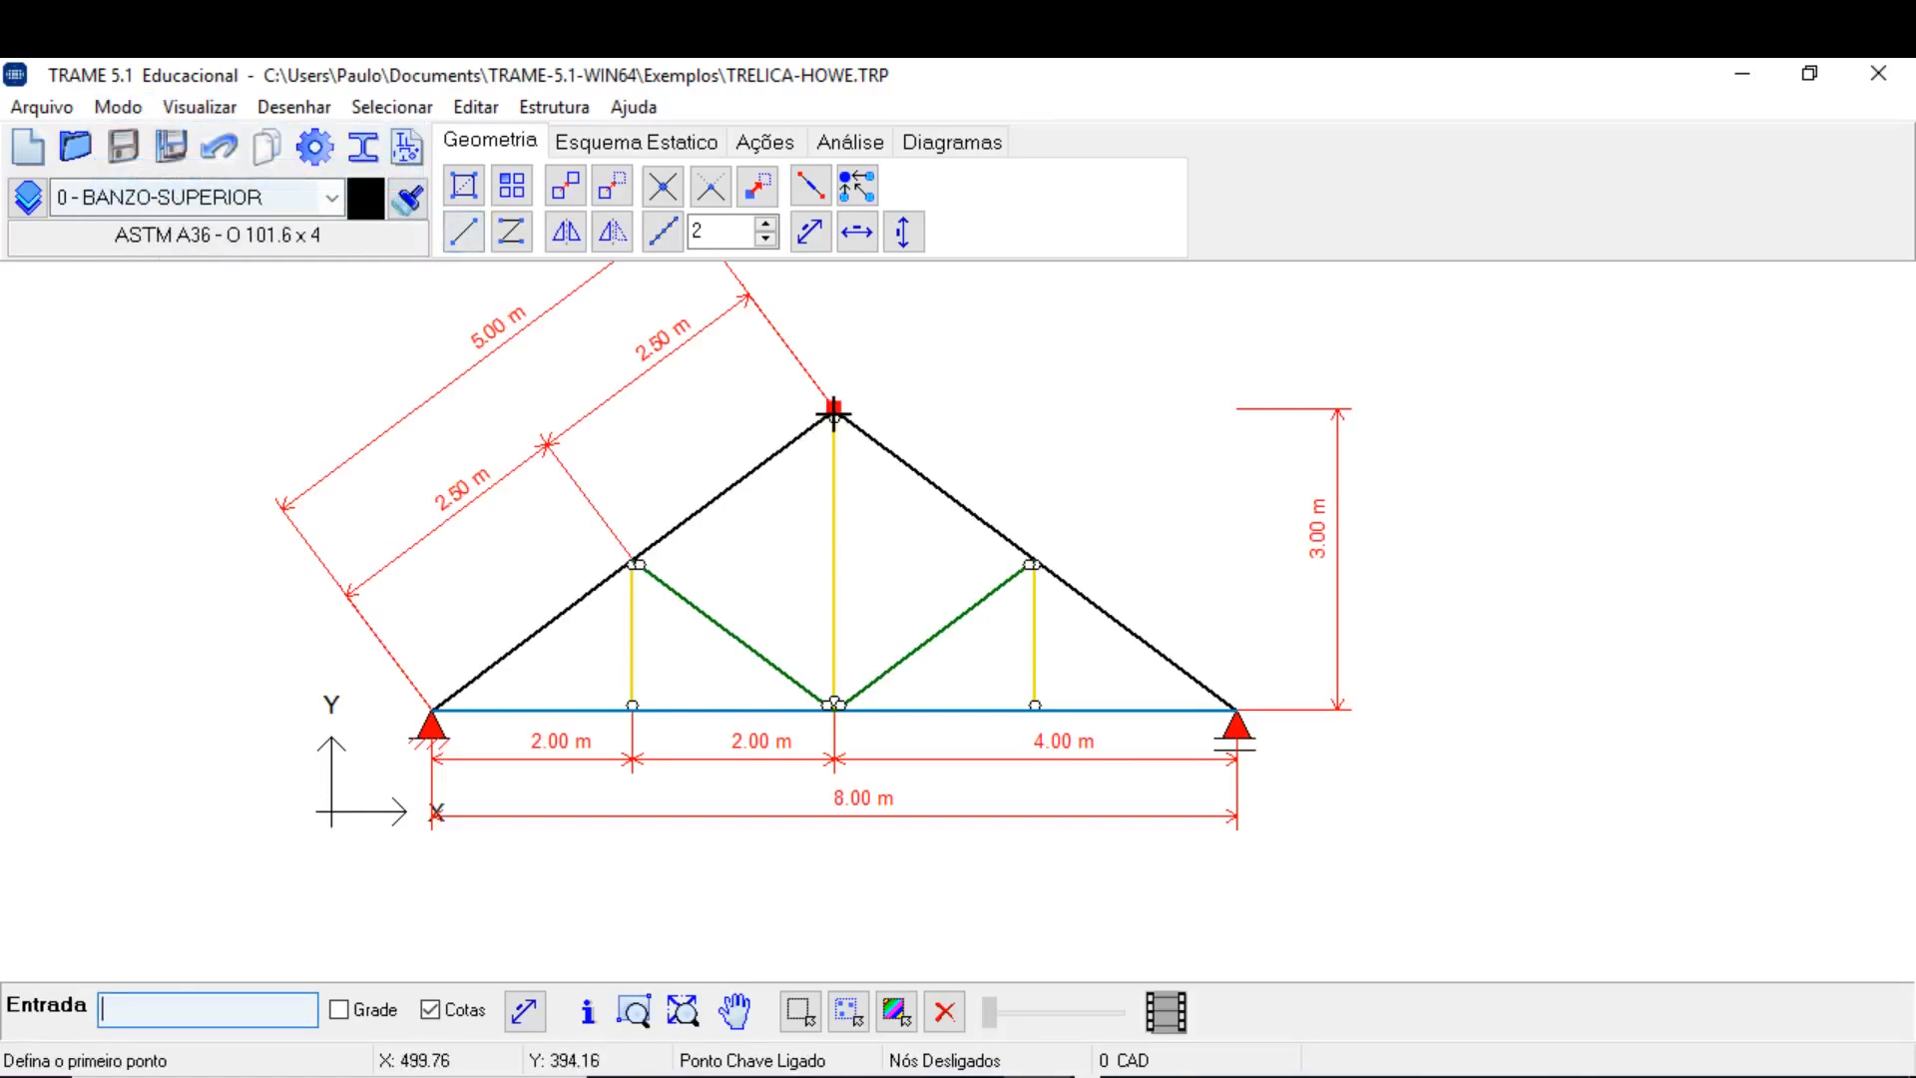
right_click(931, 488)
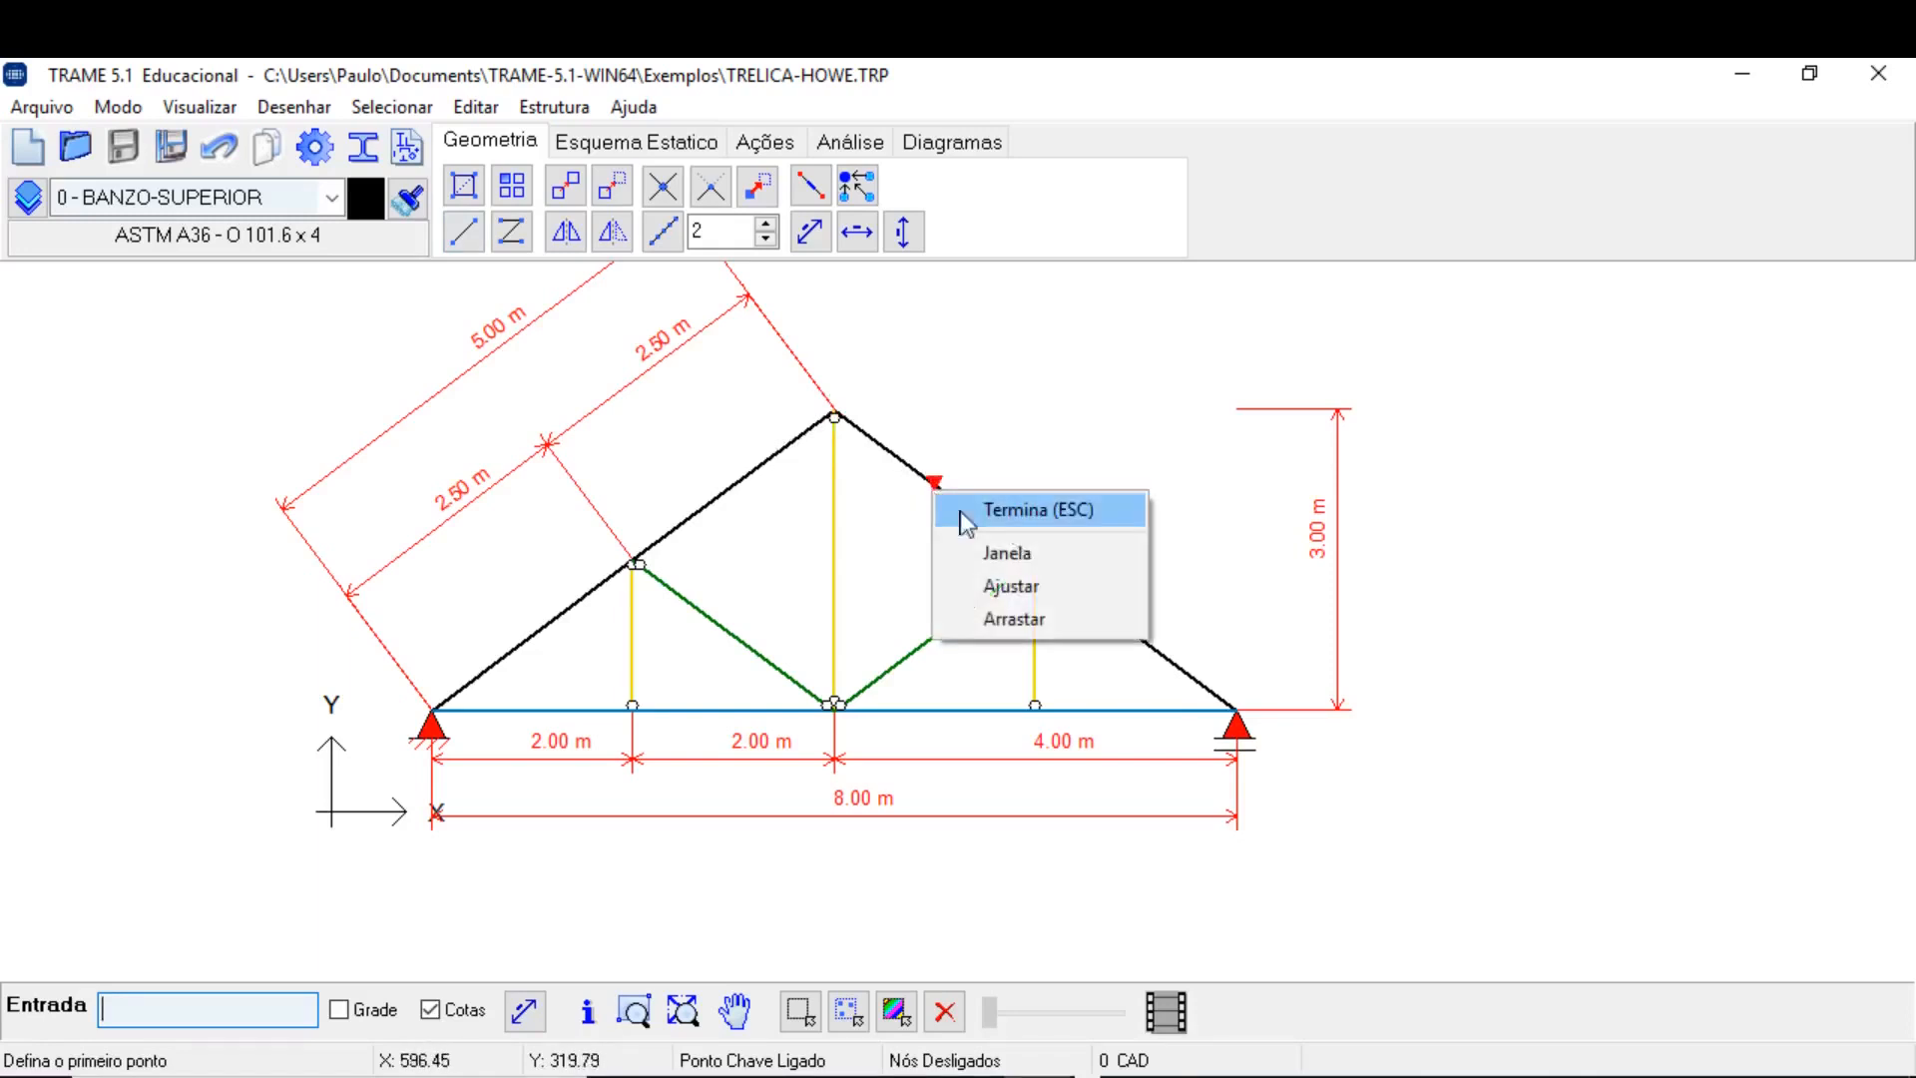
left_click(1066, 517)
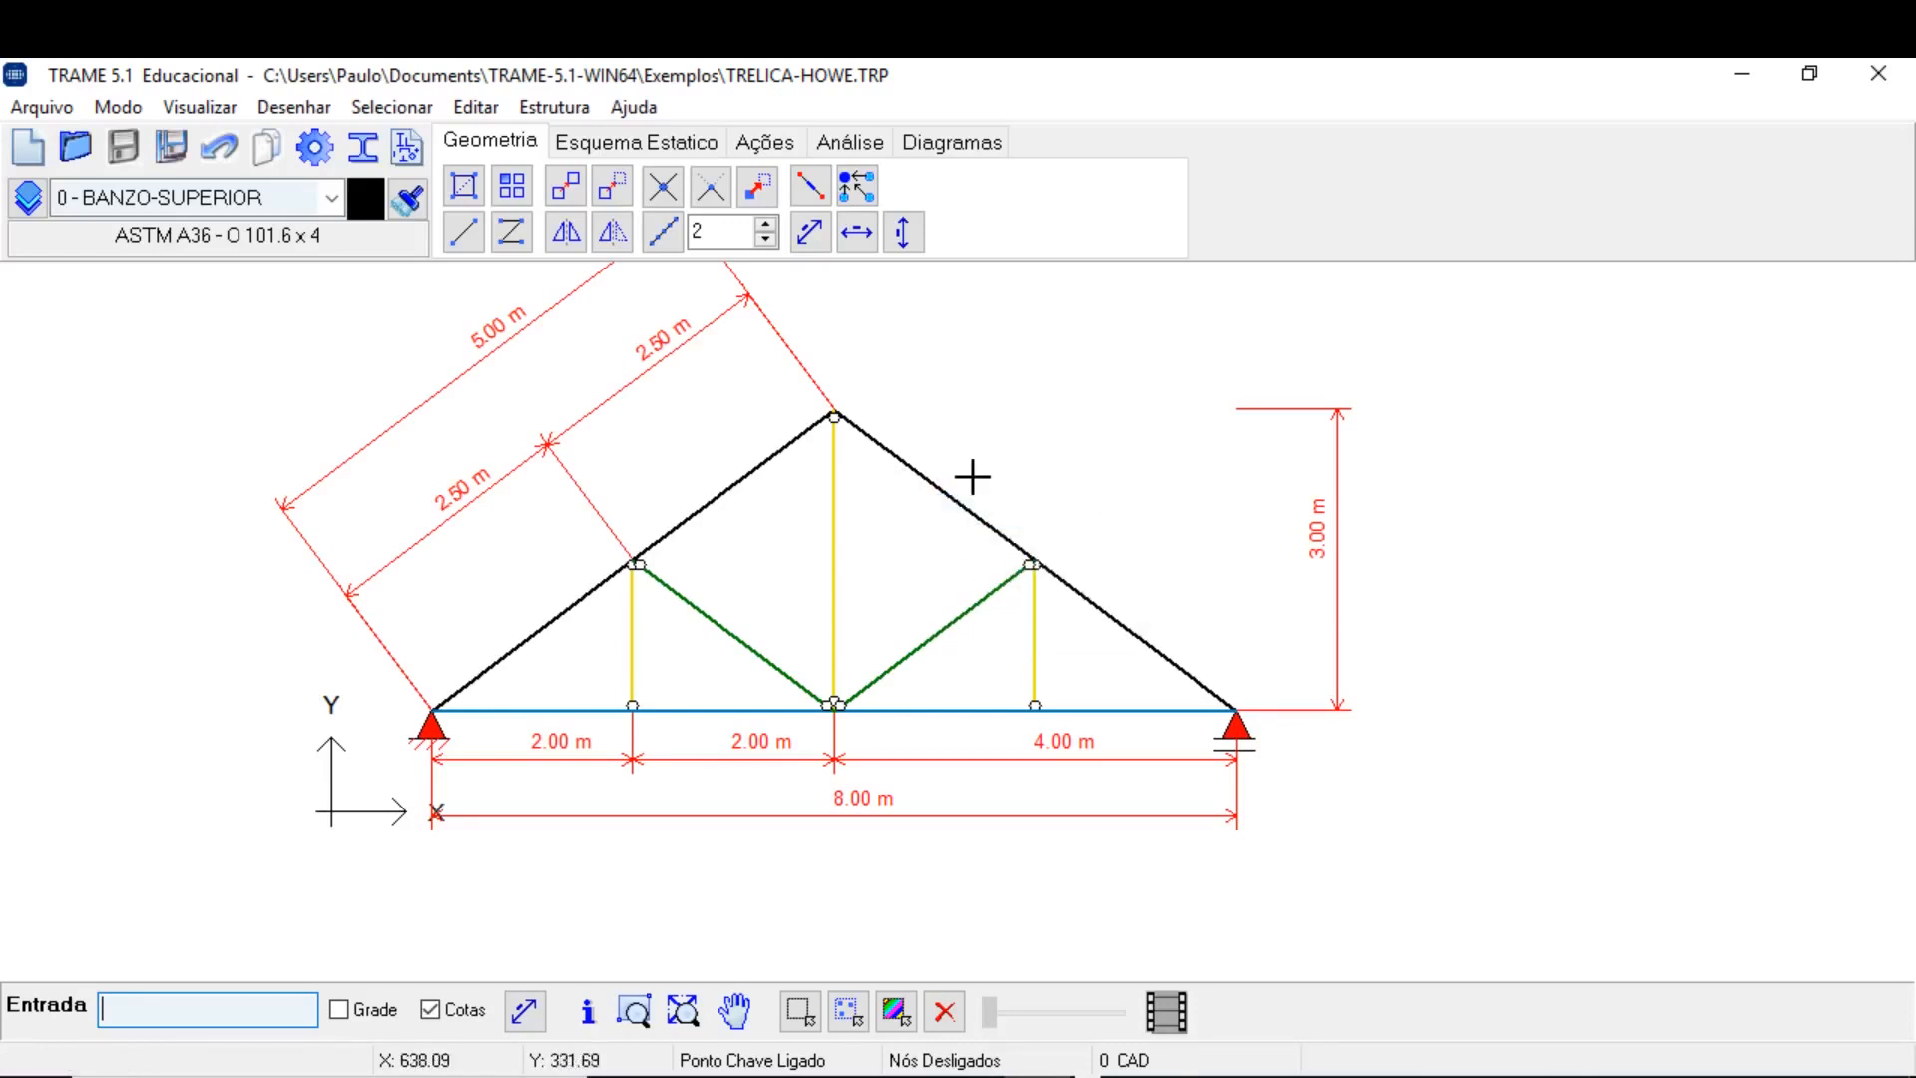
right_click(1002, 442)
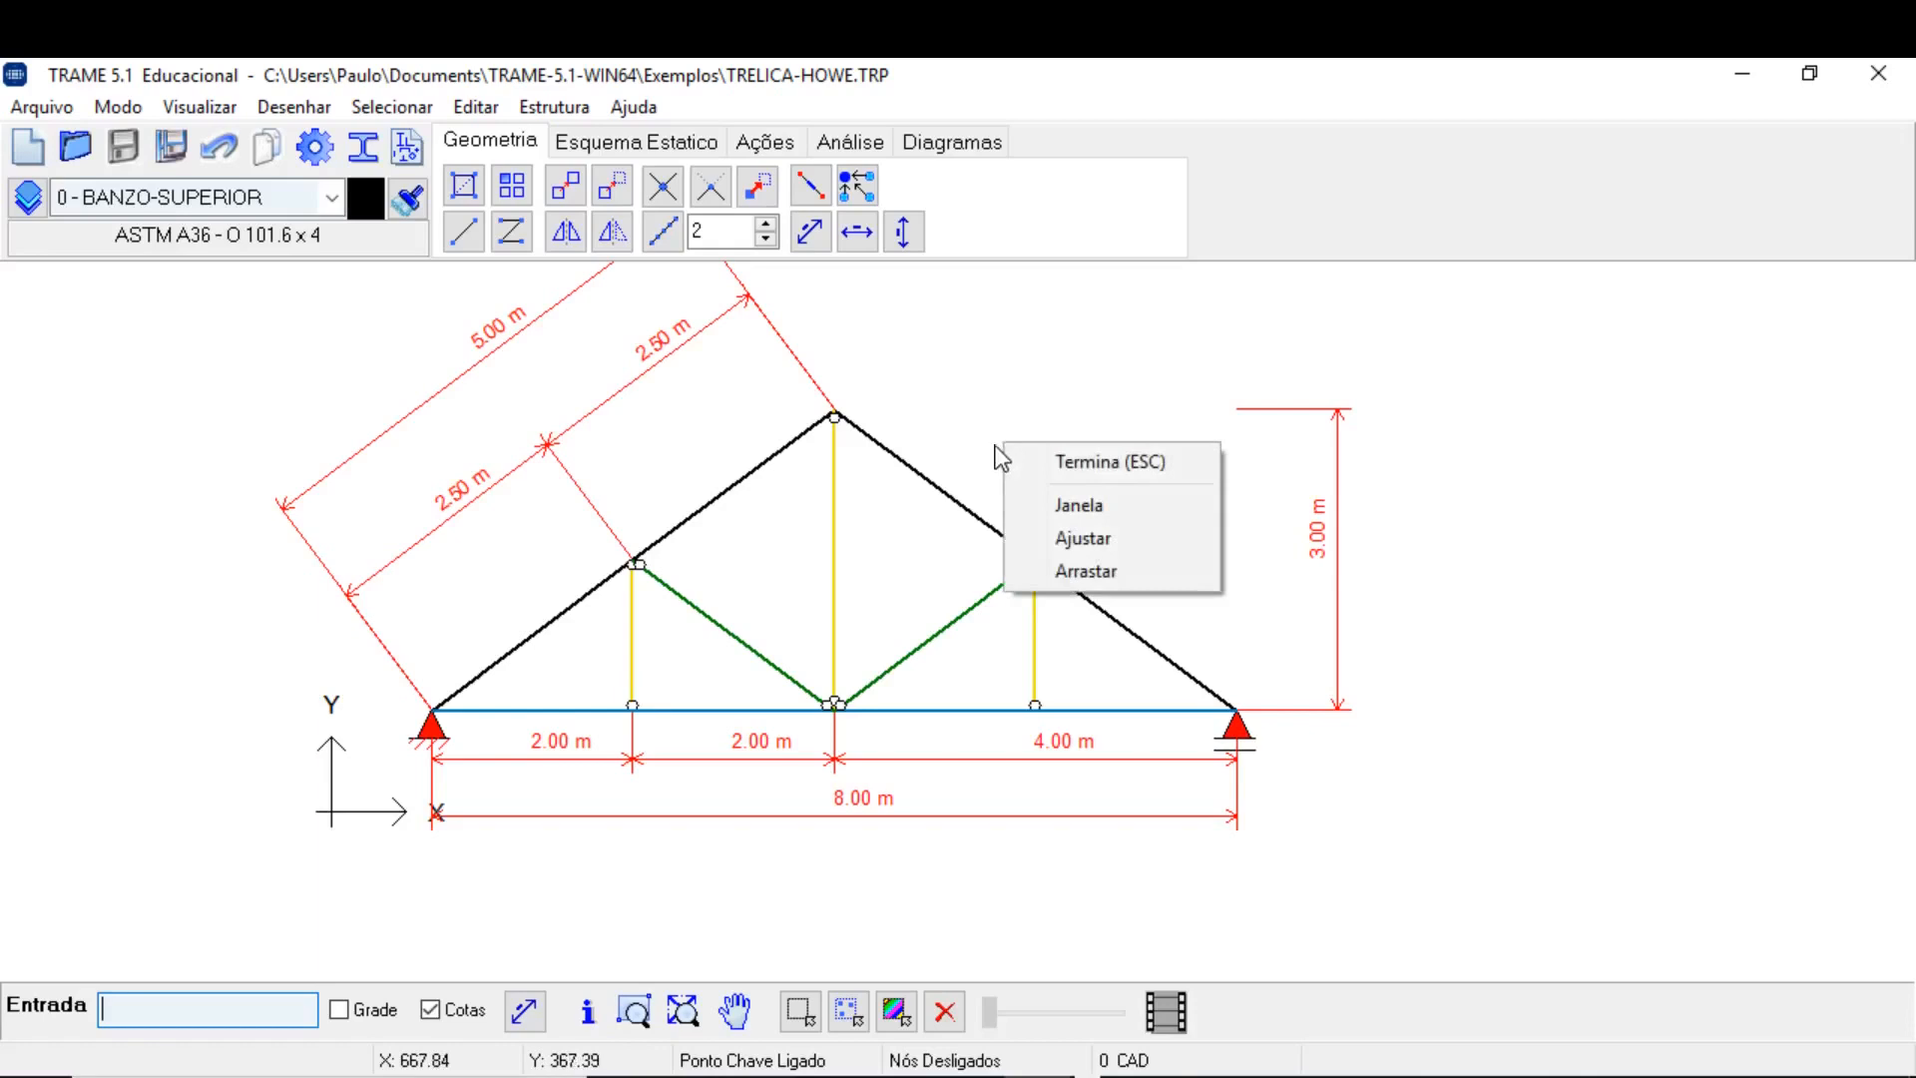
left_click(1118, 475)
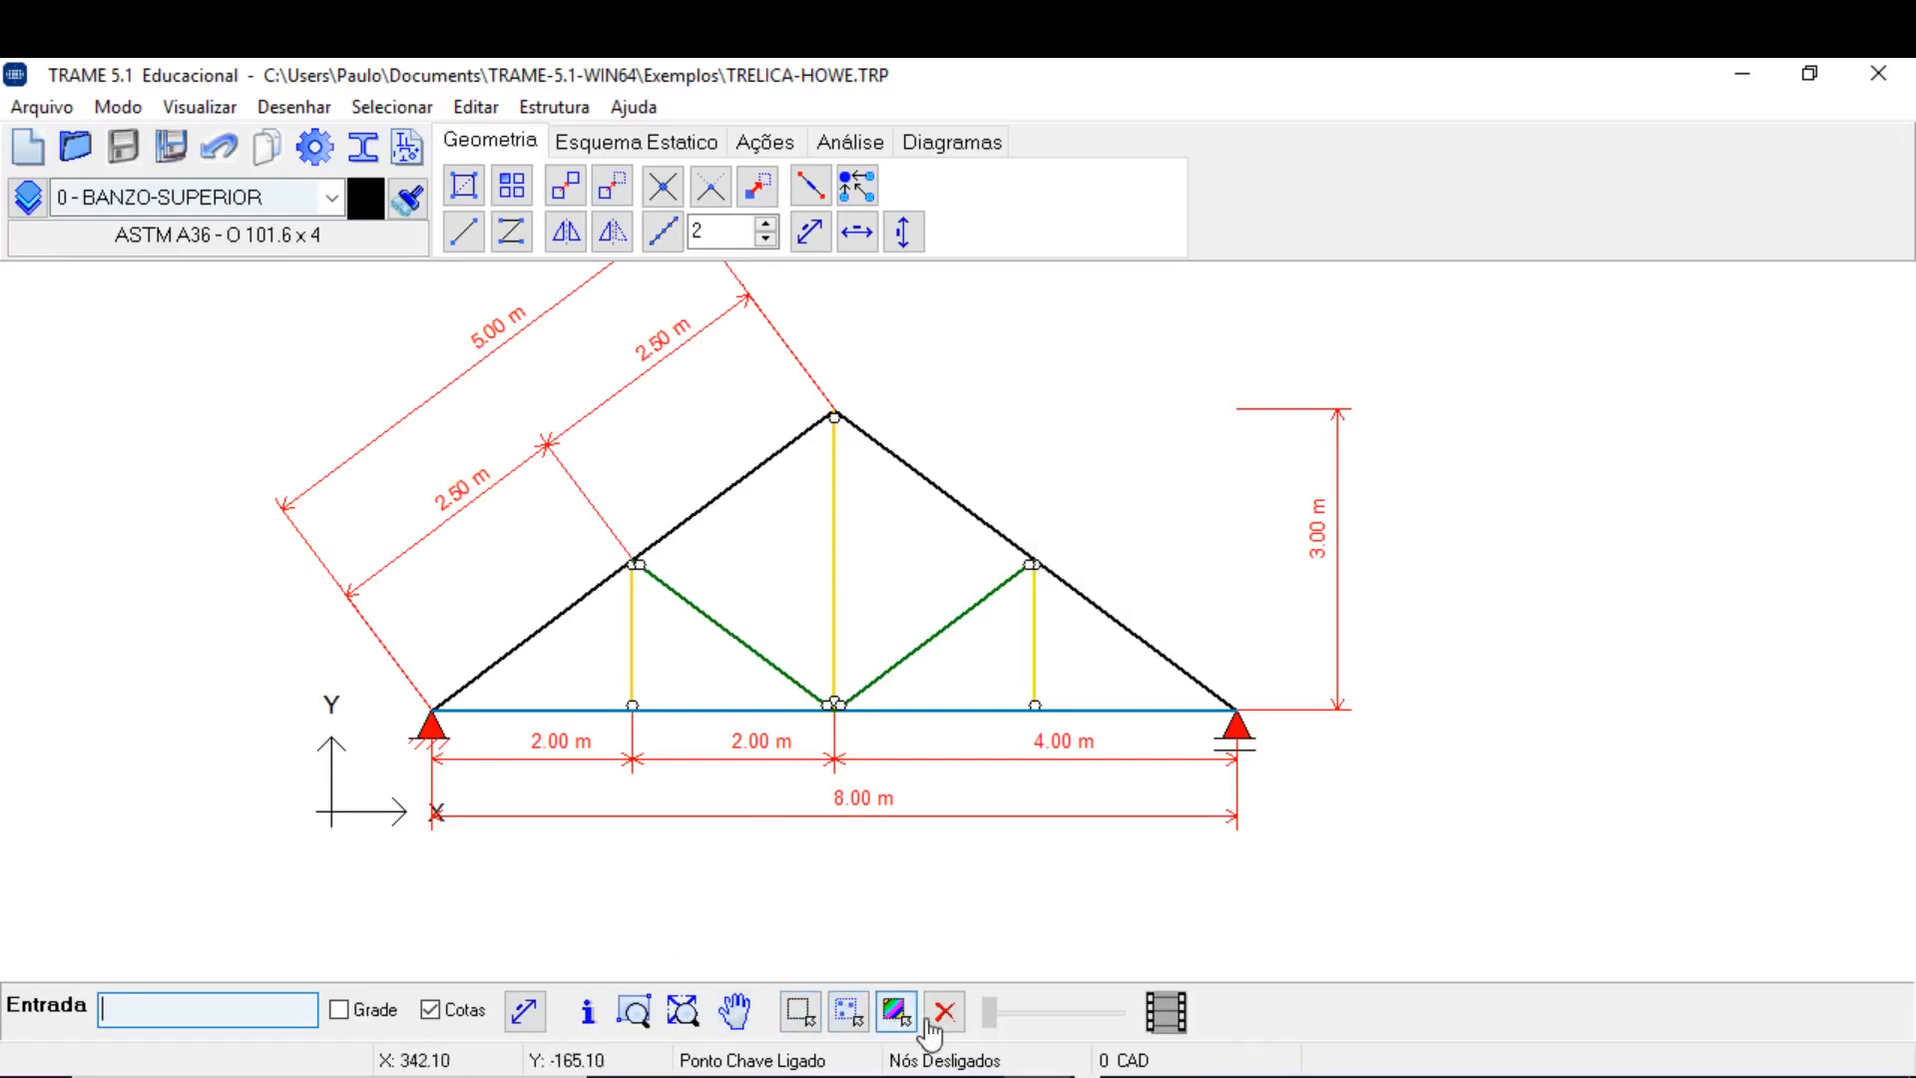
middle_click_drag(486, 358, 449, 436)
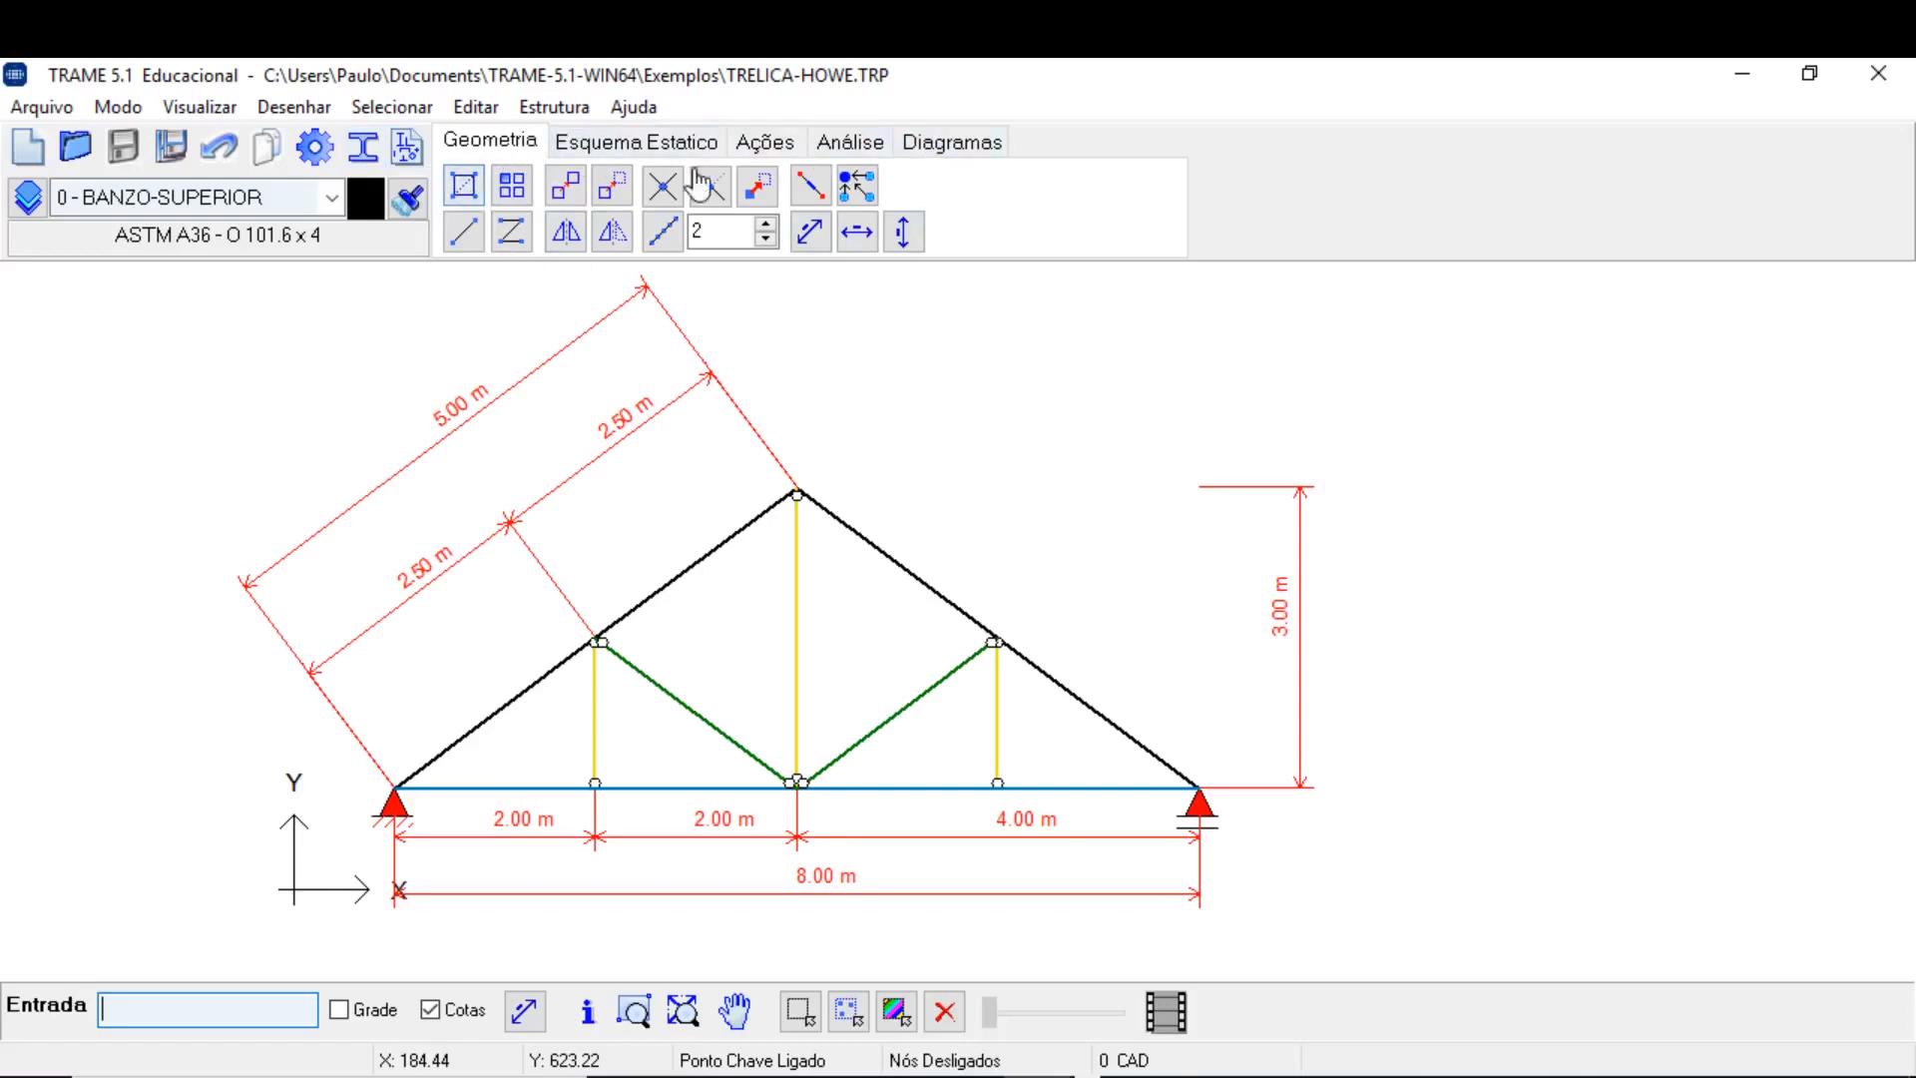
Show the node numbers, open the elastic support (Molas) settings for node 2, review the spring stiffness fields and close them without changes.
left_click(621, 152)
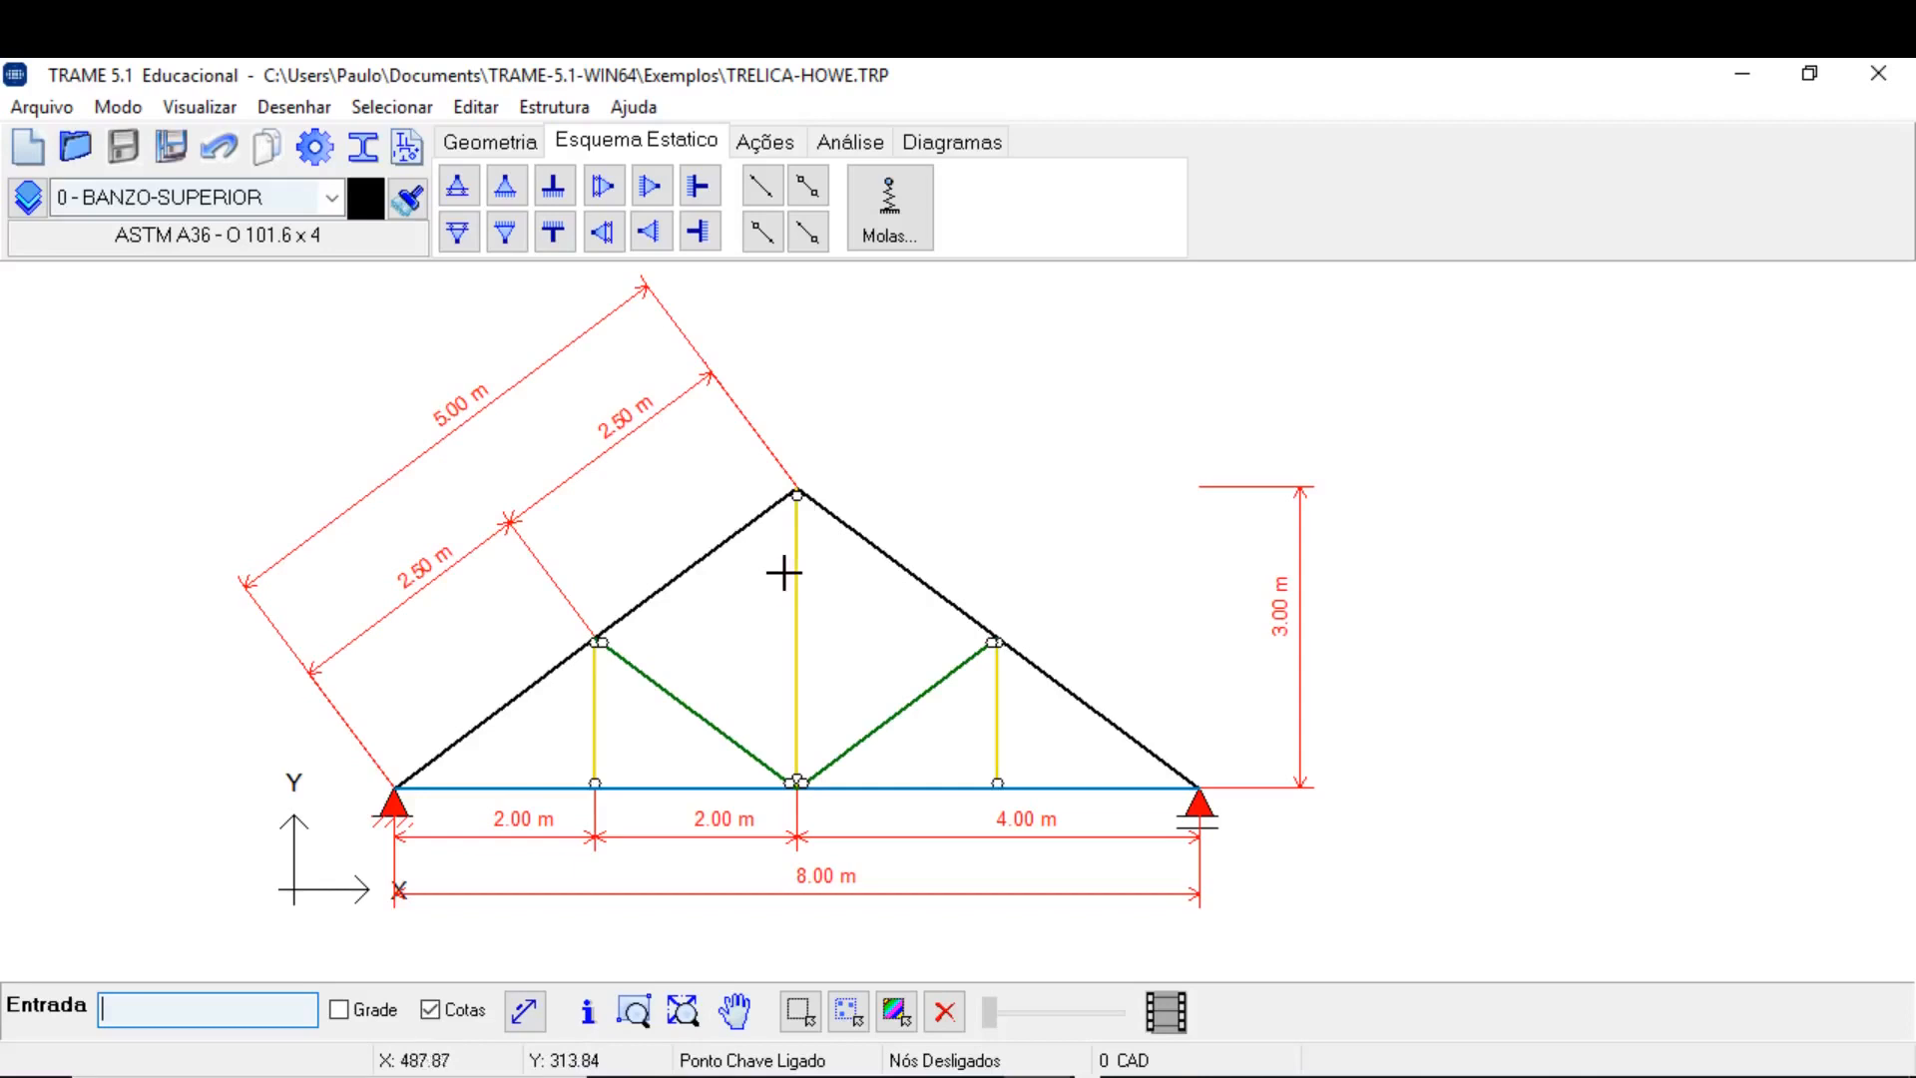
key("F2")
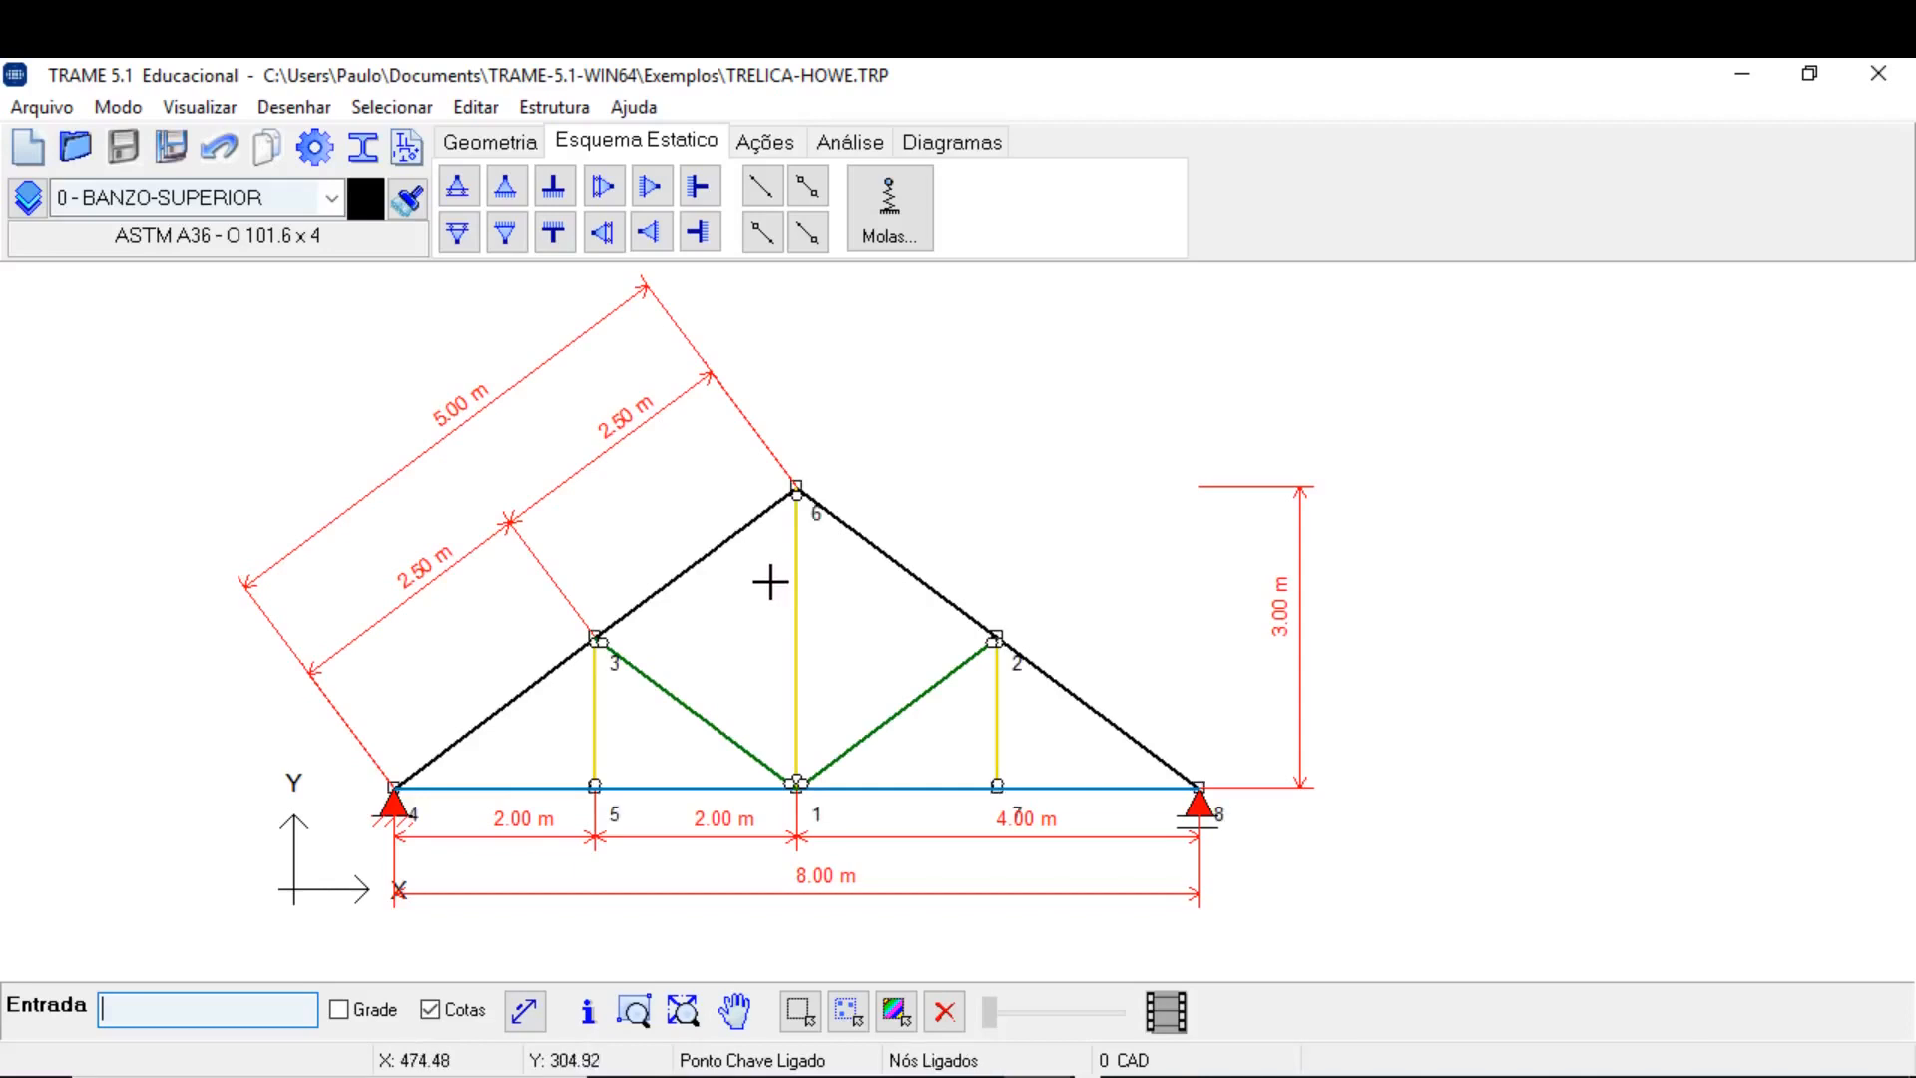
left_click(996, 637)
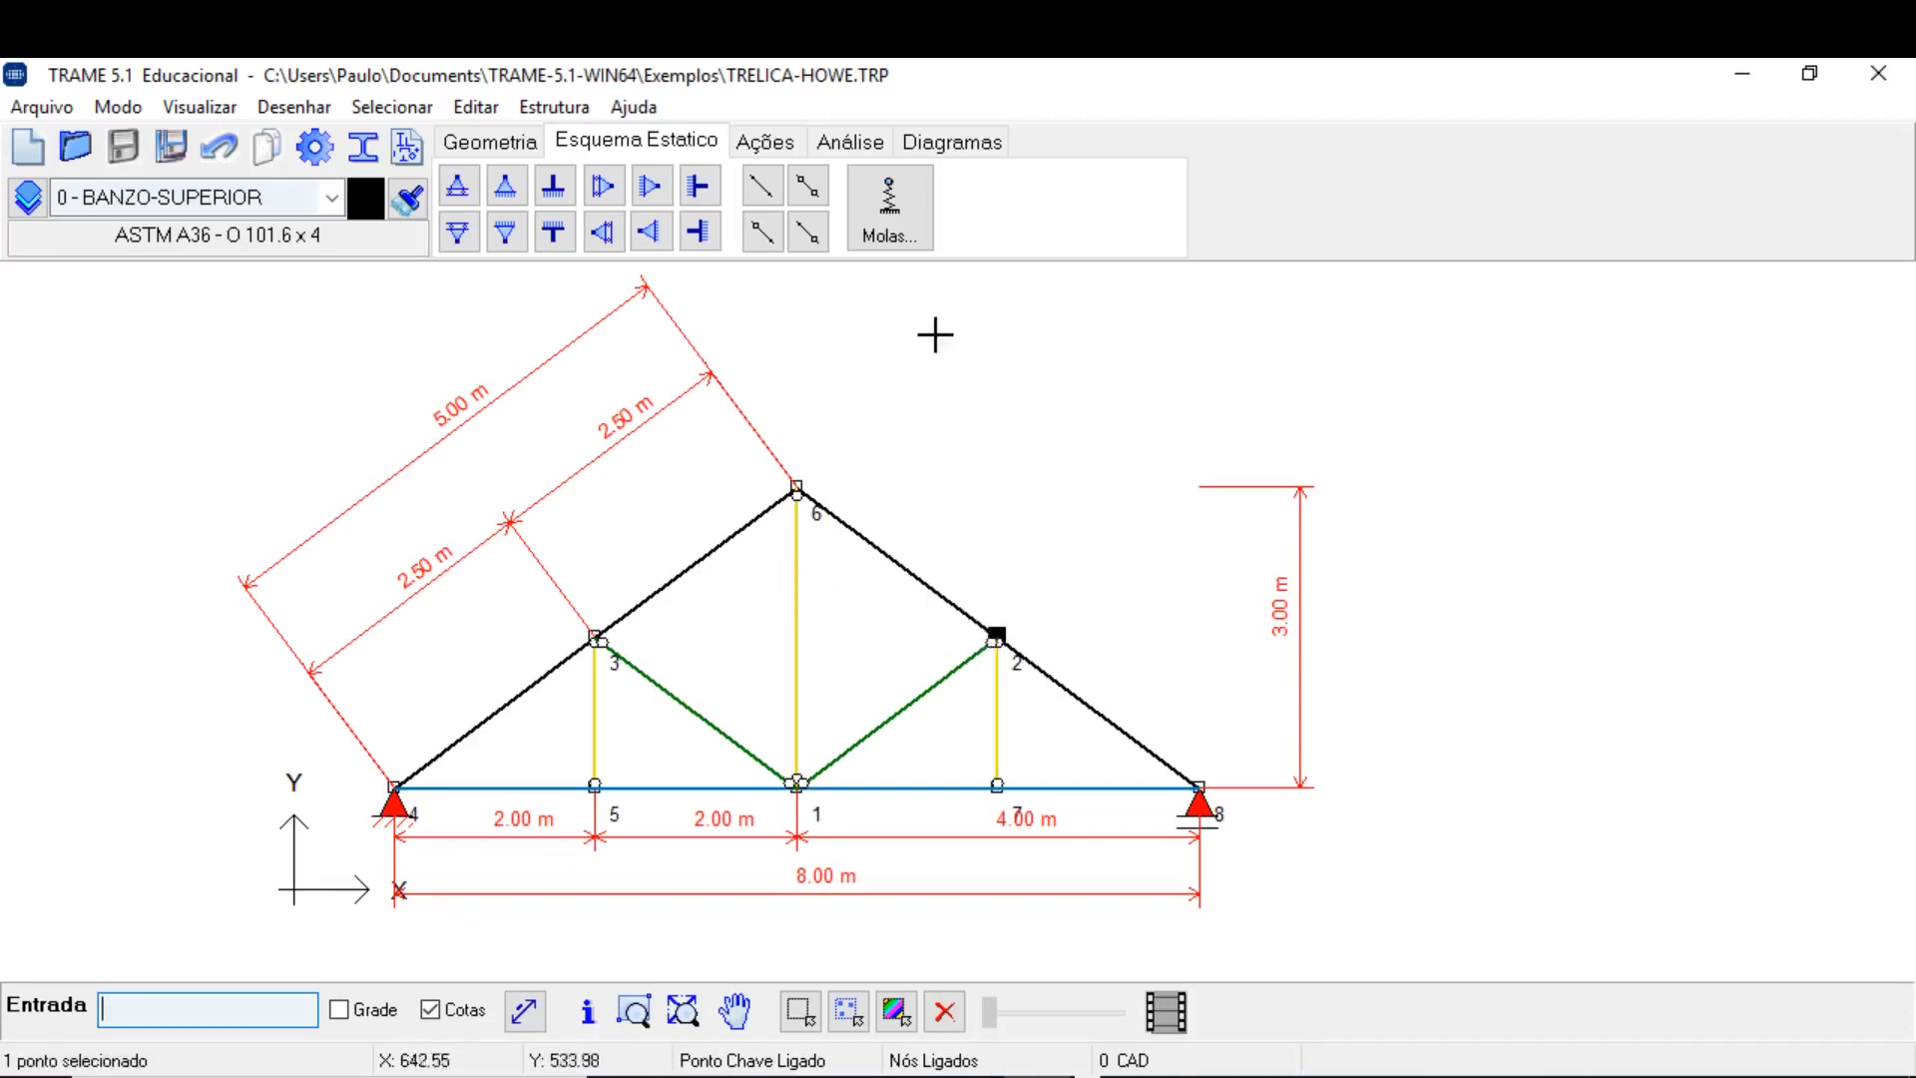
left_click(898, 222)
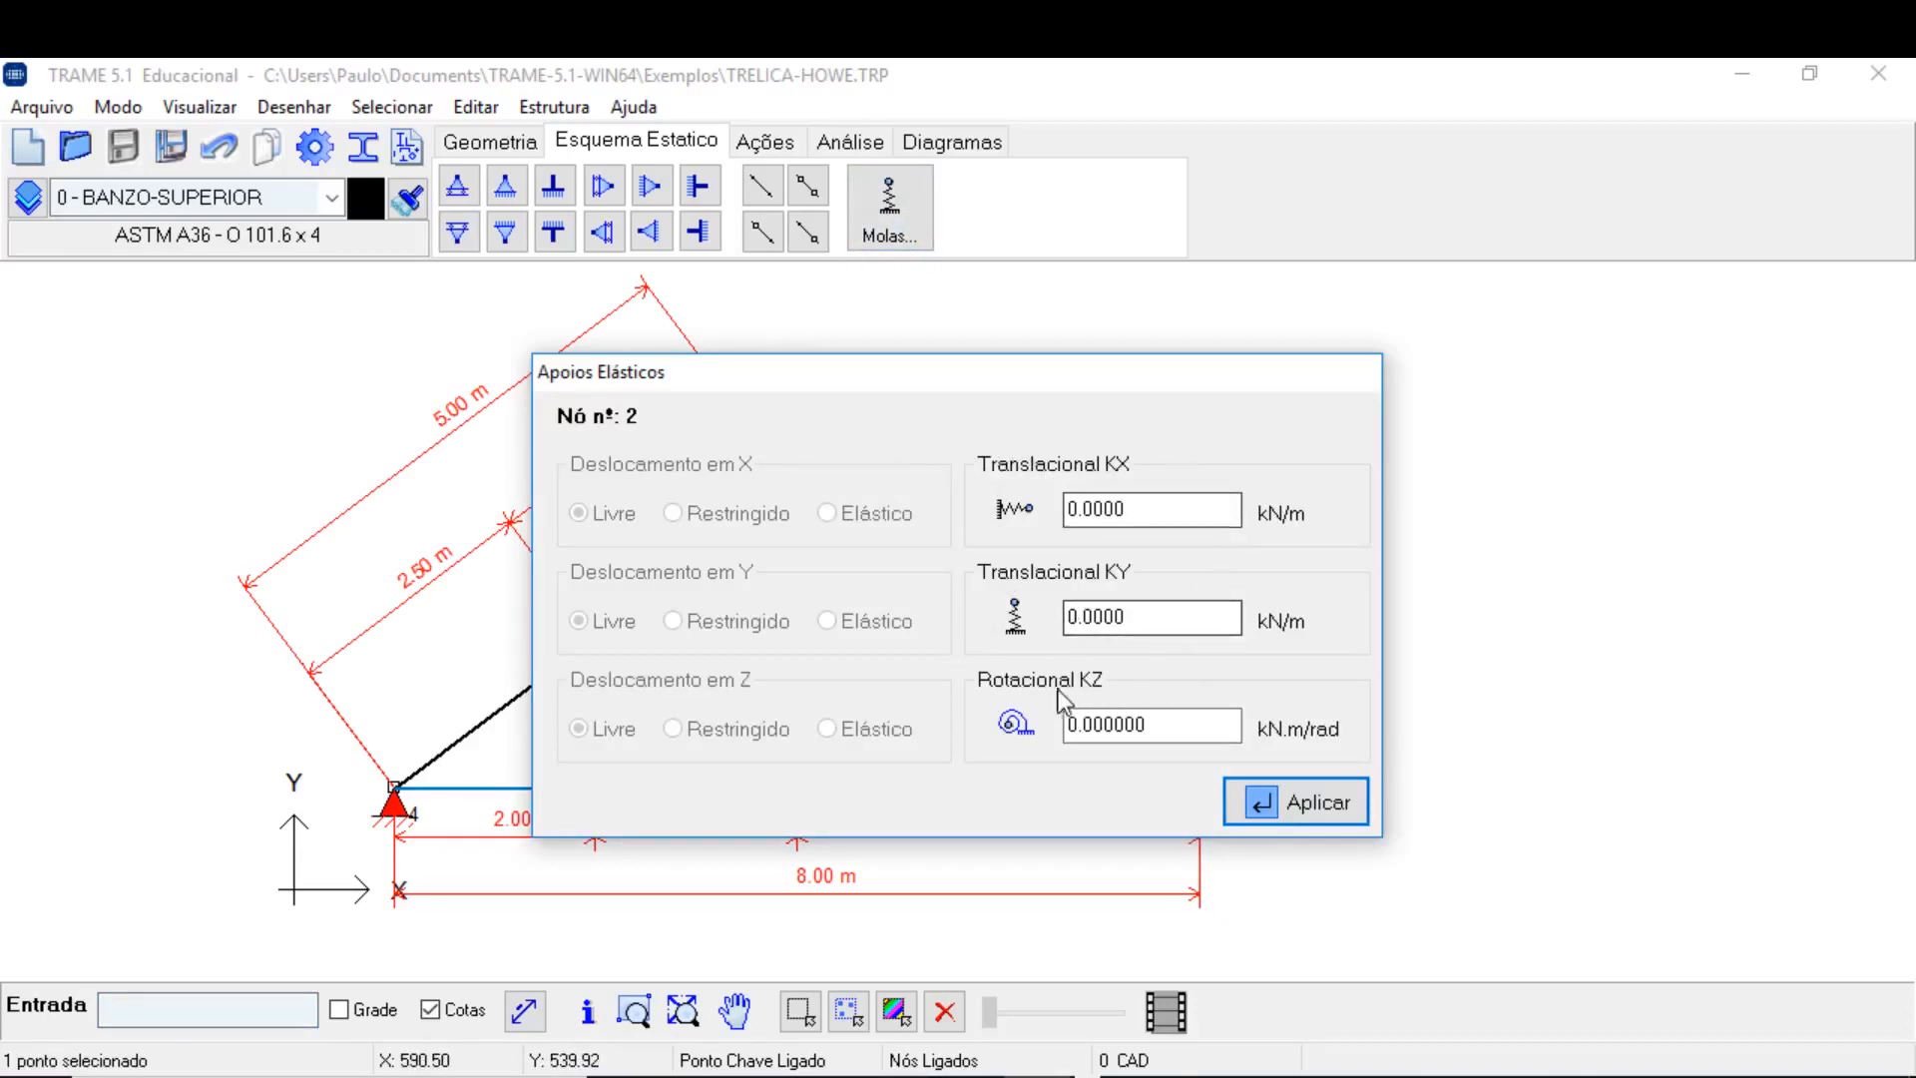
left_click(1303, 808)
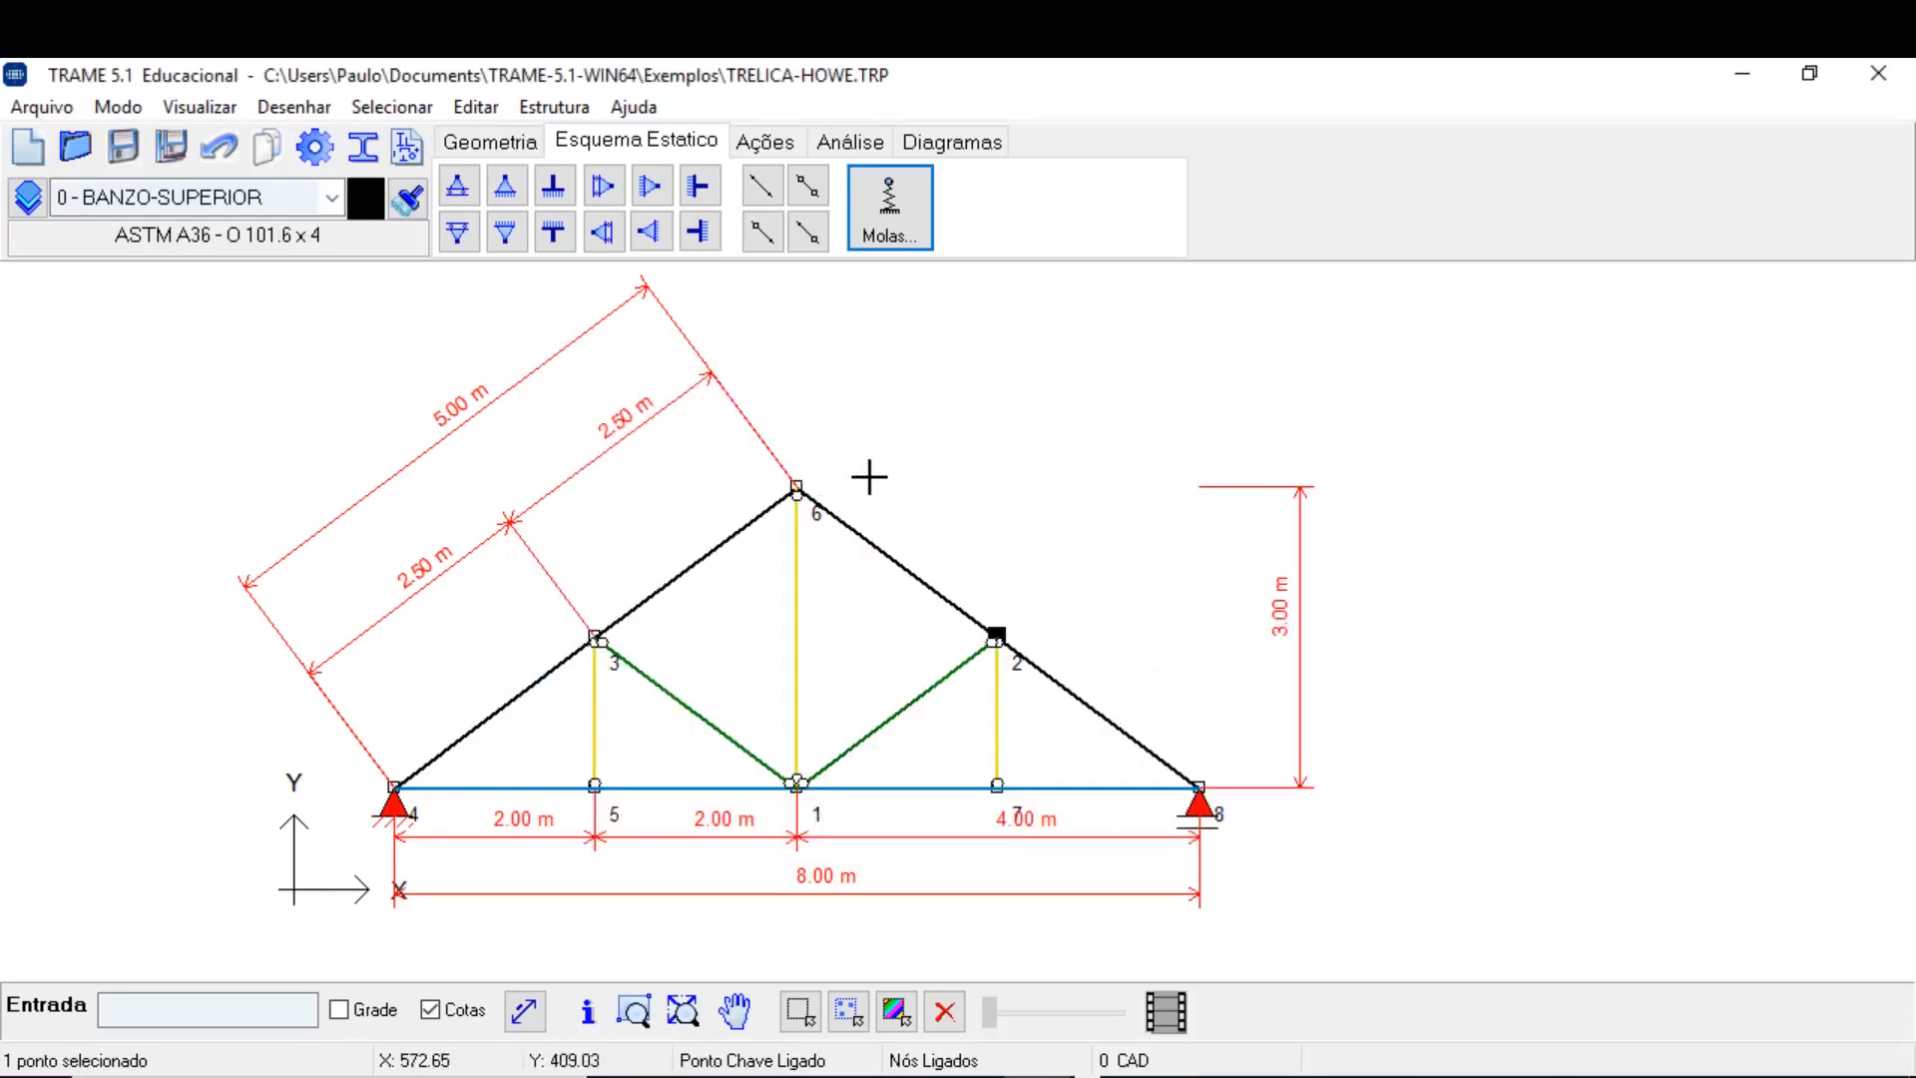
Review the load case list of the truss and make case 2, G, the active action.
left_click(787, 142)
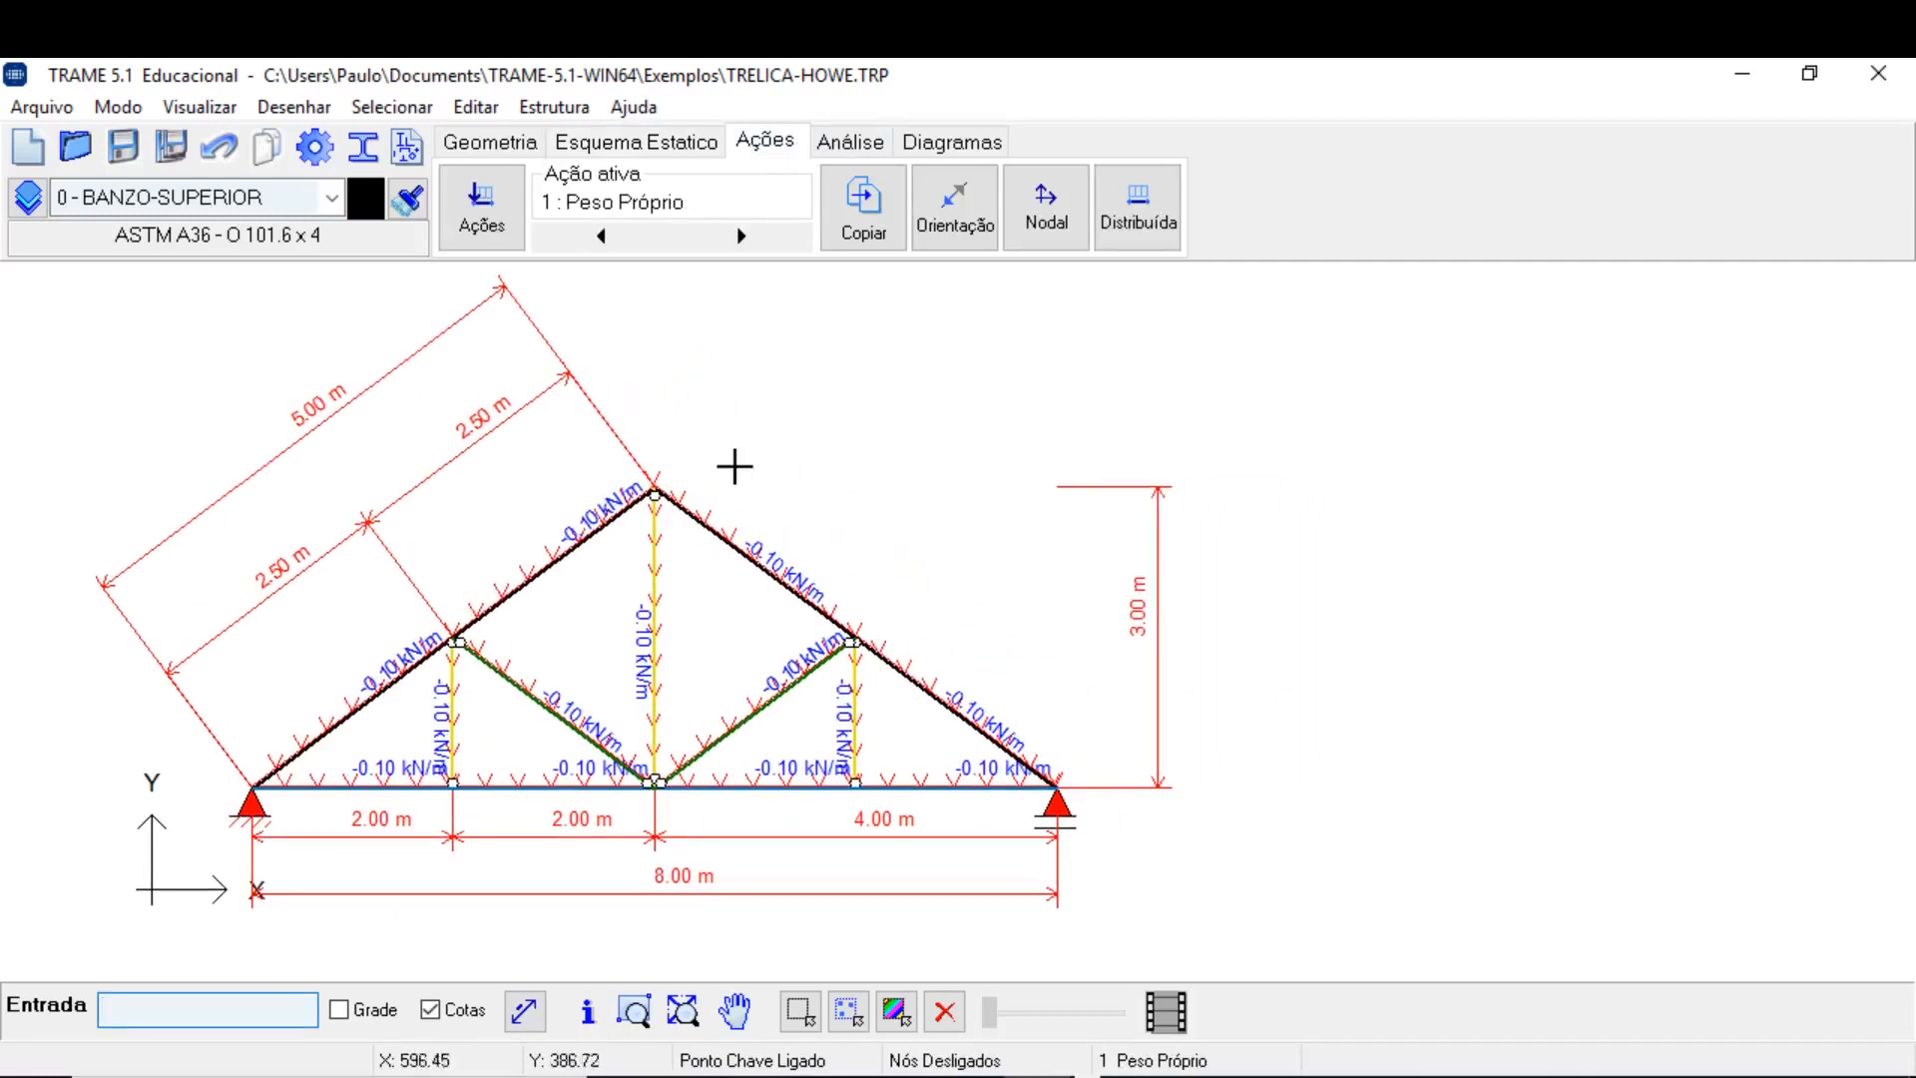
left_click(483, 211)
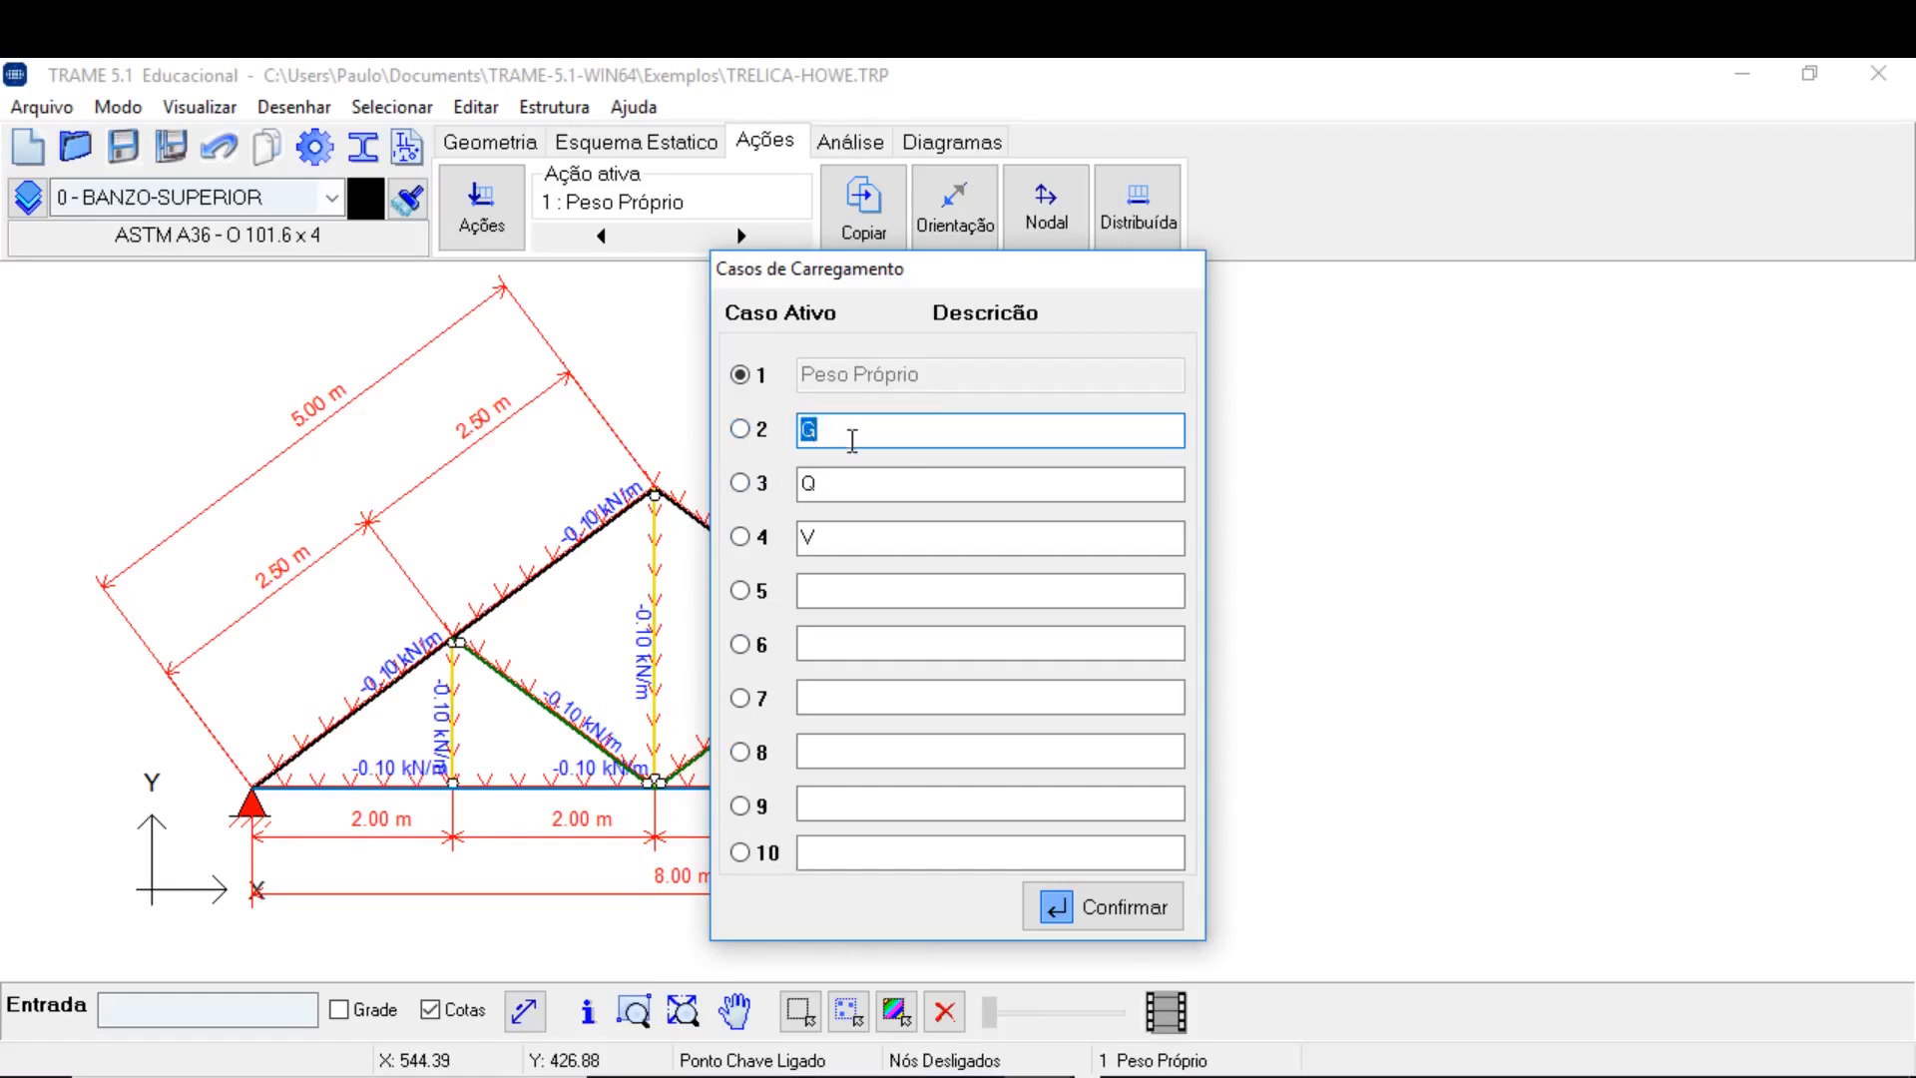
key("Tab")
key("Tab")
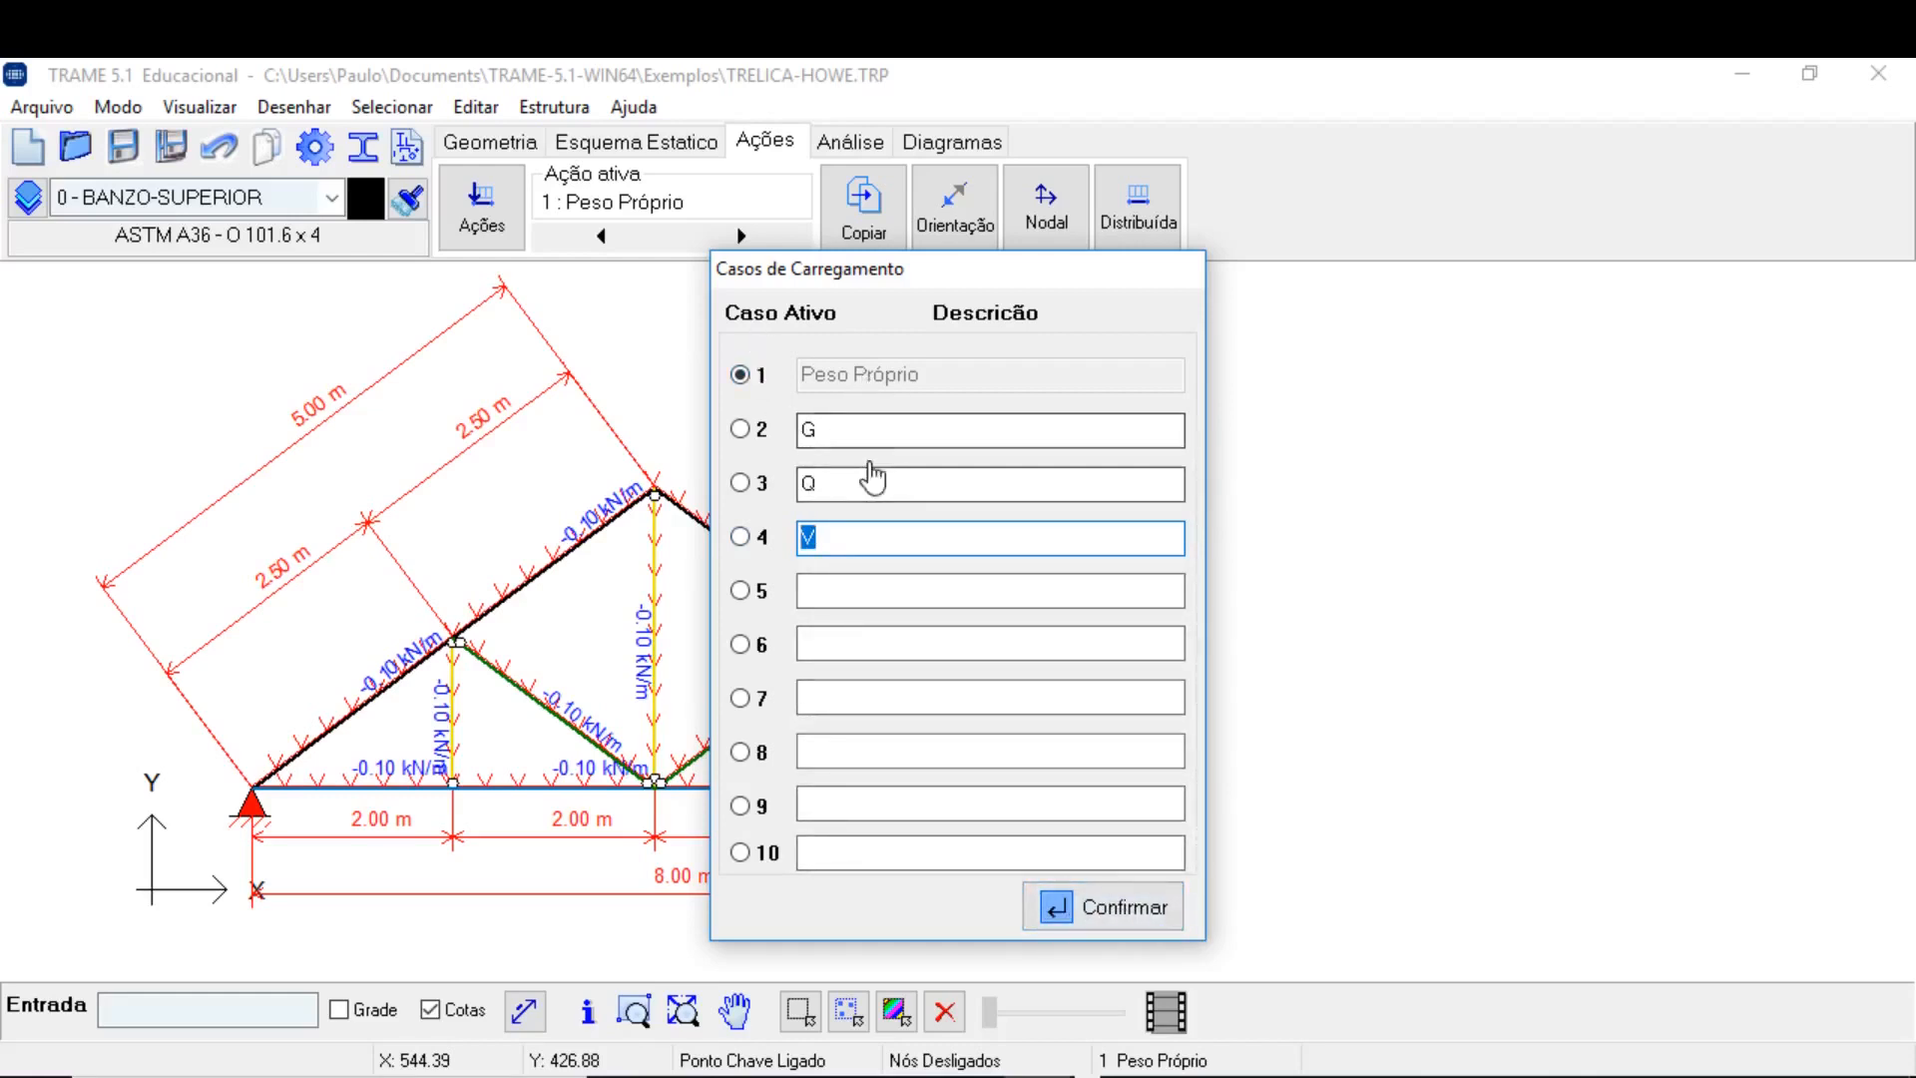
left_click(740, 429)
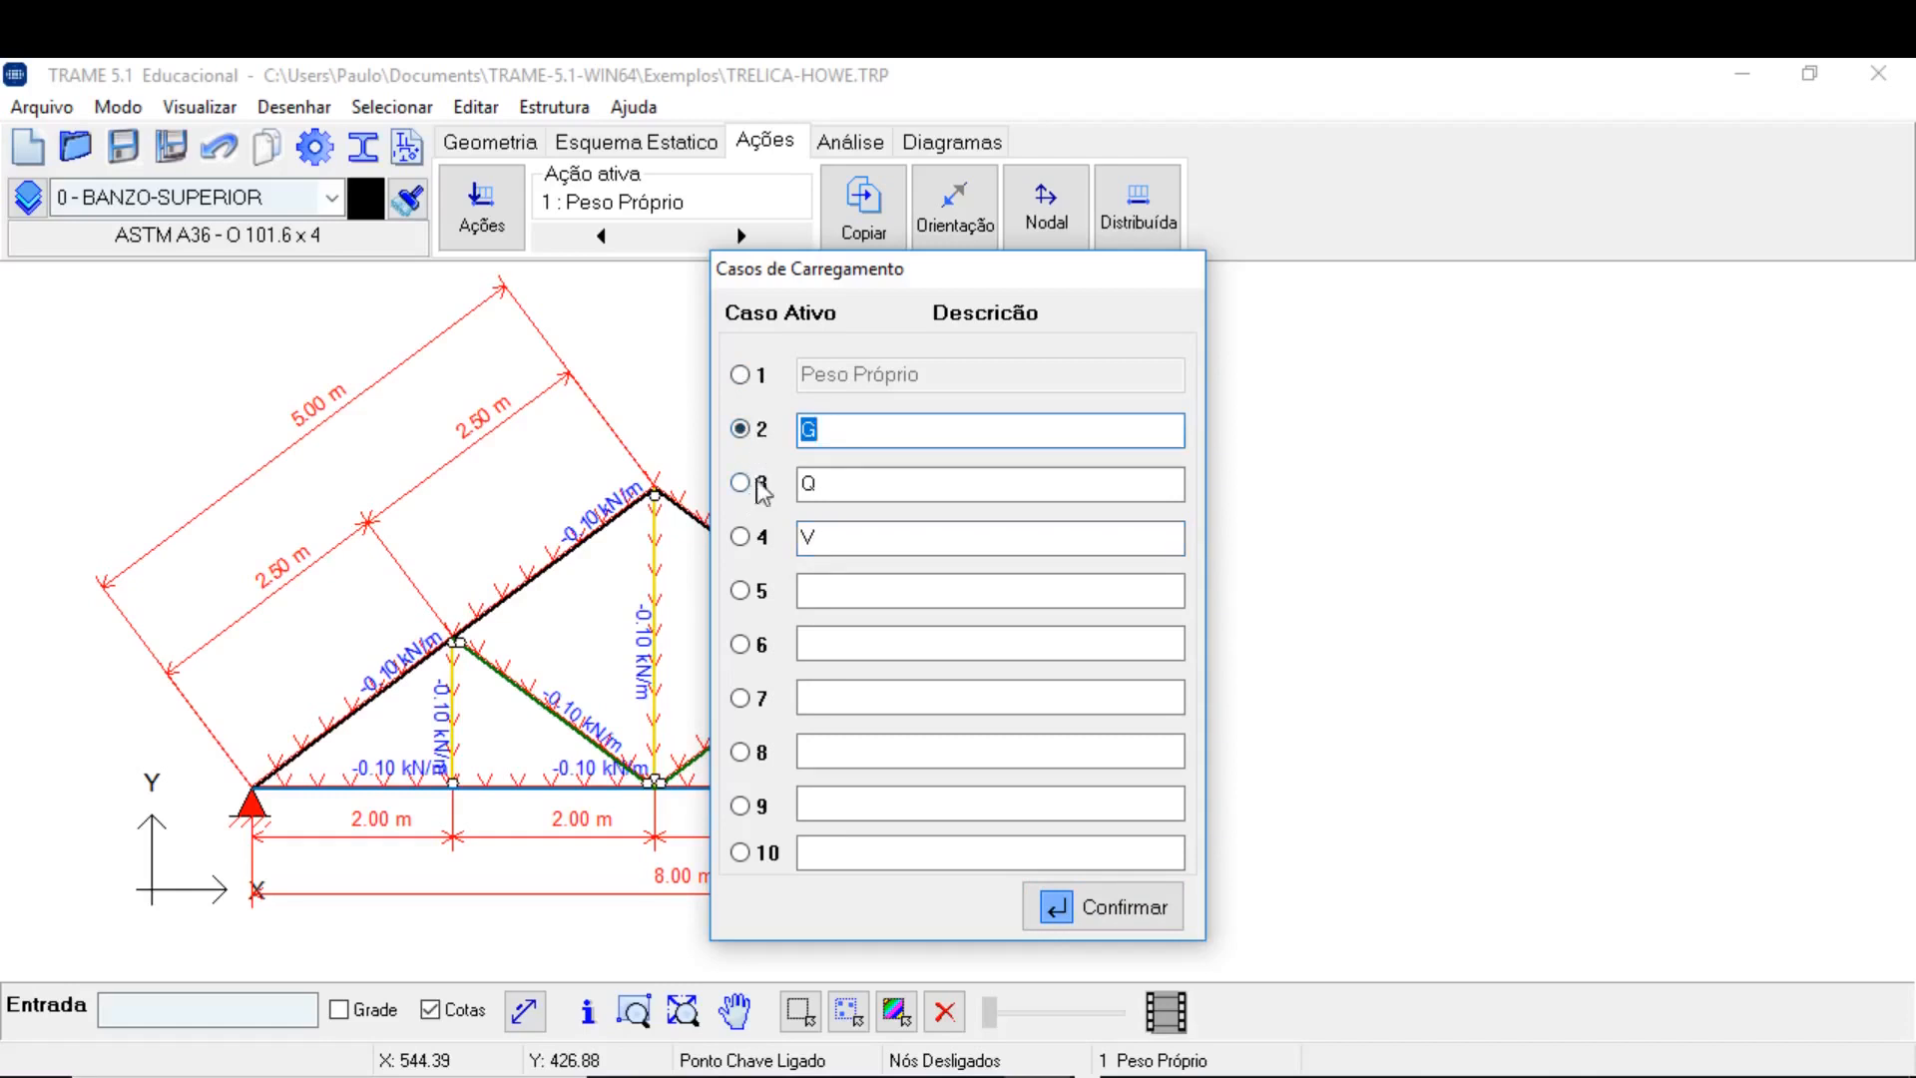
left_click(1112, 904)
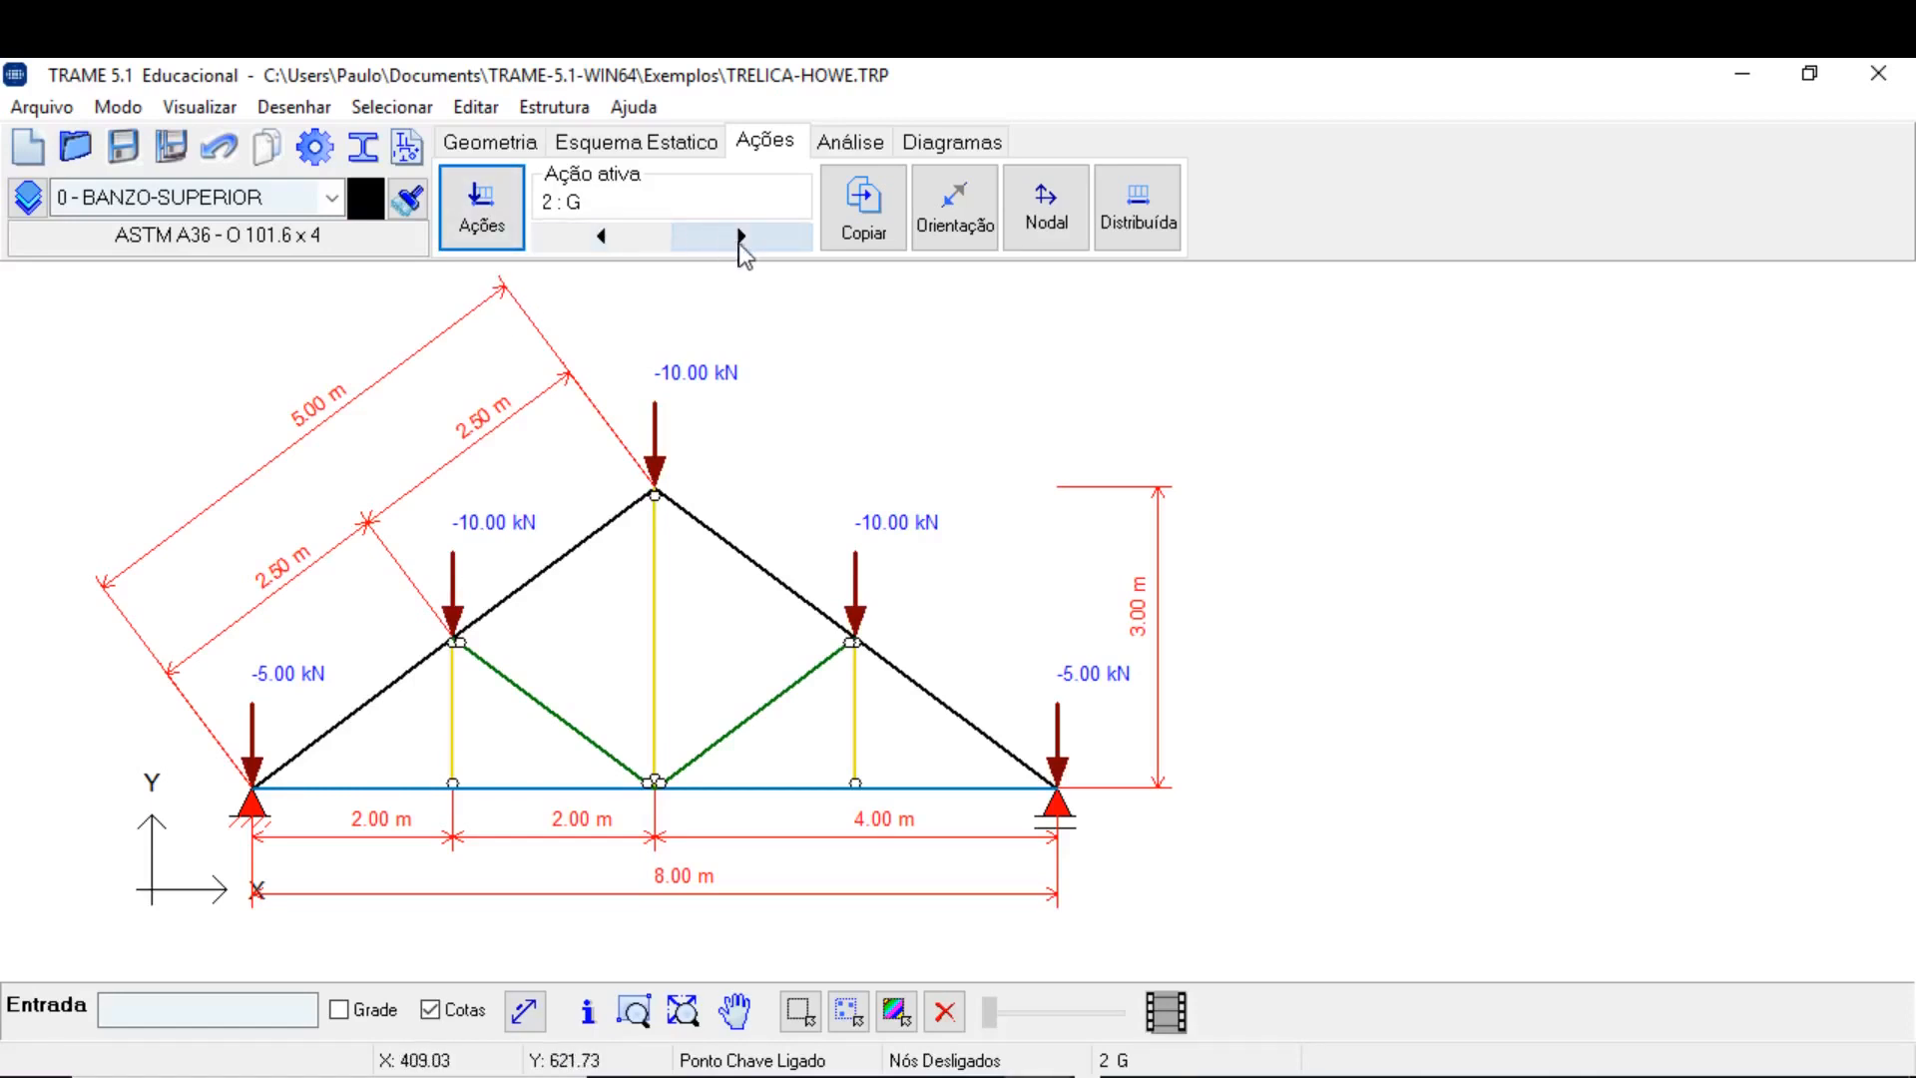
Browse the loads of the Peso Próprio, Q and V cases on the truss and return to case G.
left_click(601, 236)
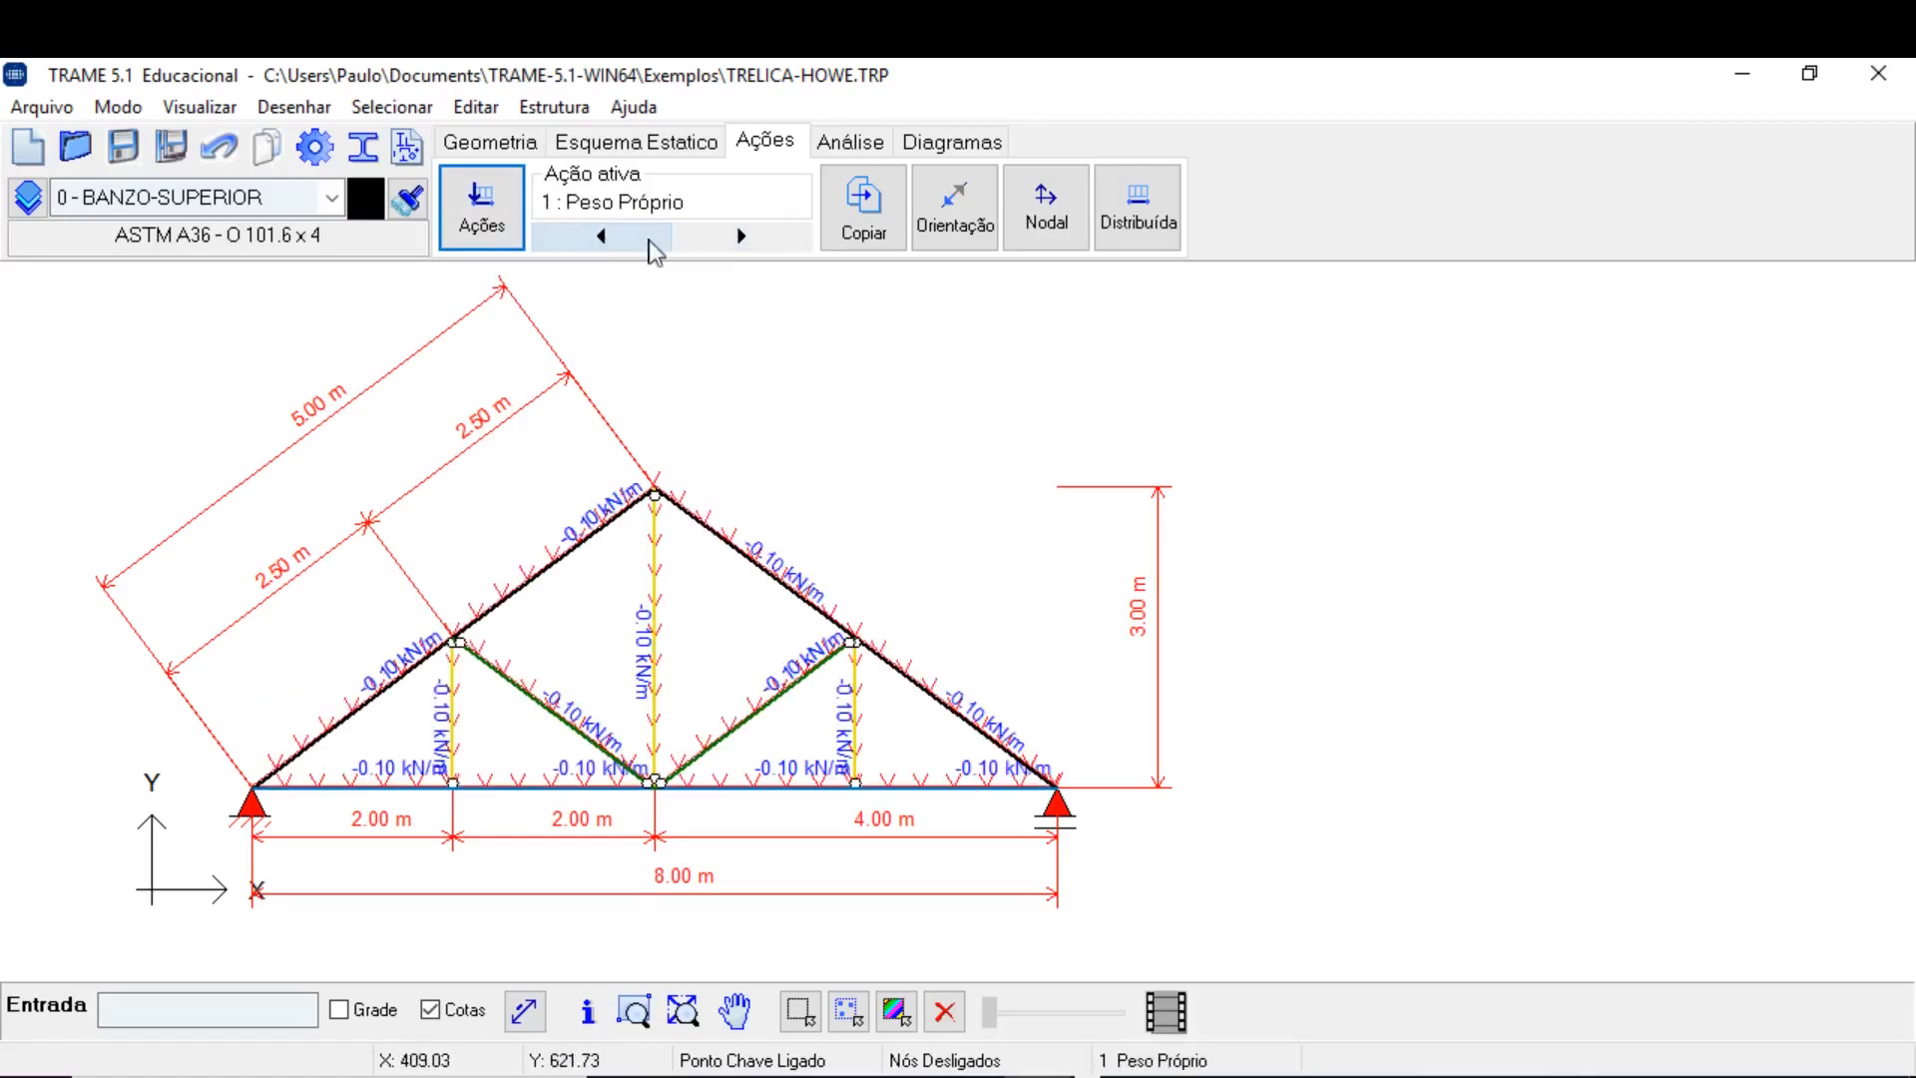
left_click(740, 237)
left_click(741, 236)
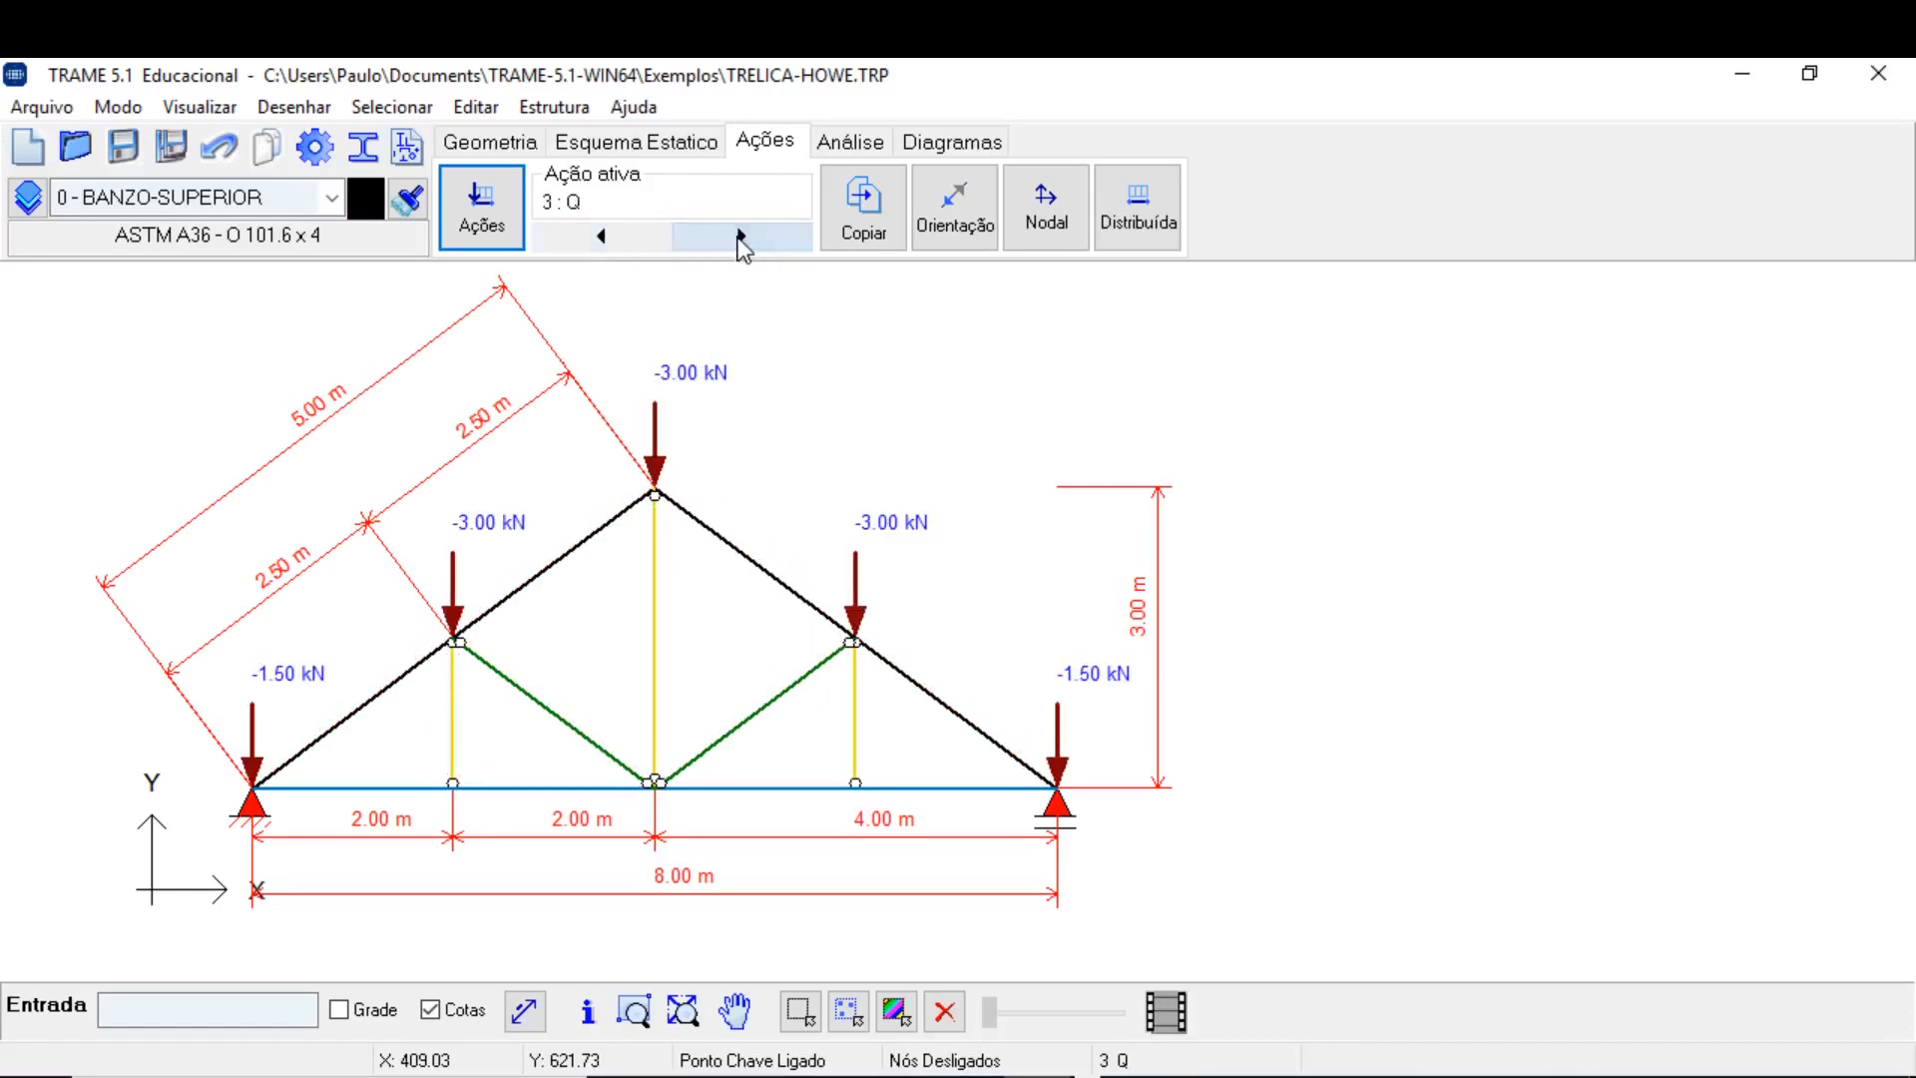
left_click(741, 237)
left_click(606, 235)
left_click(607, 236)
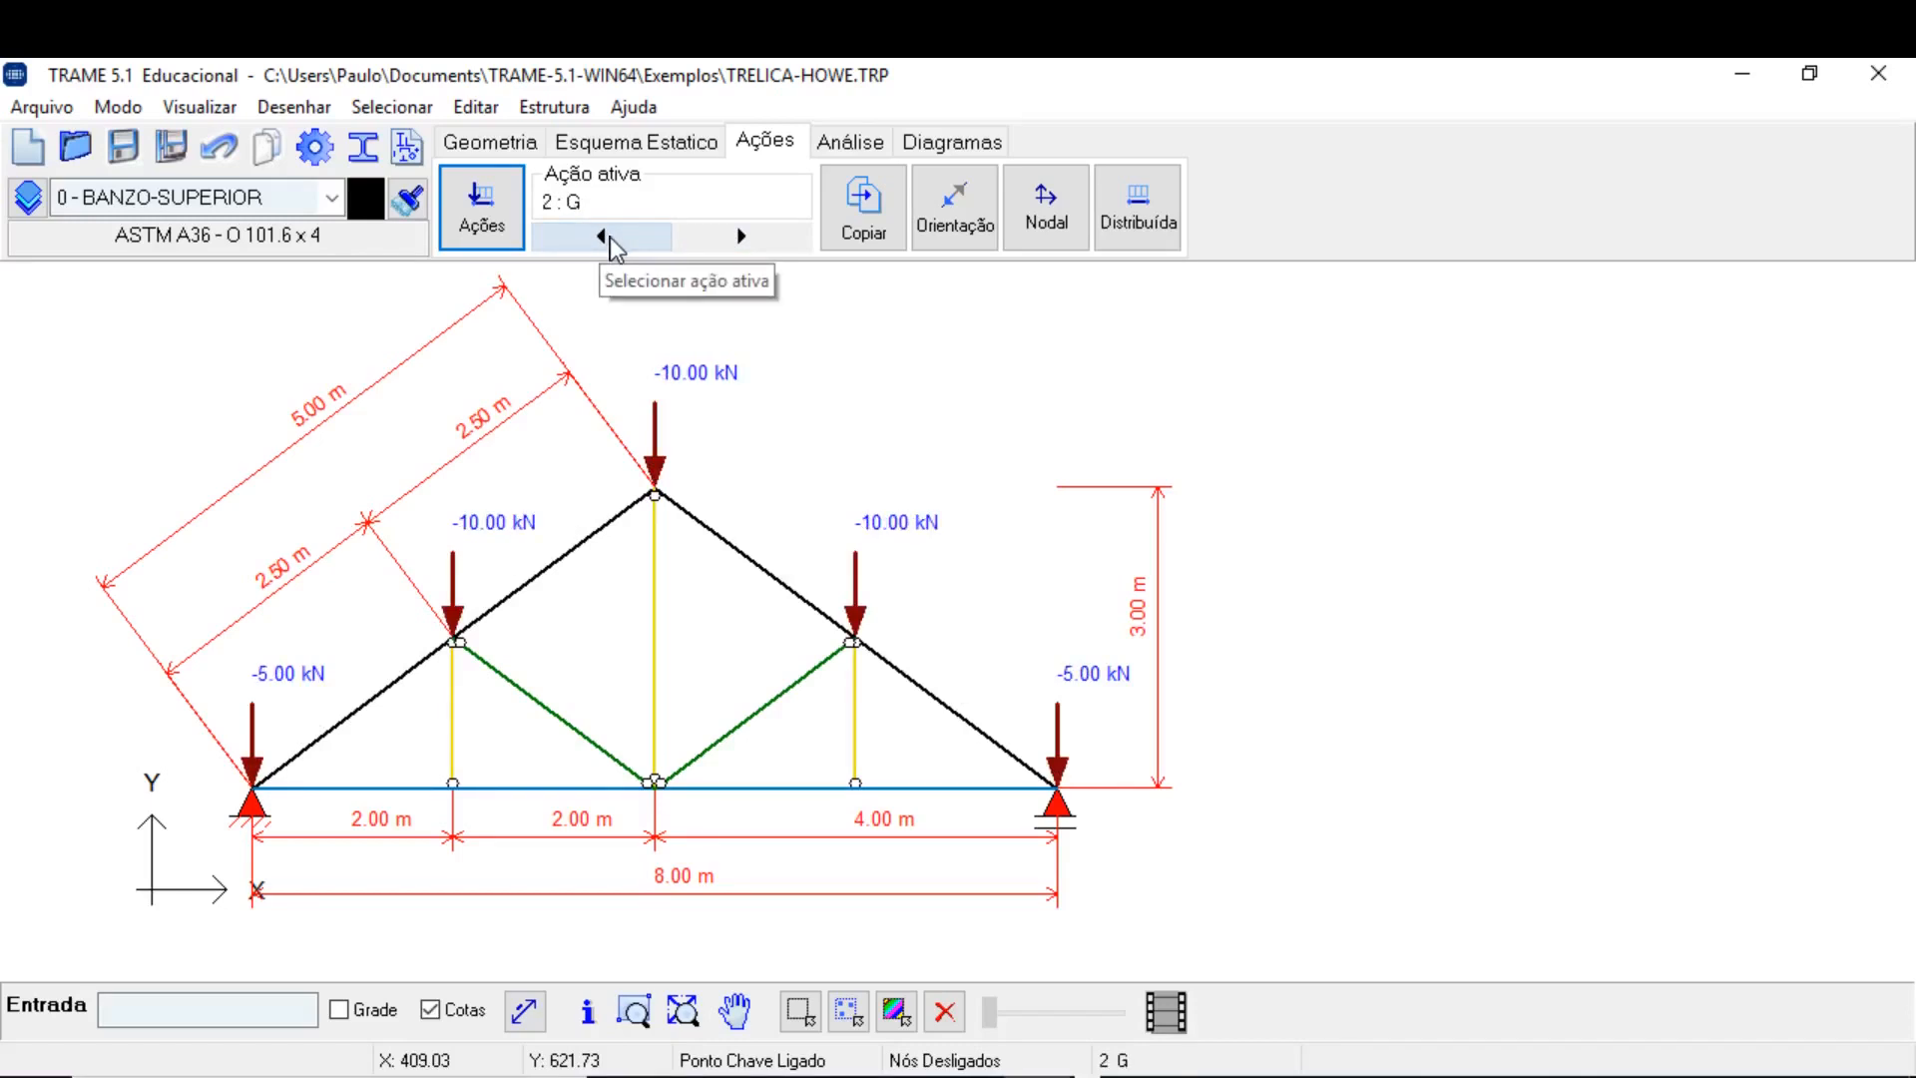
Copy the loads of case G to case 5 with the loading inverted, and display case 5 on the truss.
left_click(861, 238)
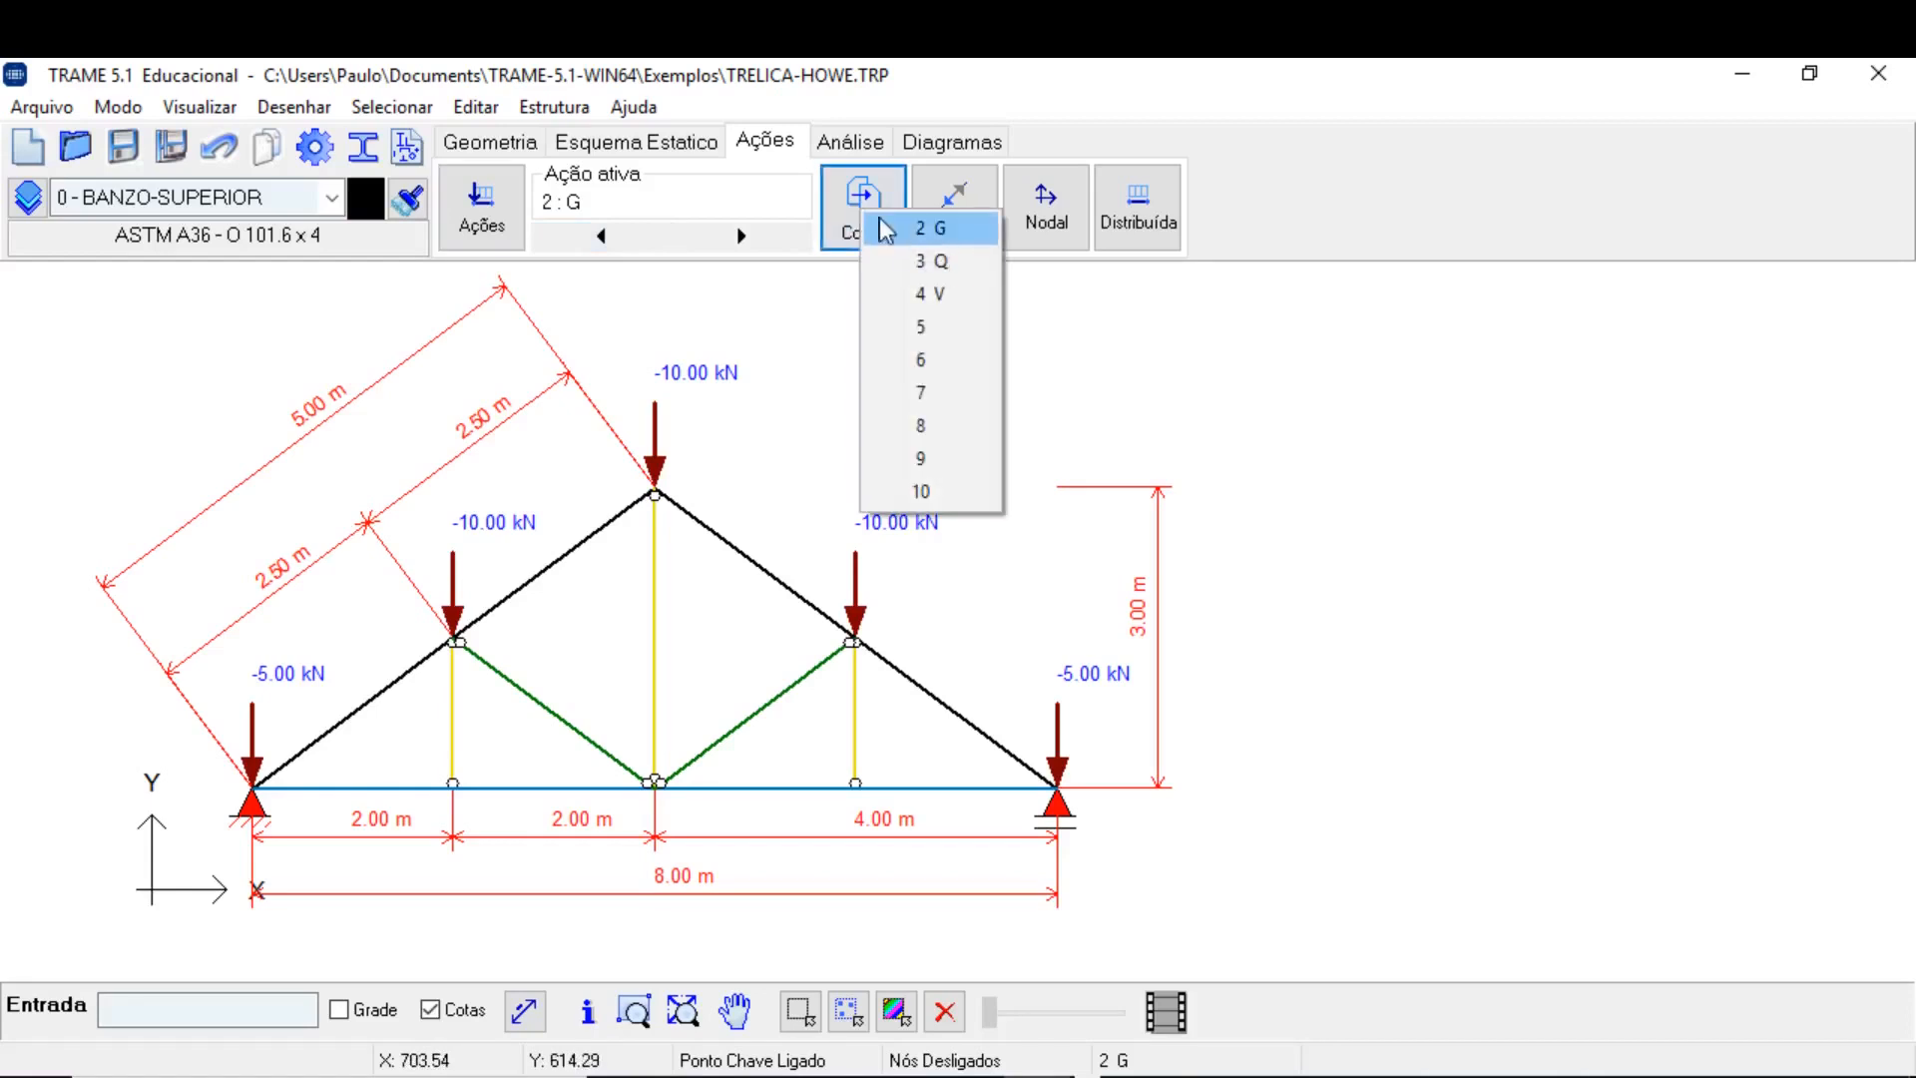
left_click(884, 229)
left_click(883, 232)
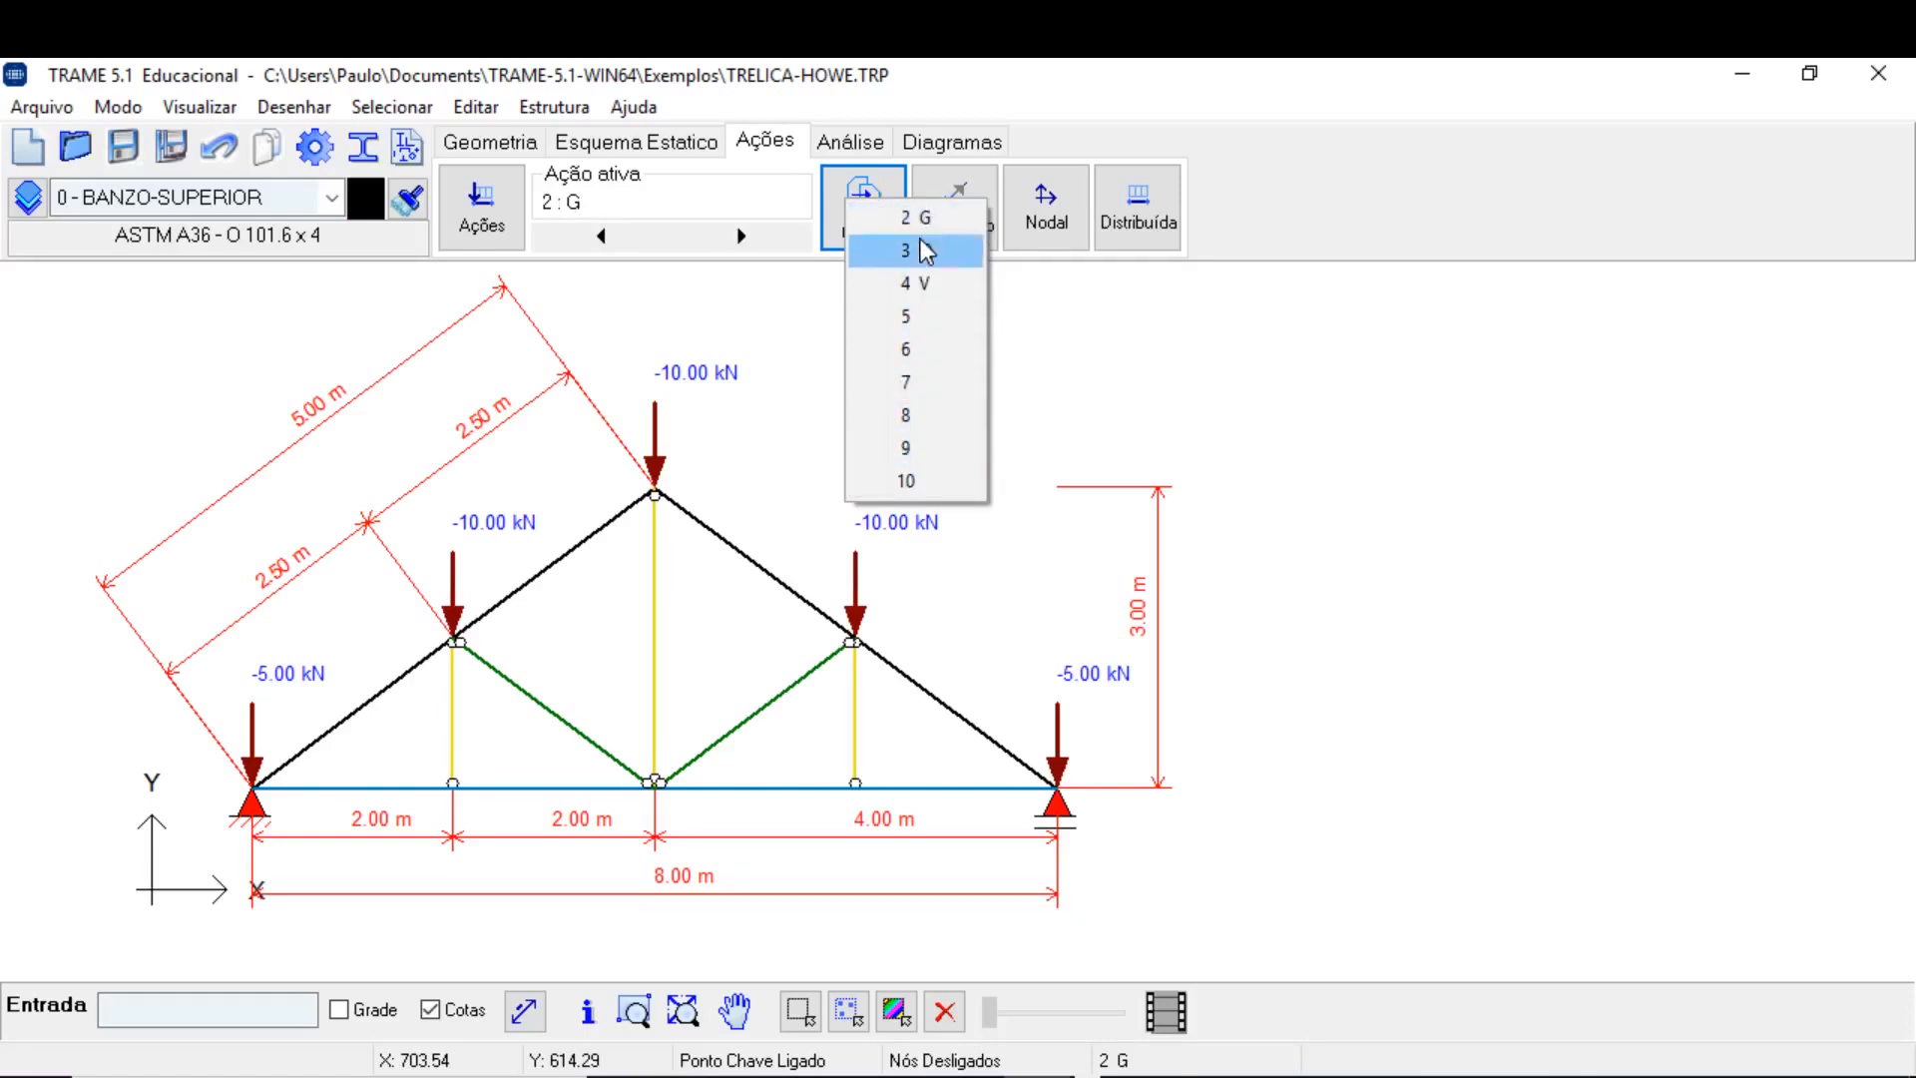
left_click(926, 320)
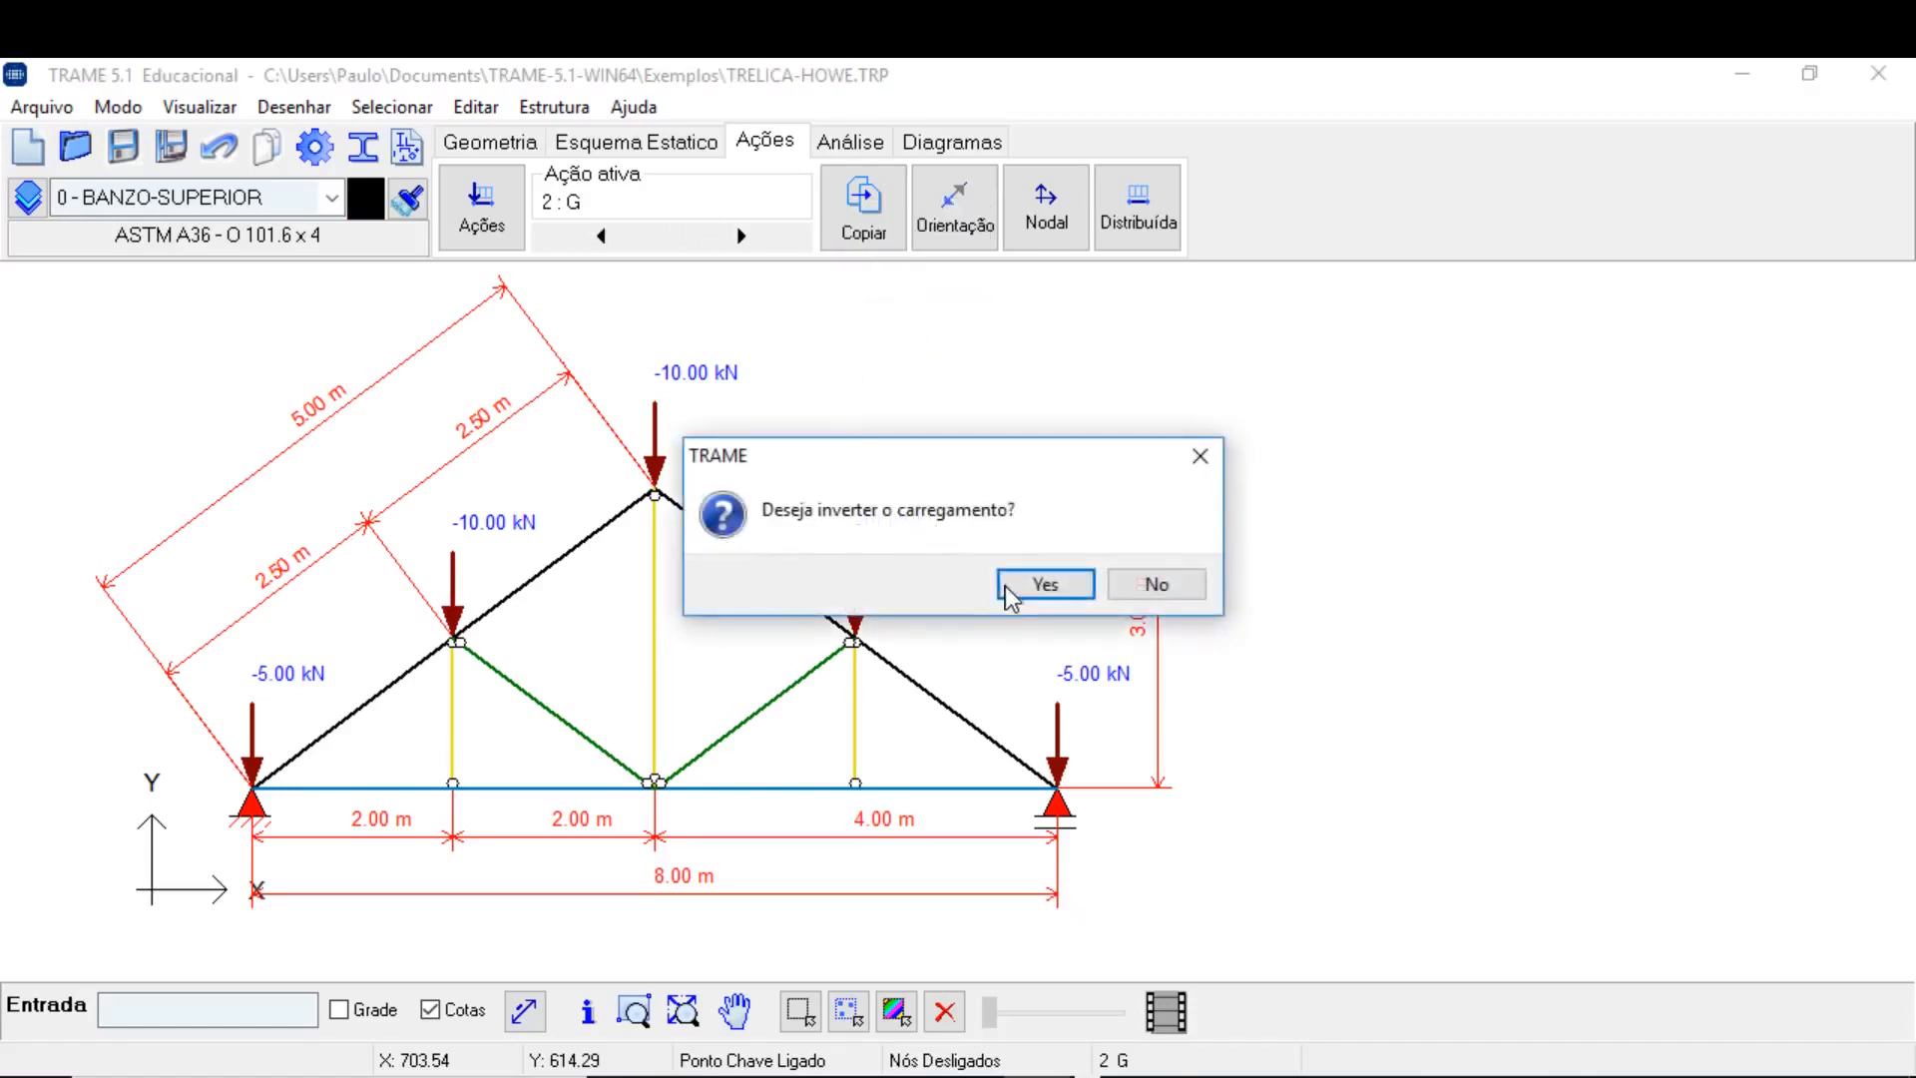
left_click(1045, 586)
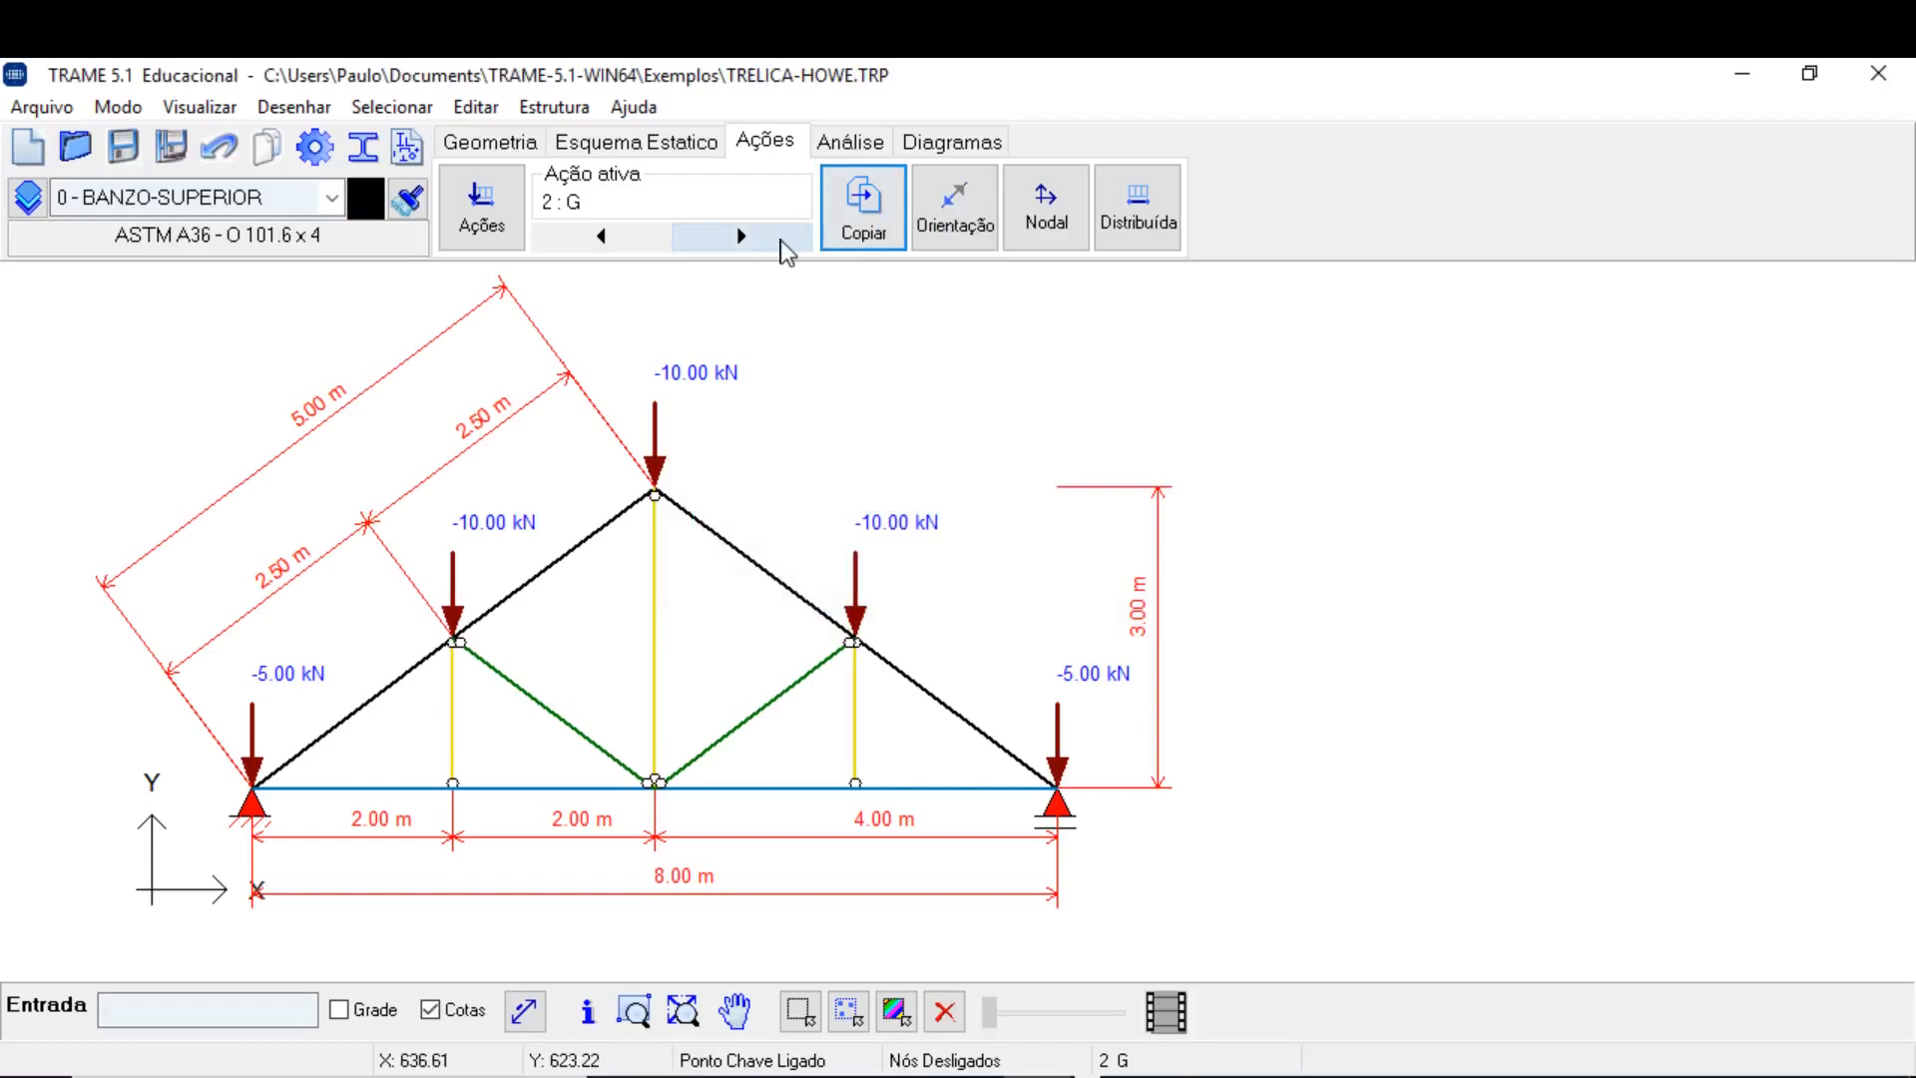
left_click(749, 237)
left_click(748, 236)
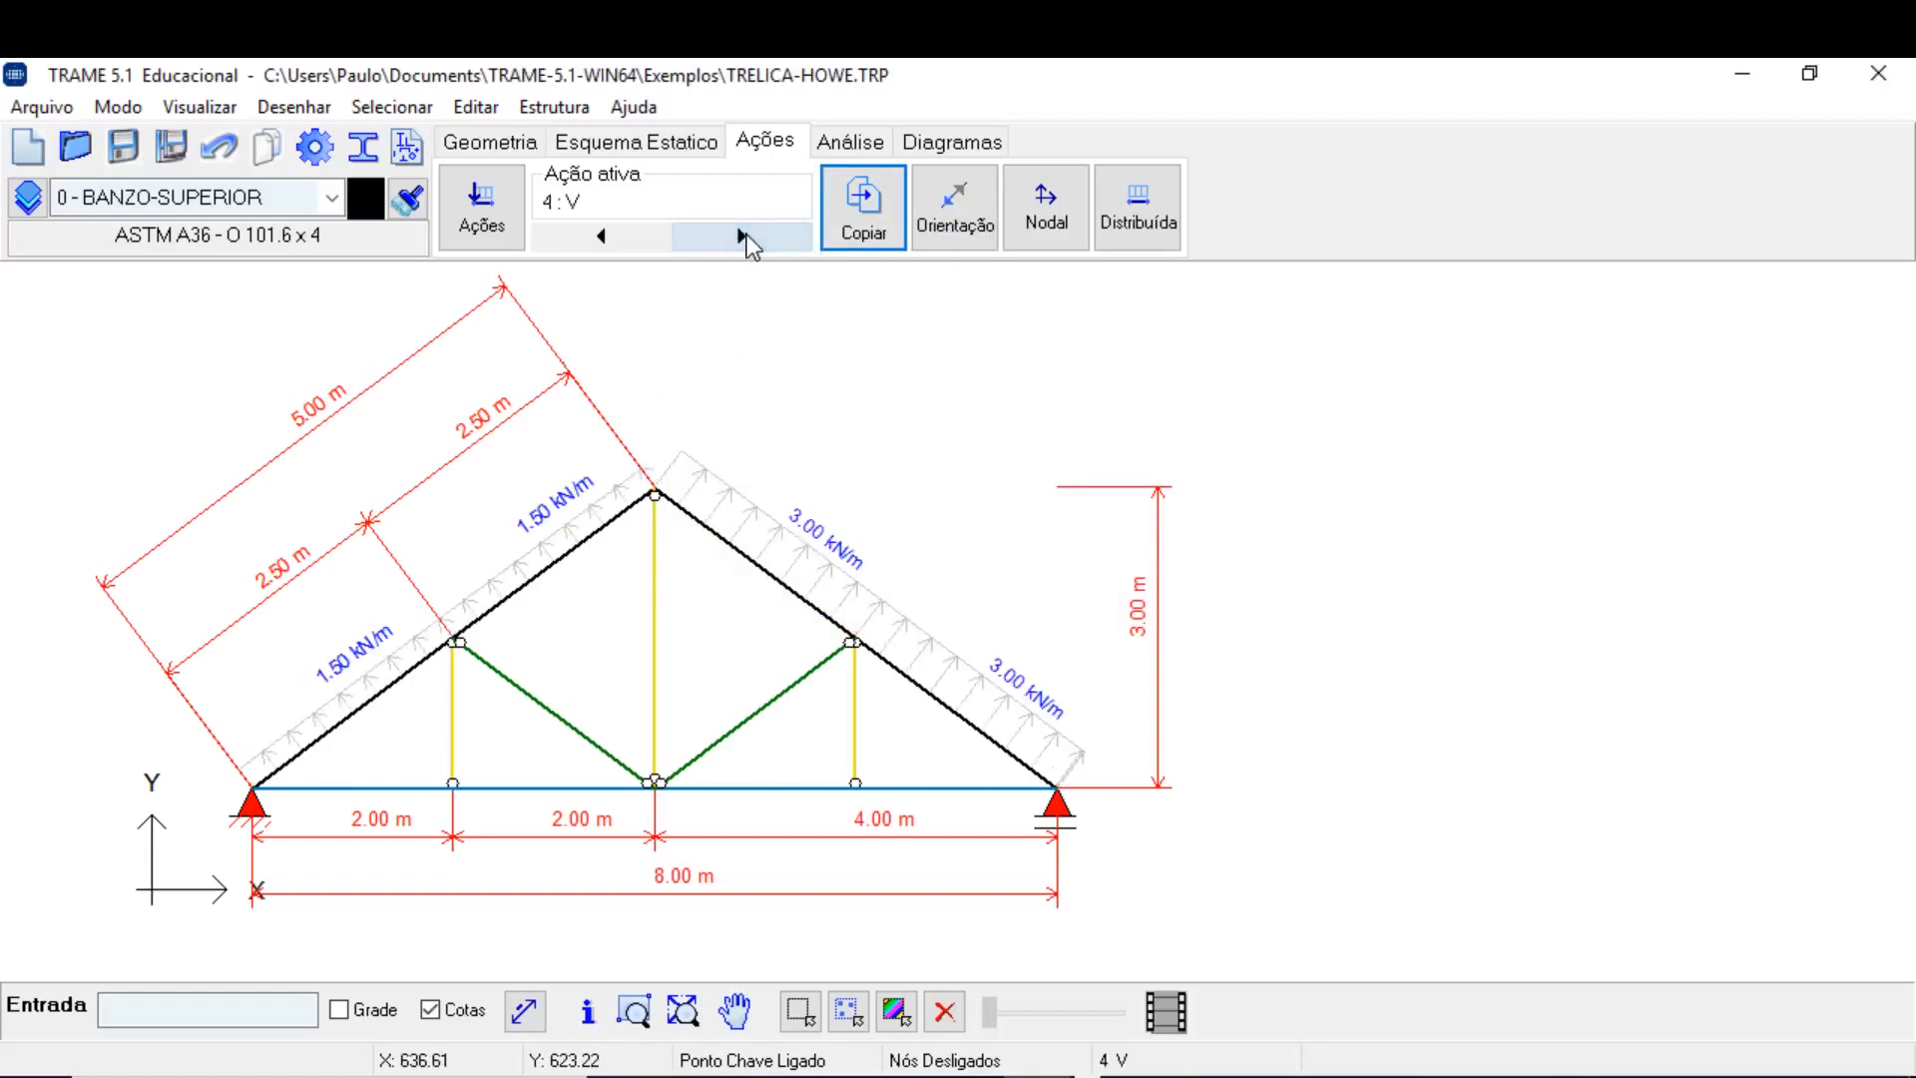
left_click(746, 235)
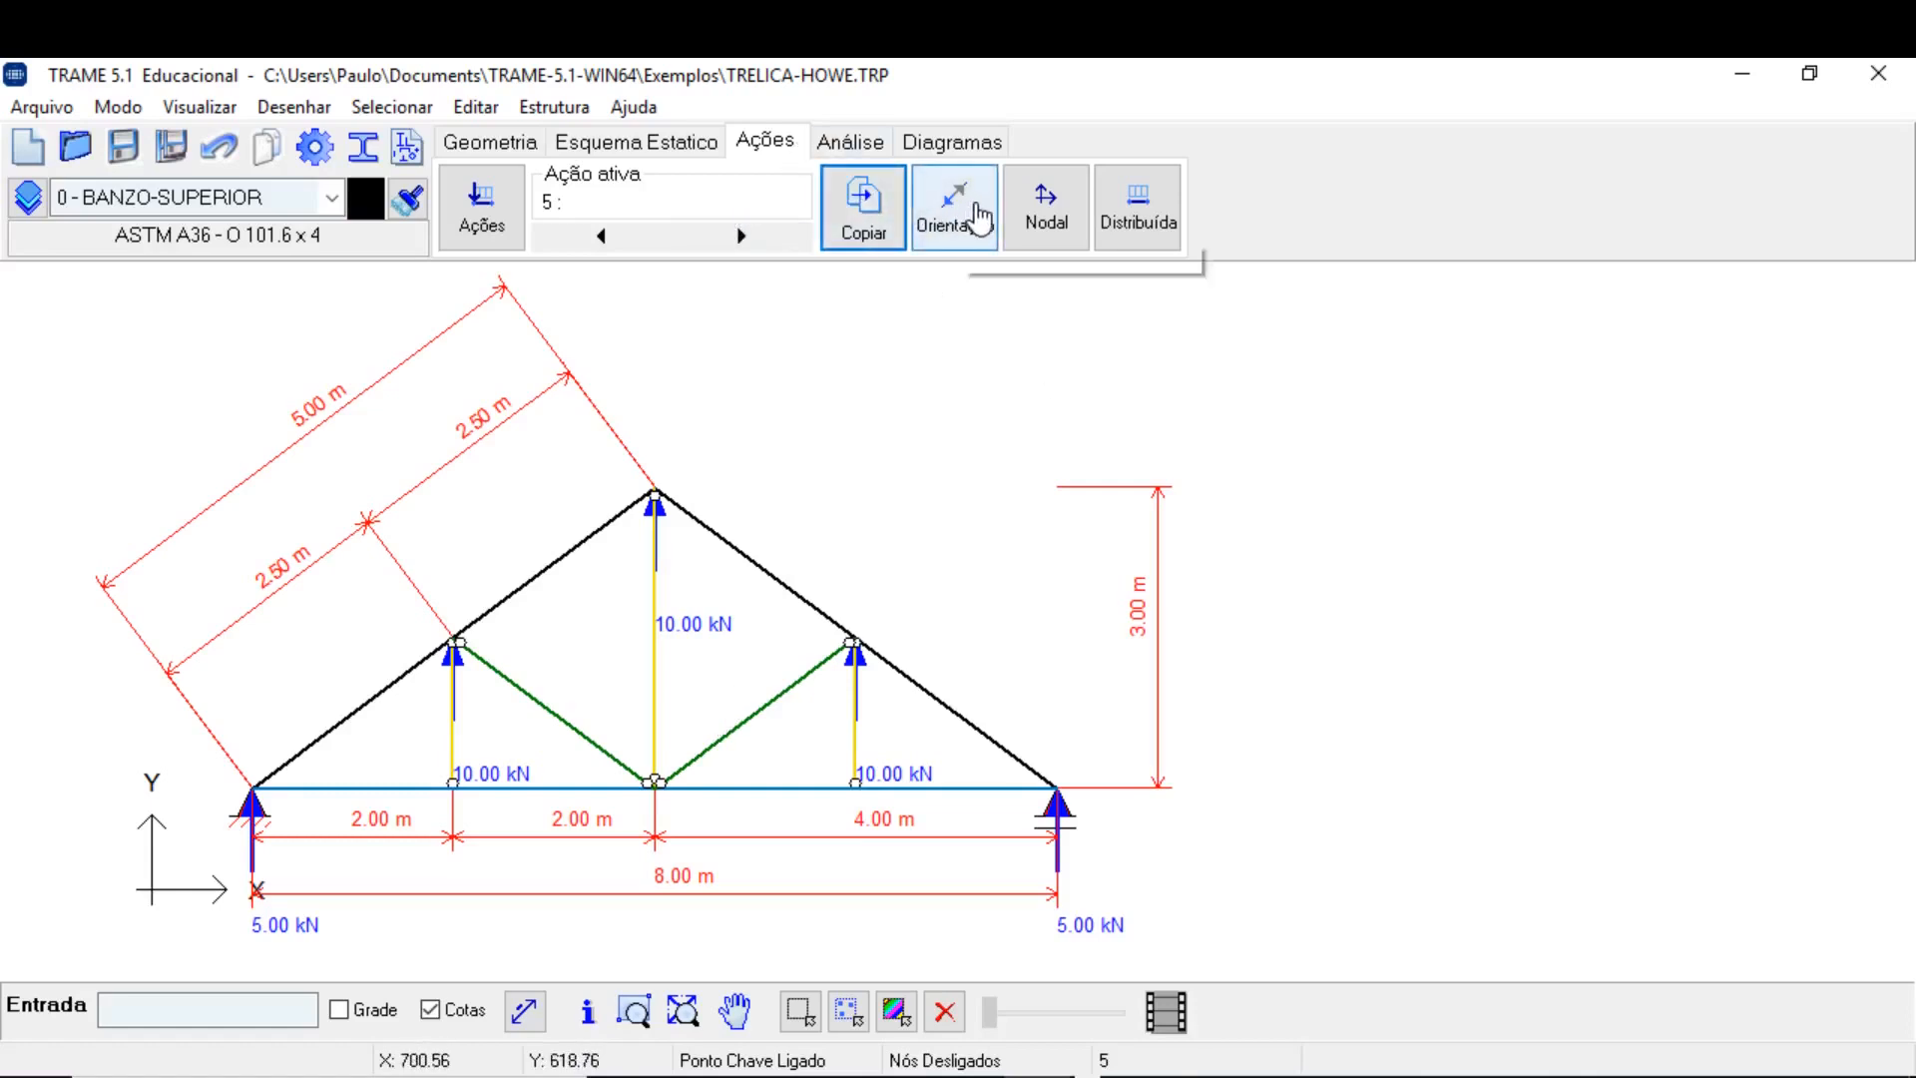
Display the bar orientation arrows and make load case 4, V, active.
left_click(537, 106)
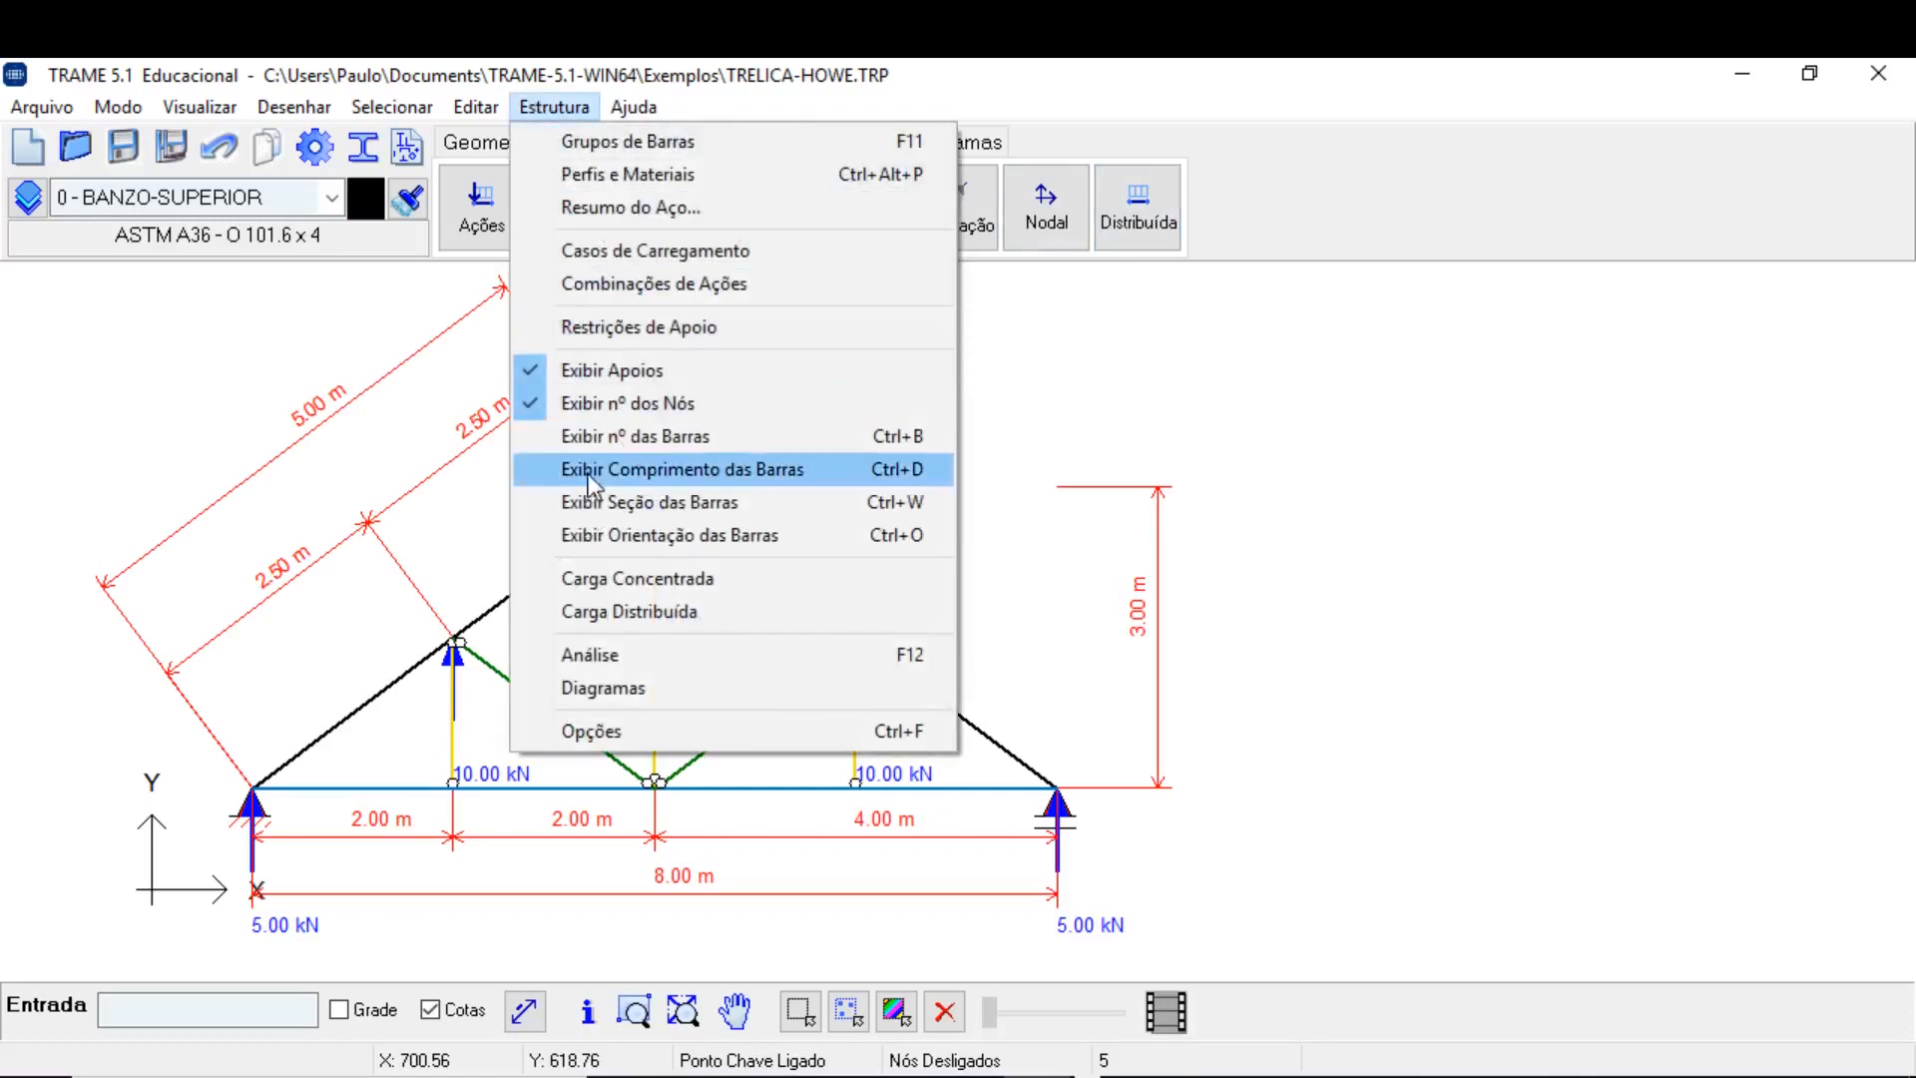
left_click(690, 535)
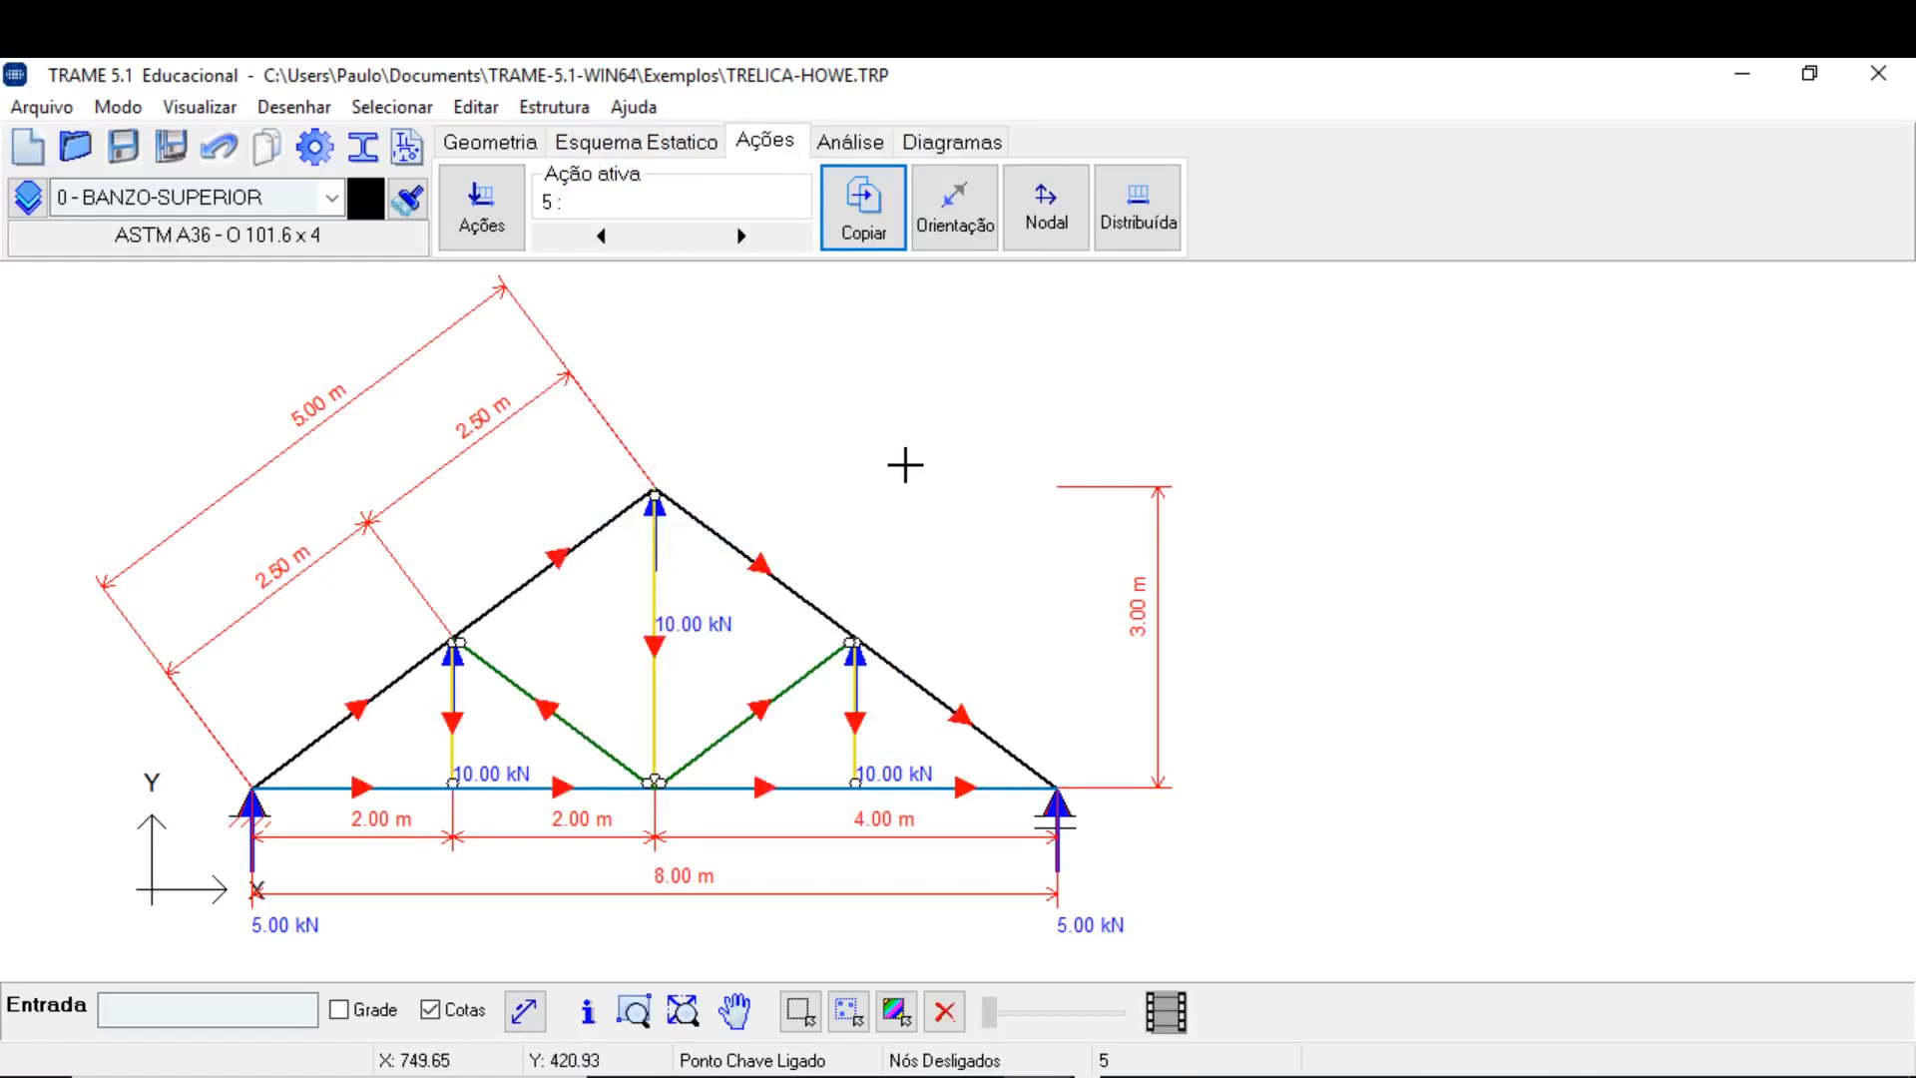
left_click(610, 238)
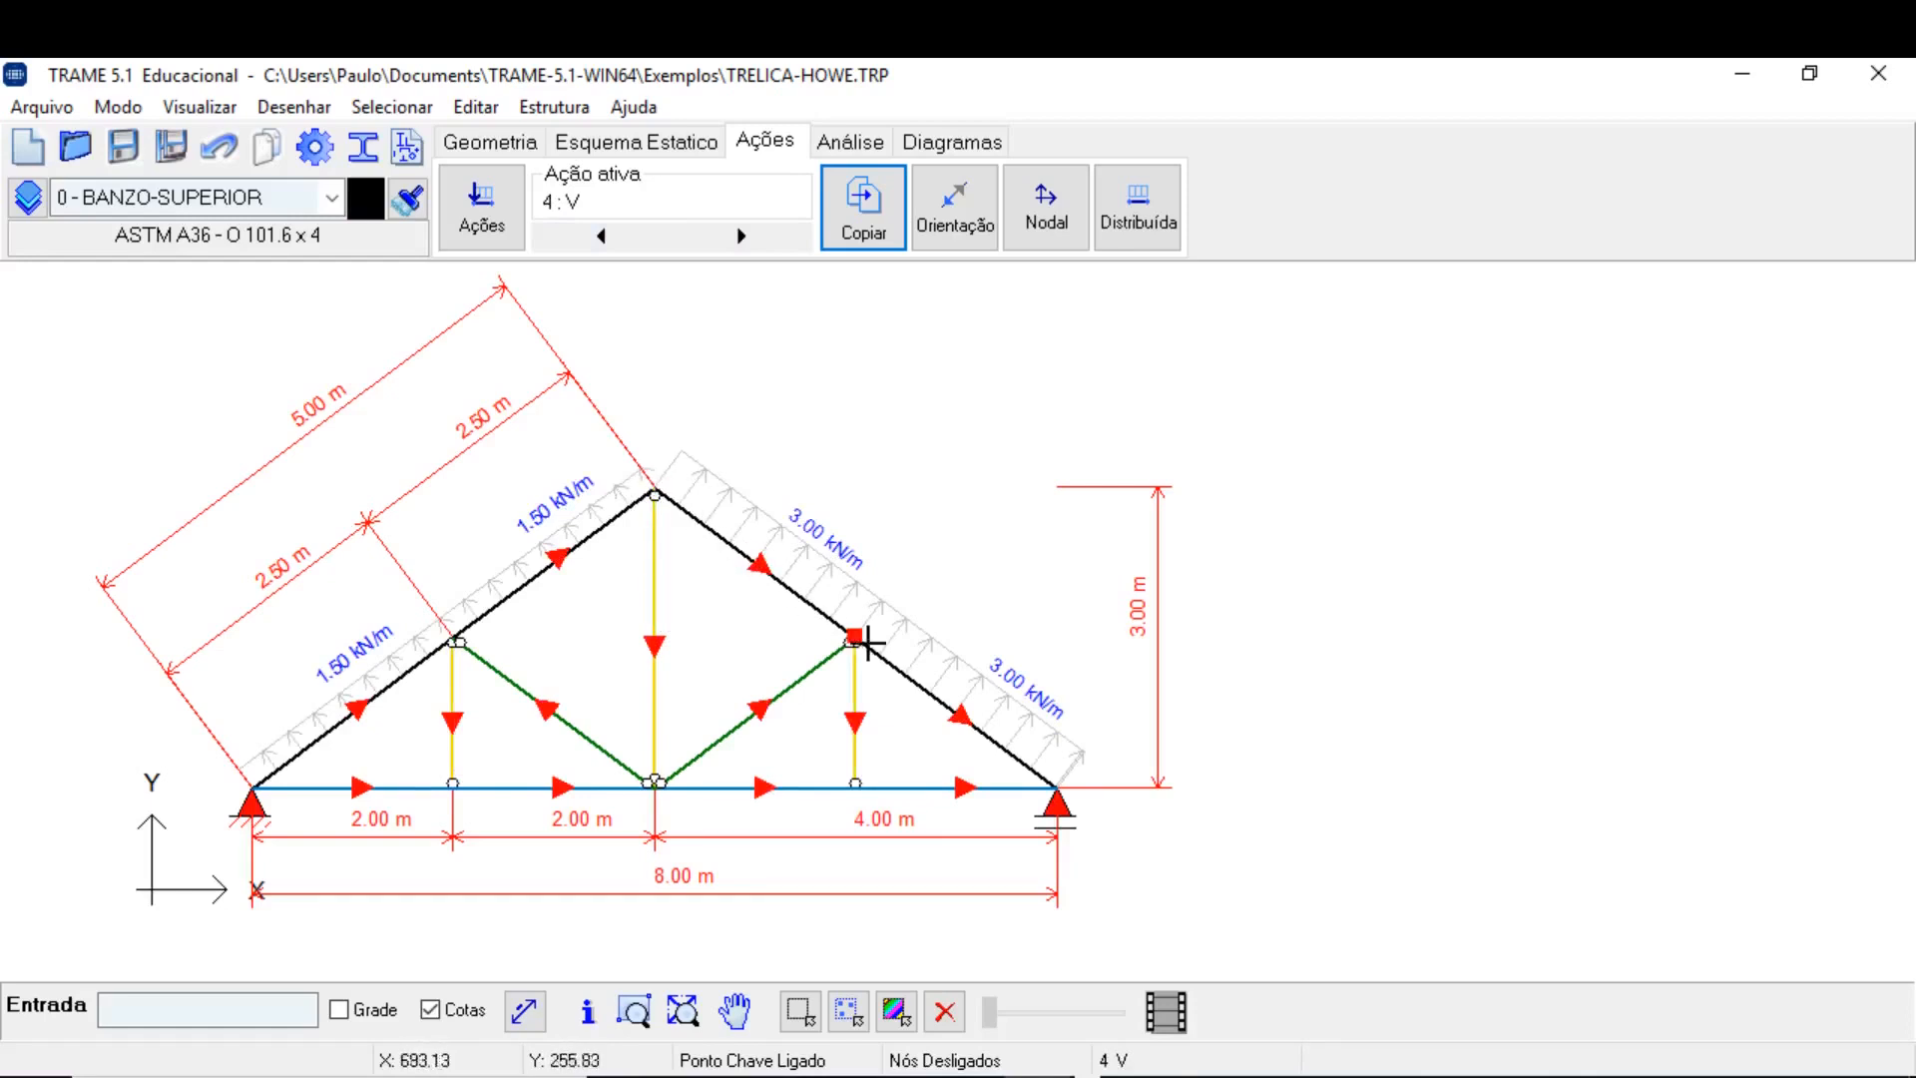
Reverse the orientation of the upper bar on the truss's right slope, reverse it back and clear the selection.
left_click(900, 228)
left_click(731, 554)
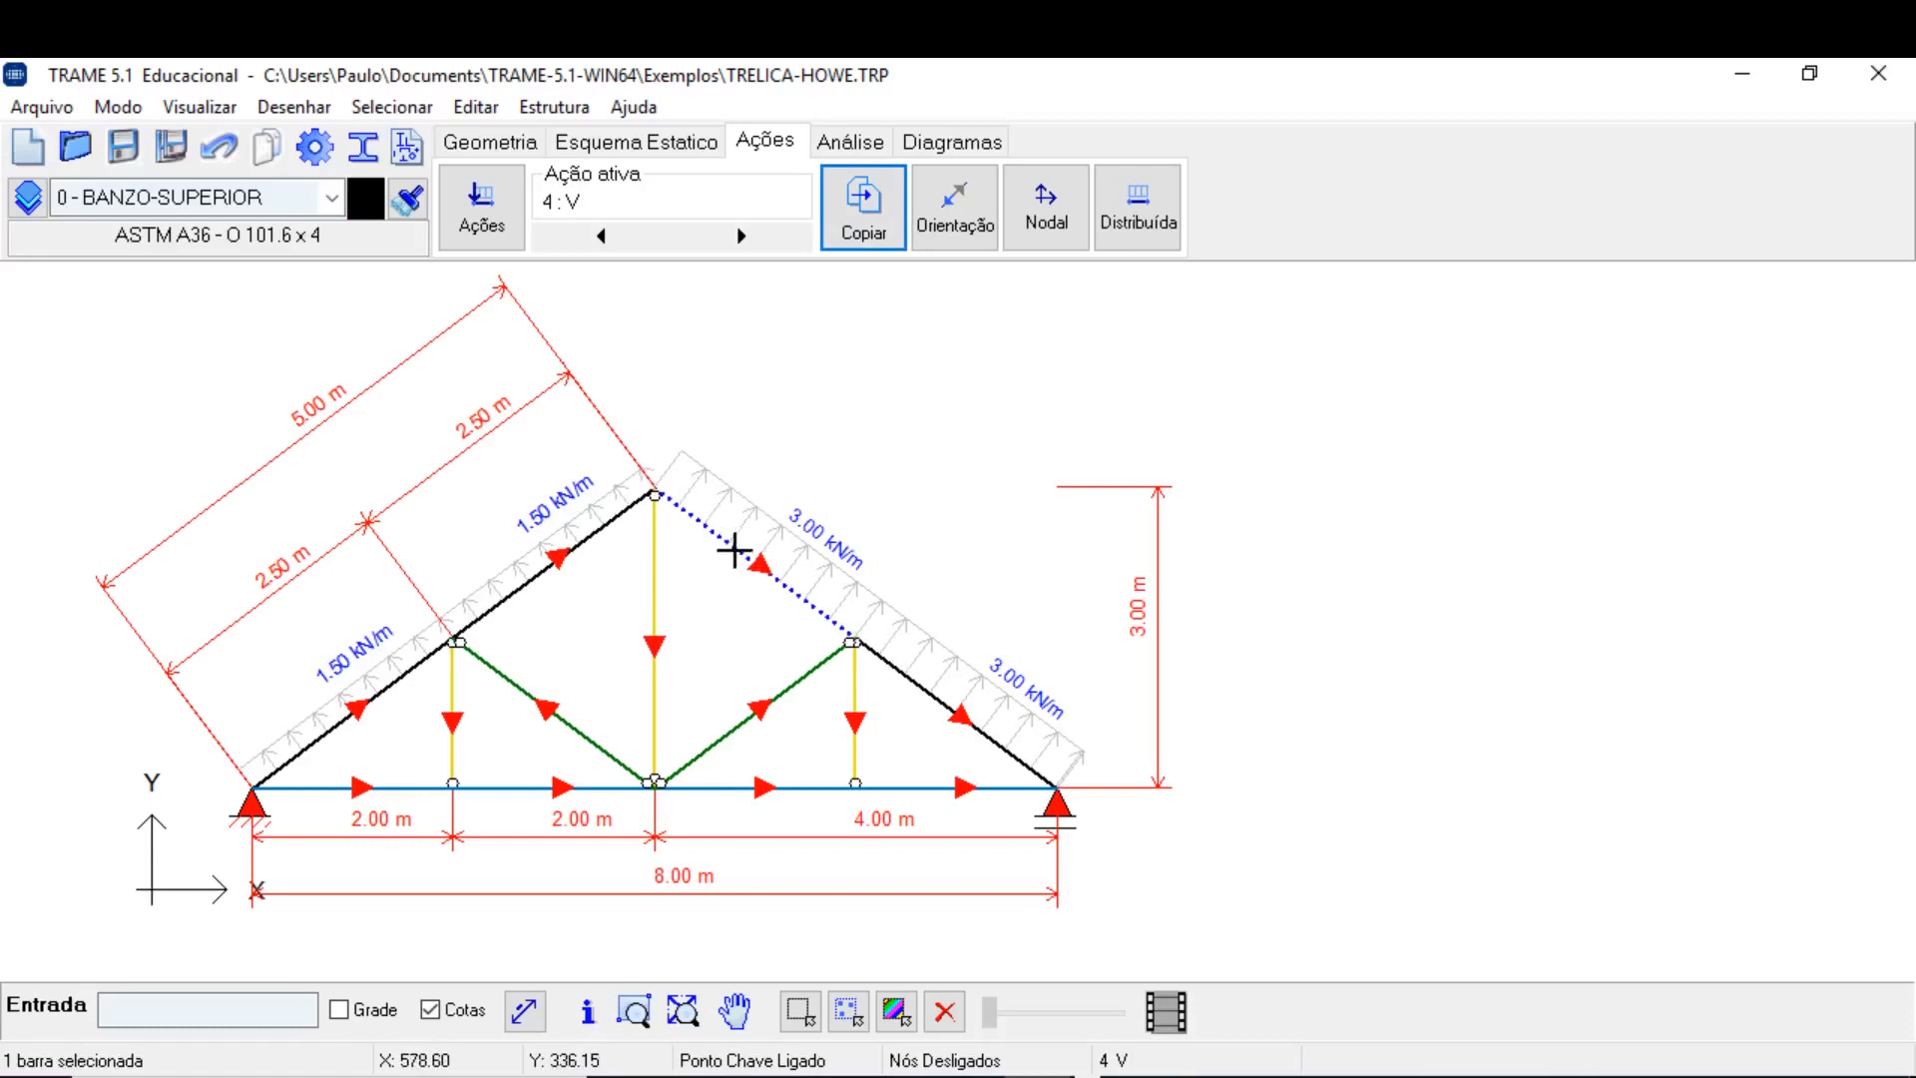
left_click(964, 214)
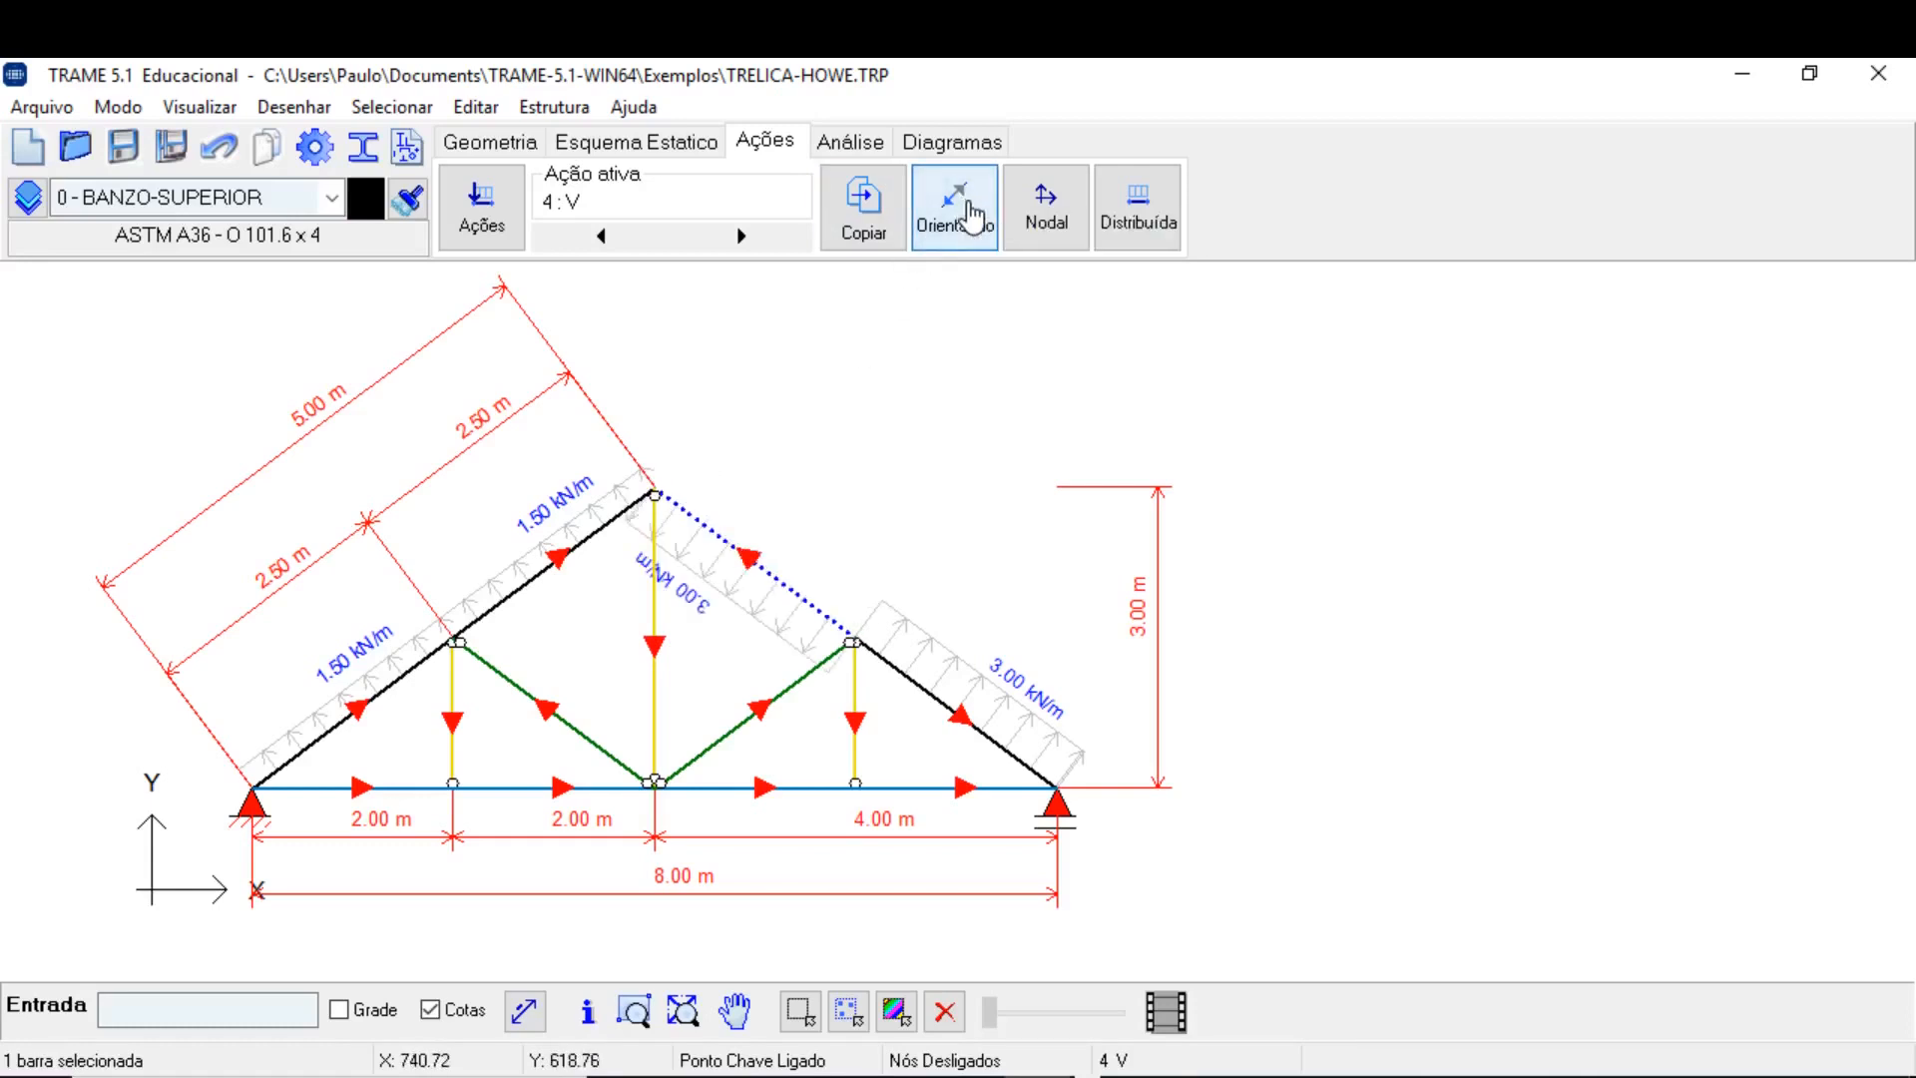
left_click(964, 212)
left_click(836, 440)
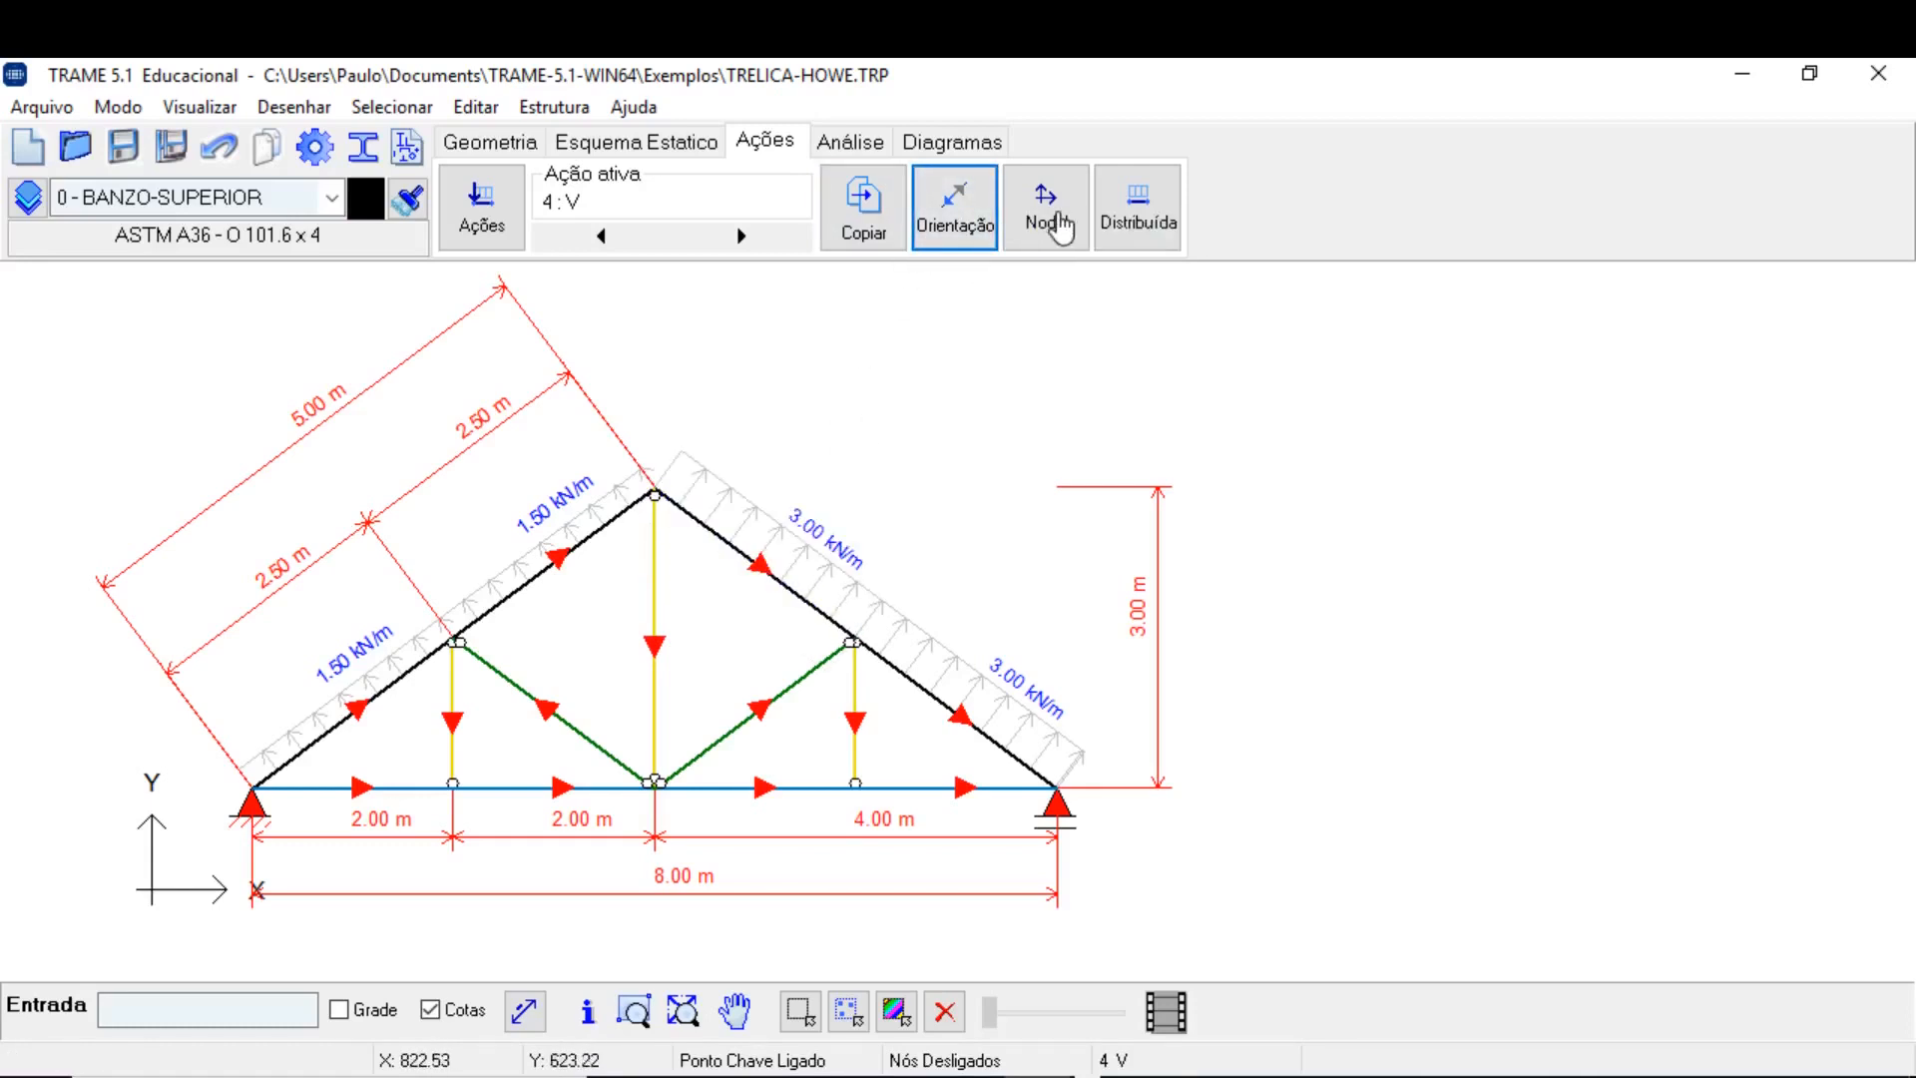
Review the distributed loads of both right-slope top chord bars and the upper left-slope bar in case V, and close the report unchanged.
left_click(783, 587)
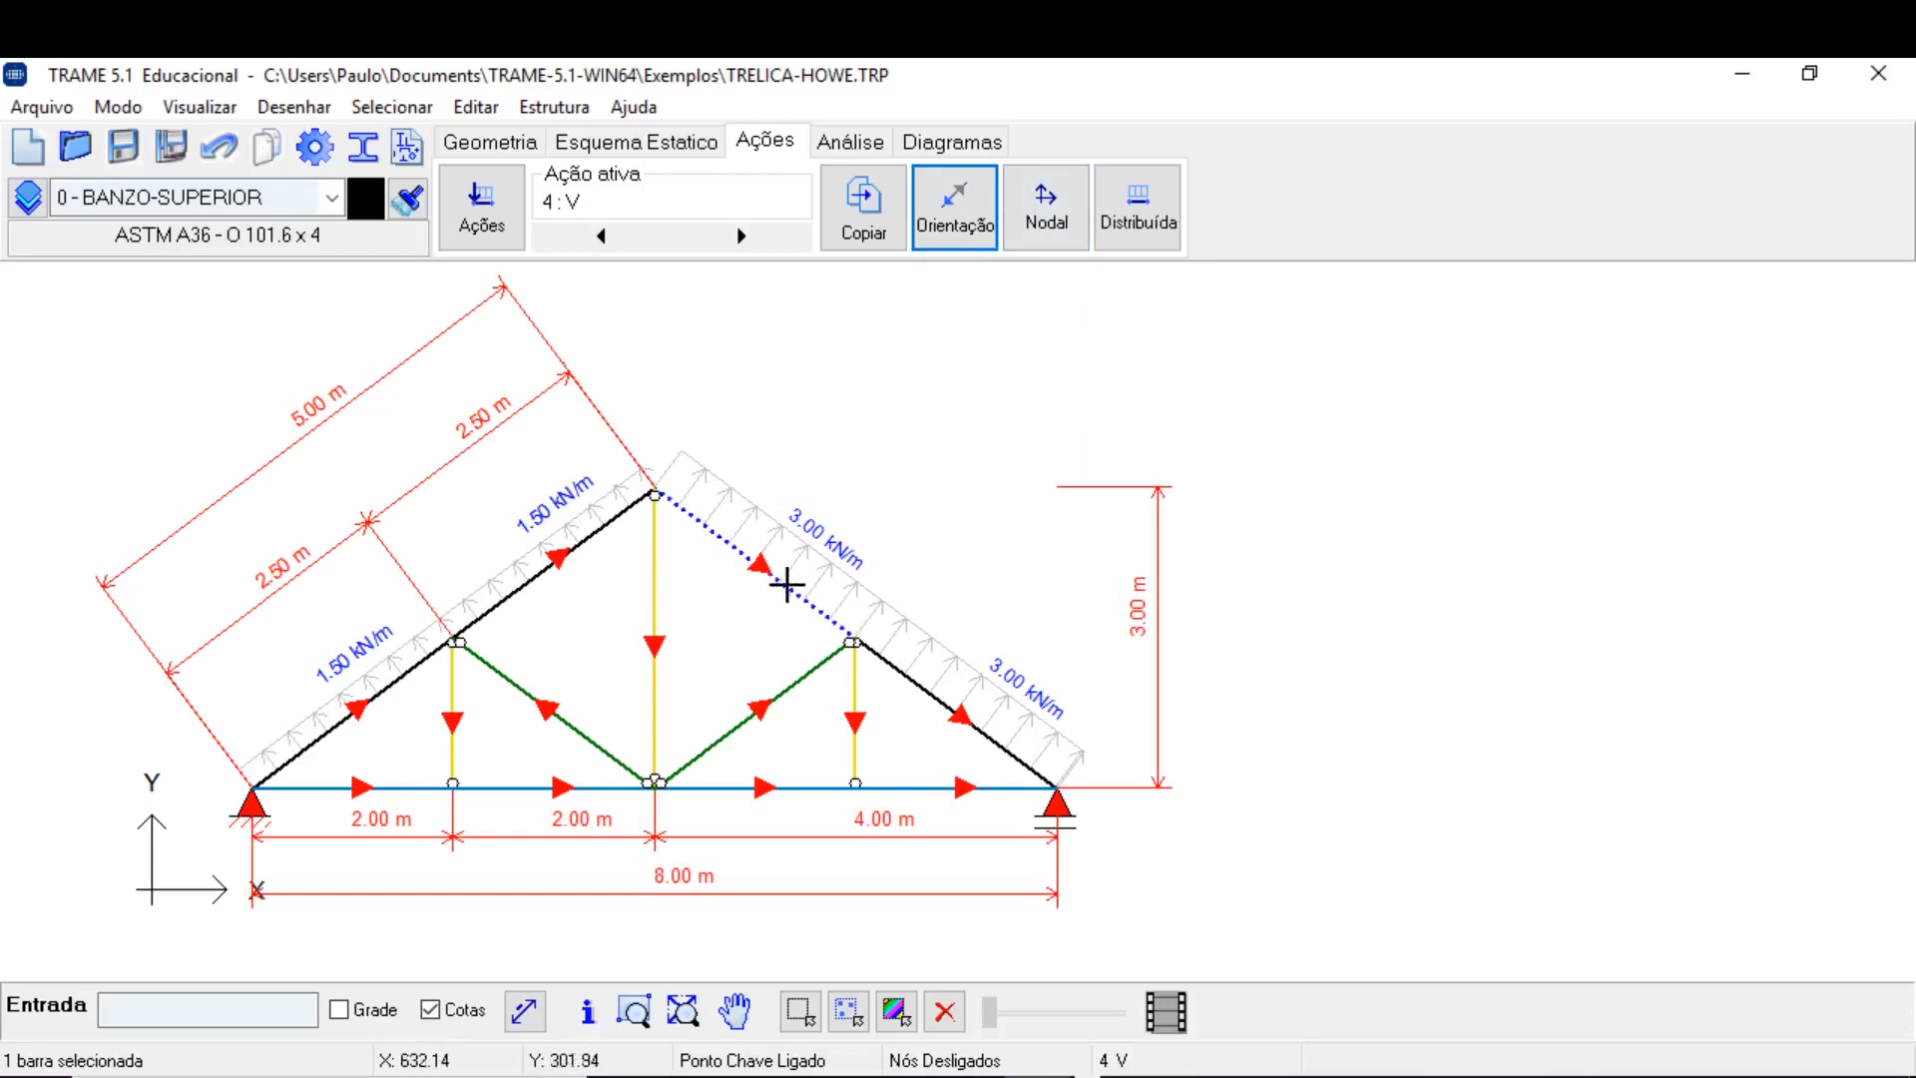
left_click(906, 675)
left_click(619, 519)
left_click(1155, 245)
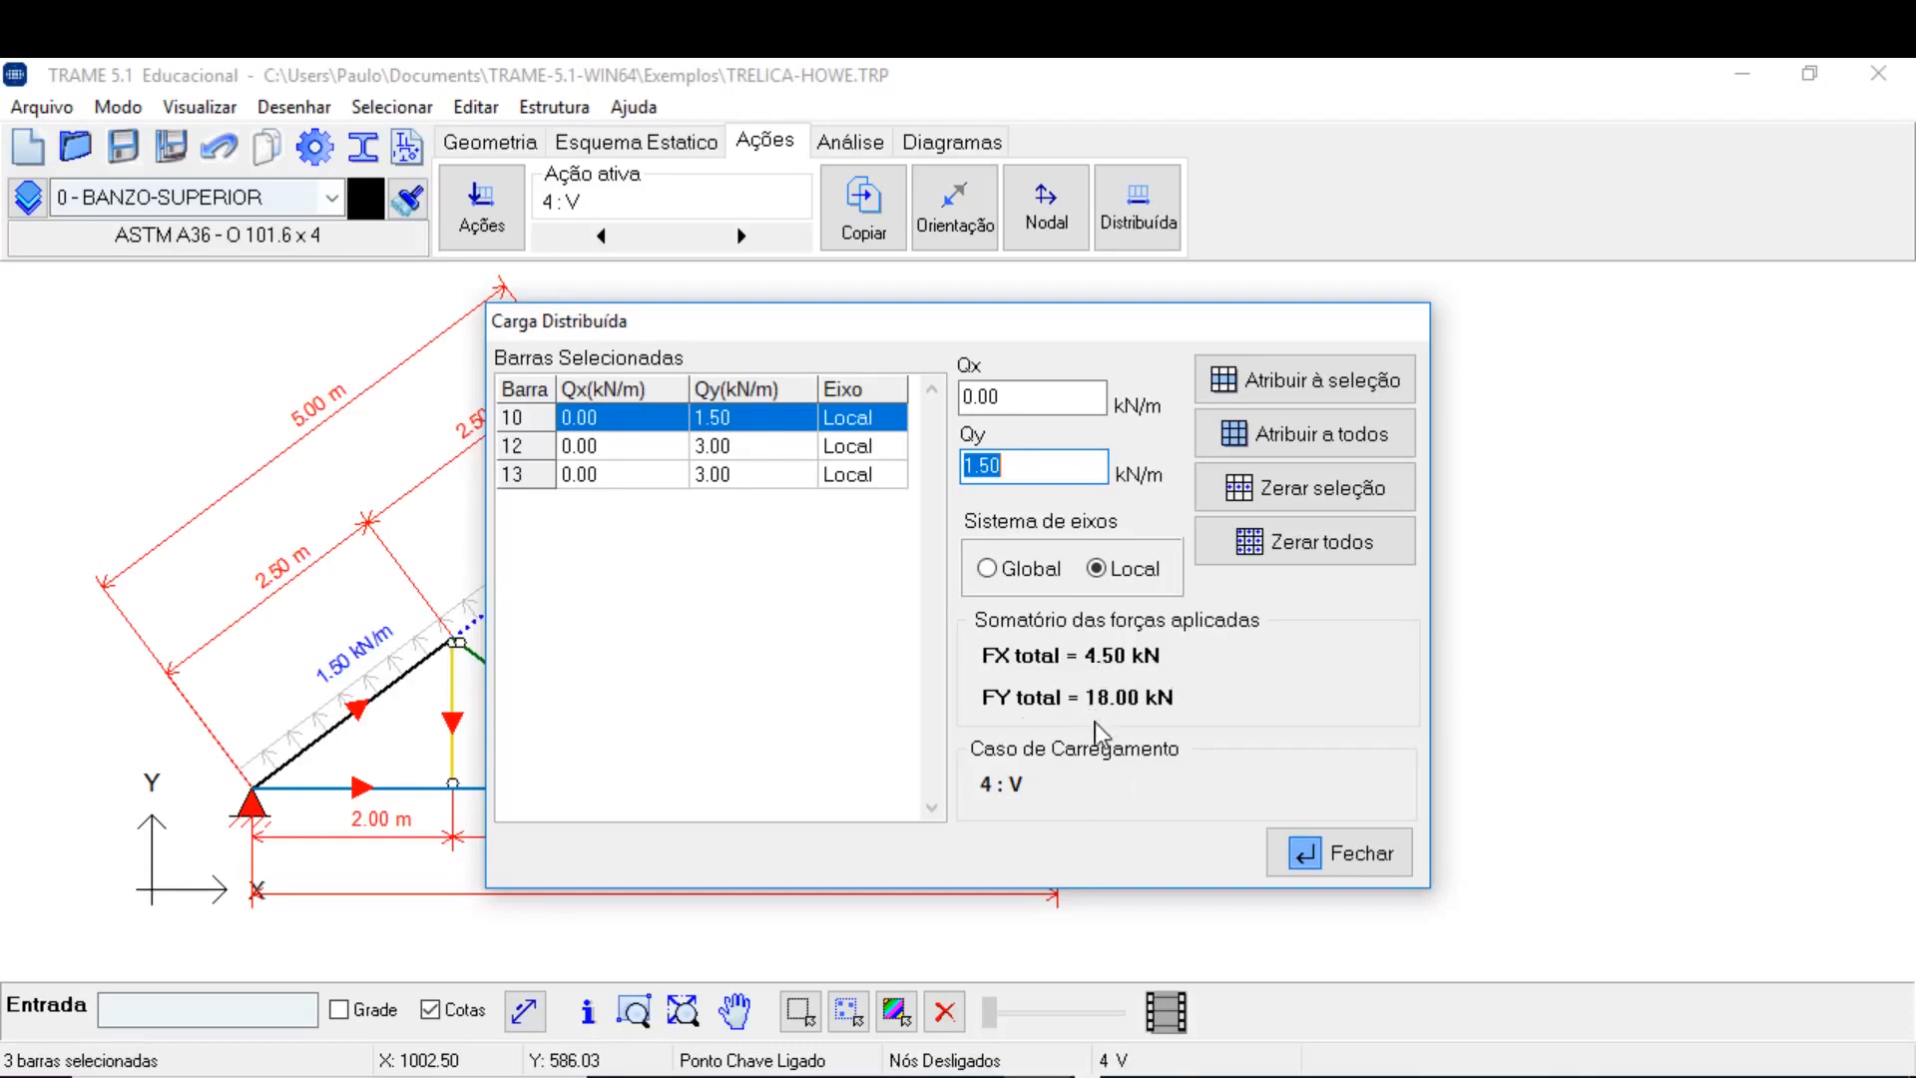
left_click(1353, 871)
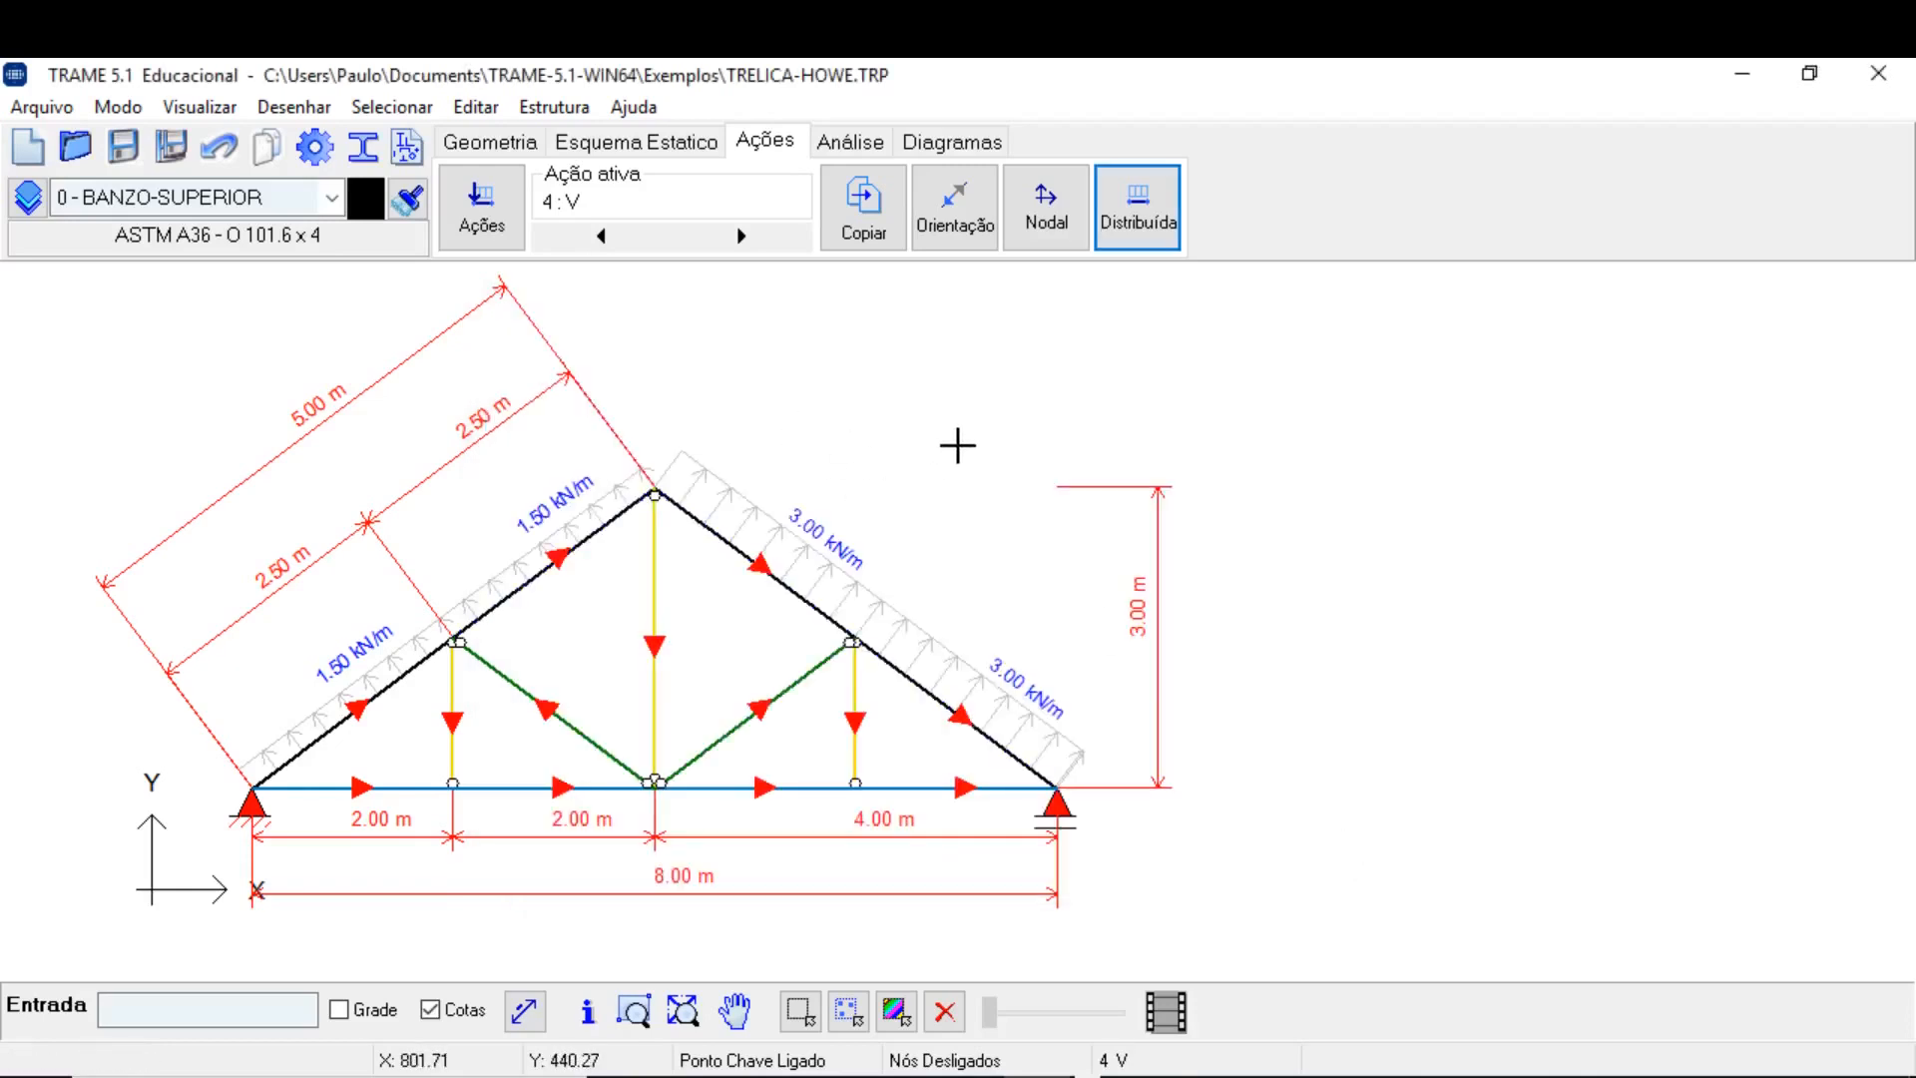
Turn on the node display and make load case 3, Q, active.
key("F3")
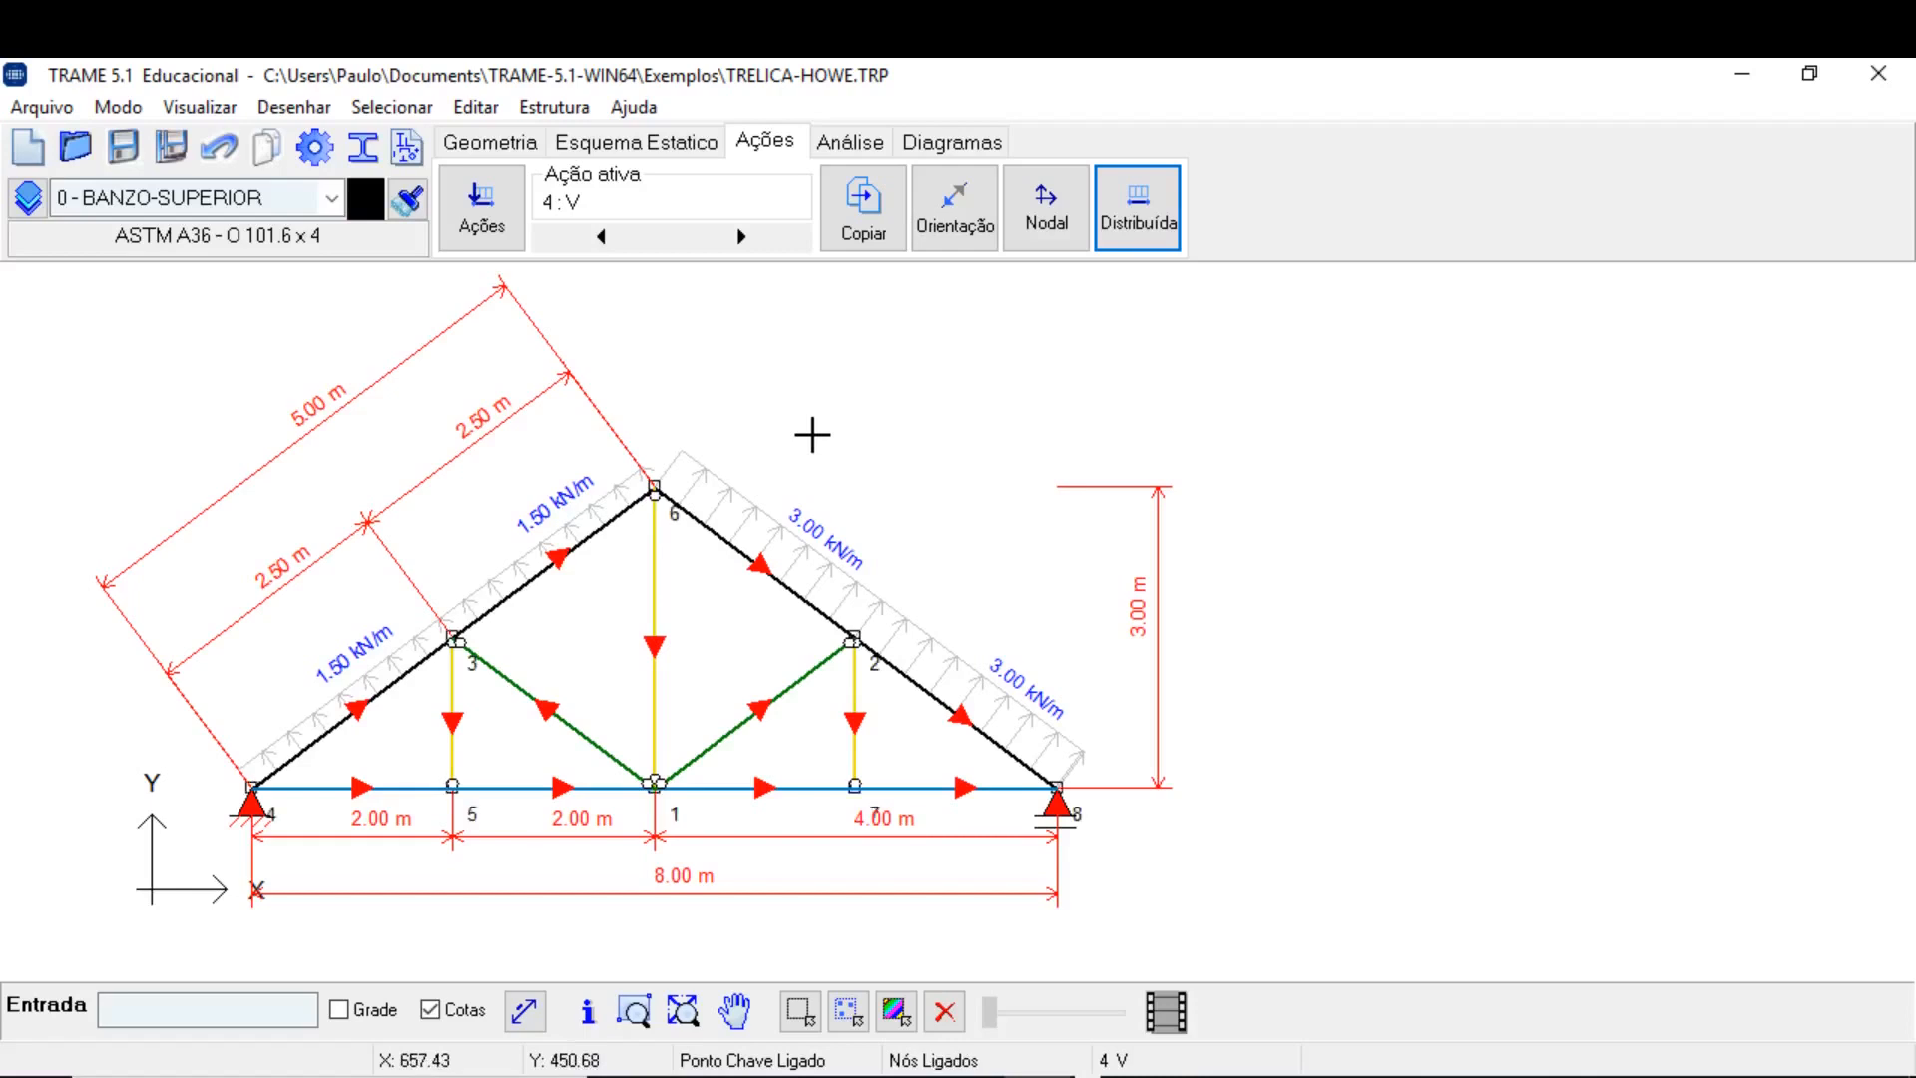
left_click(741, 237)
left_click(601, 235)
left_click(601, 235)
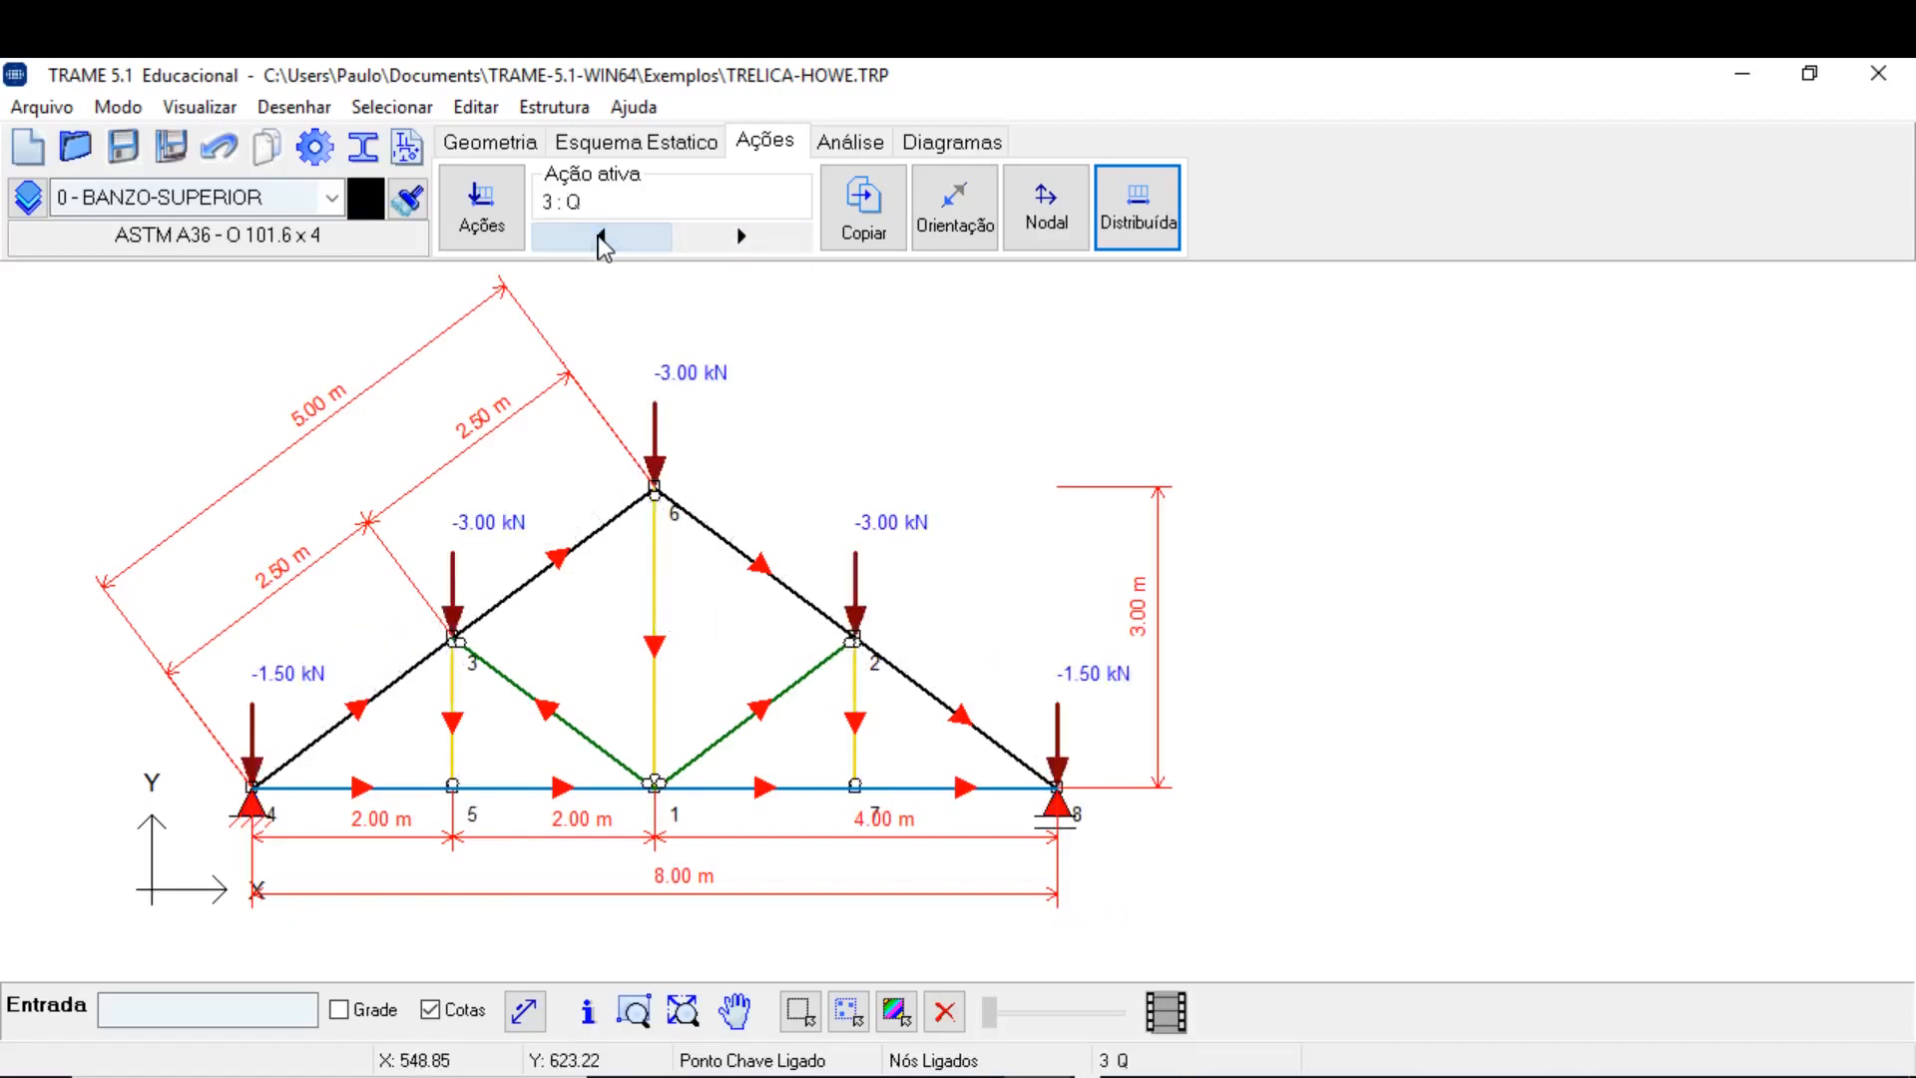
Review the concentrated loads on nodes 6 and 2 in case Q, moving the load window aside to compare with the truss.
left_click(654, 488)
left_click(854, 635)
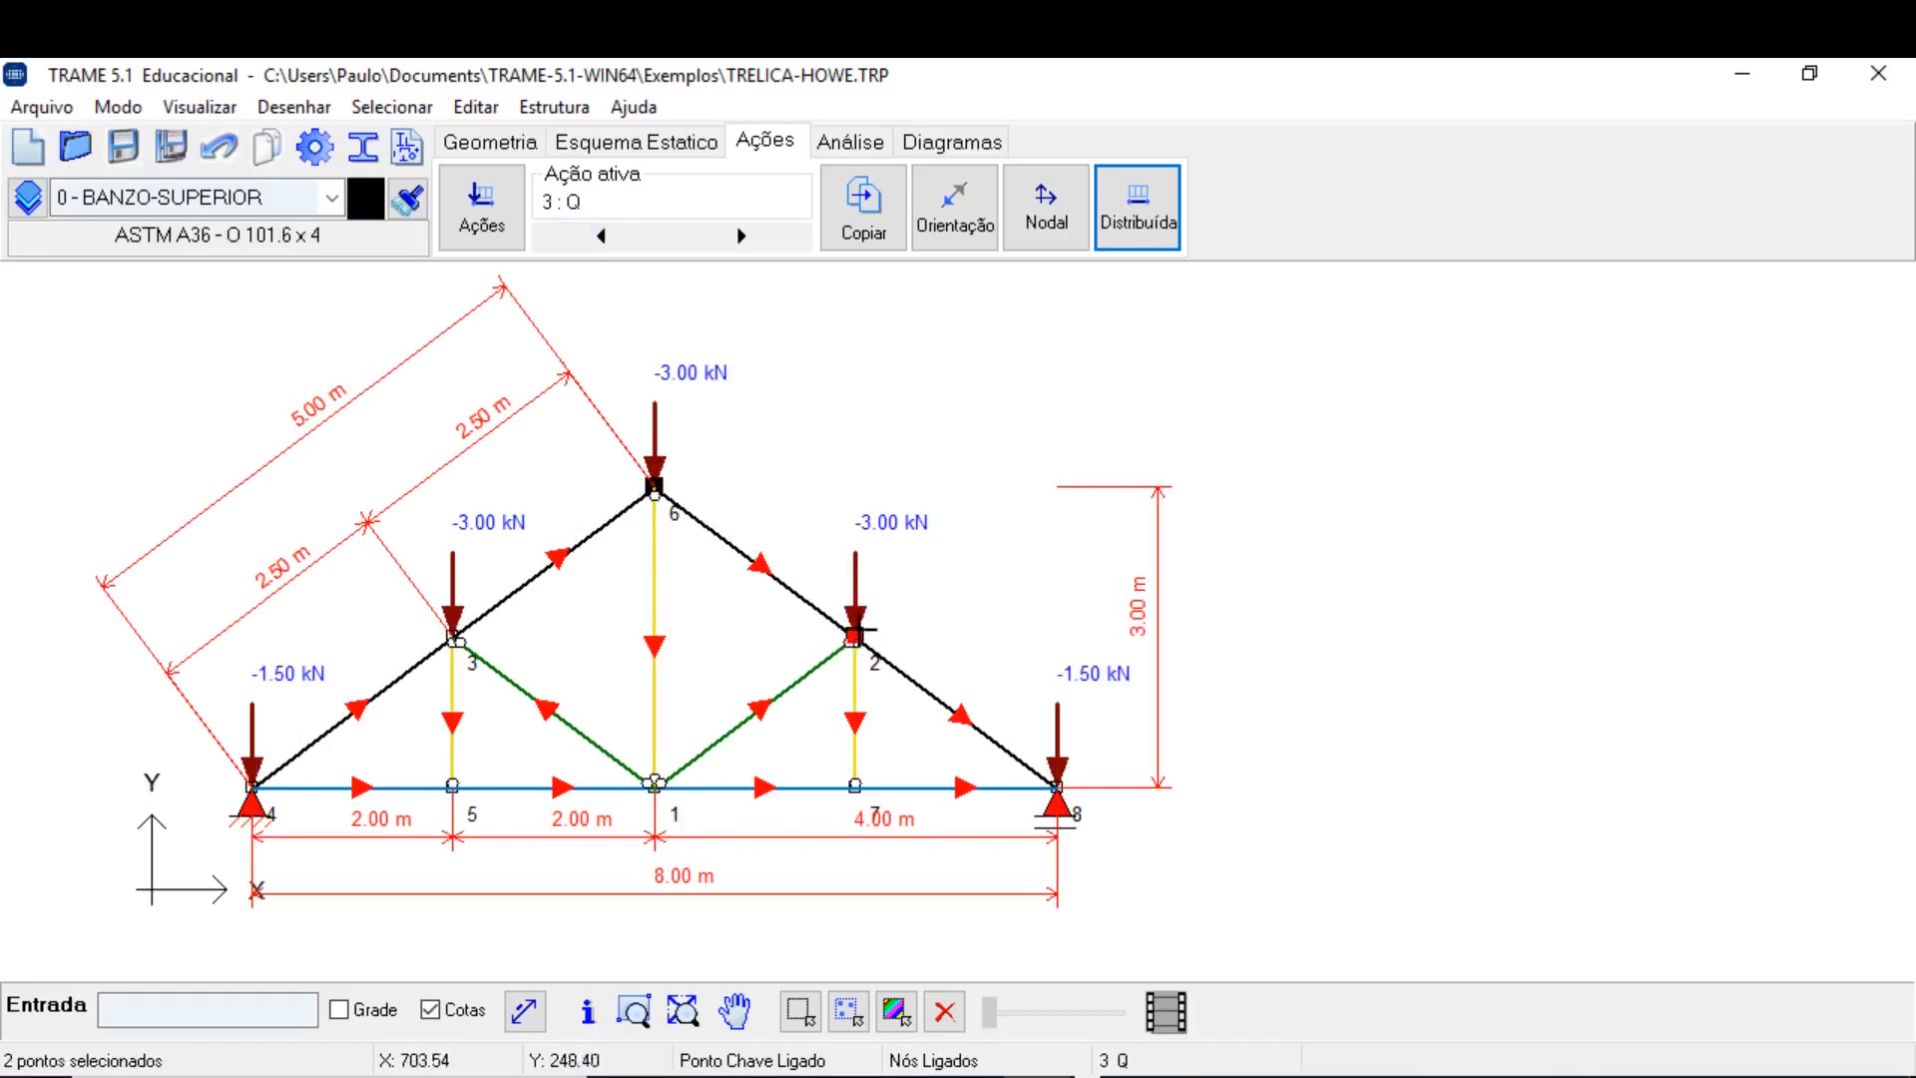
left_click(1043, 224)
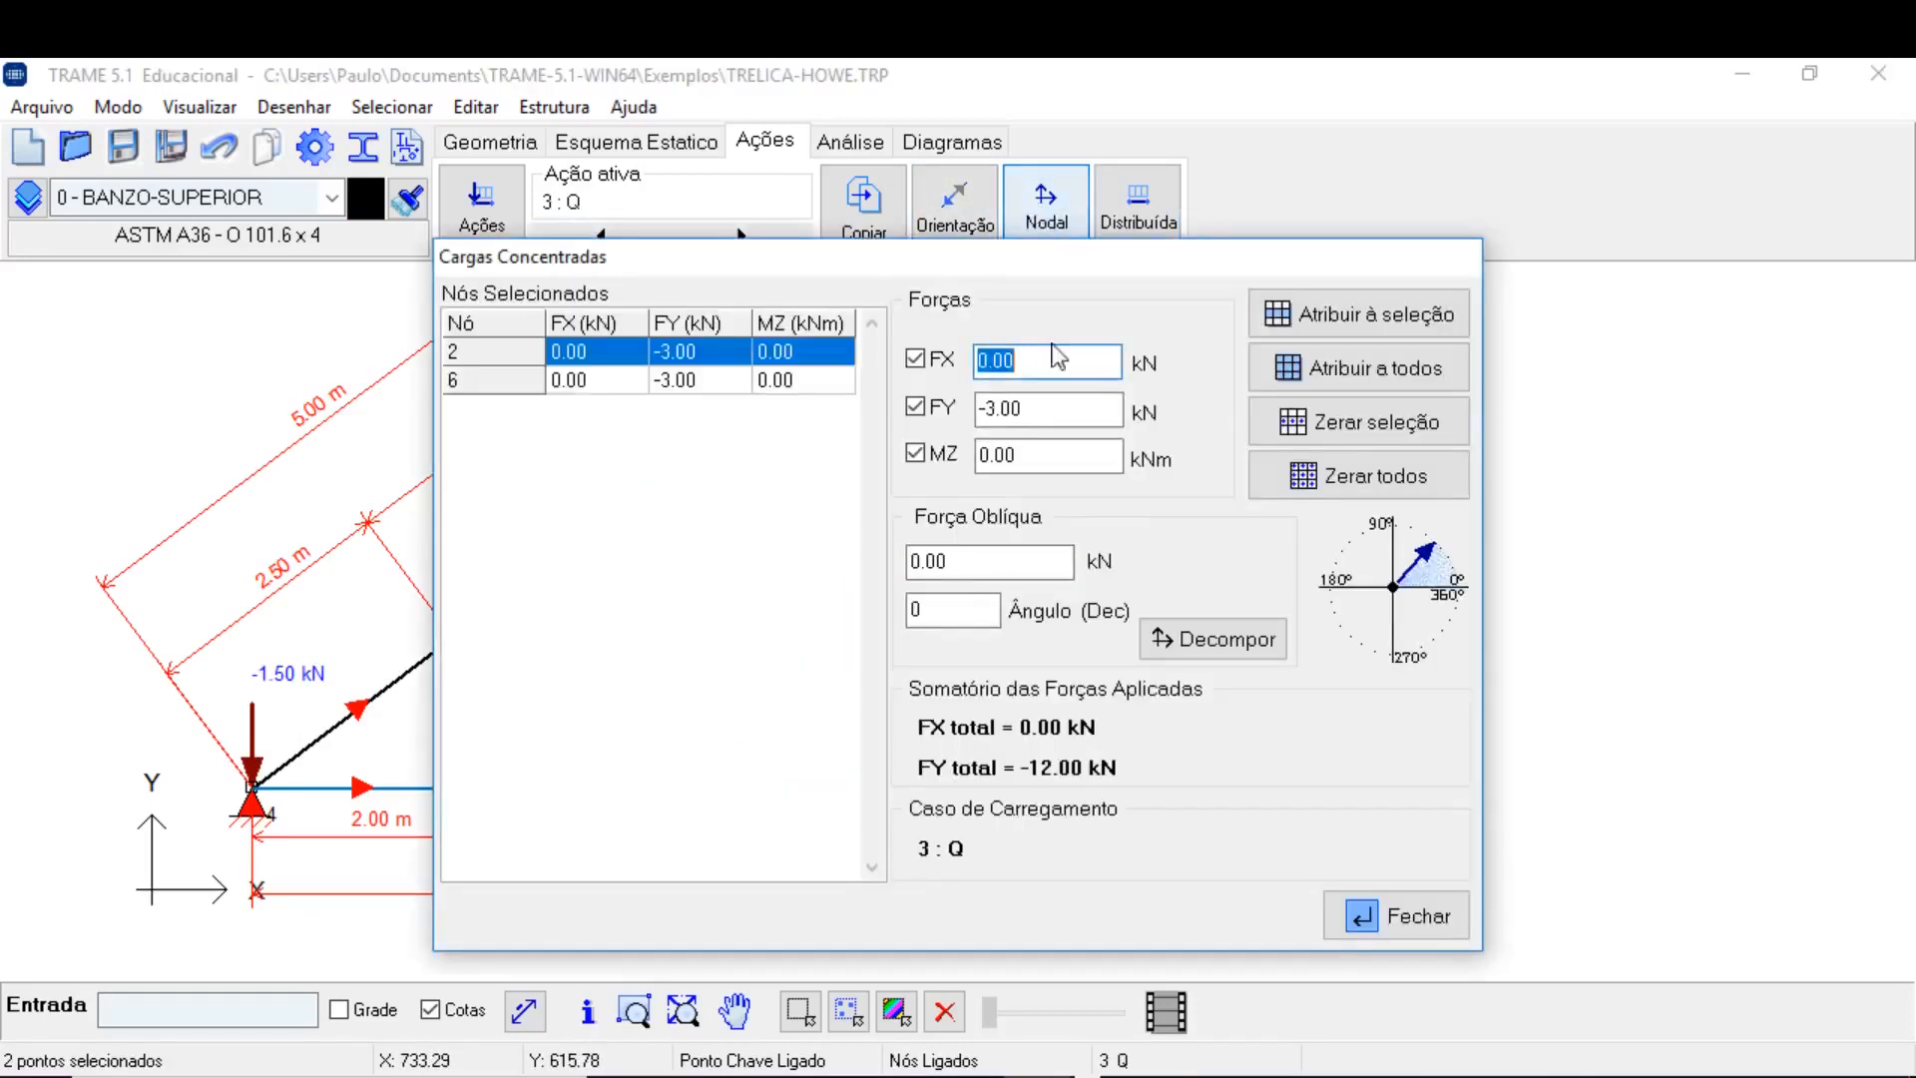
left_click_drag(672, 269, 1139, 259)
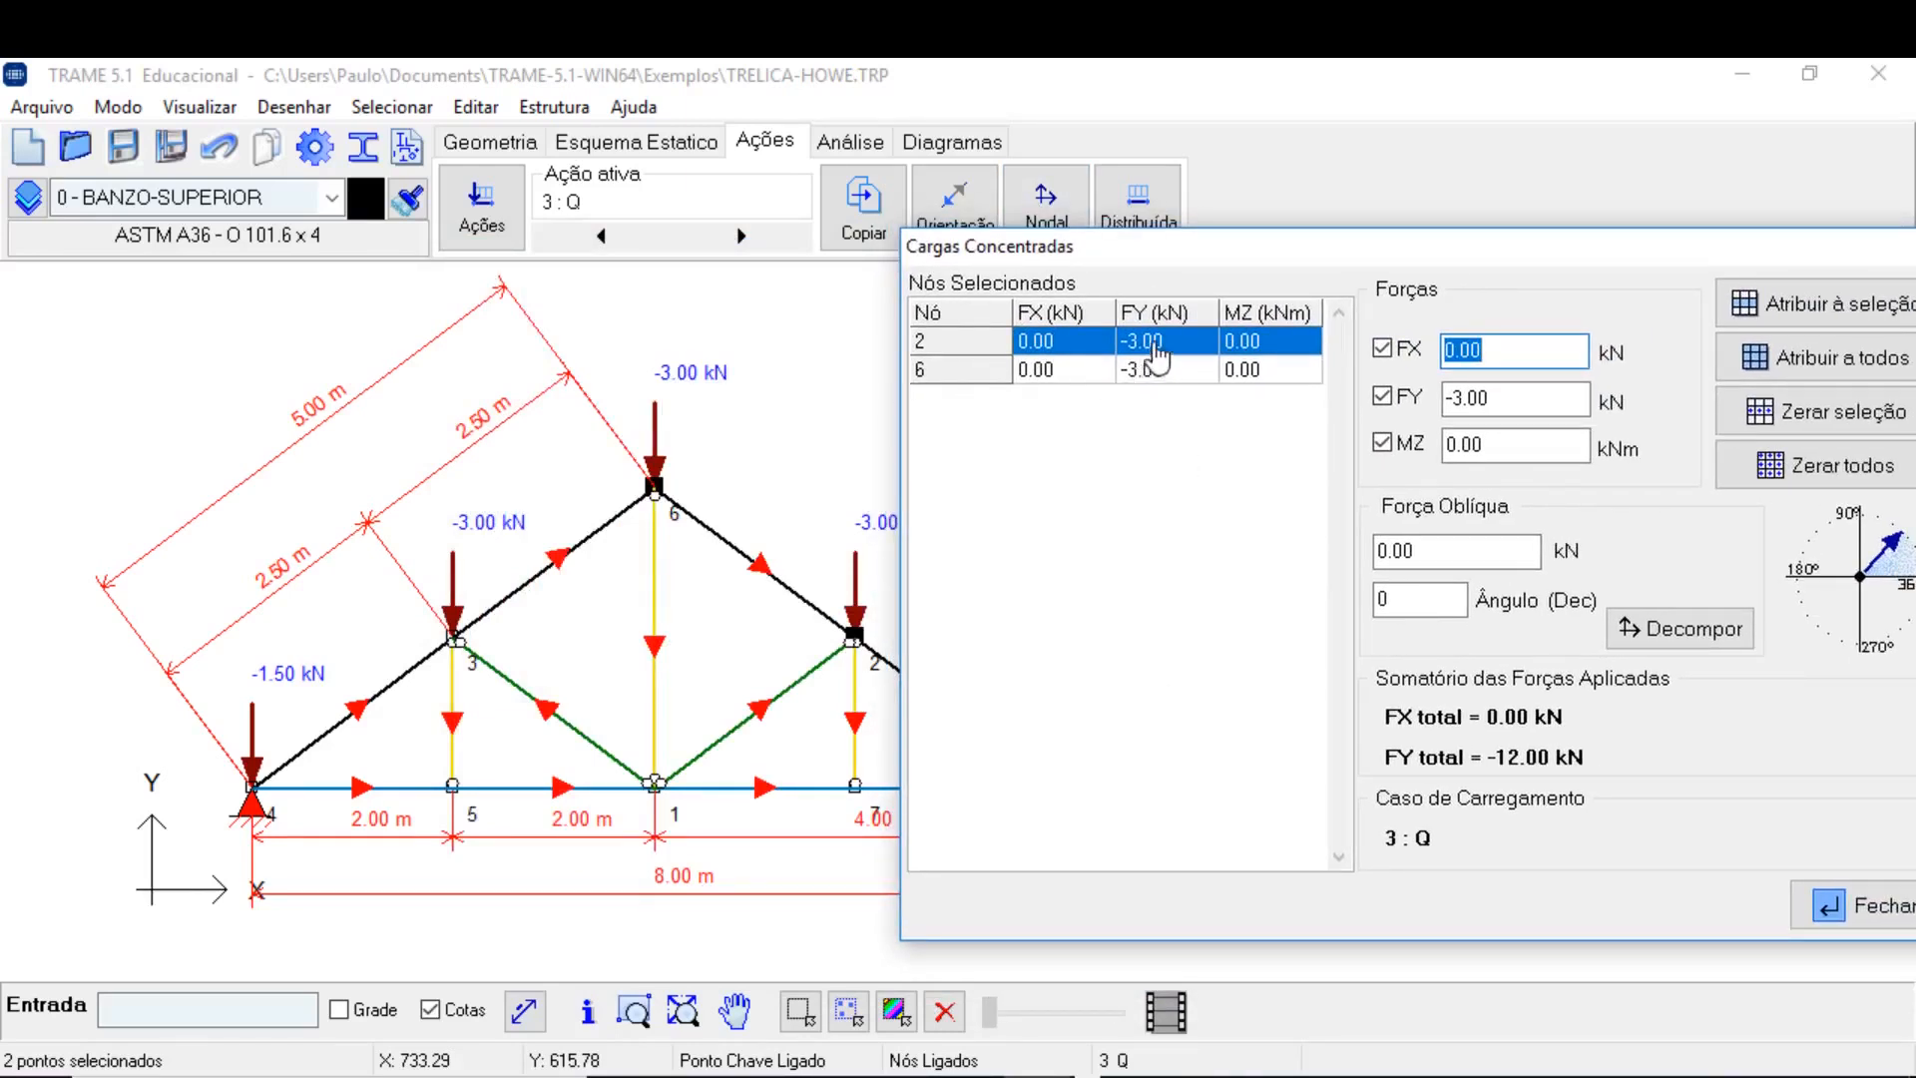
left_click_drag(1243, 252, 952, 239)
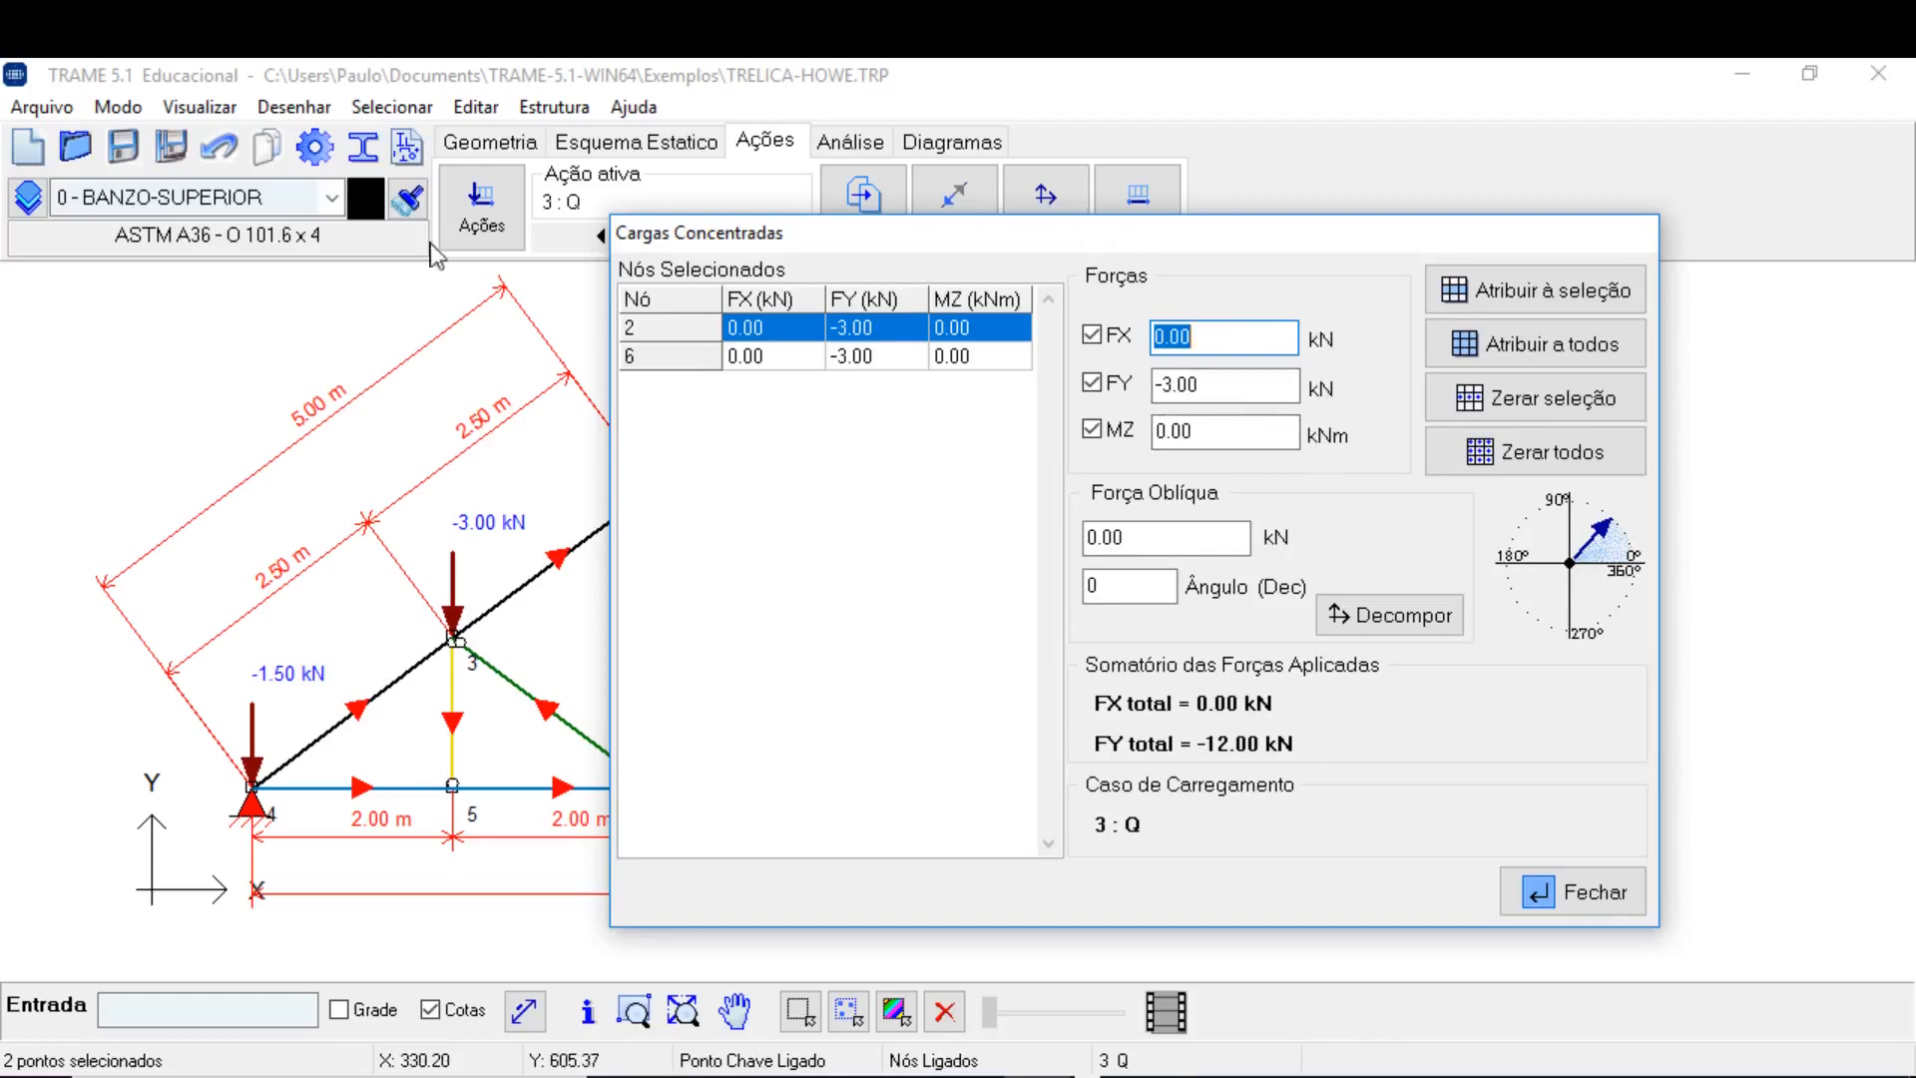
Set the force unit to tf in the program options and close them.
left_click(315, 151)
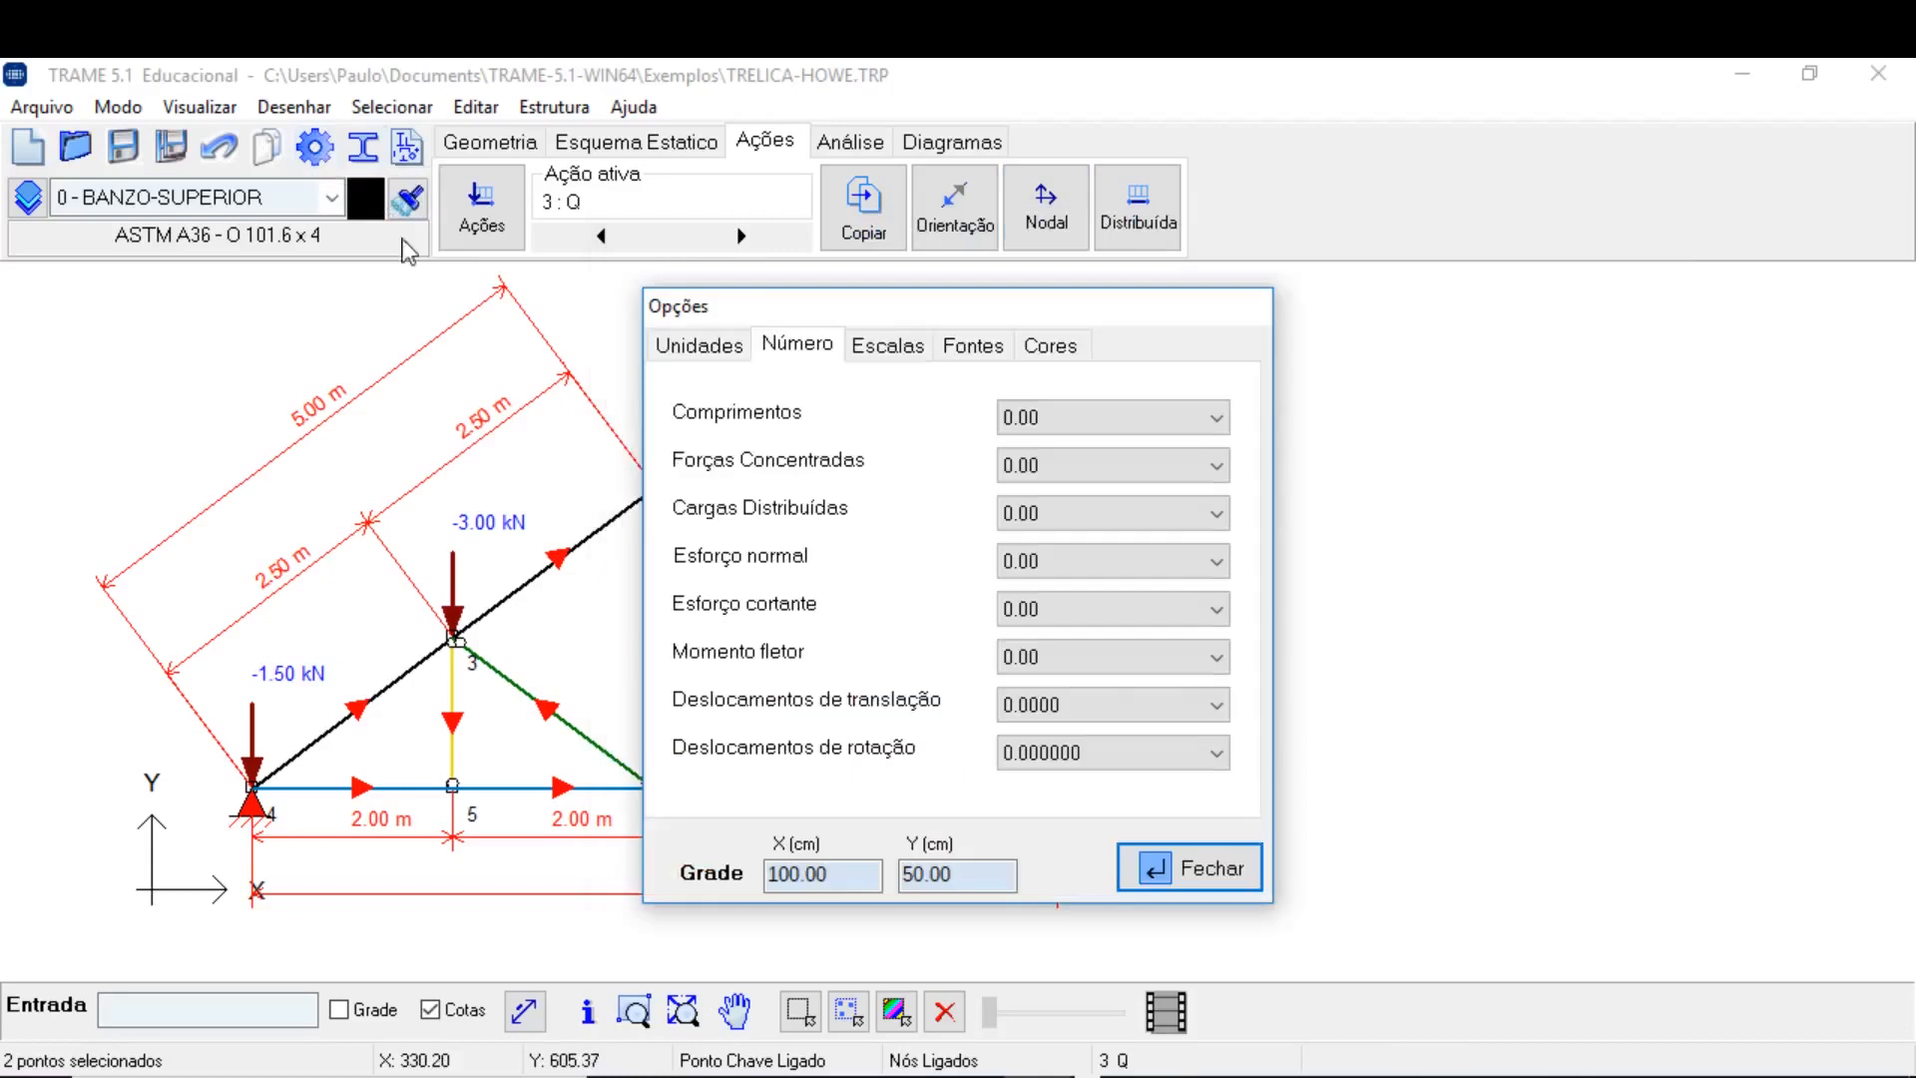
left_click(710, 347)
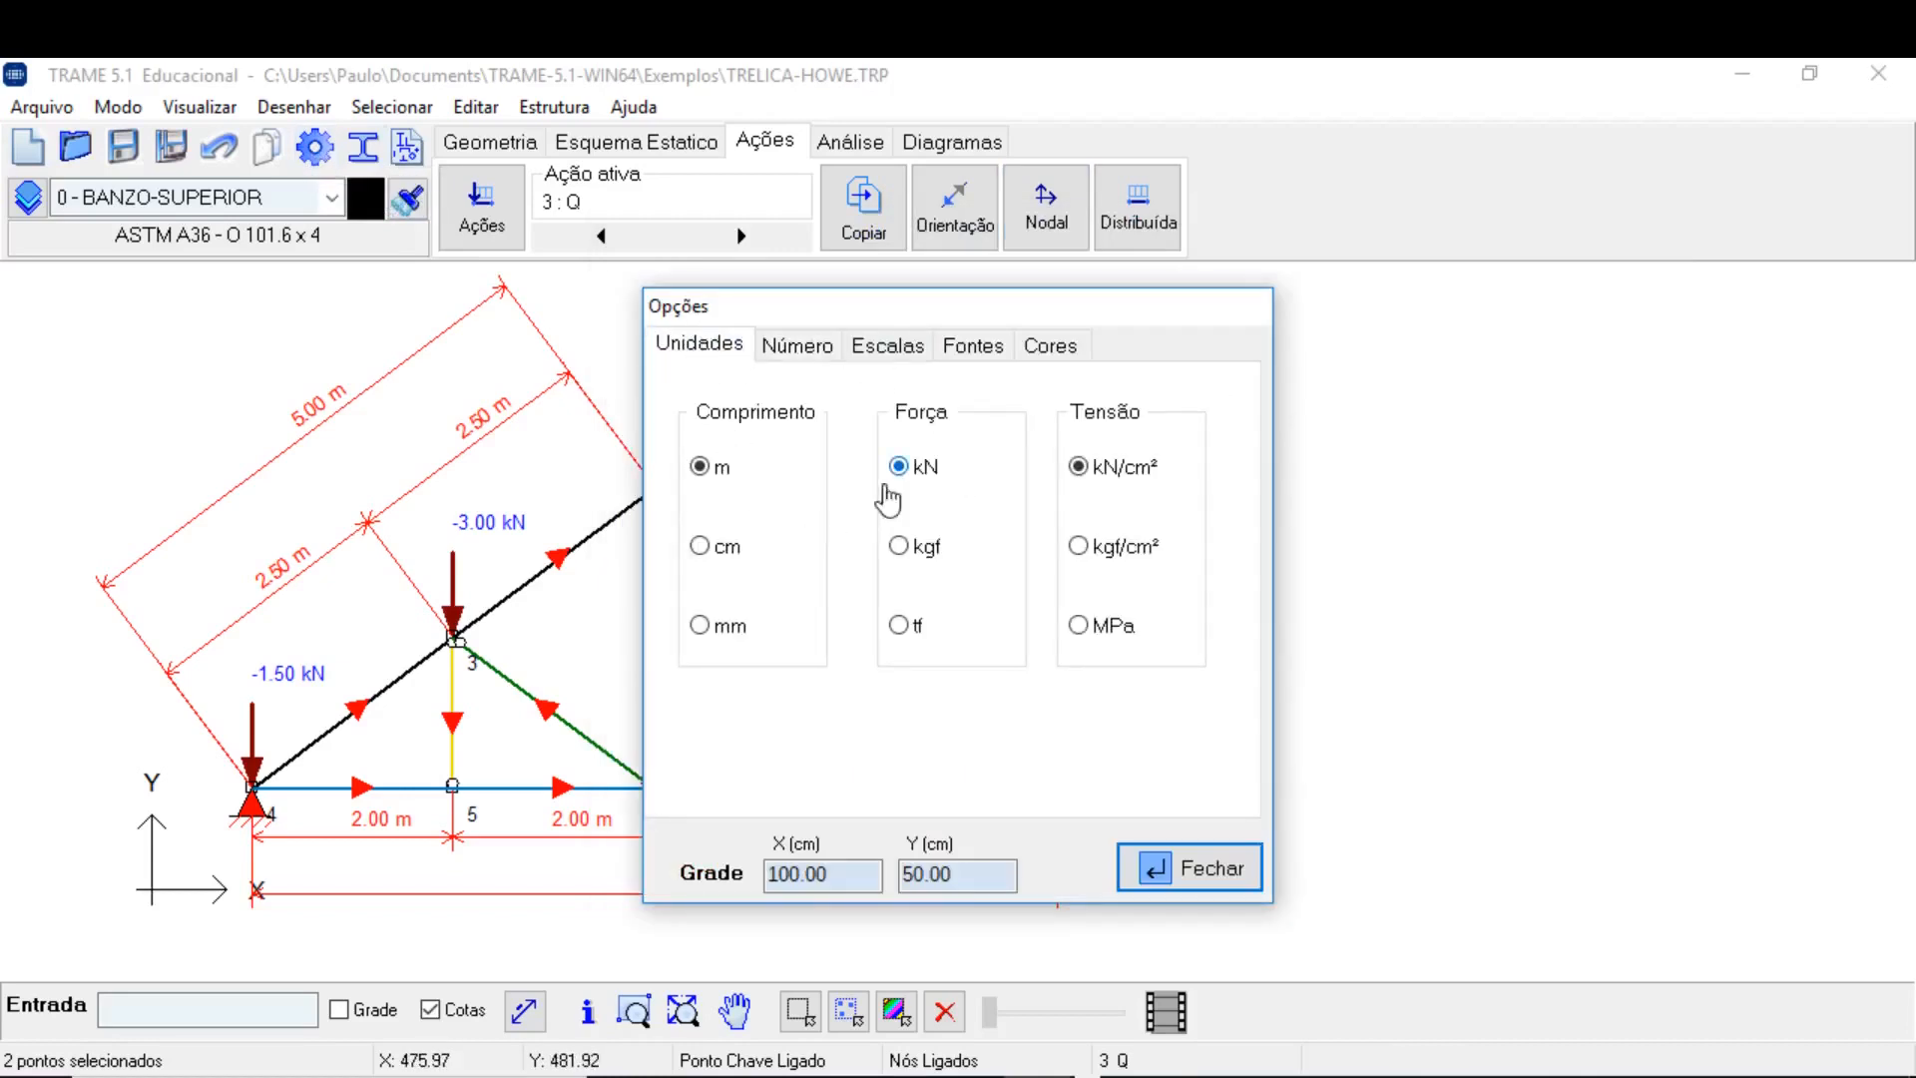
left_click(901, 625)
left_click(1143, 868)
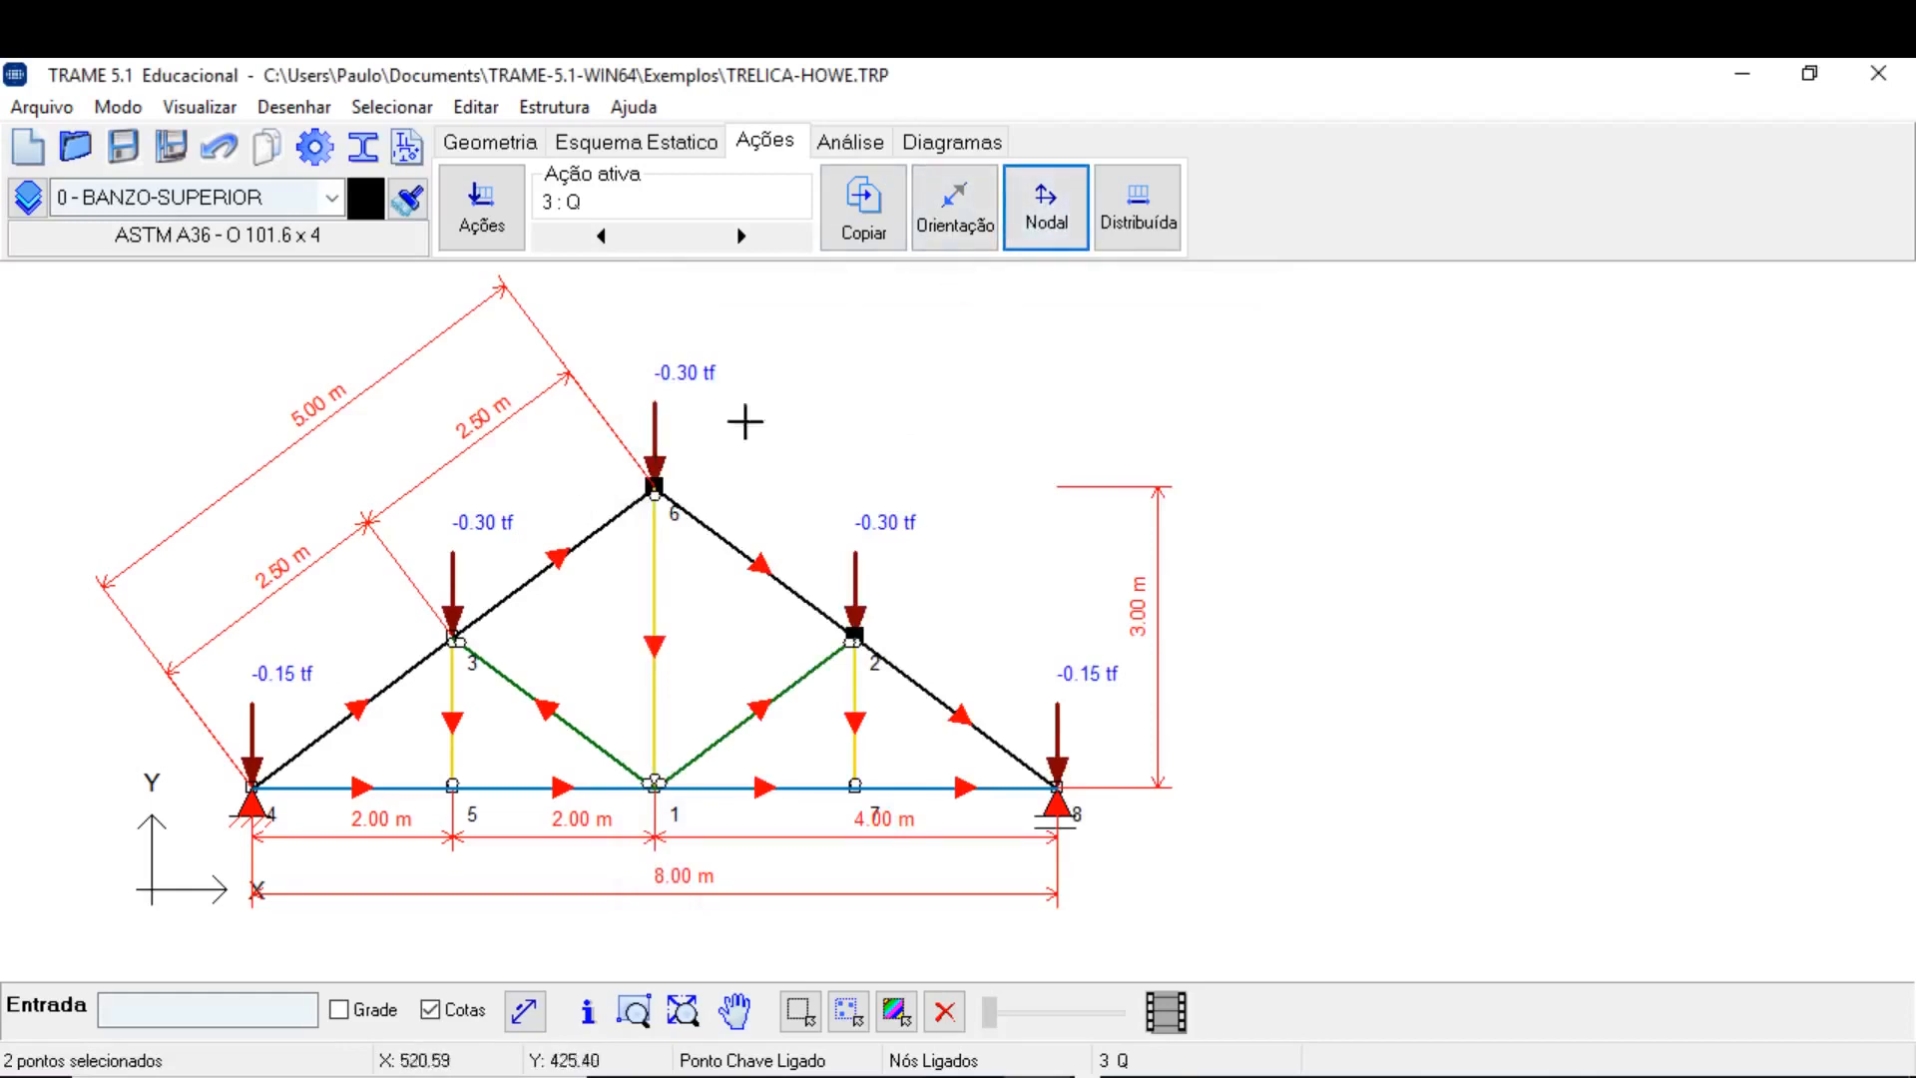
Review the concentrated loads on nodes 2 and 6 in tf, moving the load window off the truss, and close it unchanged.
left_click(1044, 227)
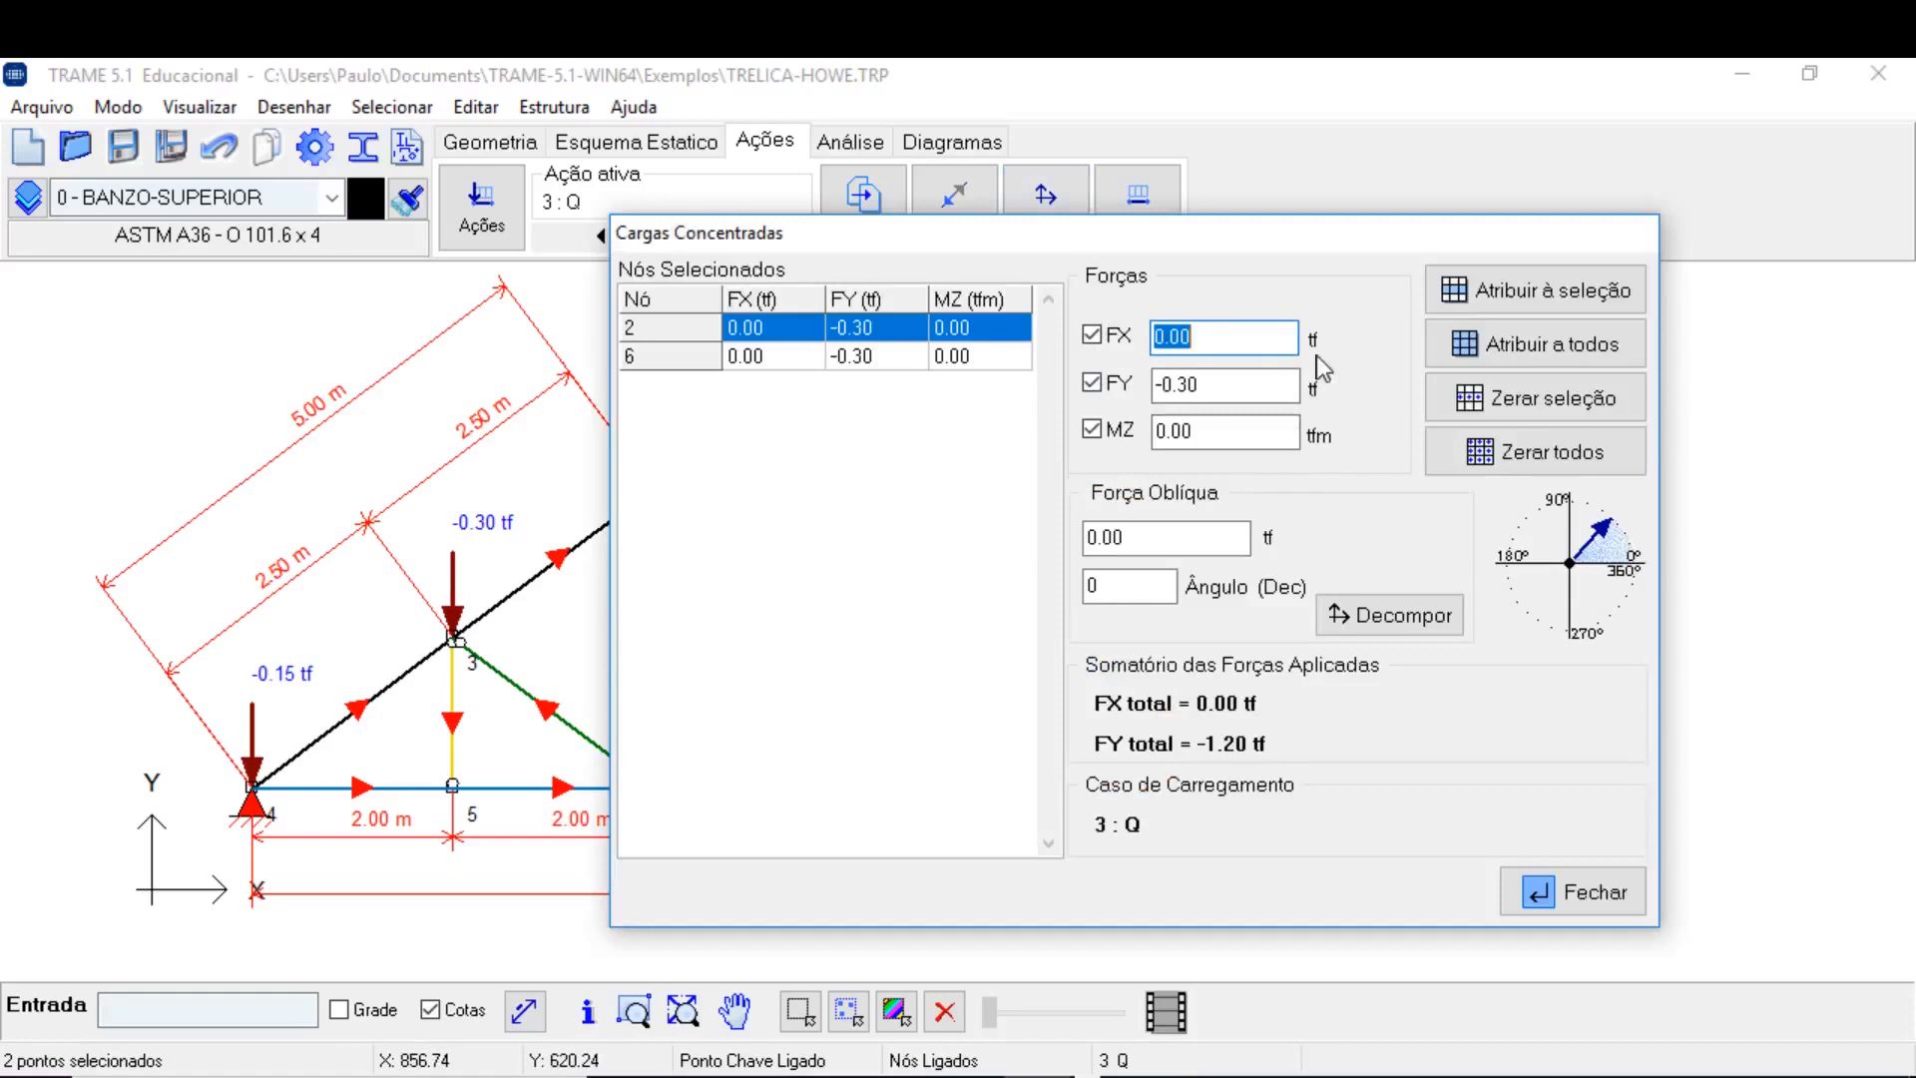
left_click_drag(1112, 232, 1200, 317)
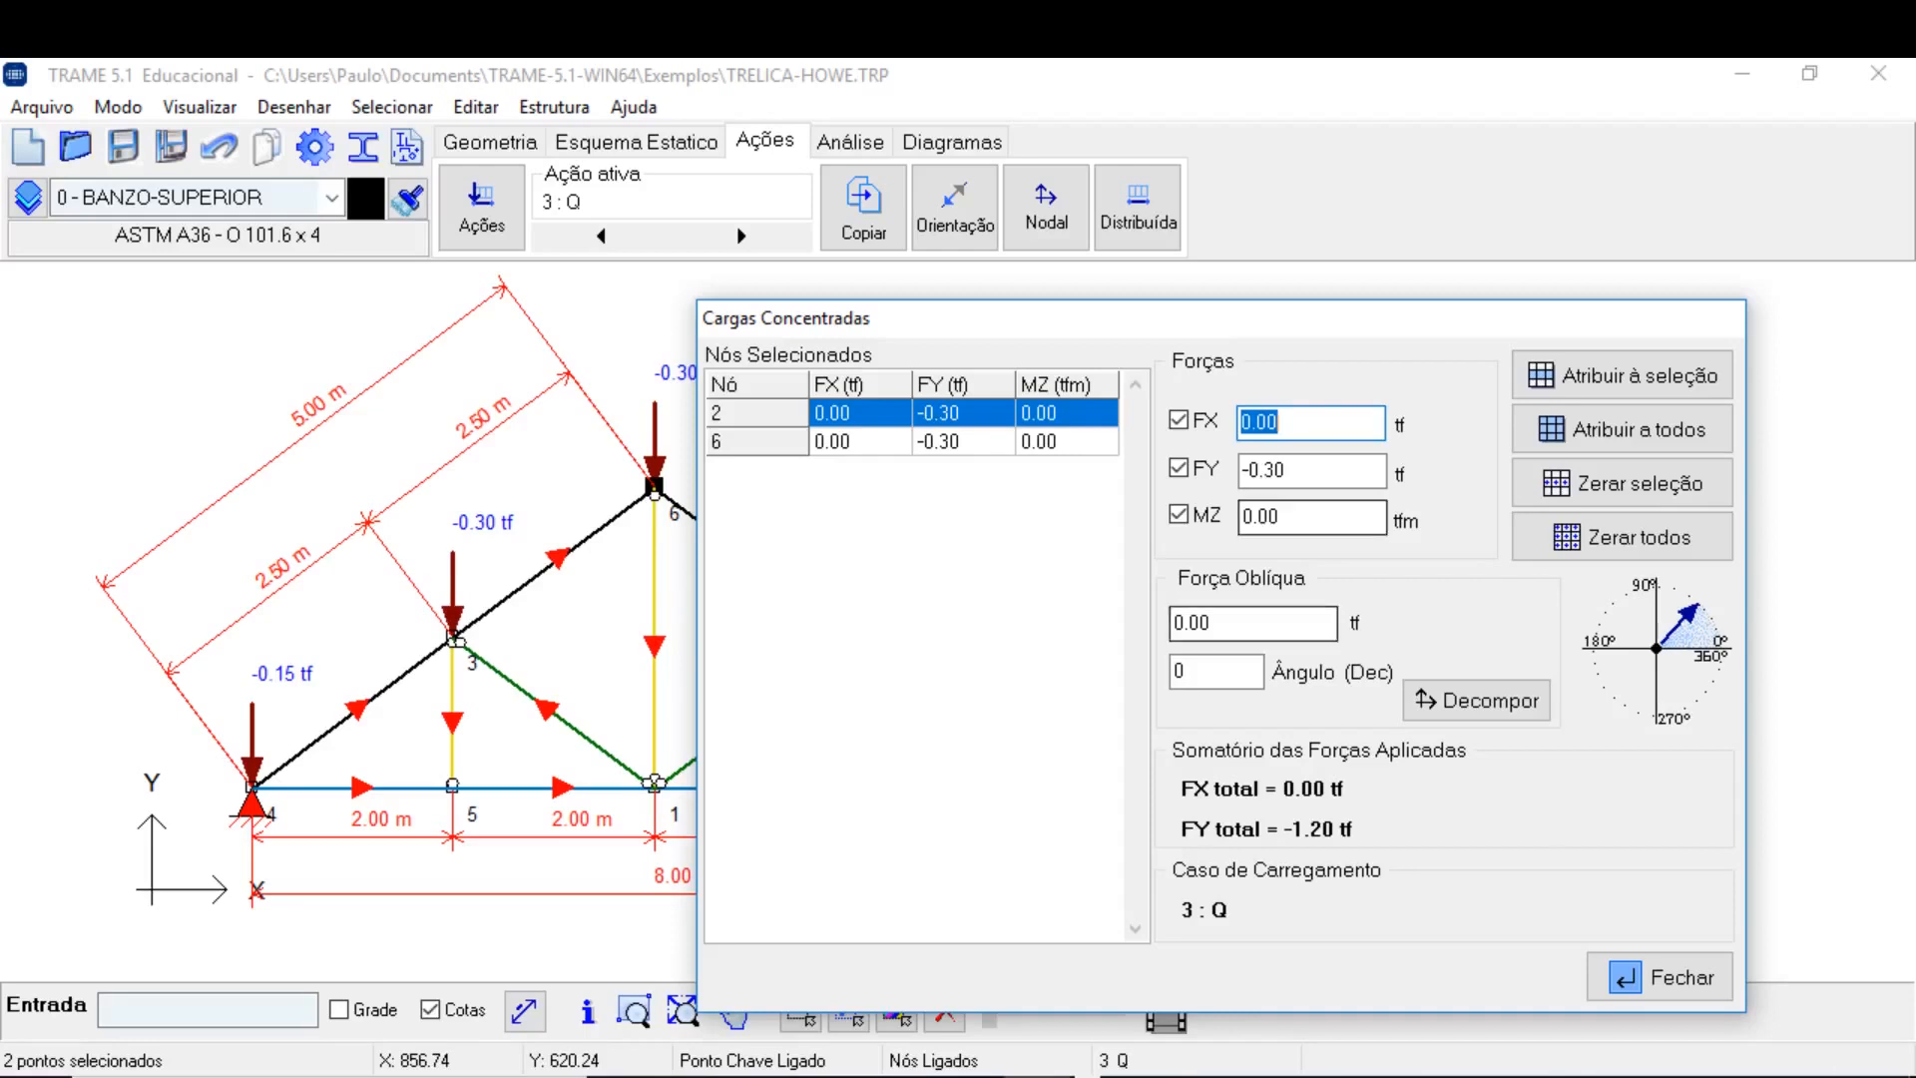
left_click(1660, 977)
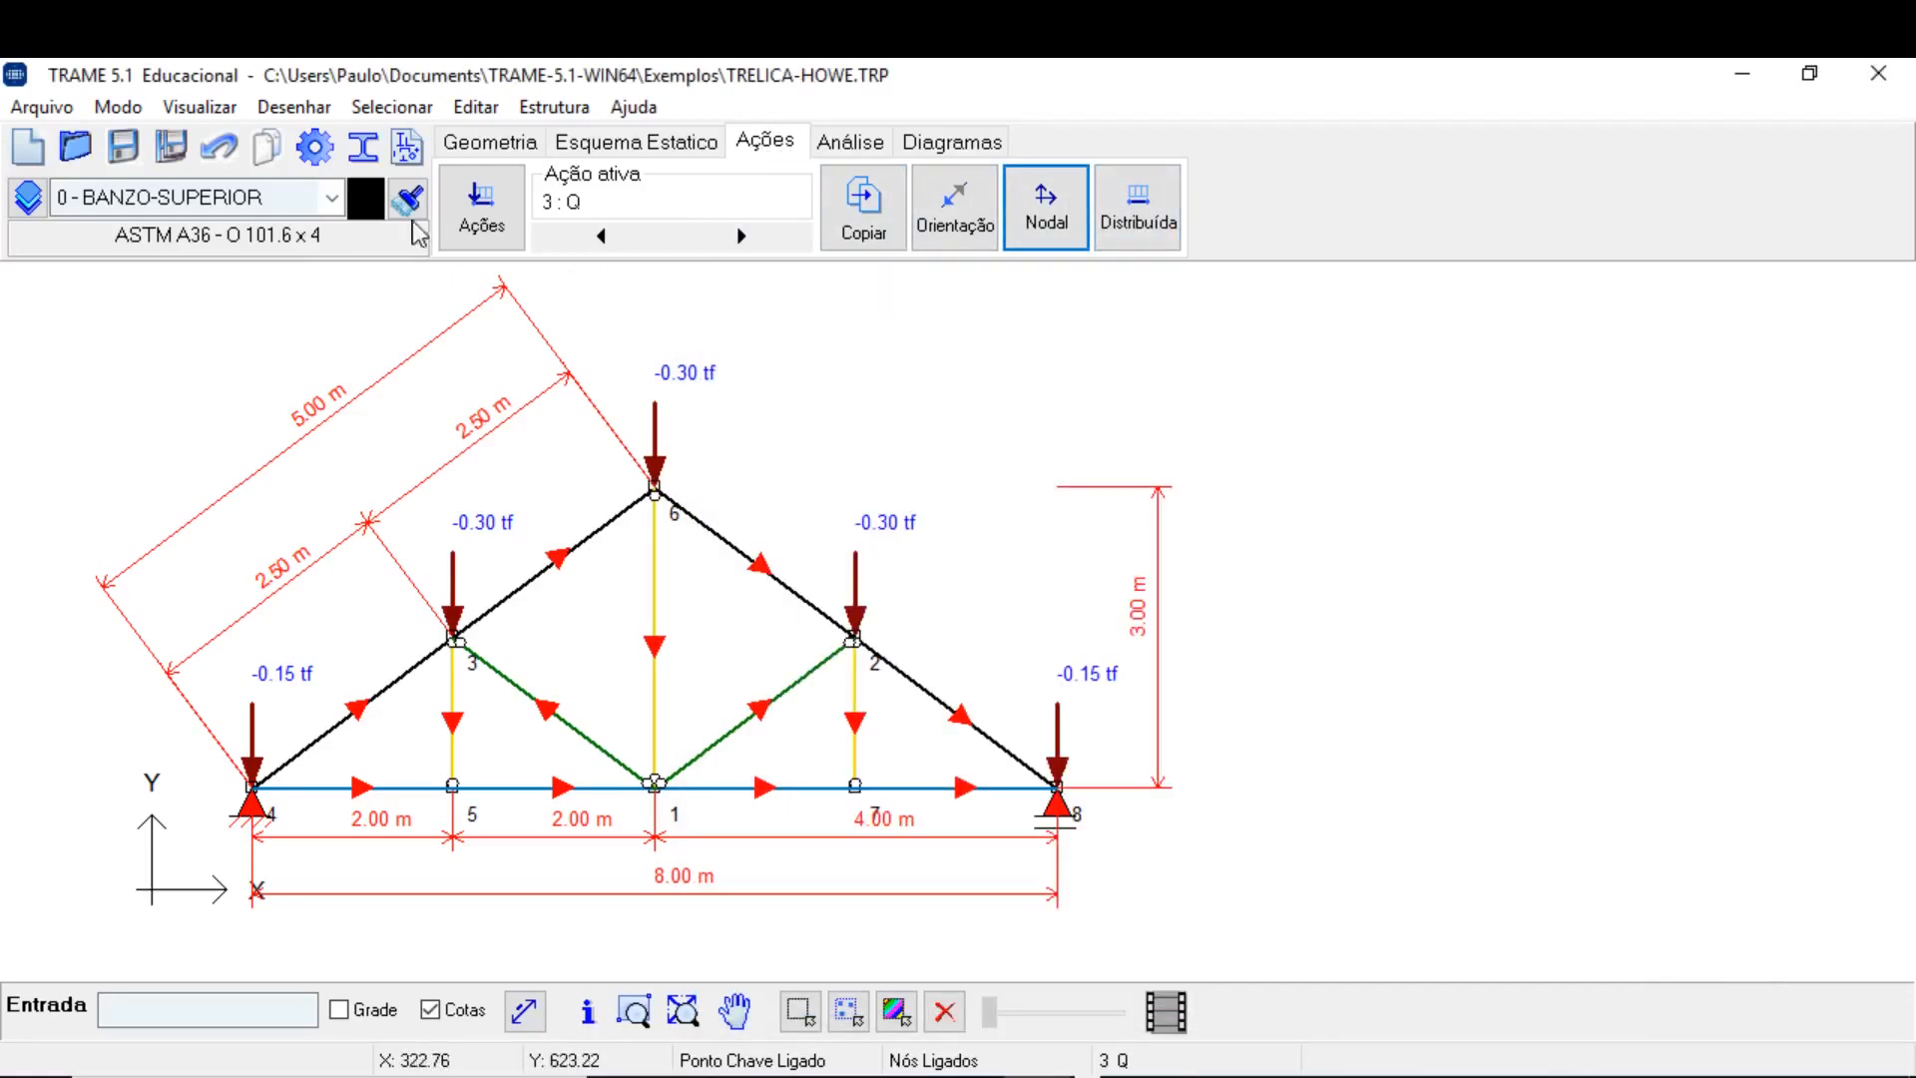
Switch to the analysis stage, check the unit options and close them unchanged.
left_click(854, 145)
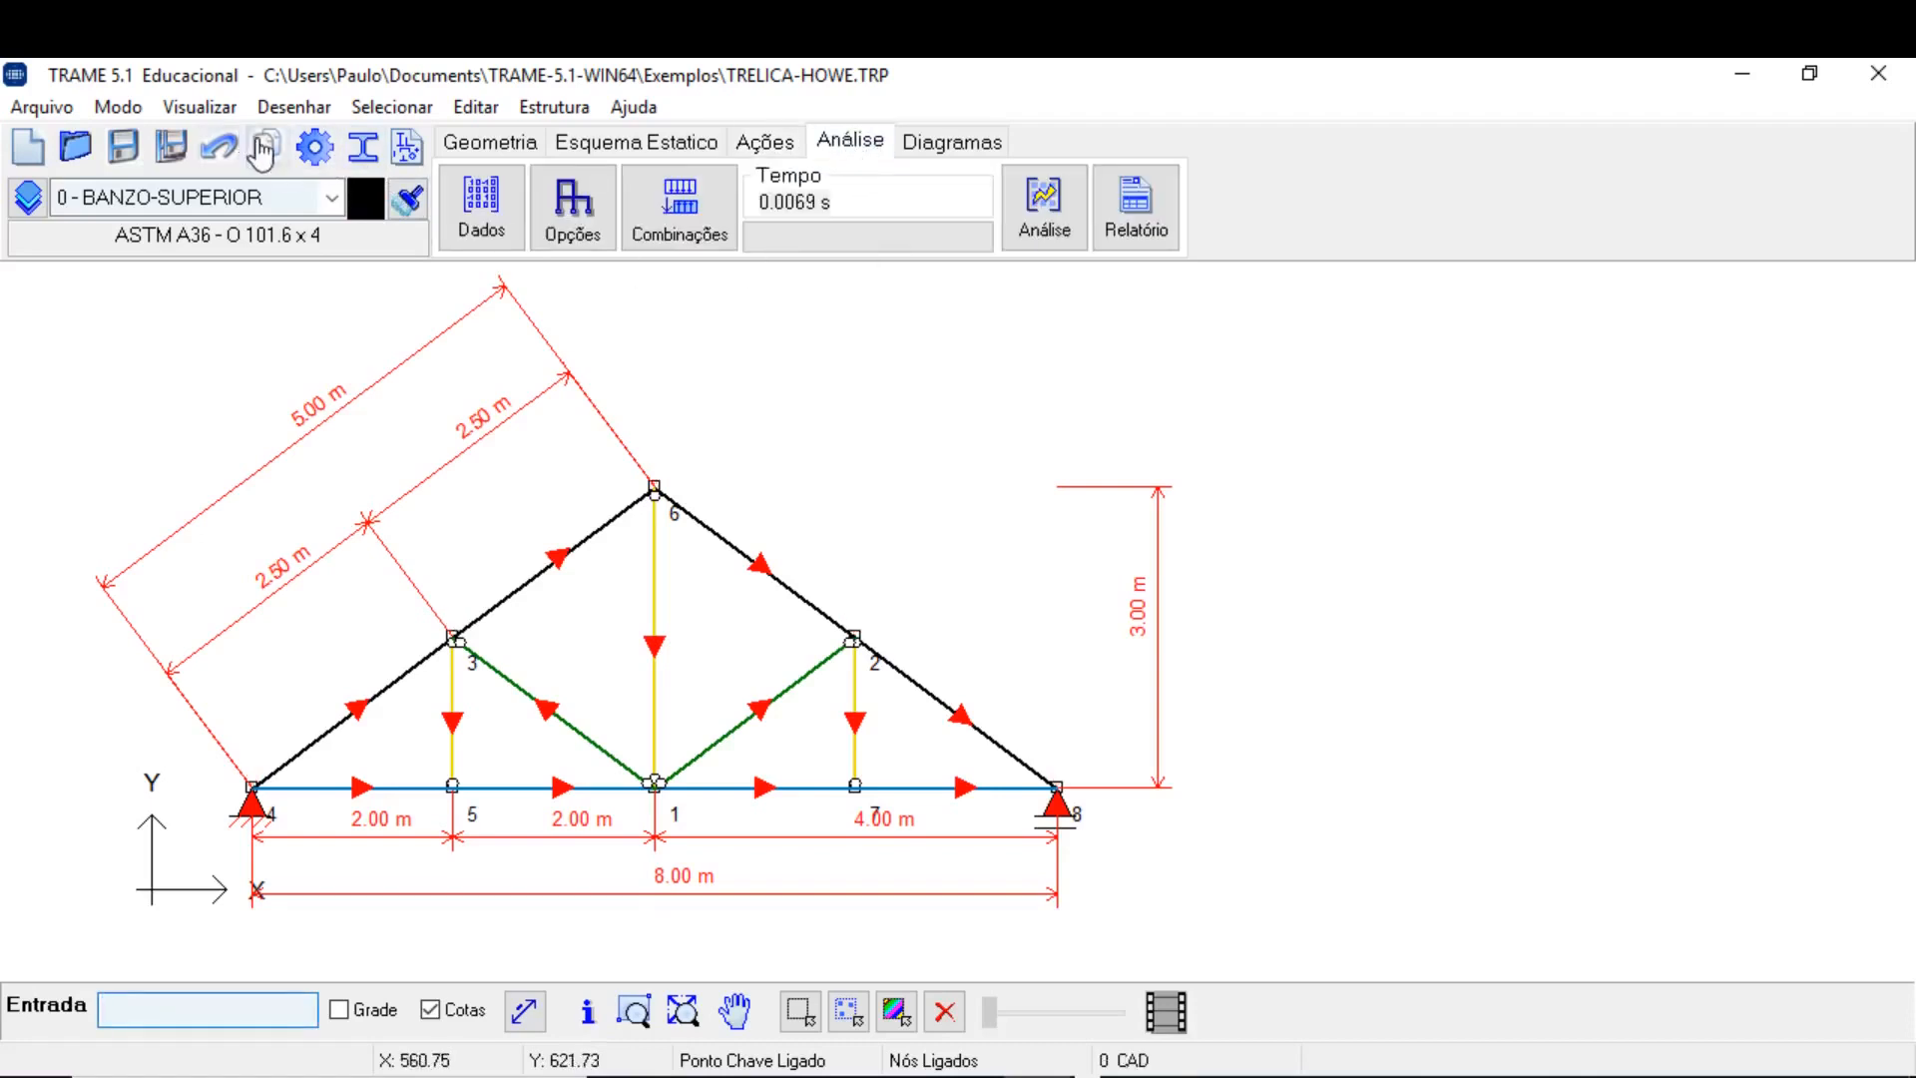
left_click(315, 149)
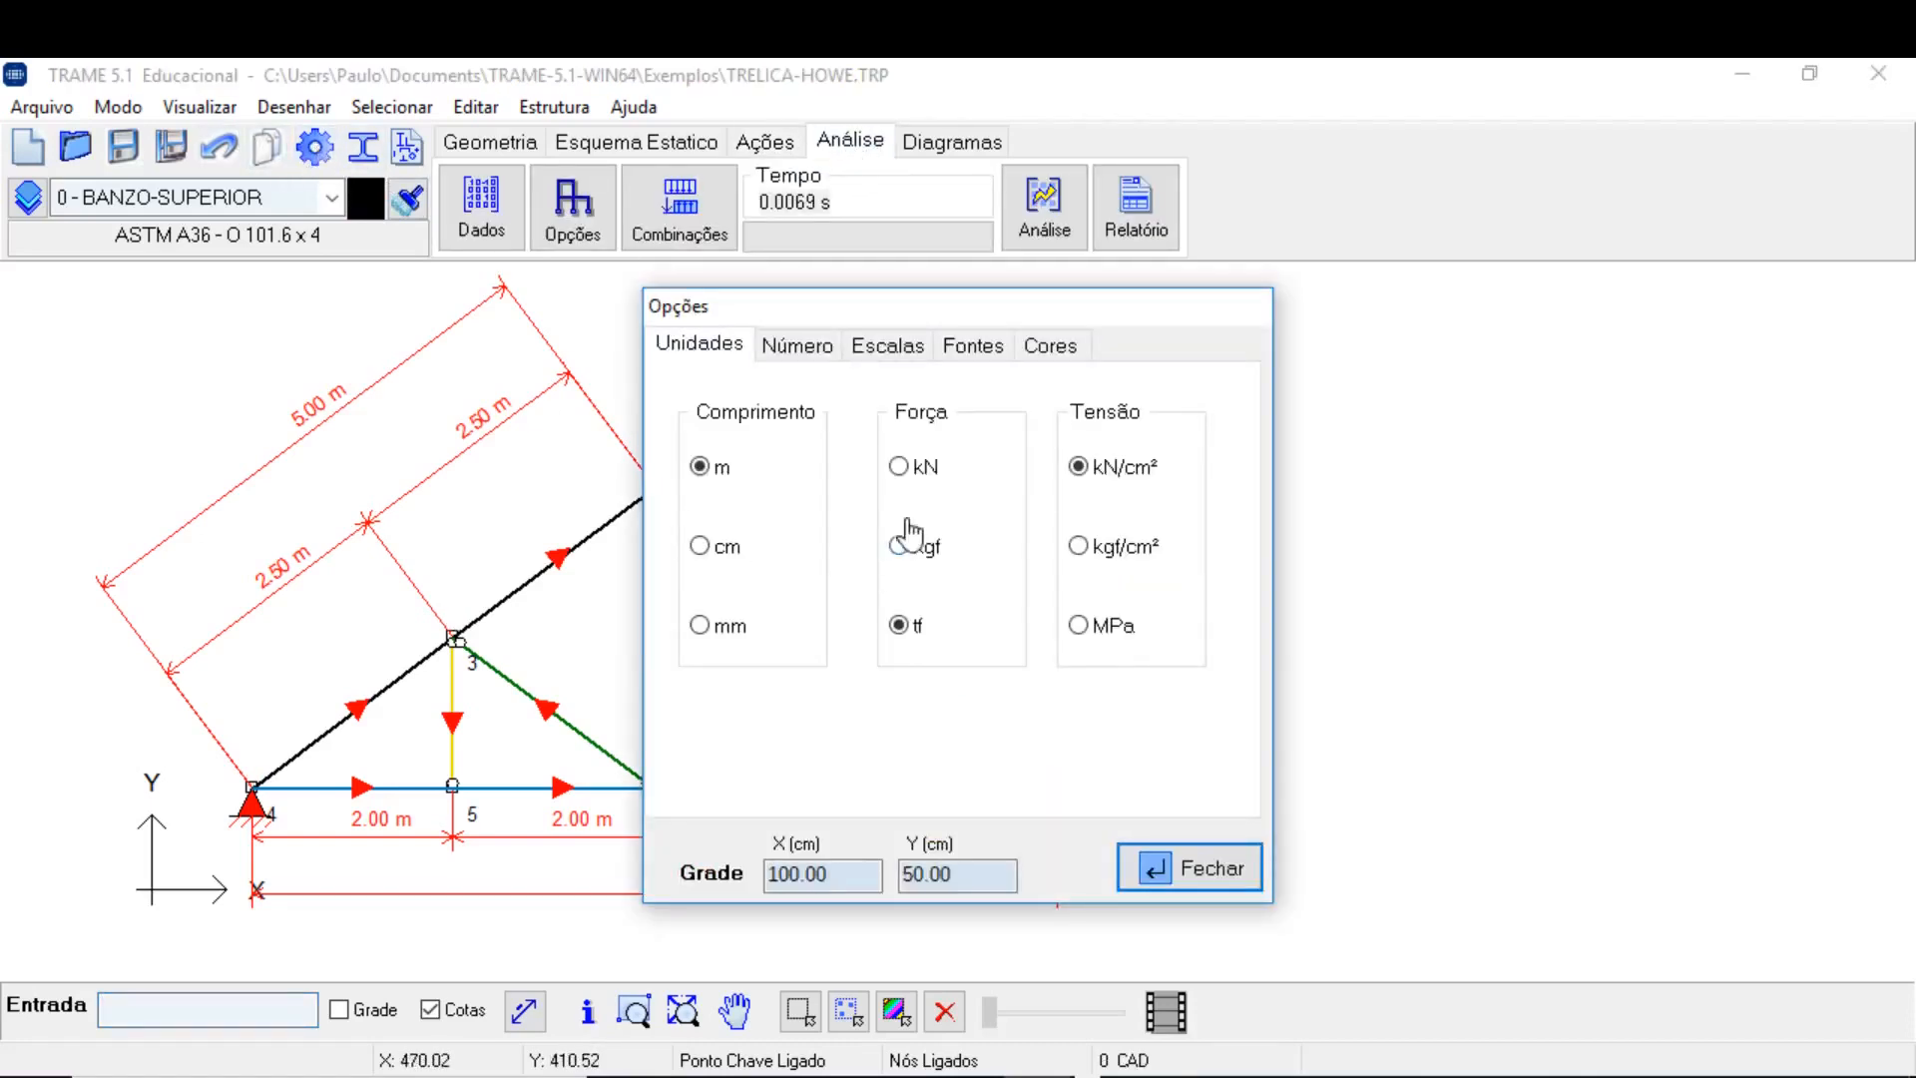
left_click(1194, 871)
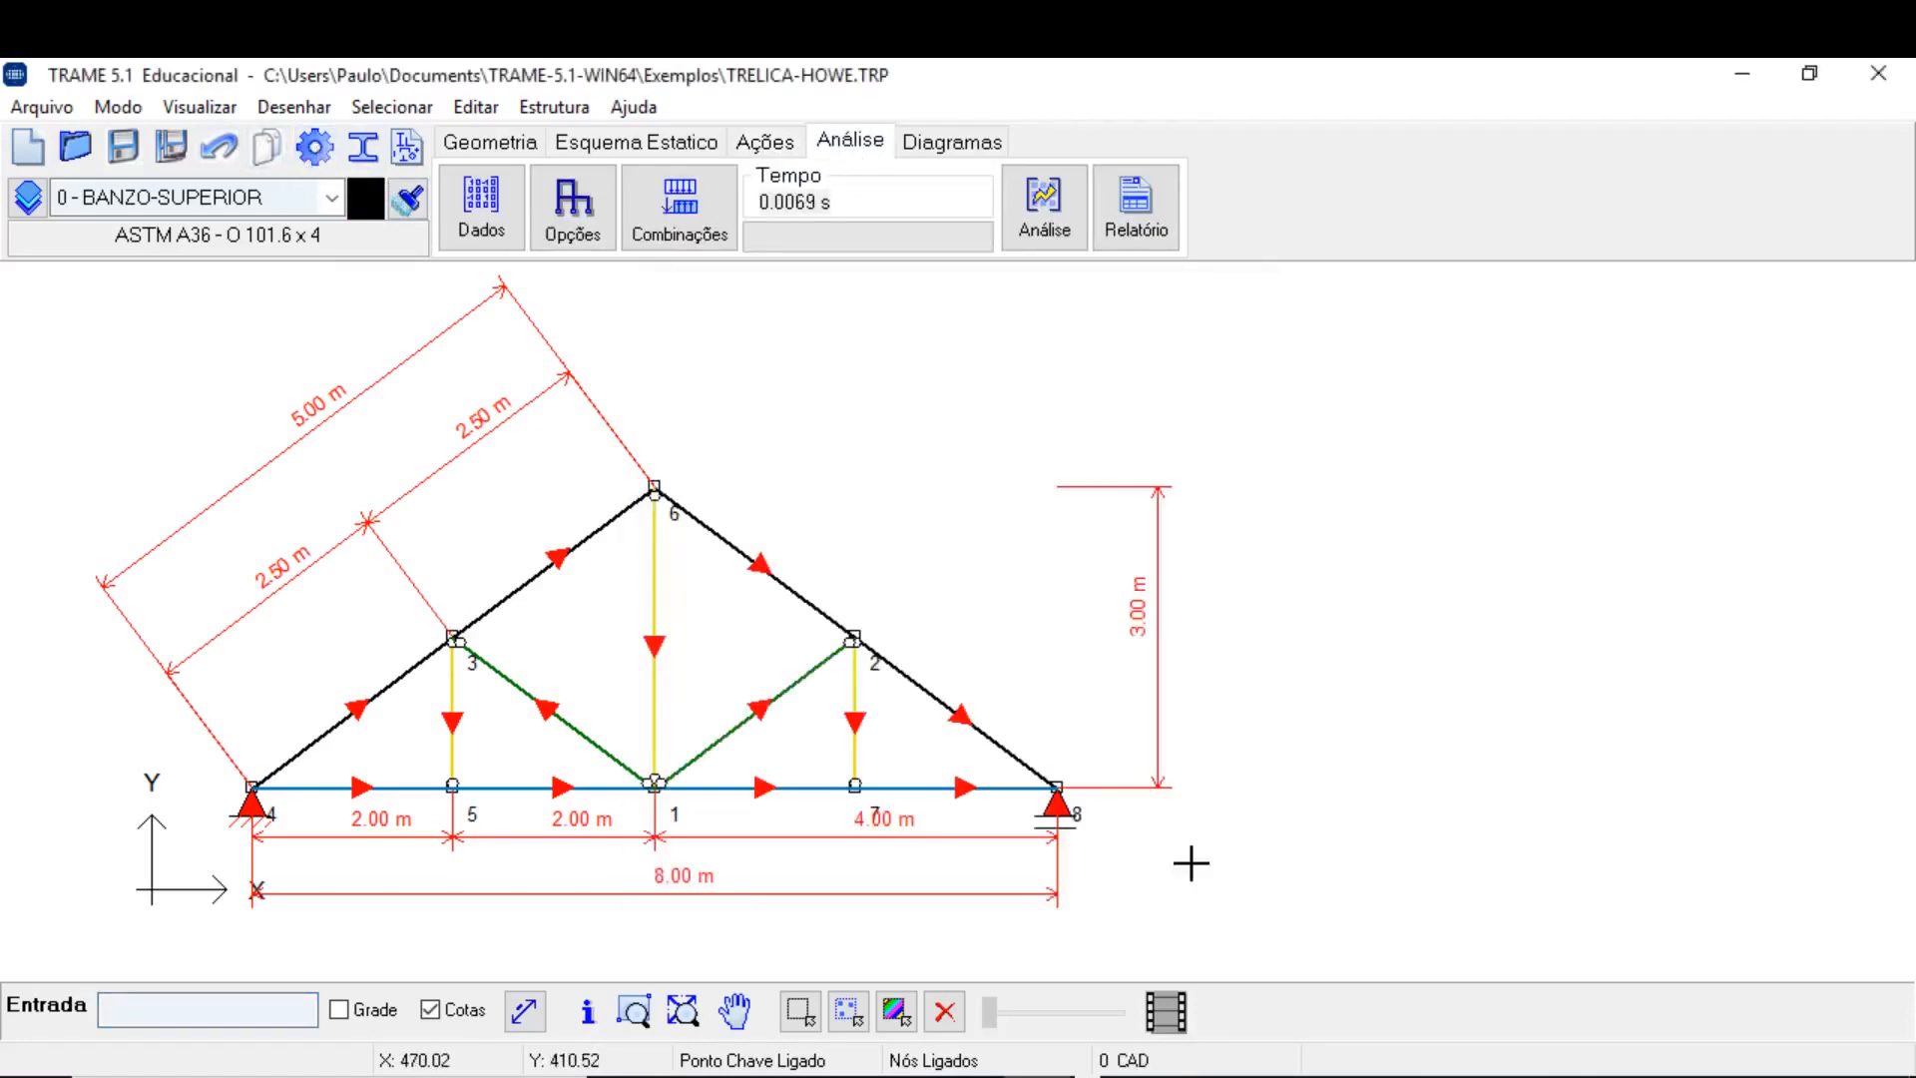
Review the structure's initial data: node coordinates, restraints applied to the nodes and bar data.
left_click(480, 215)
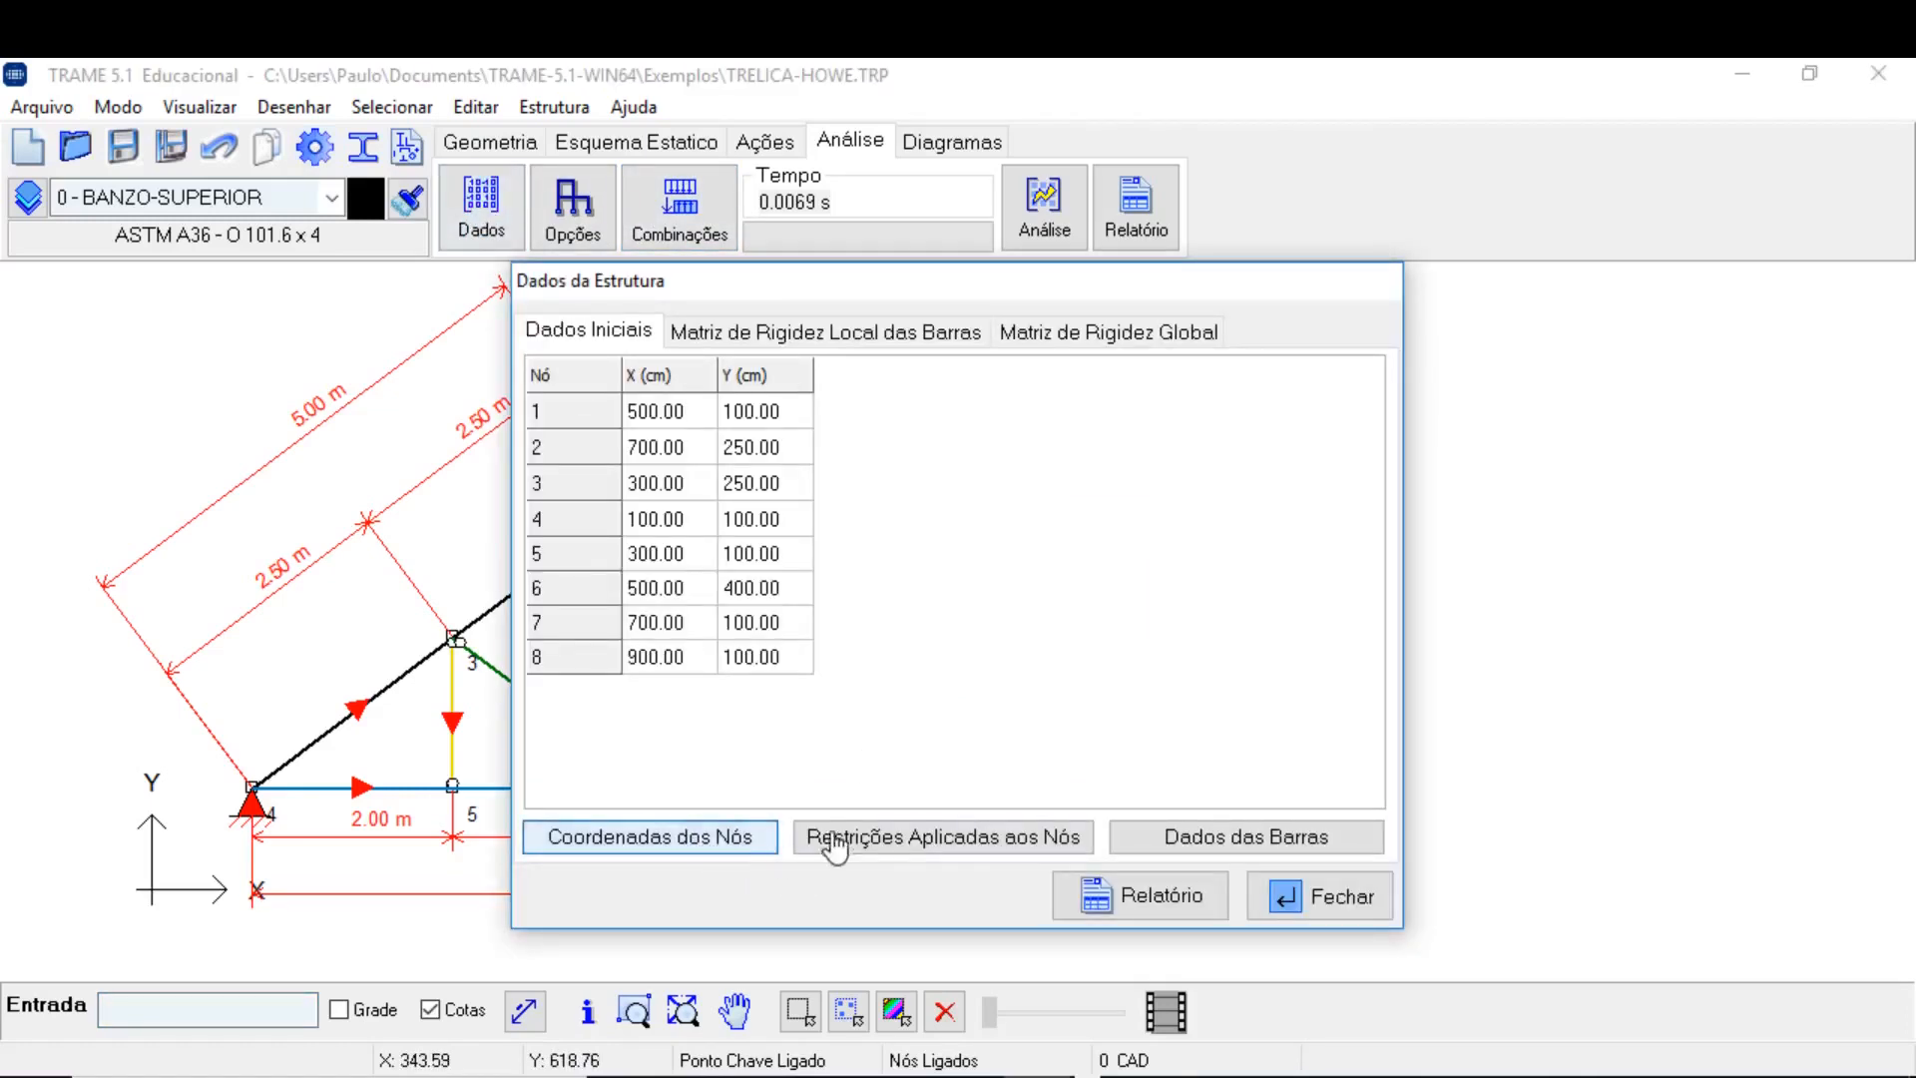
left_click(953, 853)
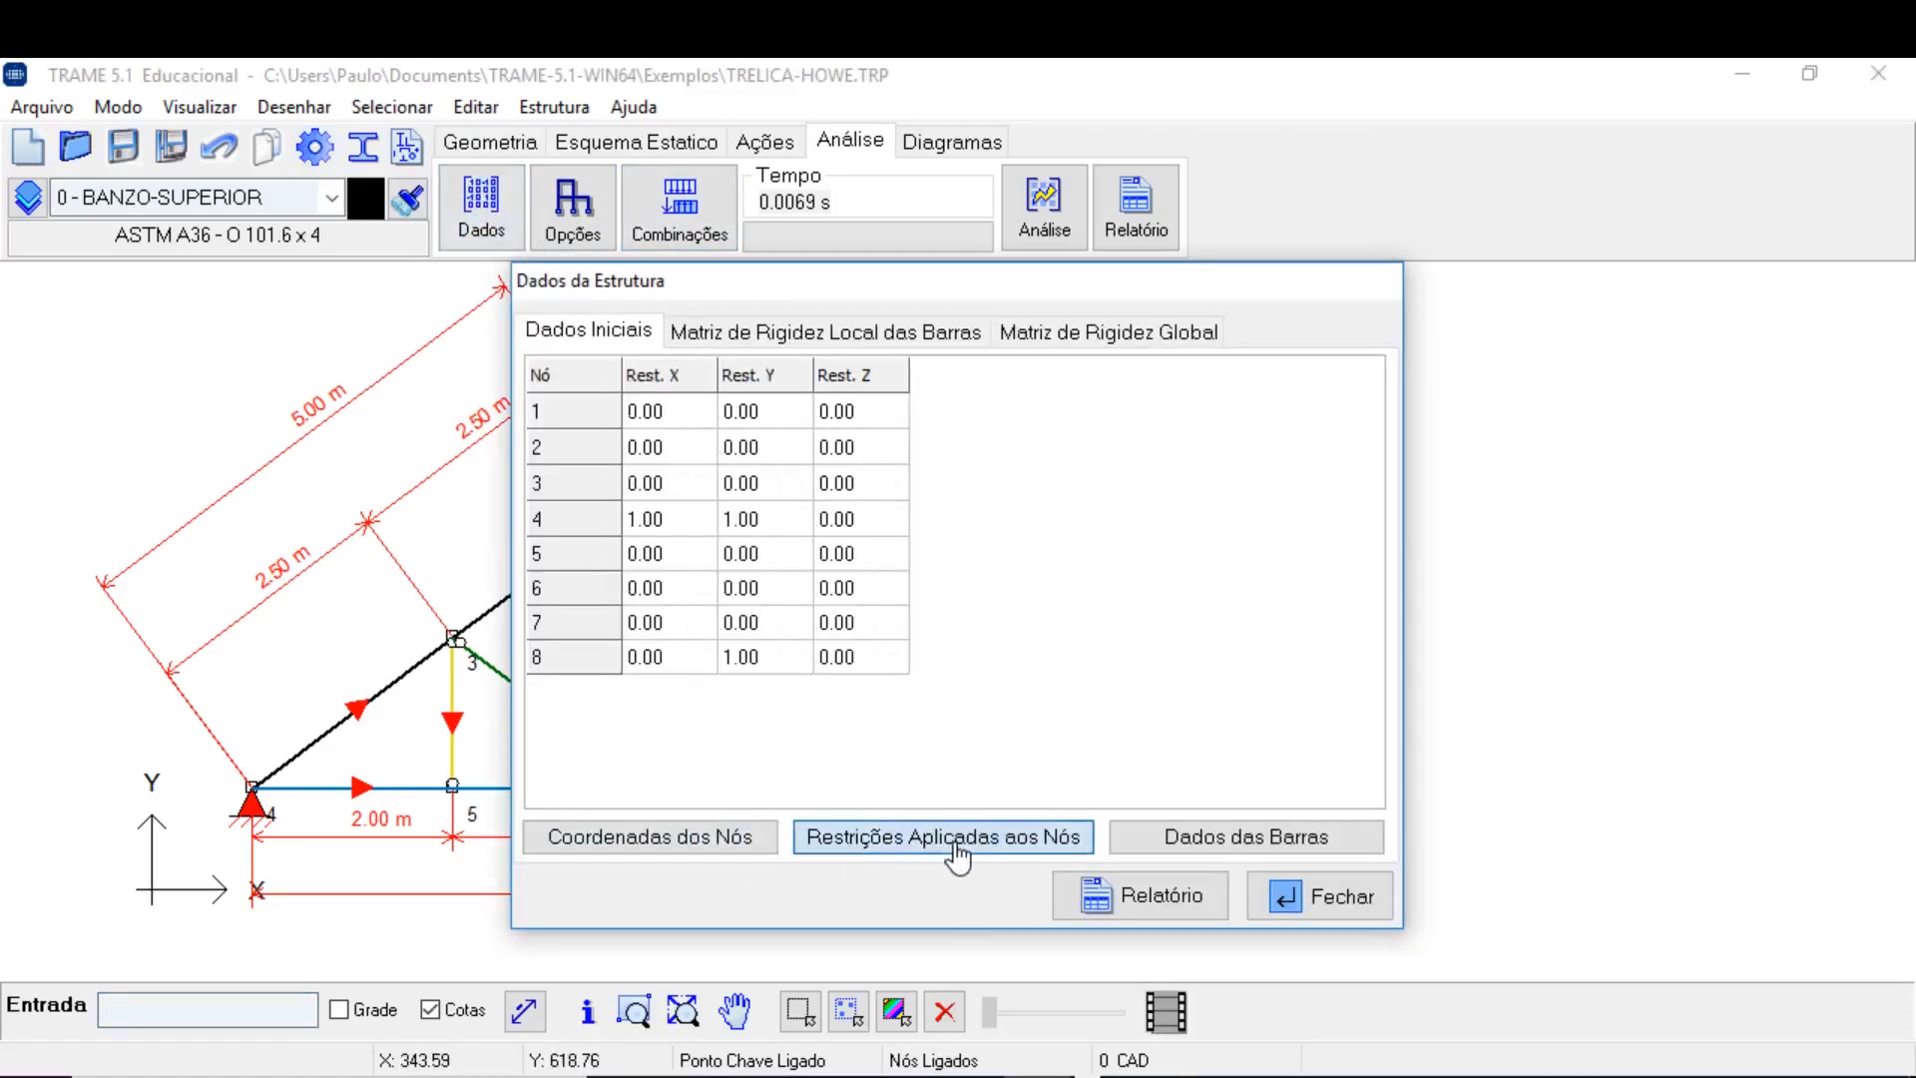
left_click(1237, 850)
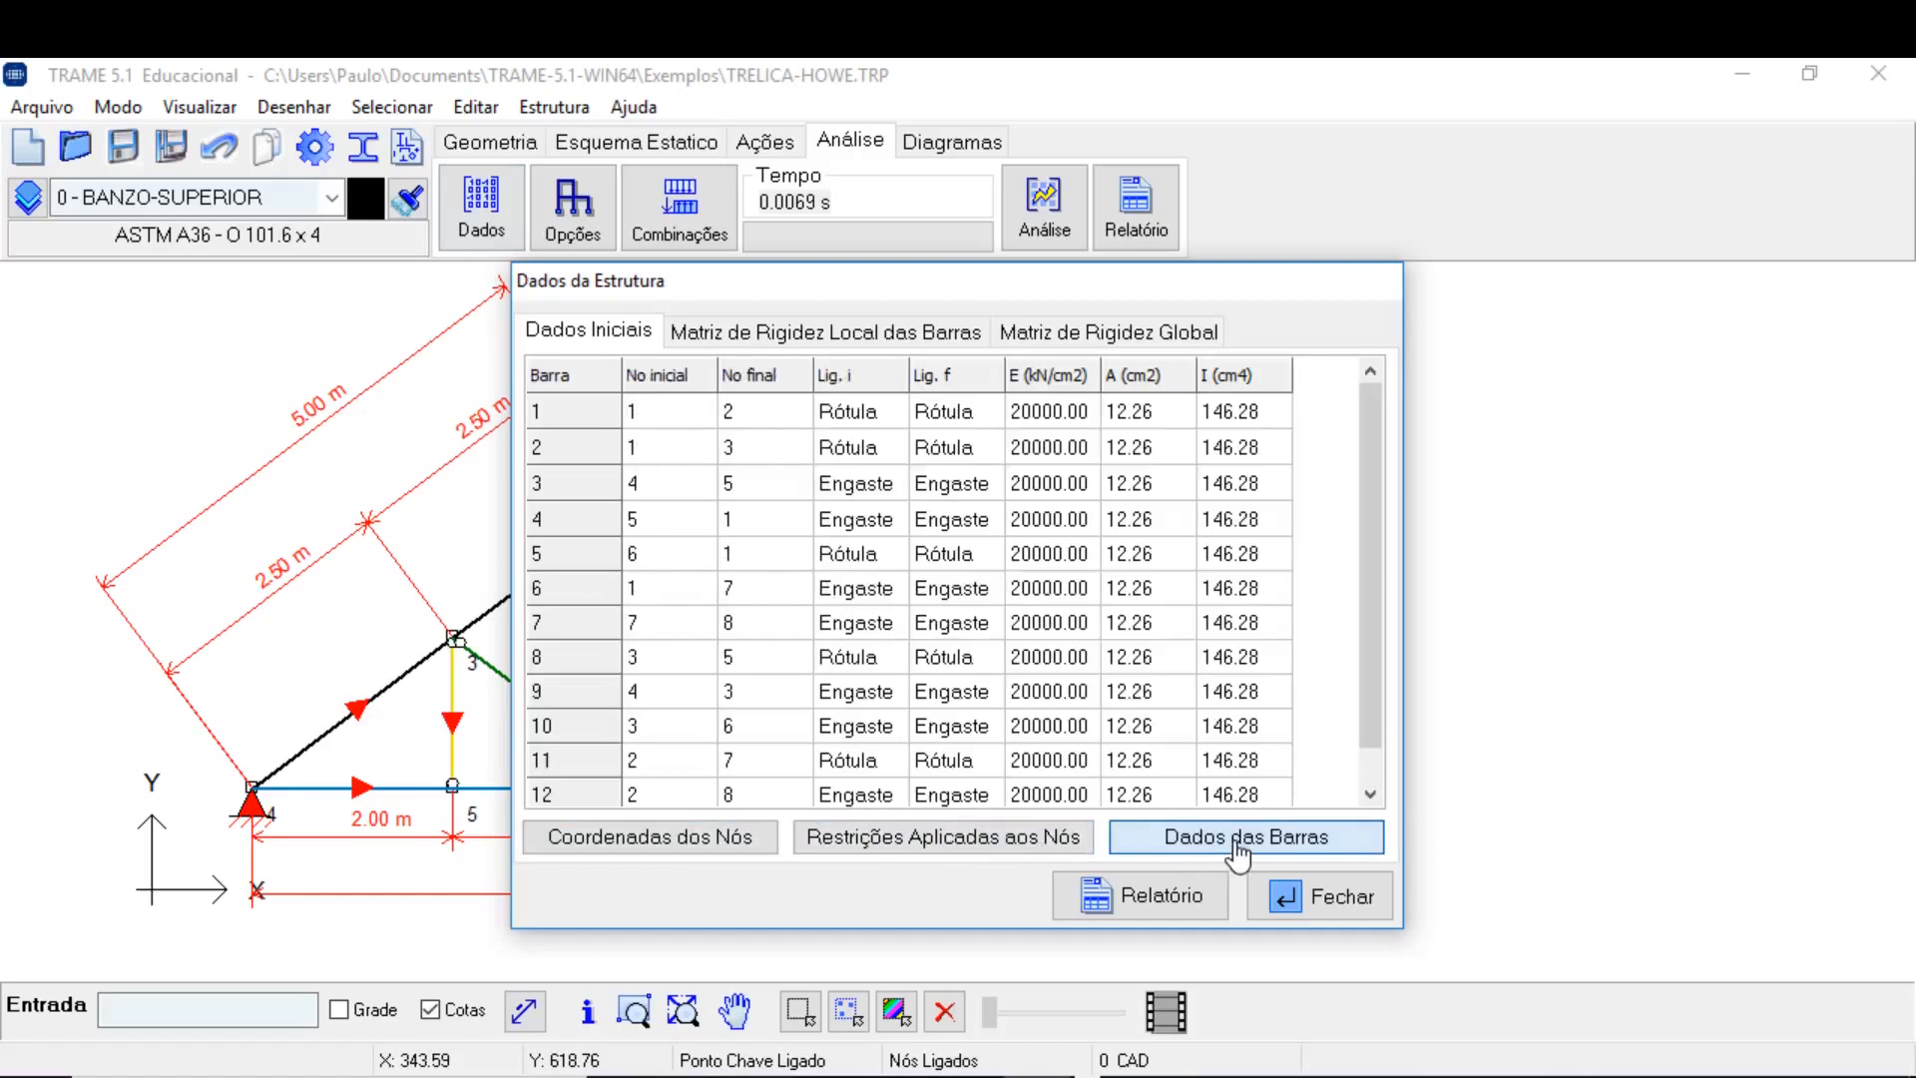
Review the local stiffness matrices of bars 1, 4 and 8 and the structure's global stiffness matrix.
left_click(782, 337)
left_click(1262, 404)
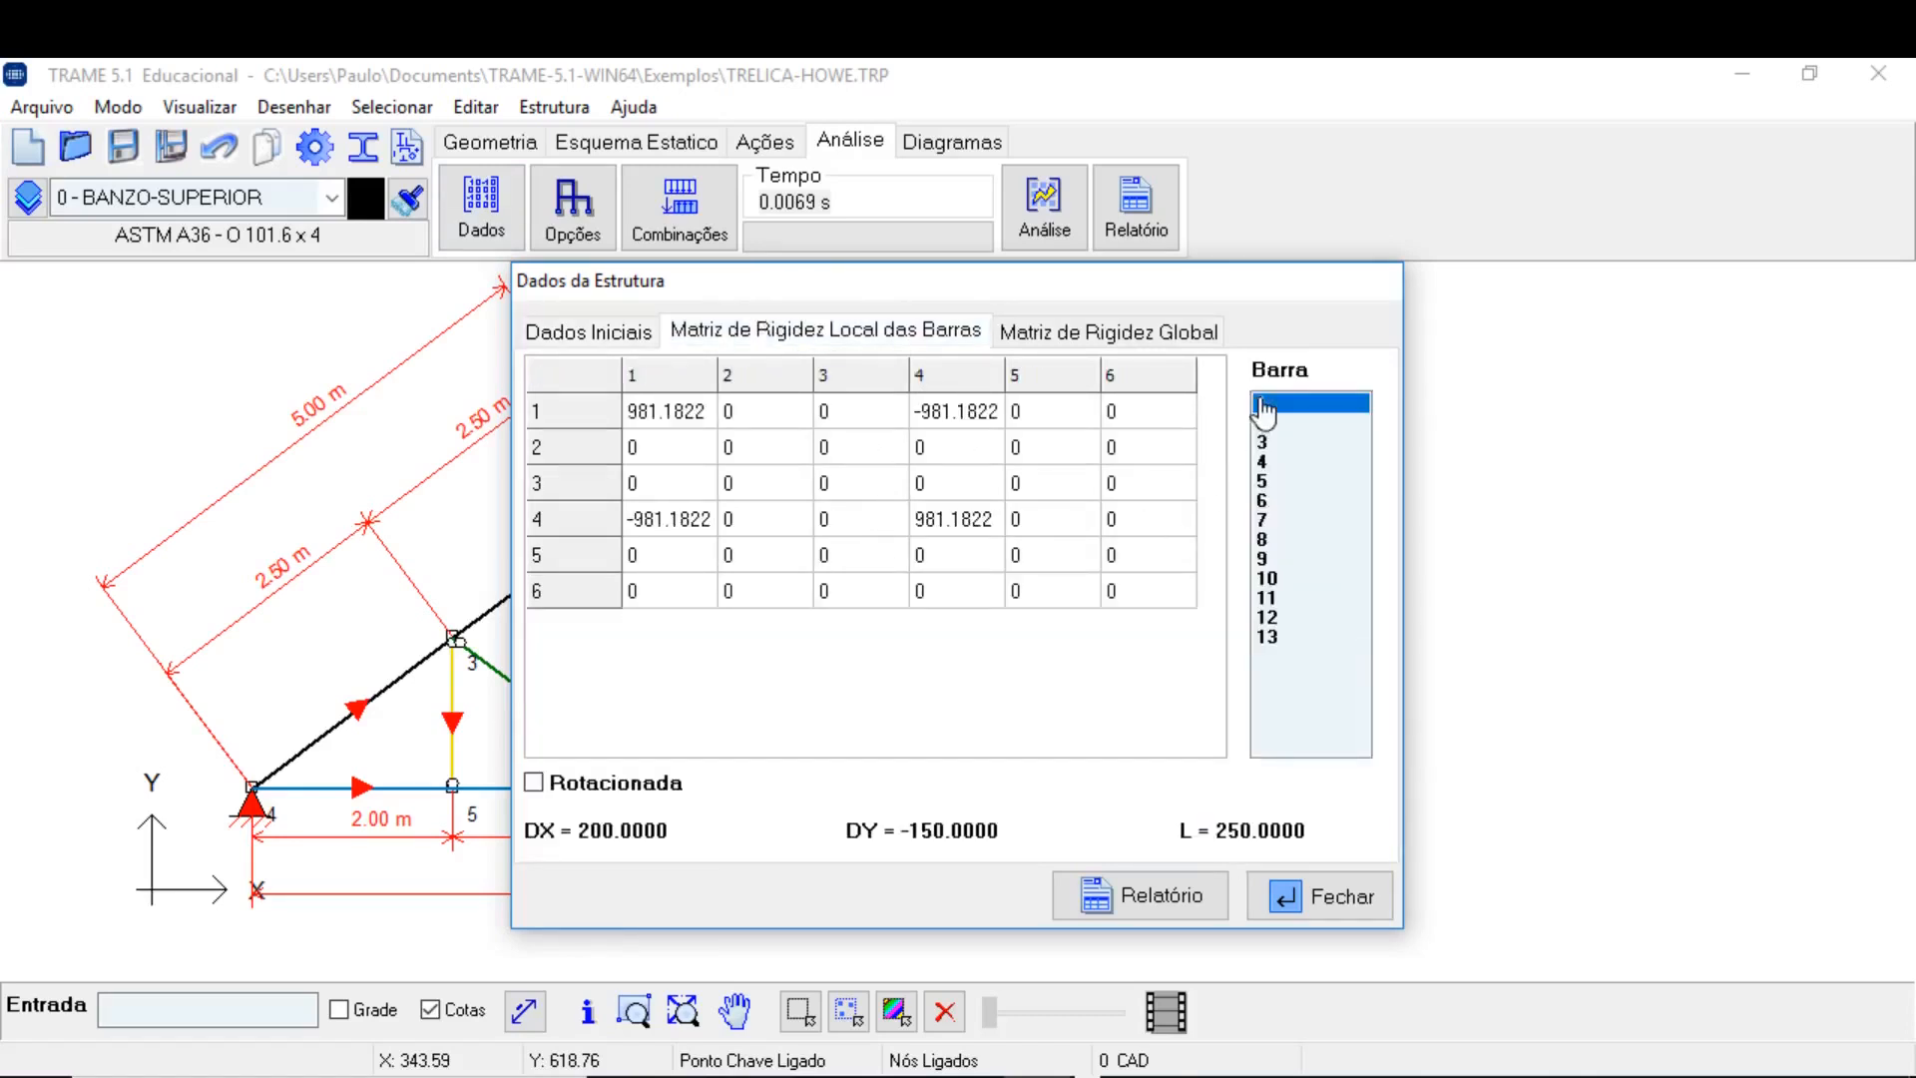
left_click(1293, 463)
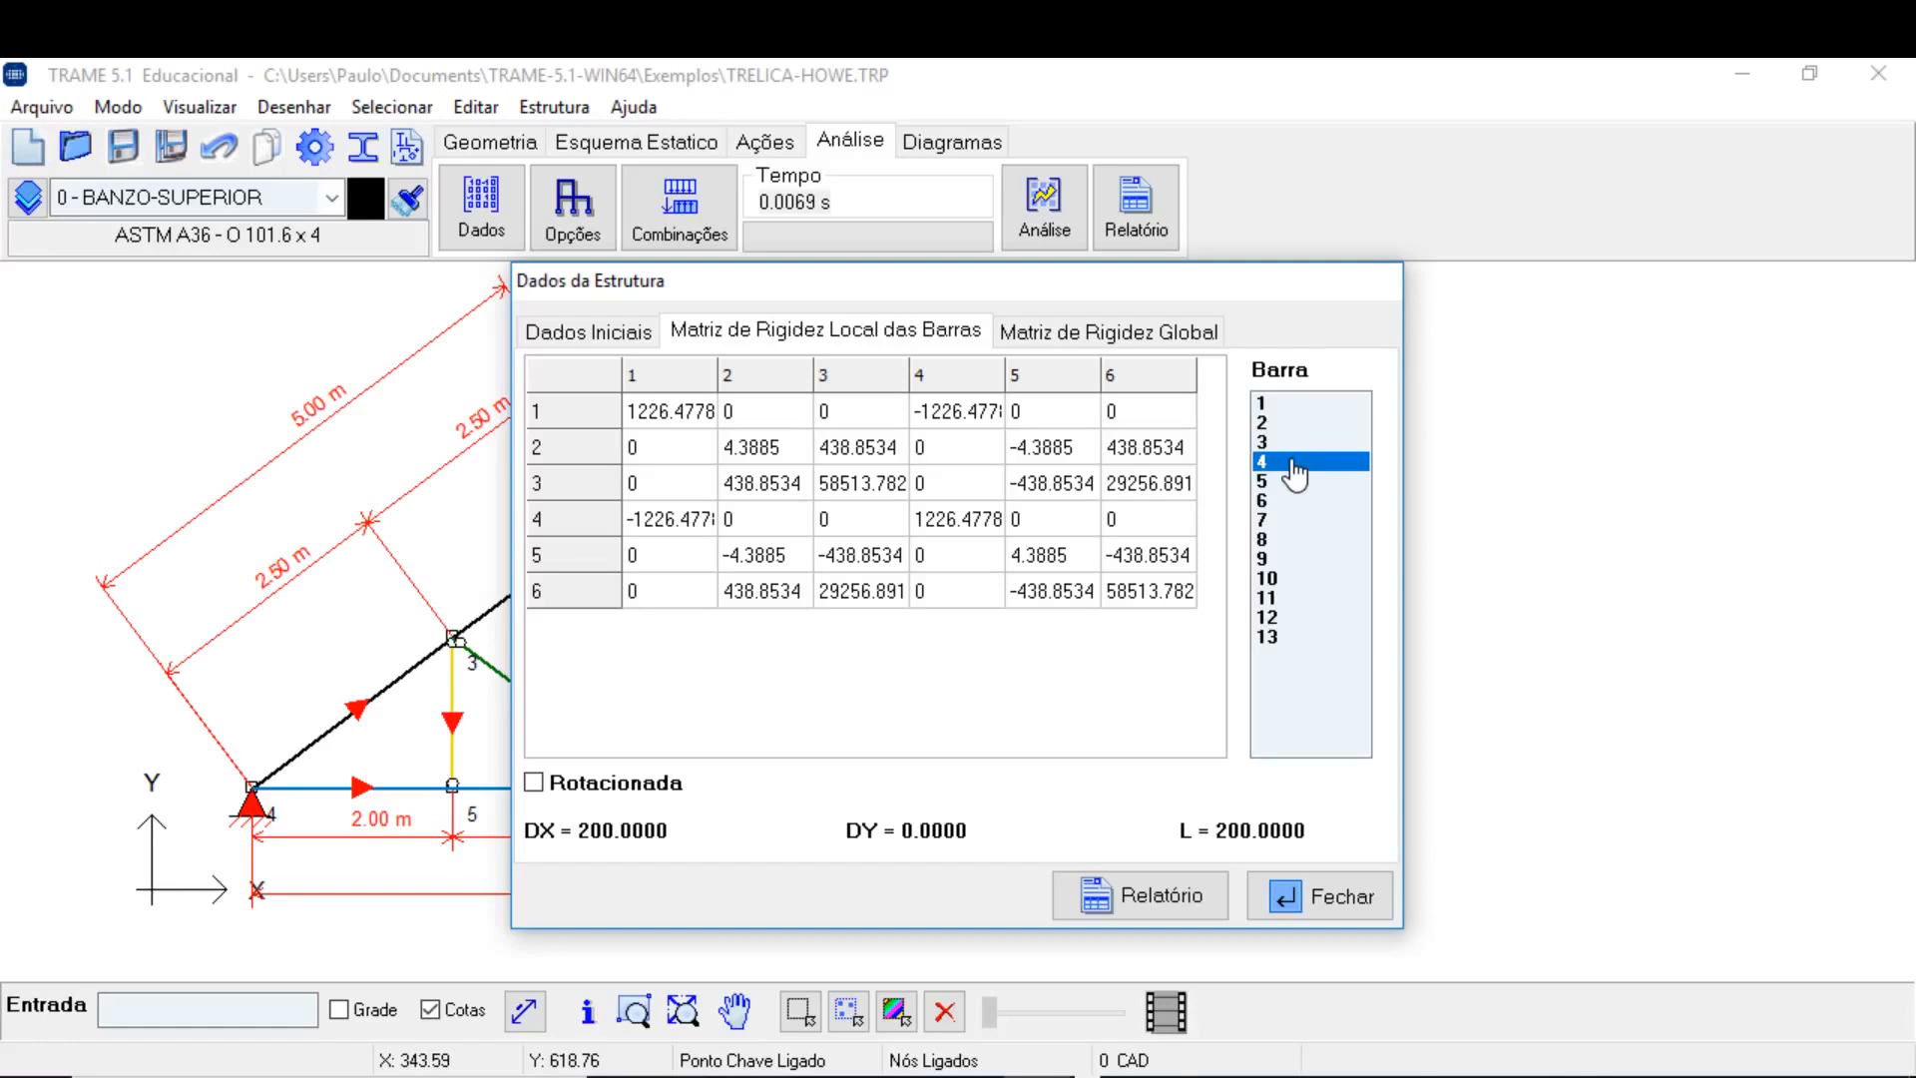
left_click(1270, 540)
left_click(1049, 334)
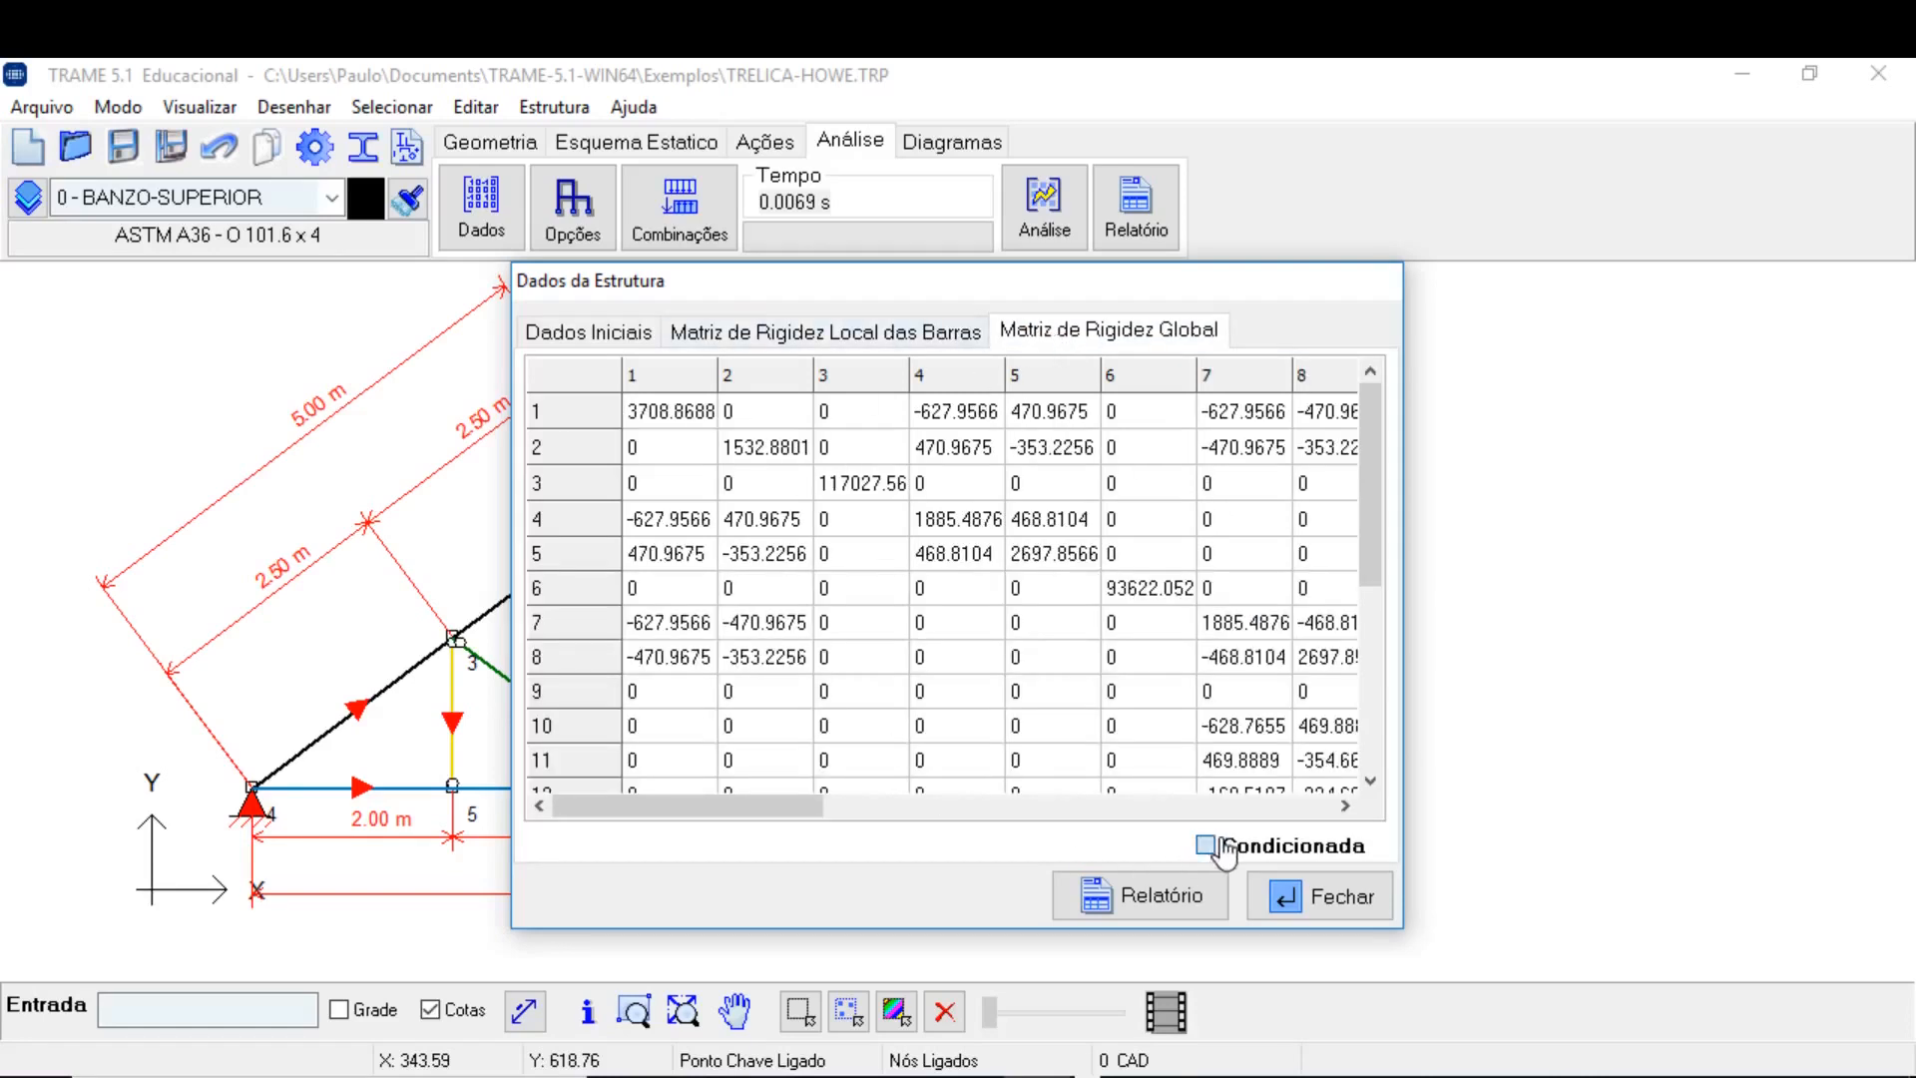
Compare bar 5's local stiffness matrix with and without rotation, return to the initial data and close the structure data.
left_click(870, 334)
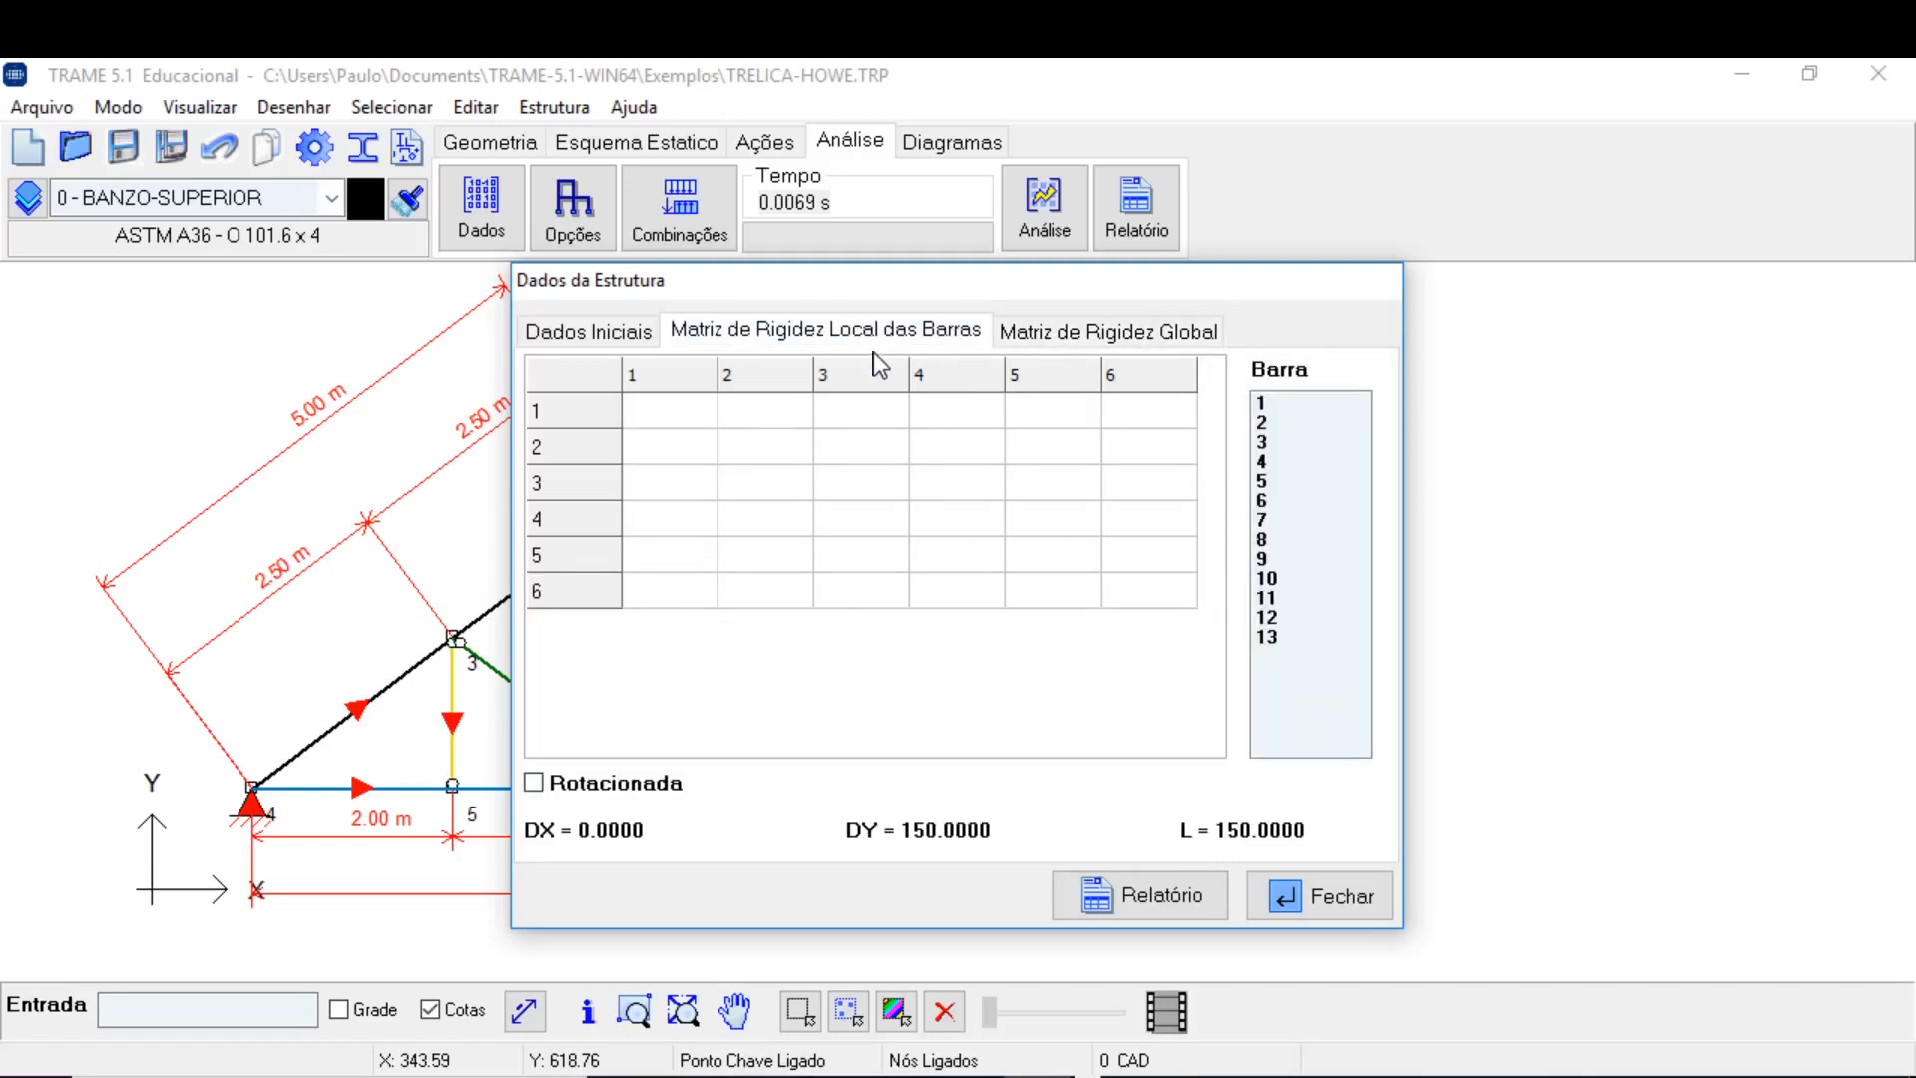
left_click(1262, 482)
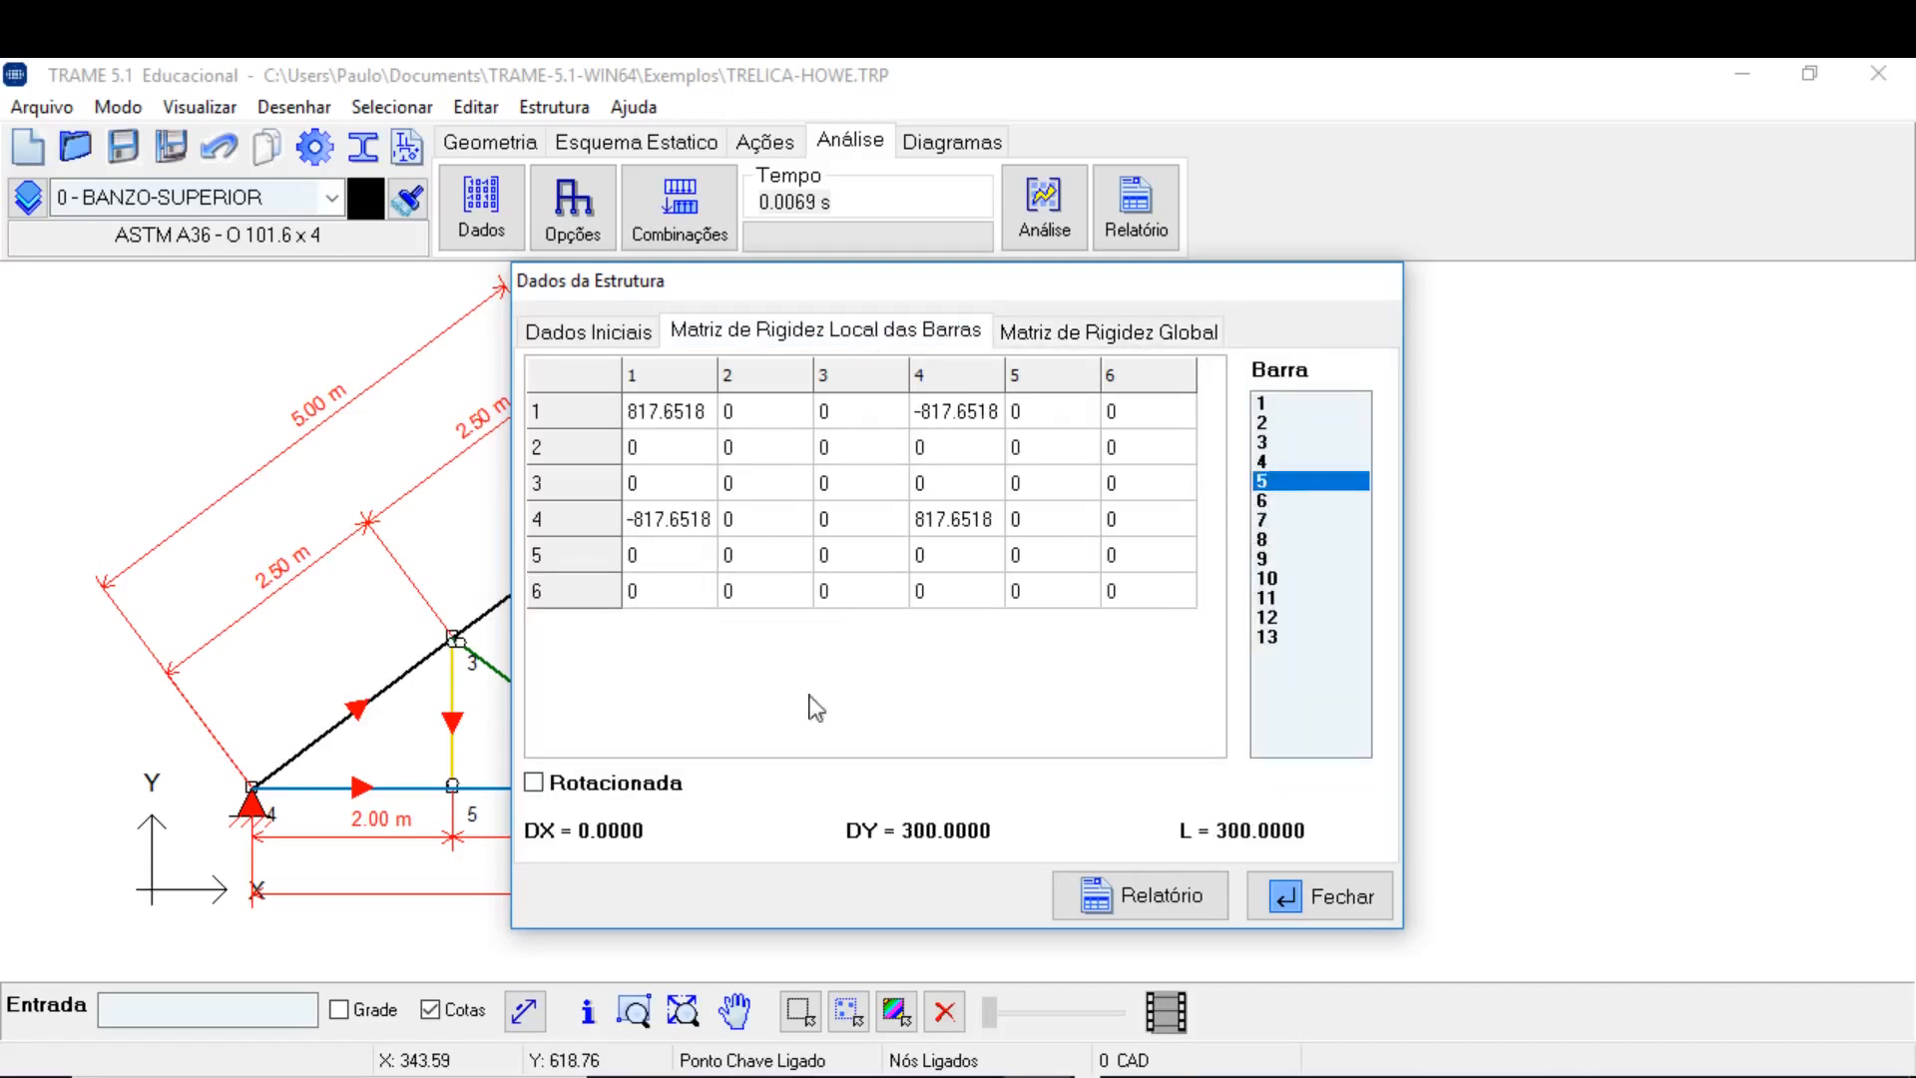
left_click(577, 789)
left_click(568, 789)
left_click(568, 789)
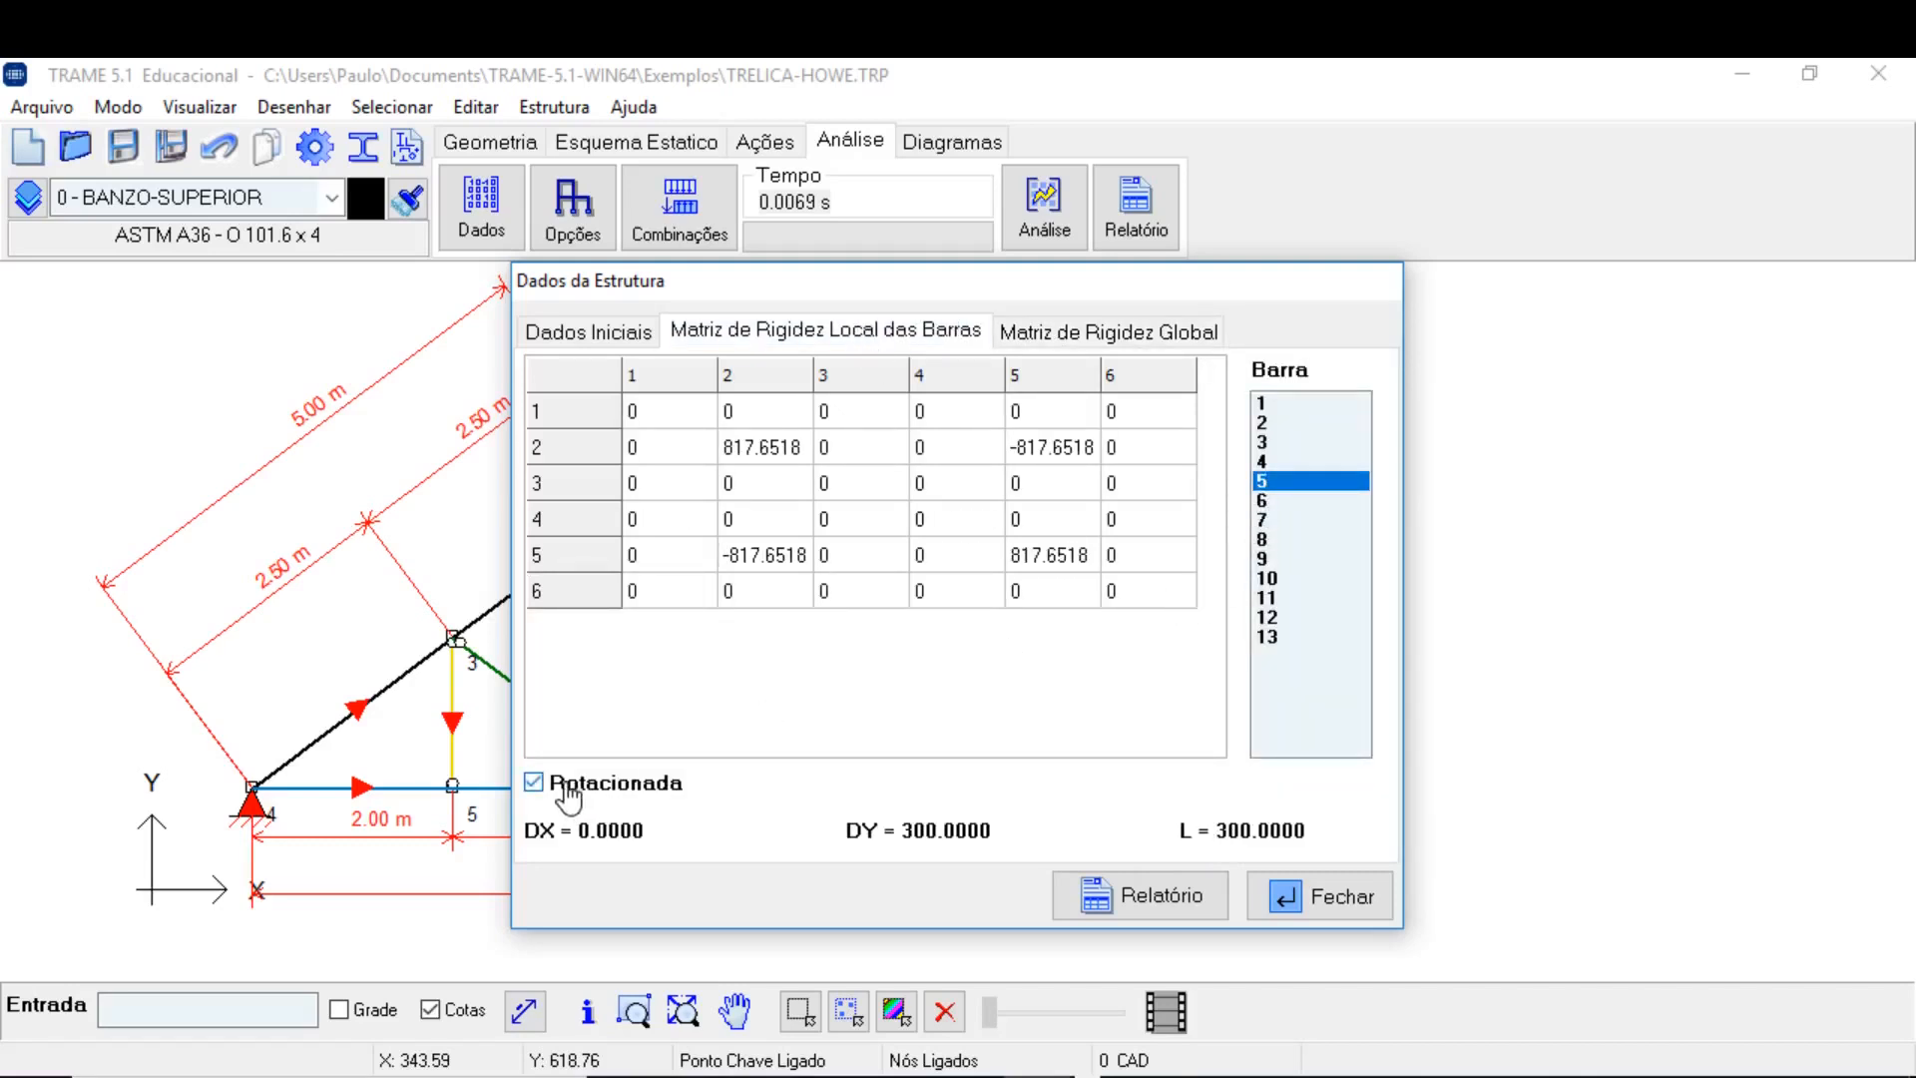
left_click(567, 795)
left_click(569, 797)
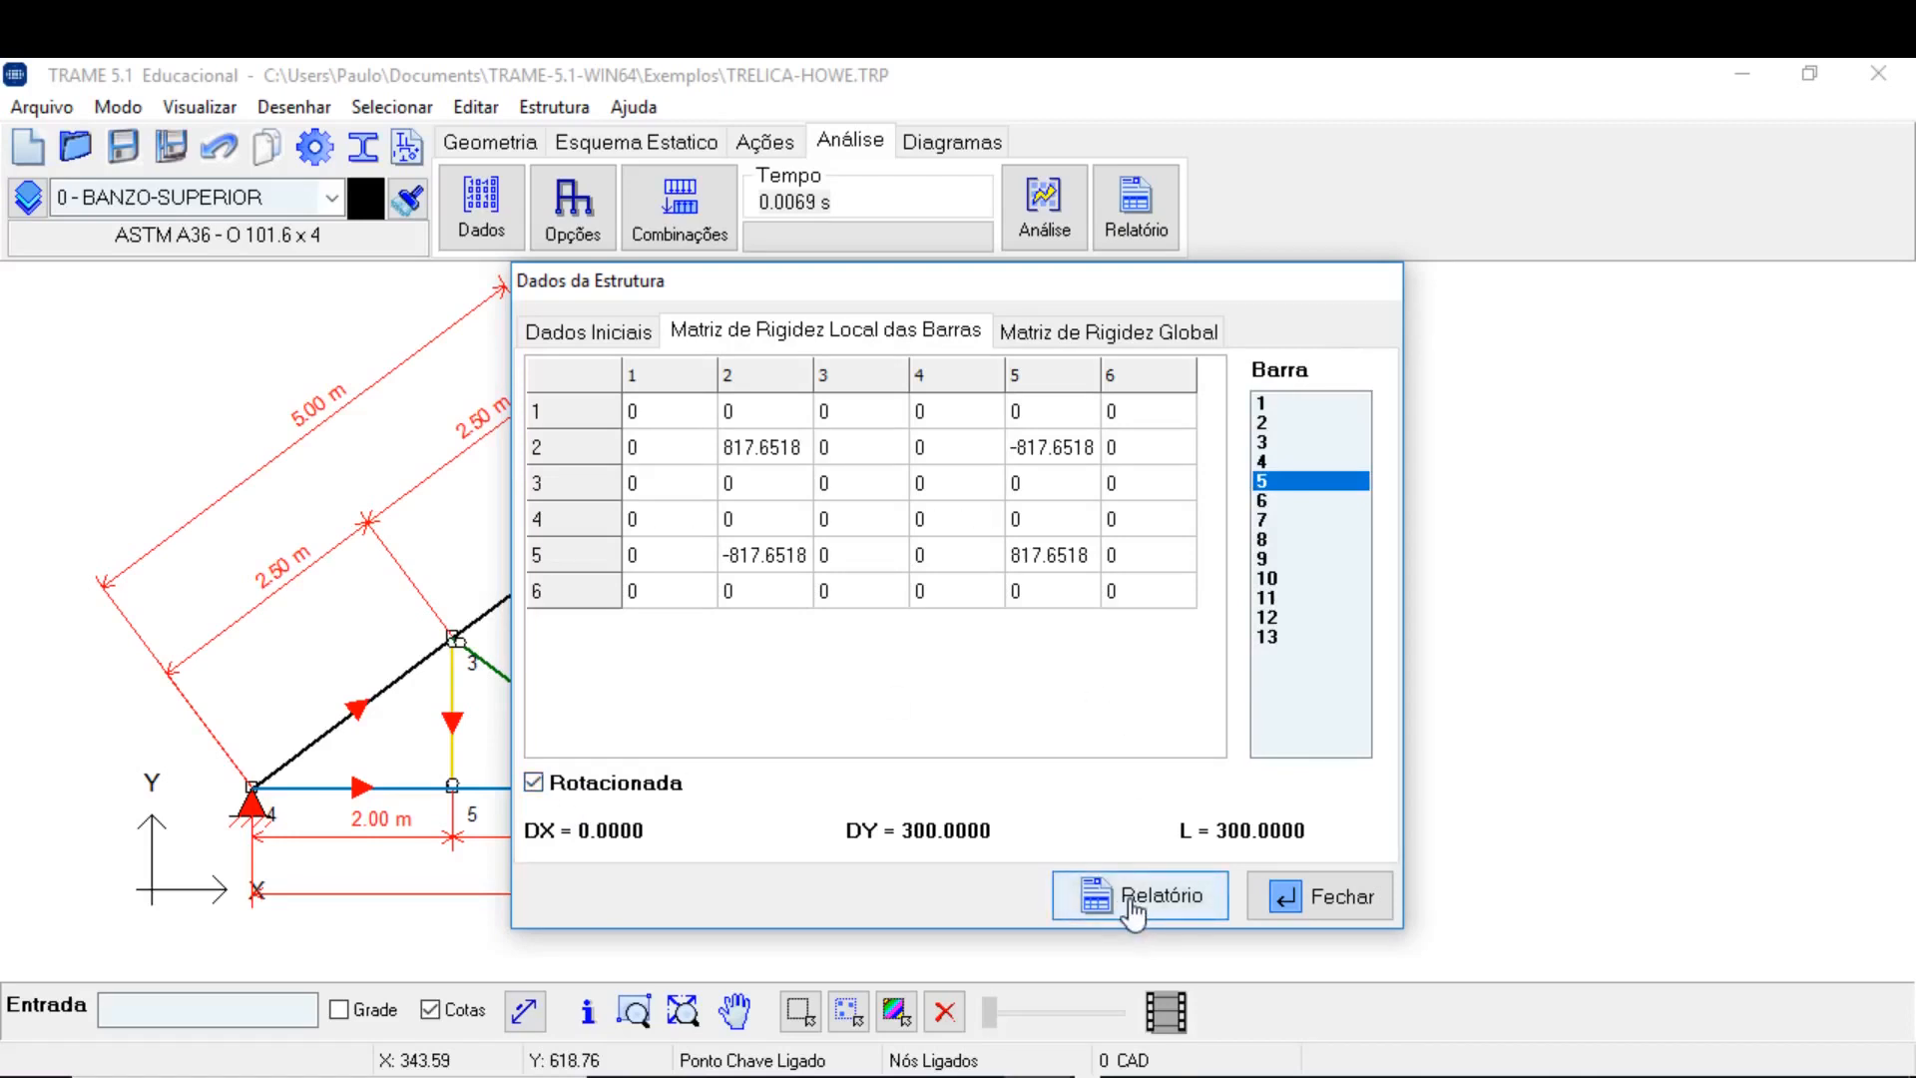
left_click(631, 332)
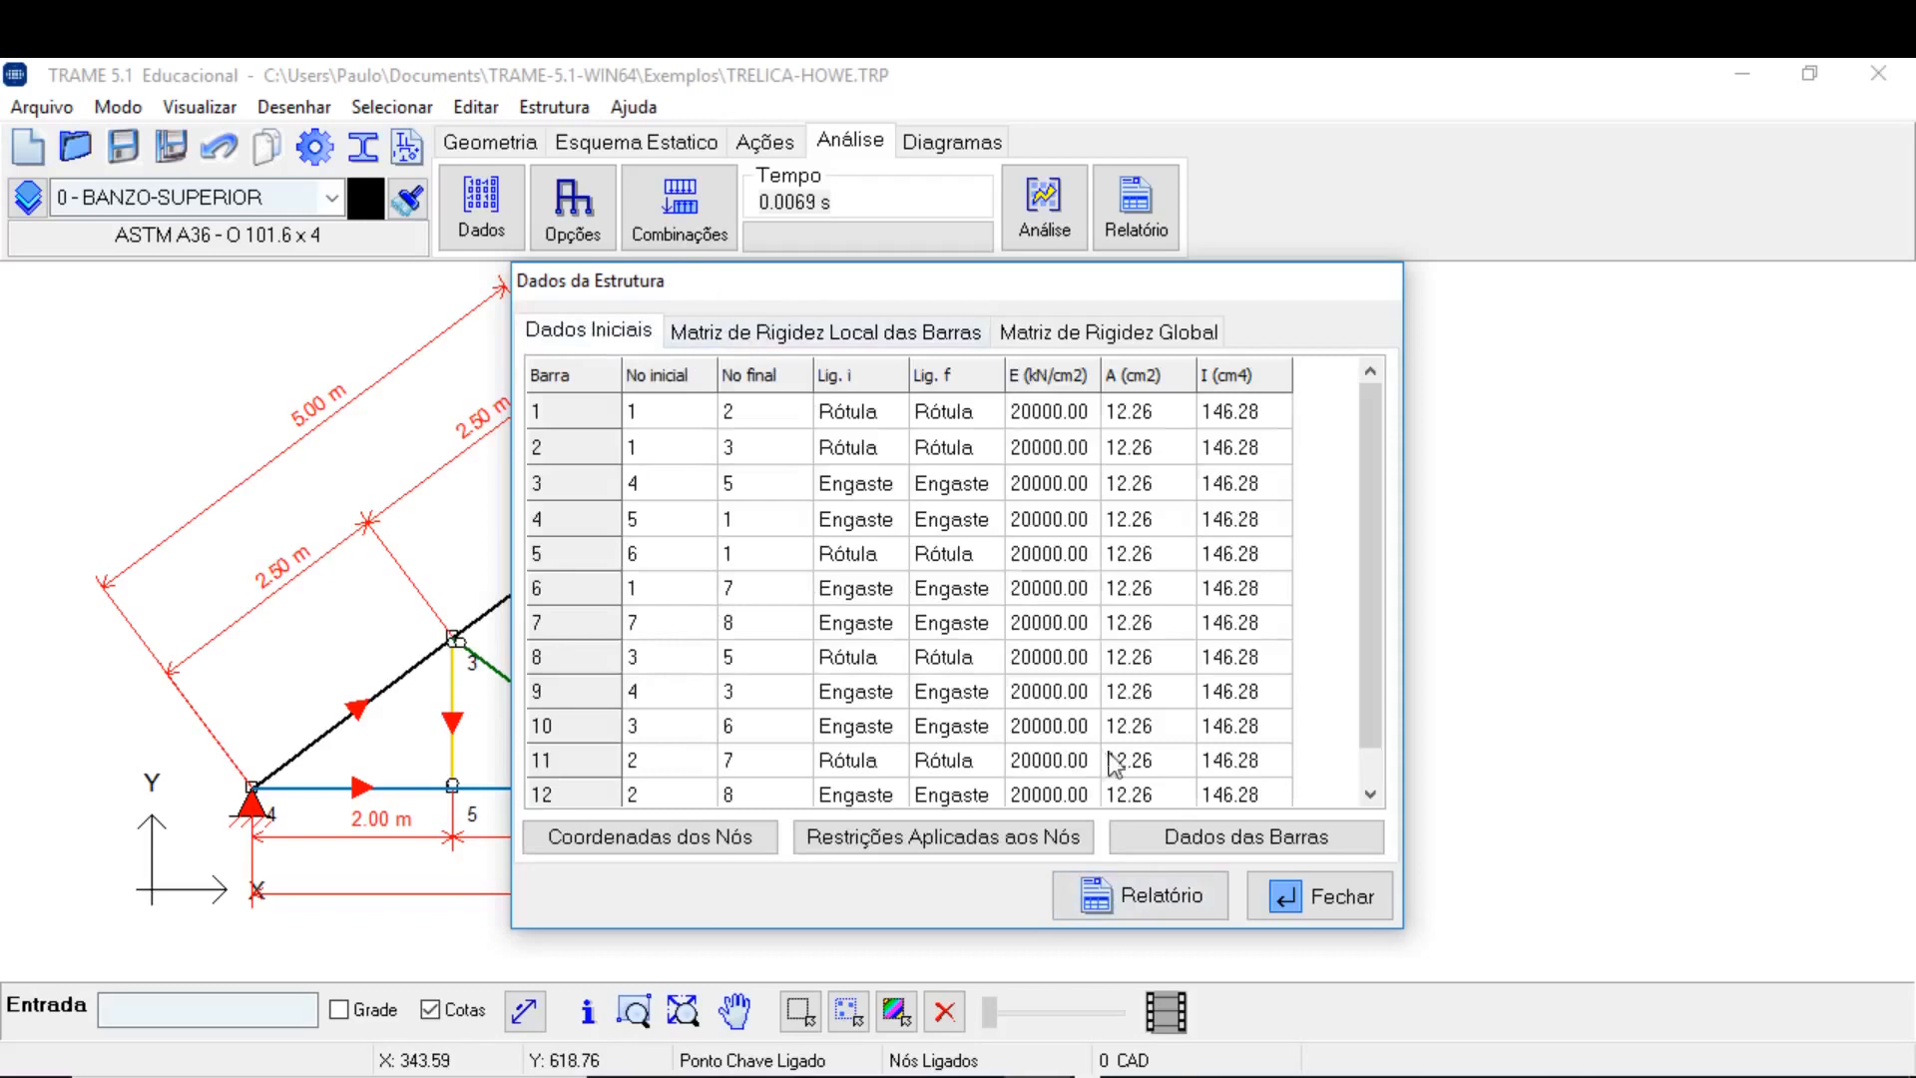
left_click(1327, 891)
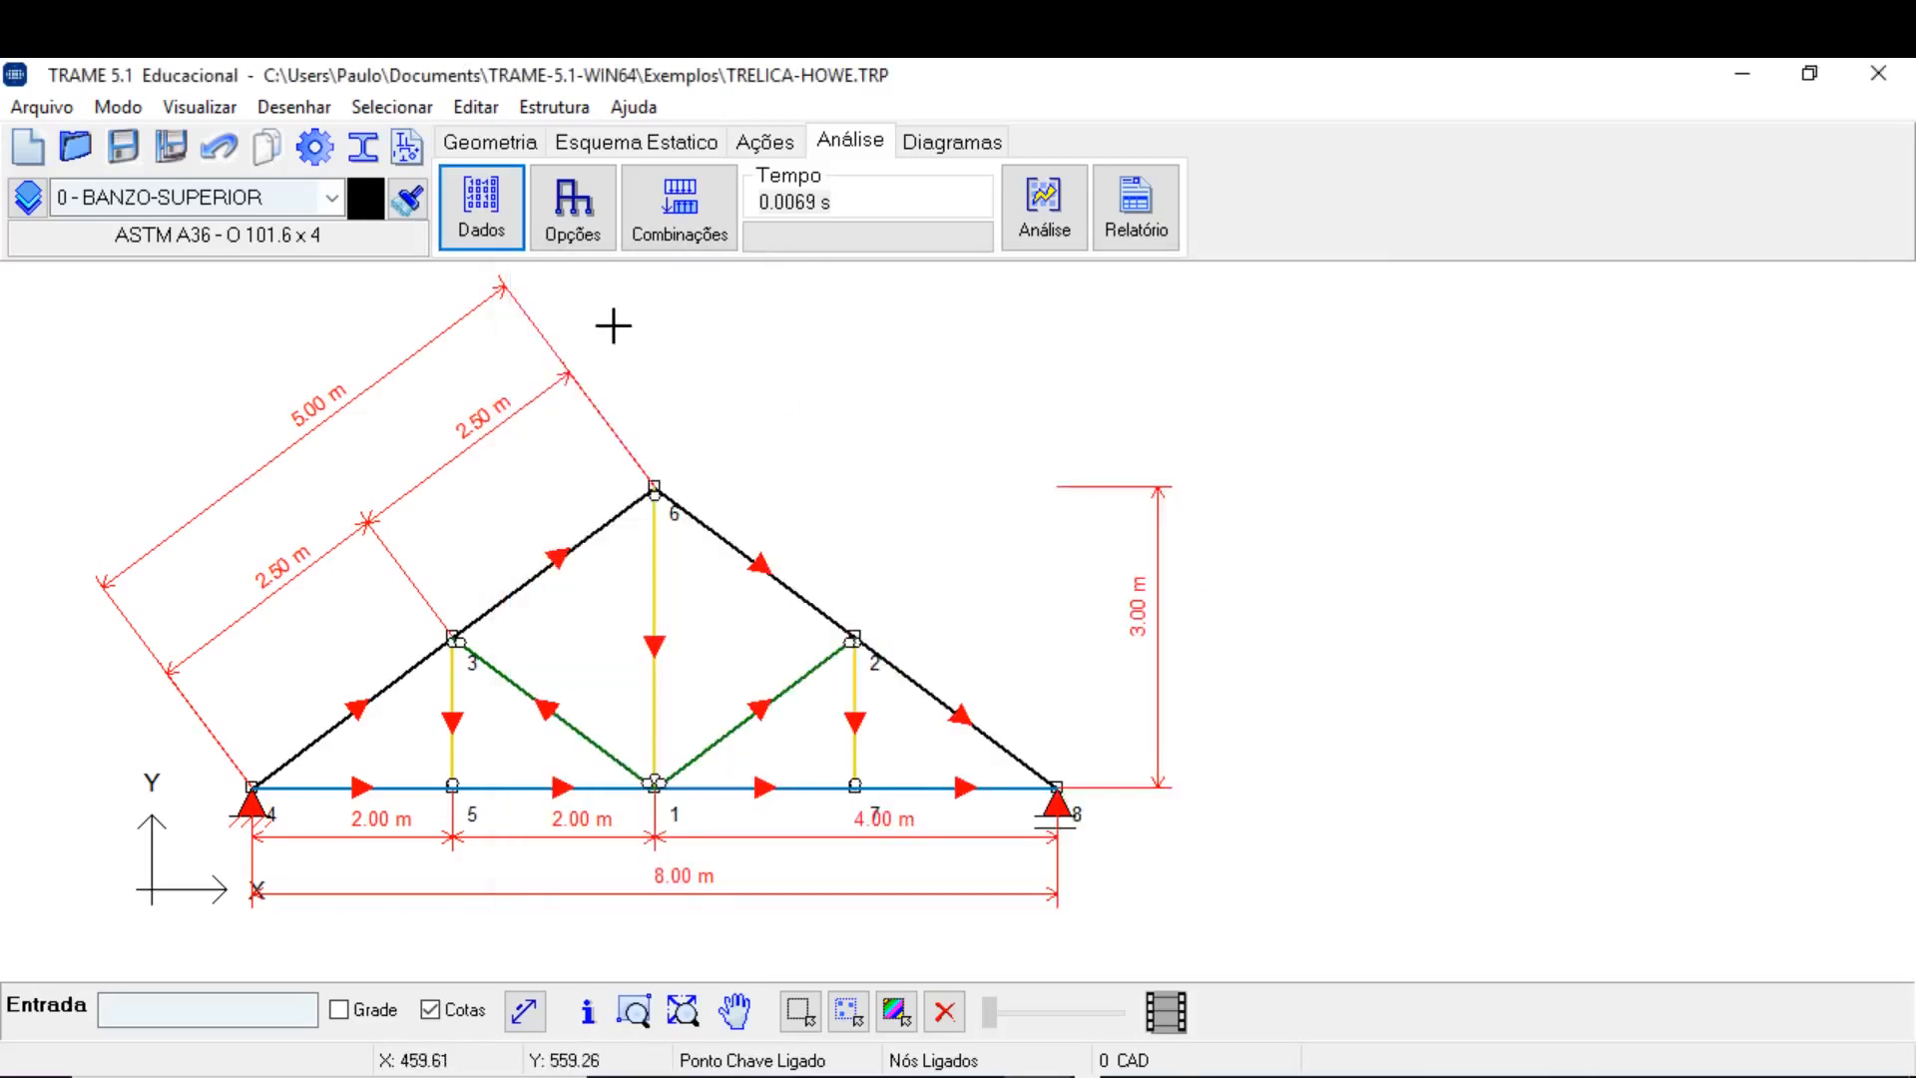
Open the analysis options and move the window aside to compare the levels with the truss.
left_click(573, 203)
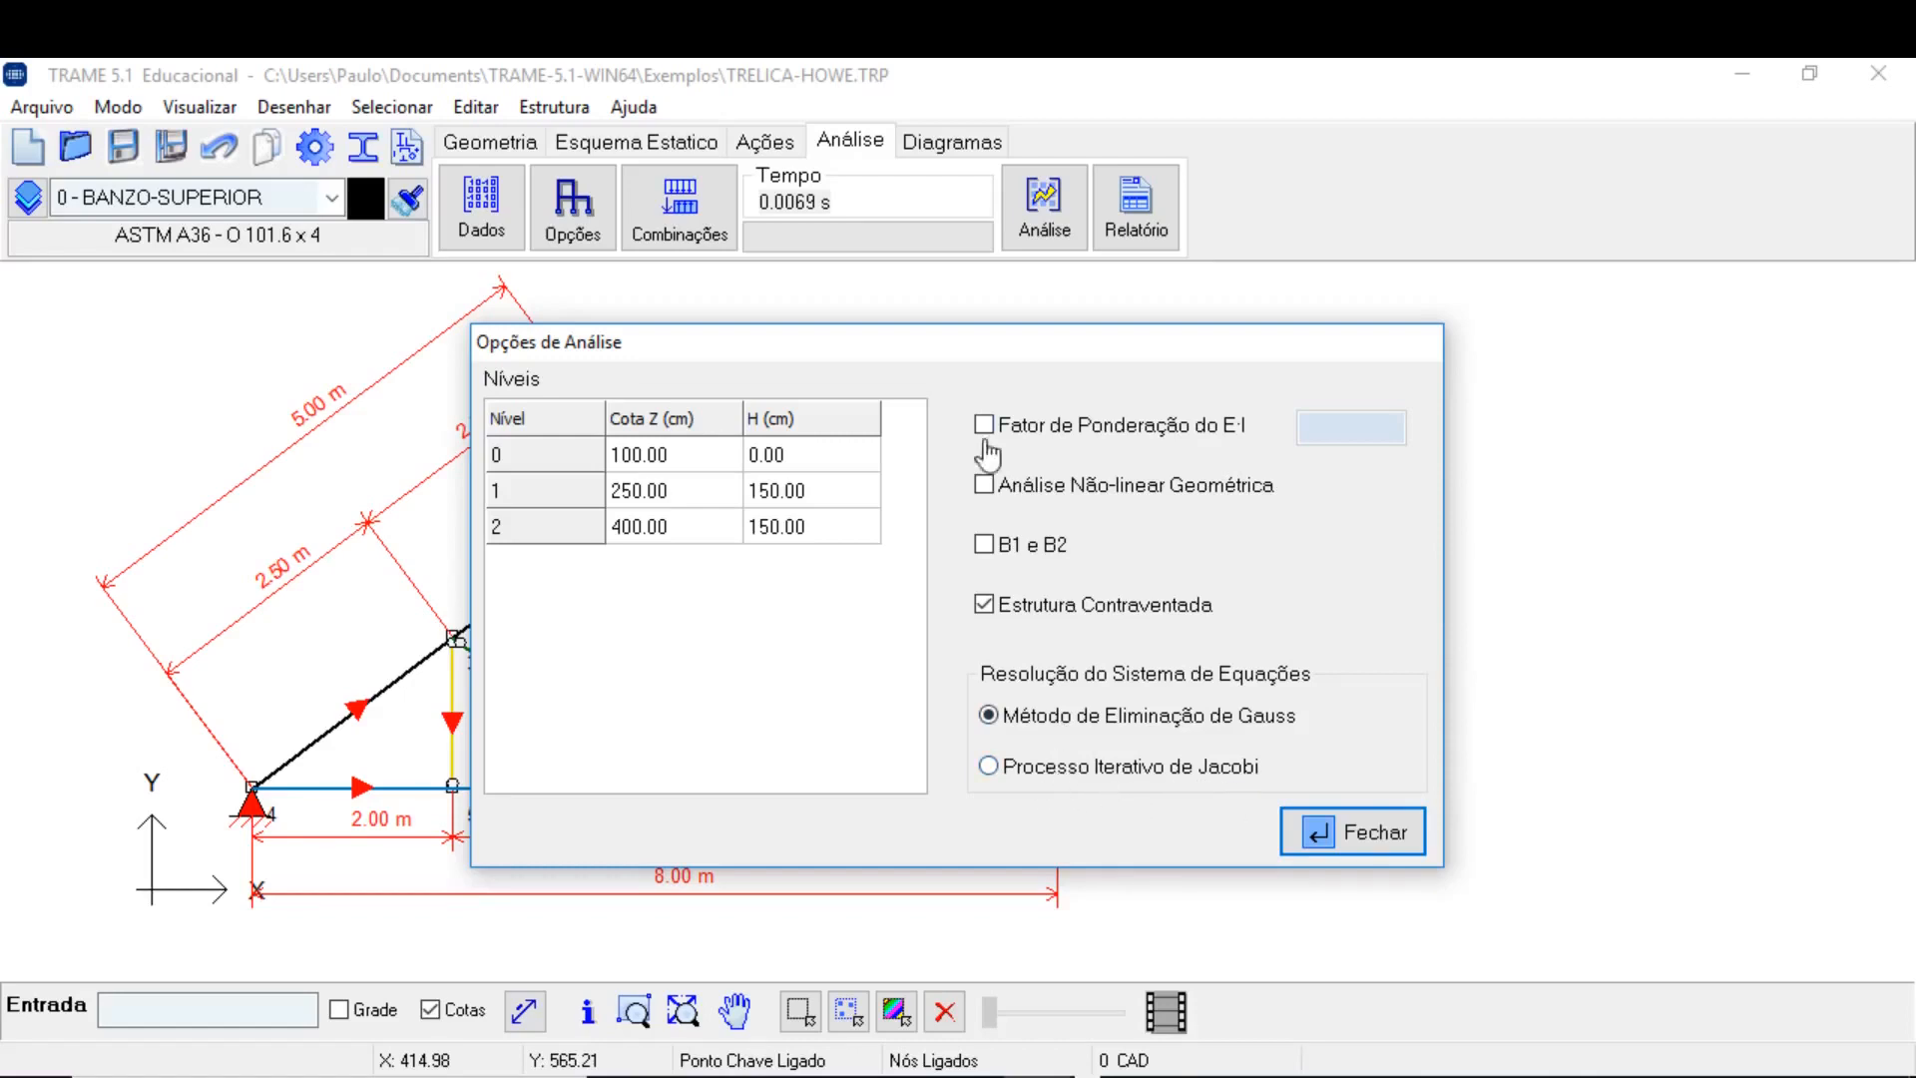
mouse_move(870, 340)
left_mouse_down()
mouse_move(1220, 392)
mouse_move(1267, 296)
mouse_move(1313, 290)
mouse_move(1272, 301)
mouse_move(1290, 300)
left_mouse_up()
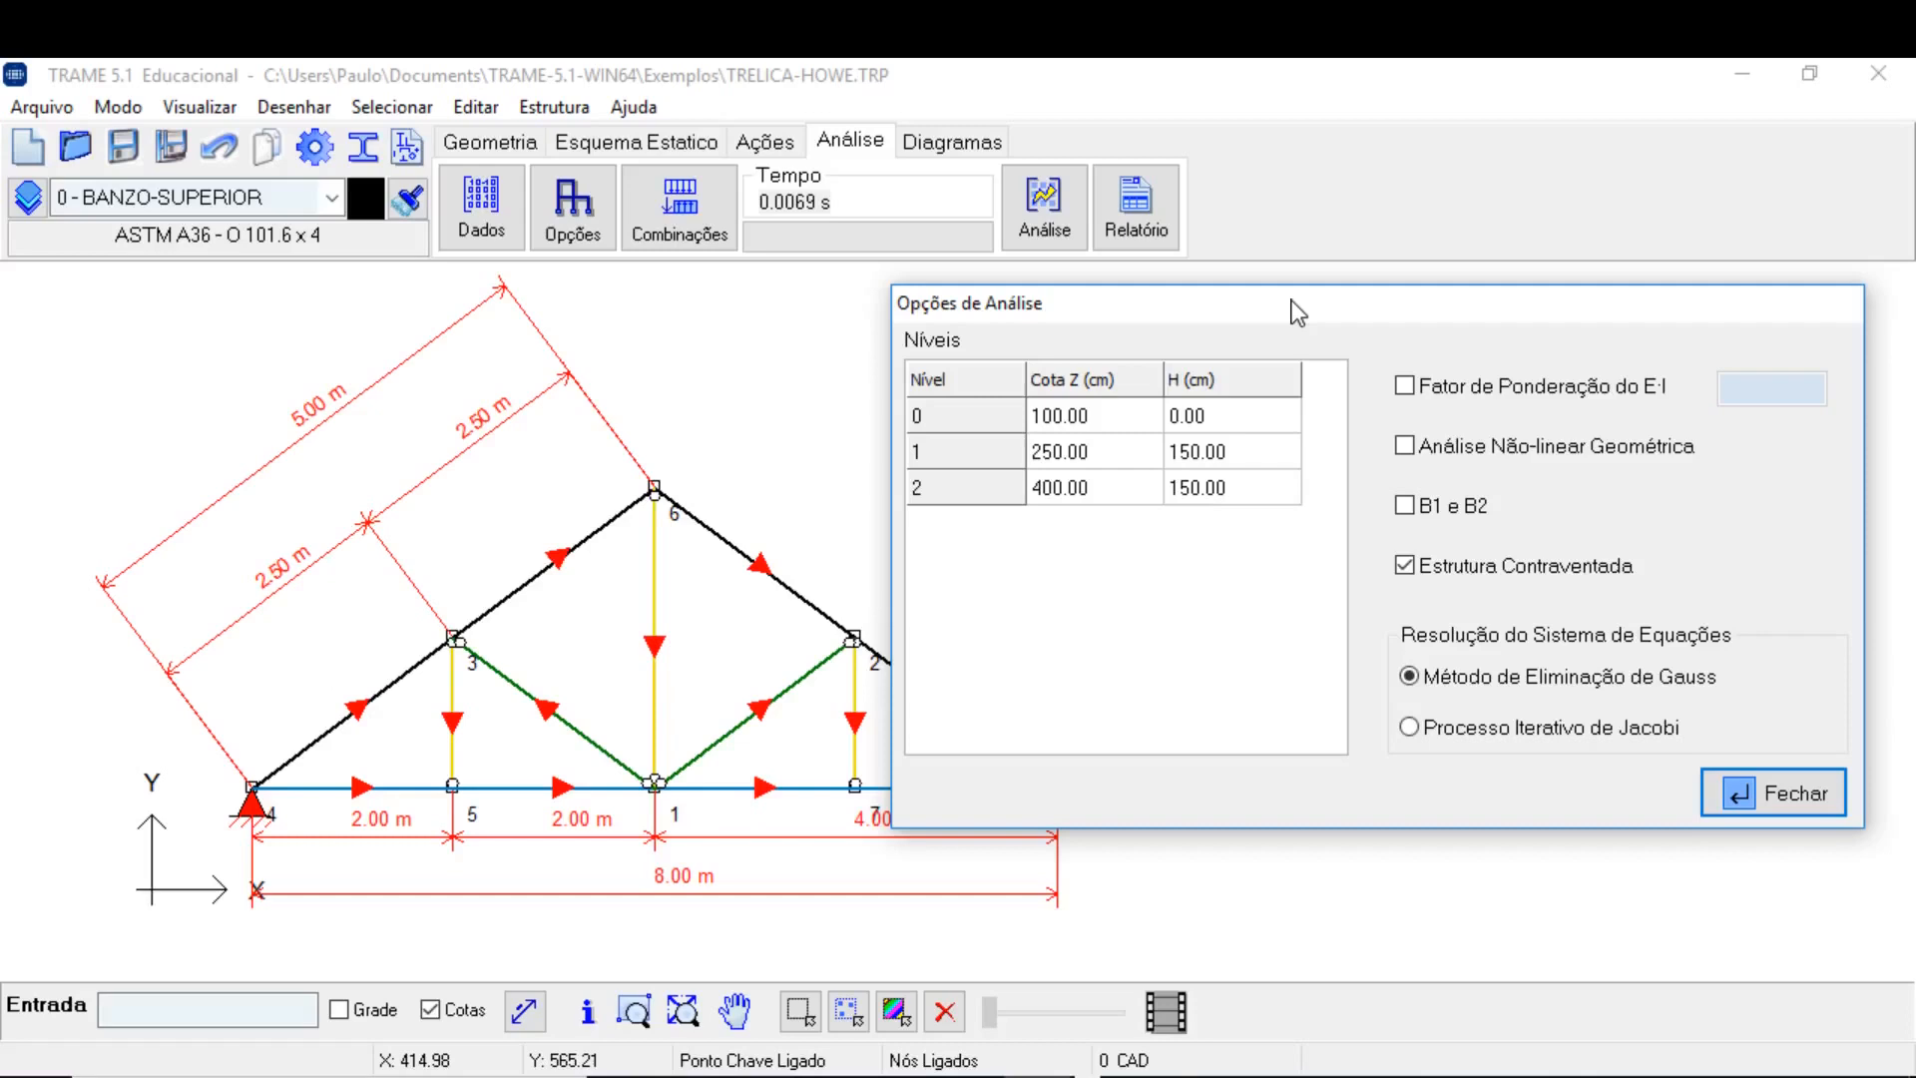
left_click_drag(1298, 313, 1321, 306)
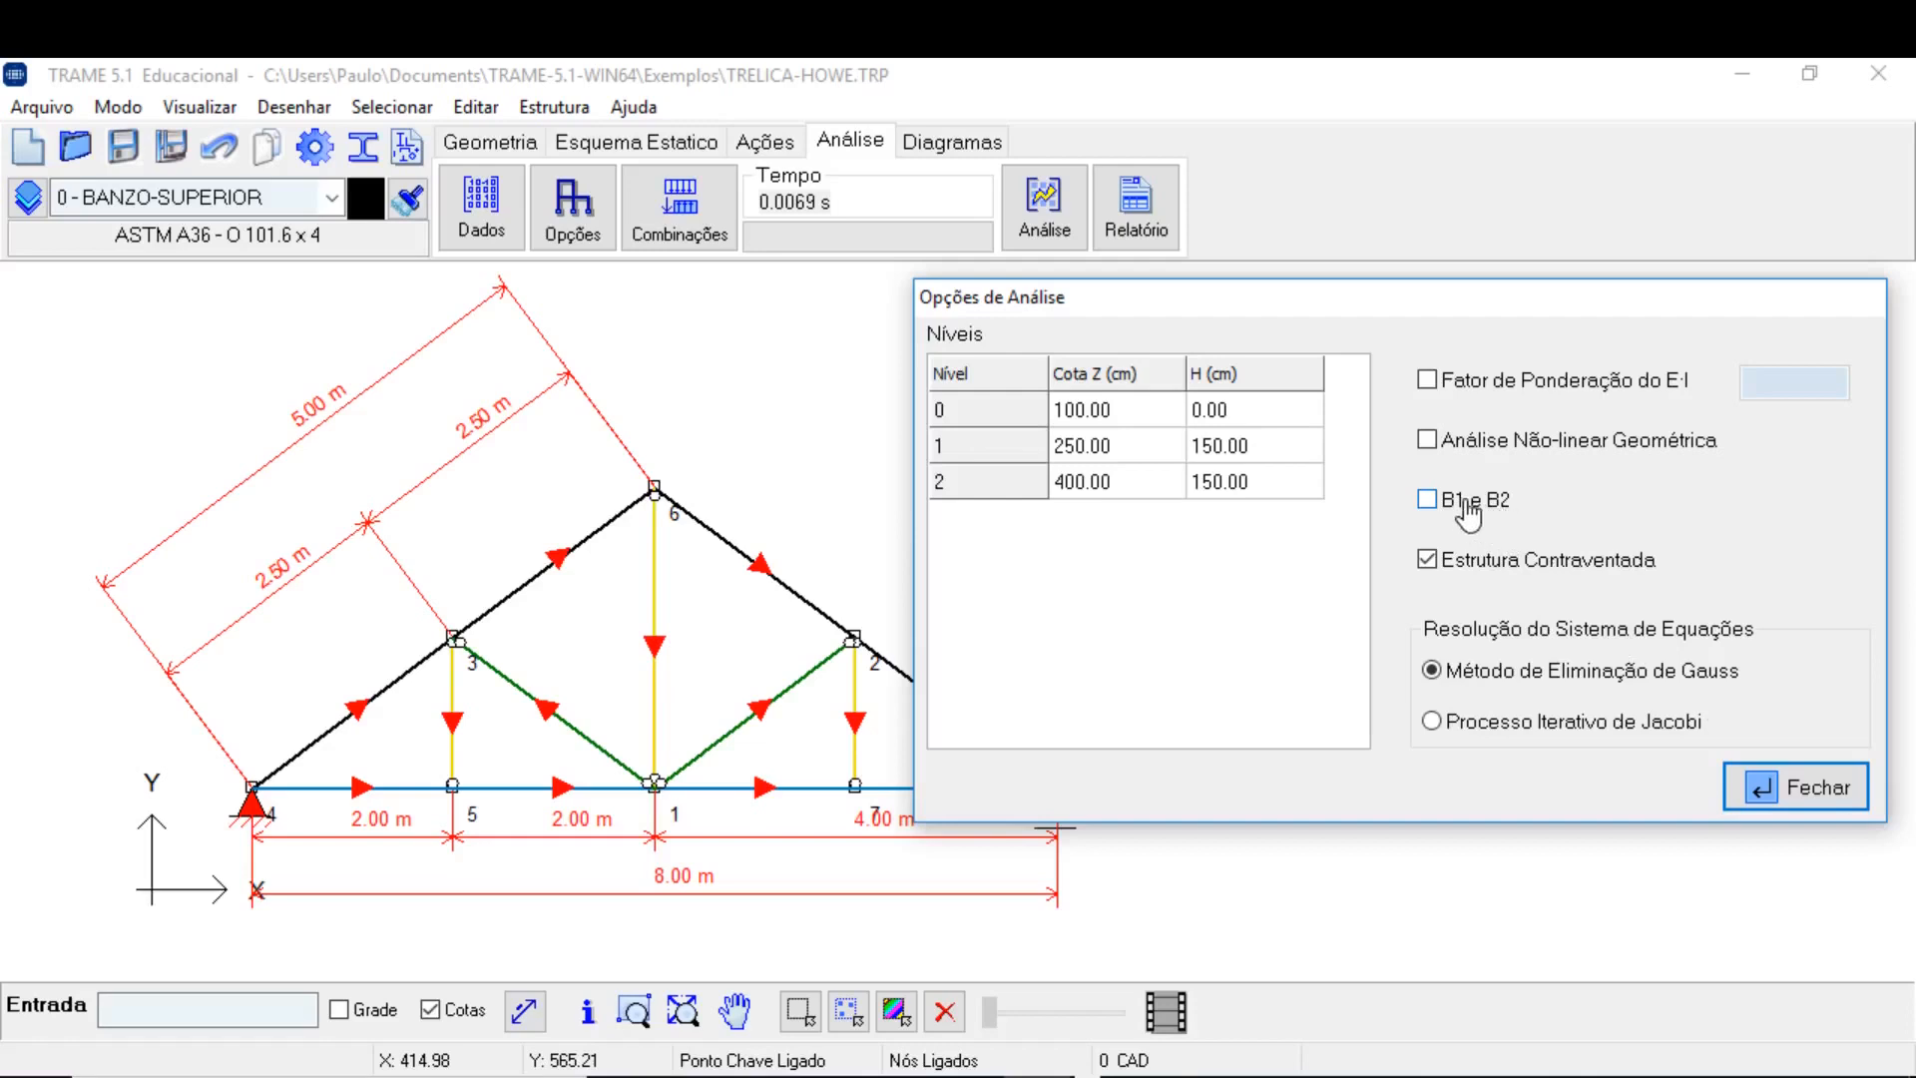
Examine the elevations and heights of levels 0, 1 and 2, and close the analysis options unchanged.
left_click(1102, 409)
left_click(1115, 440)
left_click(1263, 440)
left_click(1114, 414)
left_click(1110, 449)
left_click(1207, 451)
left_click(1095, 484)
left_click(1260, 484)
left_click(1101, 478)
left_click(1227, 487)
left_click(1103, 448)
left_click(1791, 789)
left_click(1816, 788)
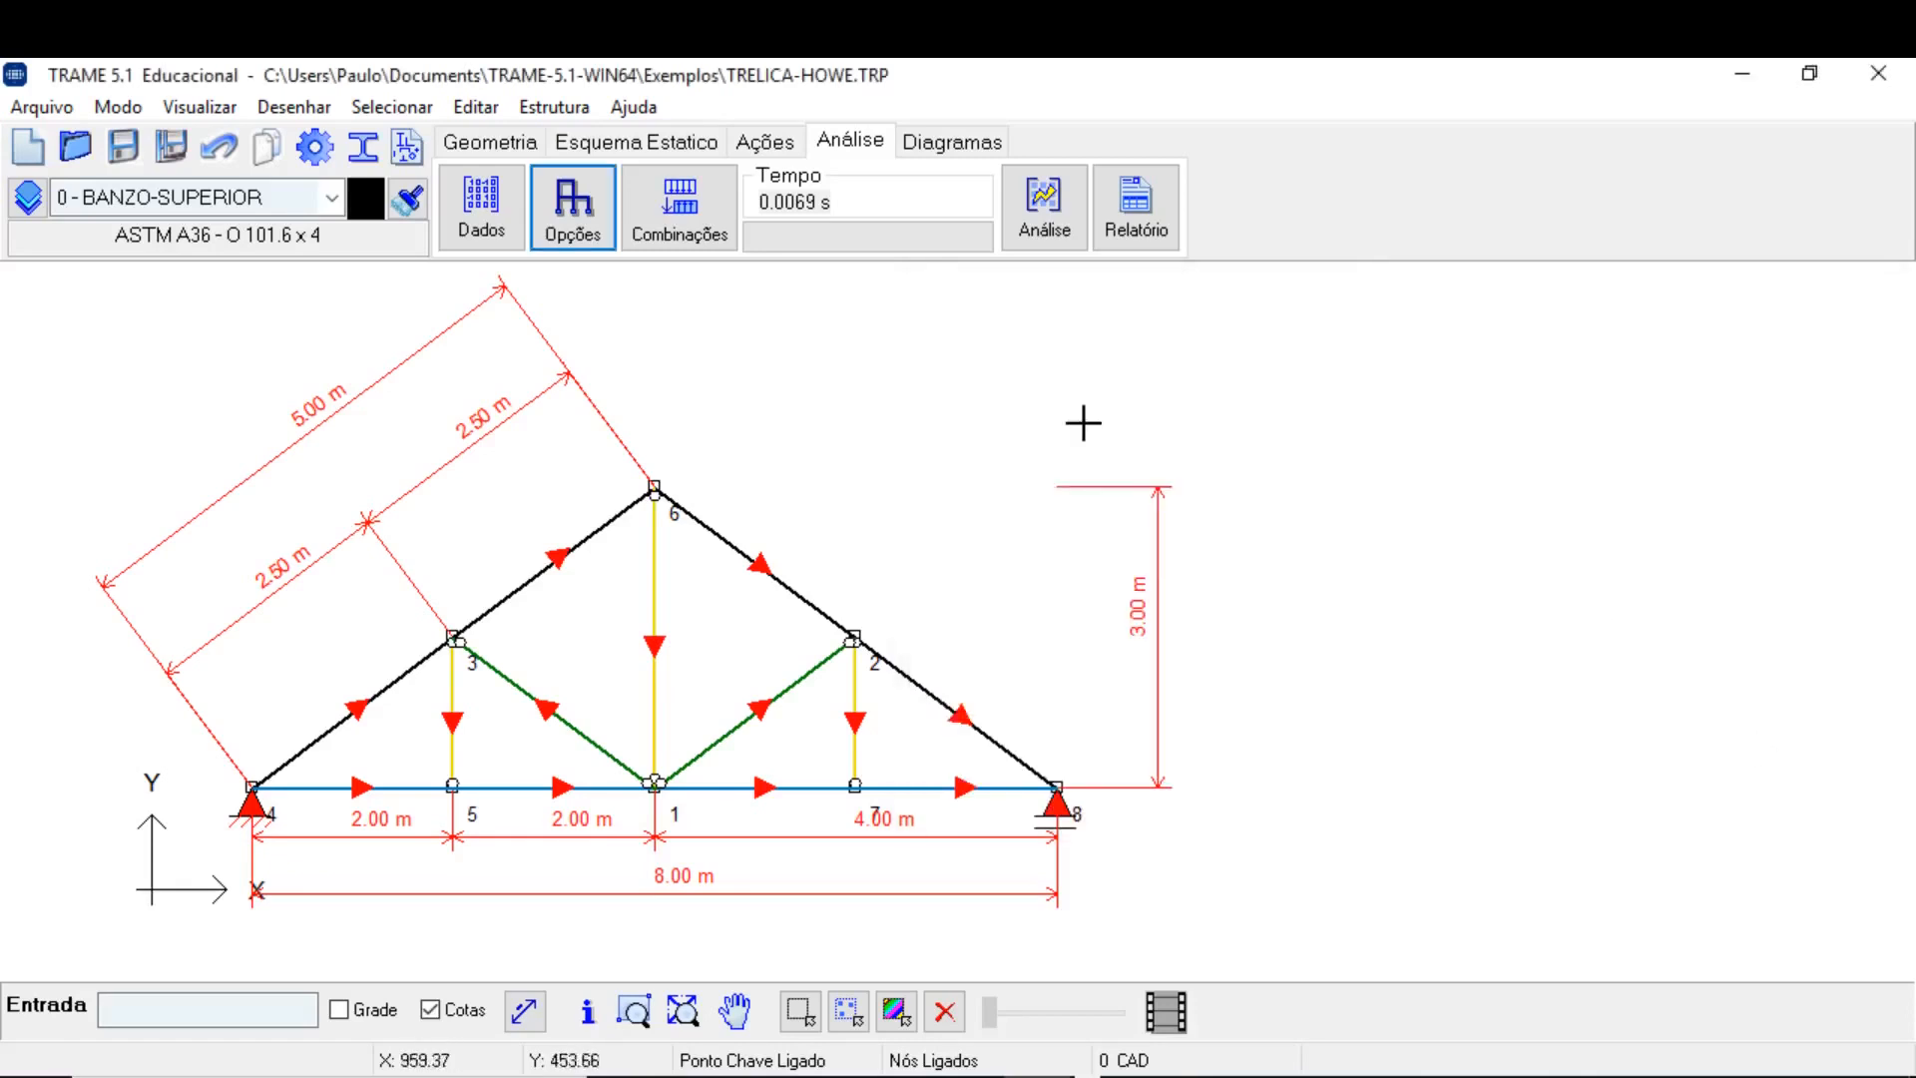
Review the load case factors of combinations ELU 1 and ELU 2, moving the combinations window aside.
left_click(682, 224)
left_click(671, 426)
left_click(671, 400)
mouse_move(834, 417)
left_mouse_down()
mouse_move(836, 763)
mouse_move(831, 424)
left_mouse_up()
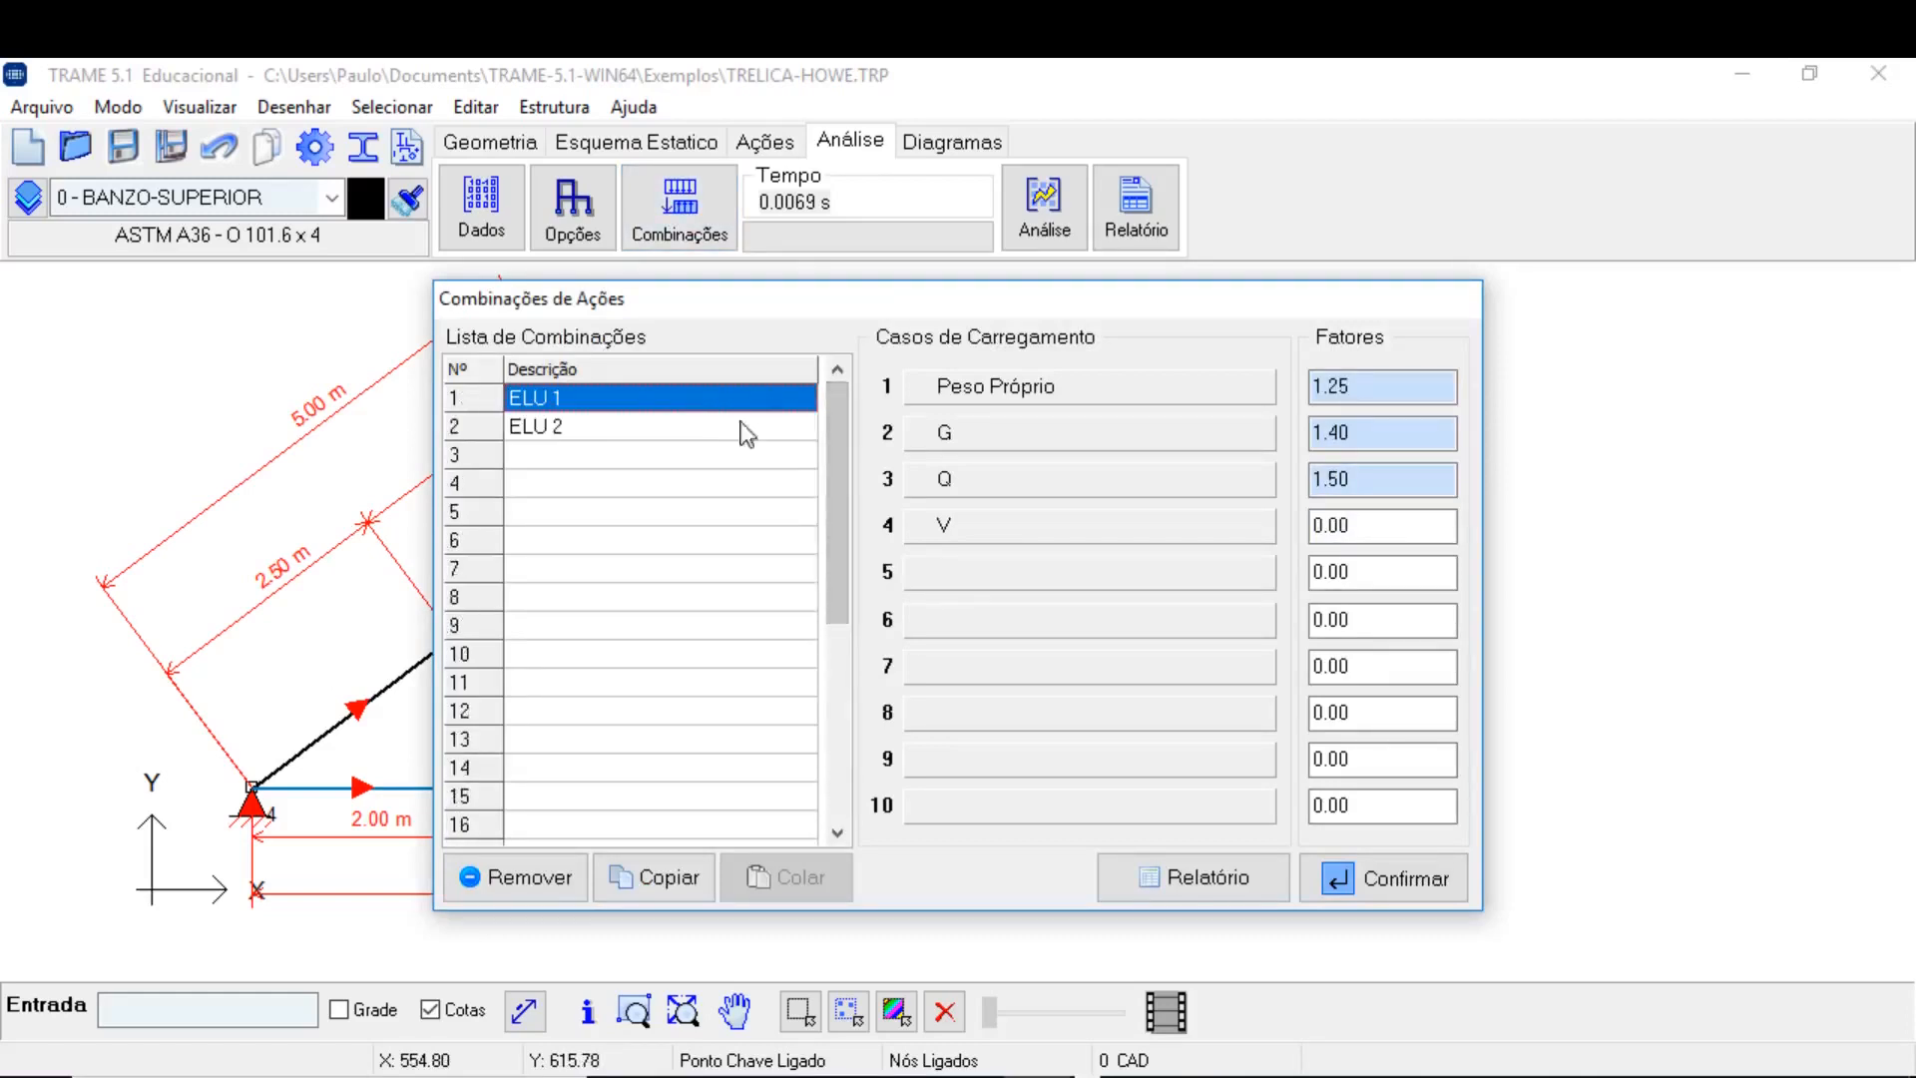
left_click(699, 429)
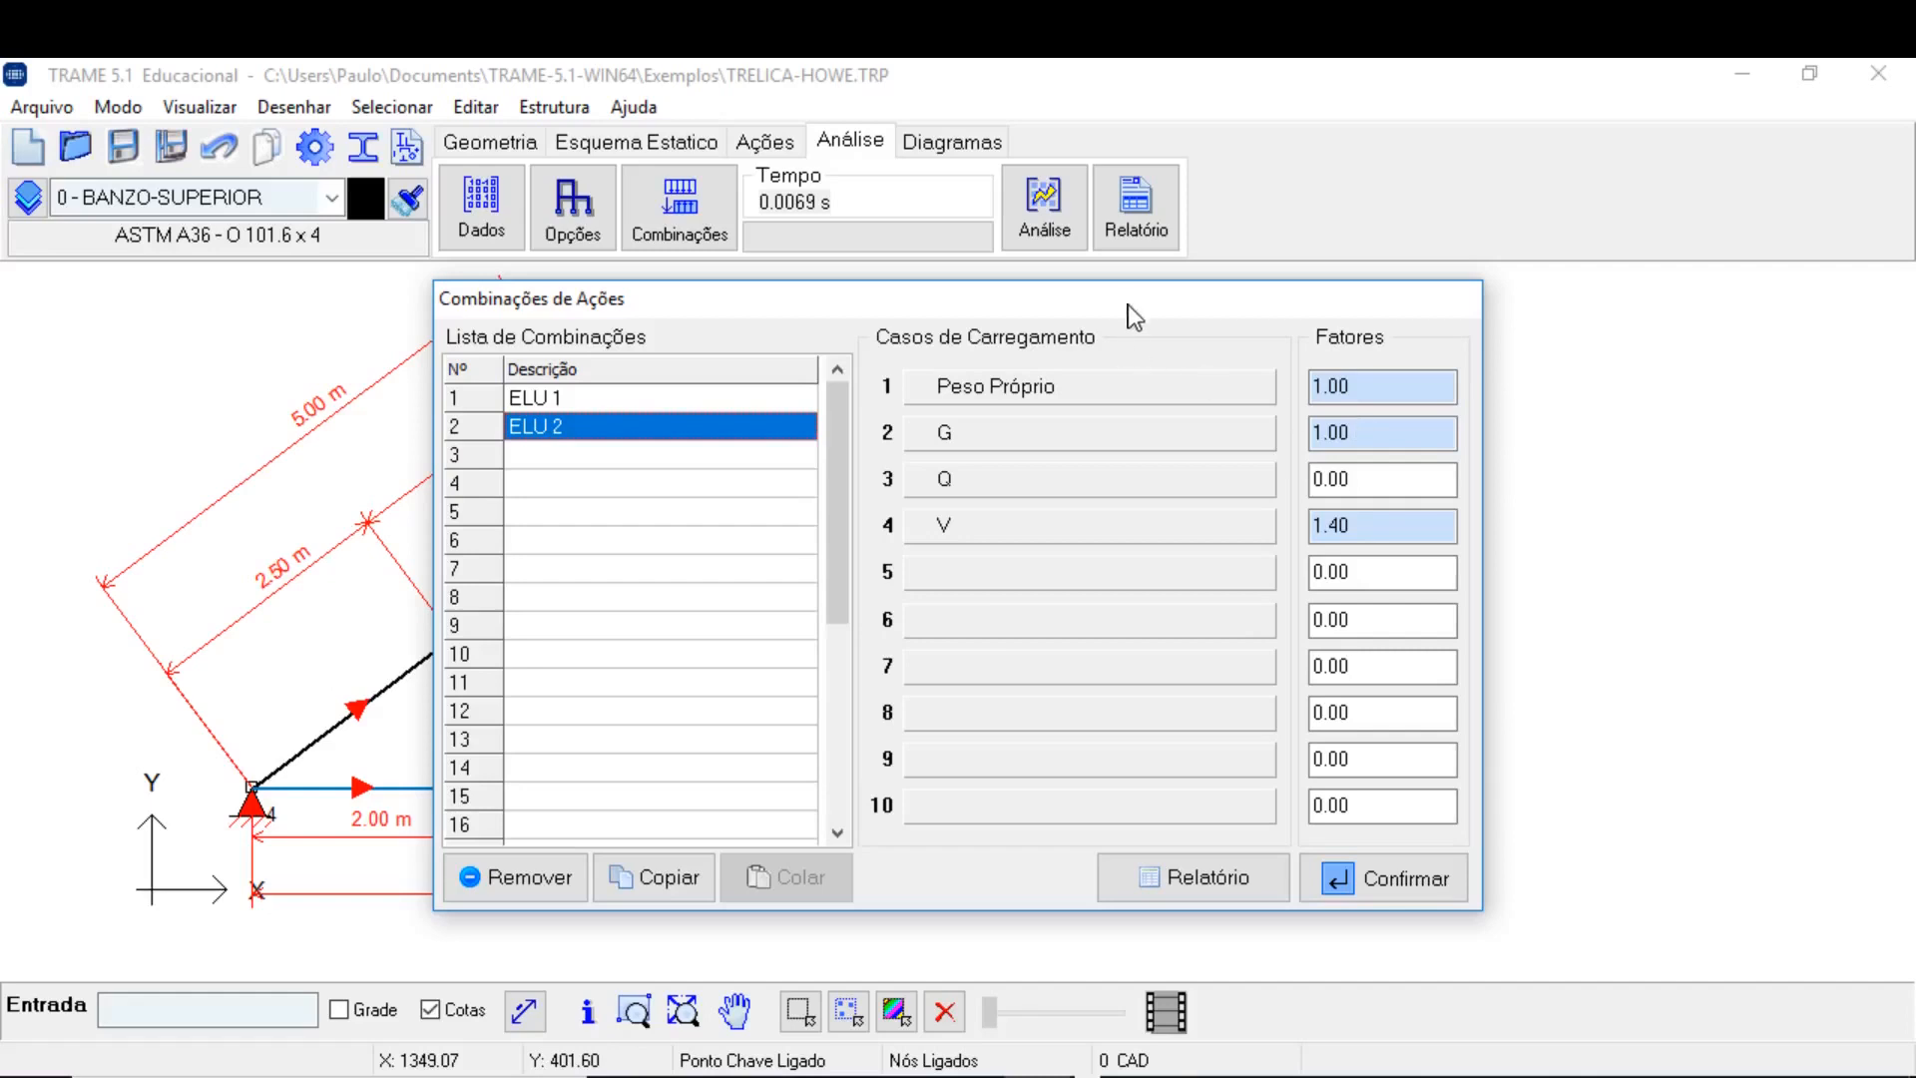
left_click_drag(1128, 305, 1233, 318)
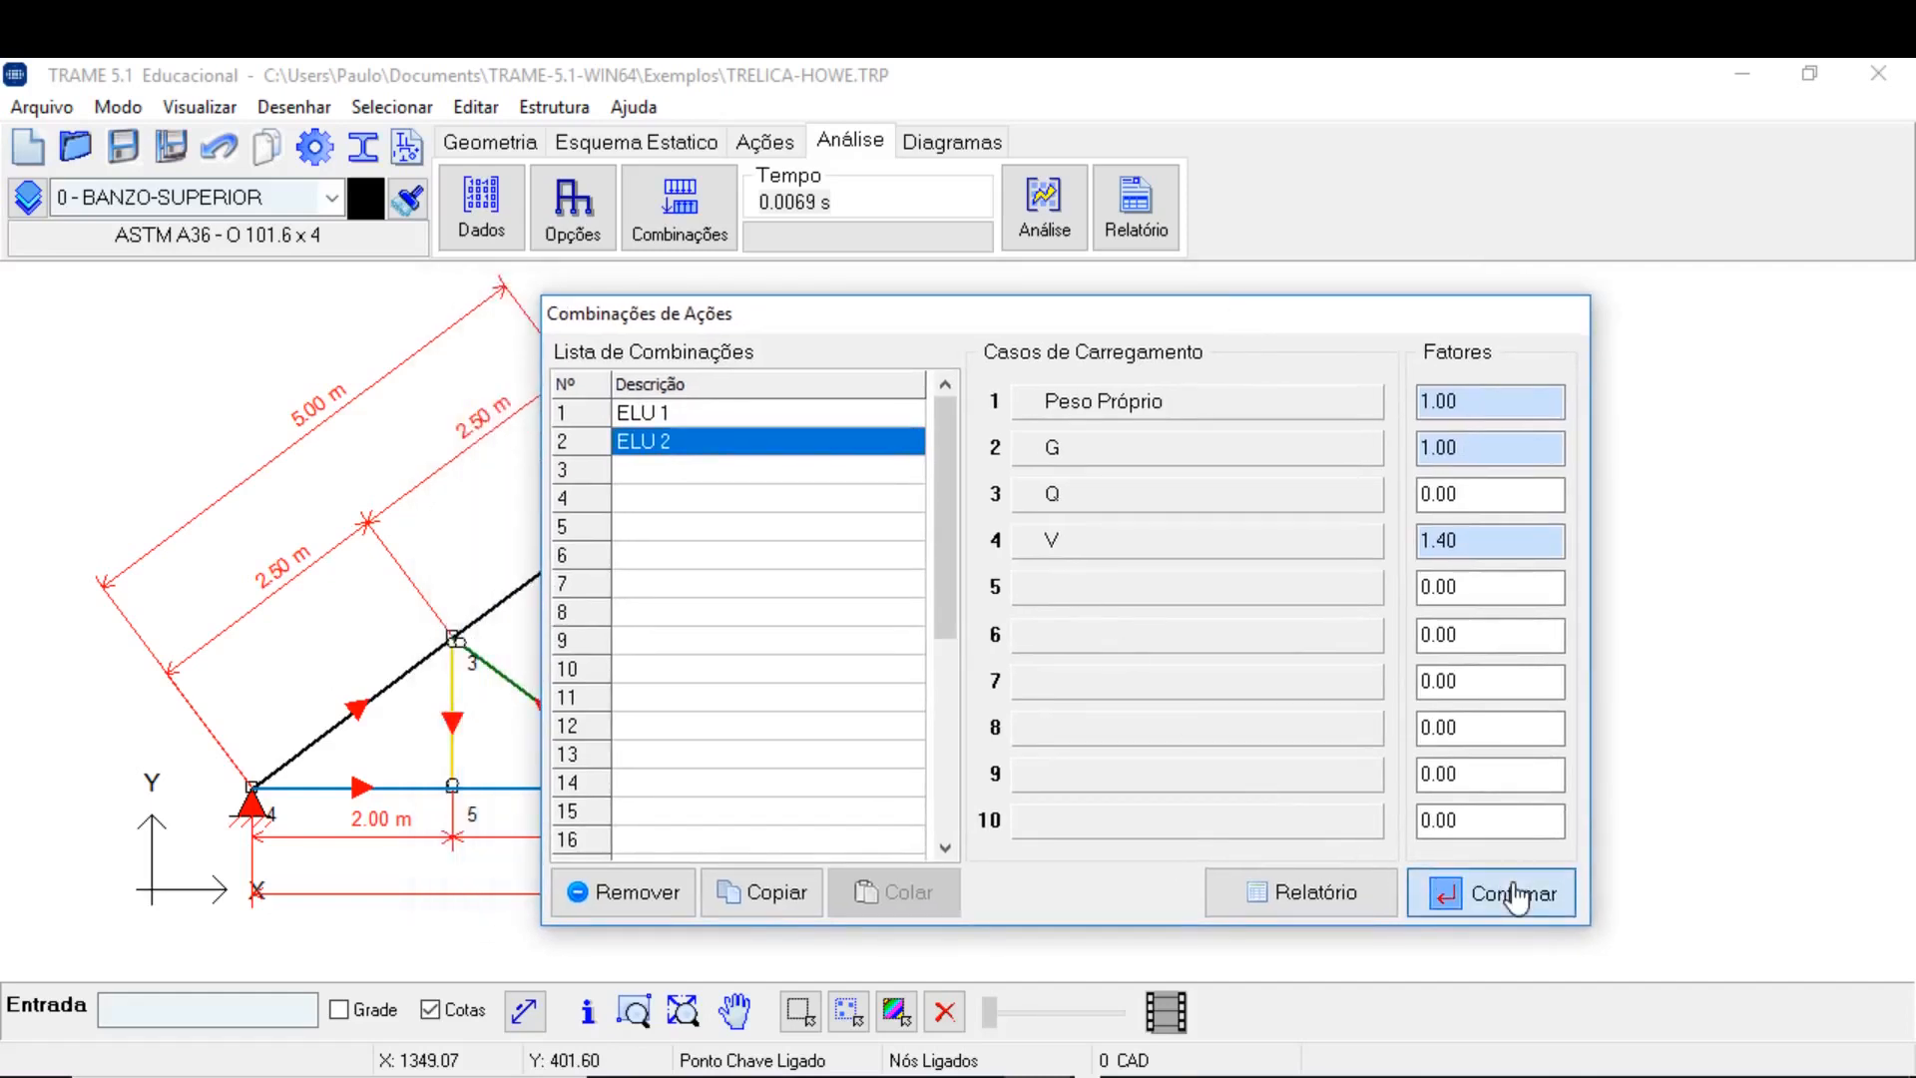
Generate the load combinations report, copy its entire text, close it and confirm the combinations.
left_click(1332, 891)
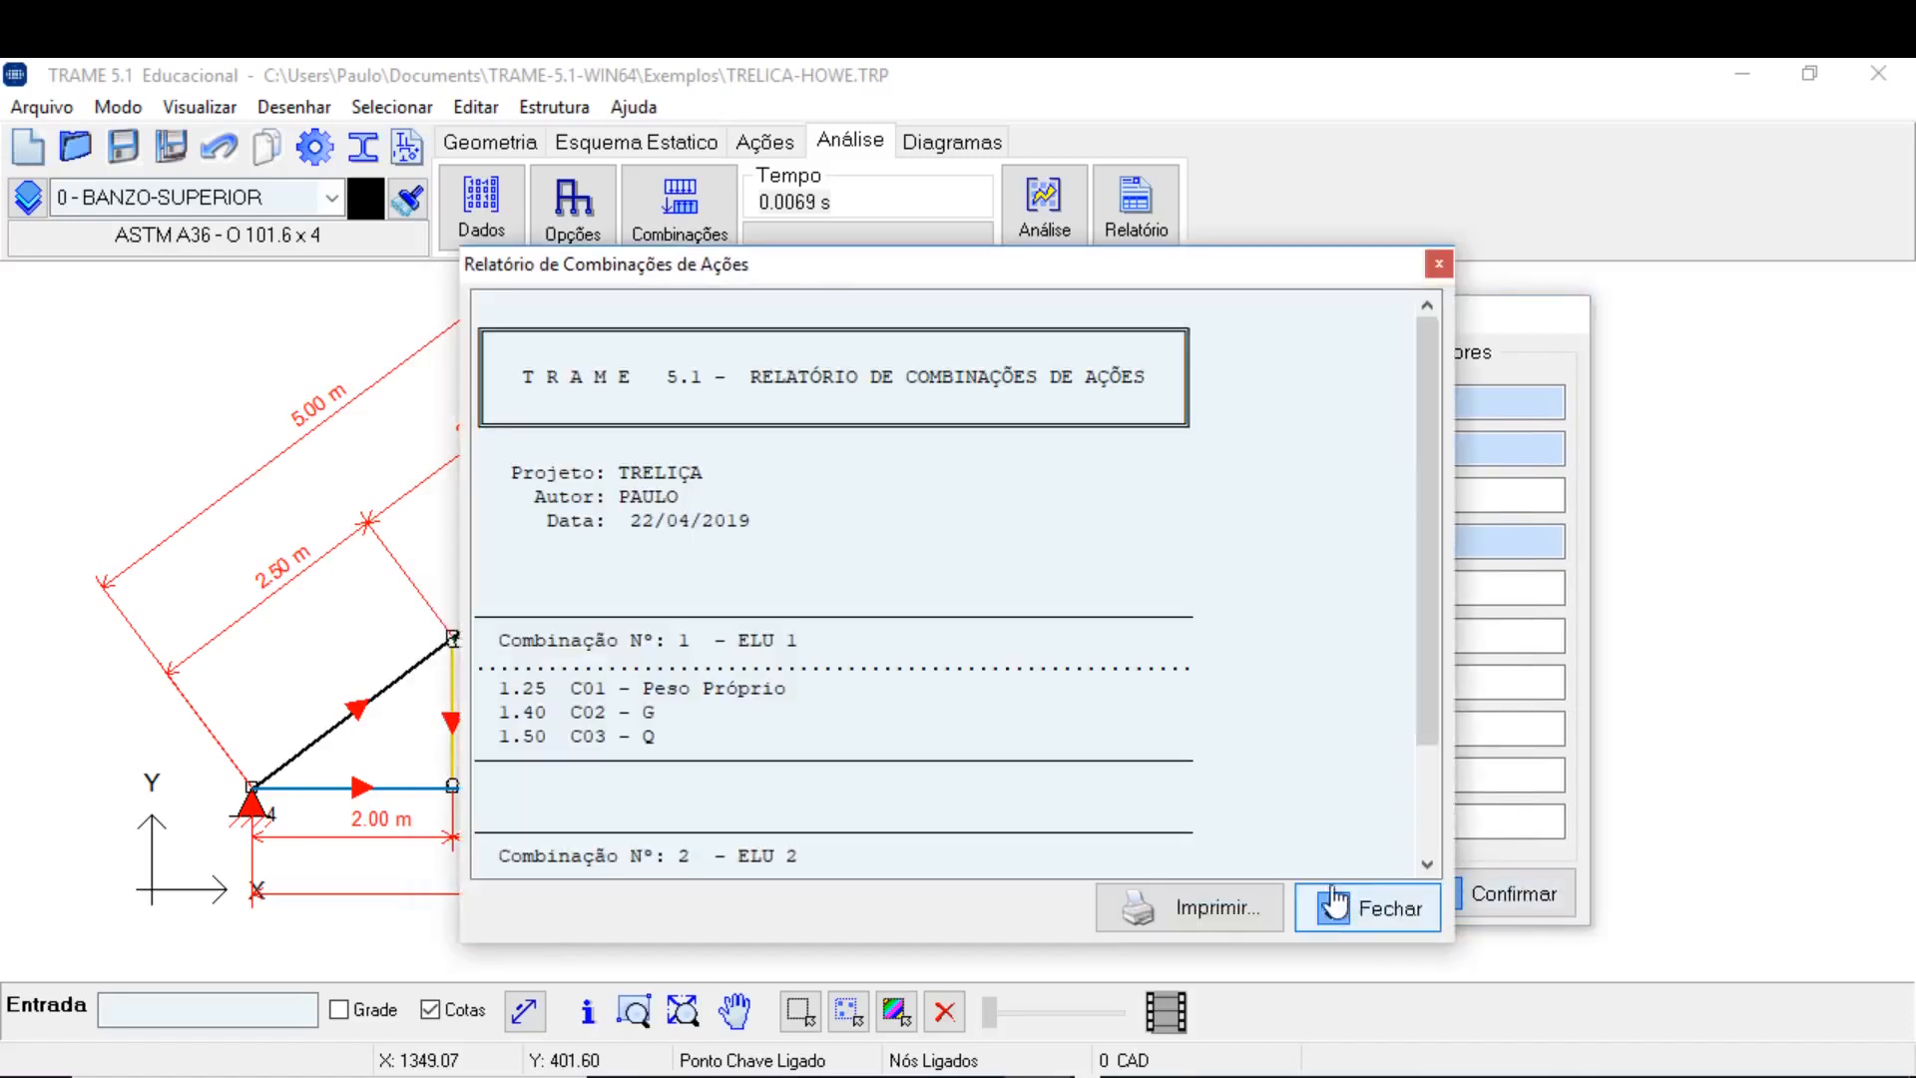
left_click_drag(1425, 344, 1423, 651)
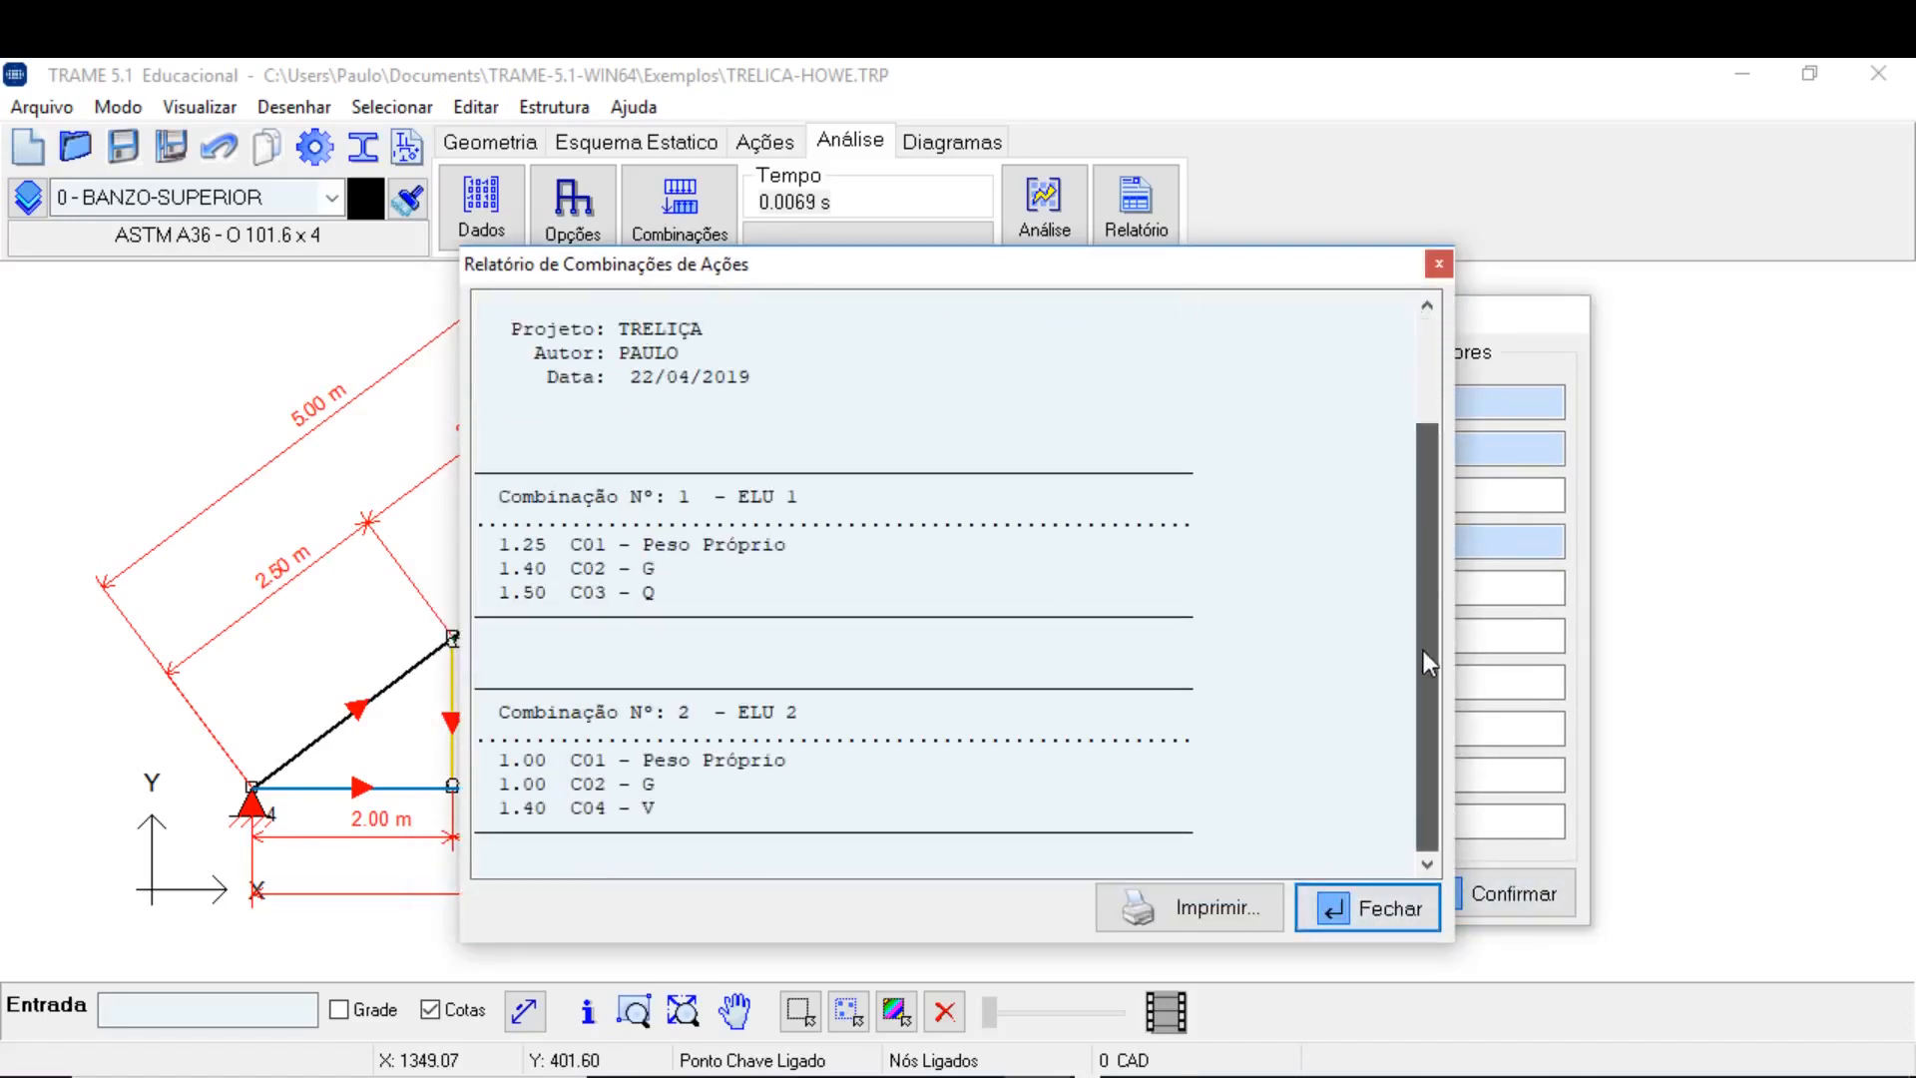
right_click(988, 376)
left_click(1098, 579)
right_click(860, 465)
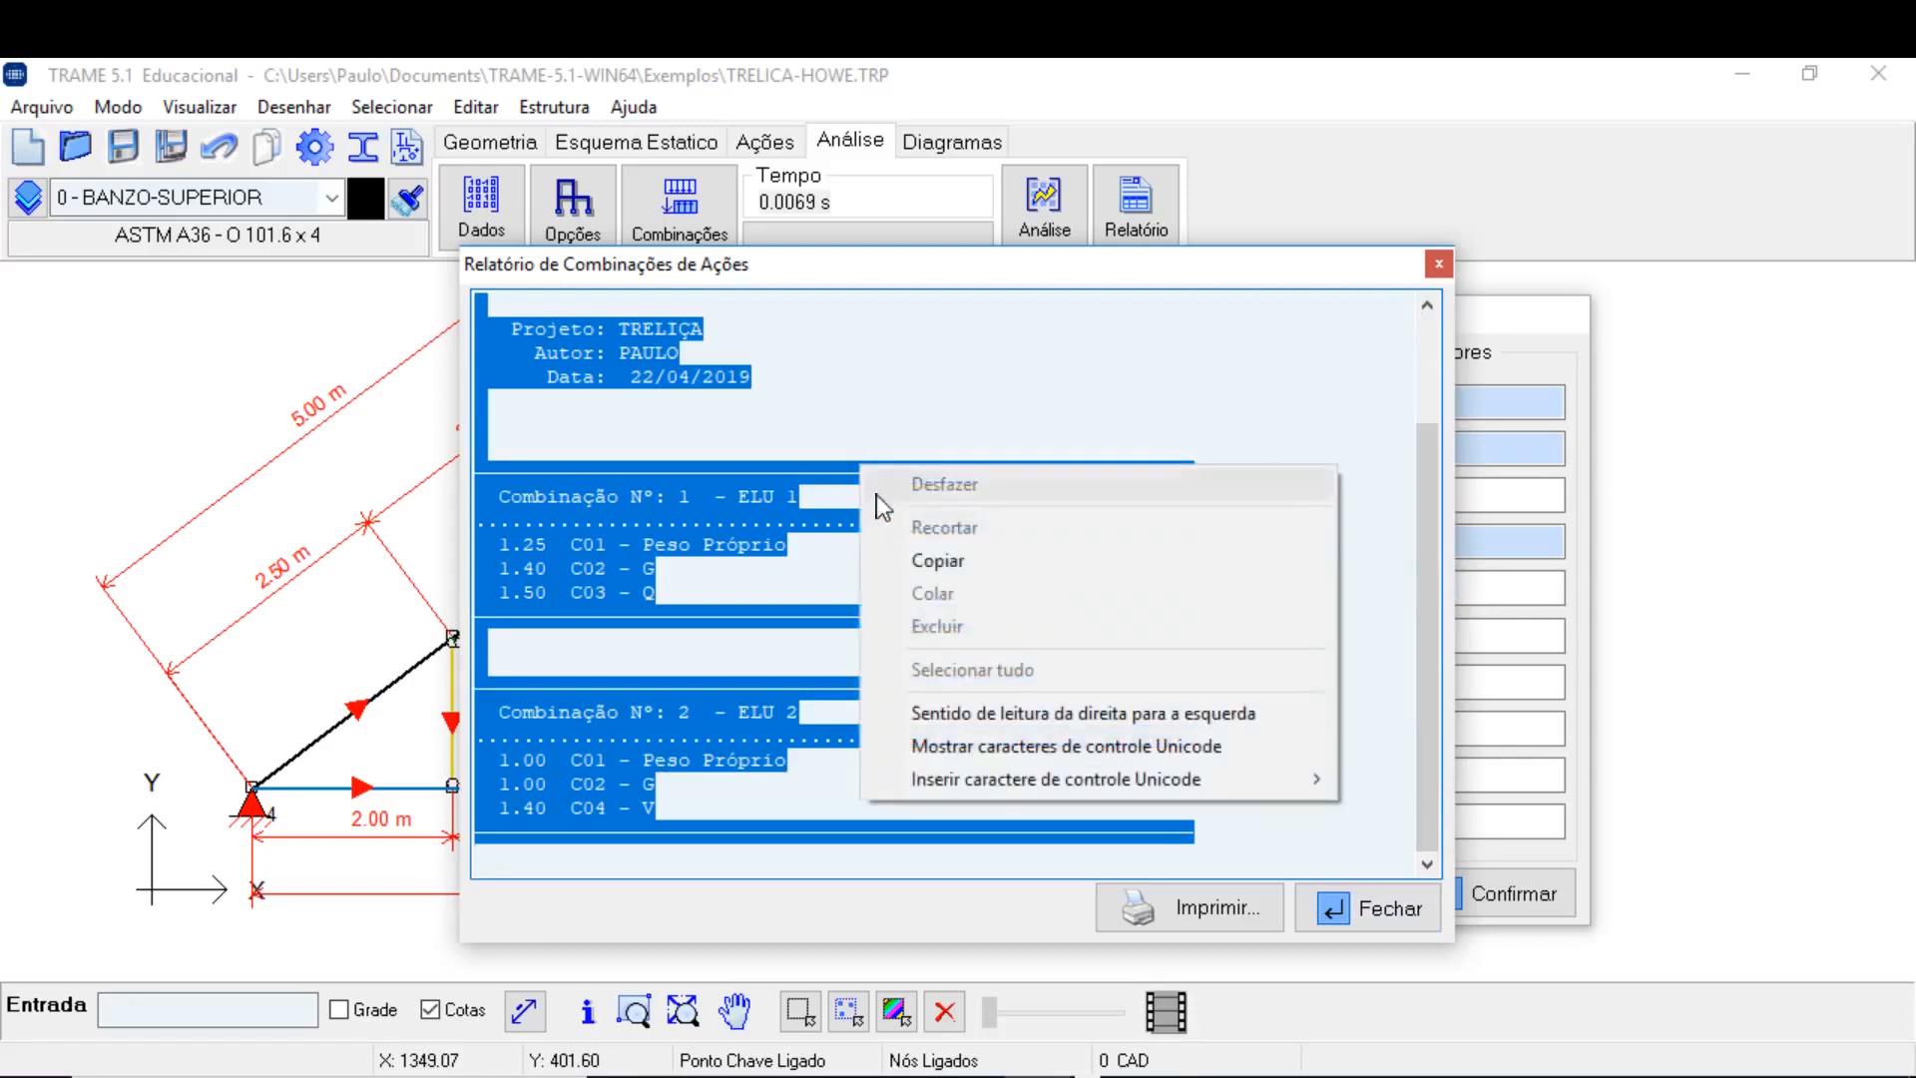
left_click(962, 560)
left_click(931, 393)
left_click(1359, 908)
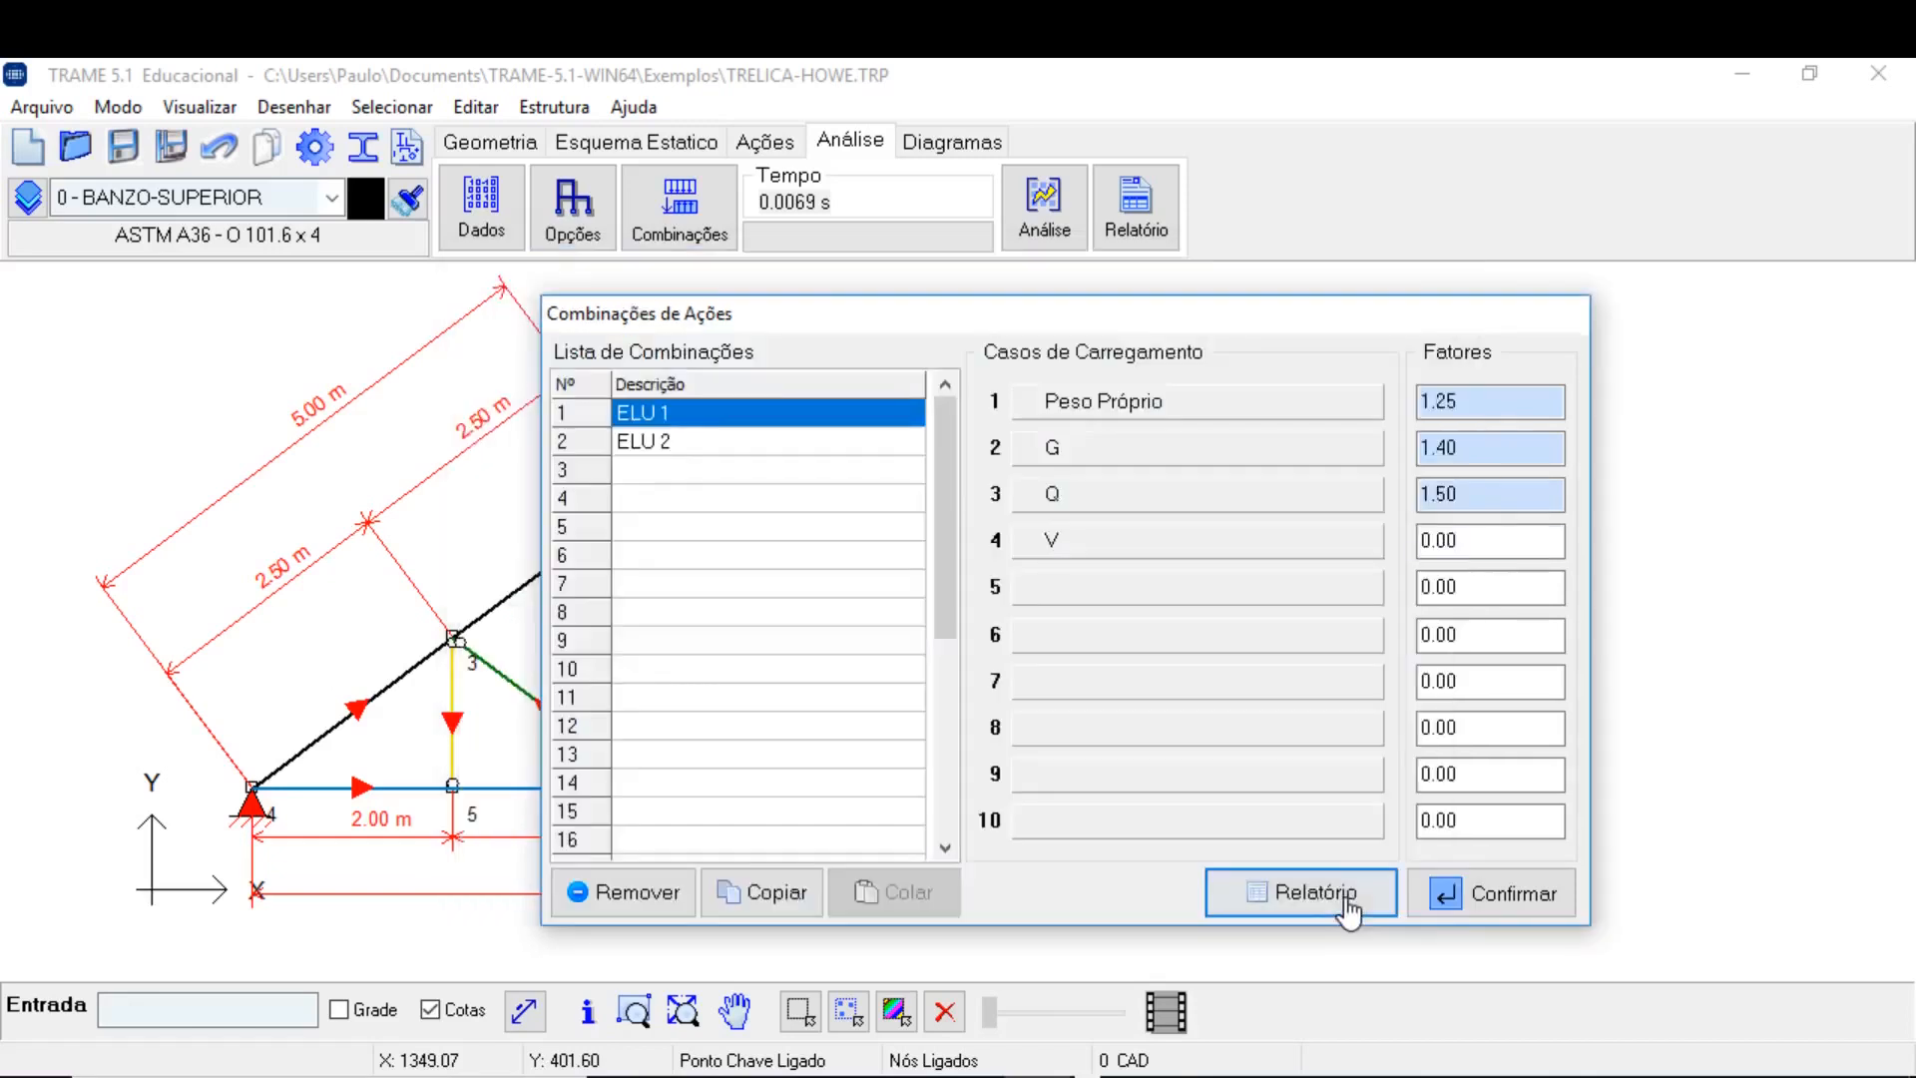
left_click(1509, 895)
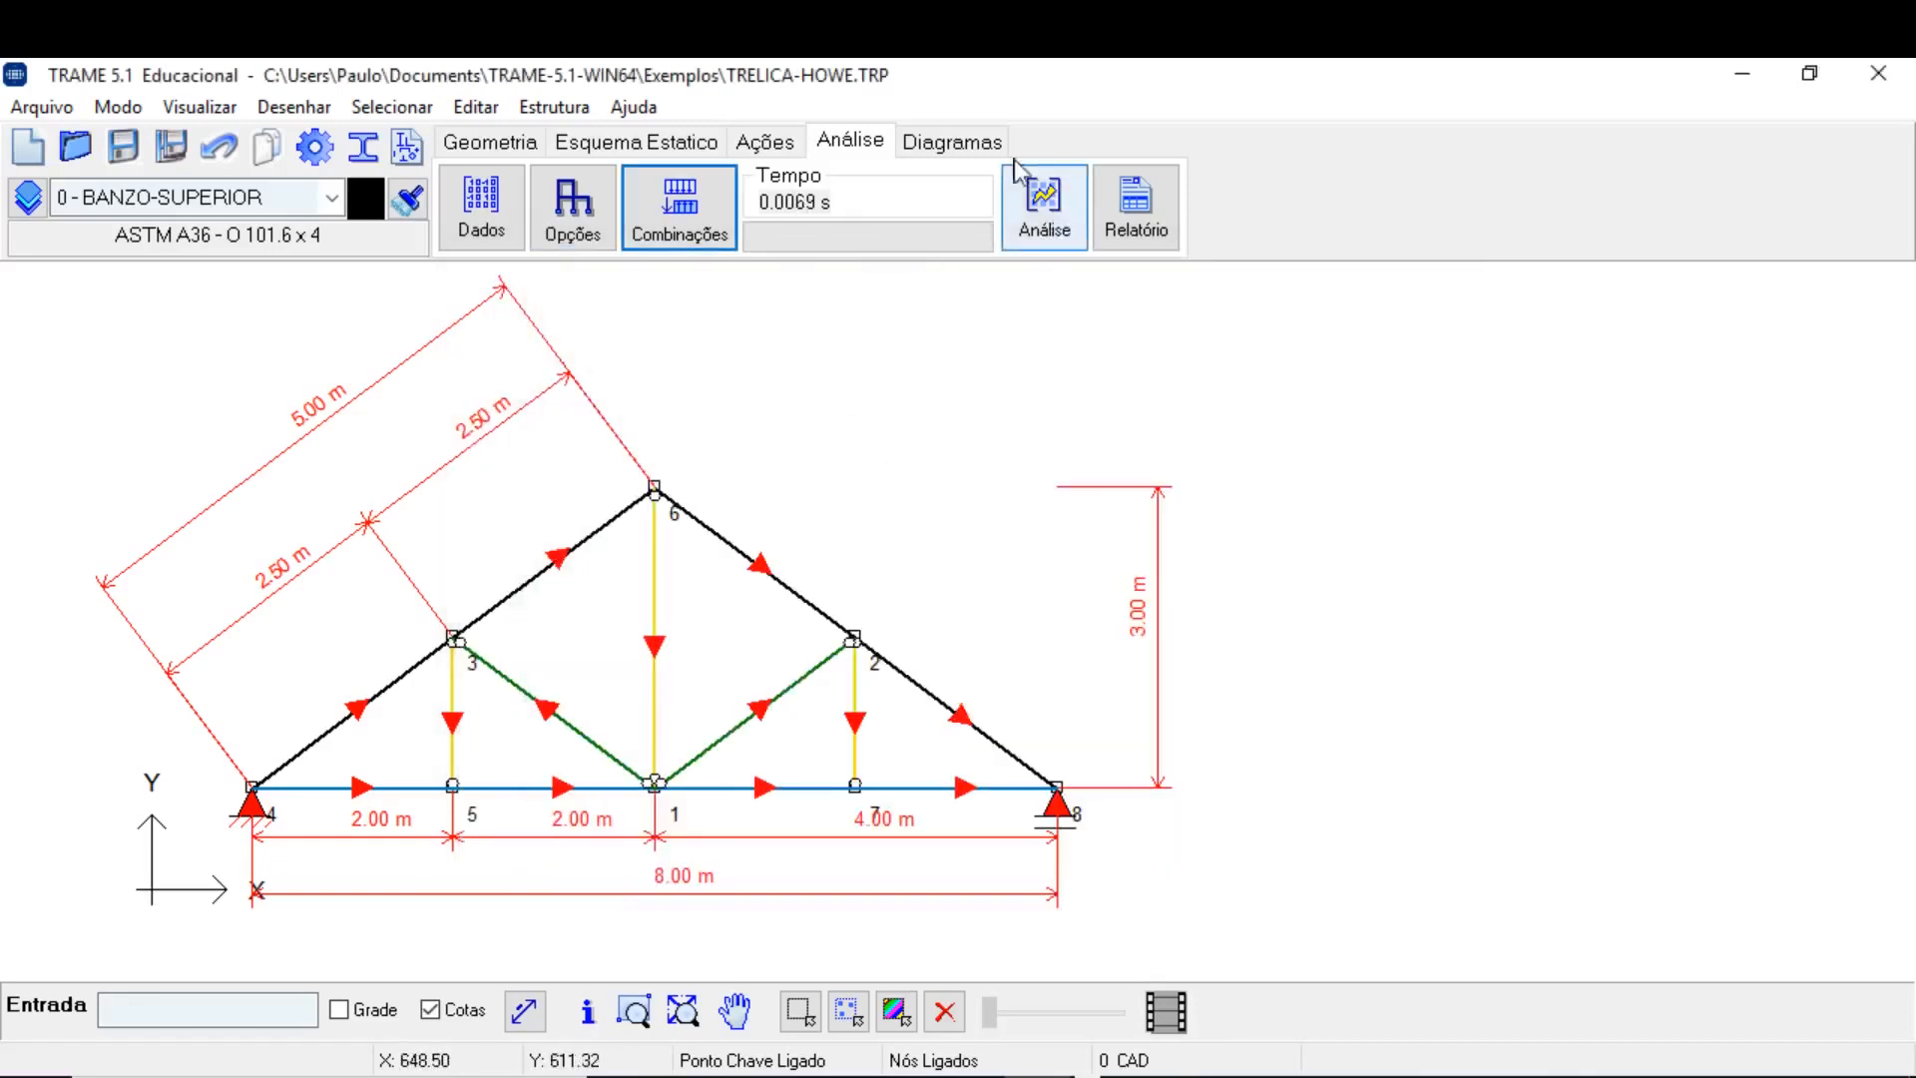
Run the structural analysis and open its report in the browser at the node coordinates and restraints.
left_click(1038, 229)
left_click(1156, 228)
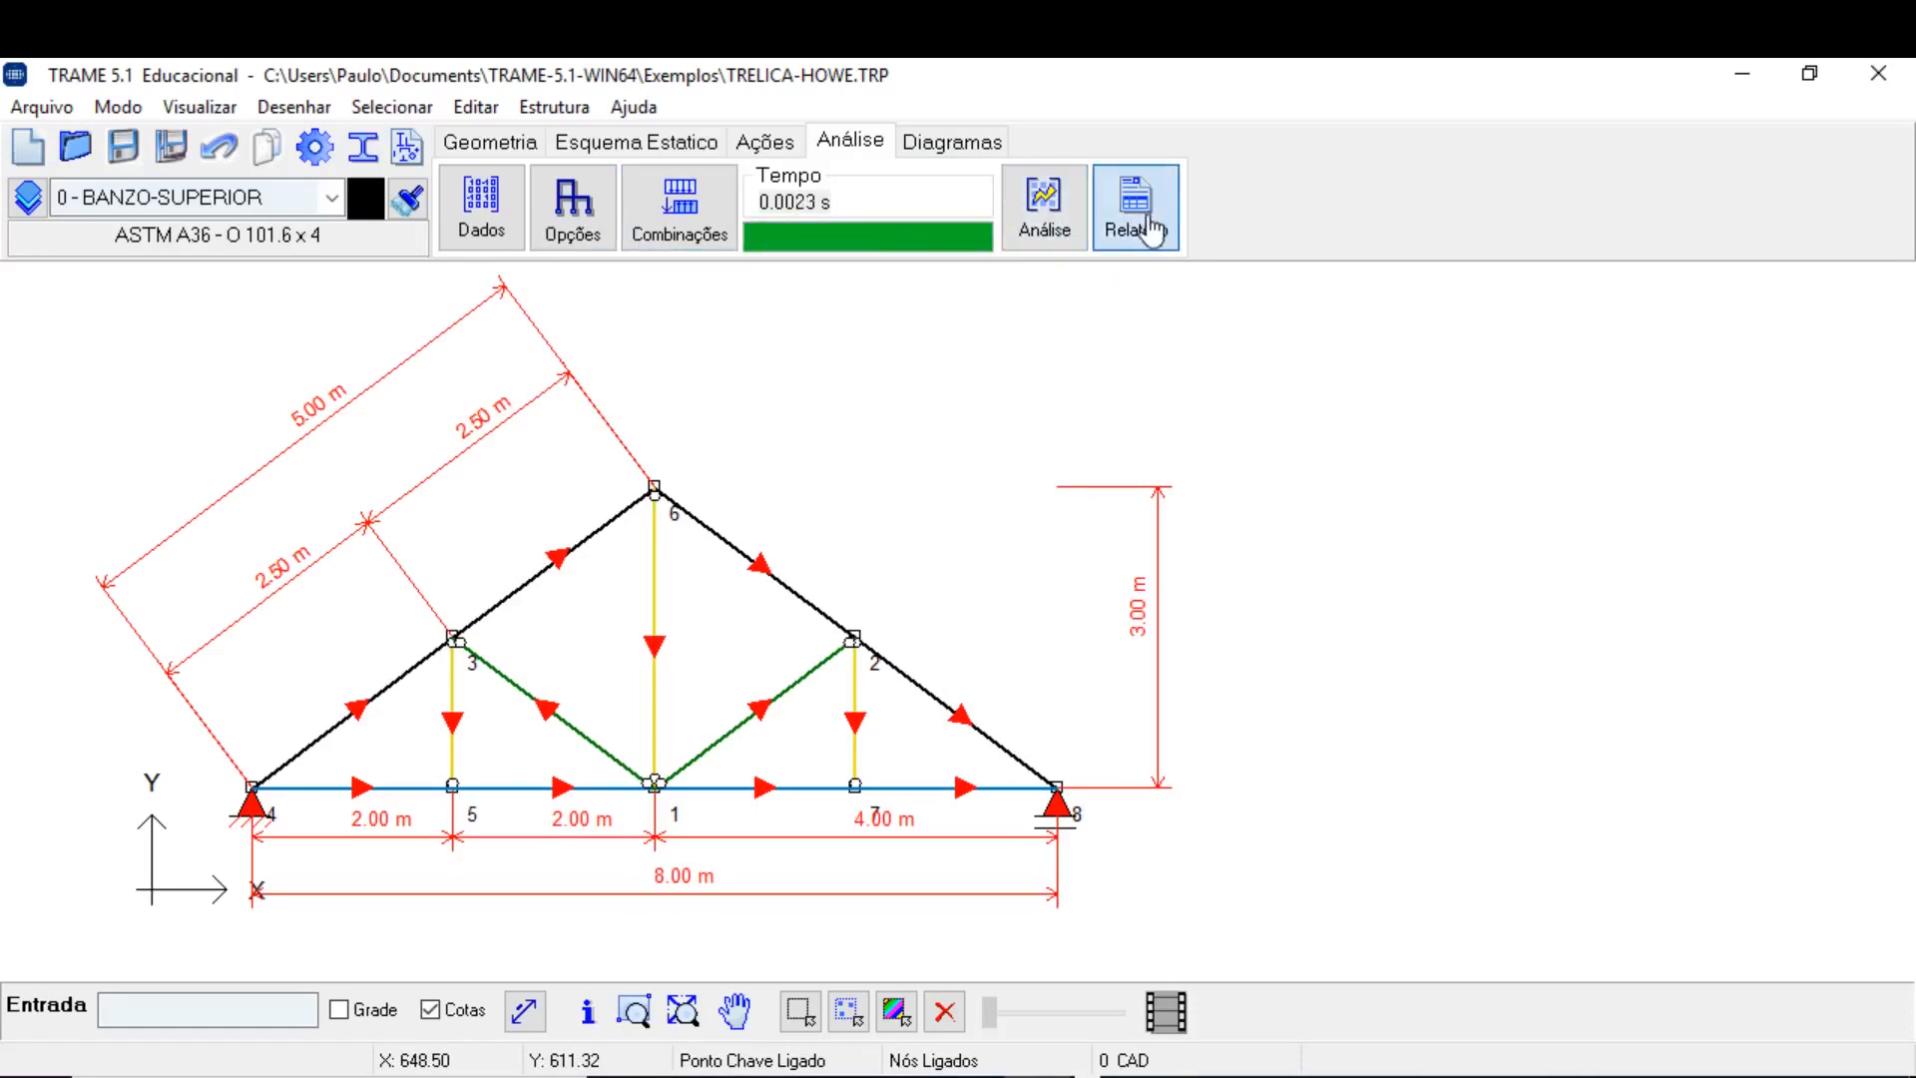
scroll(870, 544, "down", 4)
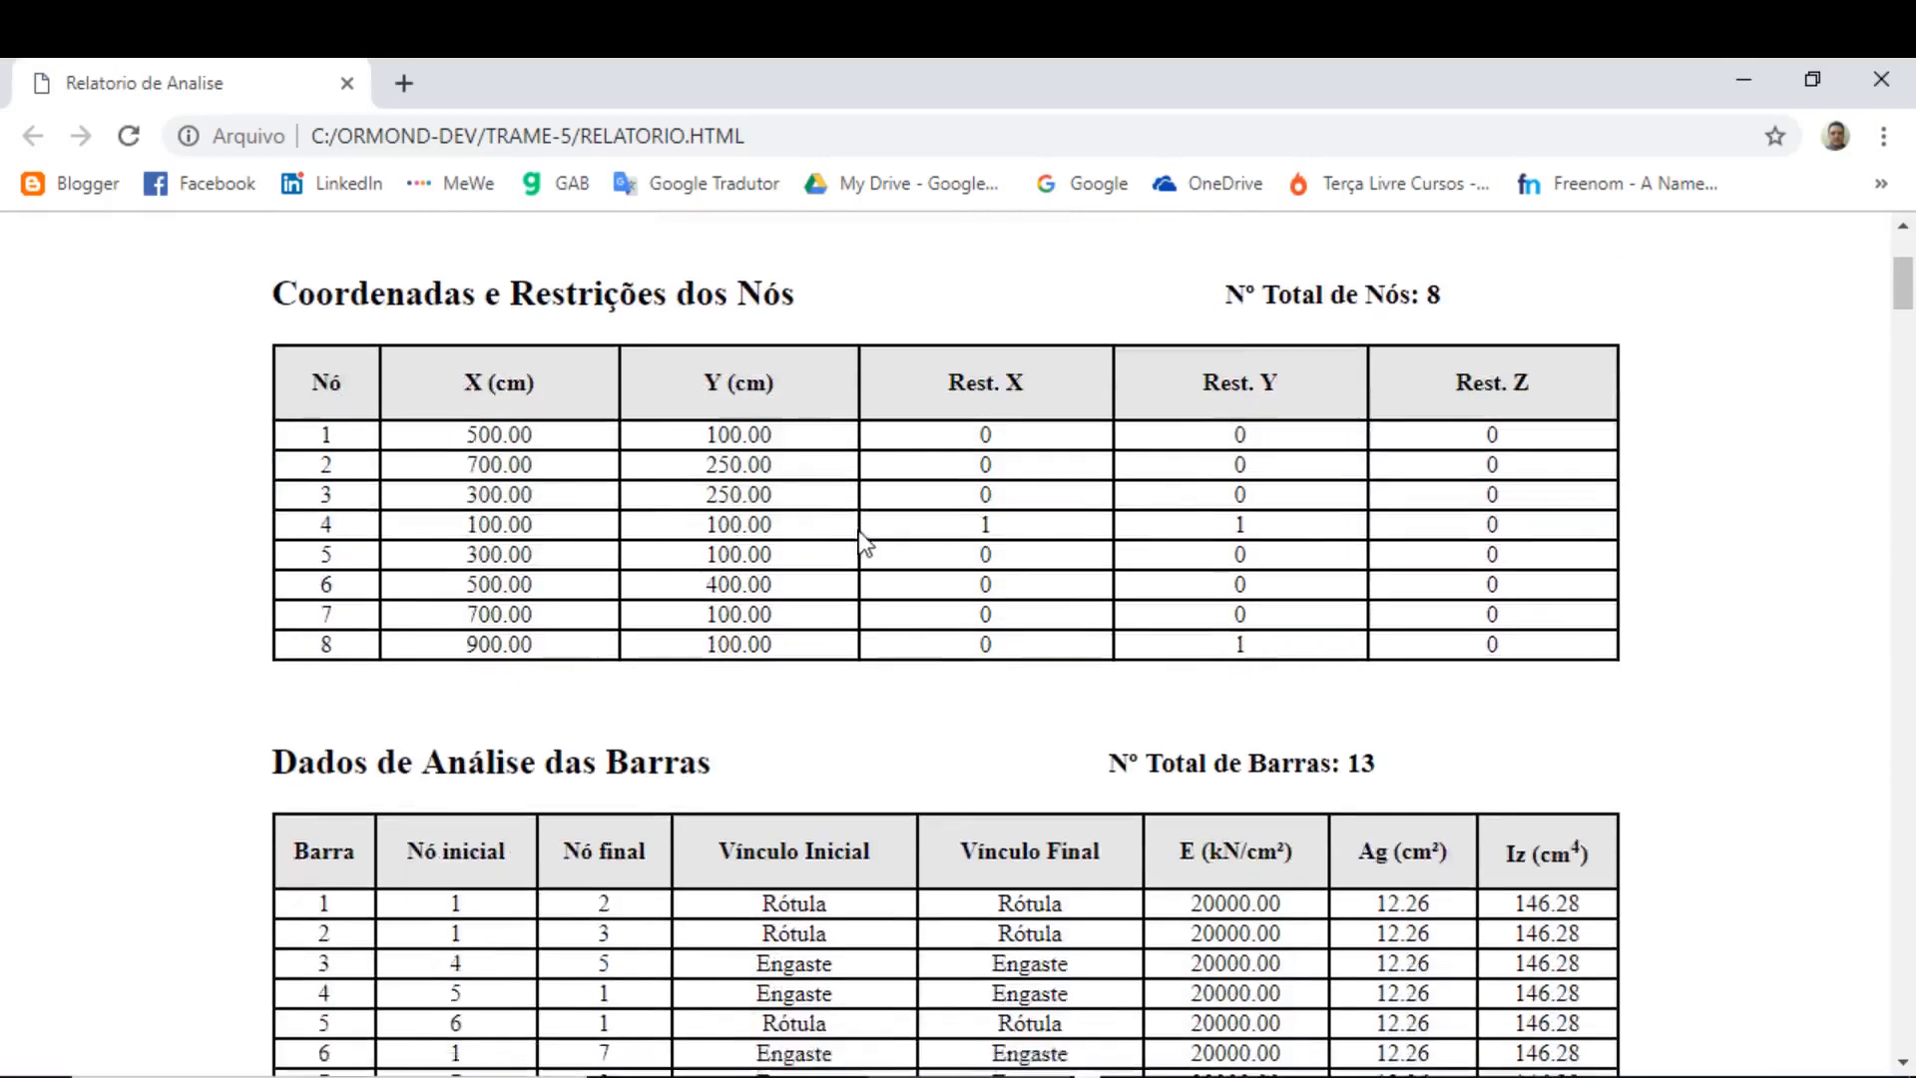
Review the report header's structure description, author and date, and close the analysis report.
scroll(869, 548, "up", 4)
left_click_drag(1165, 451, 406, 382)
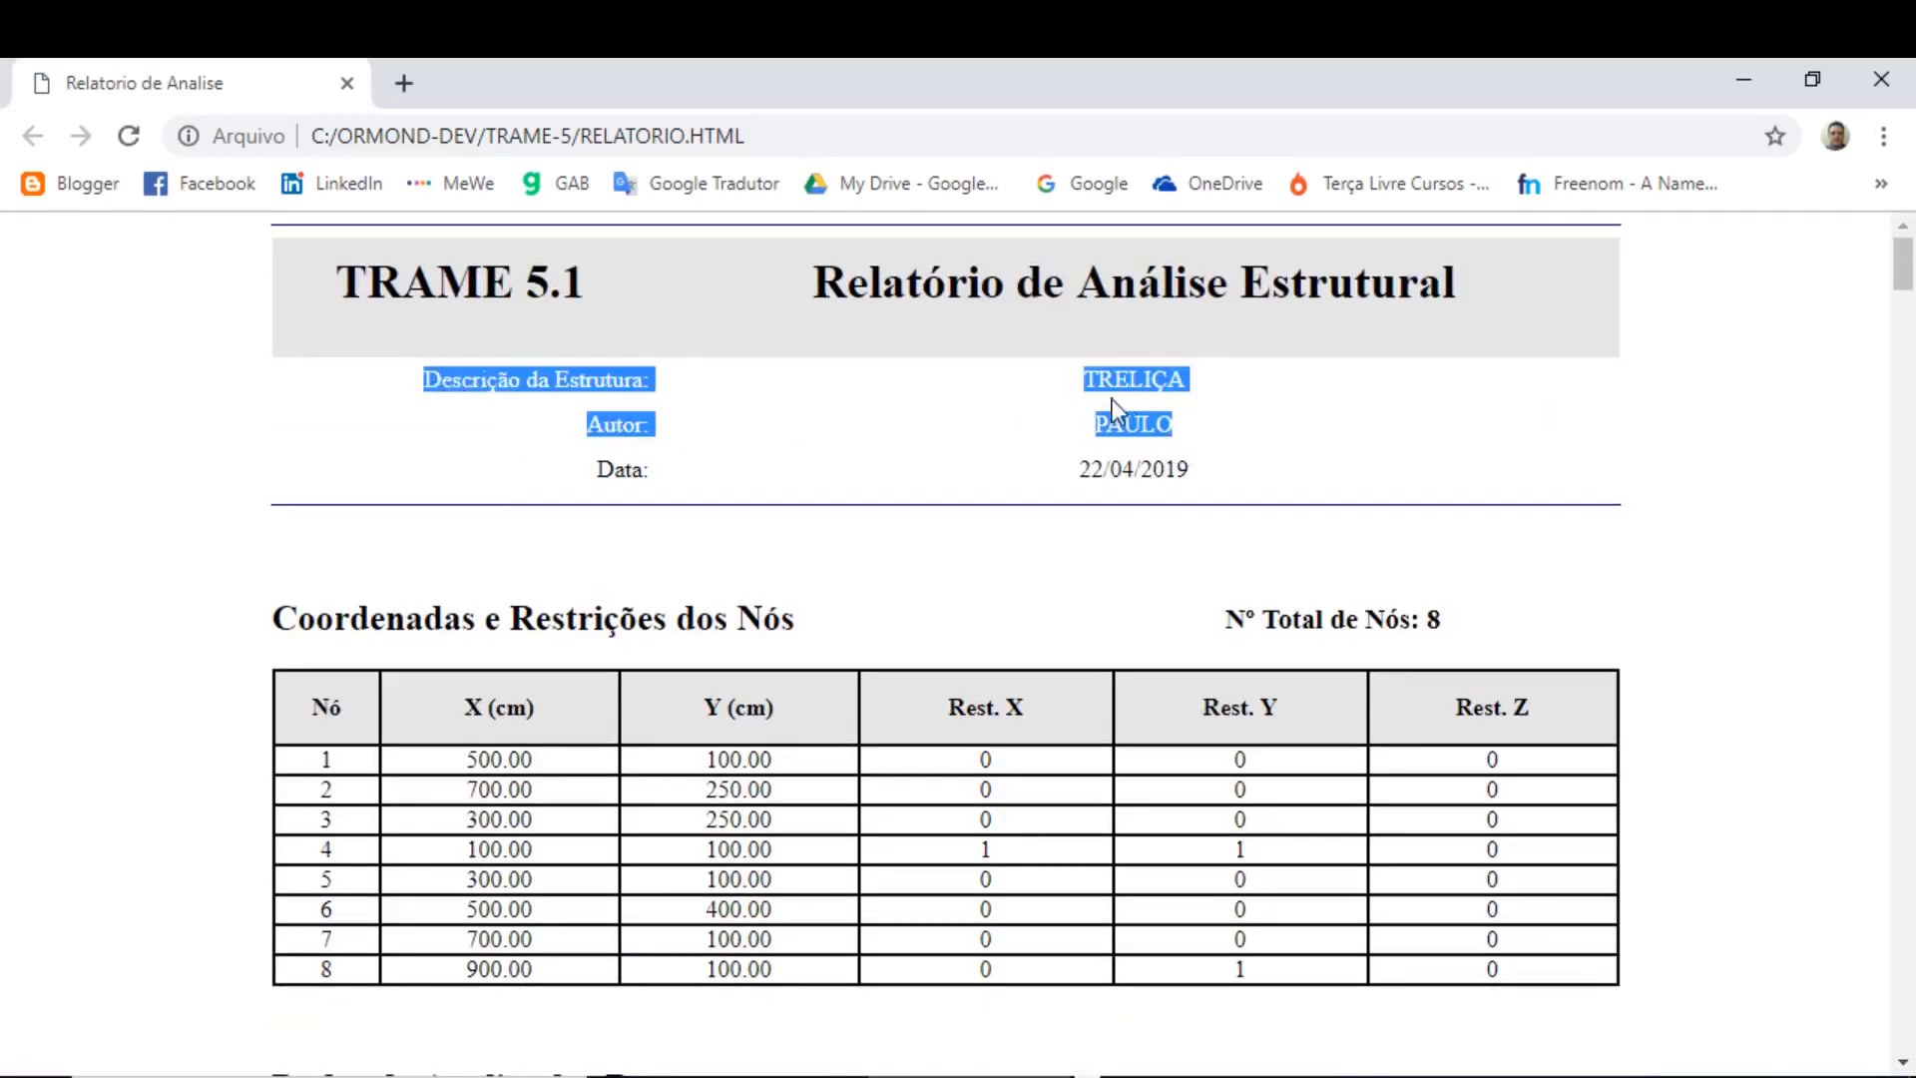
left_click(1166, 407)
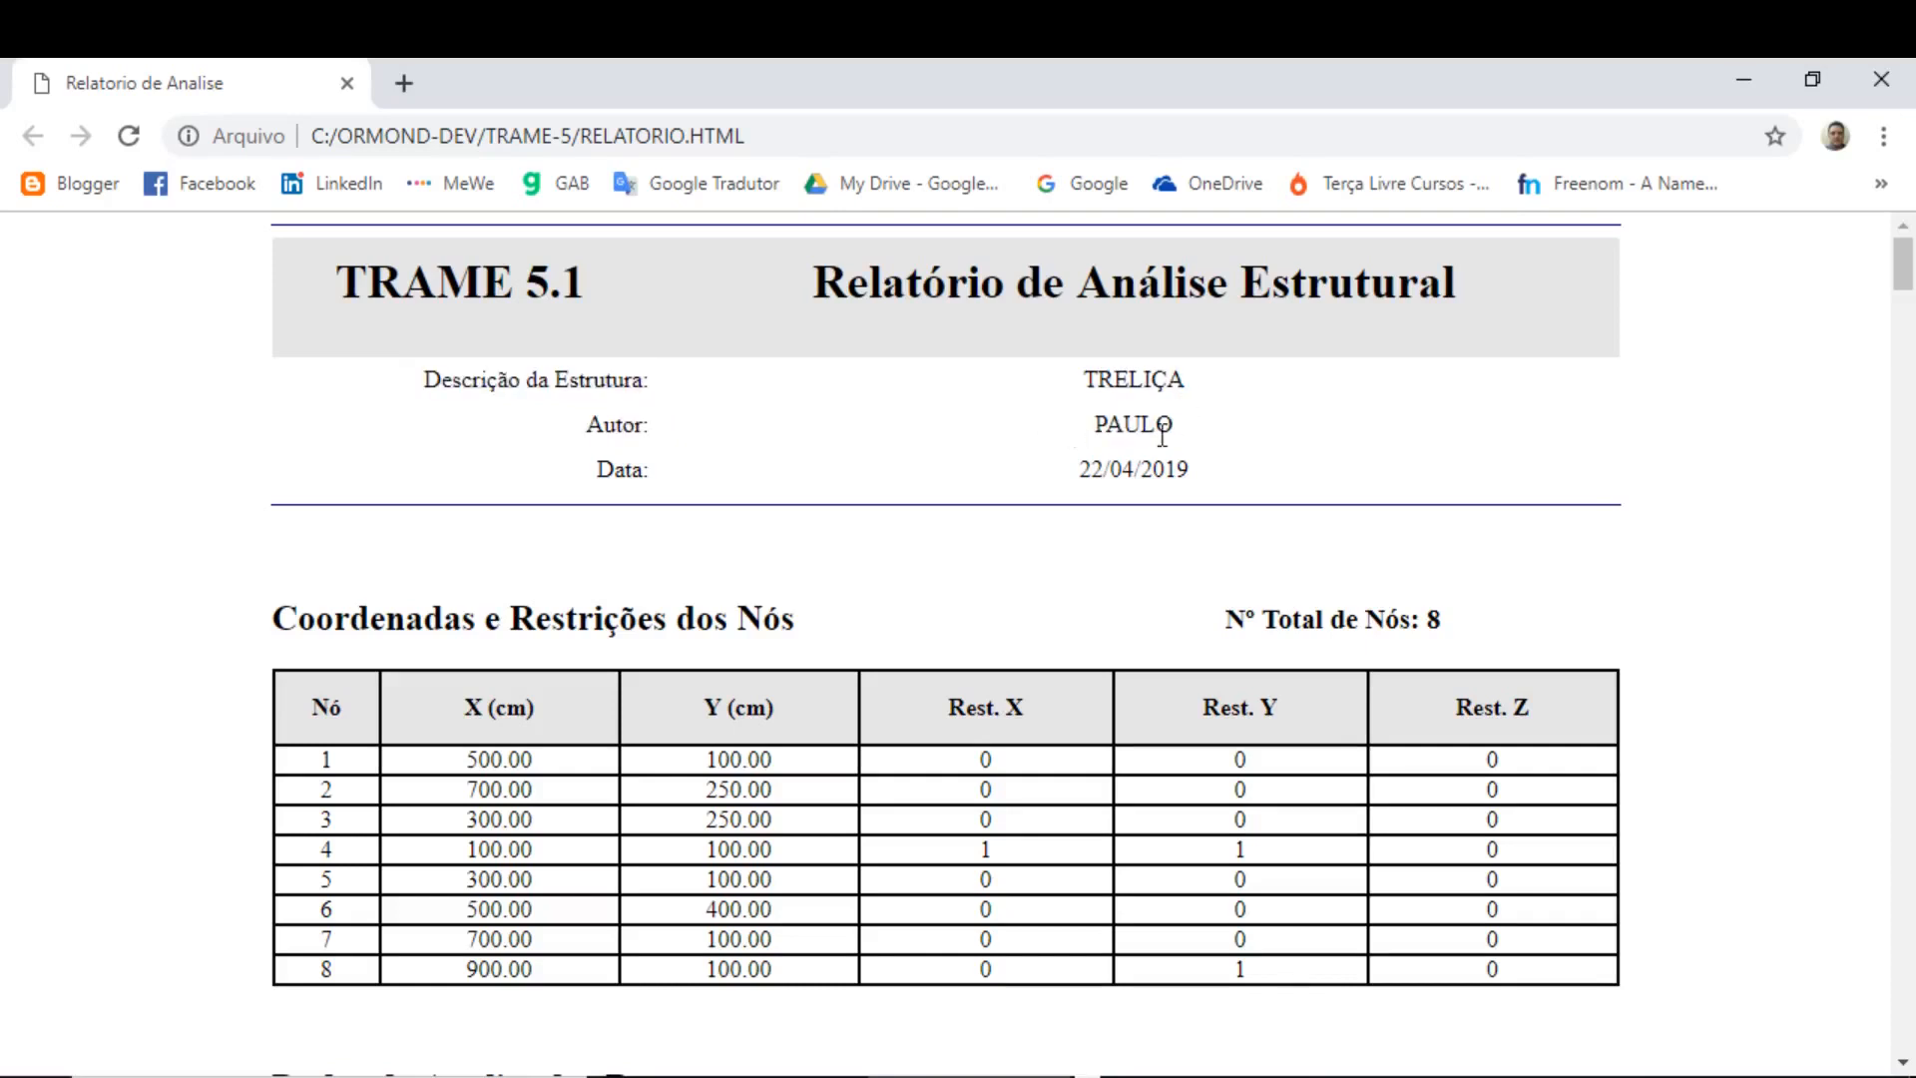
left_click(1881, 80)
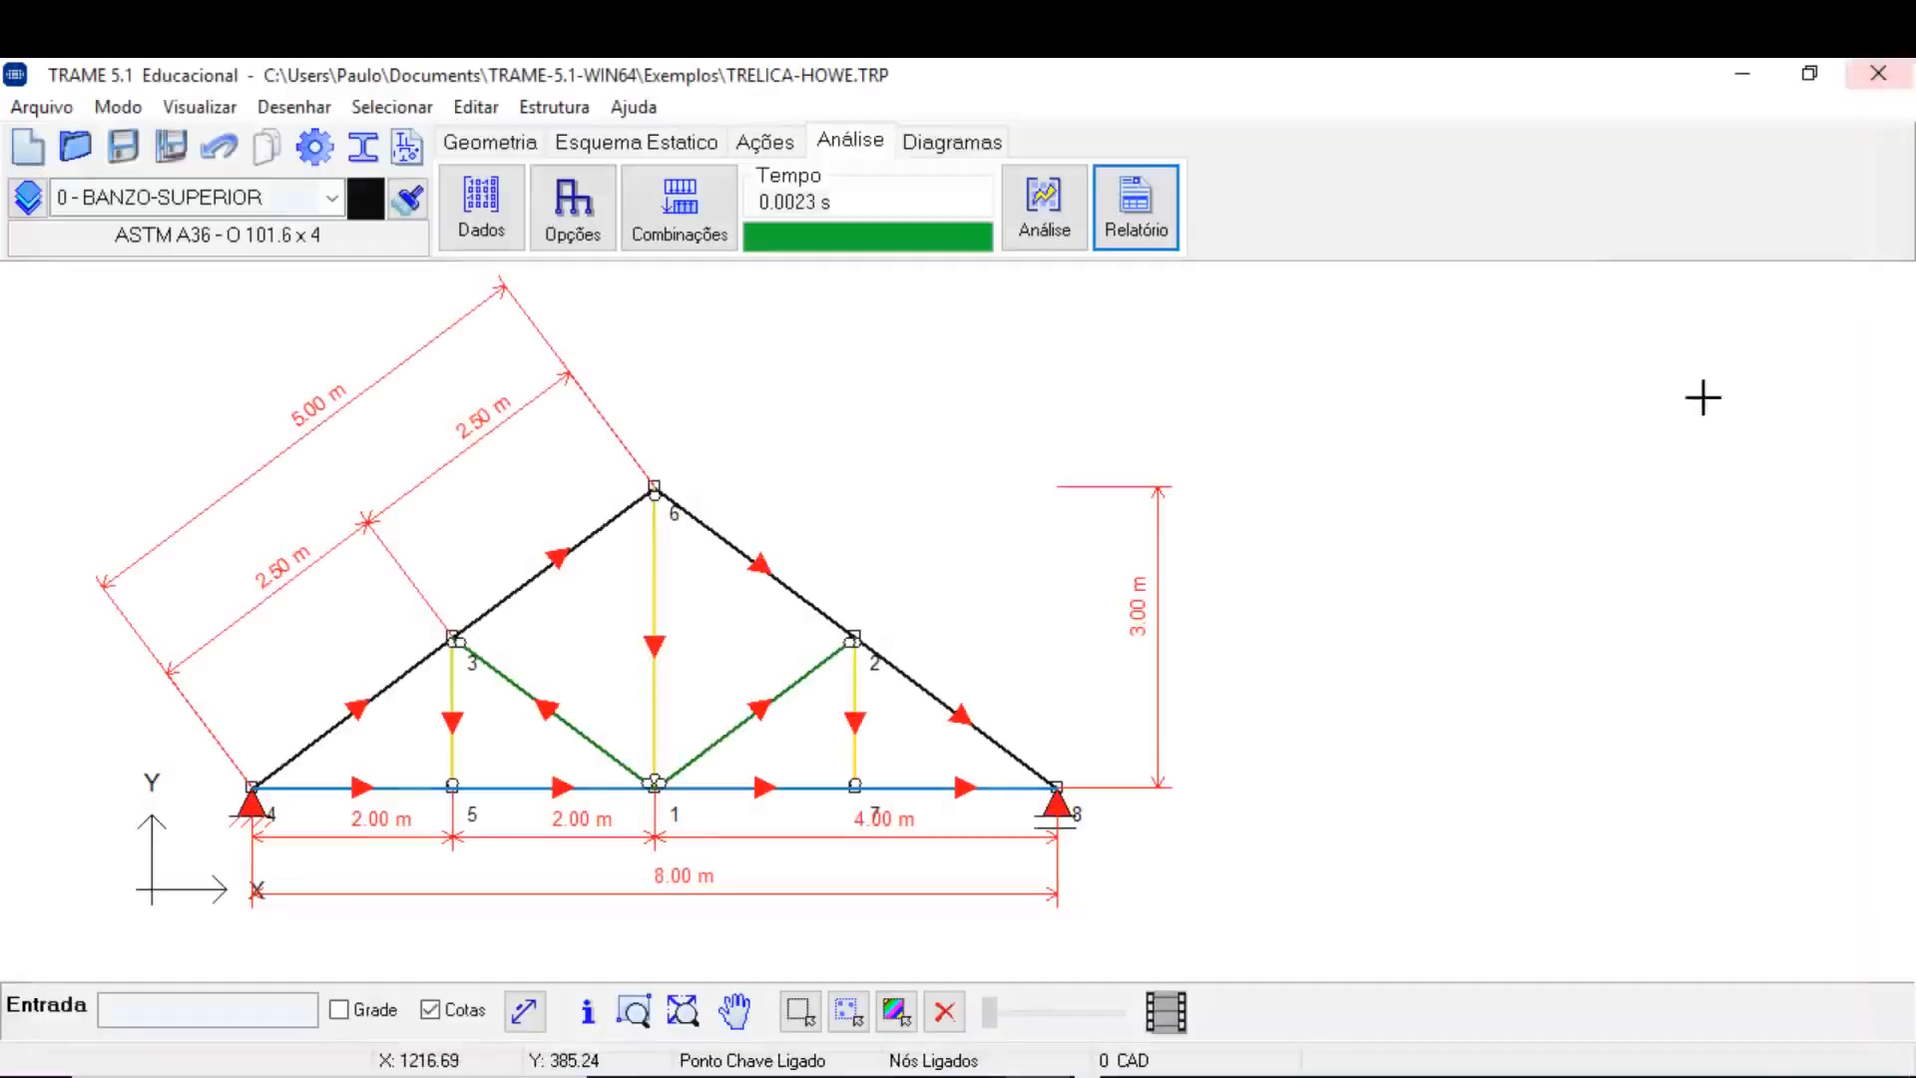
Set the result diagrams to load cases and hide the truss's bar direction arrows, dimensions and nodes.
left_click(955, 148)
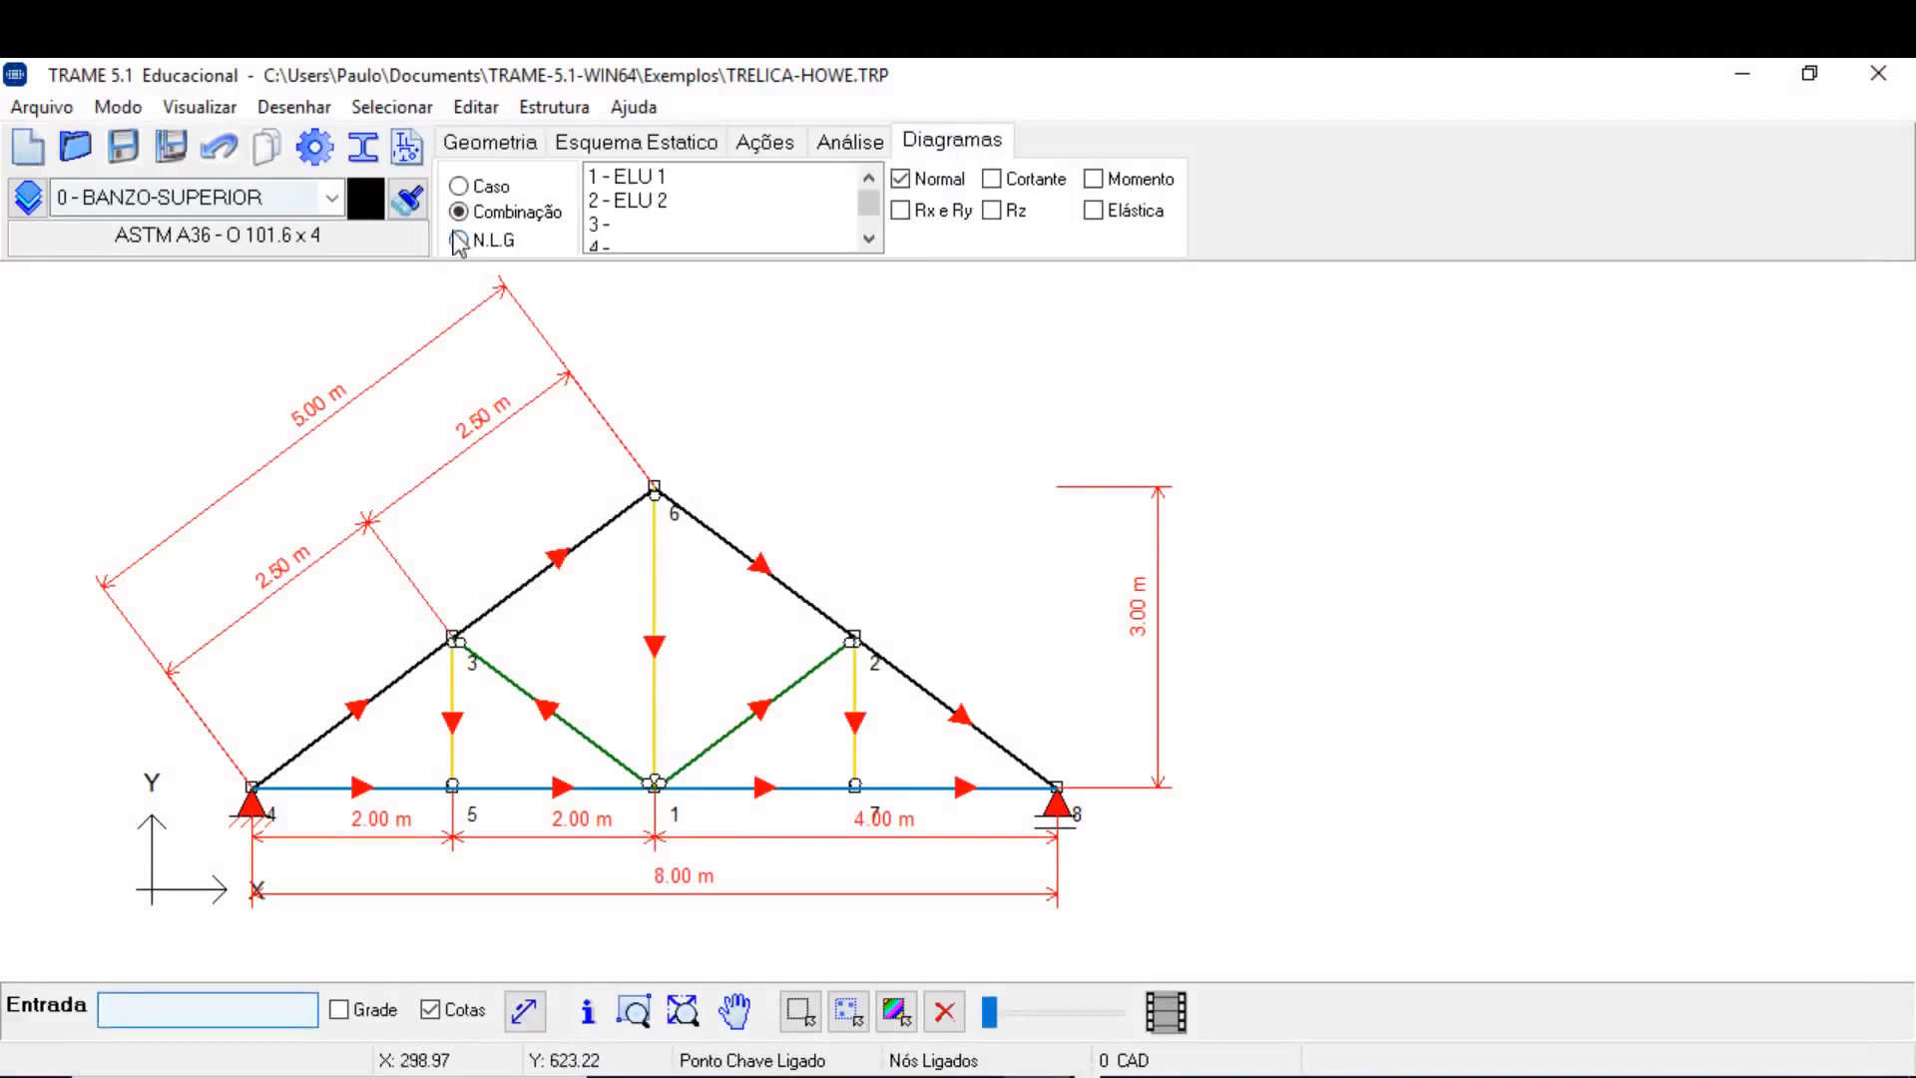
left_click(475, 189)
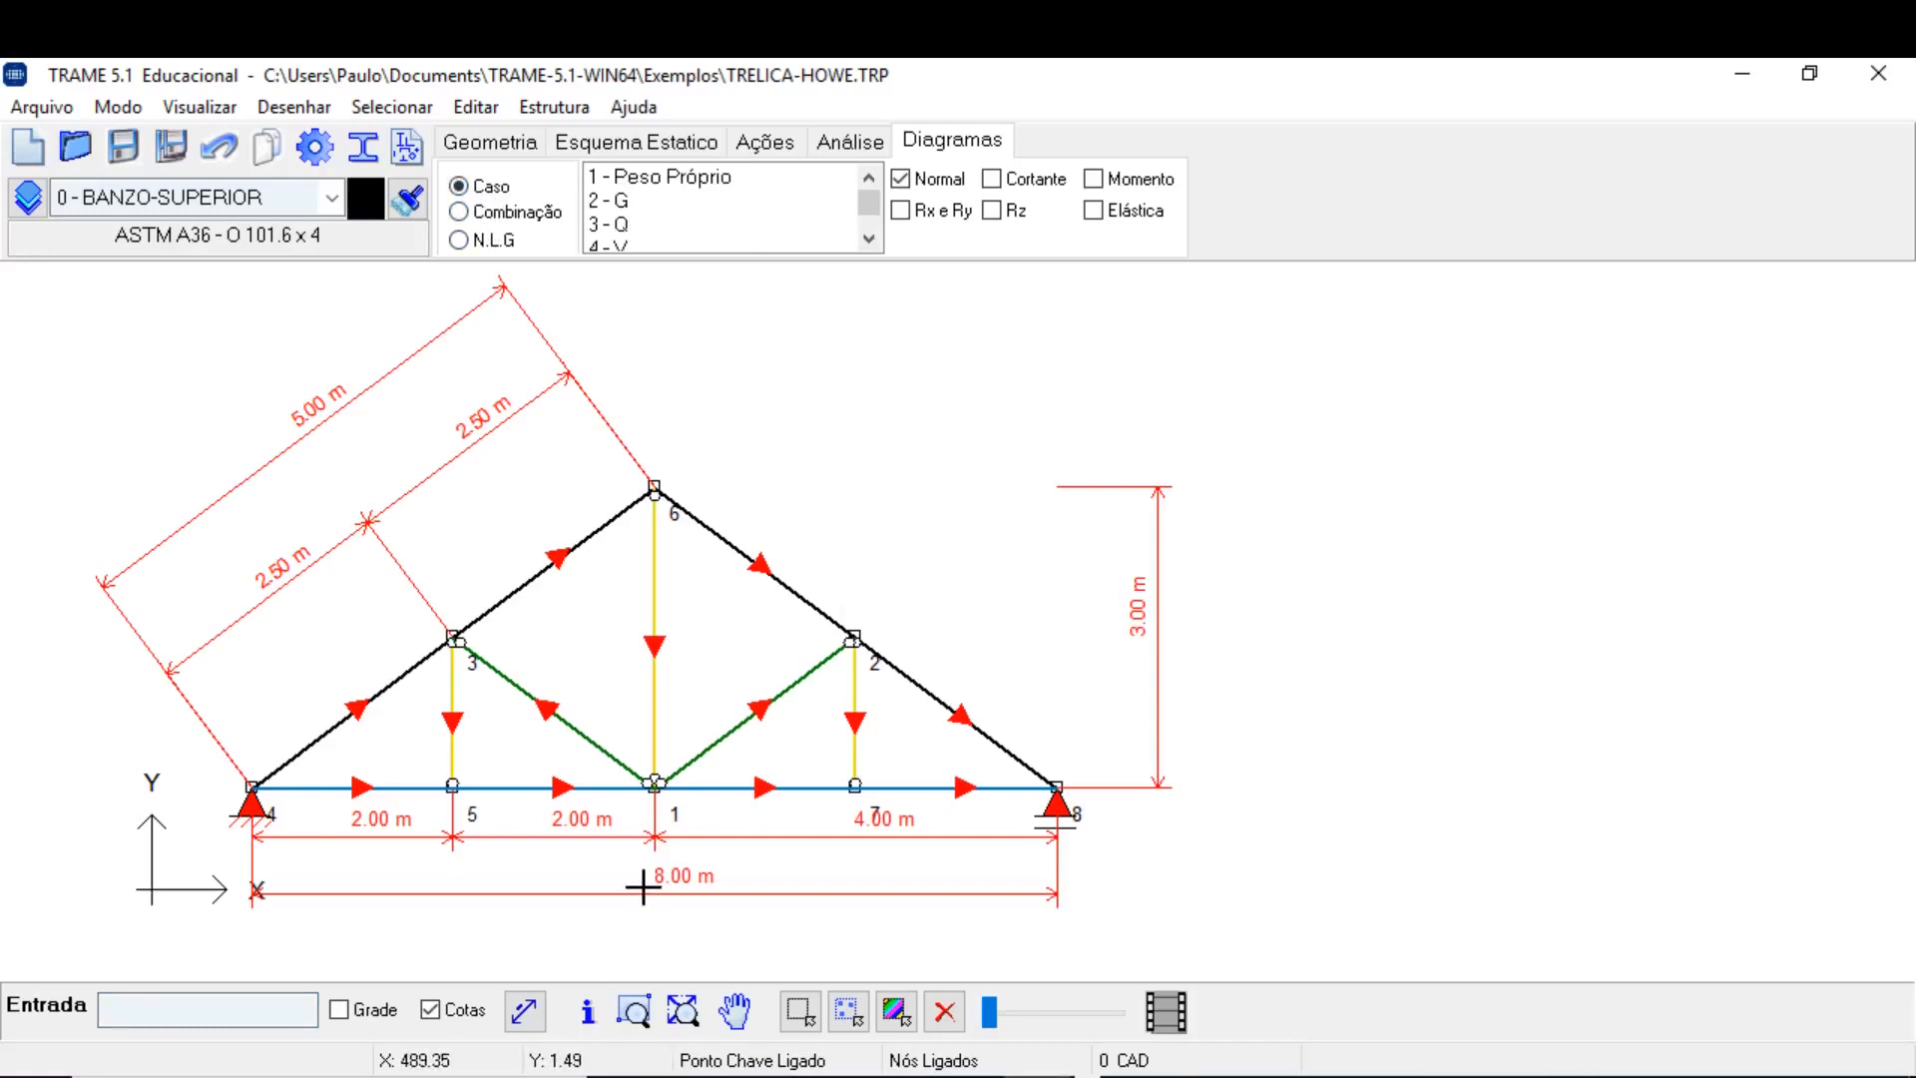
key("F6")
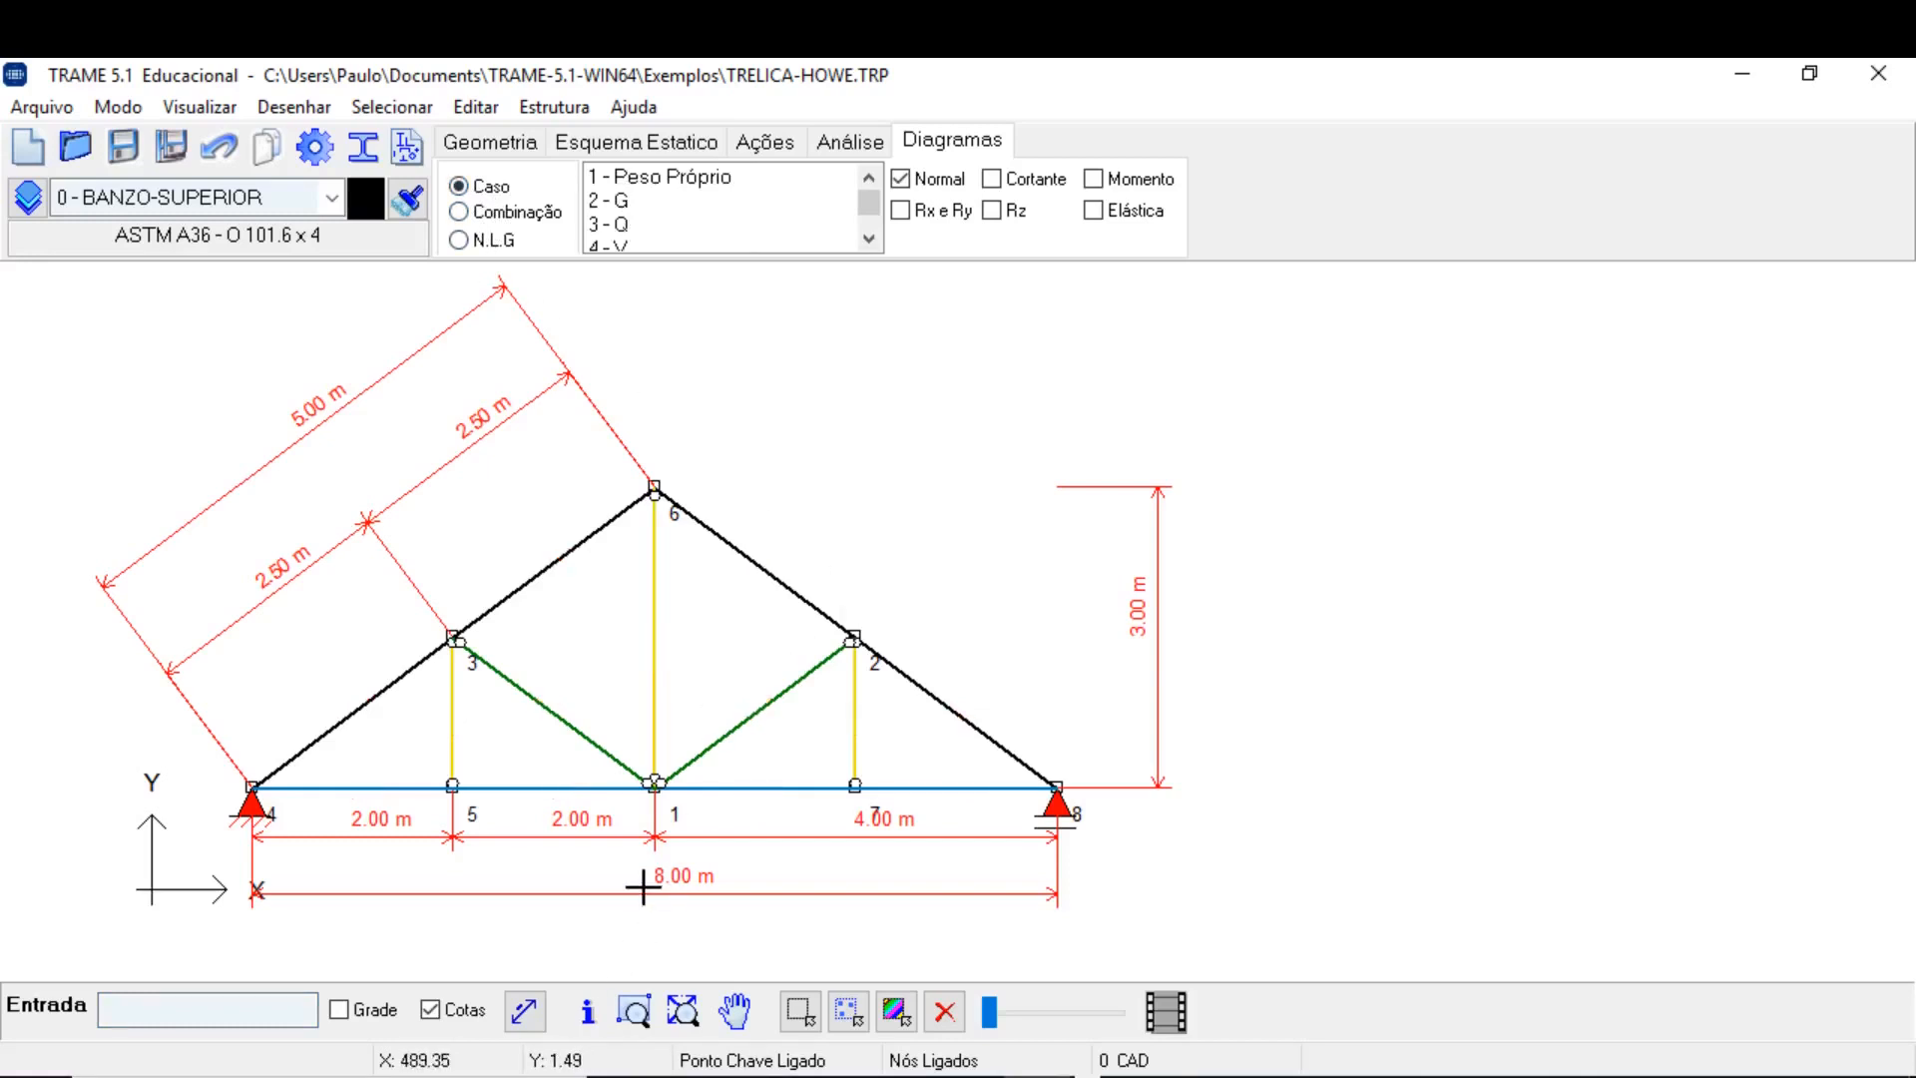
left_click(431, 1010)
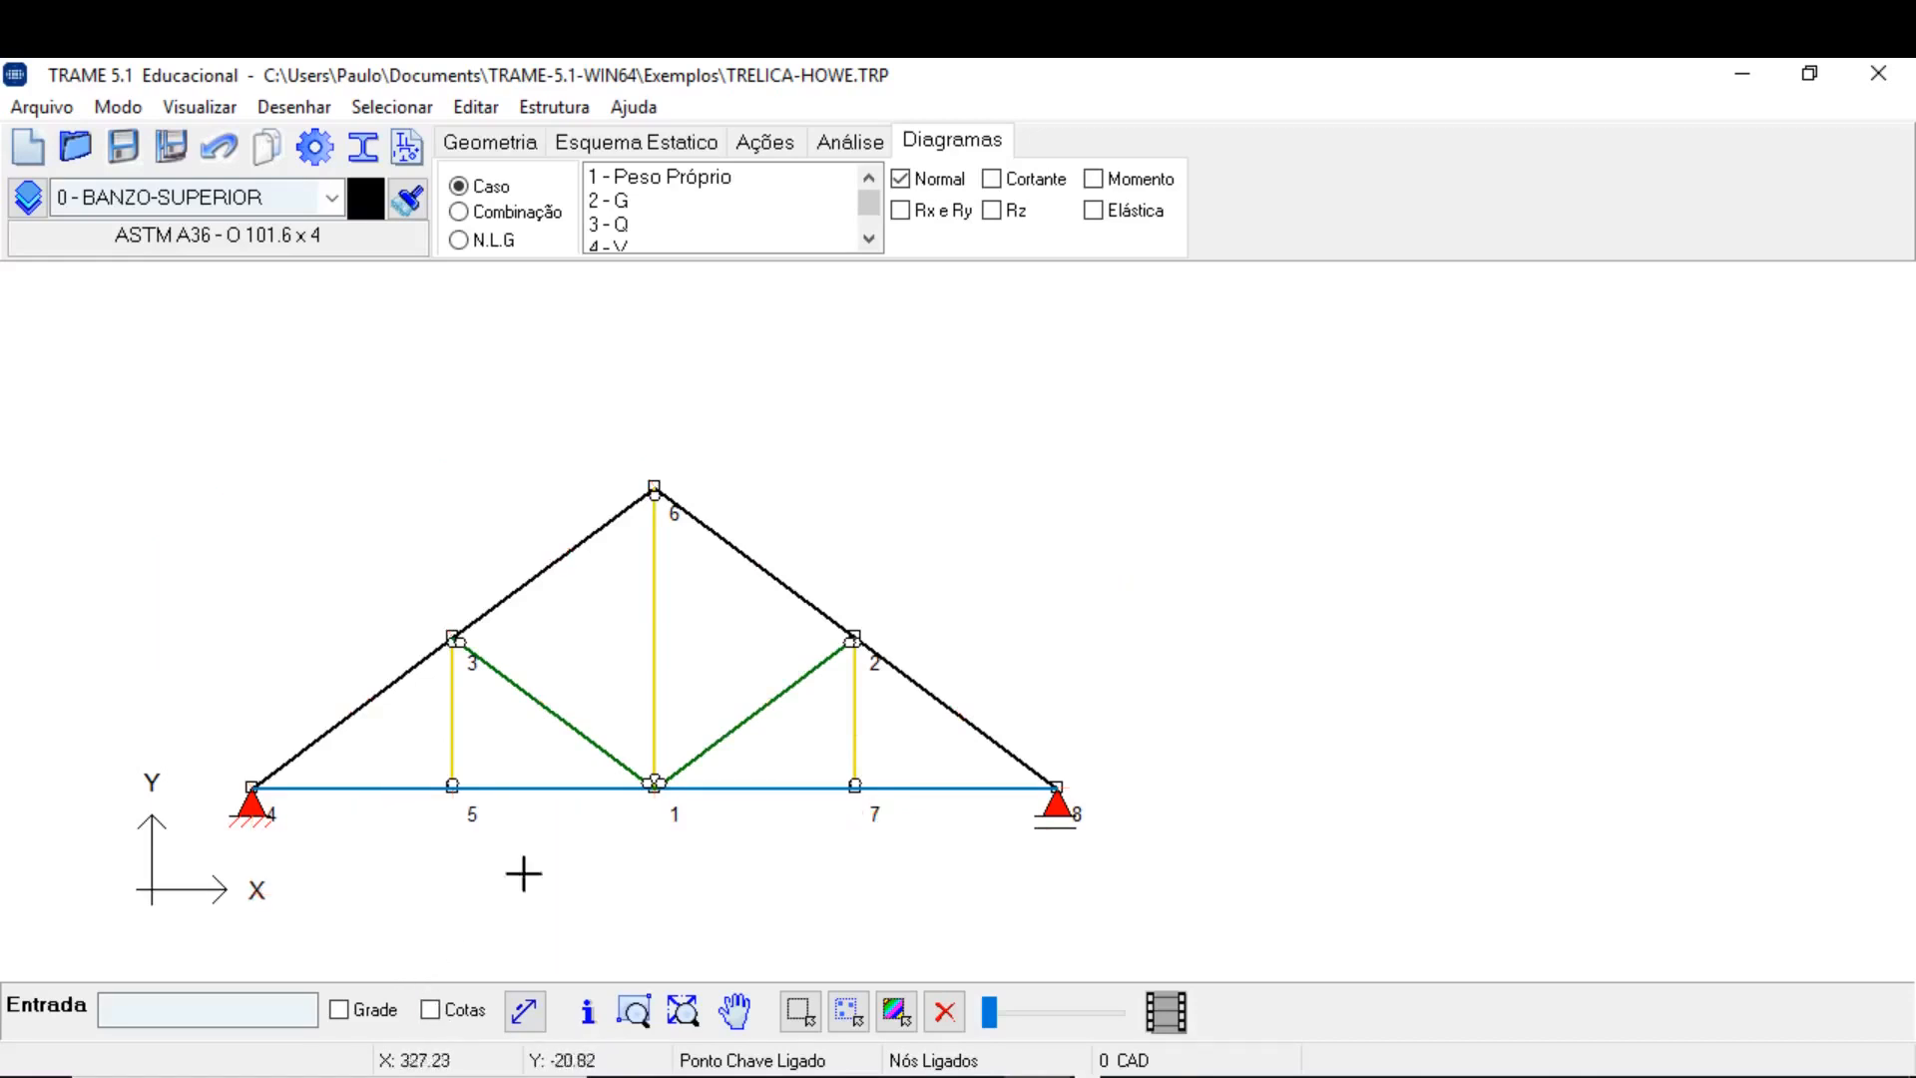
key("F5")
middle_click_drag(953, 673, 1045, 669)
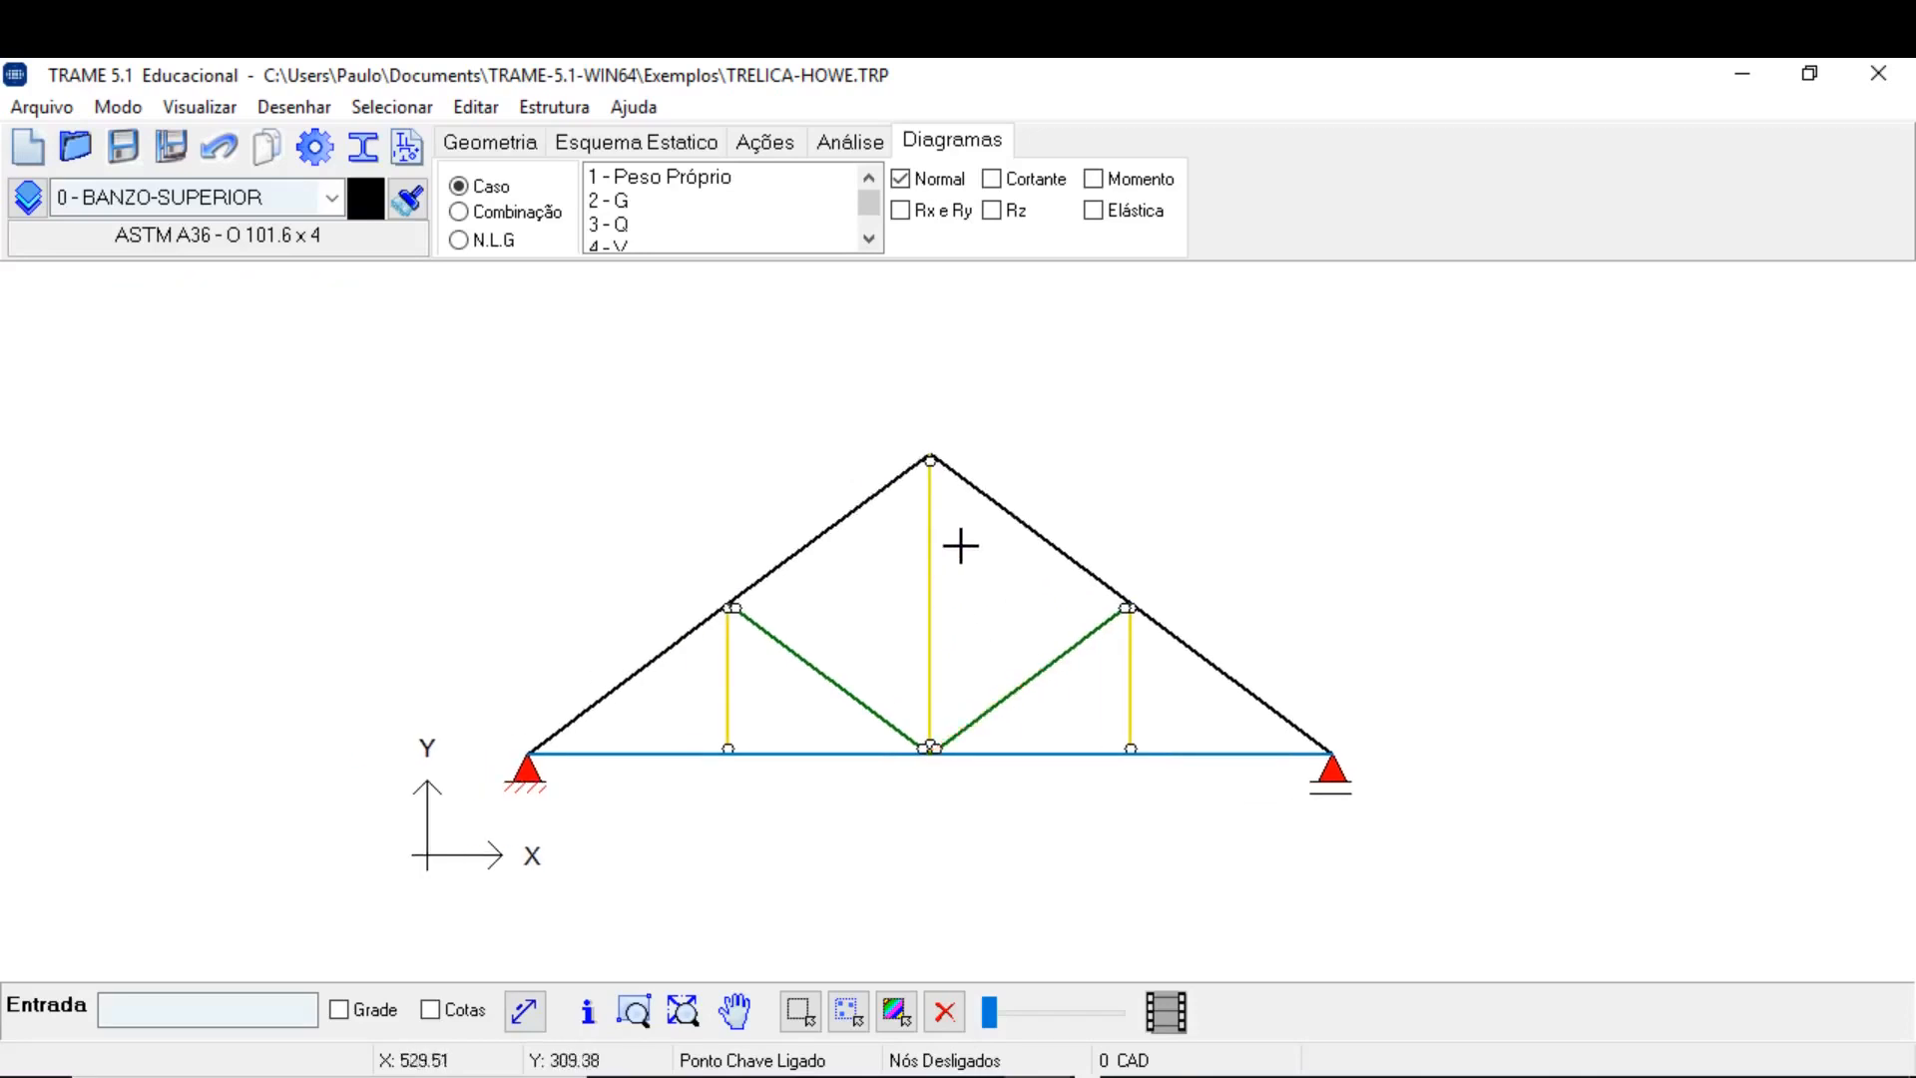
Display only the elastic deformed shape for load case 2 - G, increase its scale and animate it.
left_click(906, 183)
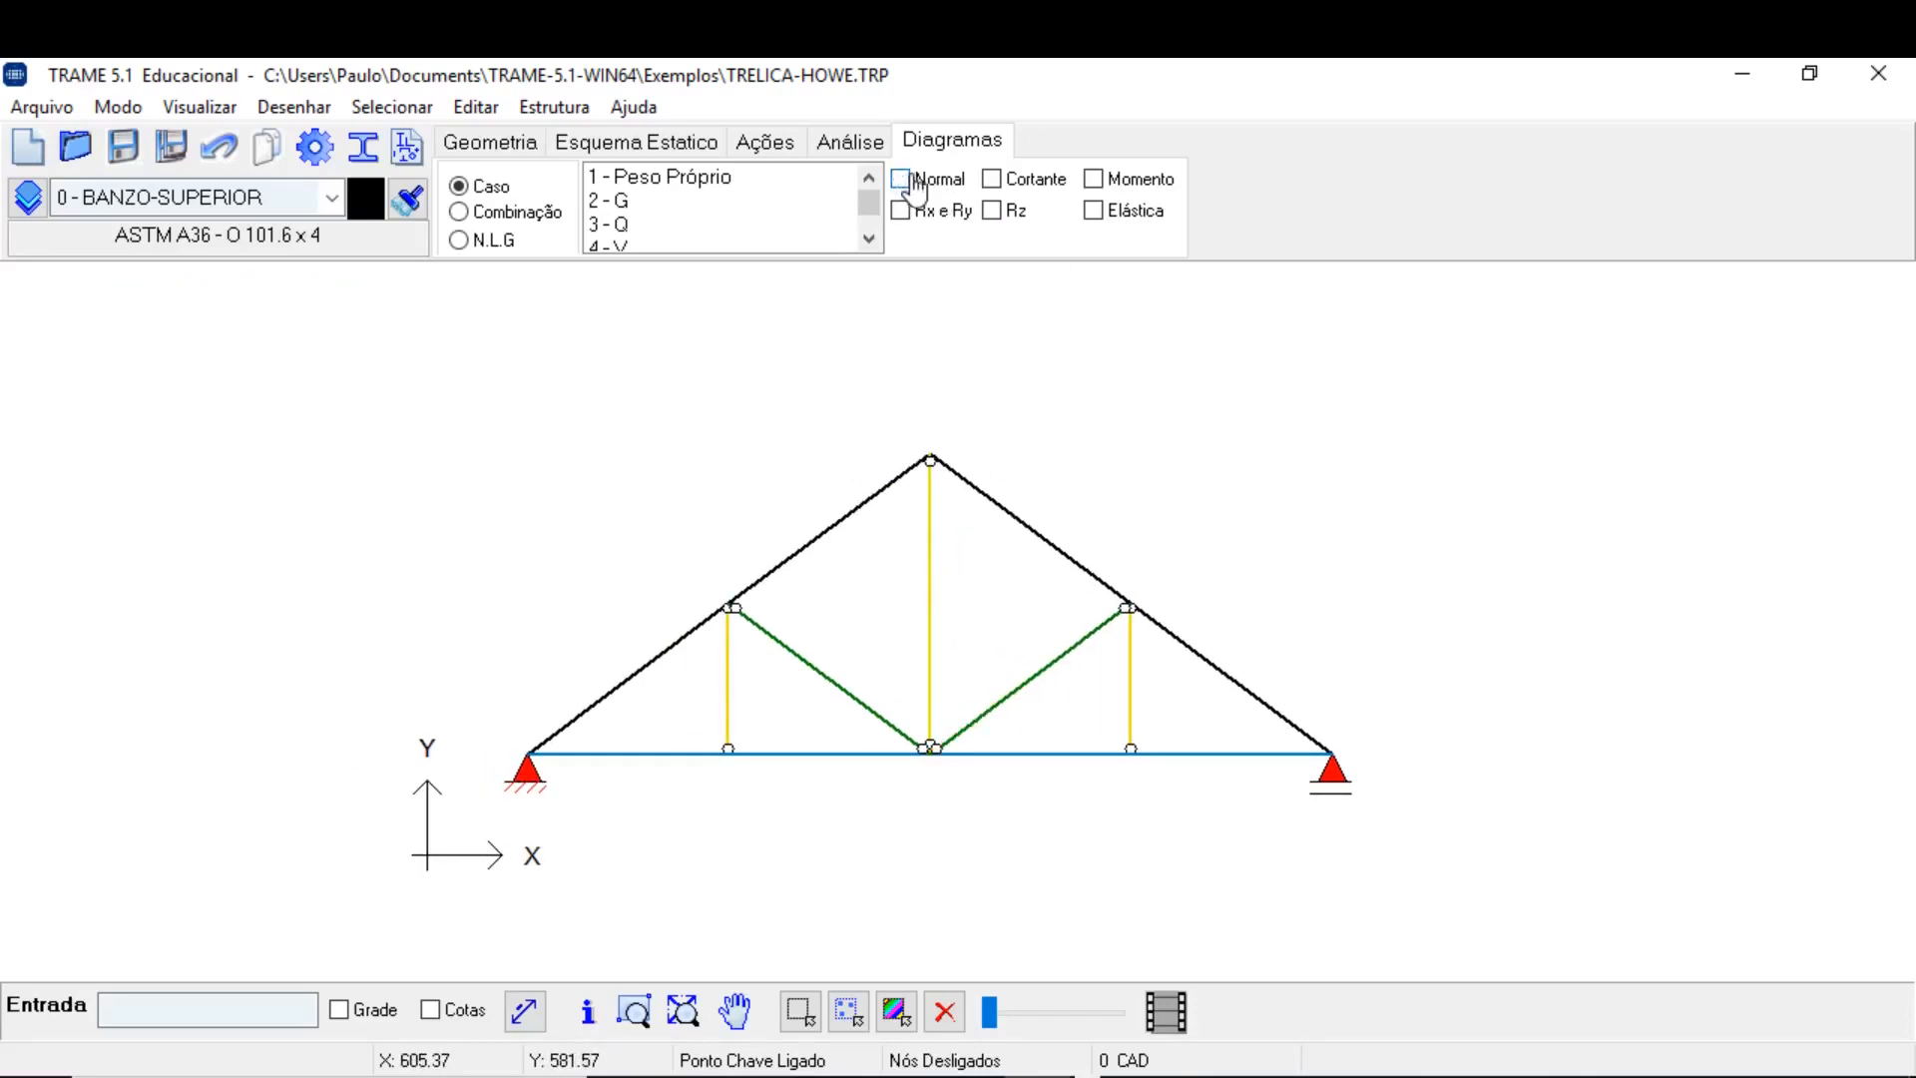
left_click(619, 201)
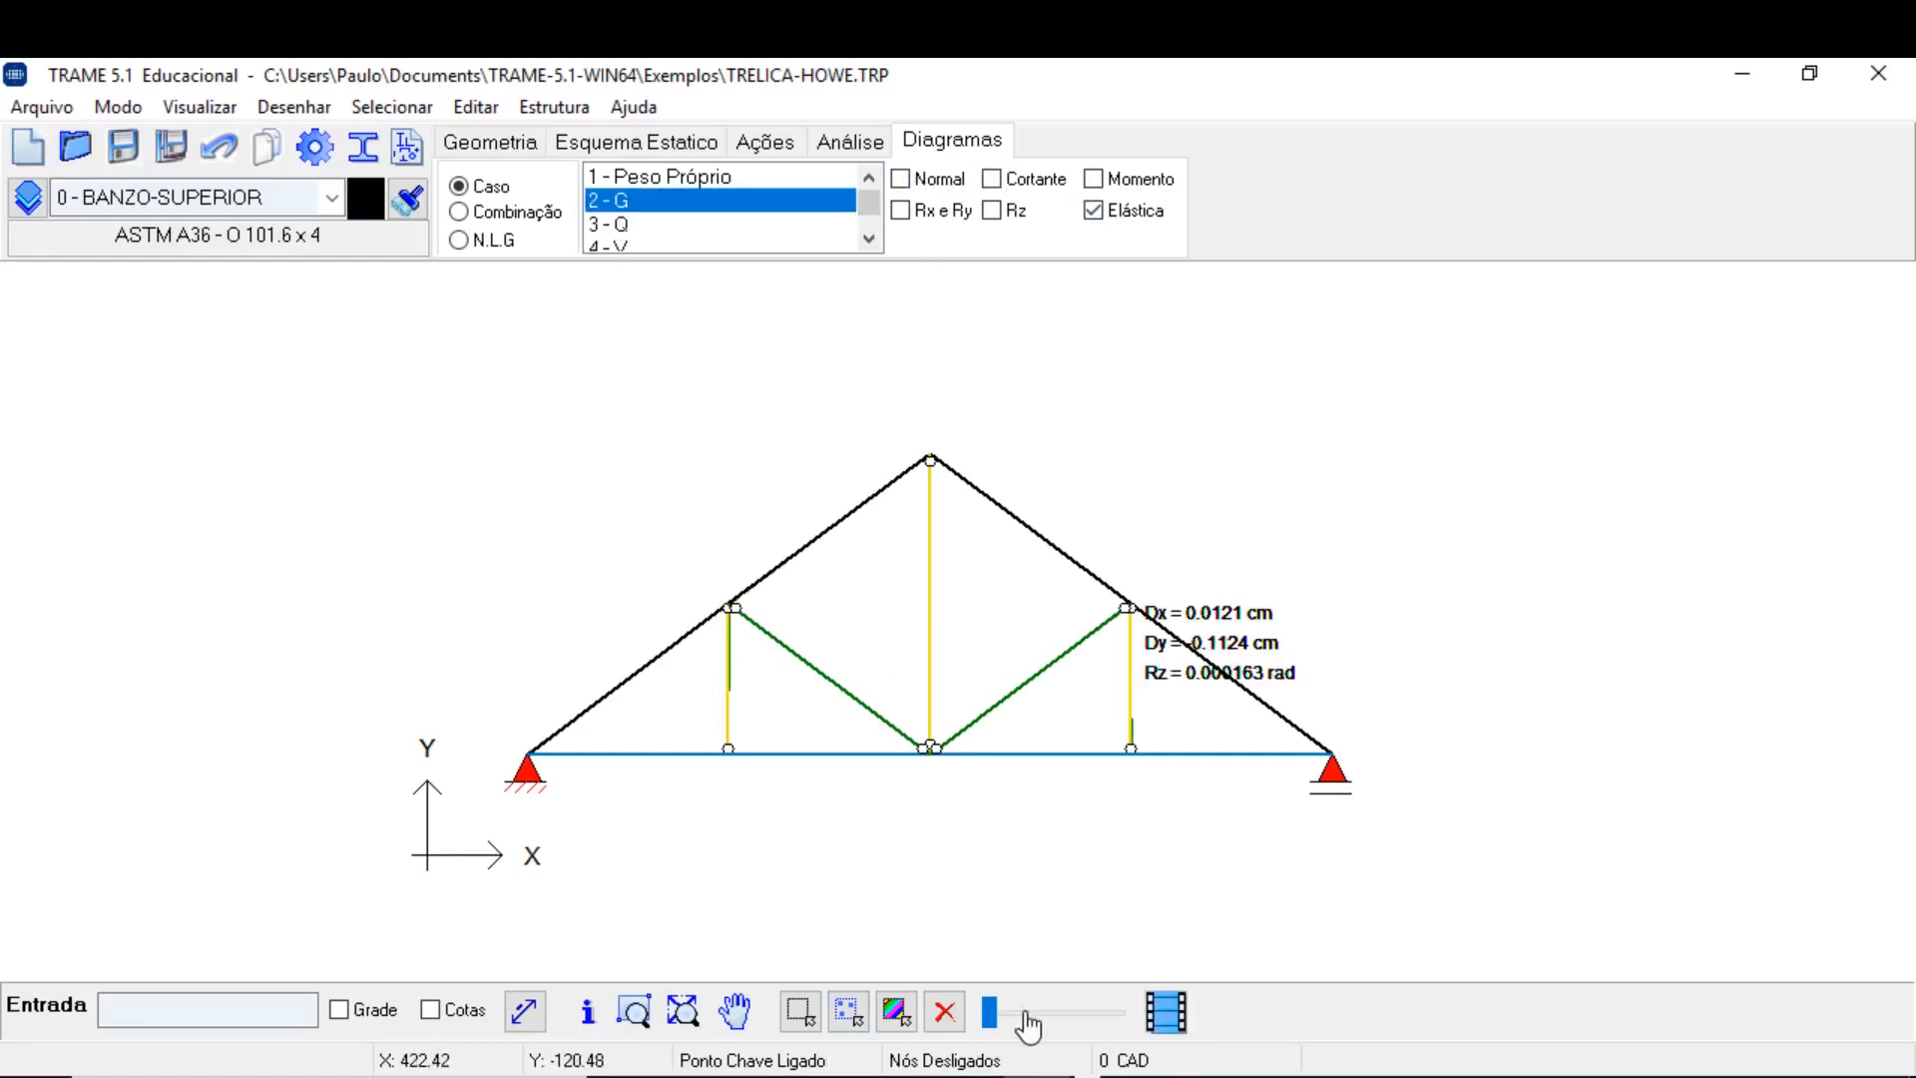
left_click_drag(993, 1018, 1098, 1030)
left_click(1164, 1023)
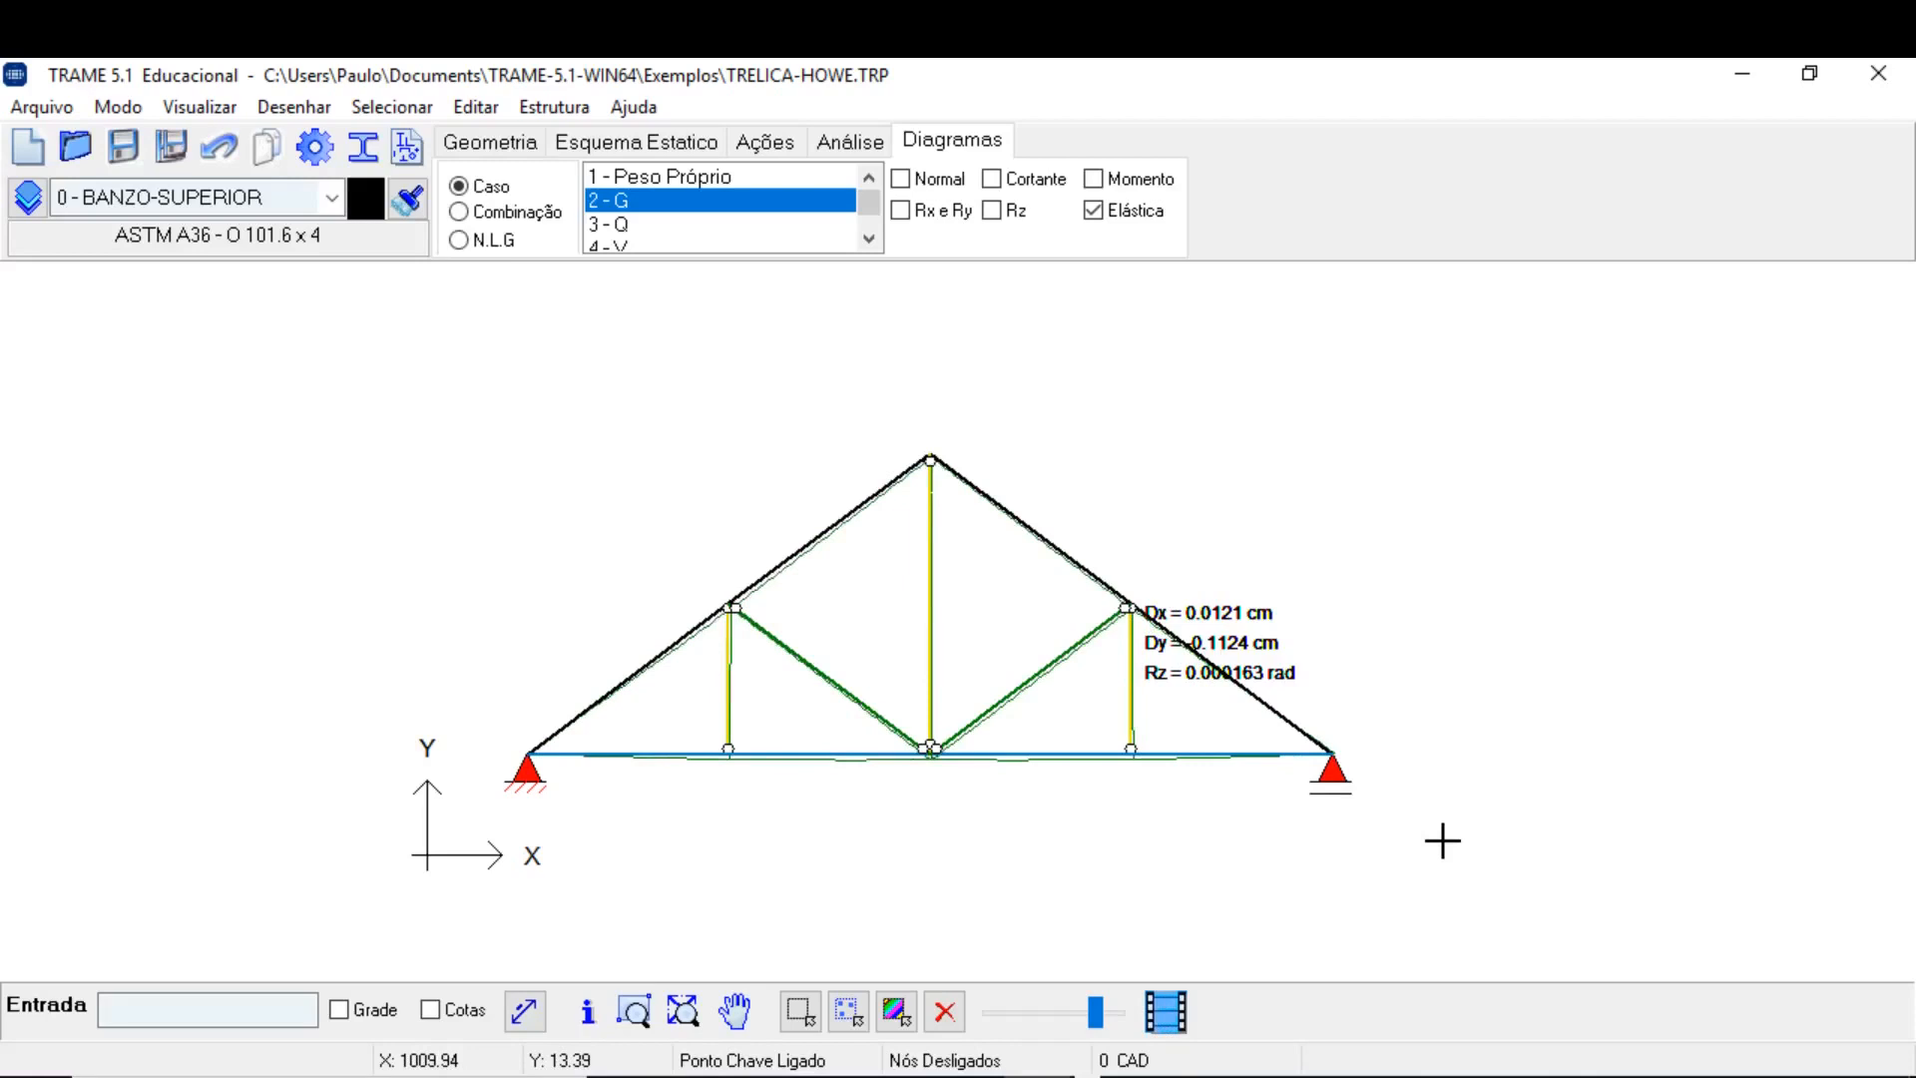
Inspect the displacements at the truss apex, the right upper-chord node and a point along the right upper-chord bar.
mouse_move(783, 882)
middle_mouse_down()
mouse_move(979, 891)
mouse_move(539, 799)
mouse_move(694, 863)
middle_mouse_up()
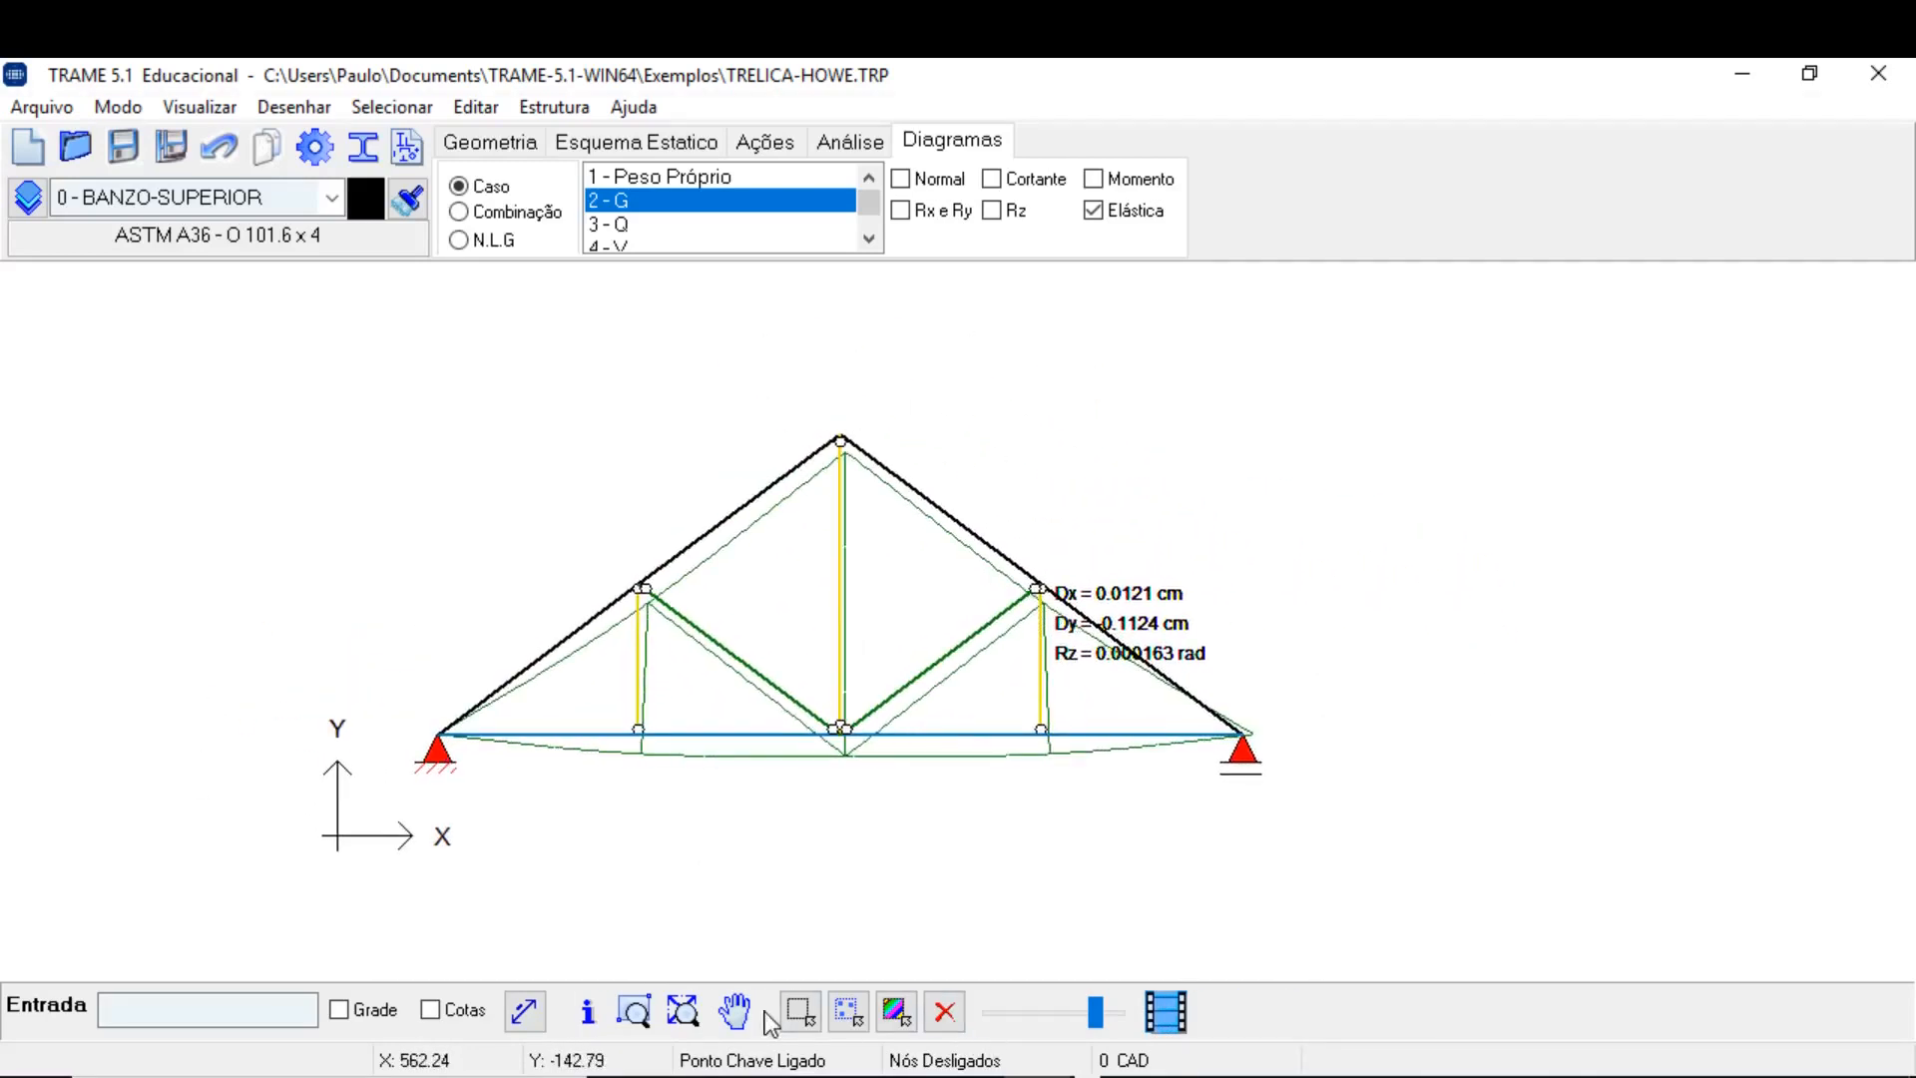
mouse_move(893, 579)
middle_mouse_down()
mouse_move(1110, 636)
mouse_move(859, 599)
mouse_move(945, 617)
middle_mouse_up()
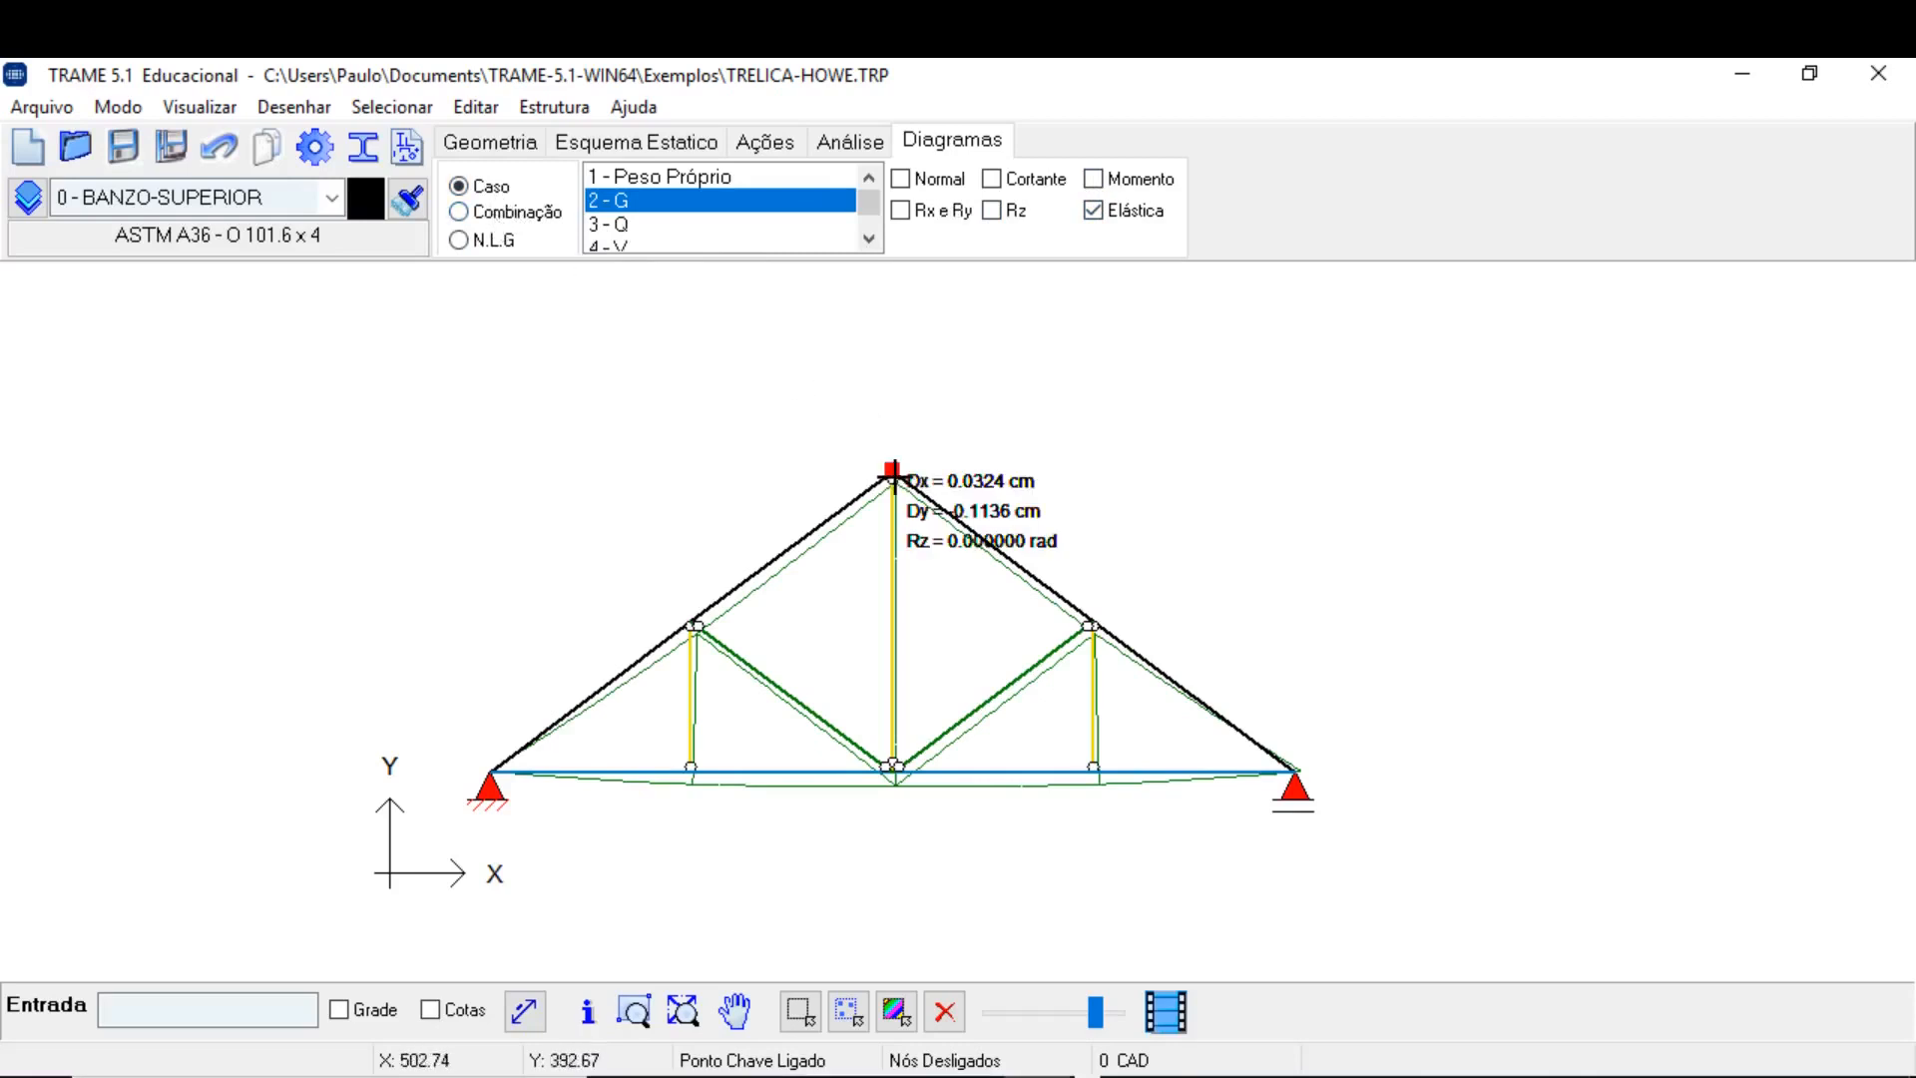
mouse_move(1095, 629)
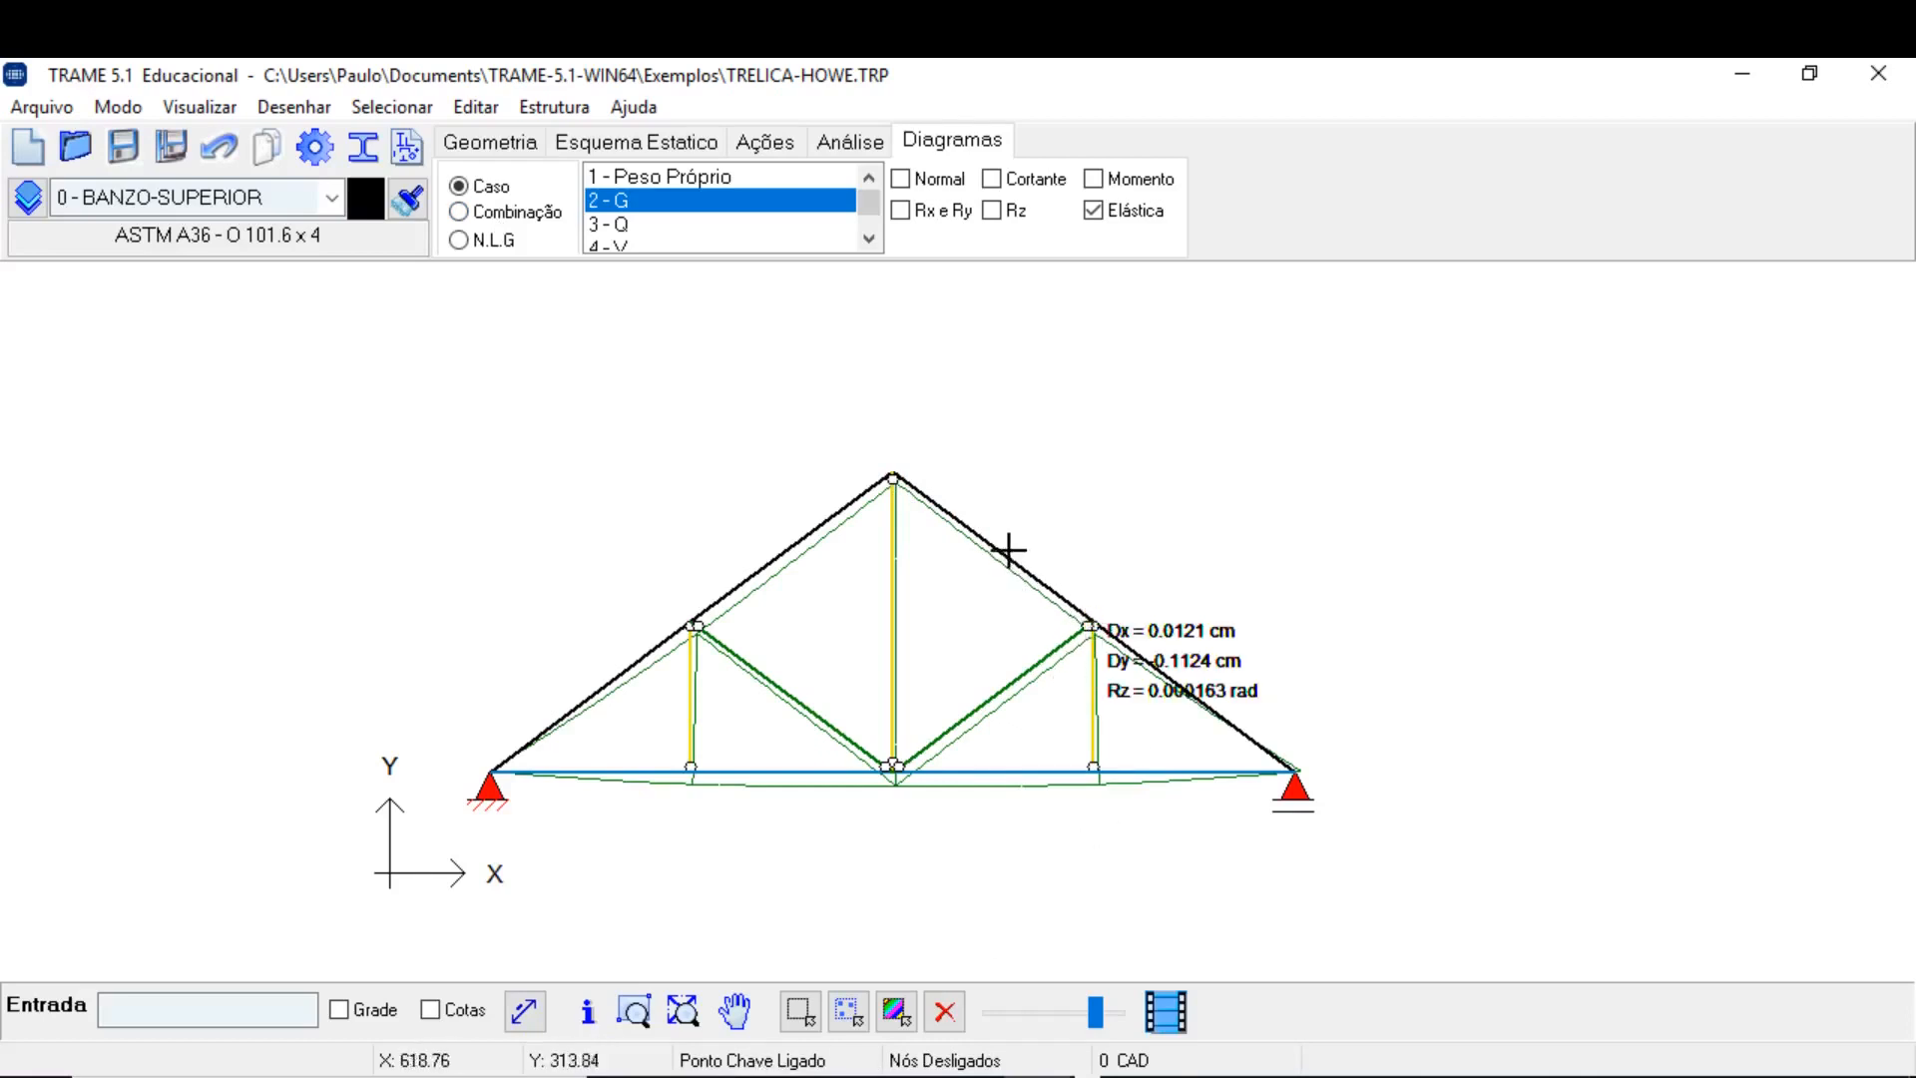
mouse_move(1008, 548)
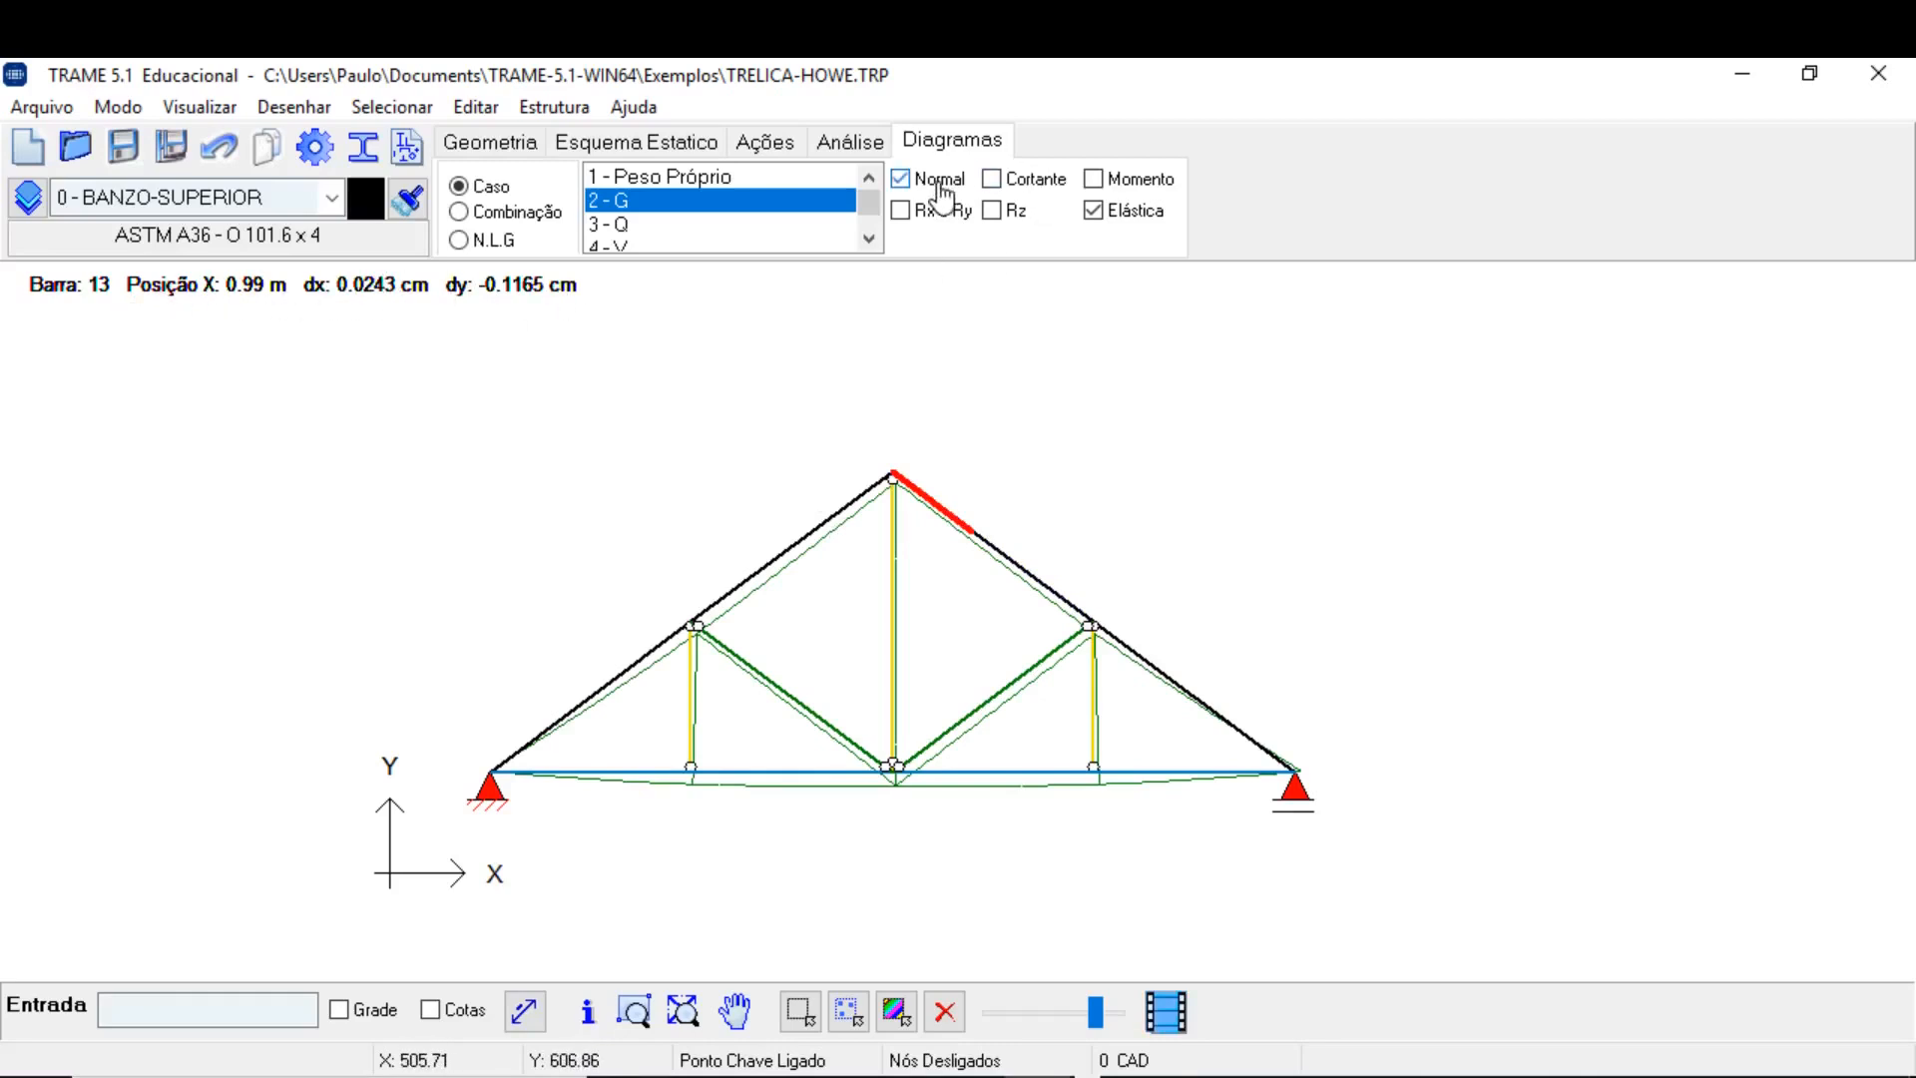
Show the normal force and bending moment diagrams, keep only normal force with the elastic shape, and reduce the diagram scale to minimum.
left_click(1094, 180)
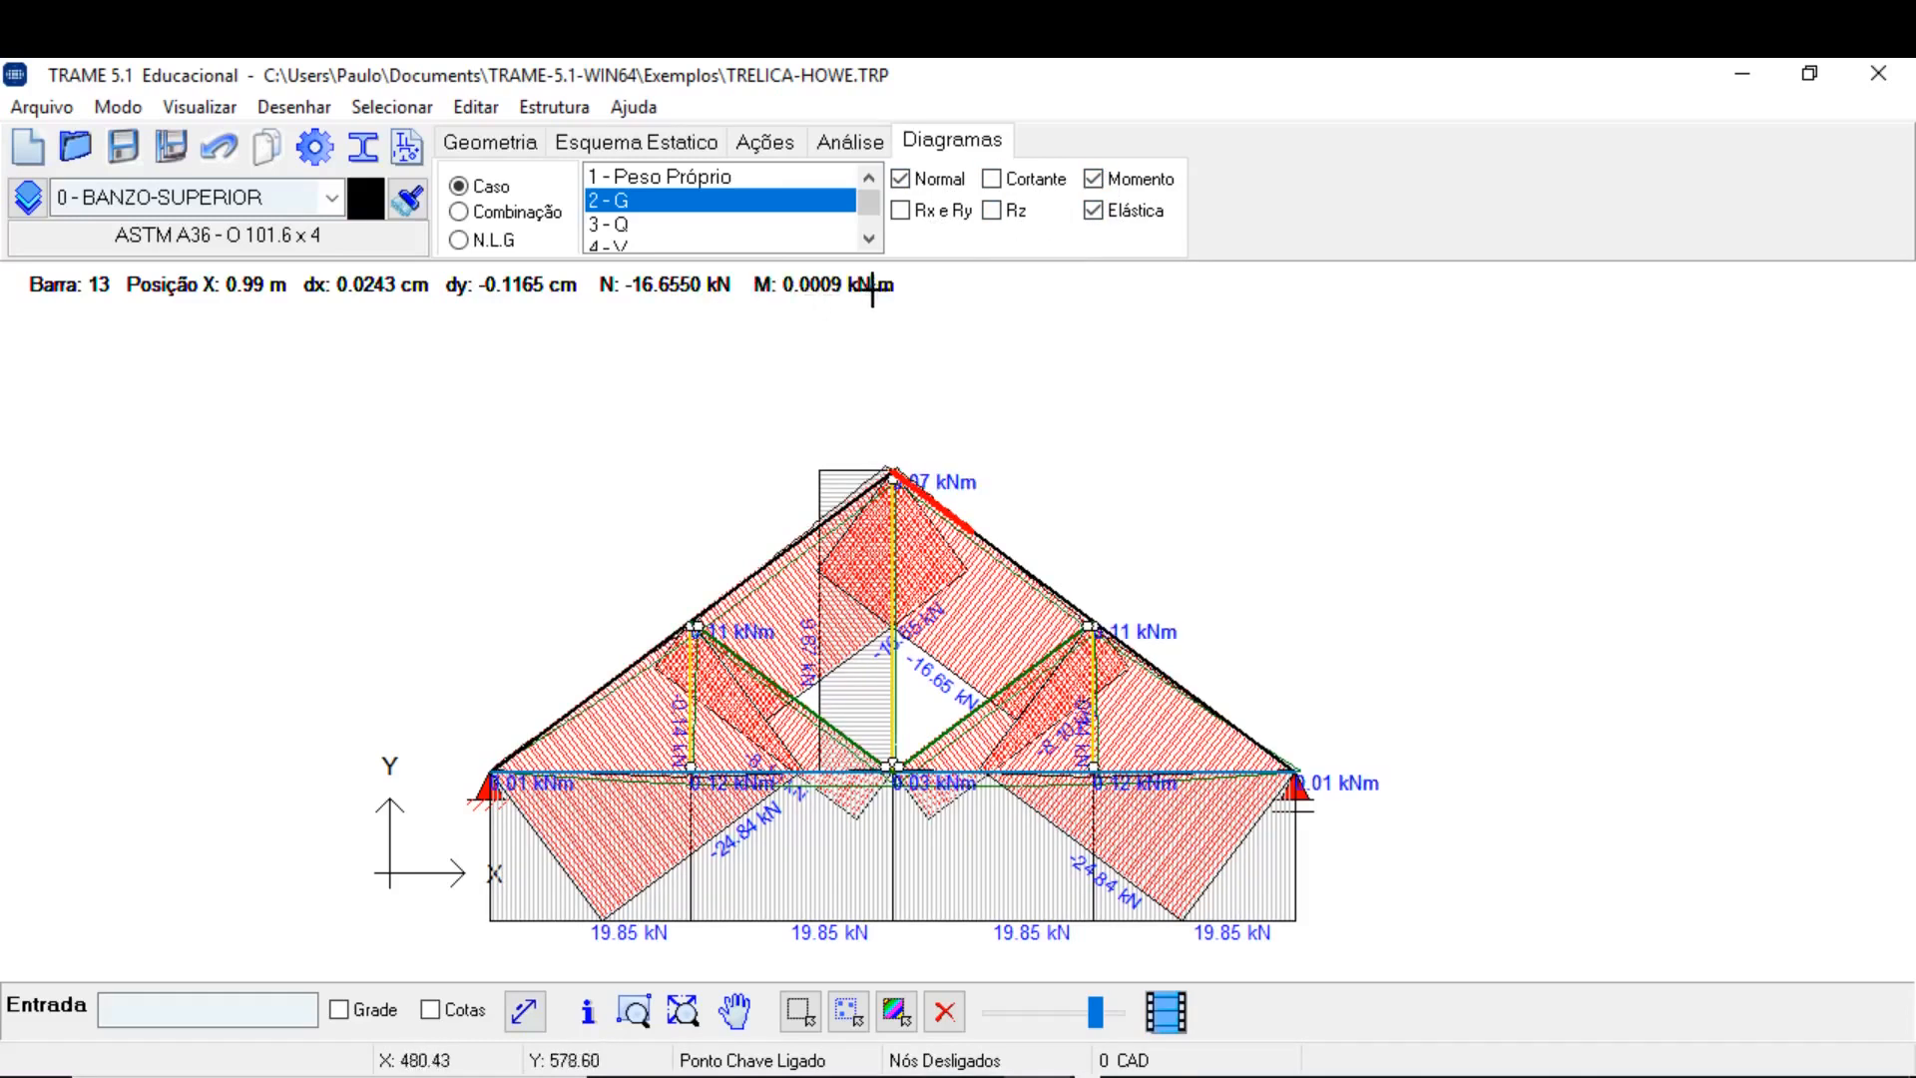
left_click(1094, 179)
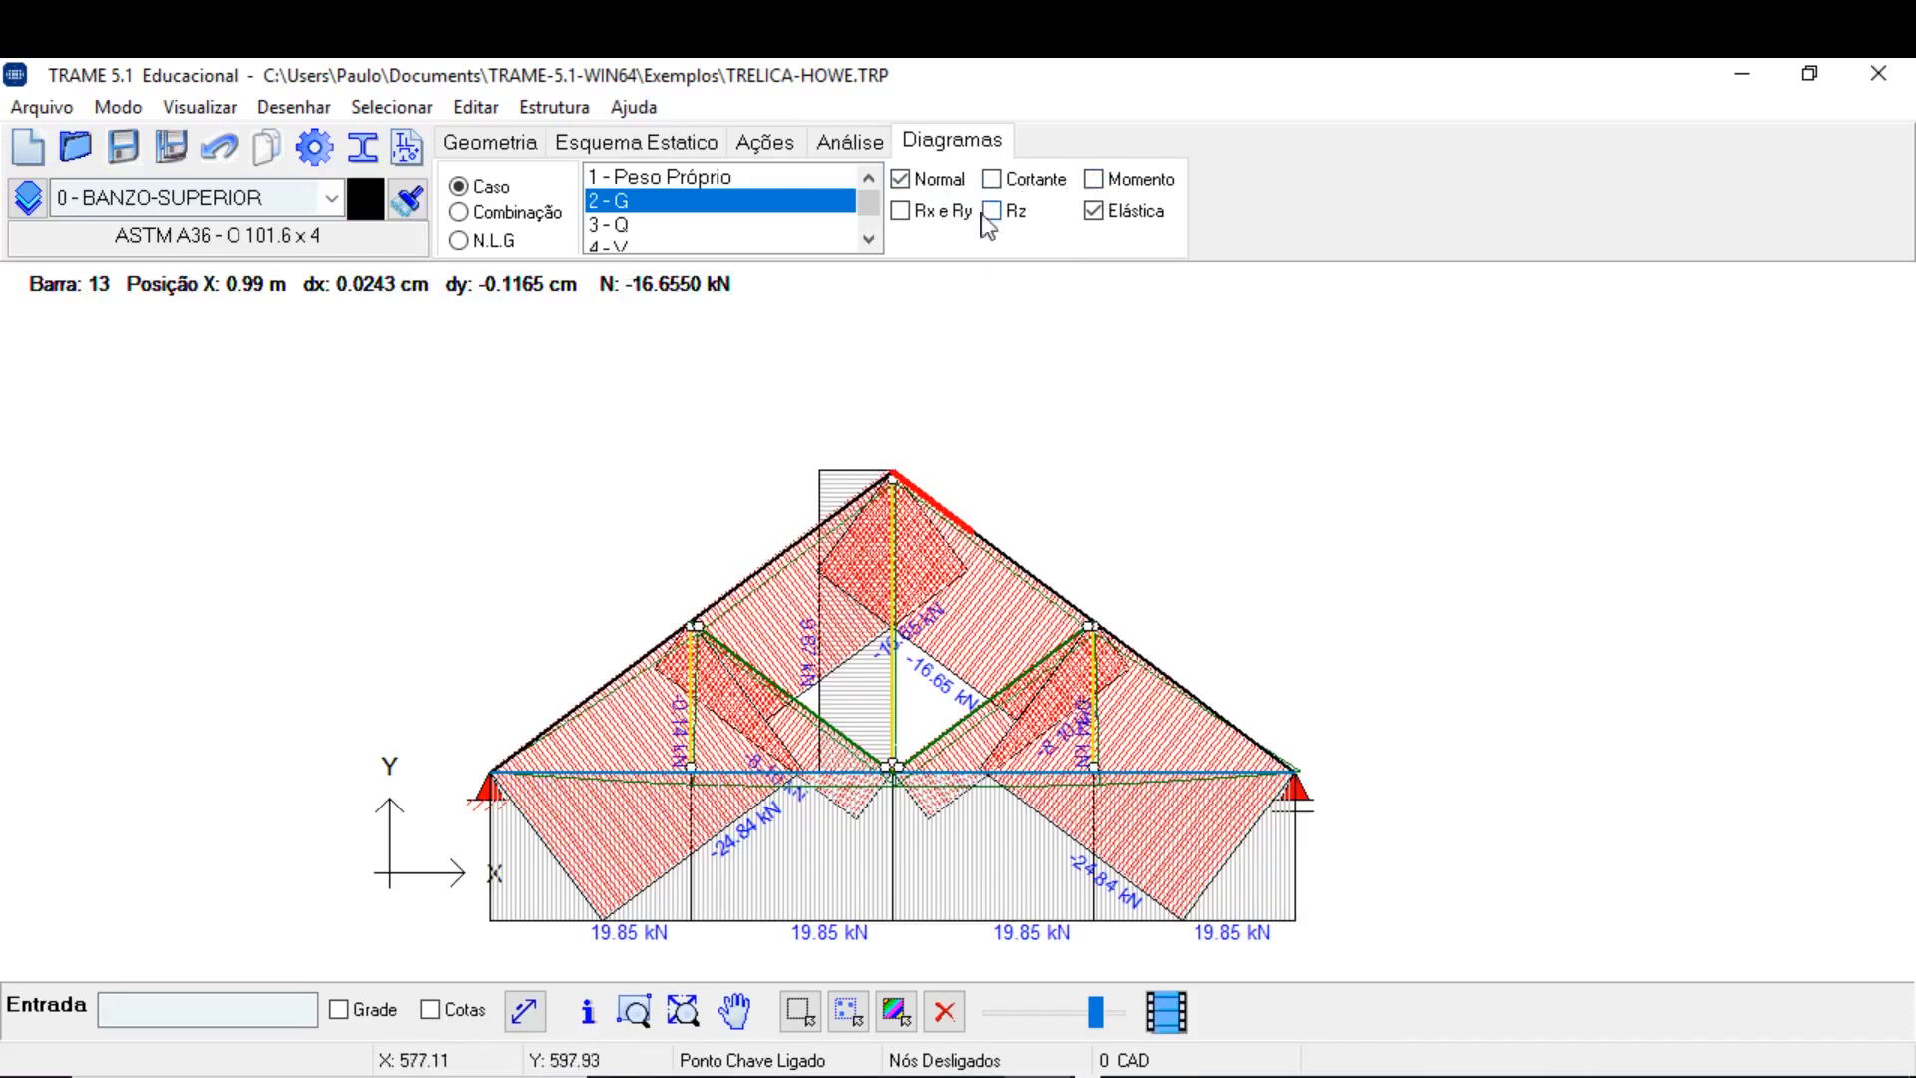
left_click(933, 181)
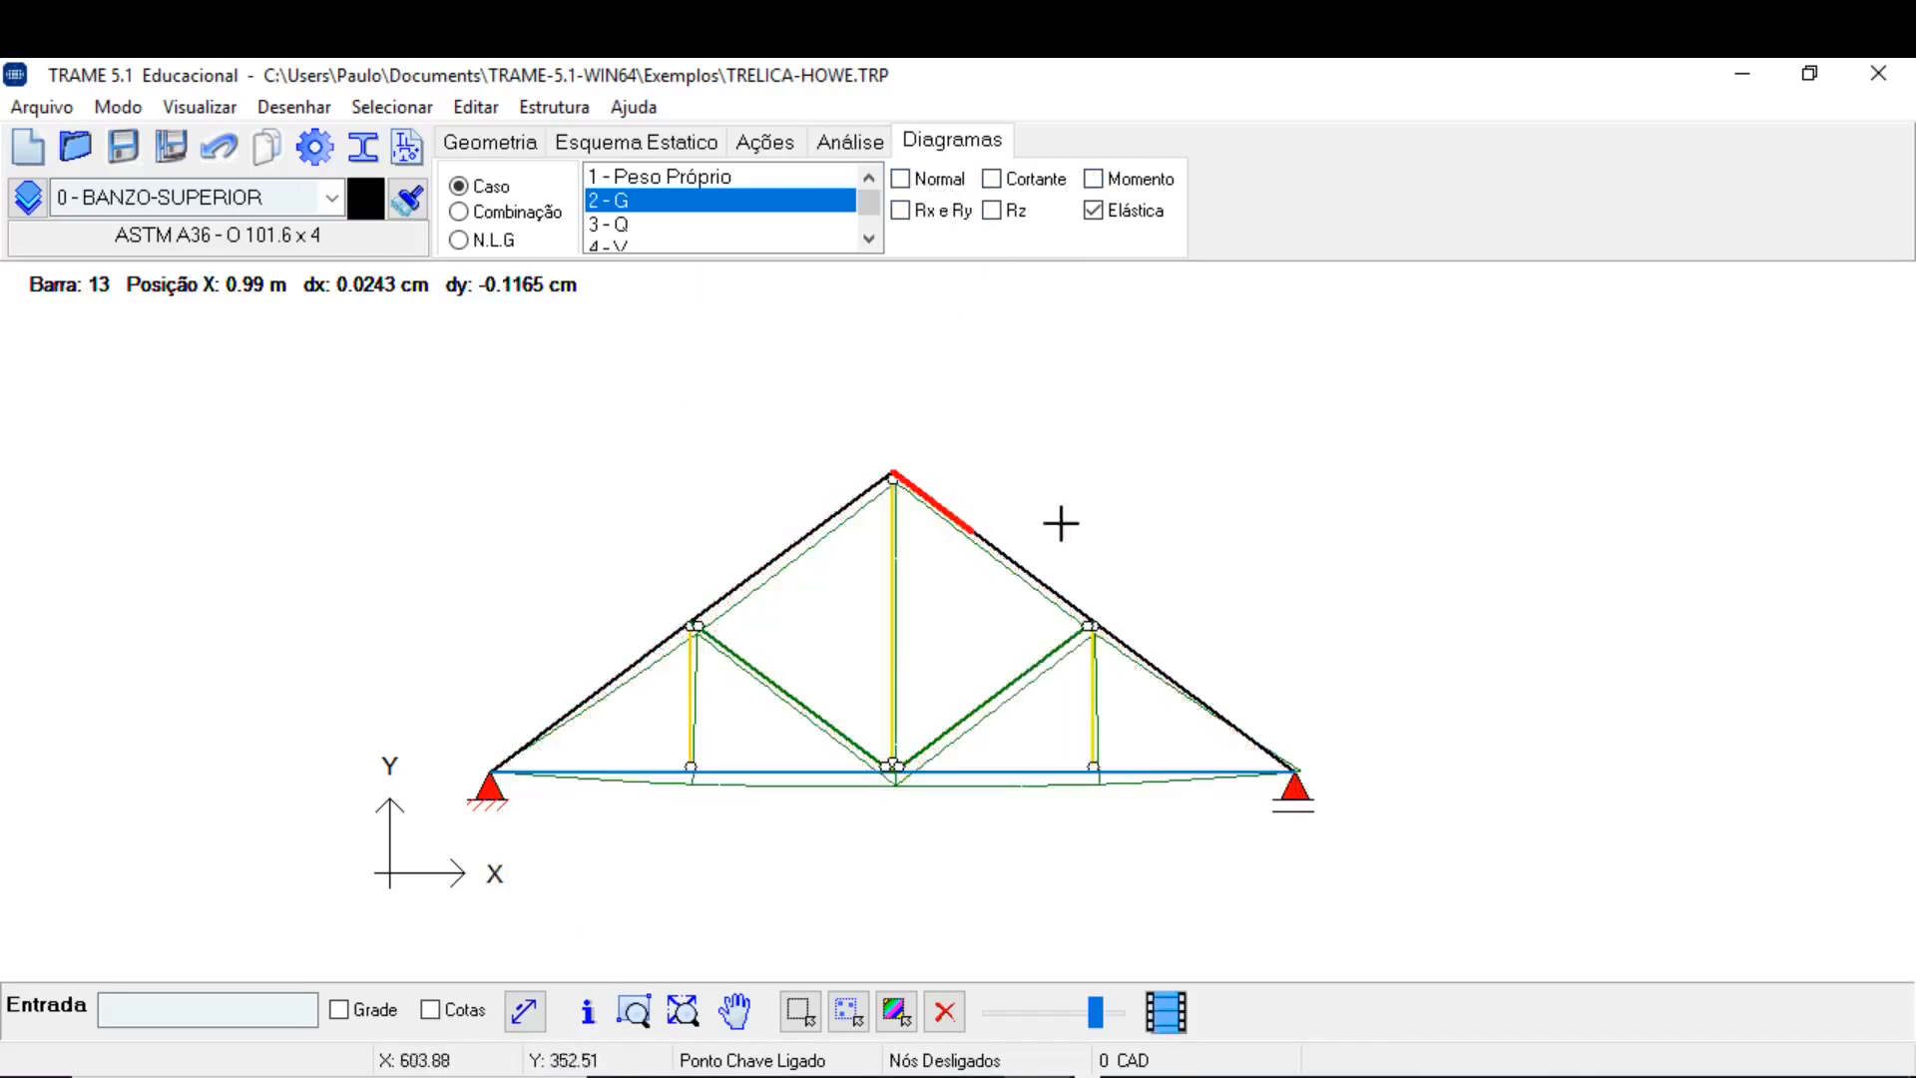
left_click(901, 180)
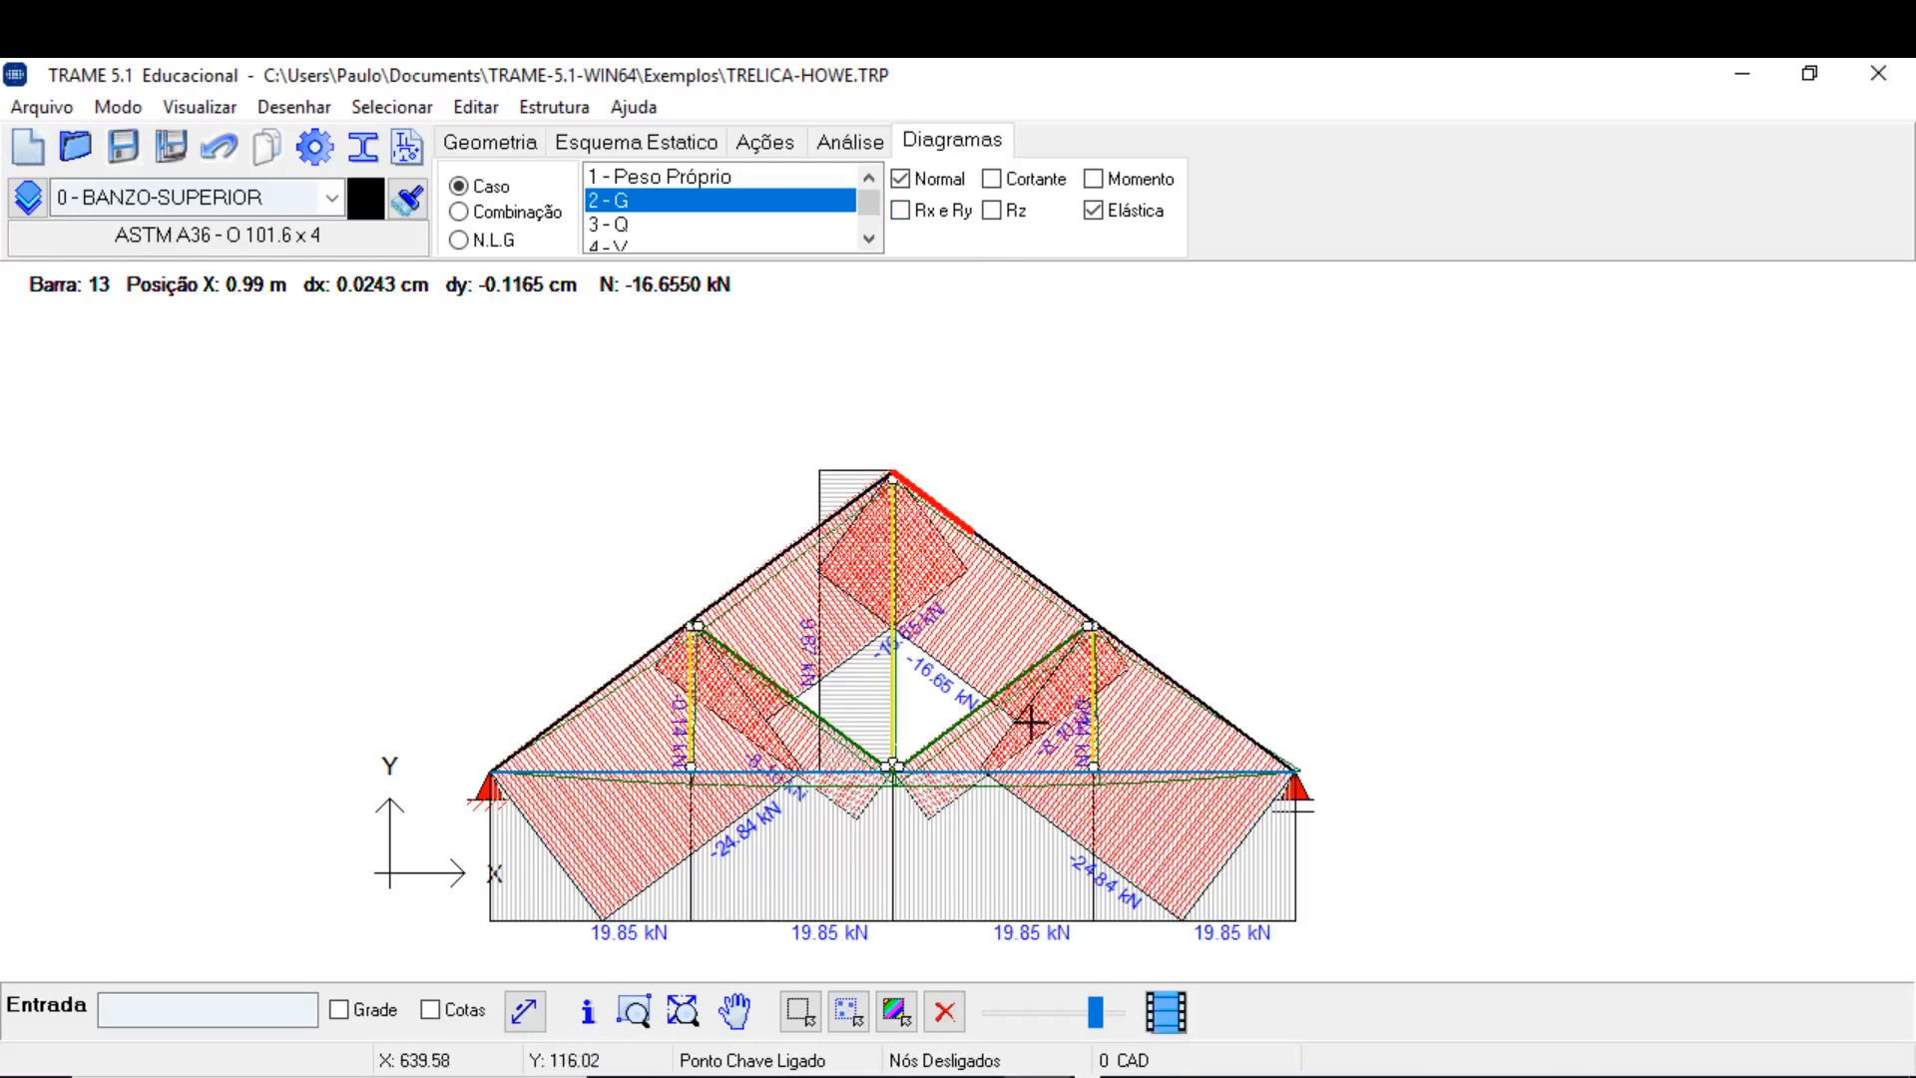
mouse_move(1095, 1013)
left_mouse_down()
mouse_move(988, 1016)
mouse_move(1070, 1036)
mouse_move(989, 1036)
left_mouse_up()
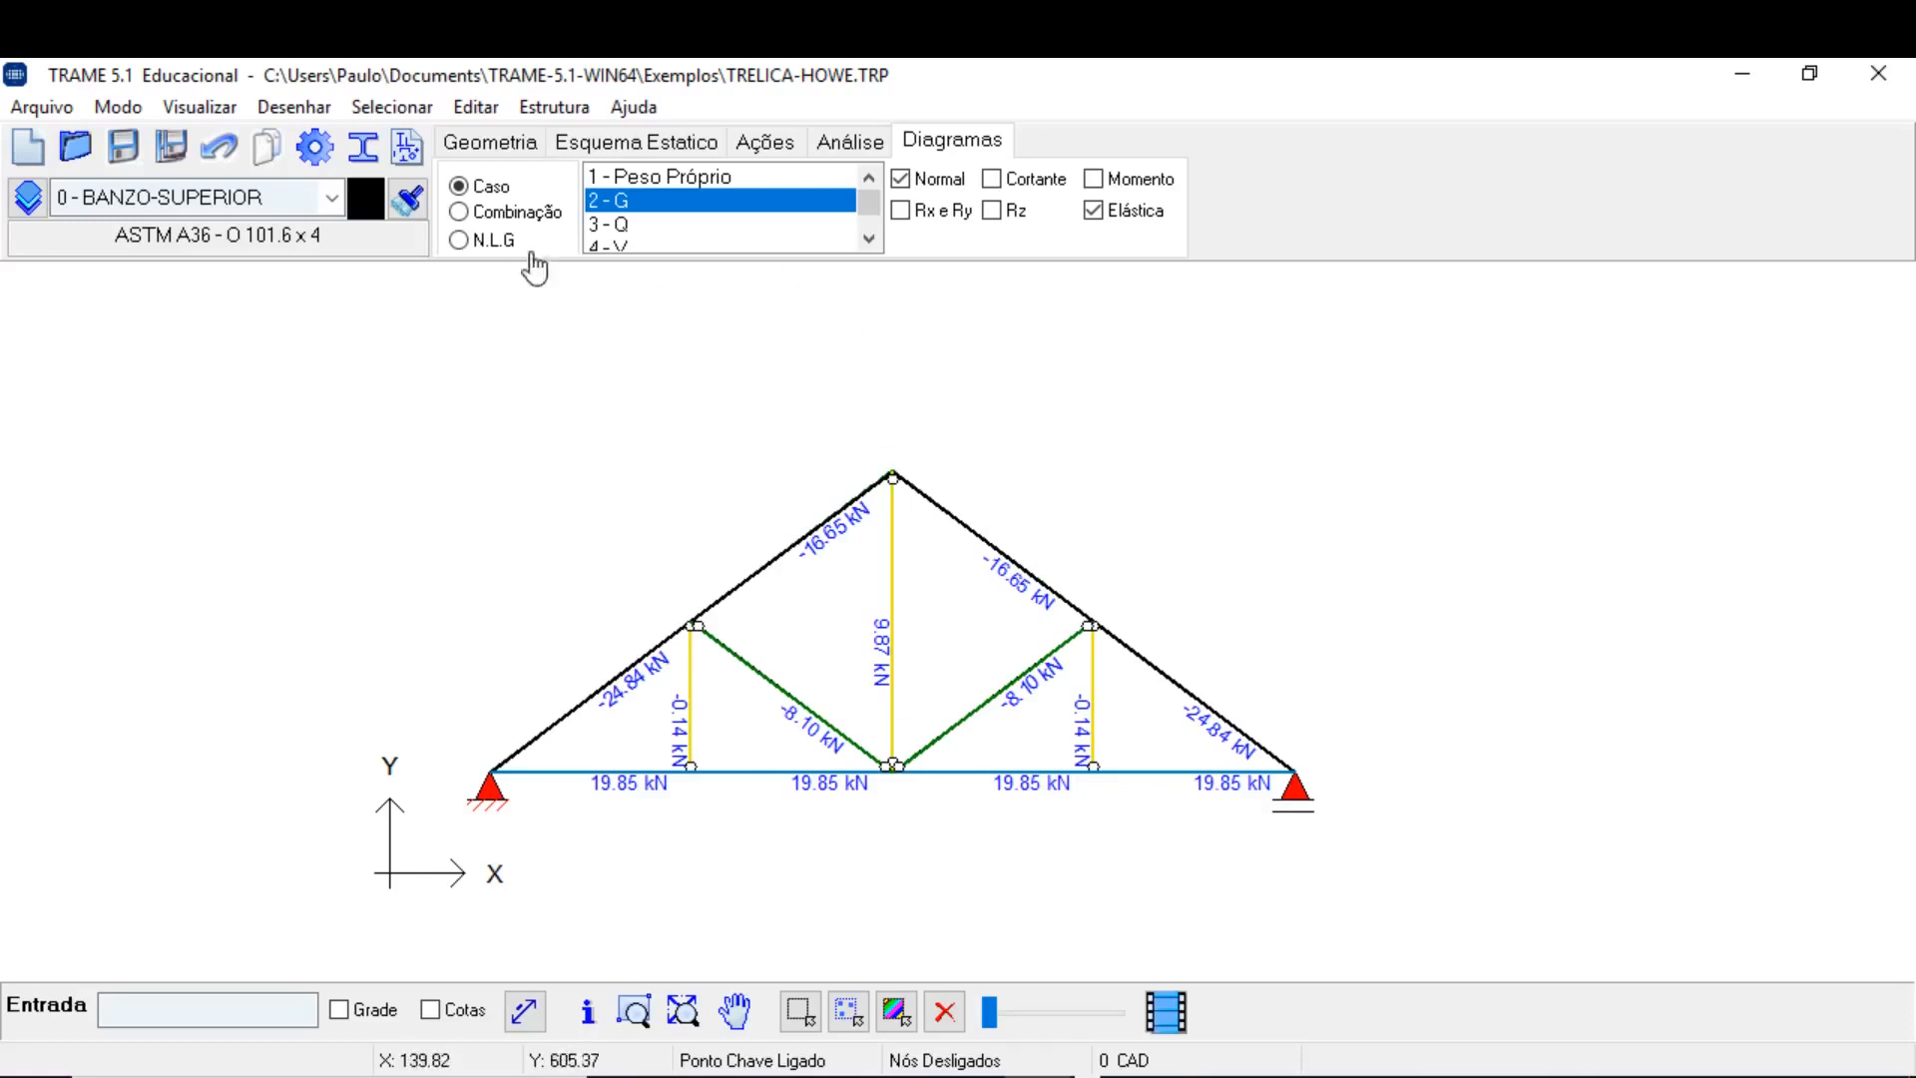
View the normal forces and apex displacements for combination ELU 2, and return to the geometry tools.
left_click(534, 213)
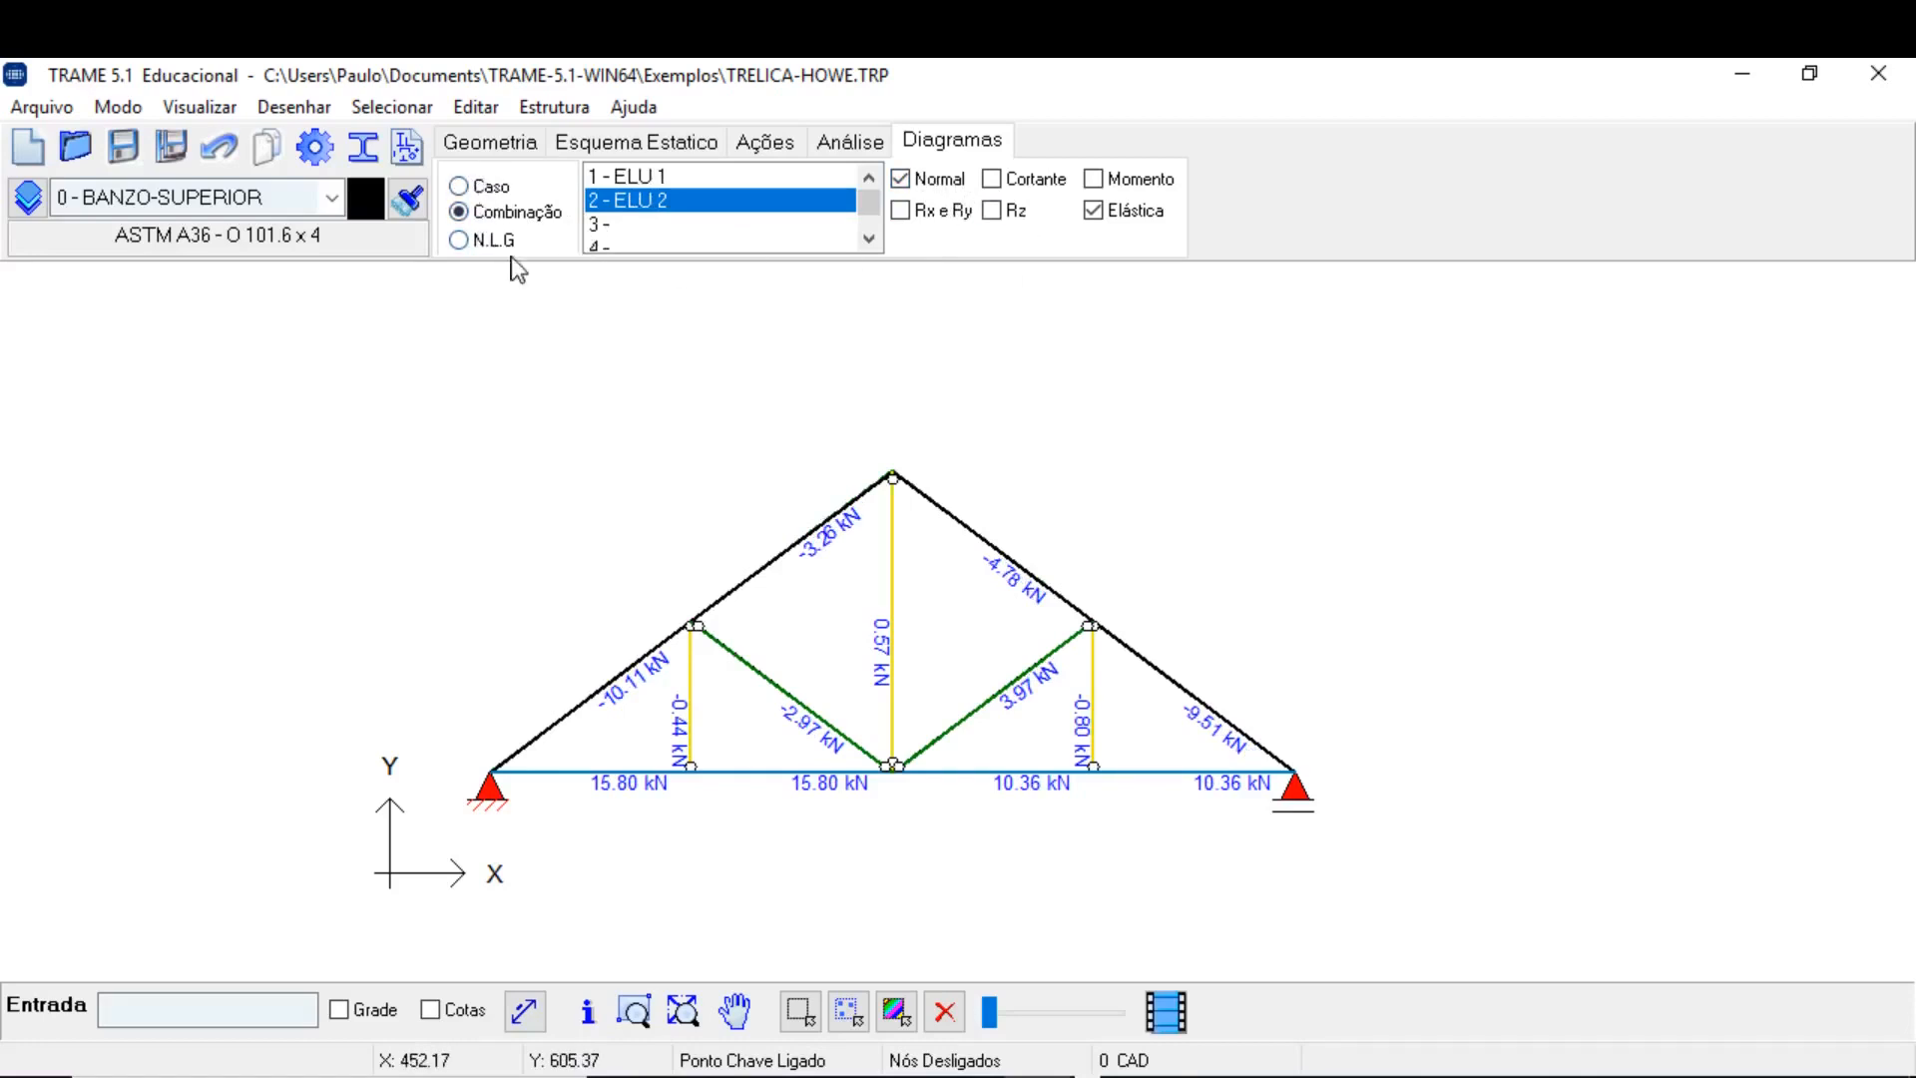
middle_click_drag(980, 446, 867, 386)
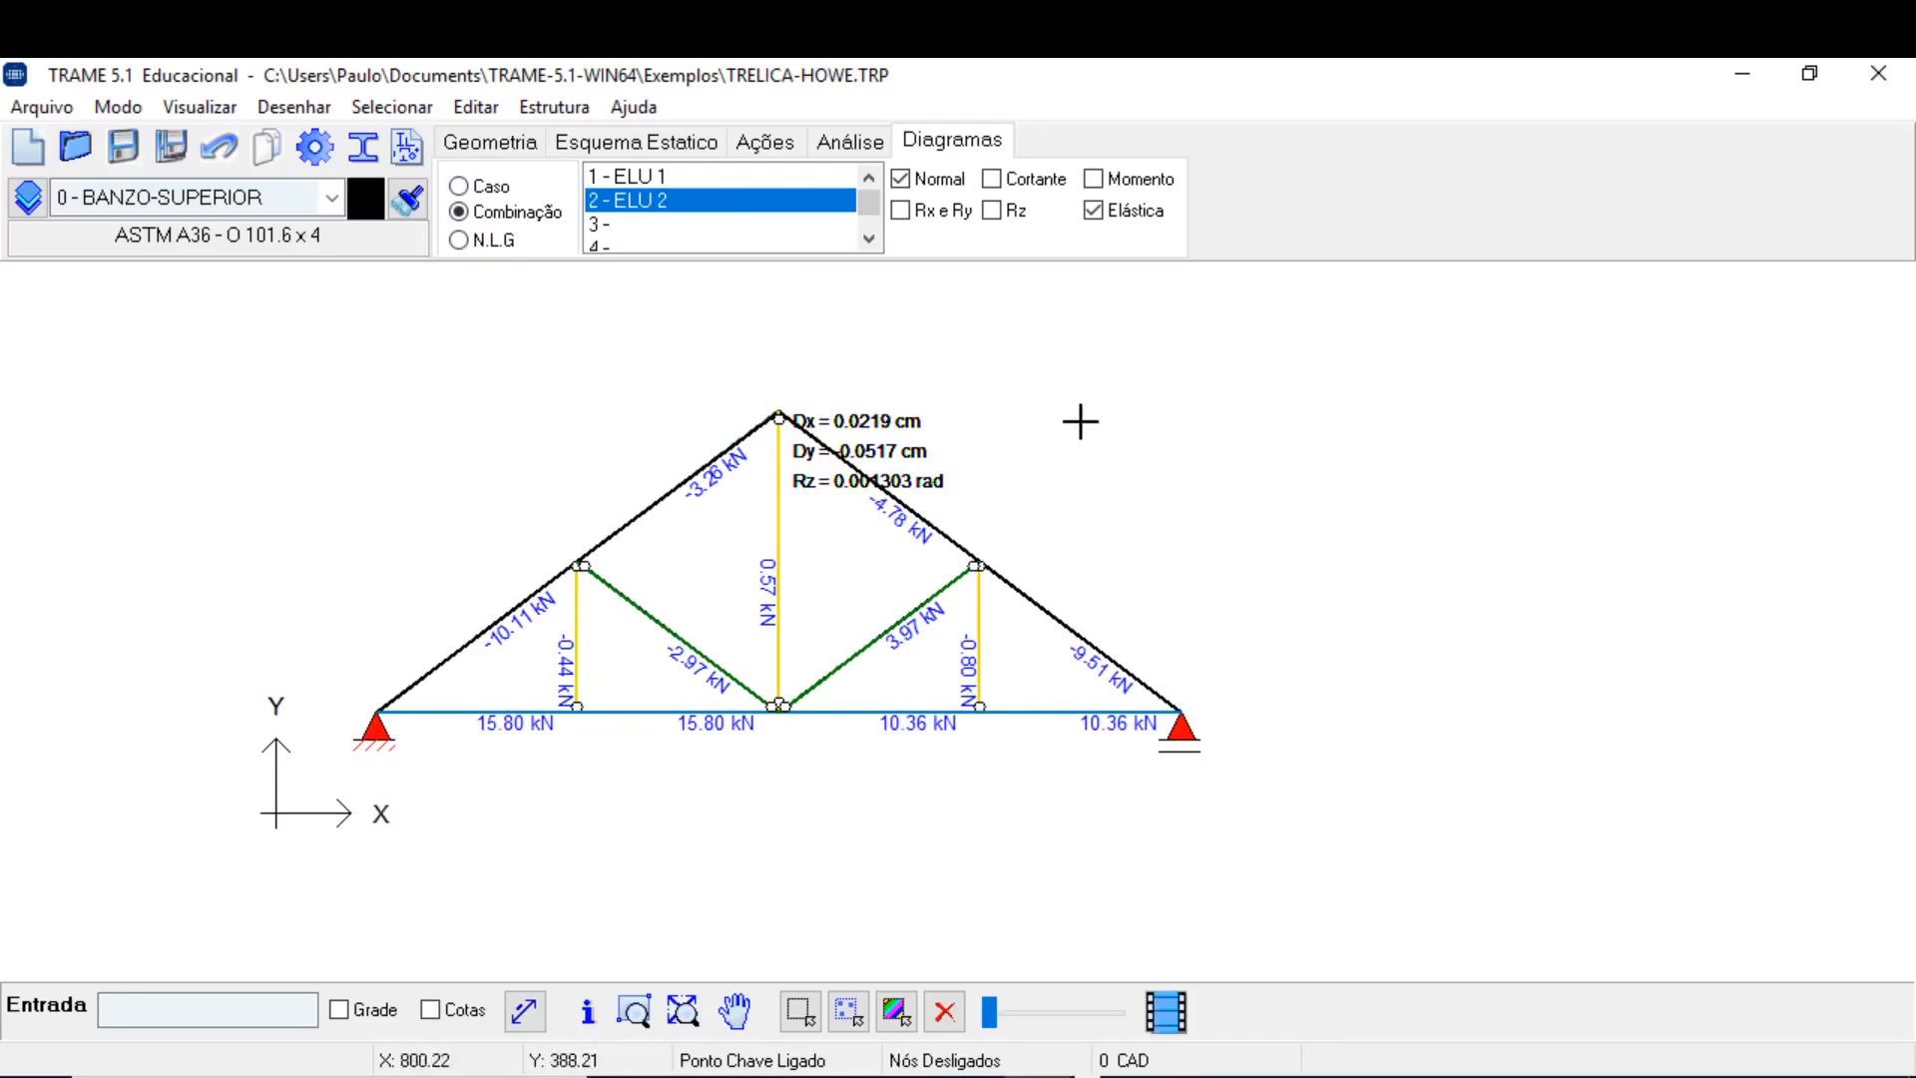
left_click(494, 144)
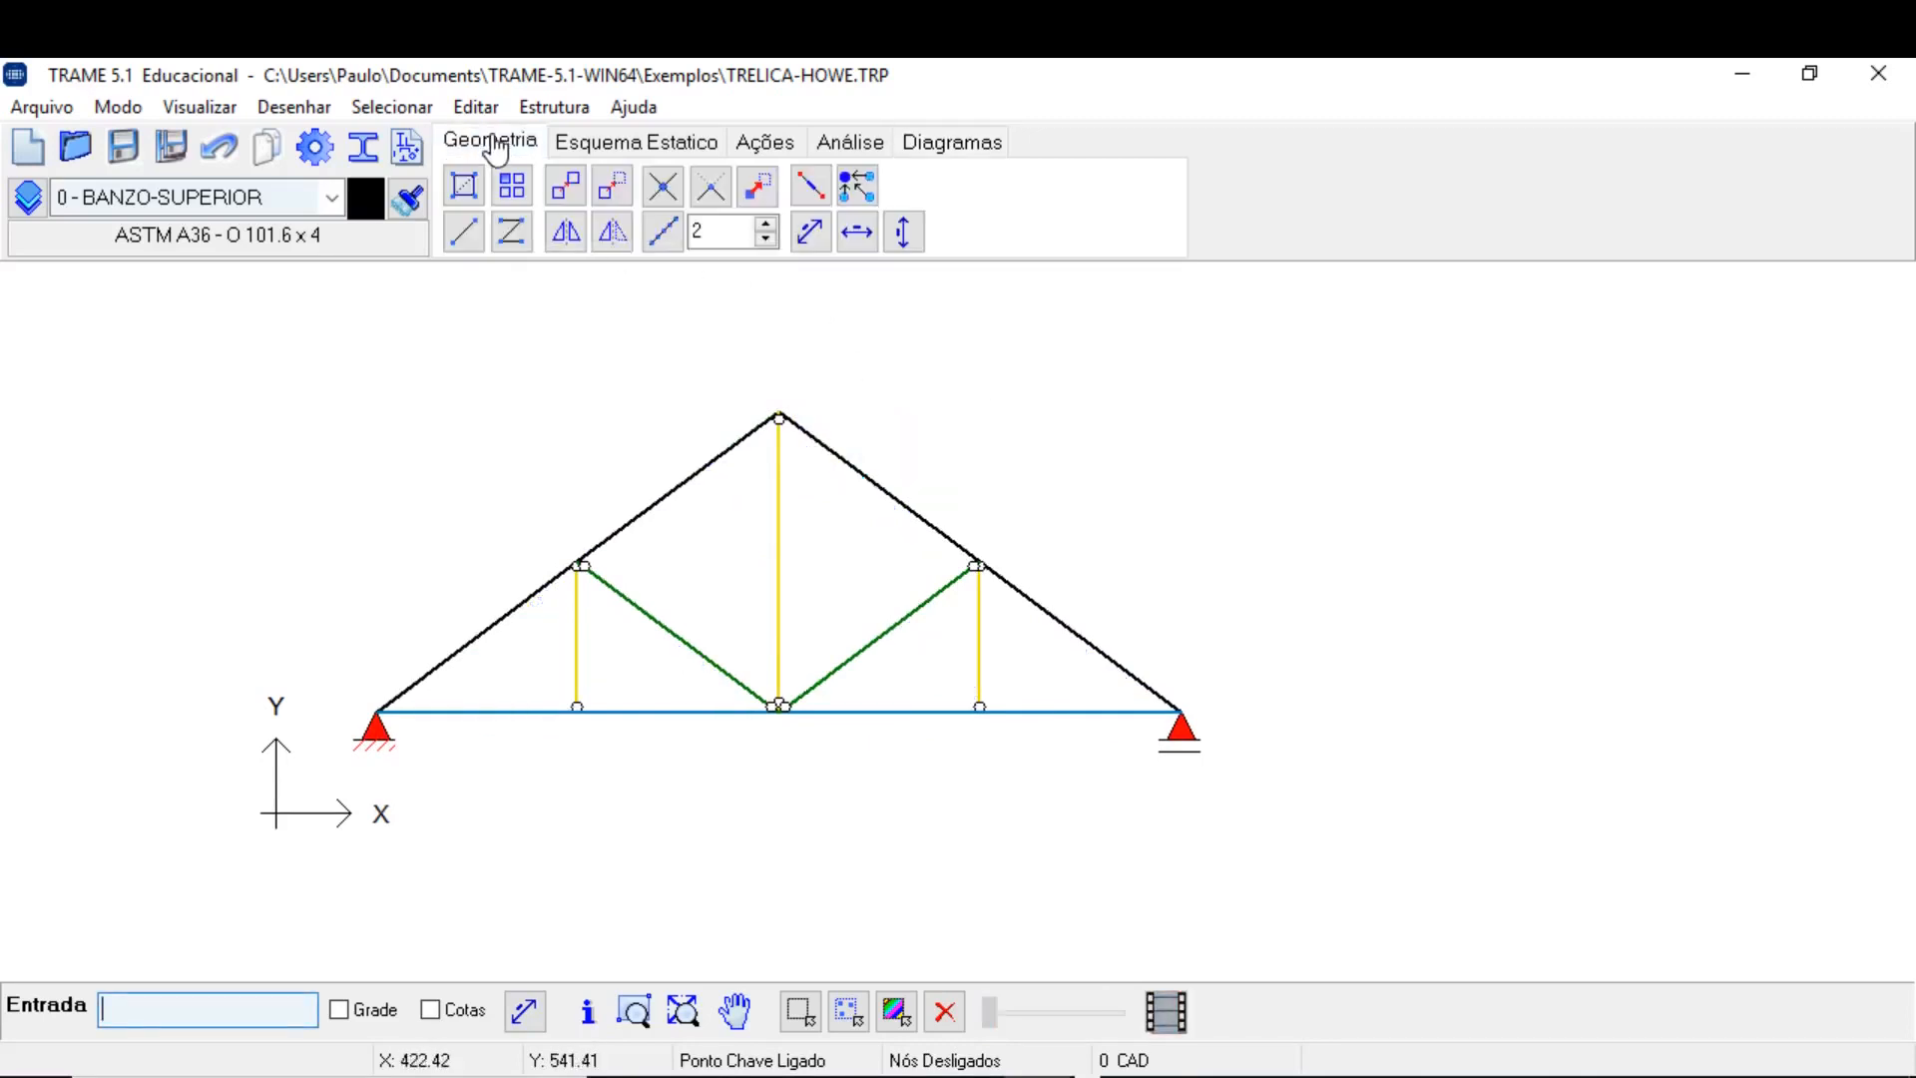